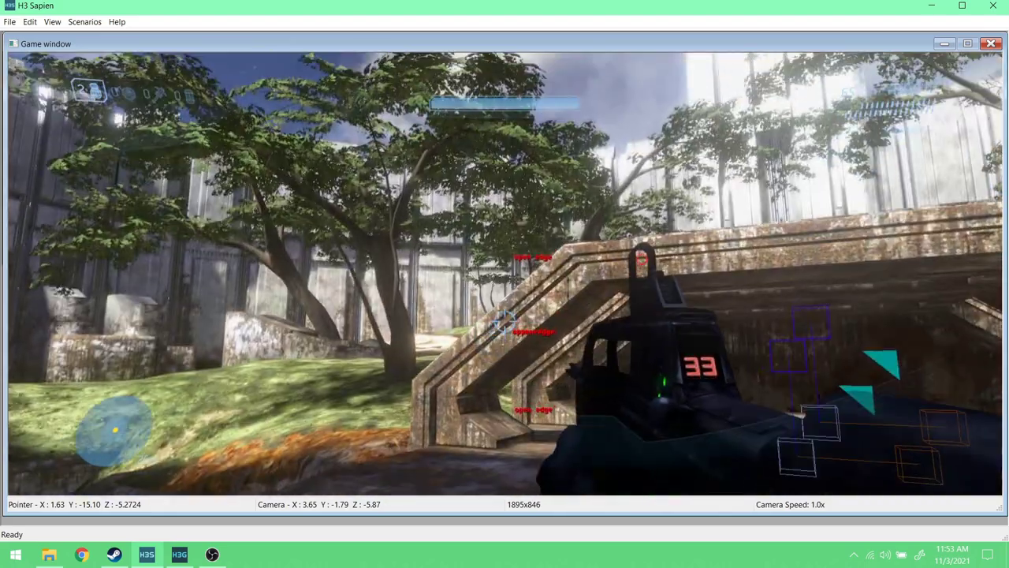
- Test-fire and reload the battle rifle in the game window, then leave player control
left_click(505, 321)
left_click(504, 321)
left_click(505, 321)
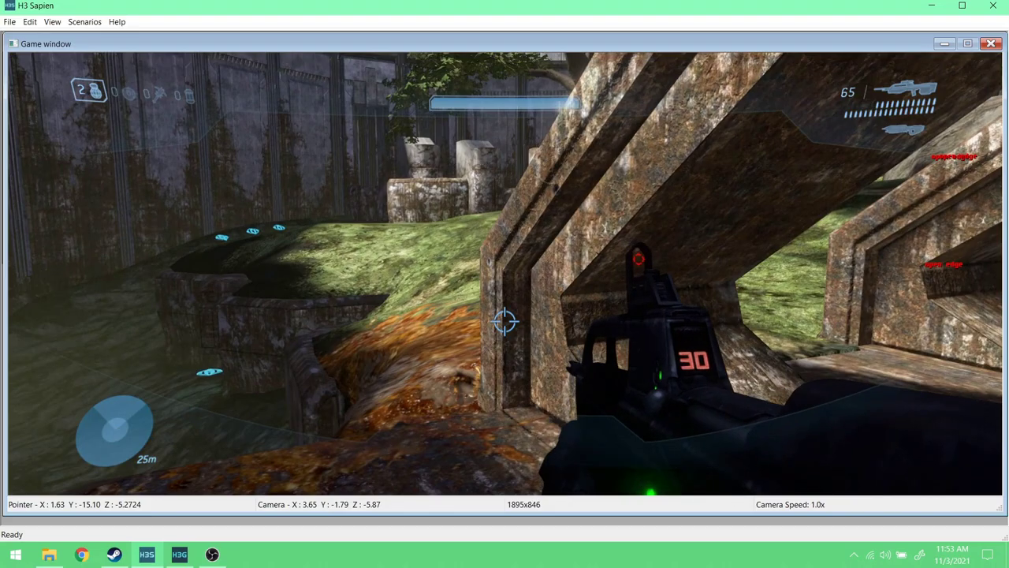
key("r")
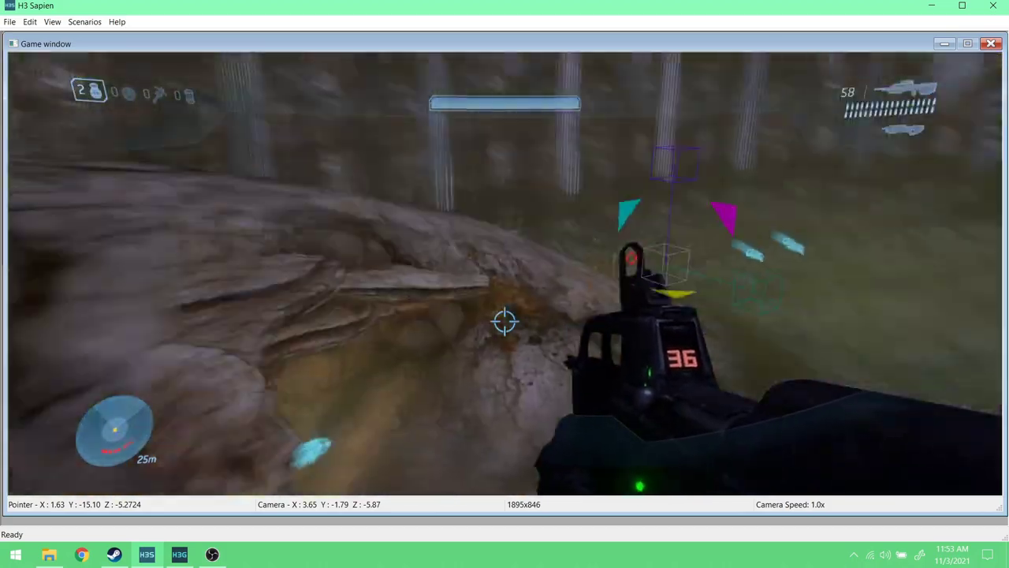
left_click(505, 321)
left_click(504, 321)
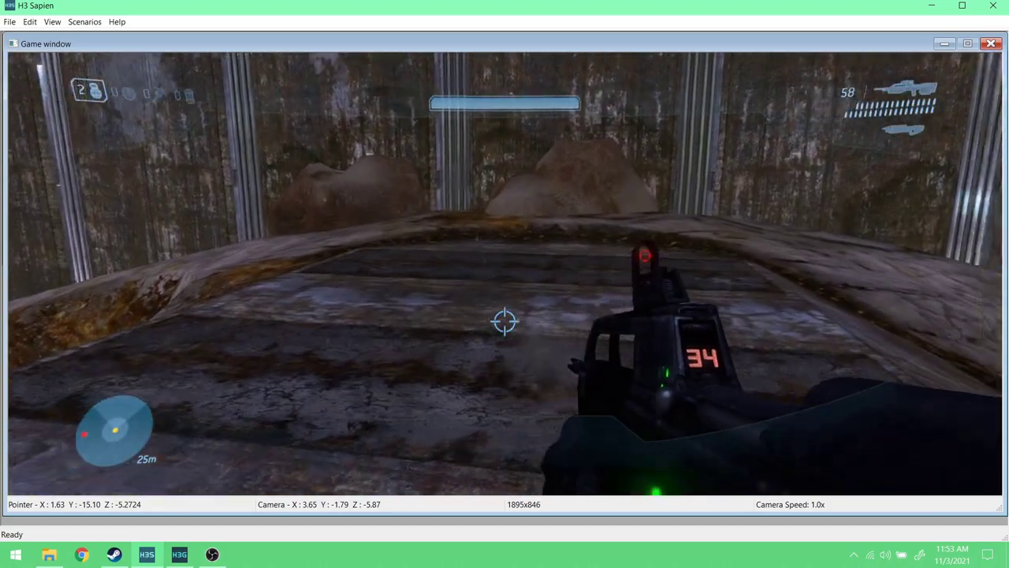
left_click(504, 321)
left_click(504, 320)
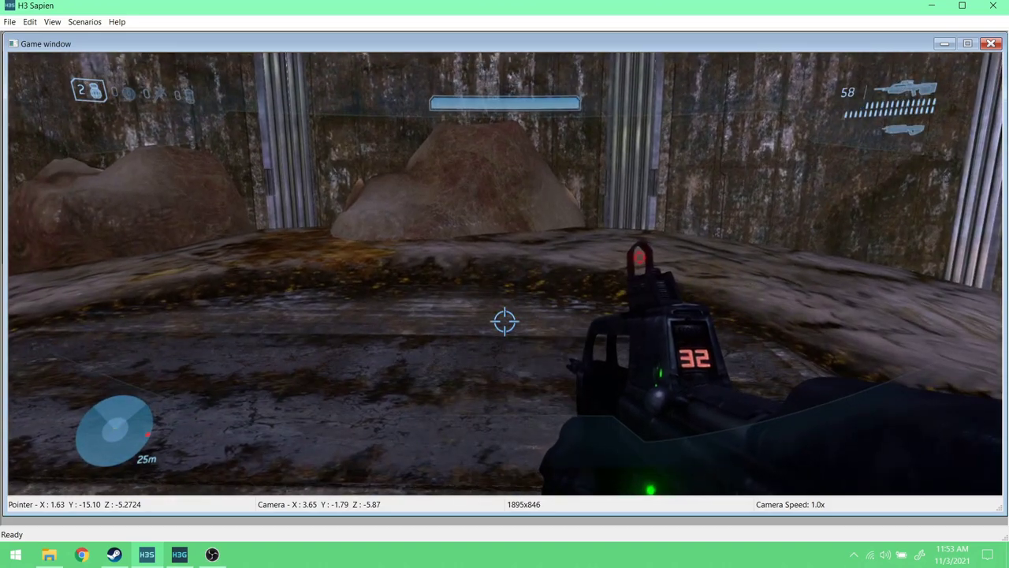
key("r")
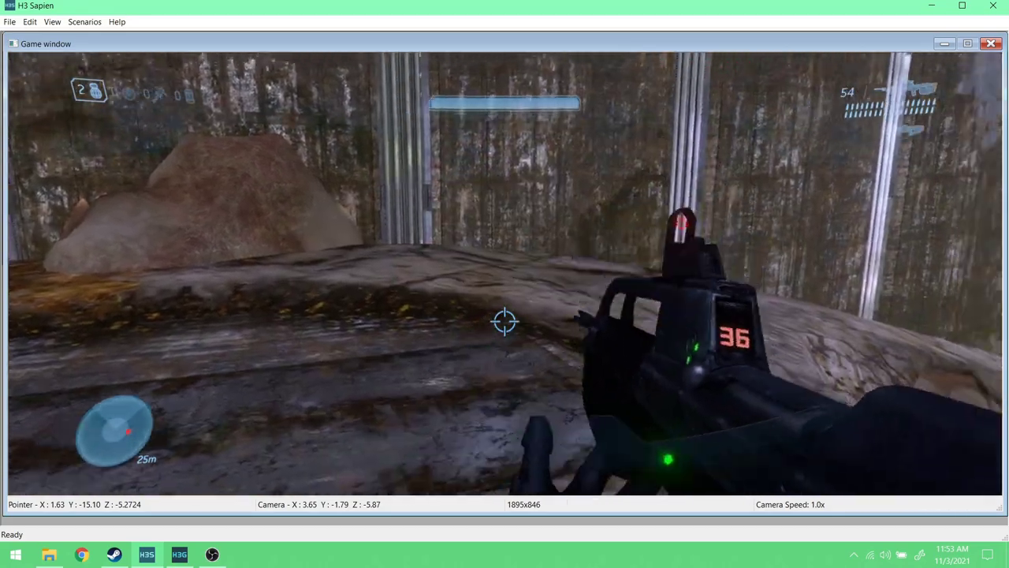
key("Tab")
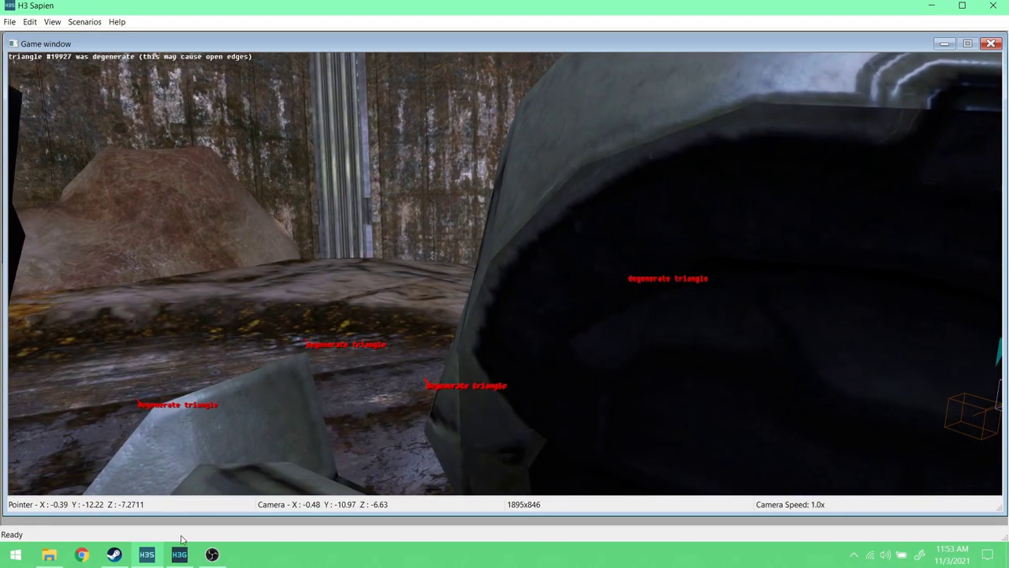
- Switch to Guerilla, open the battle_rifle_tac.weapon tag and widen its window
left_click(179, 555)
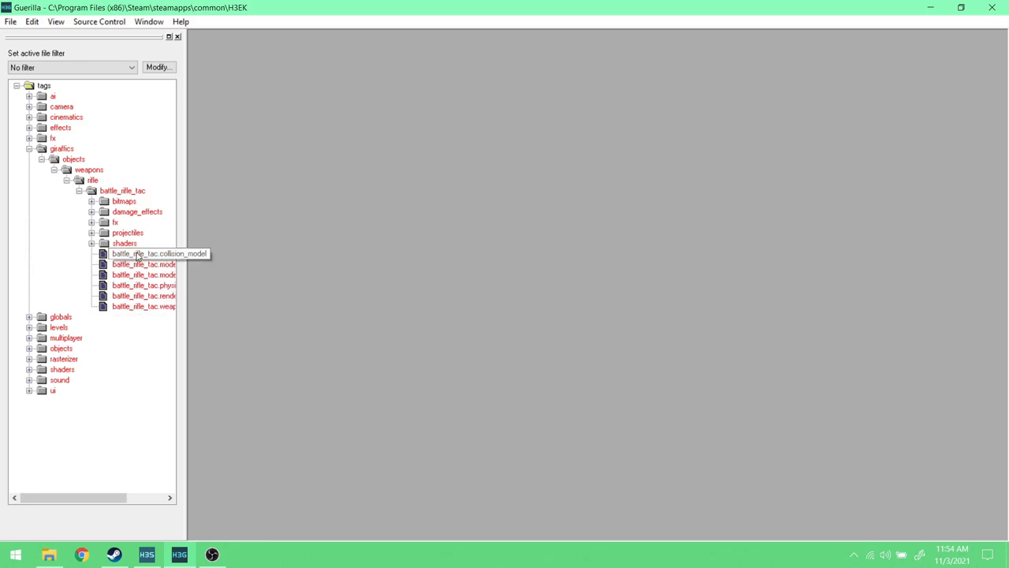
double_click(138, 307)
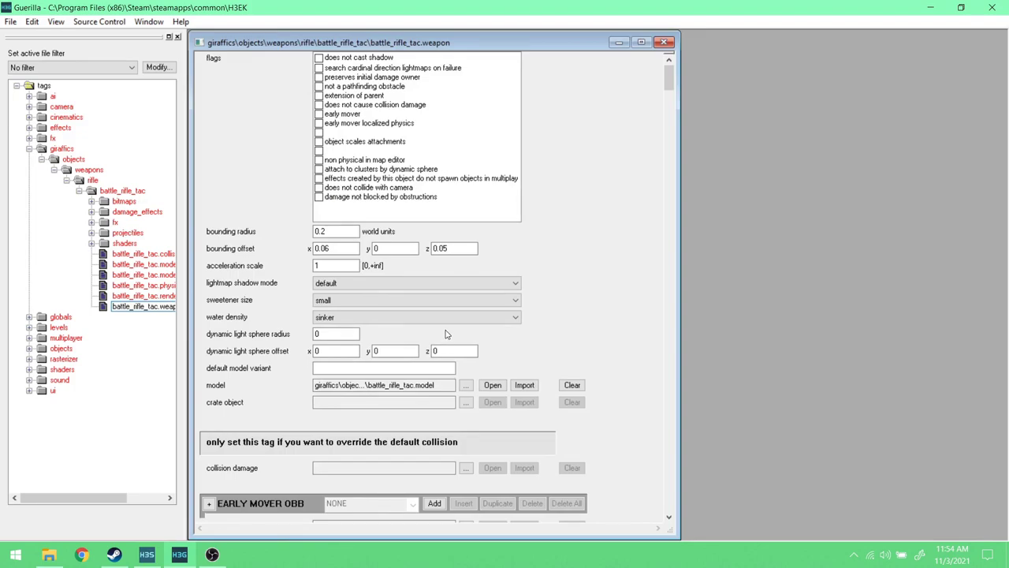
left_click_drag(680, 211, 704, 213)
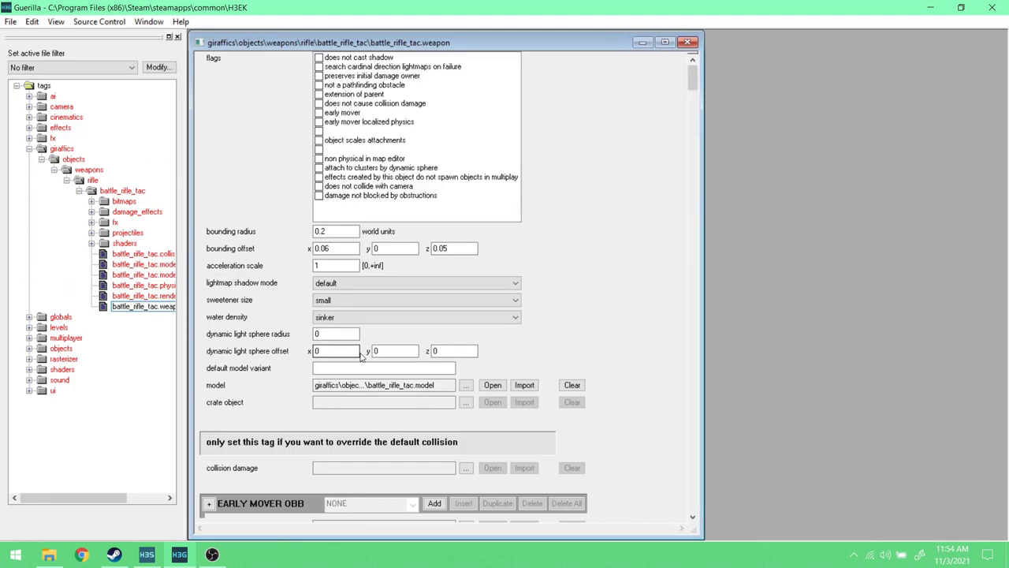
- Check which .model file the weapon tag's model field references, without changing it
scroll(361, 357, "down", 3)
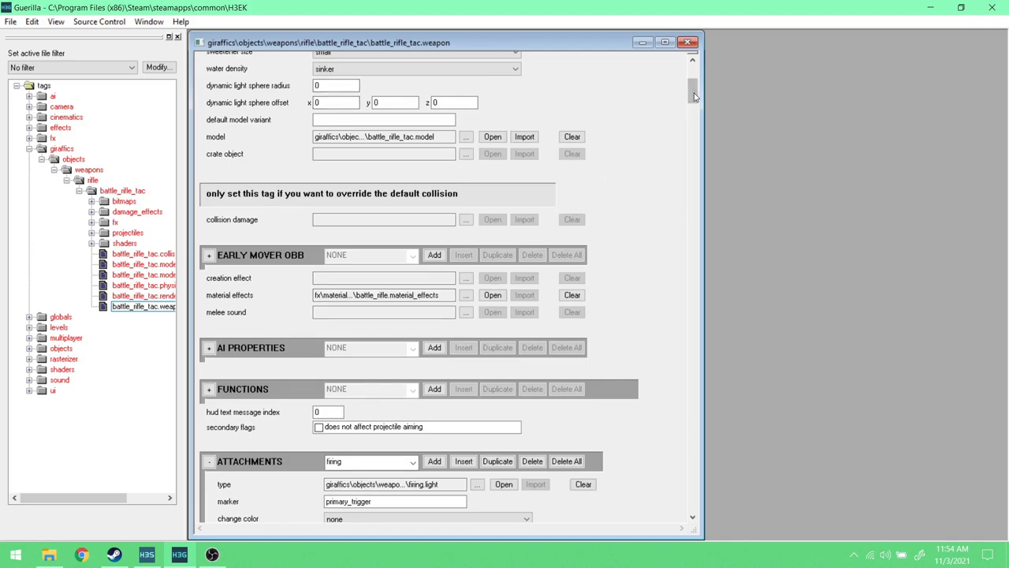
left_click_drag(694, 97, 694, 88)
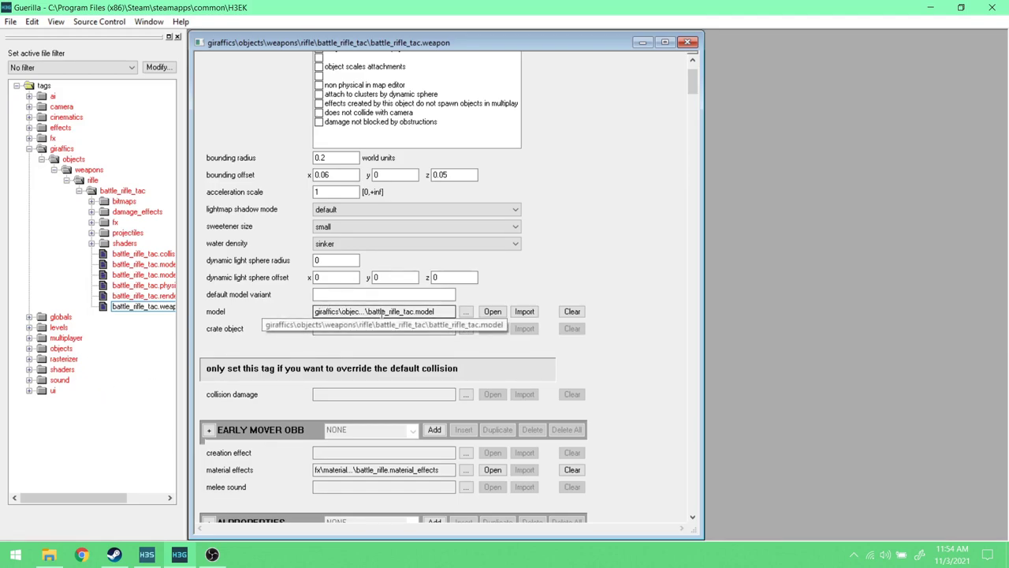
left_click(466, 312)
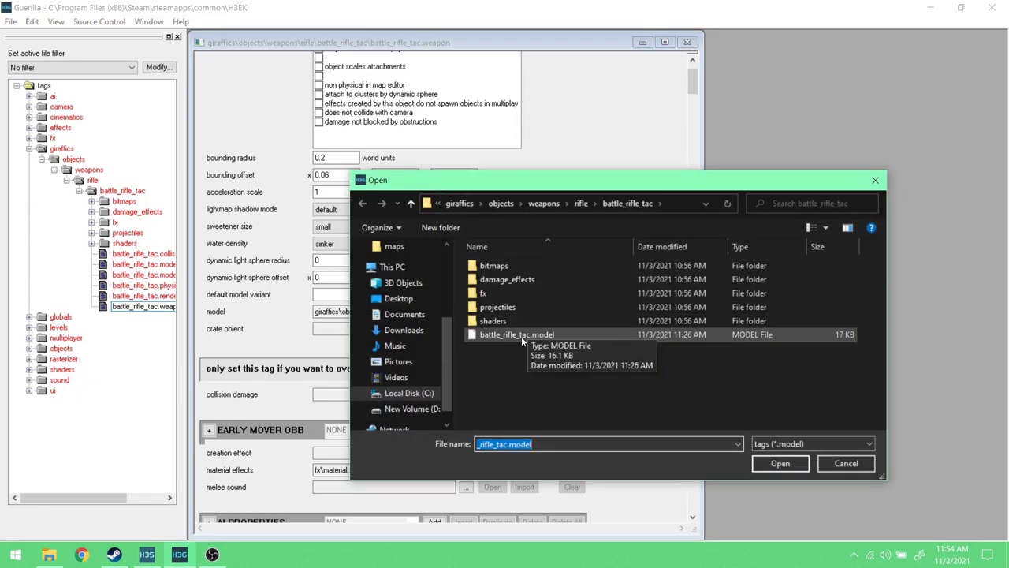
left_click(837, 462)
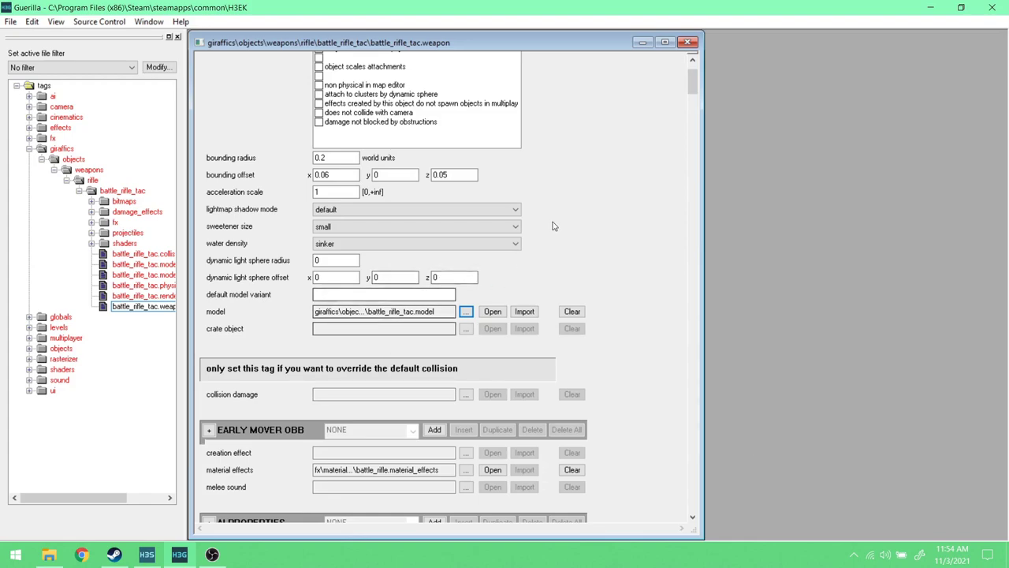
- Divide 108 by 3 in Calculator and set the primary magazine's rounds total initial to 36 in Guerilla
left_click_drag(690, 81, 635, 339)
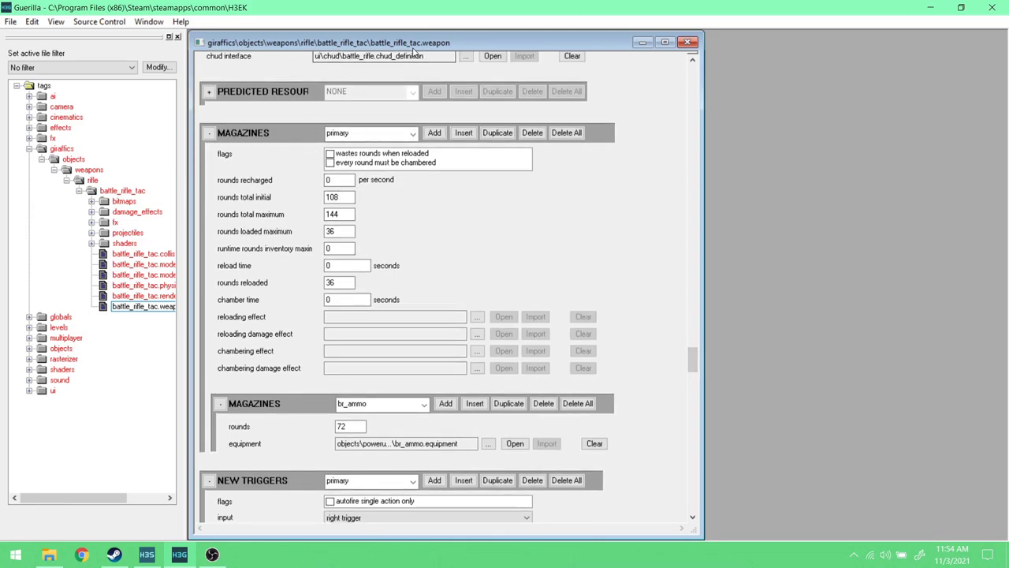
left_click(4, 561)
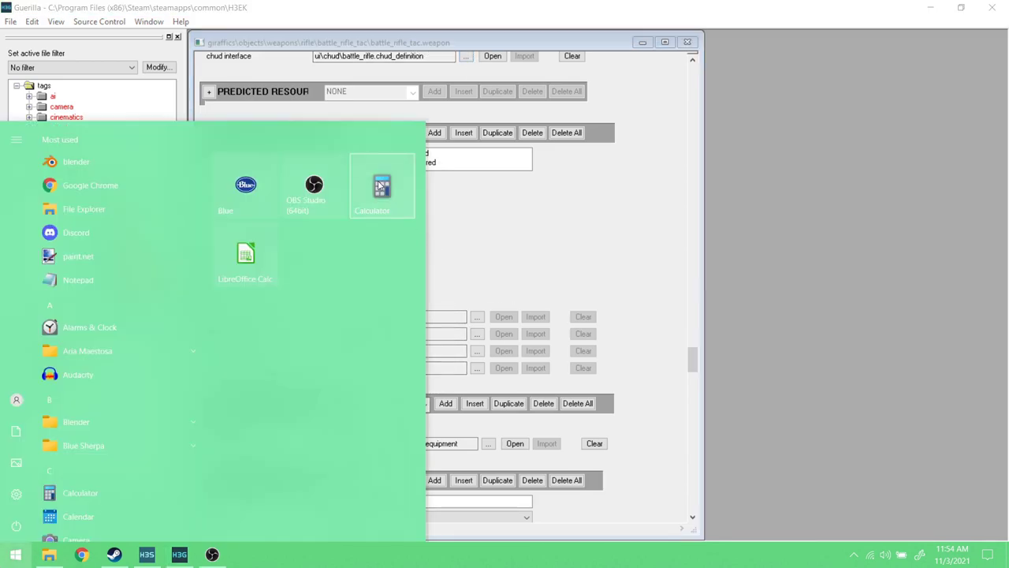
left_click(381, 185)
left_click_drag(708, 57, 732, 60)
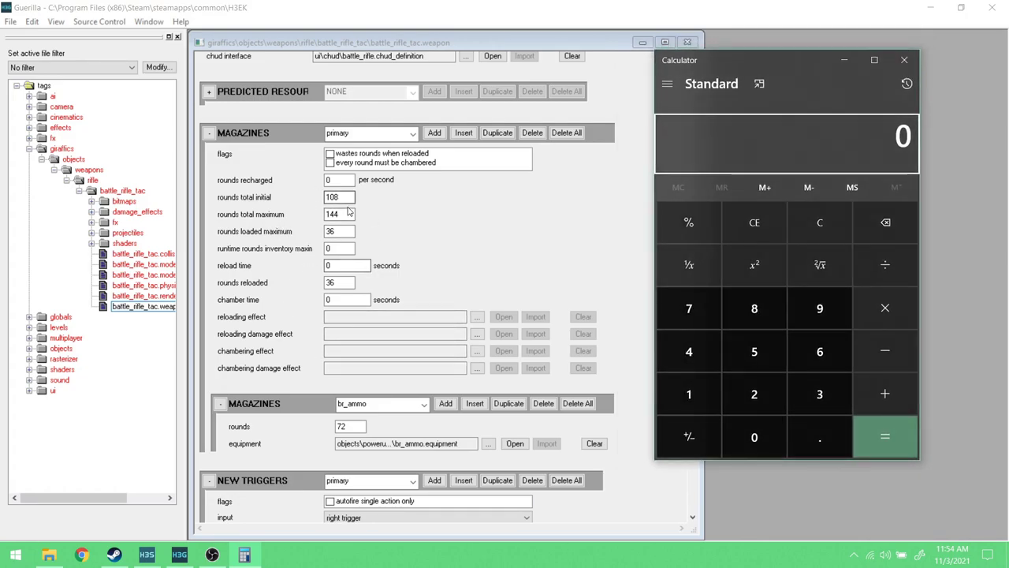
left_click(689, 393)
left_click(754, 436)
left_click(754, 309)
left_click(899, 272)
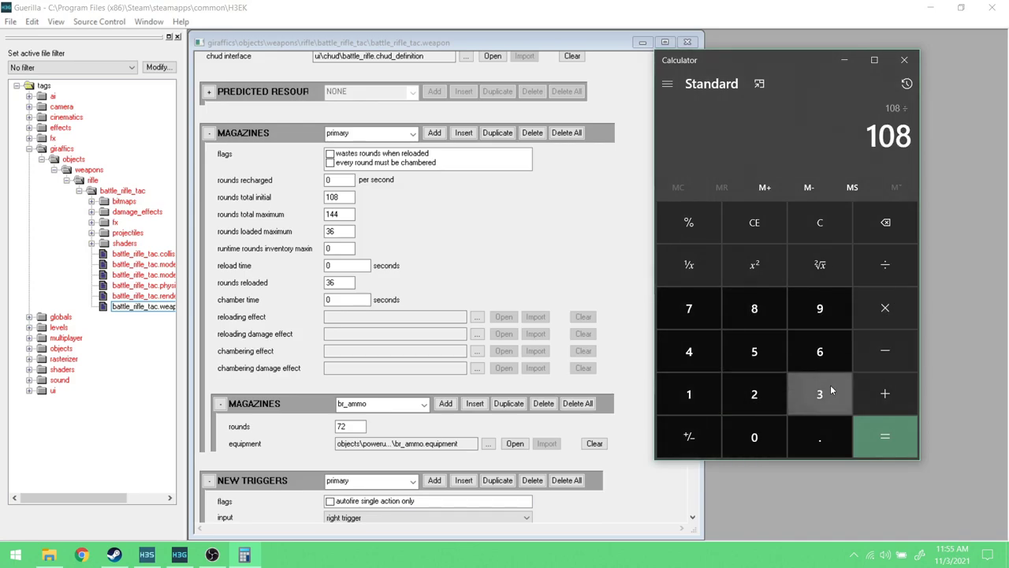
left_click(831, 390)
left_click(895, 438)
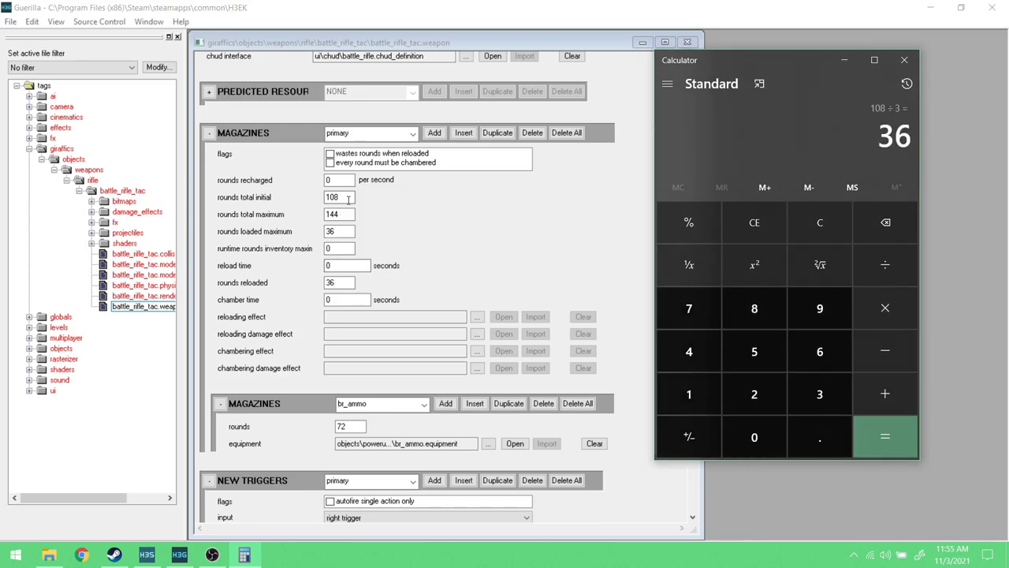
double_click(348, 201)
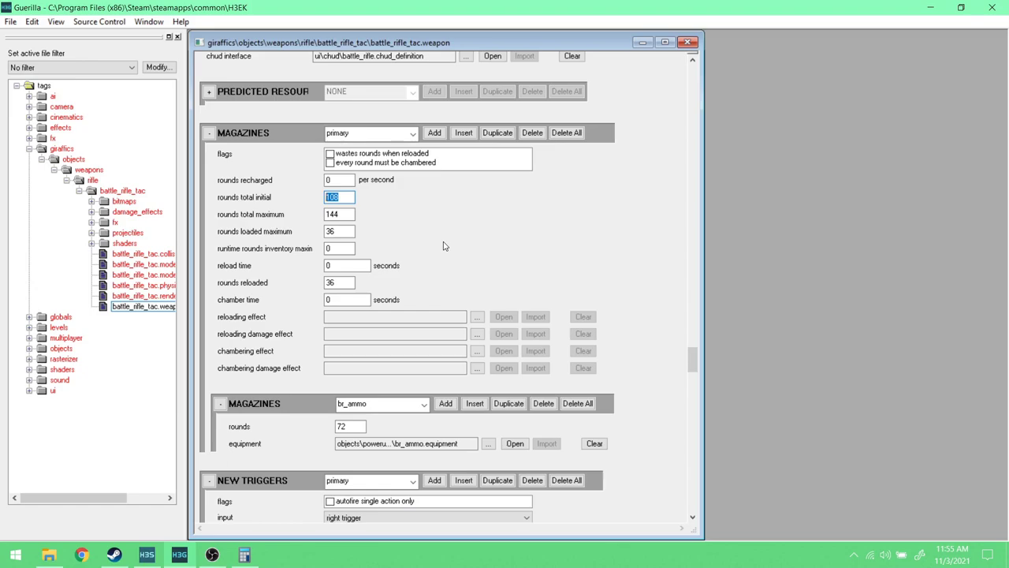
type("36")
- Divide 144 by 3 in Calculator and set the primary magazine's rounds total maximum to 48 in Guerilla
mouse_move(239, 560)
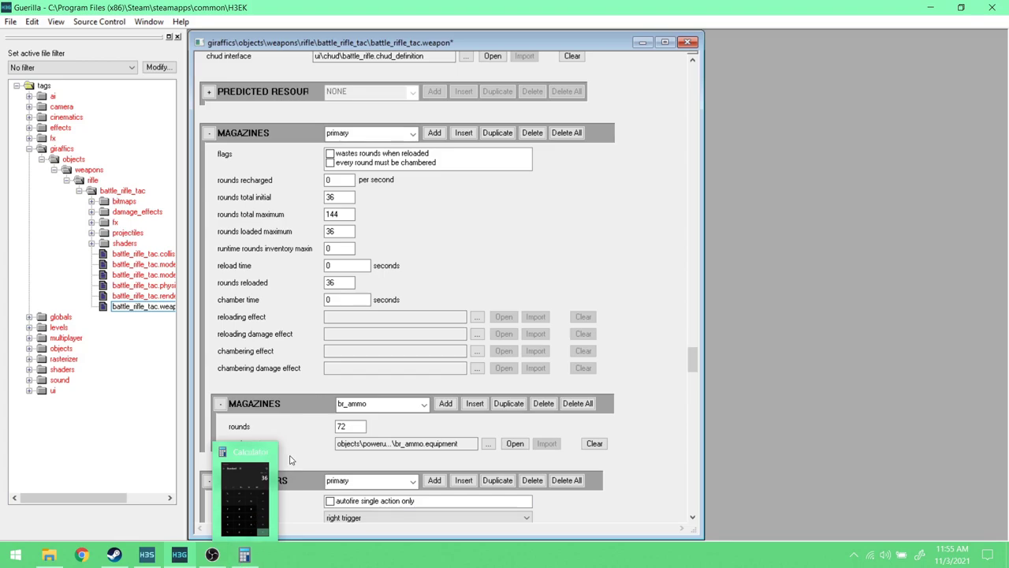
mouse_move(262, 509)
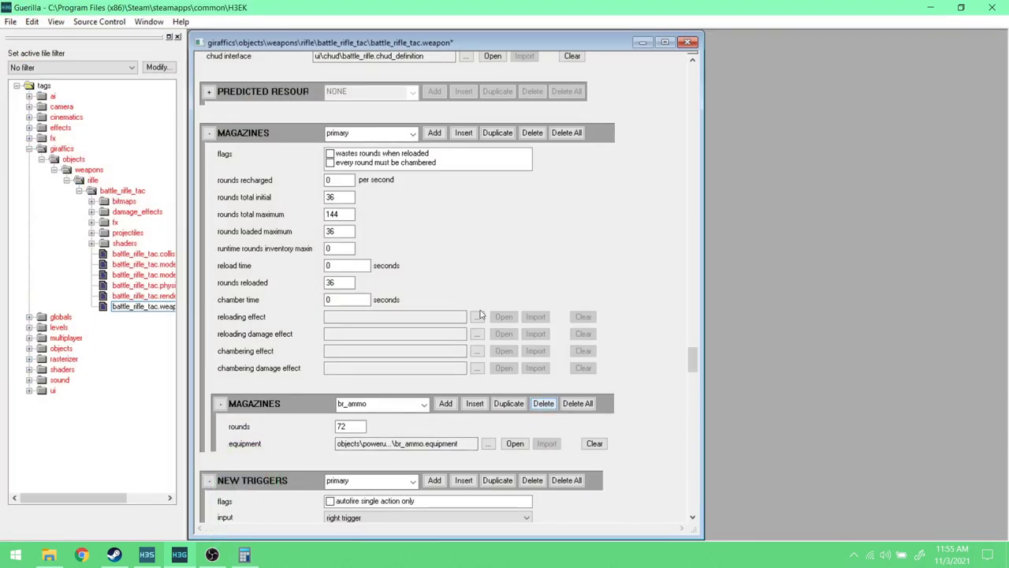
left_click(337, 214)
left_click(244, 554)
left_click(748, 229)
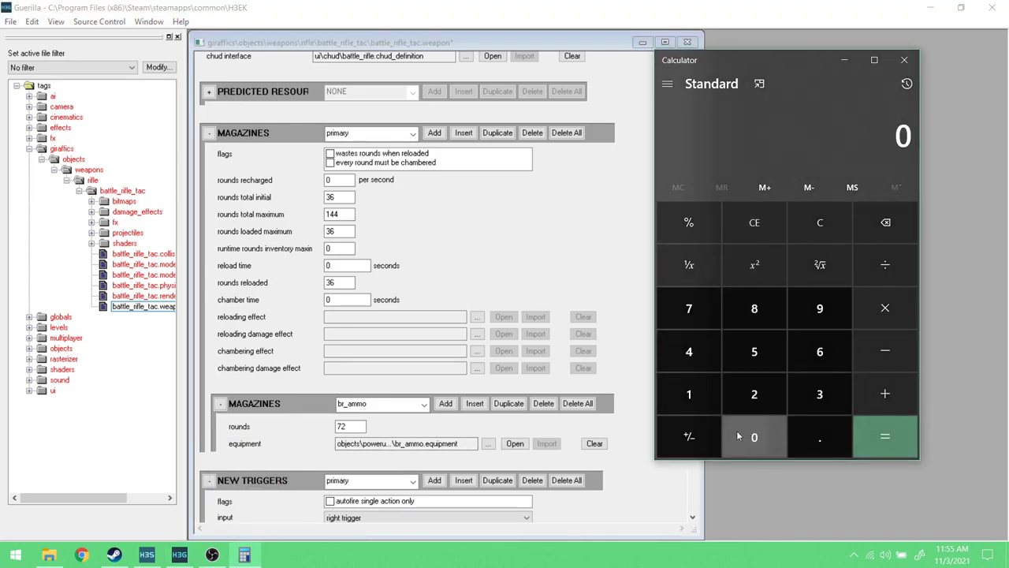
left_click(694, 403)
left_click(695, 346)
left_click(695, 346)
left_click(880, 264)
left_click(824, 394)
left_click(887, 436)
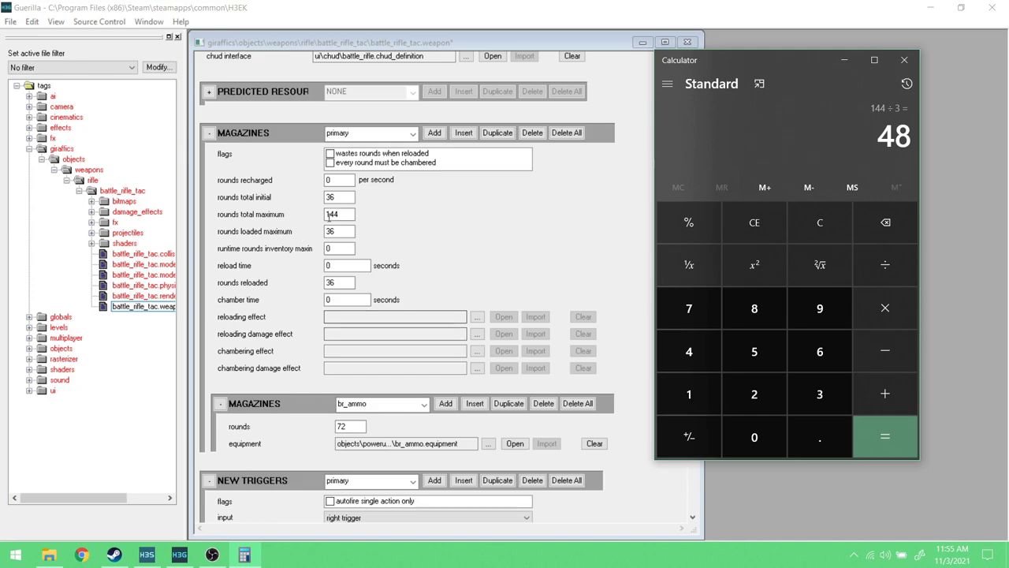
left_click_drag(347, 214, 318, 213)
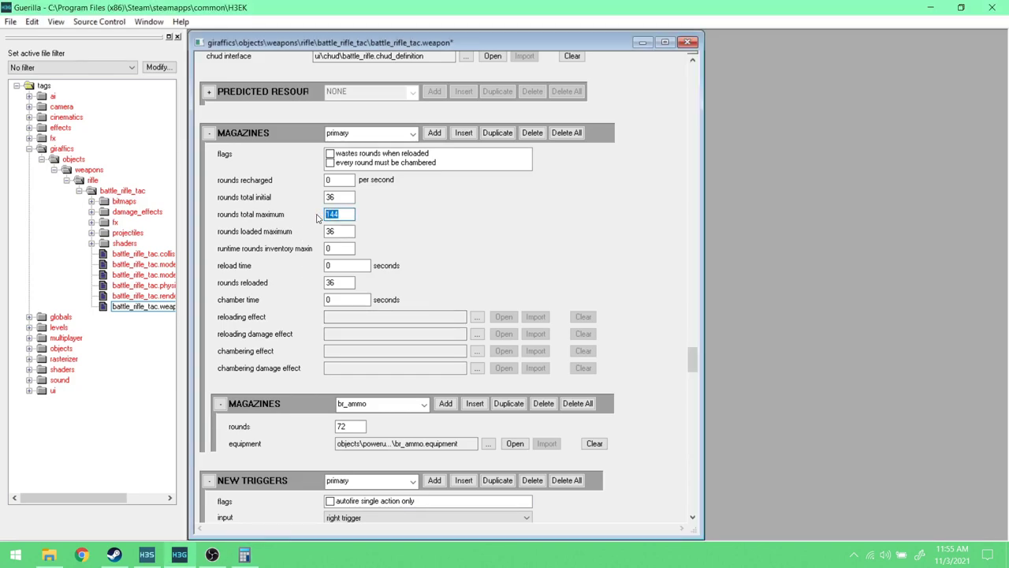
type("48")
- Set both rounds loaded maximum and rounds reloaded of the primary magazine to 12
mouse_move(244, 555)
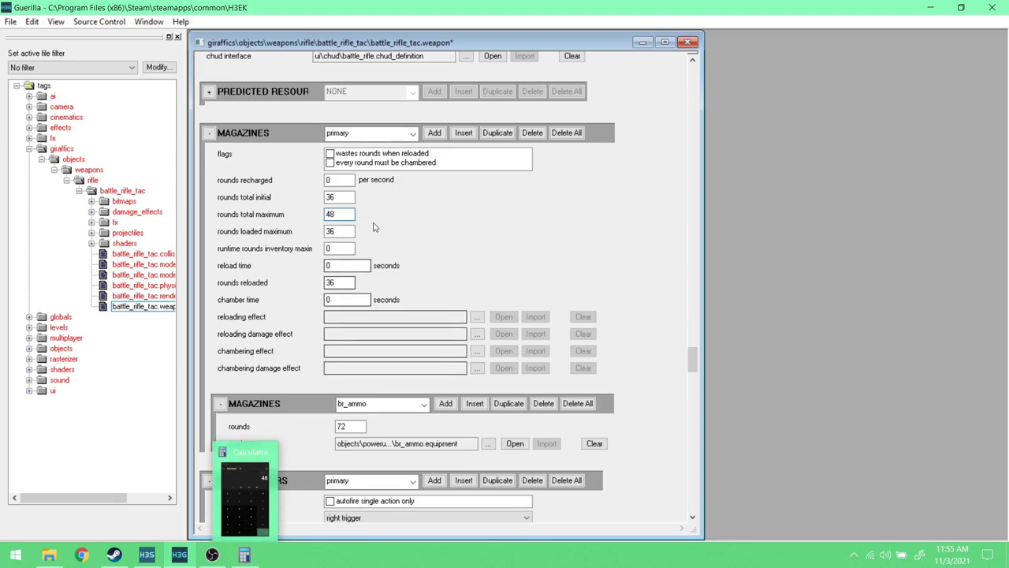
left_click_drag(347, 231, 322, 235)
type("12")
left_click_drag(347, 283, 319, 284)
type("12")
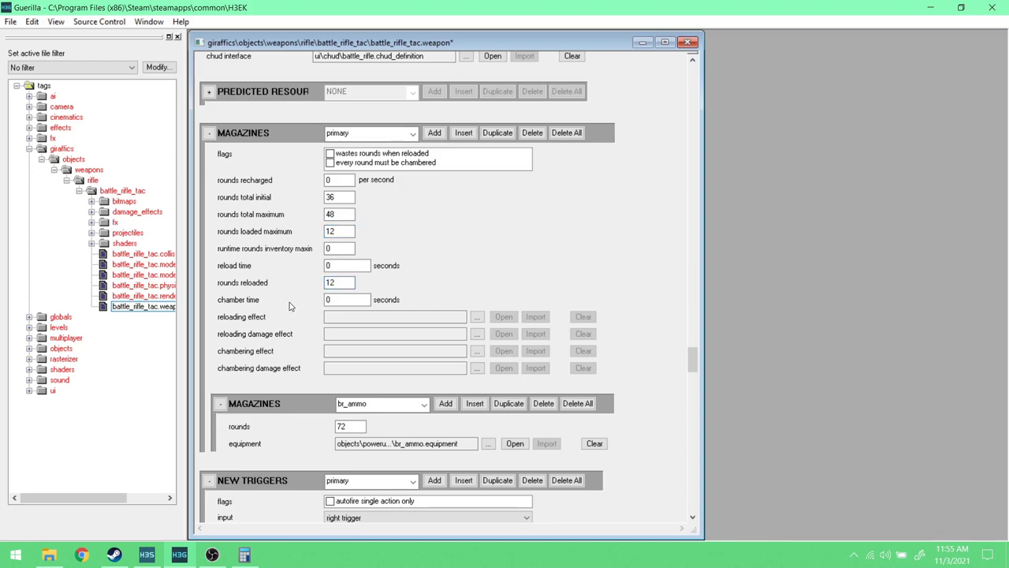
- Divide 72 by 3 in Calculator and set the br_ammo magazine entry's rounds to 24 in Guerilla
scroll(301, 324, "down", 5)
scroll(300, 323, "up", 5)
key("alt+Tab")
left_click(753, 225)
left_click(712, 378)
left_click(913, 218)
left_click(689, 309)
left_click(765, 388)
left_click(885, 257)
left_click(819, 394)
left_click(885, 436)
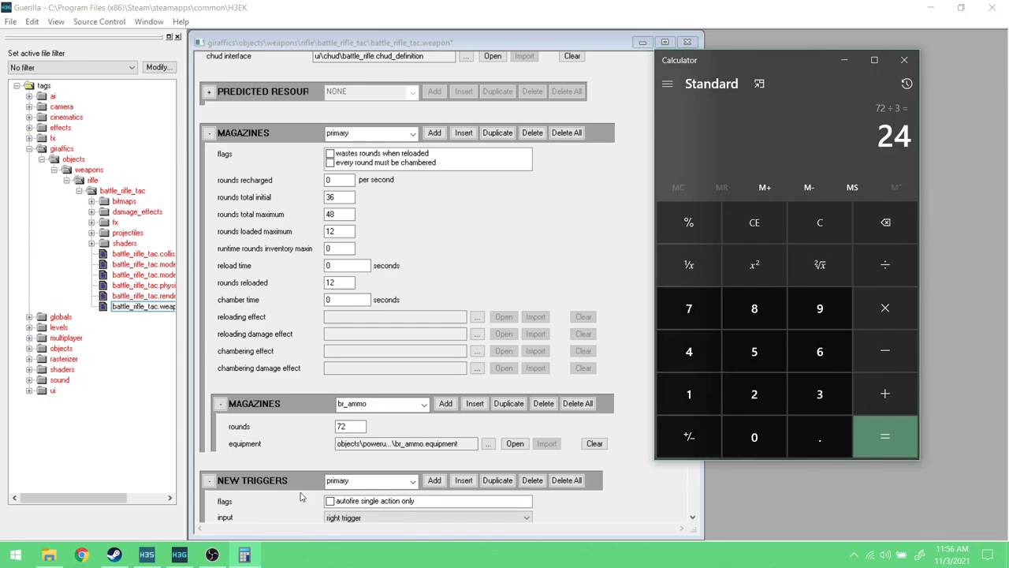
left_click(364, 427)
left_click_drag(364, 427, 333, 429)
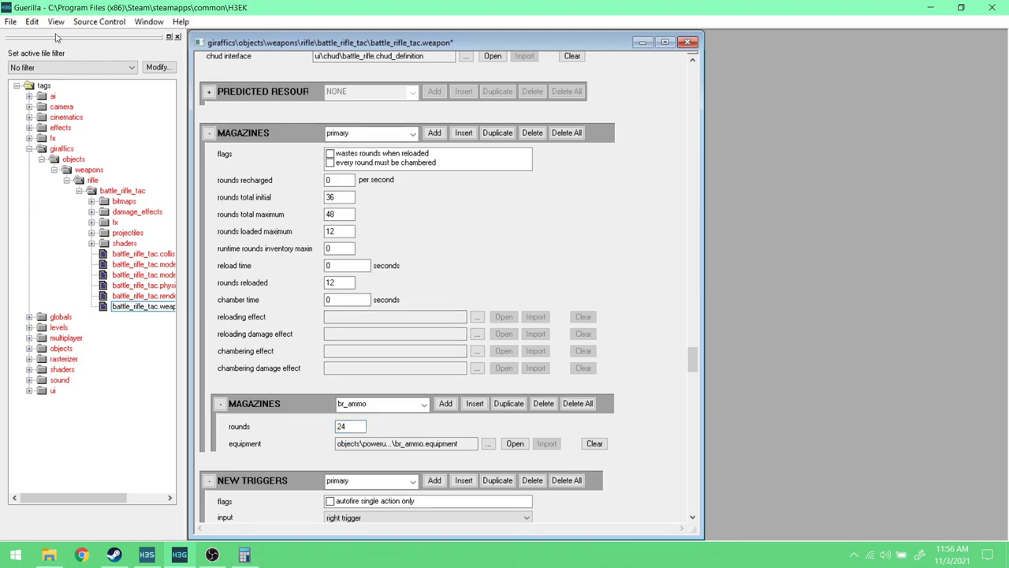
- Save the battle_rifle_tac weapon tag and switch to H3 Sapien
left_click(11, 21)
left_click(44, 86)
left_click(159, 557)
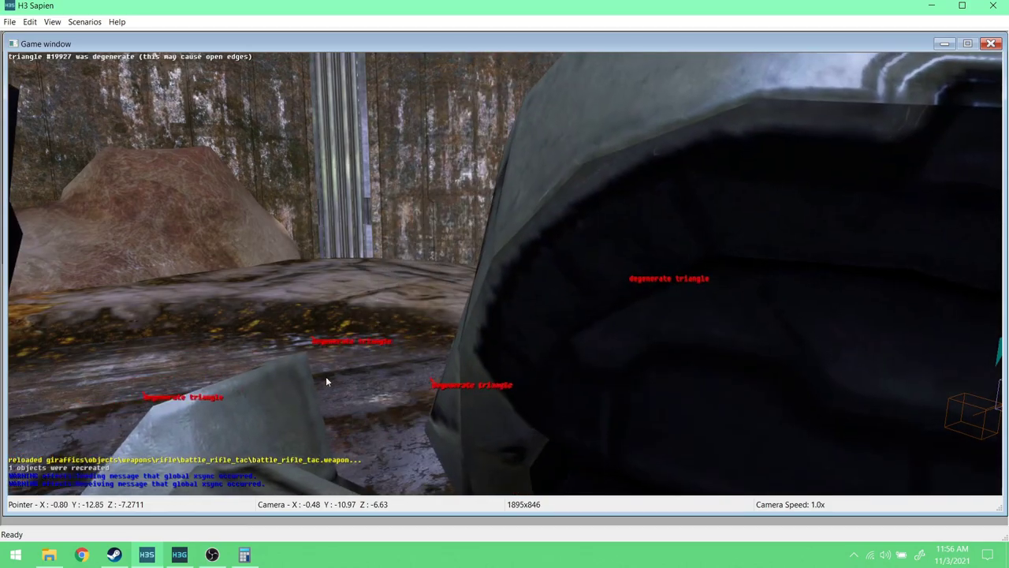
- Test the edited battle rifle in the game window by firing several shots, reloading and walking forward
left_click(451, 331)
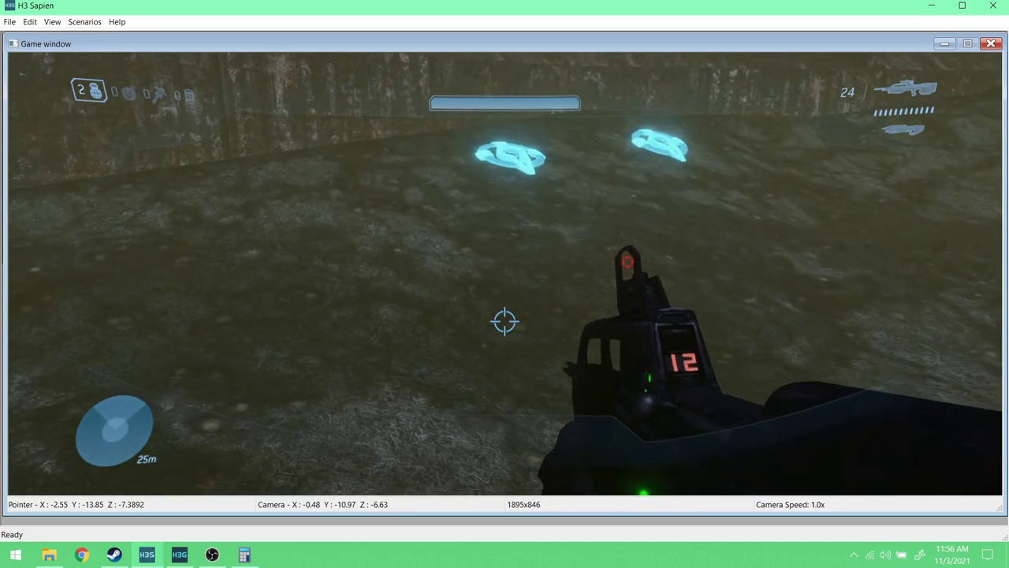
left_click(505, 321)
left_click(504, 321)
left_click(504, 321)
left_click(504, 321)
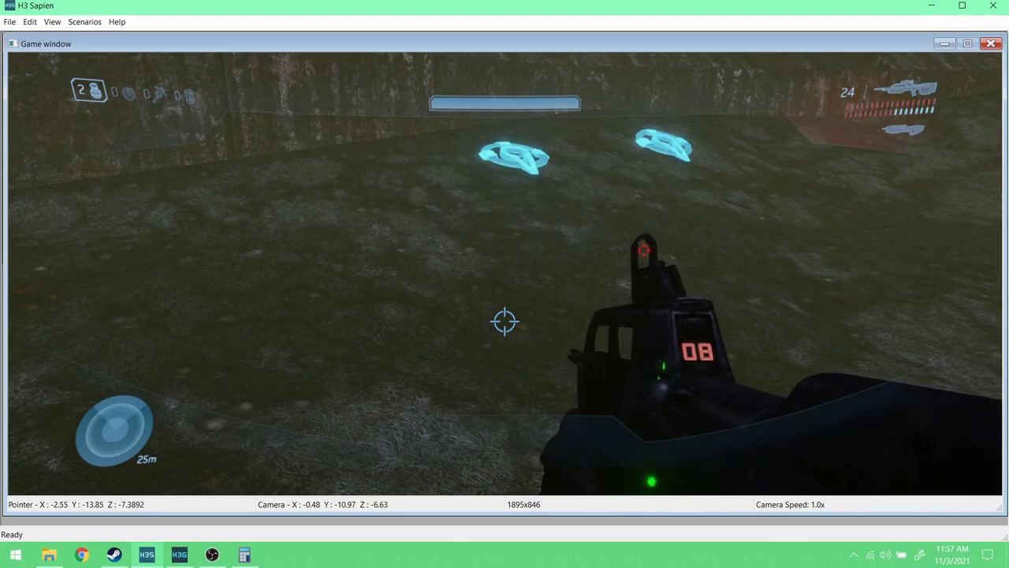
left_click(505, 321)
left_click(505, 321)
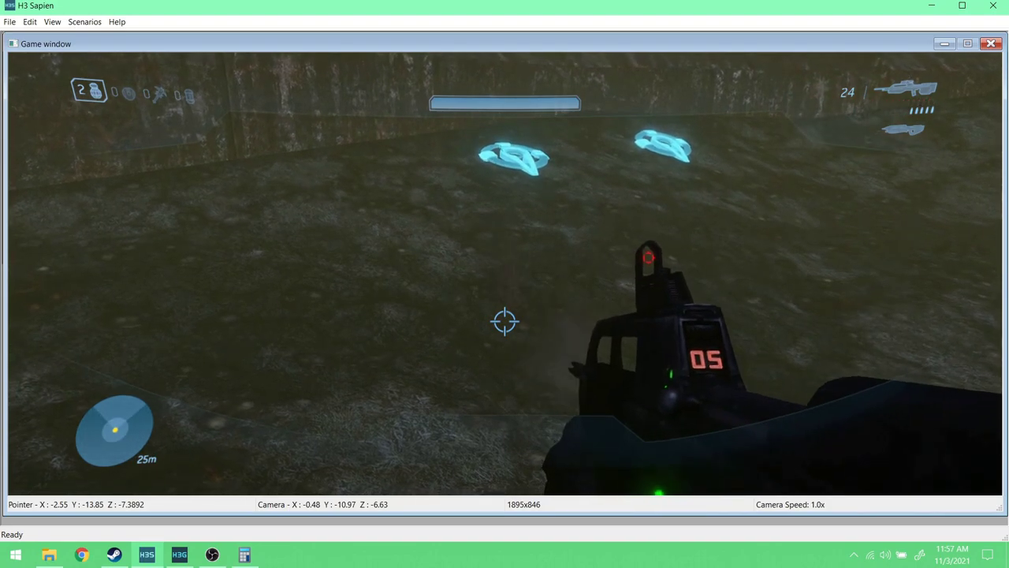
key("r")
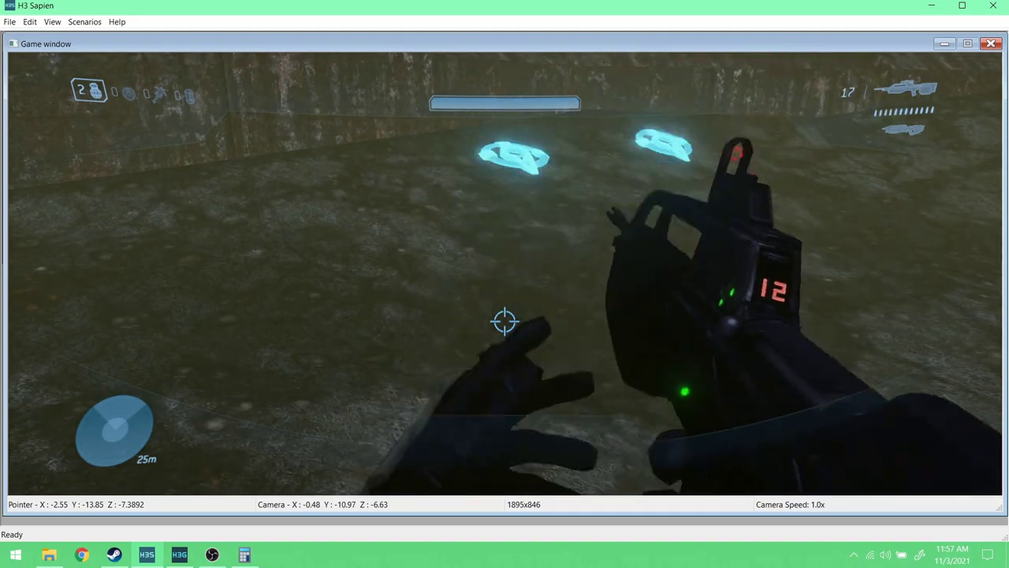
key("w")
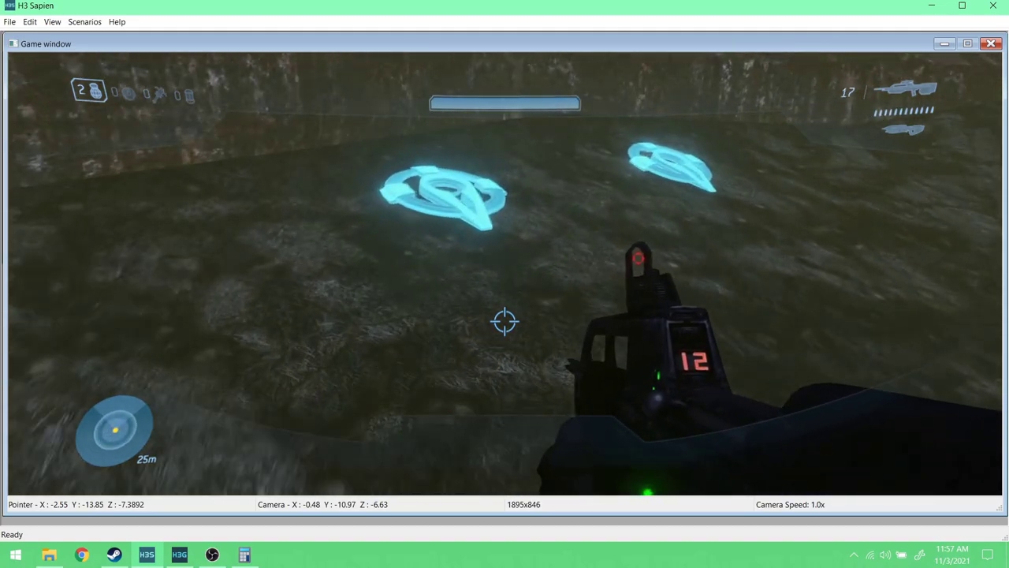
key("w")
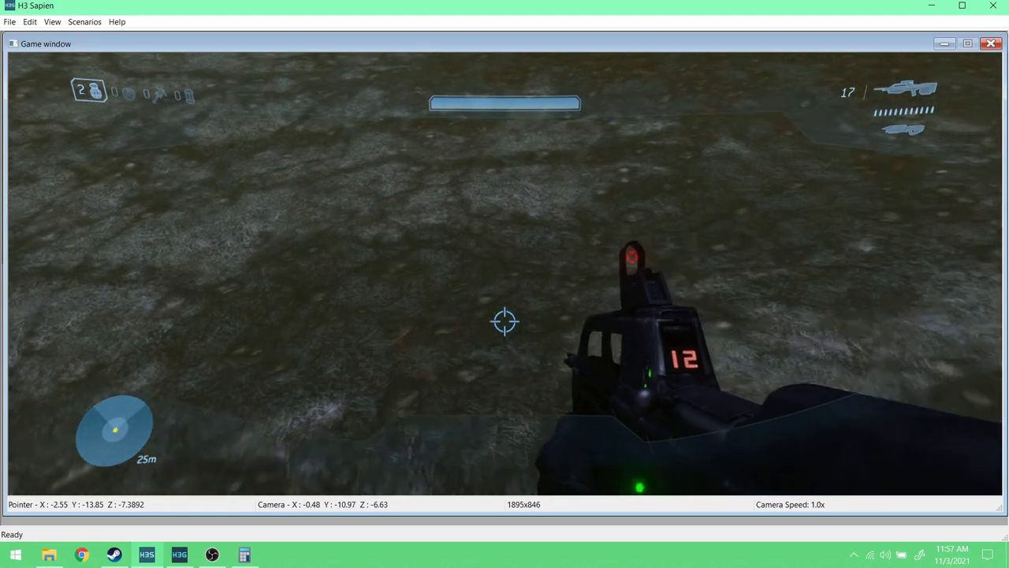
- Walk the player around the level with the edited battle rifle, and return to the editing camera
key("w")
key("w")
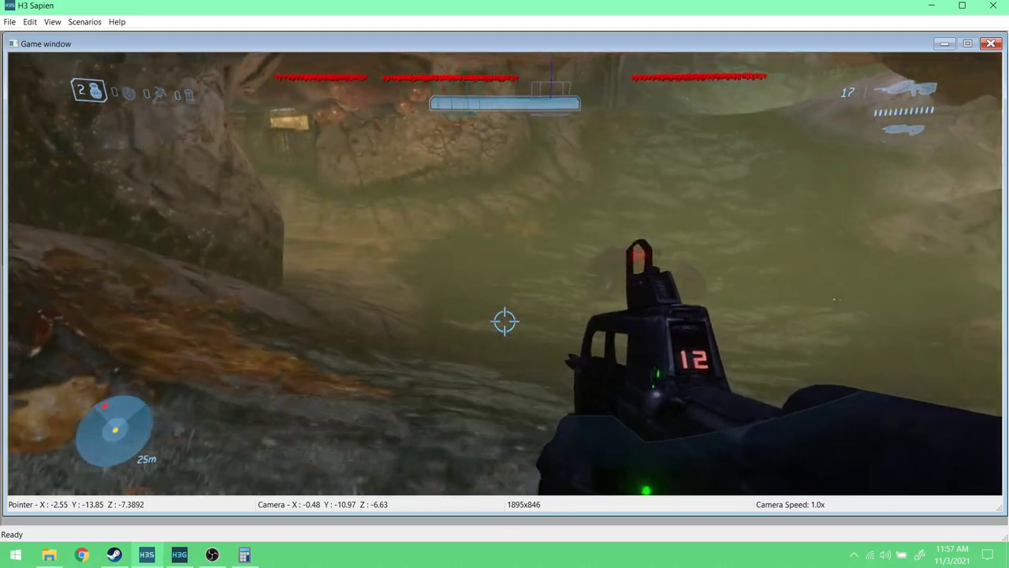
key("w")
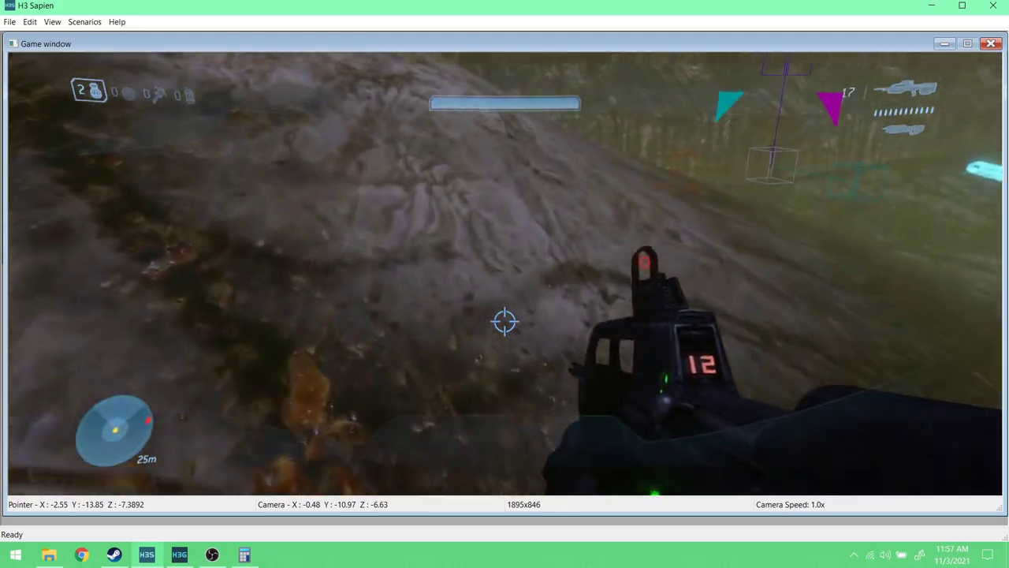
key("w")
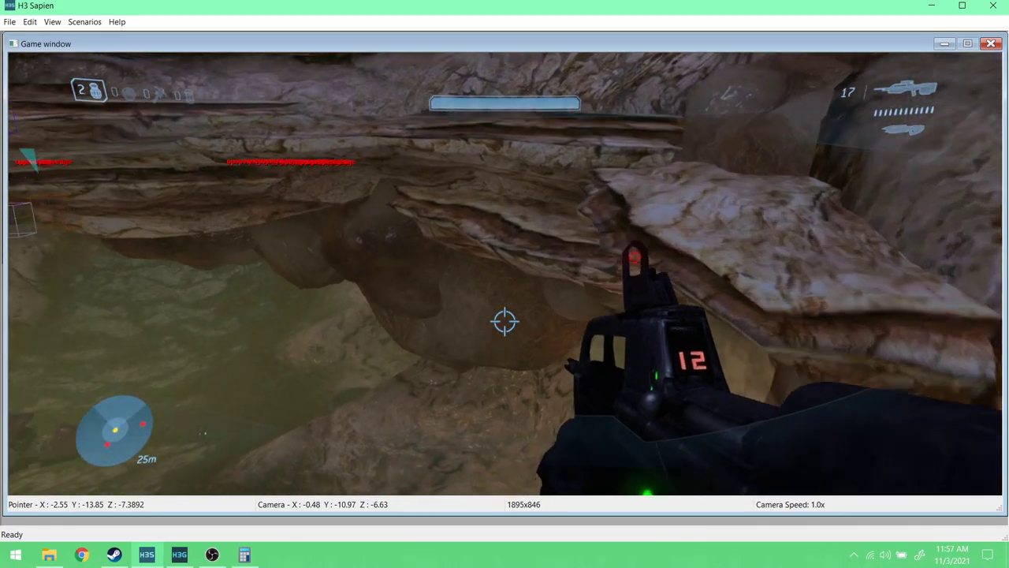
key("w")
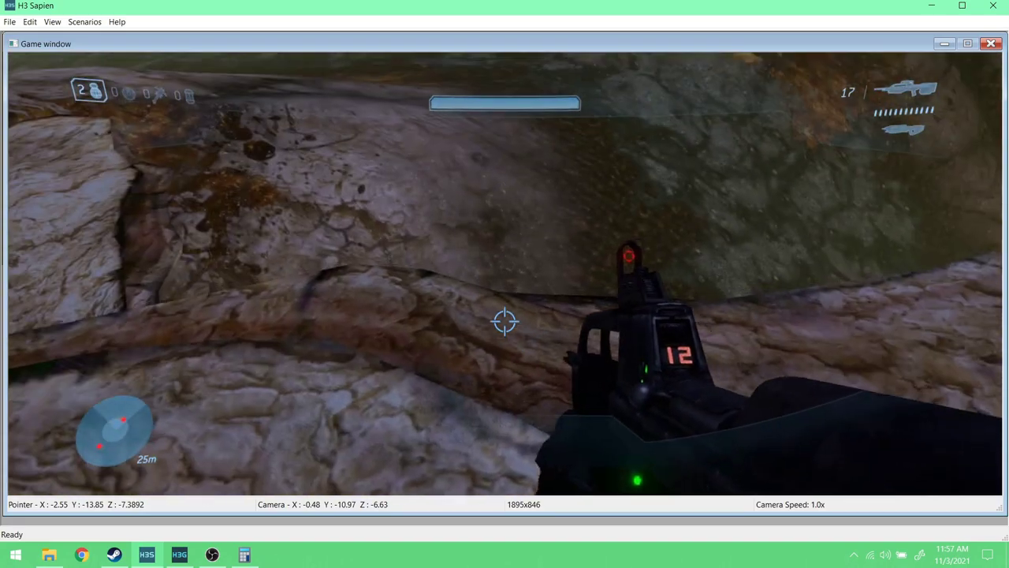
key("w")
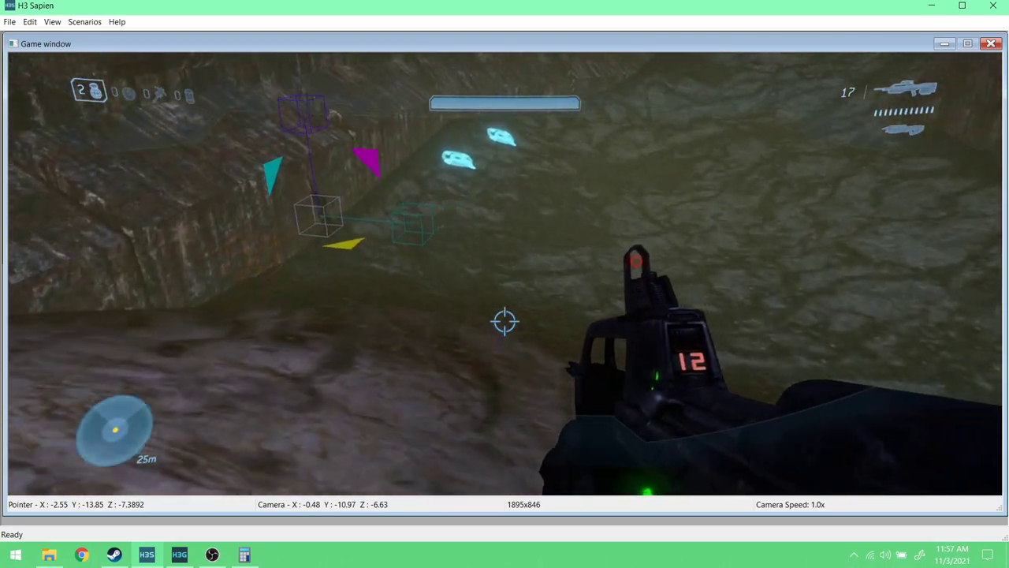
key("w")
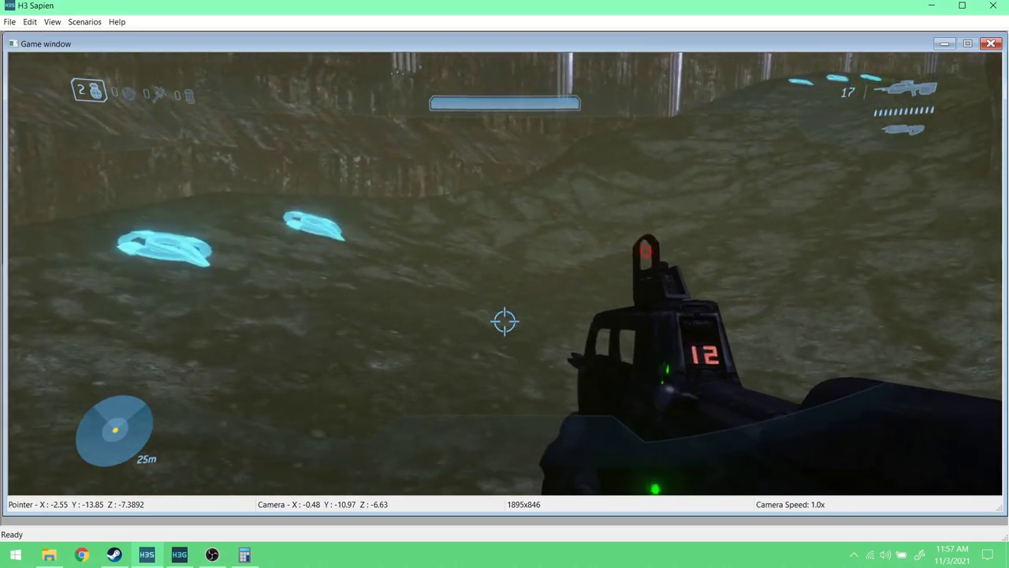
key("w")
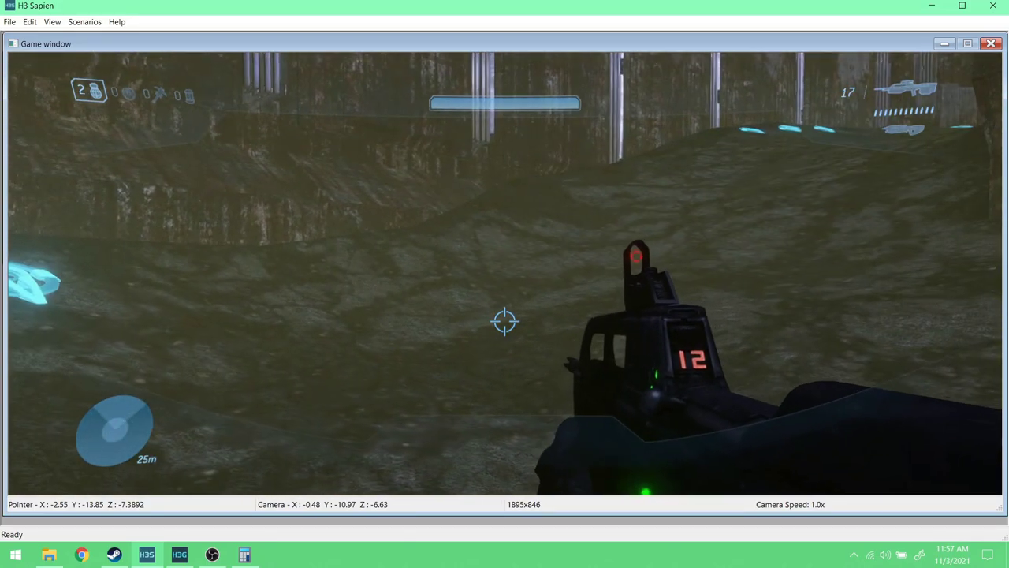
key("w")
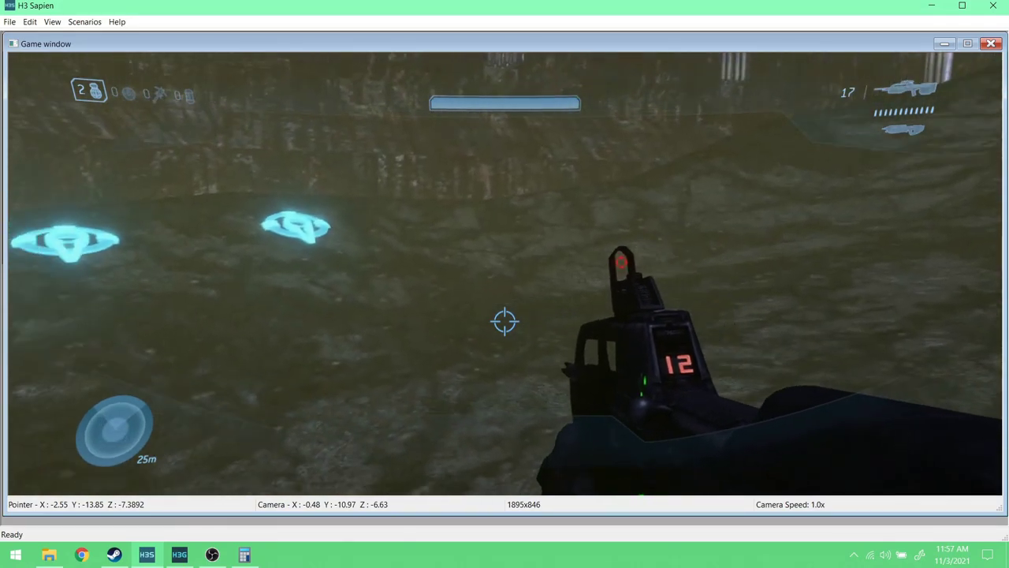
key("w")
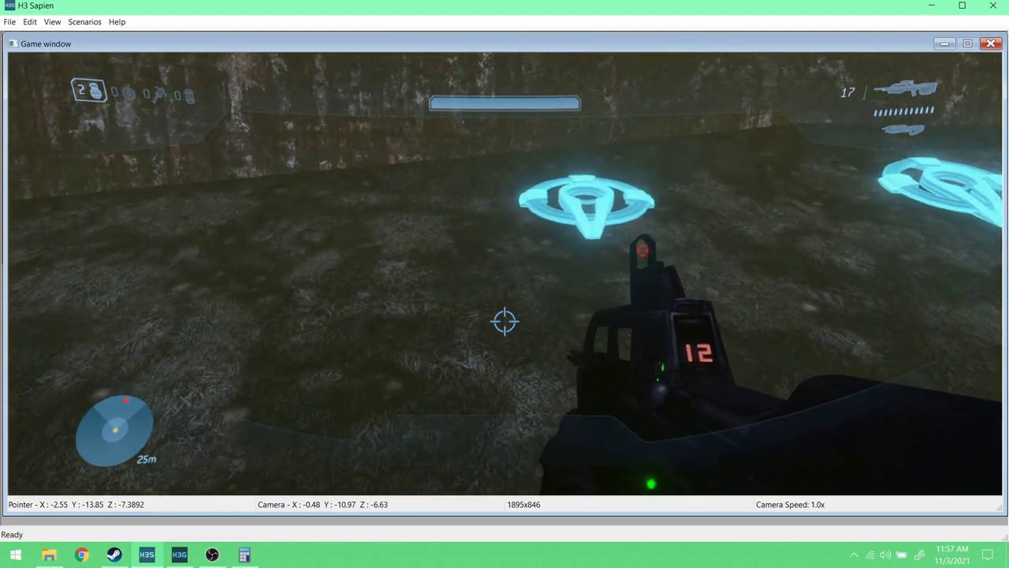
key("Tab")
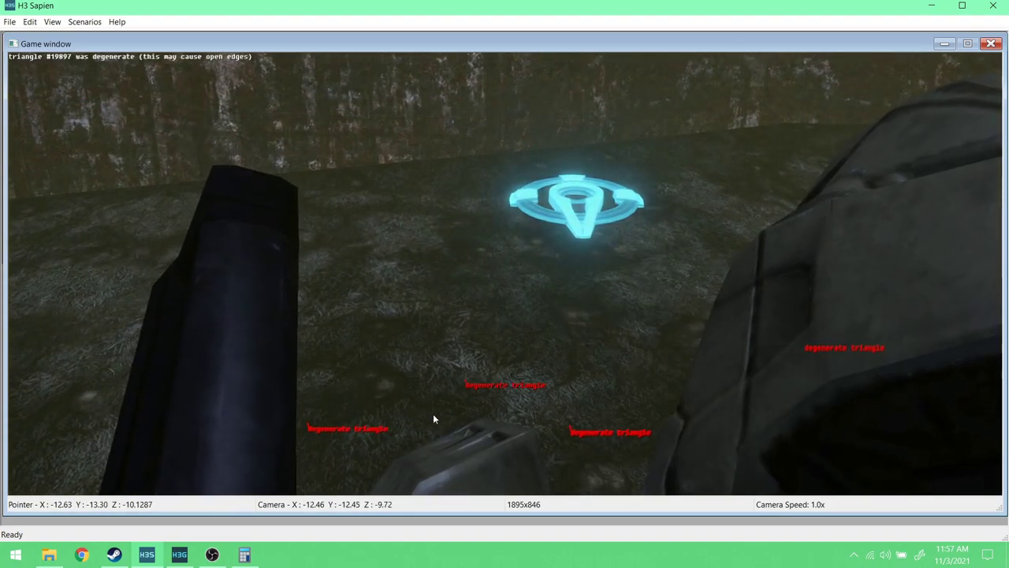
- Switch to Guerilla and open the weapon's chud interface tag, placing its window beside the weapon tag
left_click(177, 556)
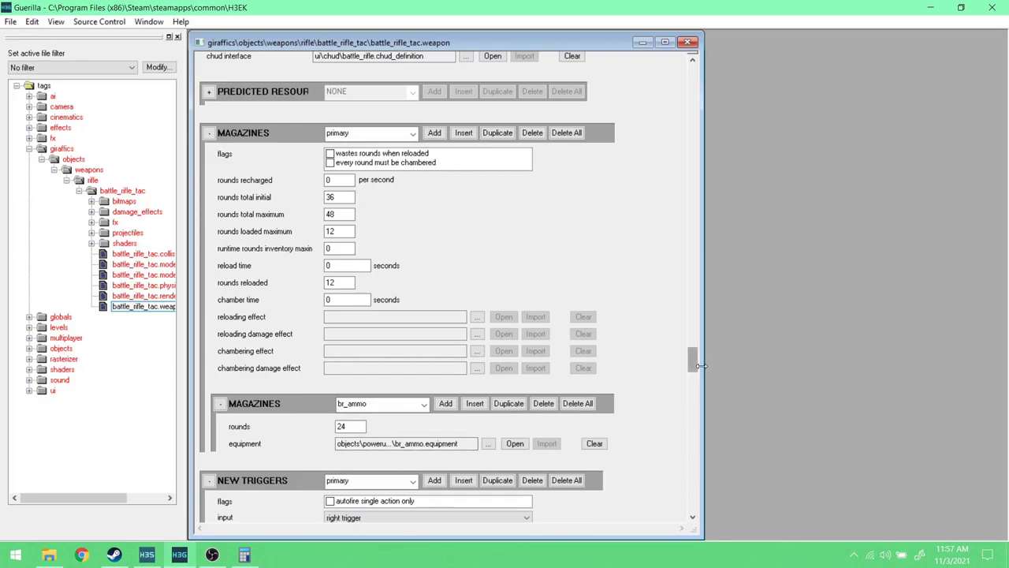
left_click_drag(693, 368, 695, 352)
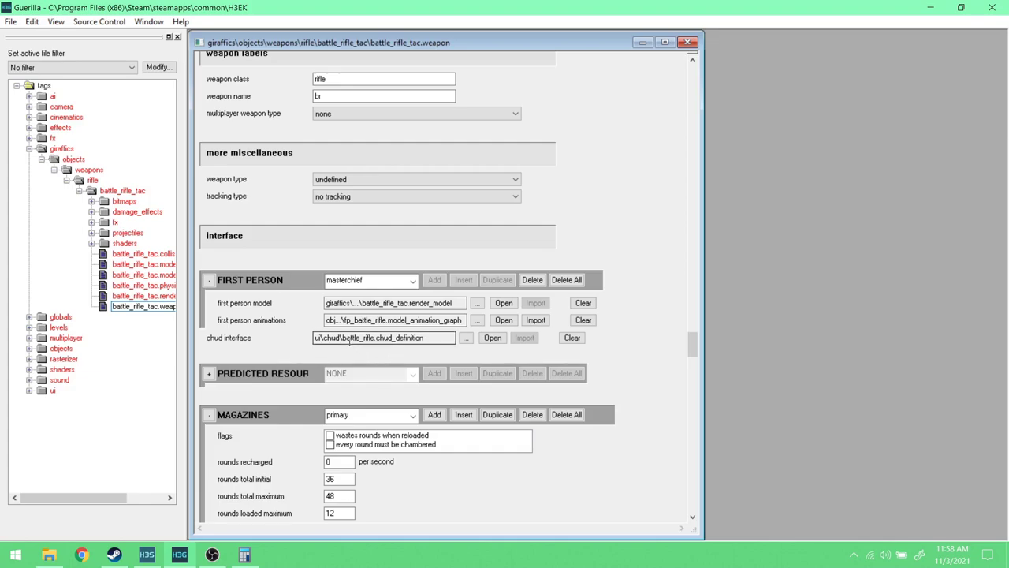
left_click(493, 337)
left_click_drag(378, 37, 646, 57)
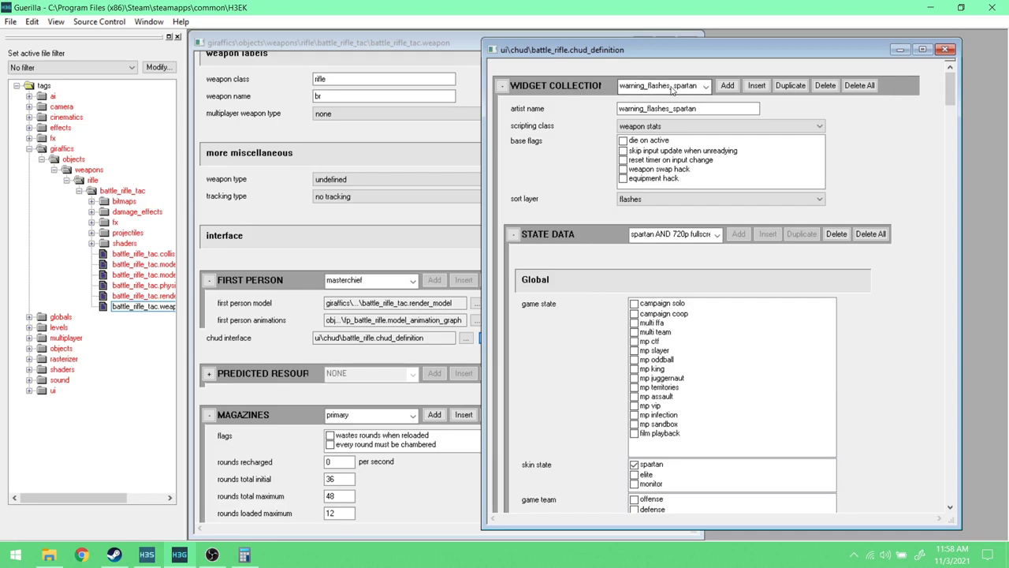
- Select the ammo_area widget collection and its meter bitmap widget in the battle_rifle chud definition
left_click(706, 86)
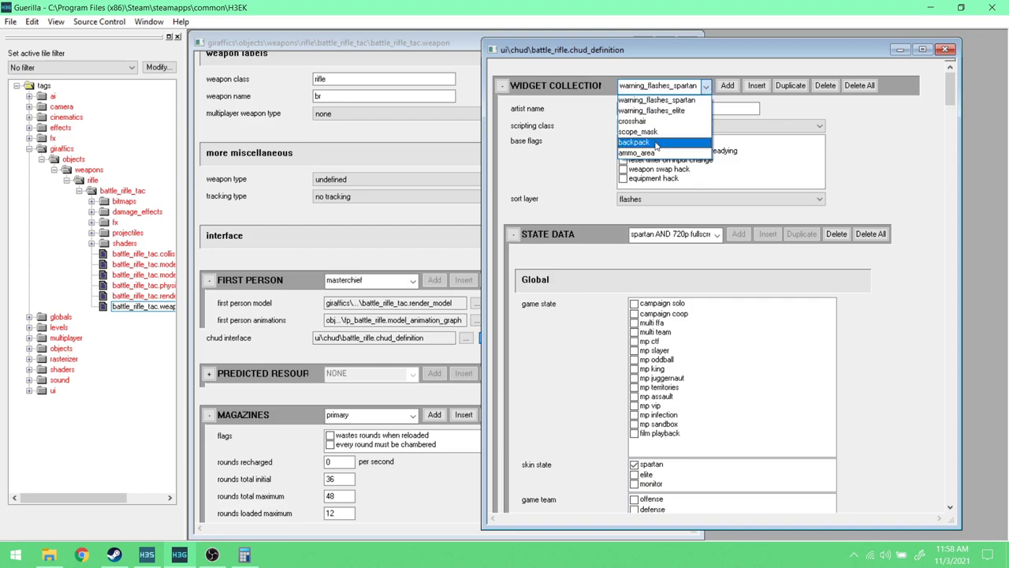
left_click(653, 153)
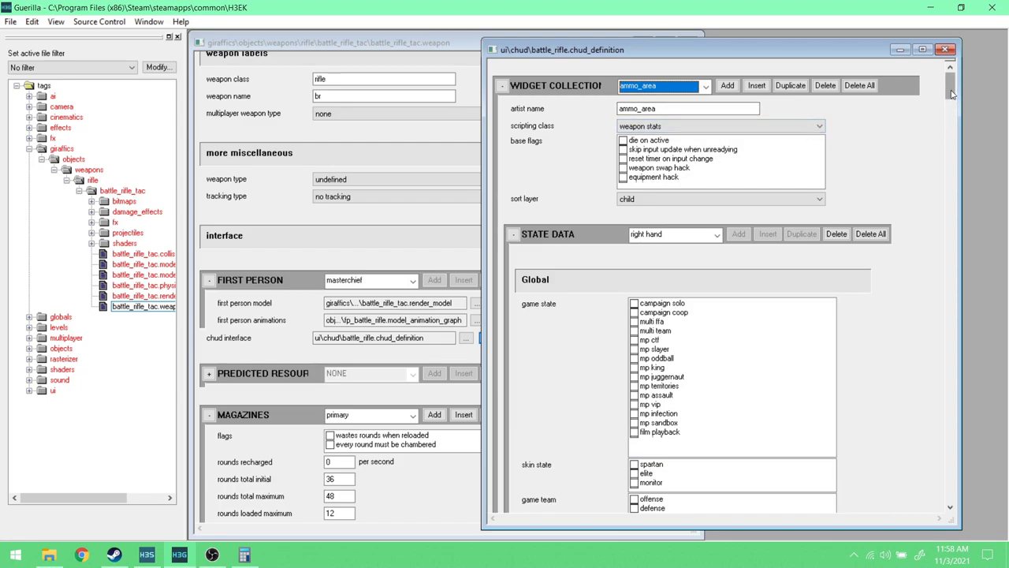
left_click_drag(951, 94, 937, 222)
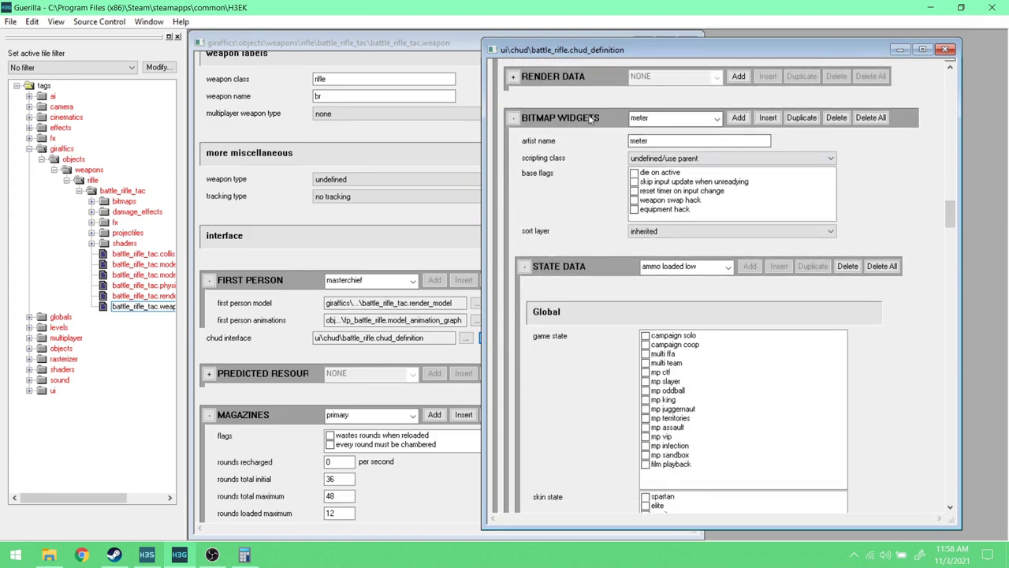
left_click(717, 118)
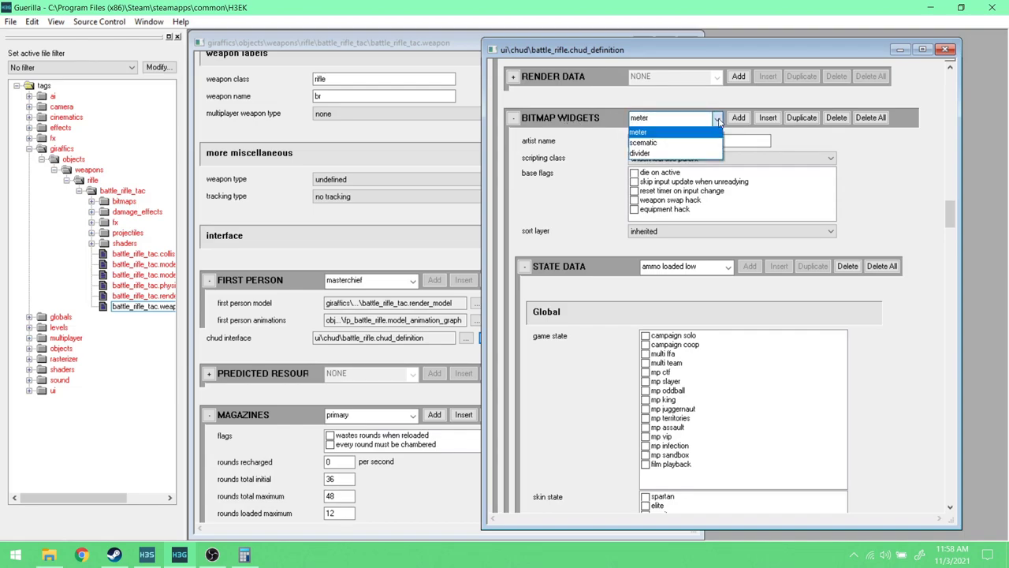
left_click(669, 133)
- Examine the meter widget's render data, including its shader type, external inputs and custom scalars
left_click_drag(947, 211, 922, 375)
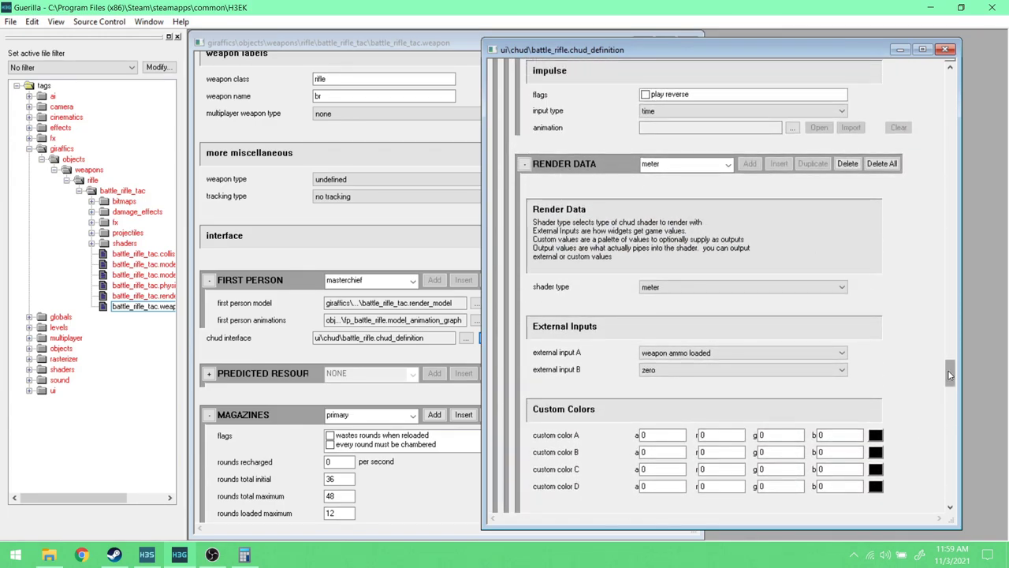
left_click_drag(950, 375, 950, 379)
left_click(729, 119)
left_click(729, 125)
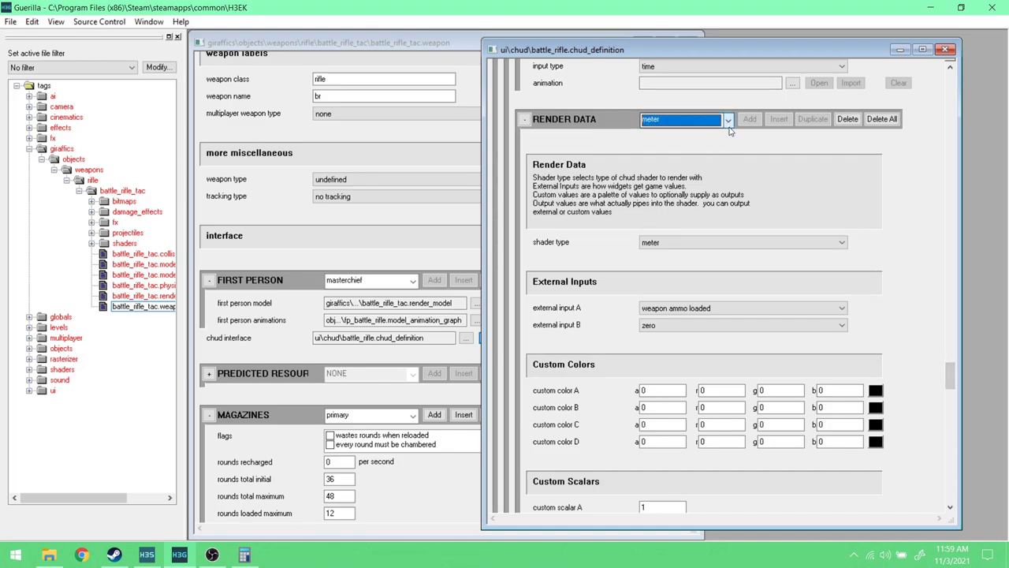
left_click_drag(950, 376, 949, 376)
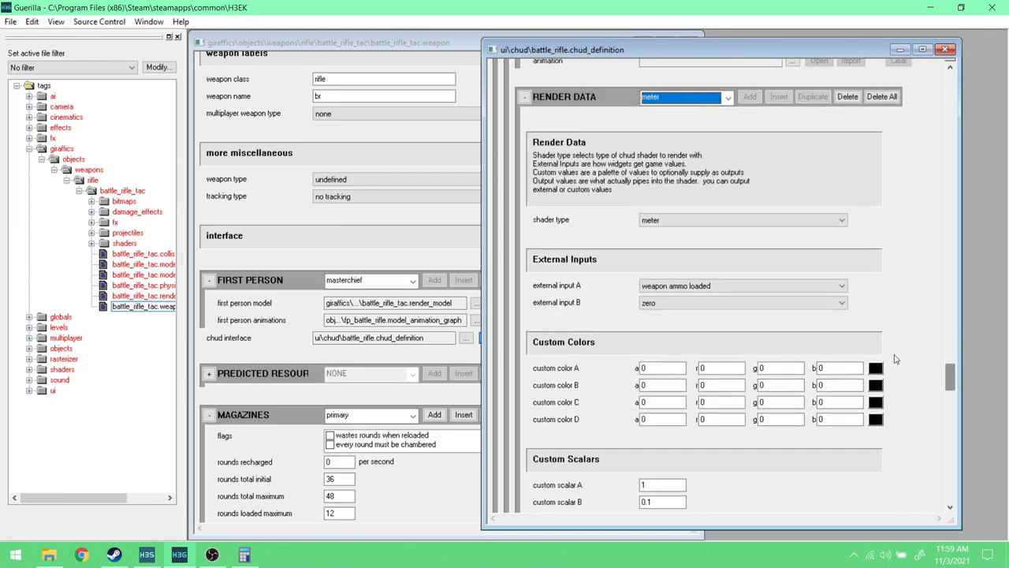
left_click(632, 232)
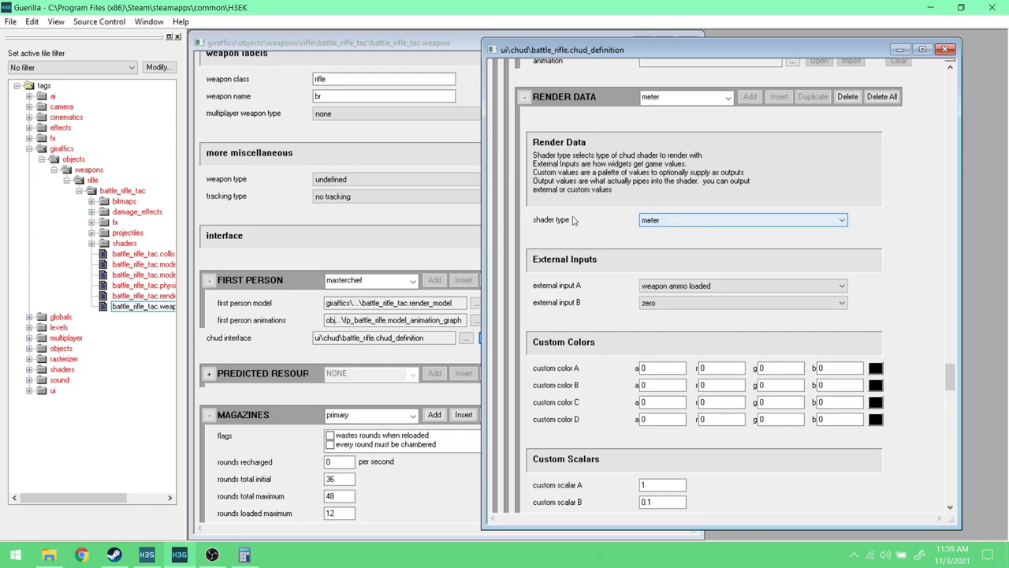
- Open the meter widget's referenced ballistic_meters bitmap tag and show its bitmaps
left_click_drag(951, 382, 953, 419)
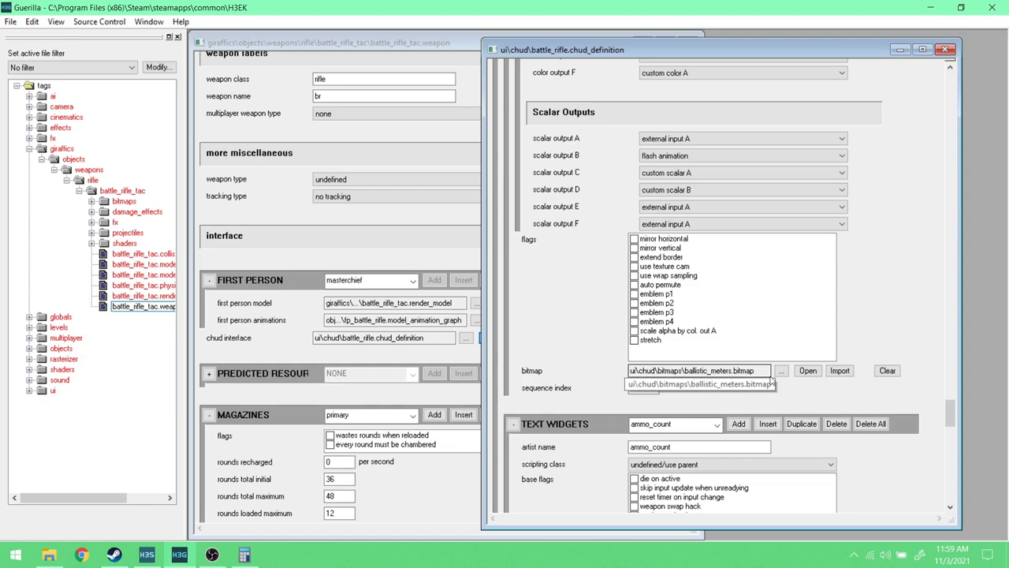
left_click(809, 371)
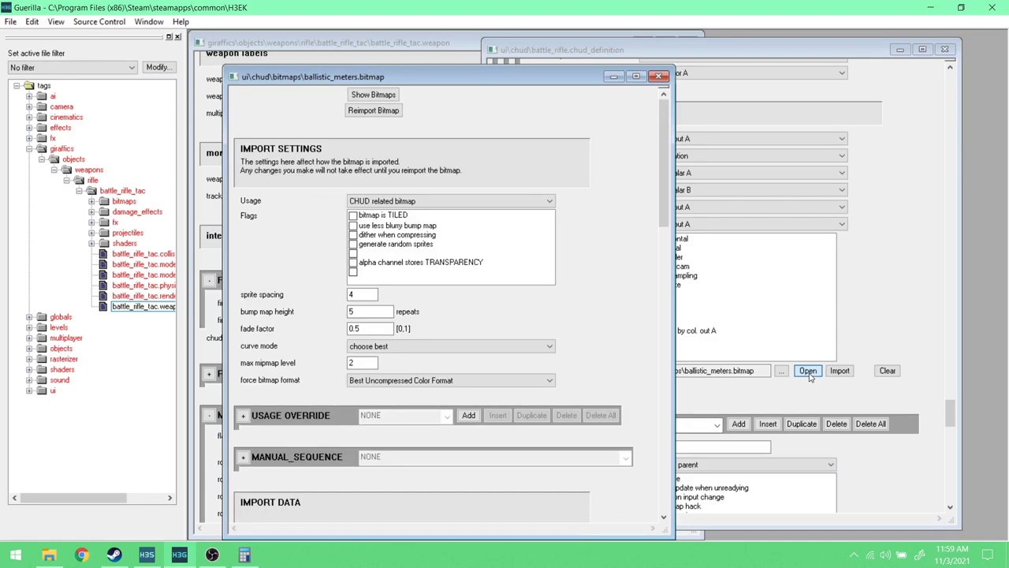
left_click_drag(404, 84, 448, 67)
left_click(418, 75)
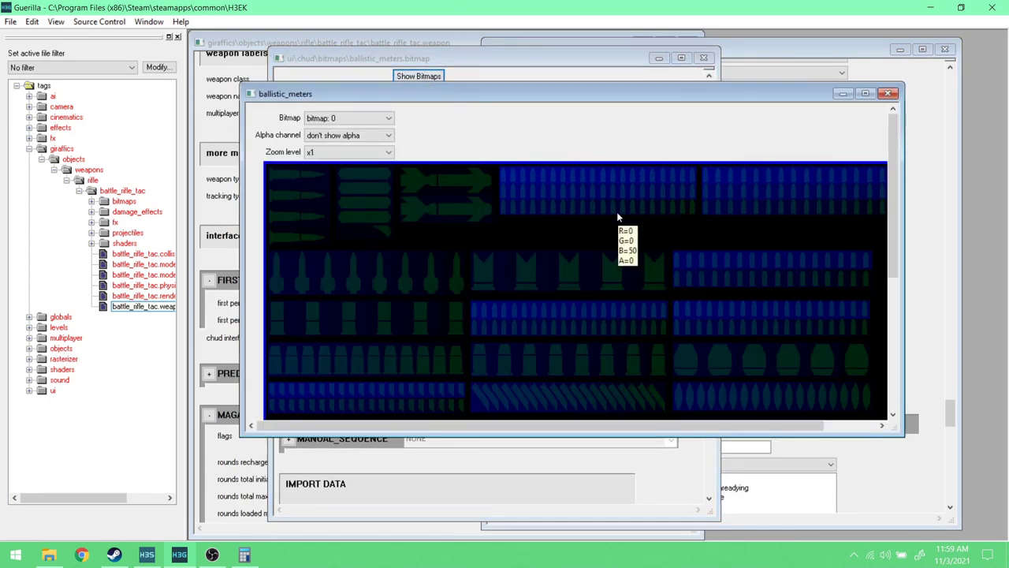
- Show the alpha channel of the ballistic_meters bitmap and examine the rows of ammo icons
left_click_drag(893, 170, 826, 163)
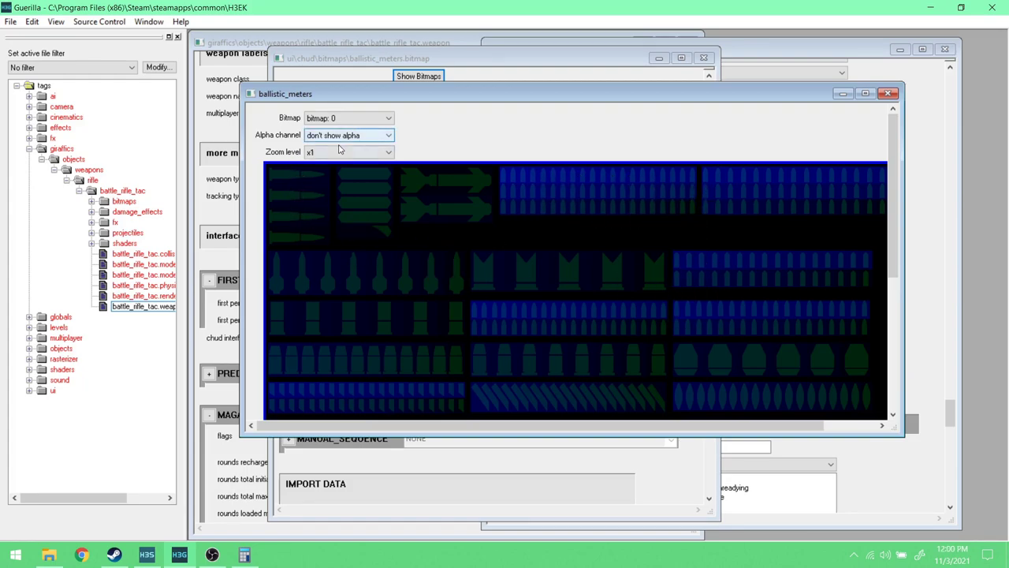
left_click(321, 138)
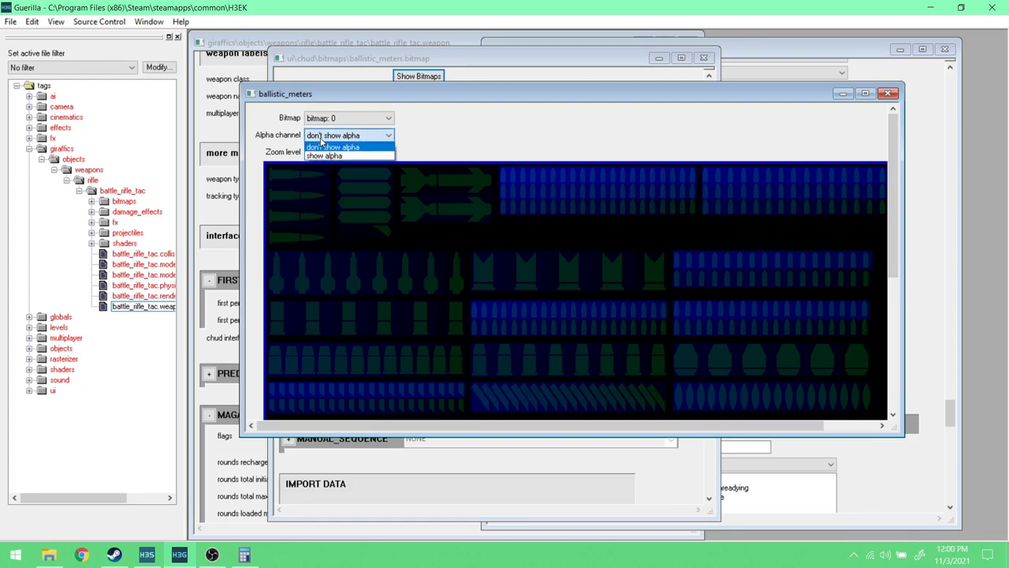
left_click(324, 155)
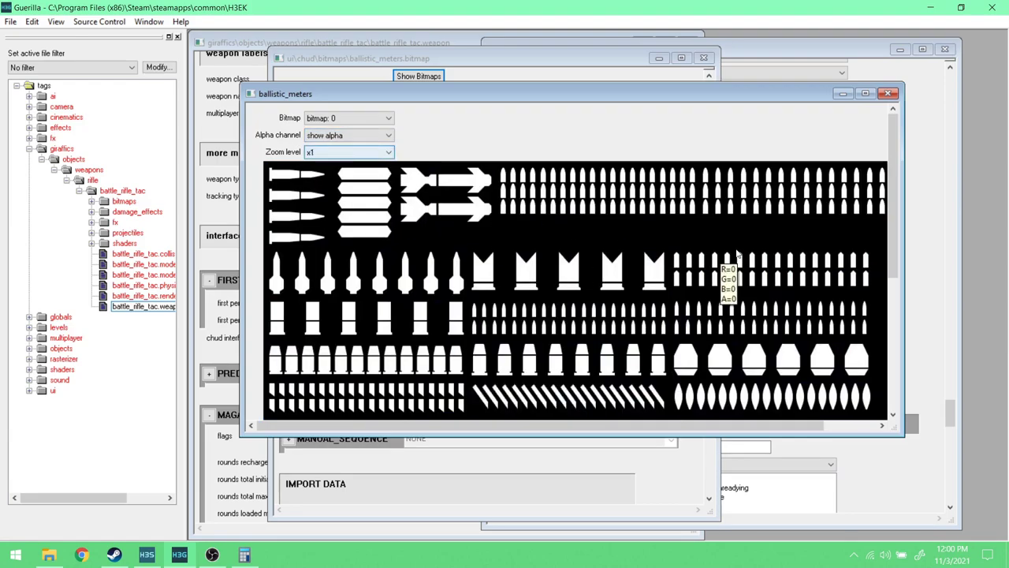
left_click_drag(893, 136, 838, 134)
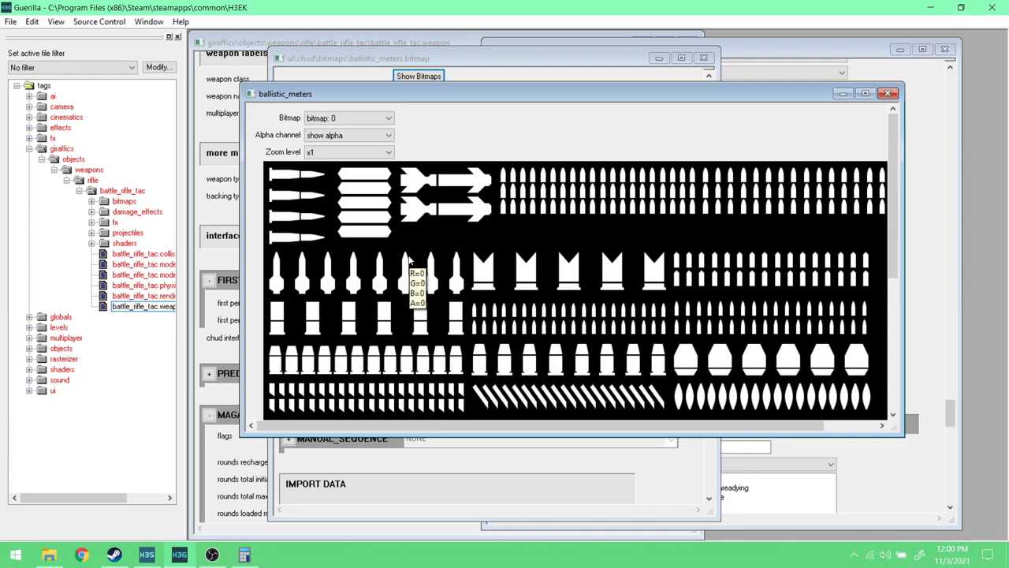
left_click_drag(895, 182, 894, 249)
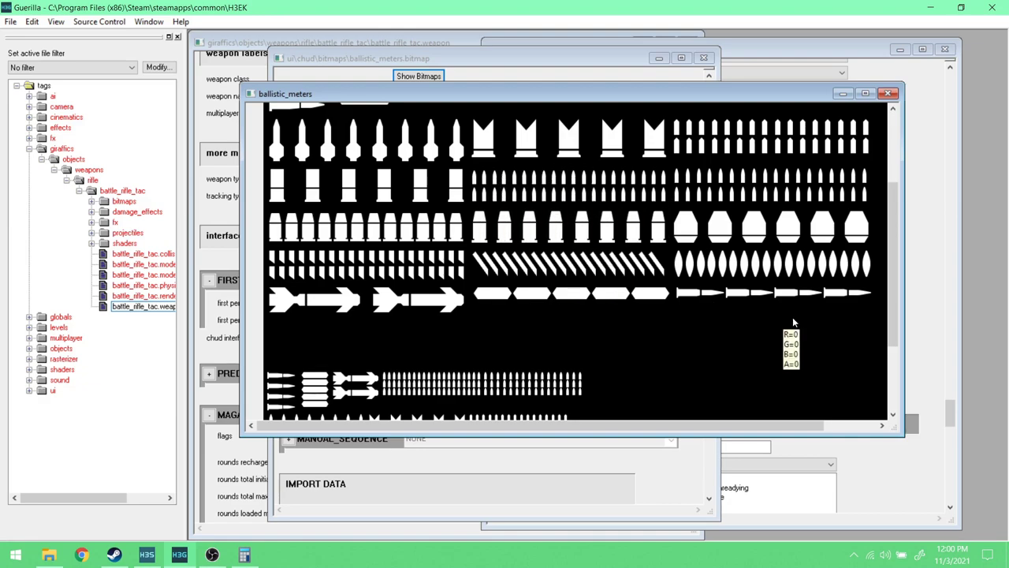
left_click_drag(893, 297, 881, 248)
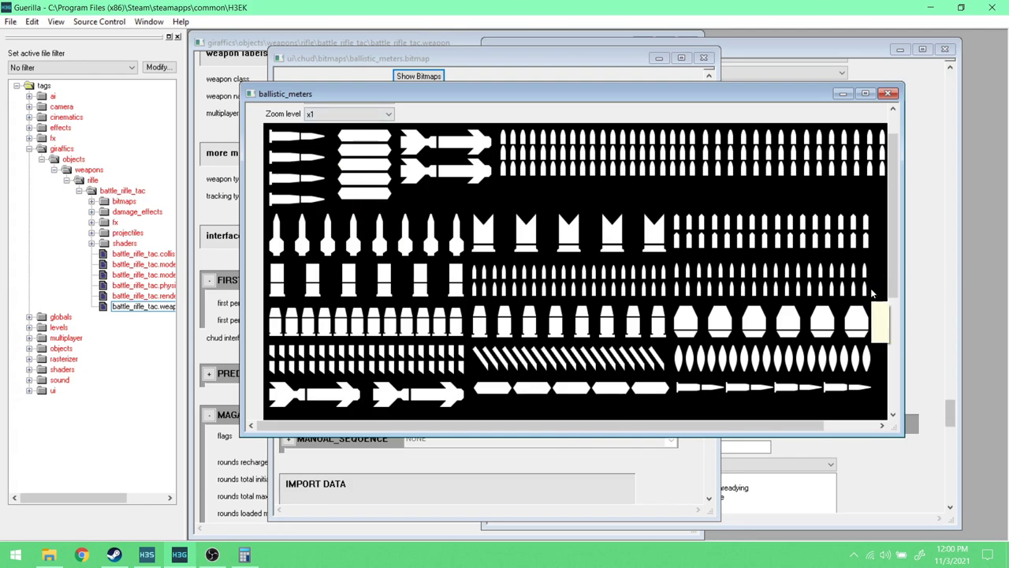
scroll(875, 284, "up", 2)
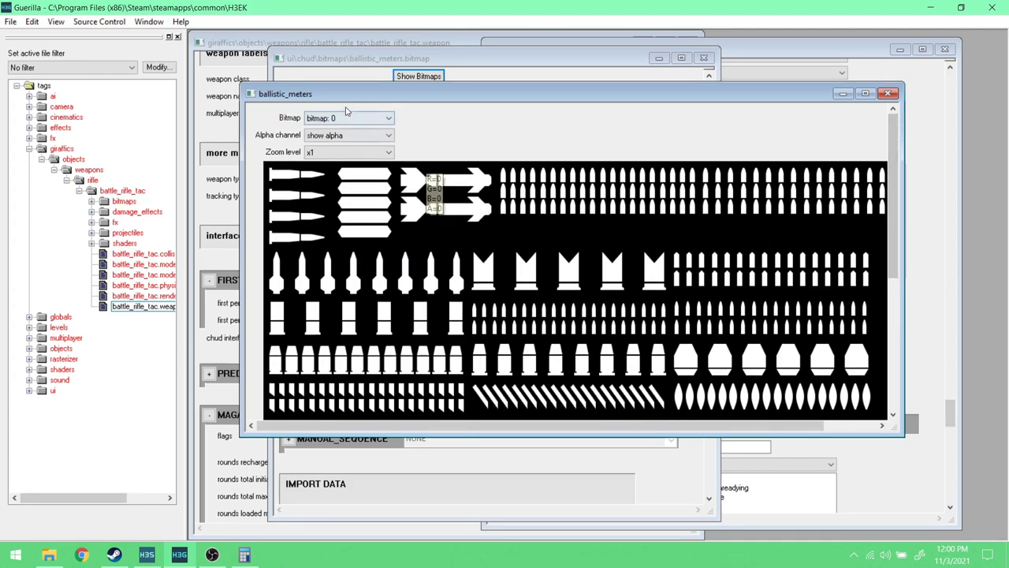
- Hide the alpha channel to inspect the ballistic_meters colours, and close the bitmap preview
left_click(337, 136)
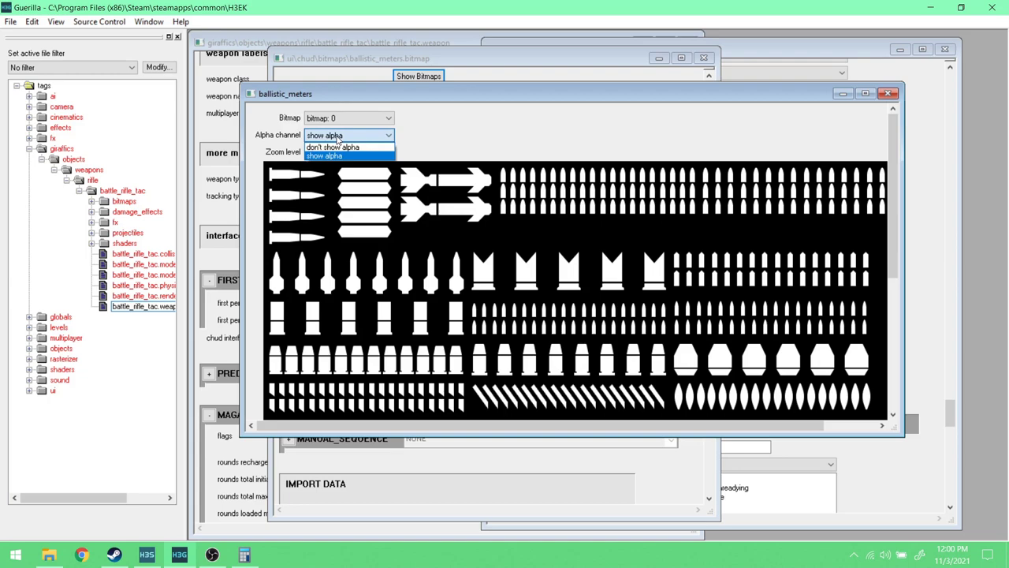
left_click(336, 147)
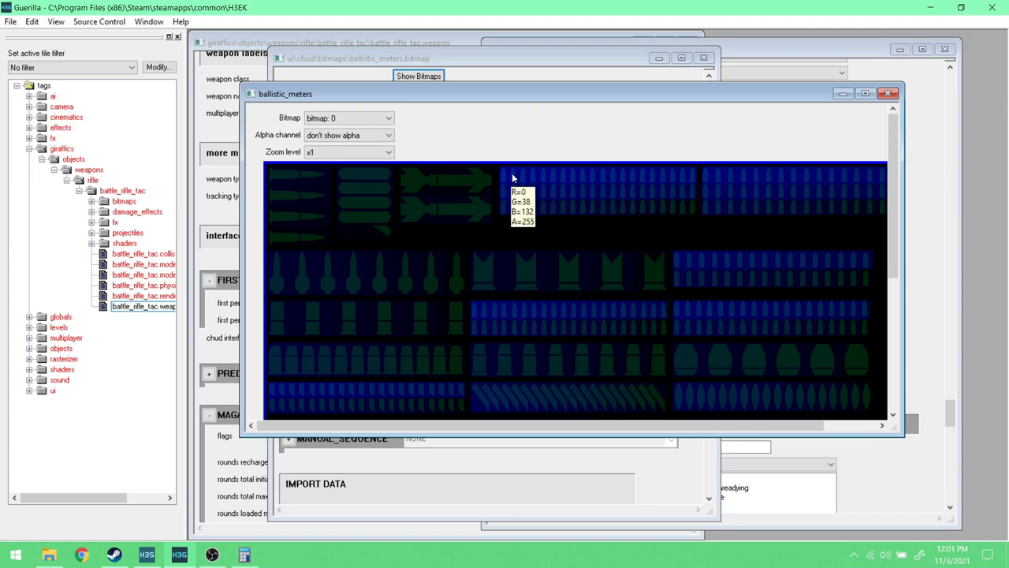
left_click_drag(410, 93, 453, 103)
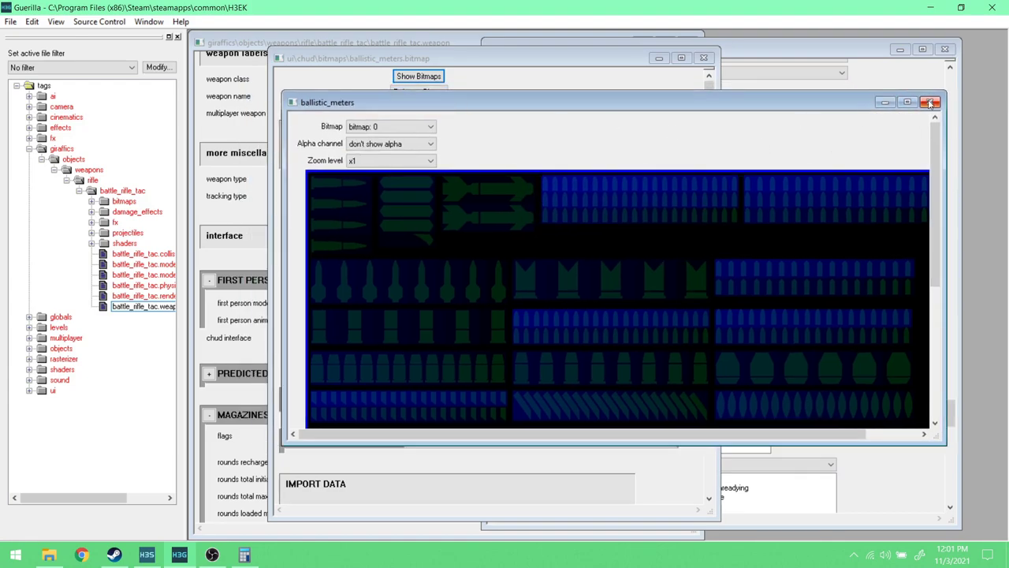
left_click(930, 103)
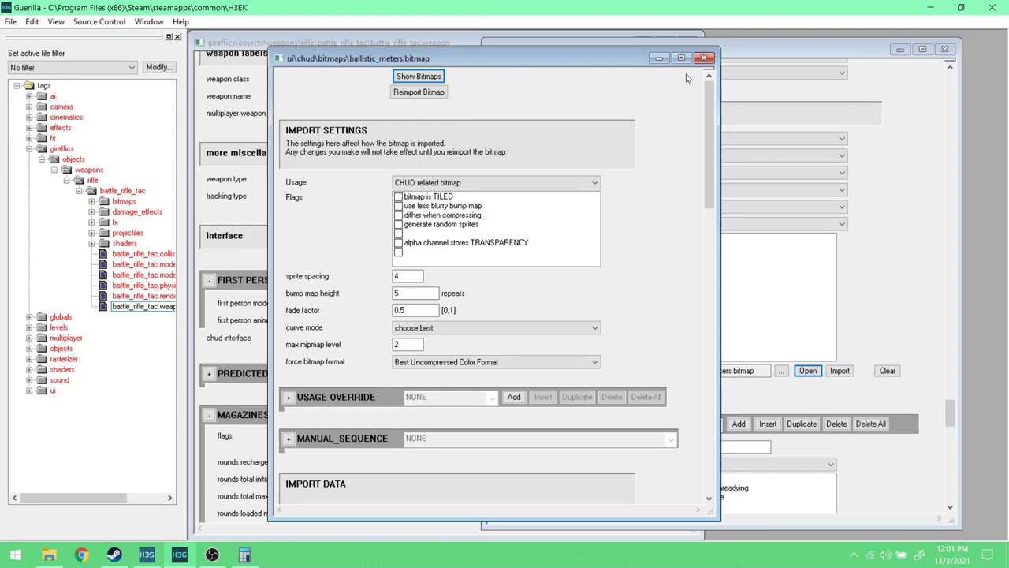
- Switch to Sapien and close it without saving the changes to isolation.scenario
left_click_drag(483, 60, 587, 57)
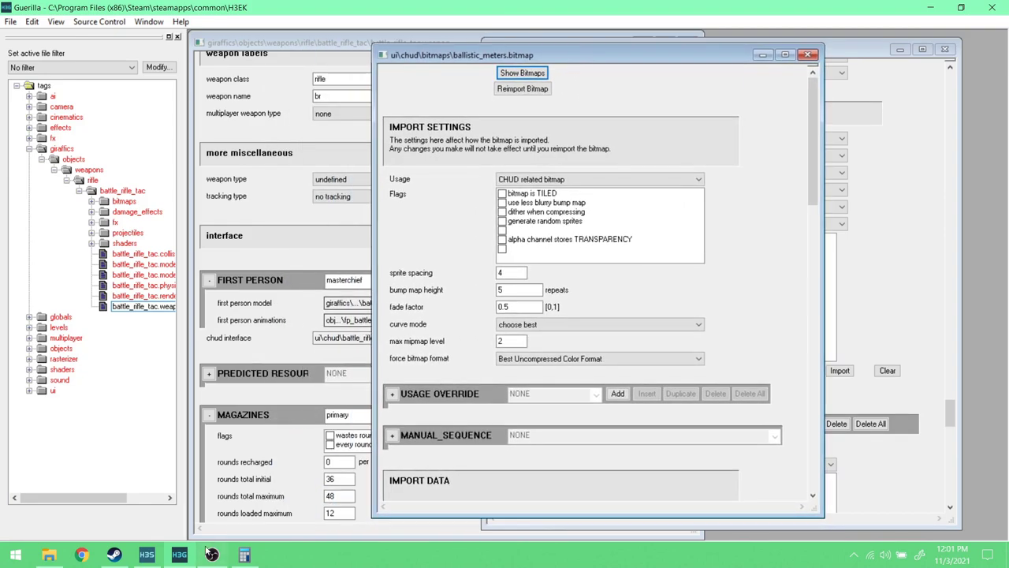
left_click(148, 555)
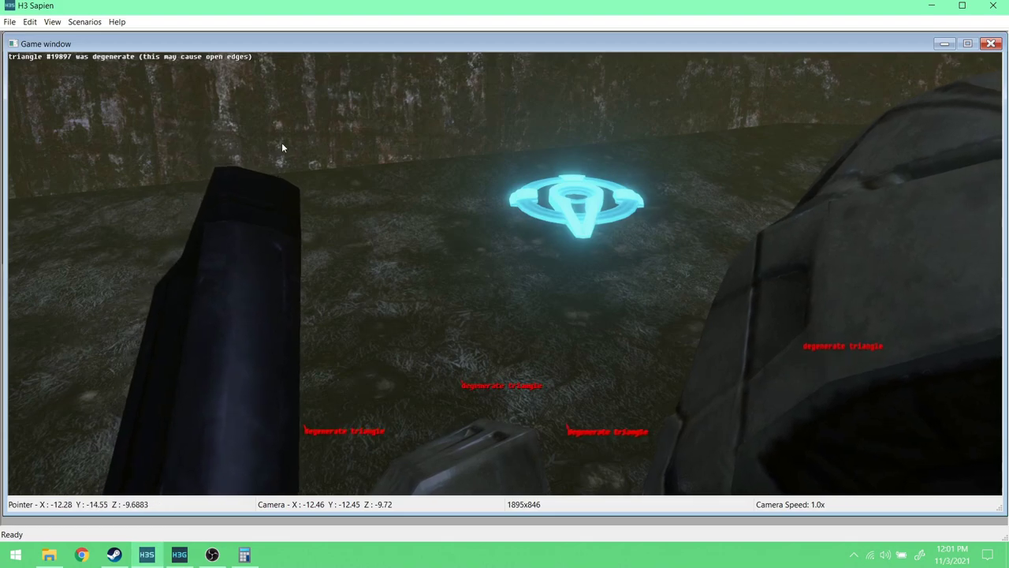
left_click(993, 5)
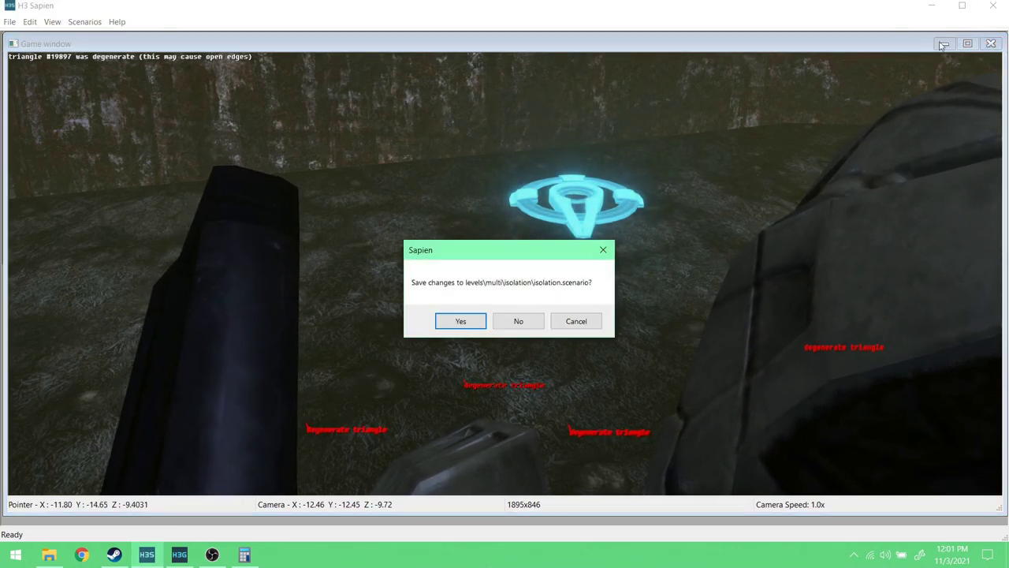
left_click(519, 321)
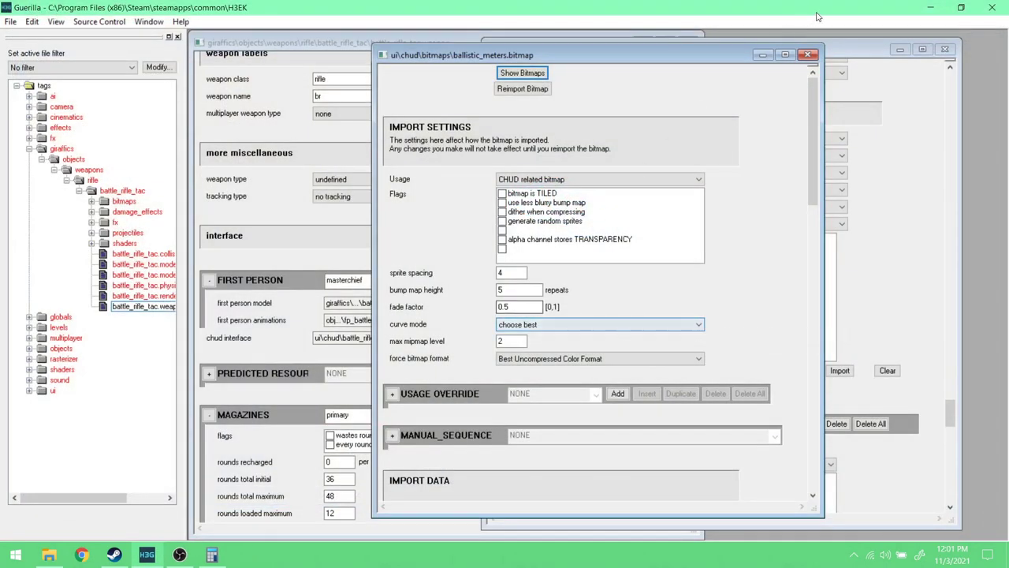
- Minimize Guerilla and close the Calculator and the H3EK folder window to clear the desktop
left_click_drag(639, 63, 555, 58)
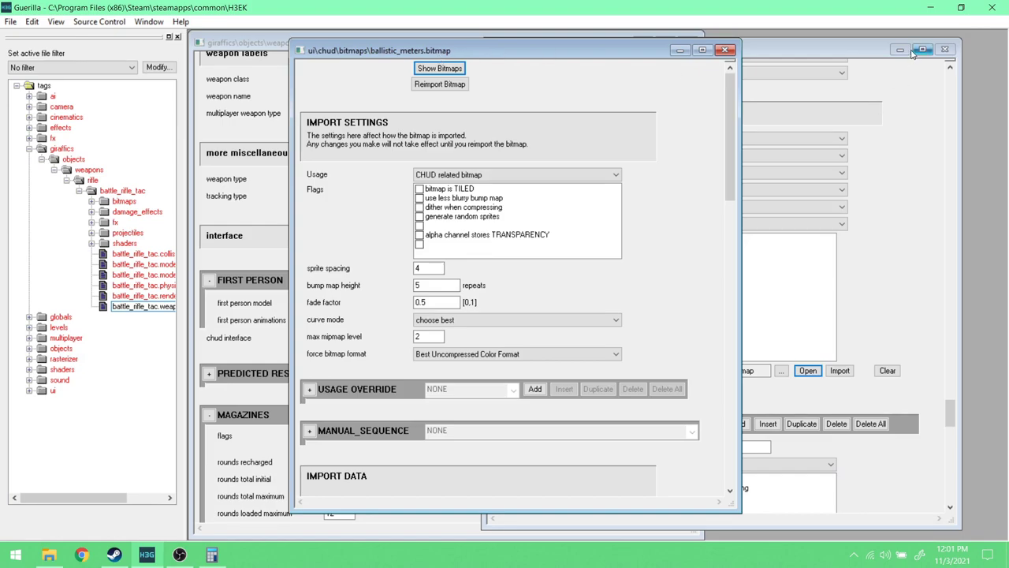
mouse_move(634, 50)
left_mouse_down()
mouse_move(682, 31)
mouse_move(846, 74)
mouse_move(657, 5)
mouse_move(642, 62)
left_mouse_up()
left_click(931, 7)
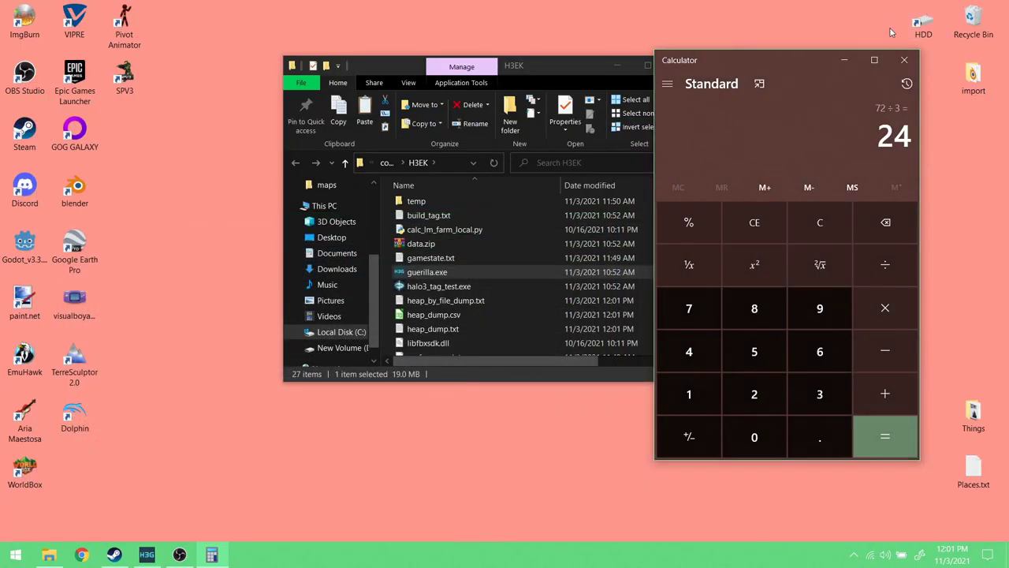
left_click(904, 62)
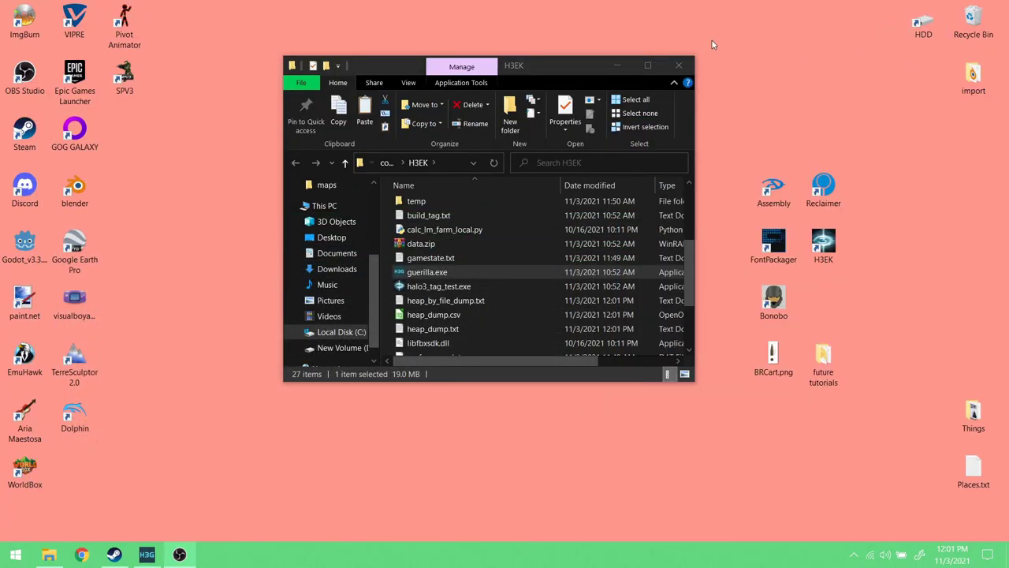
left_click(678, 65)
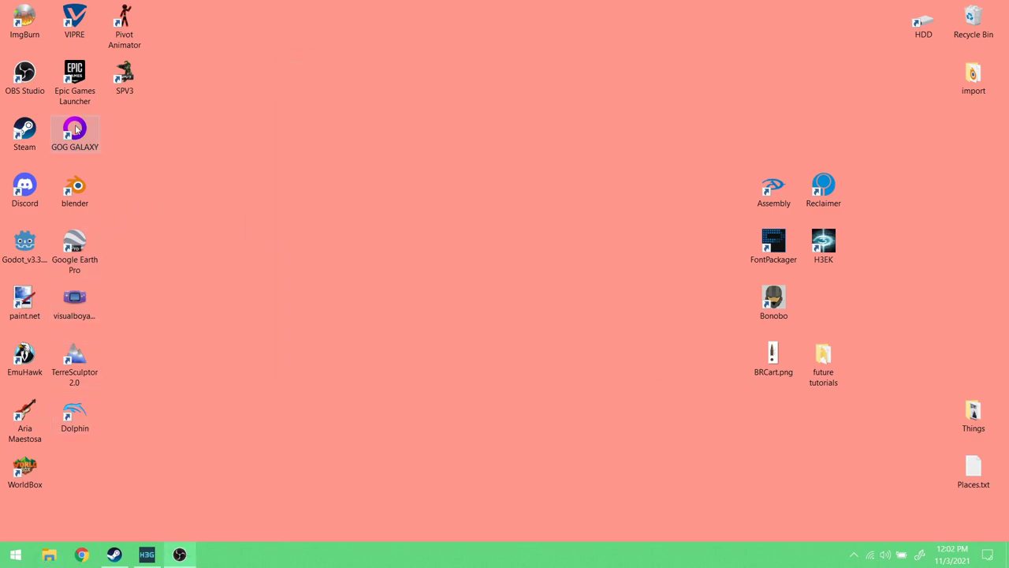
- Launch Reclaimer from the desktop and maximize its window
left_click(816, 185)
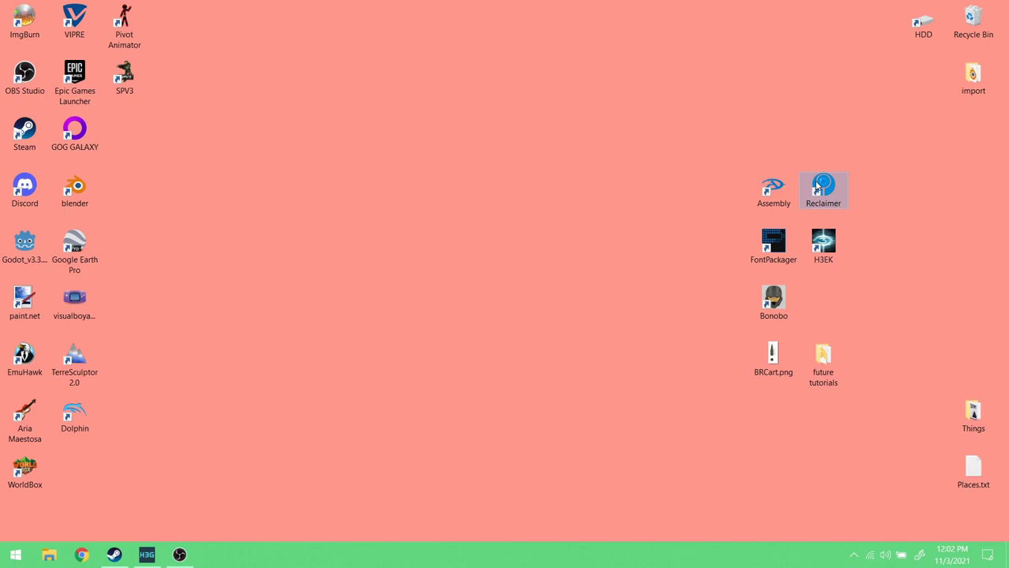
double_click(817, 185)
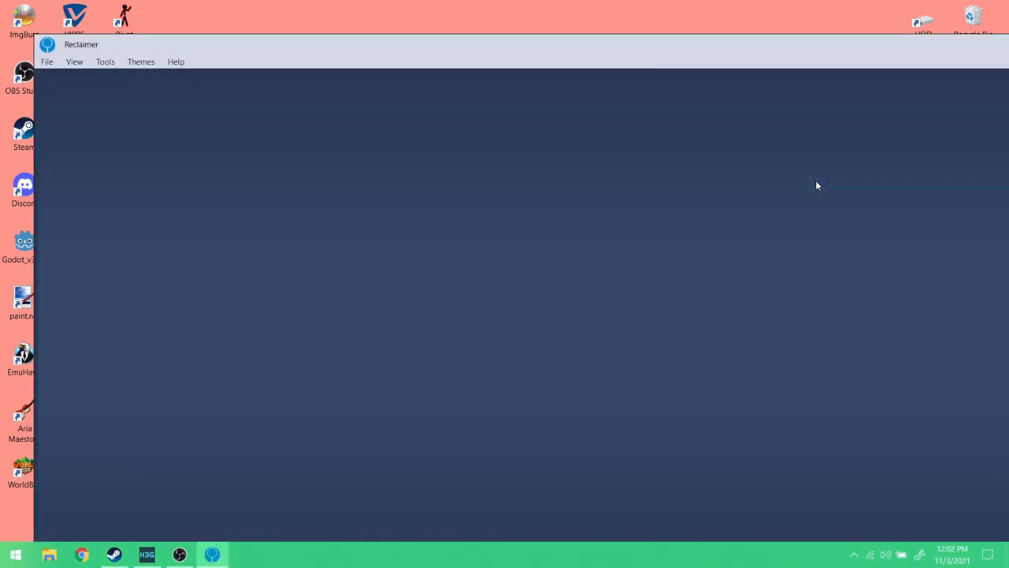
left_click_drag(410, 41, 358, 20)
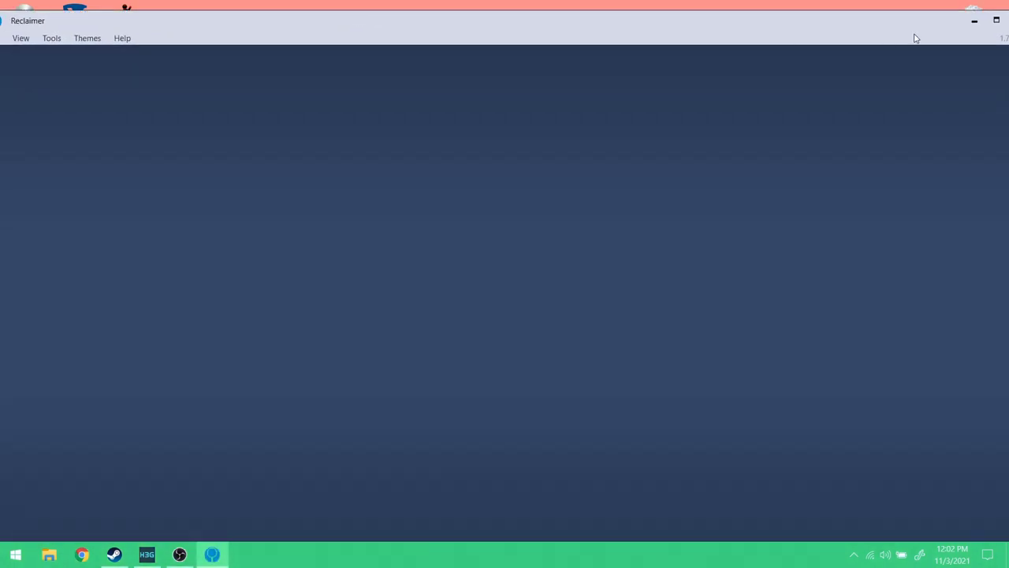
left_click(994, 27)
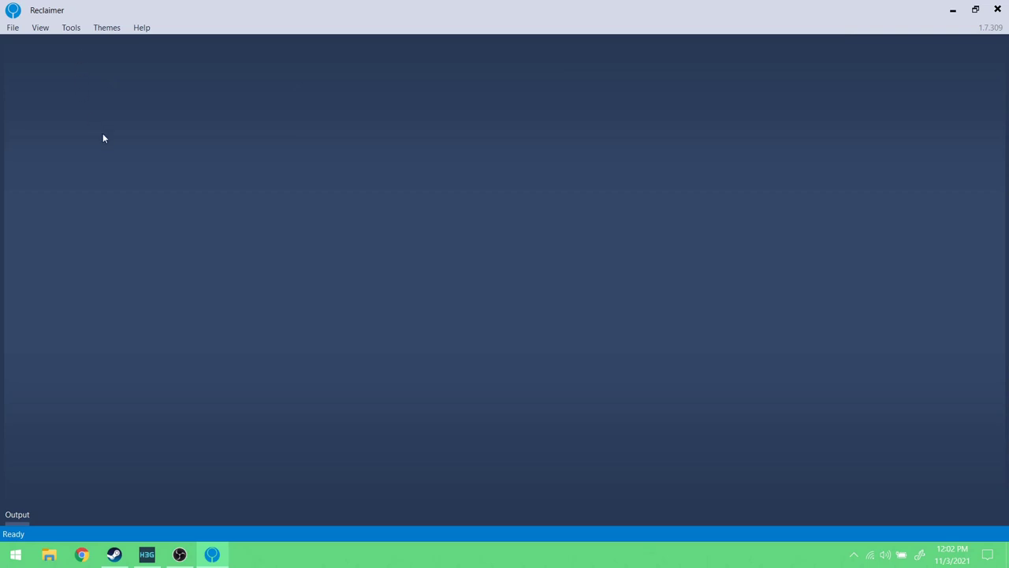
- Bring up Steam and exit it completely, including its background process
left_click(116, 554)
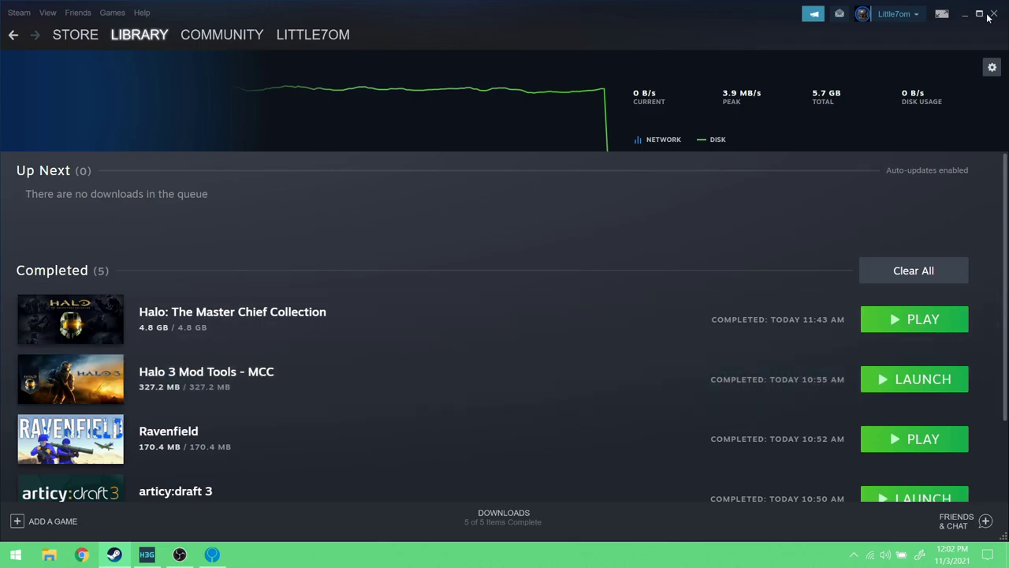
left_click(854, 554)
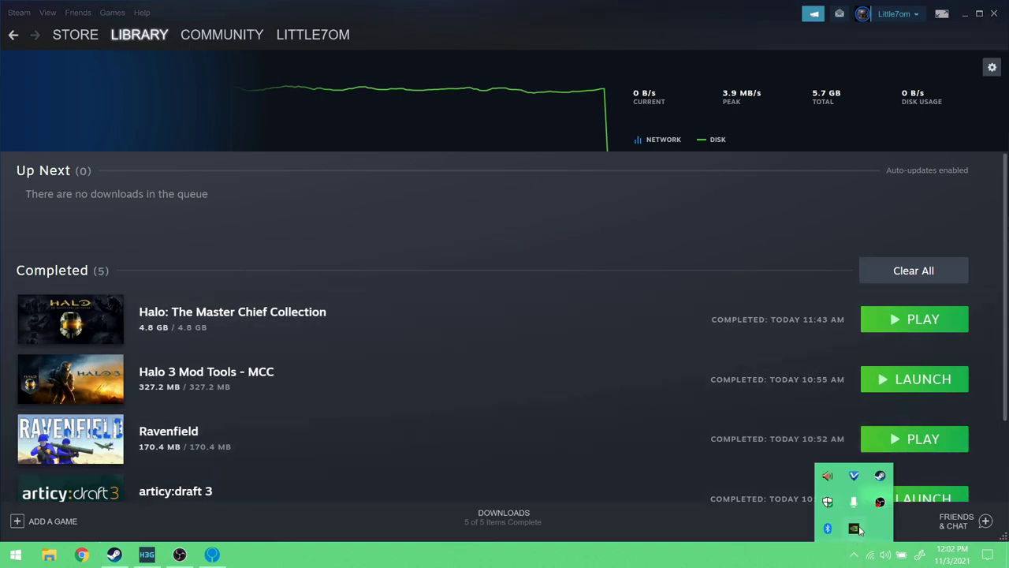
right_click(881, 476)
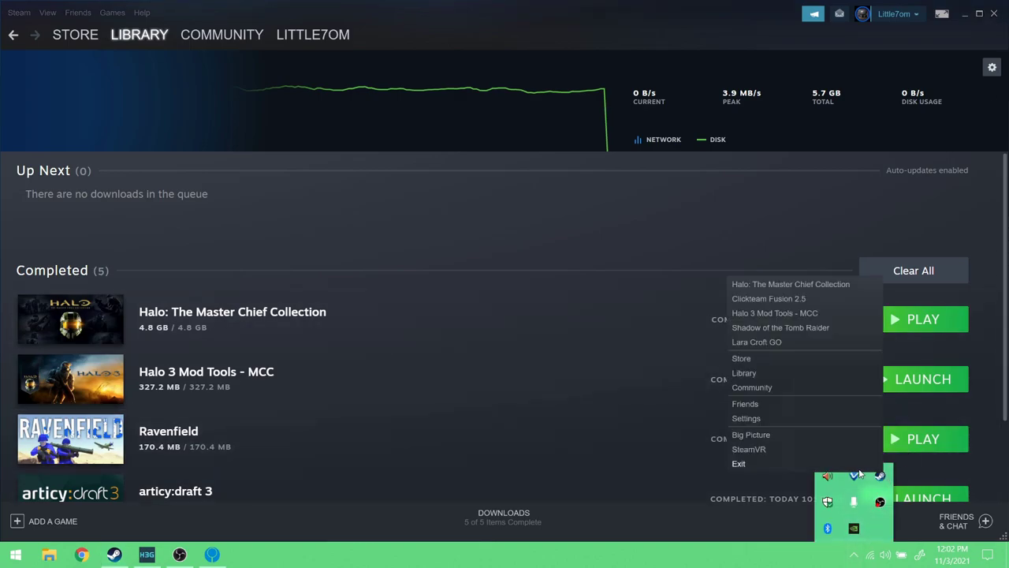
left_click(738, 464)
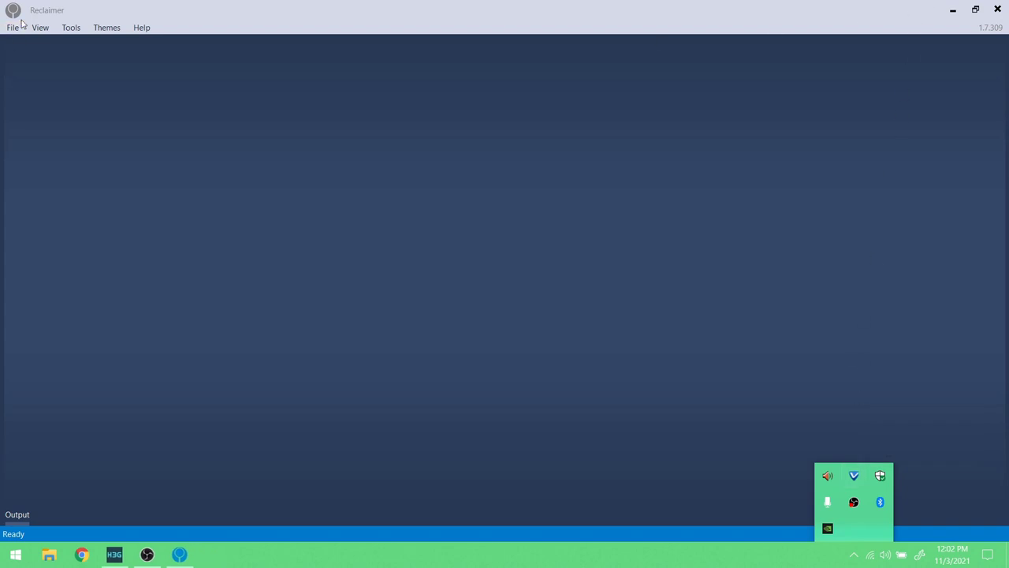
- Open armory.map from the halo3 maps folder of Halo The Master Chief Collection in Reclaimer
left_click(11, 28)
left_click(24, 58)
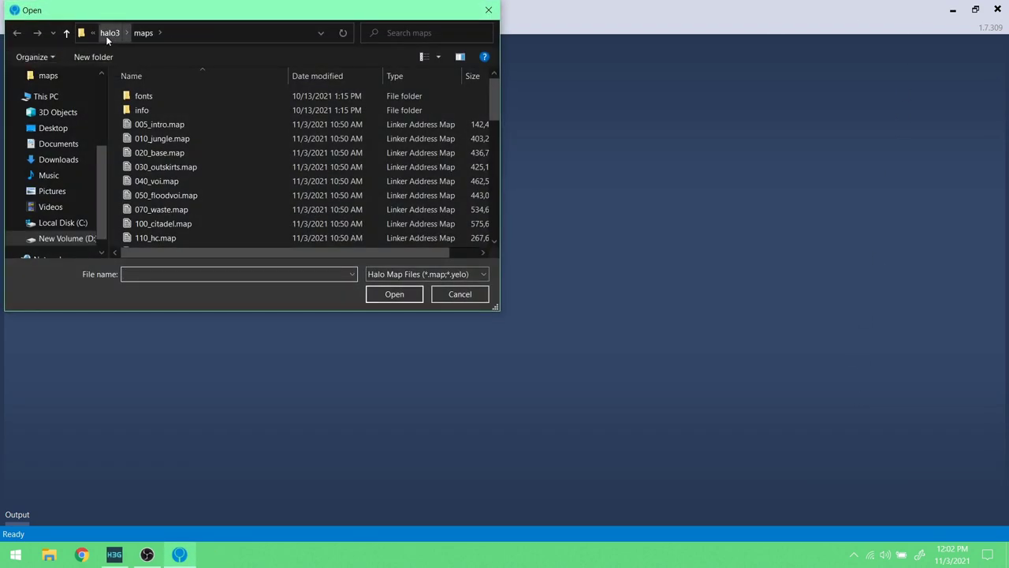
left_click(106, 34)
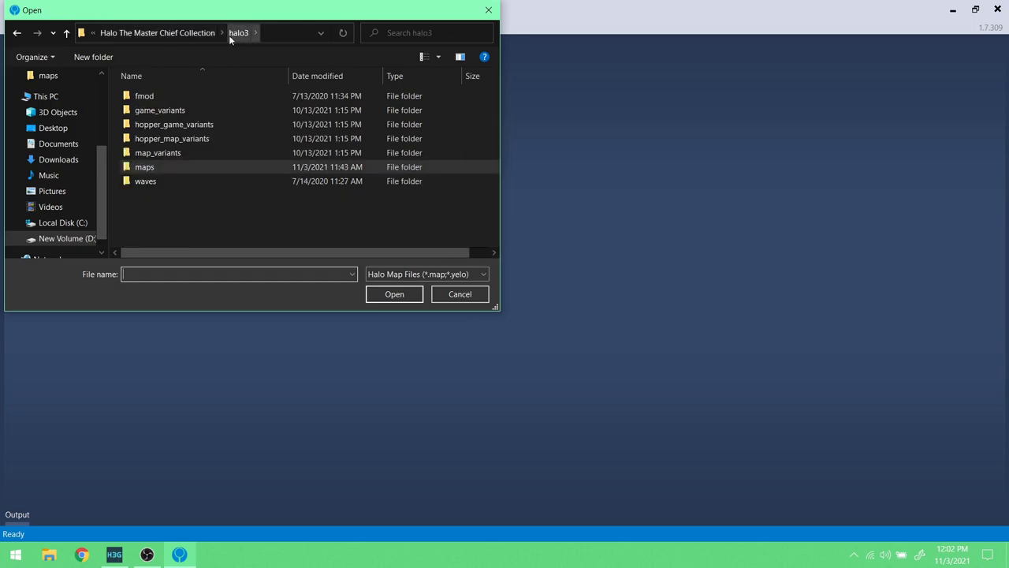
double_click(162, 167)
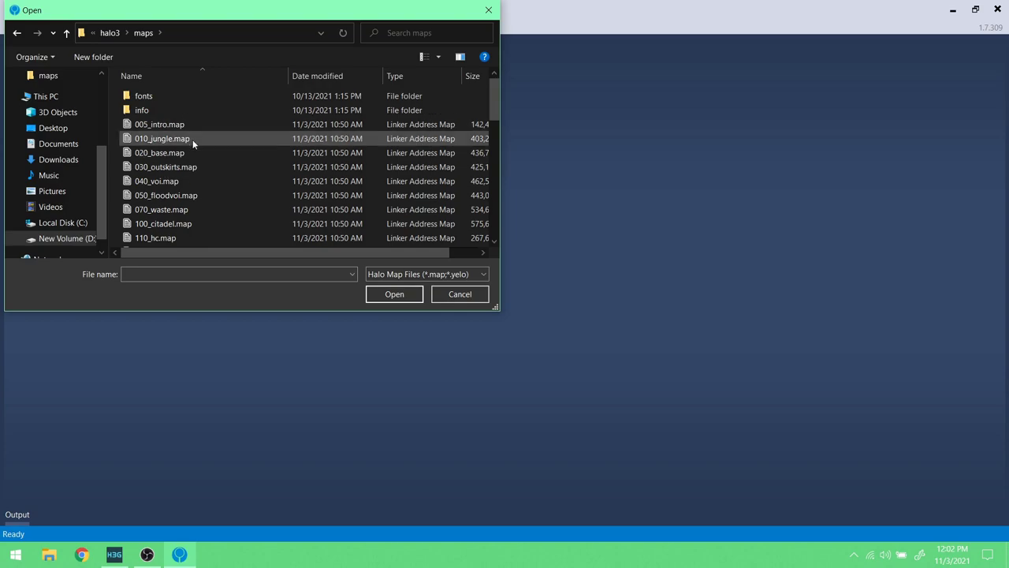
scroll(193, 140, "down", 4)
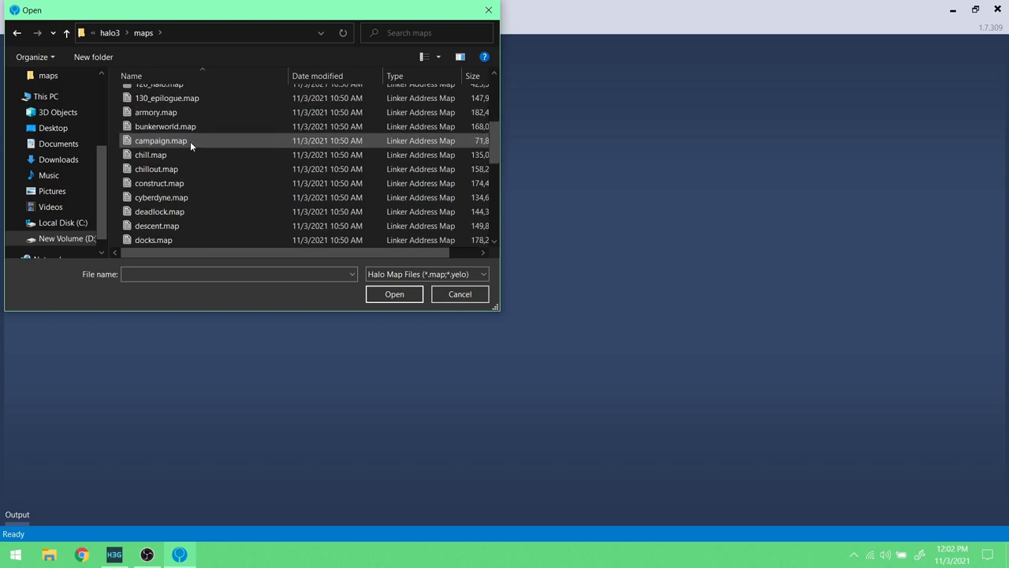
left_click(195, 113)
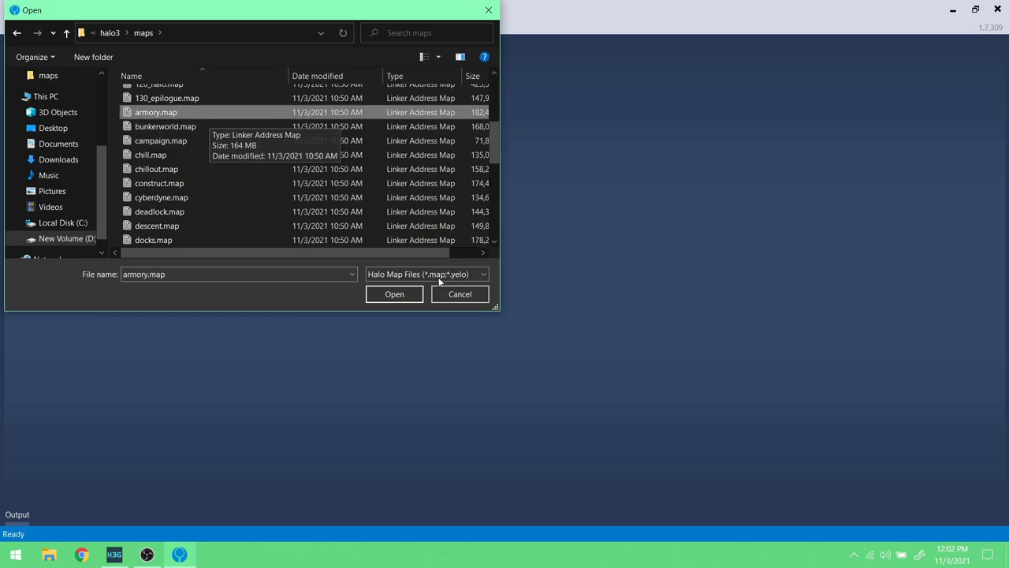
left_click(388, 294)
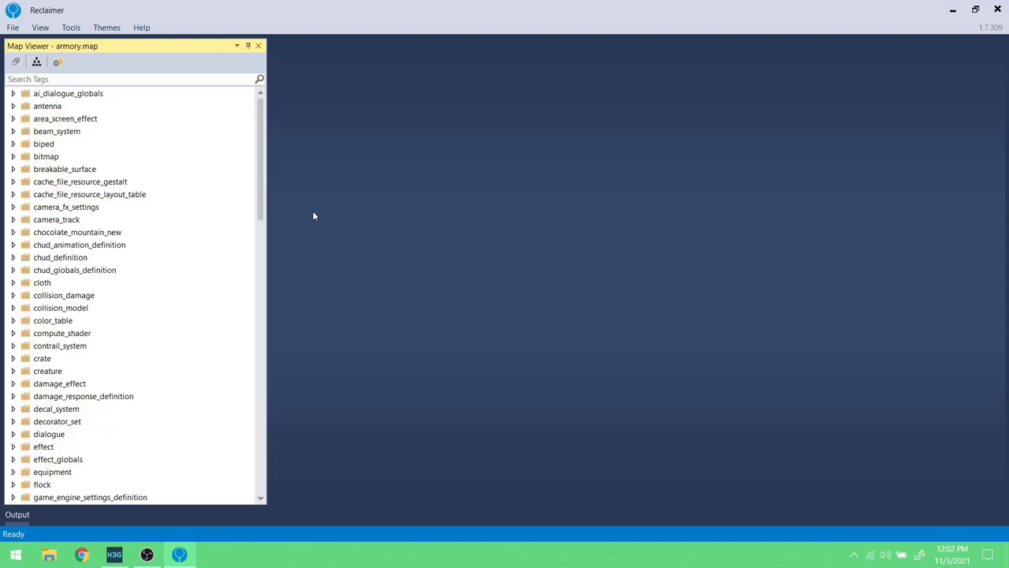
- Expand the map's bitmap tags and check the path of the ballistic_meters tag in Guerilla, returning to Reclaimer
left_click_drag(261, 178, 261, 177)
left_click(12, 157)
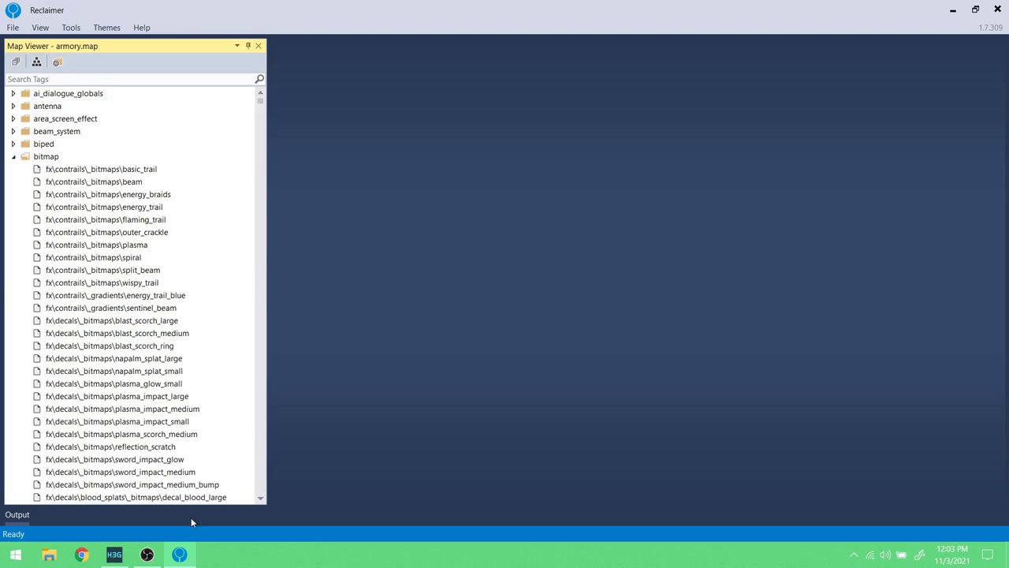
left_click(115, 556)
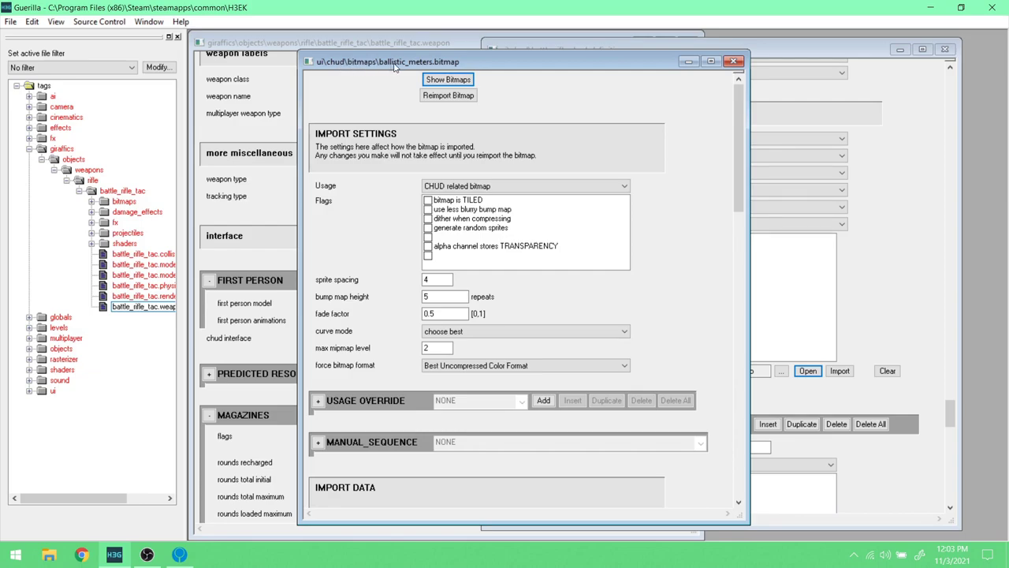
left_click(181, 555)
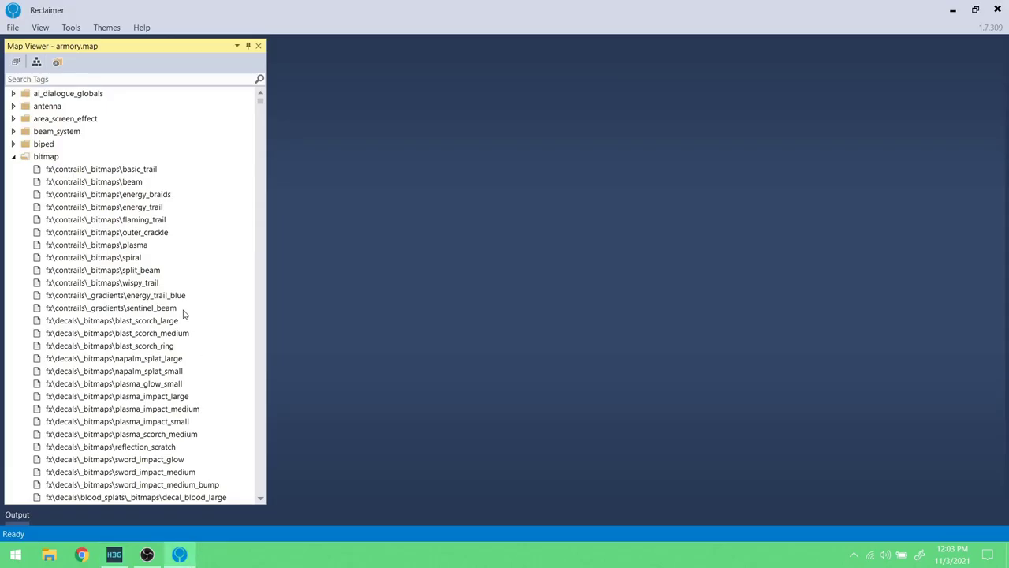
- Find ui\chud\bitmaps\ballistic_meters among the map's bitmap tags and open it in the viewer
left_click_drag(260, 105, 267, 327)
scroll(191, 292, "up", 2)
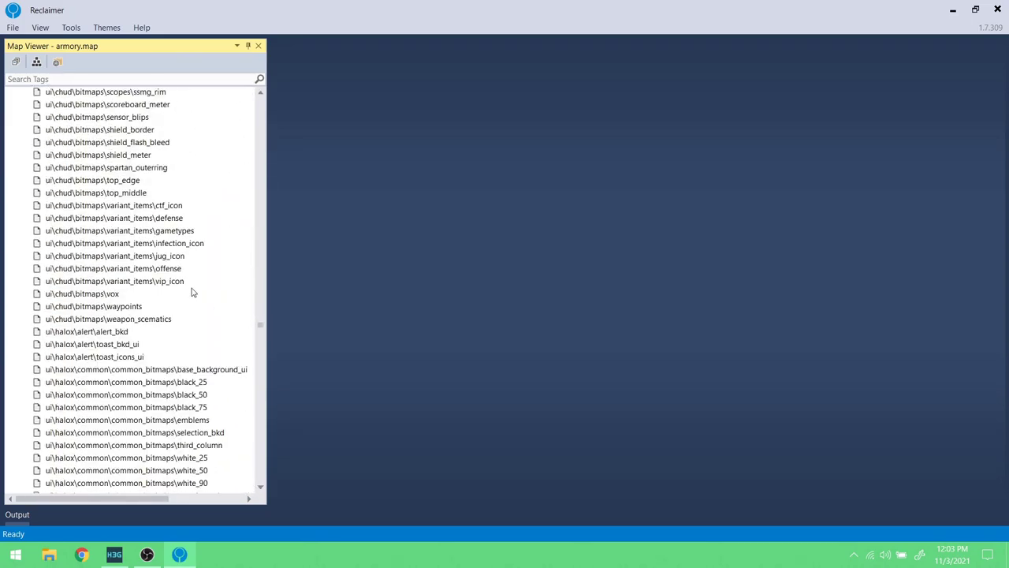
scroll(105, 179, "up", 1)
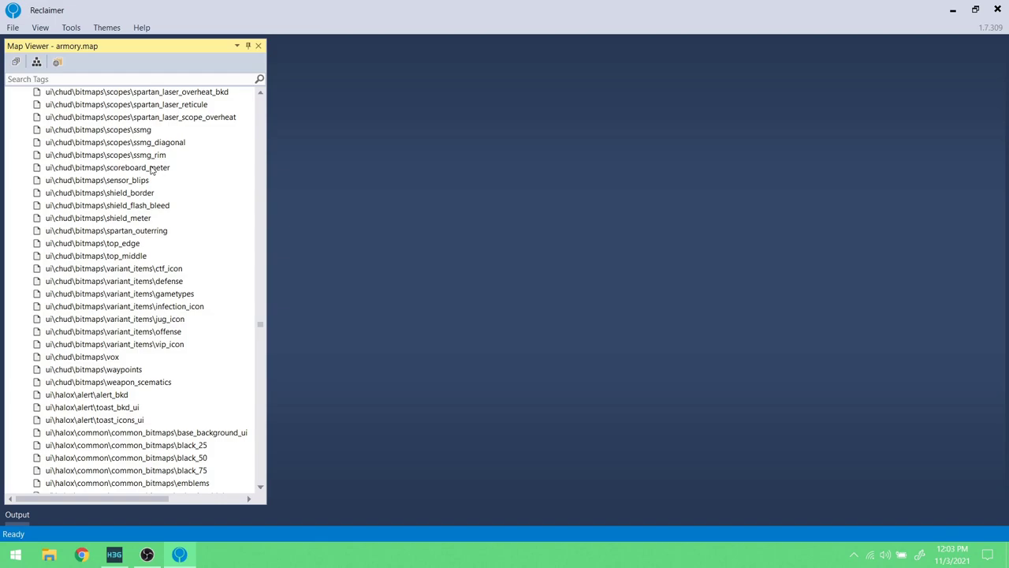
scroll(152, 170, "up", 7)
scroll(178, 177, "up", 6)
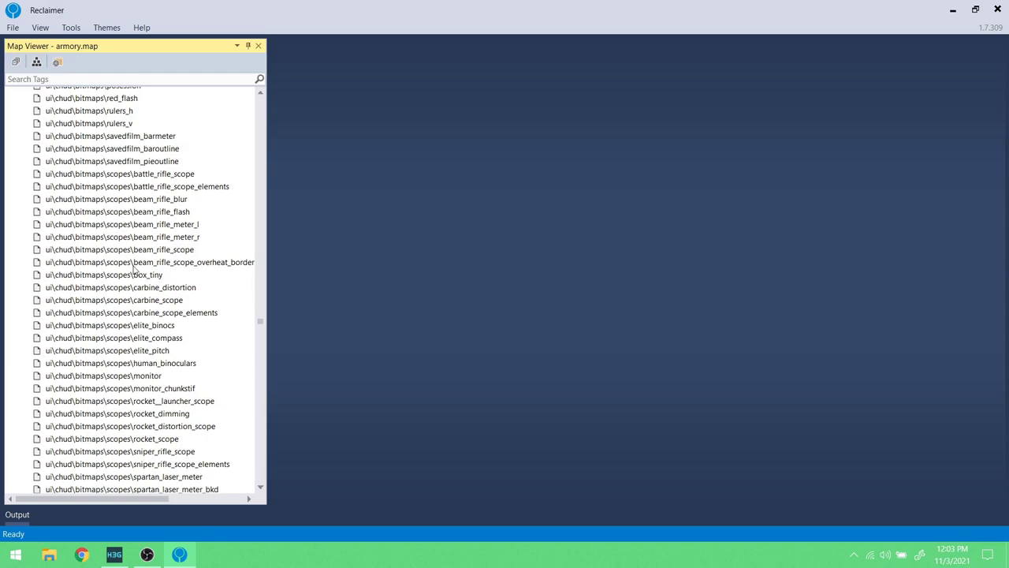
scroll(134, 270, "up", 4)
scroll(131, 189, "up", 11)
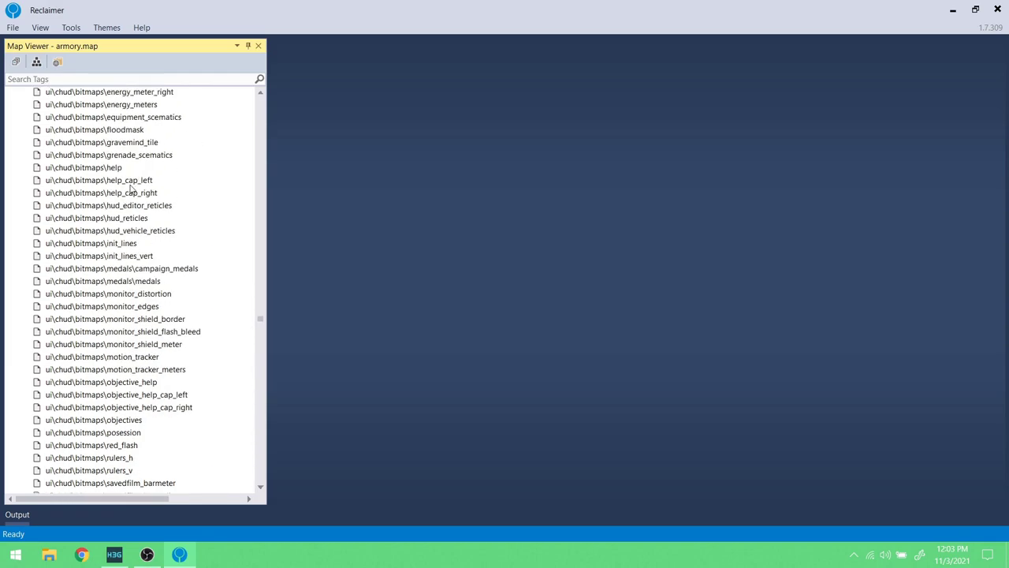
scroll(132, 191, "up", 5)
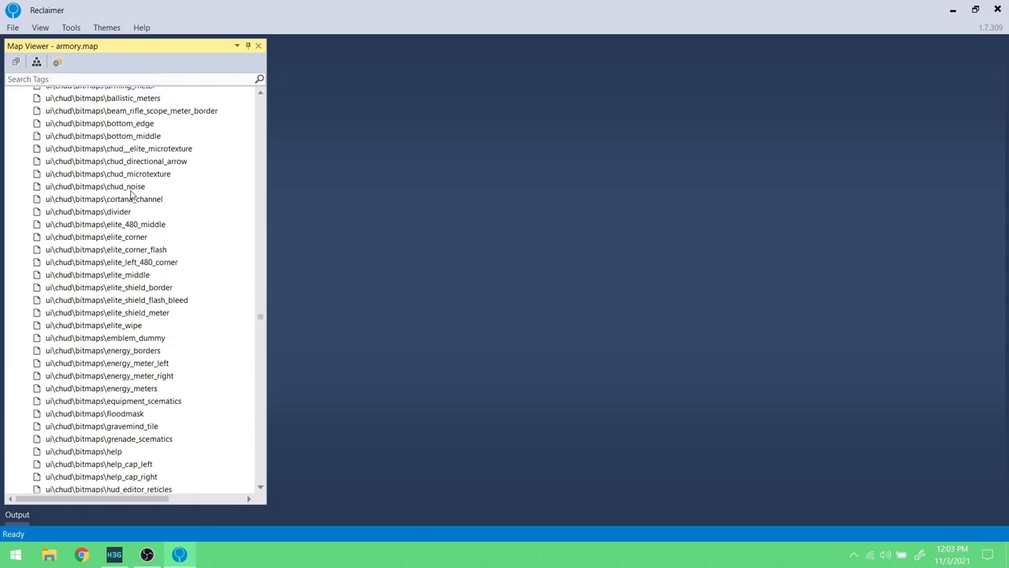
scroll(145, 161, "up", 1)
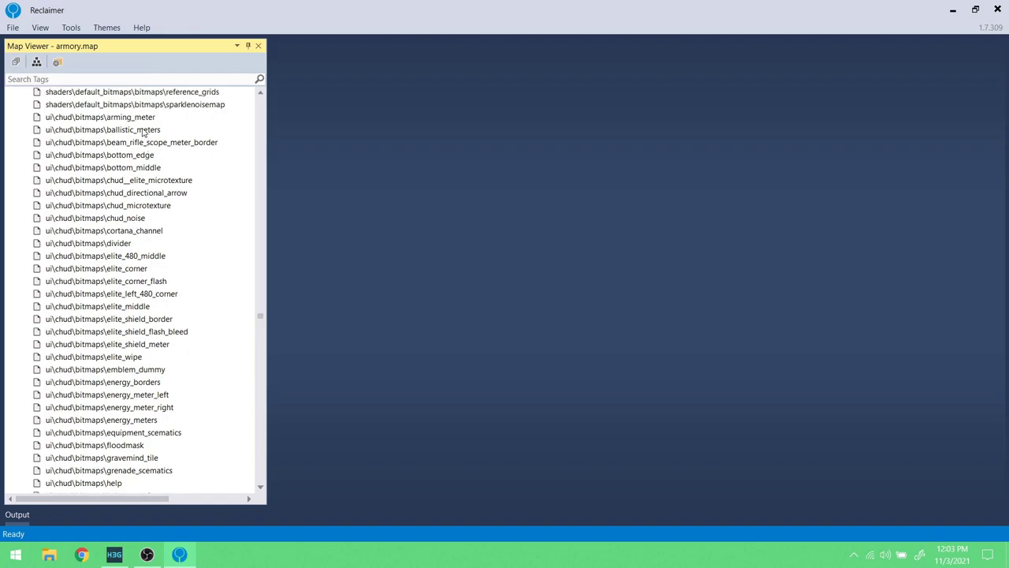
left_click(143, 131)
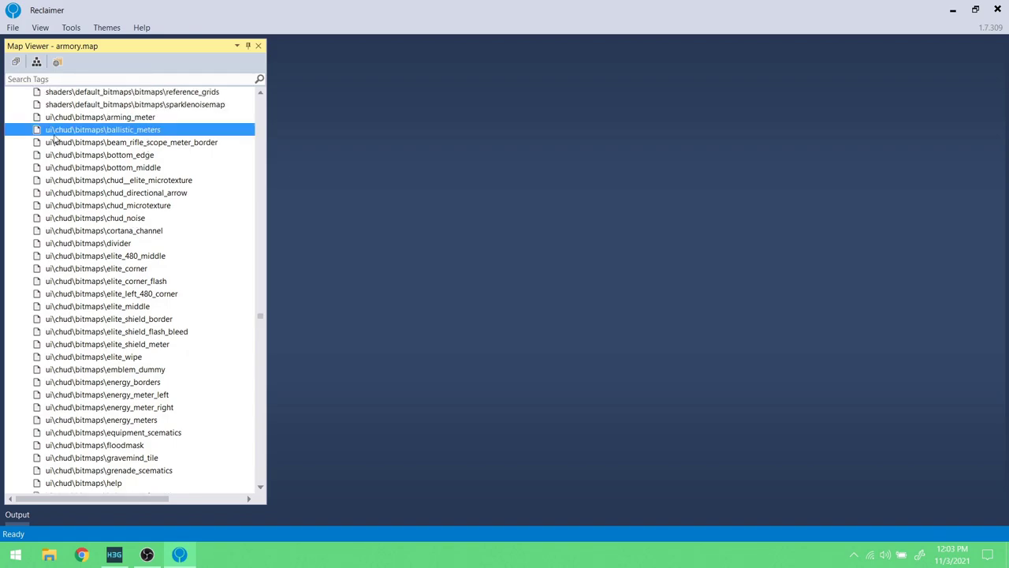
double_click(124, 131)
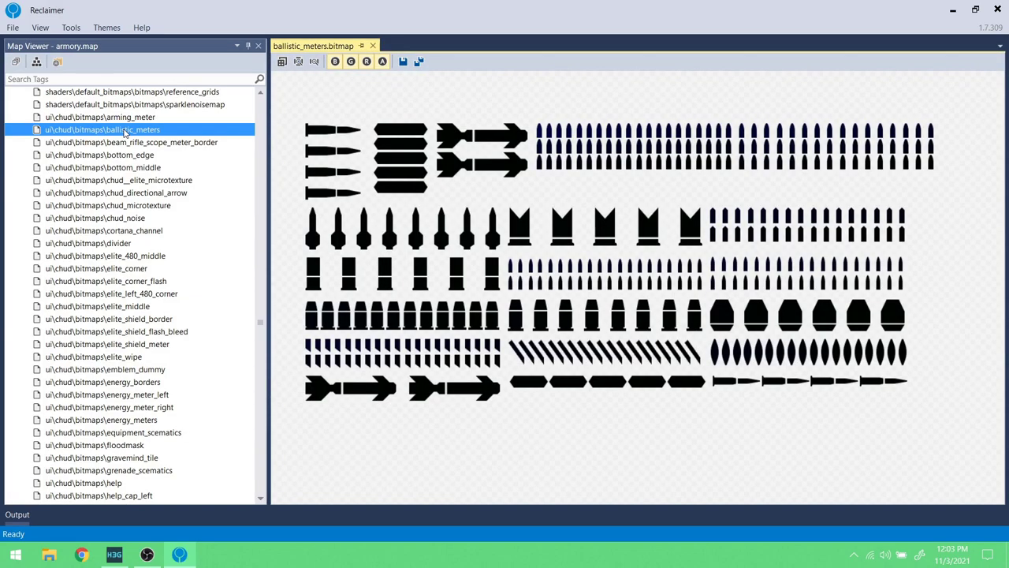
- Export the ballistic_meters bitmap to the Desktop as ballistic_meters.tif and close Reclaimer
left_click(419, 62)
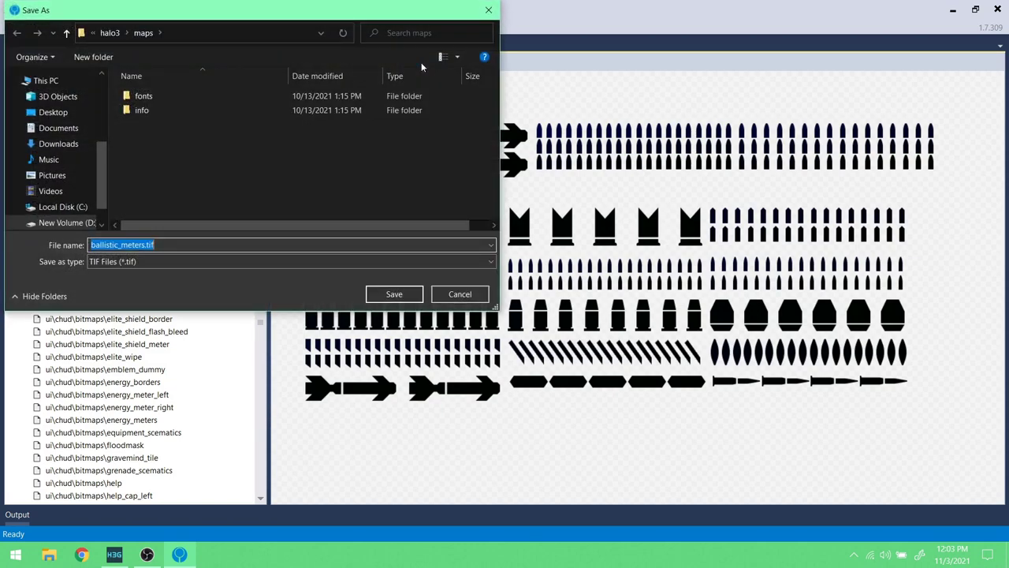
left_click(50, 112)
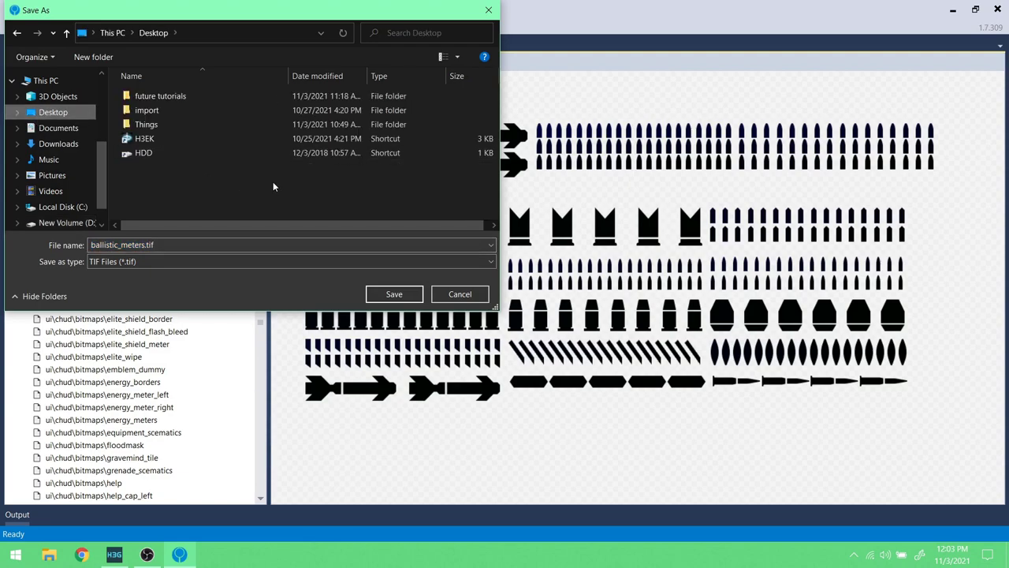
left_click(394, 294)
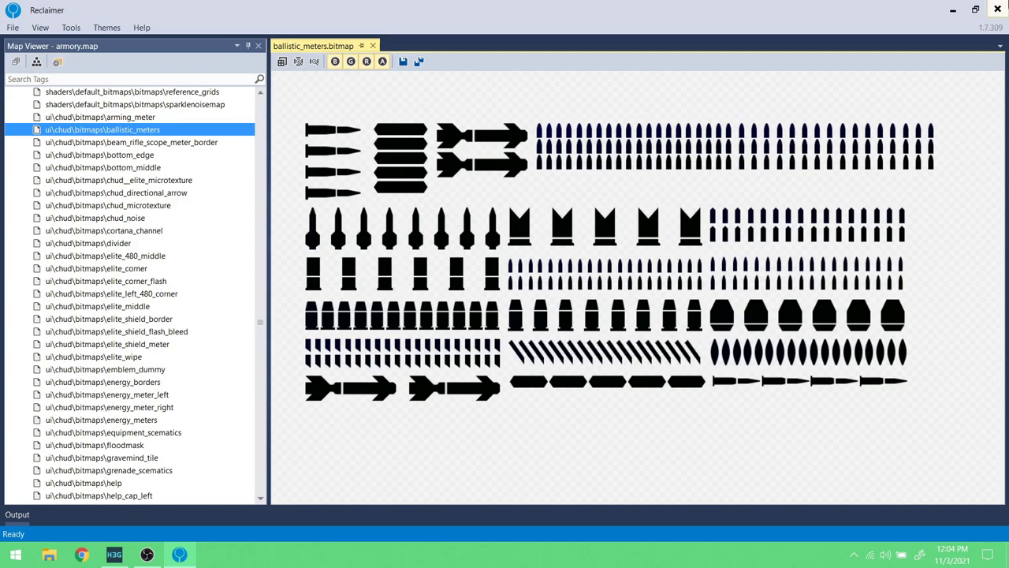
left_click(997, 9)
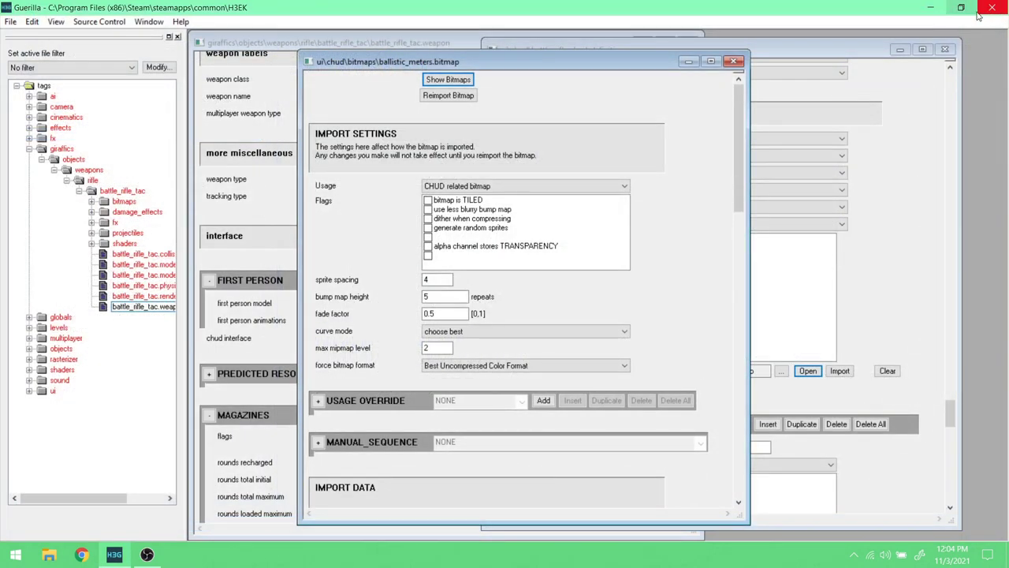
- Minimize Guerilla, move ballistic_meters.tif to a clear area of the desktop and open it with paint.net
left_click(930, 8)
left_click_drag(79, 477, 378, 195)
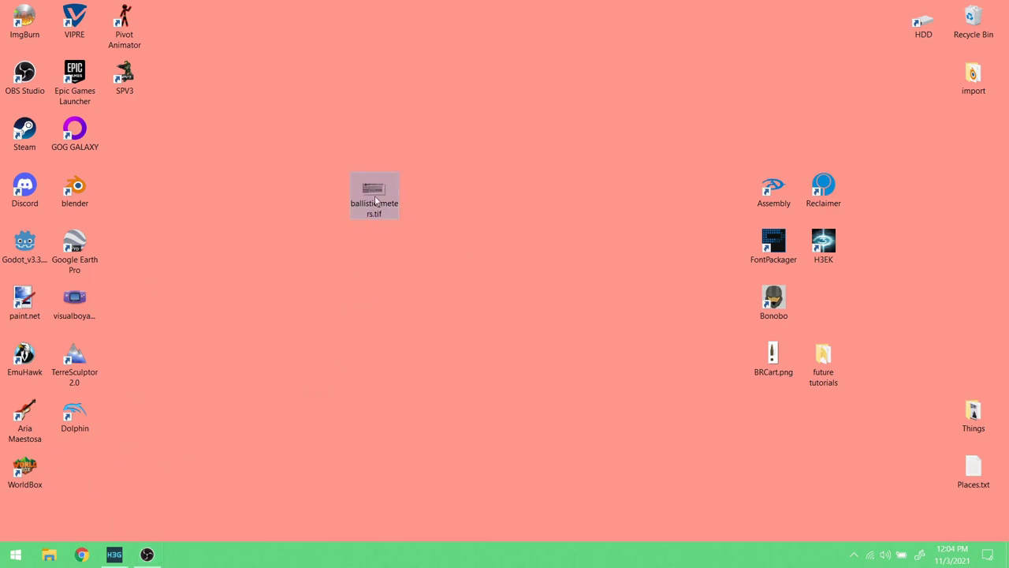
right_click(376, 201)
mouse_move(444, 282)
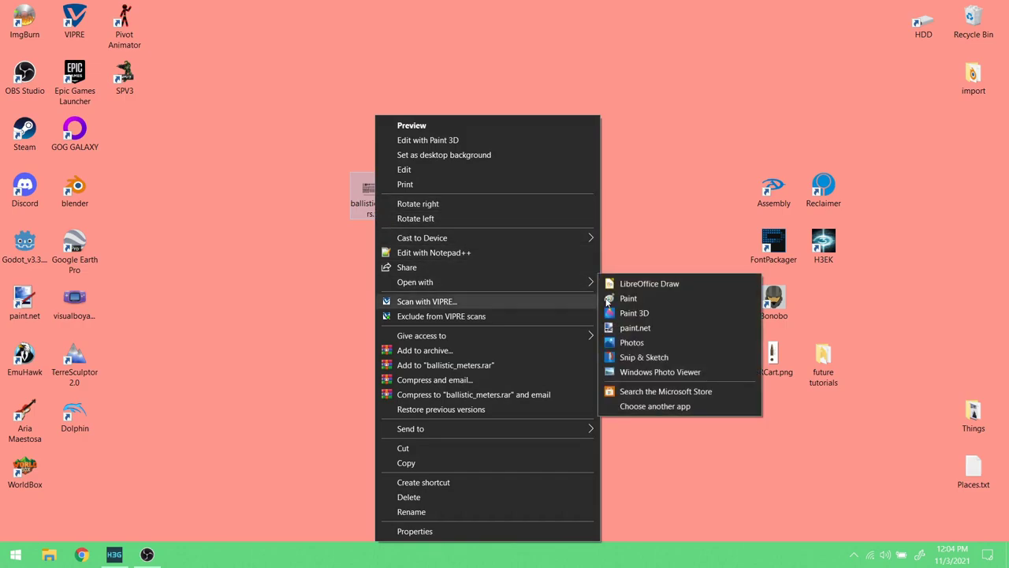
left_click(661, 329)
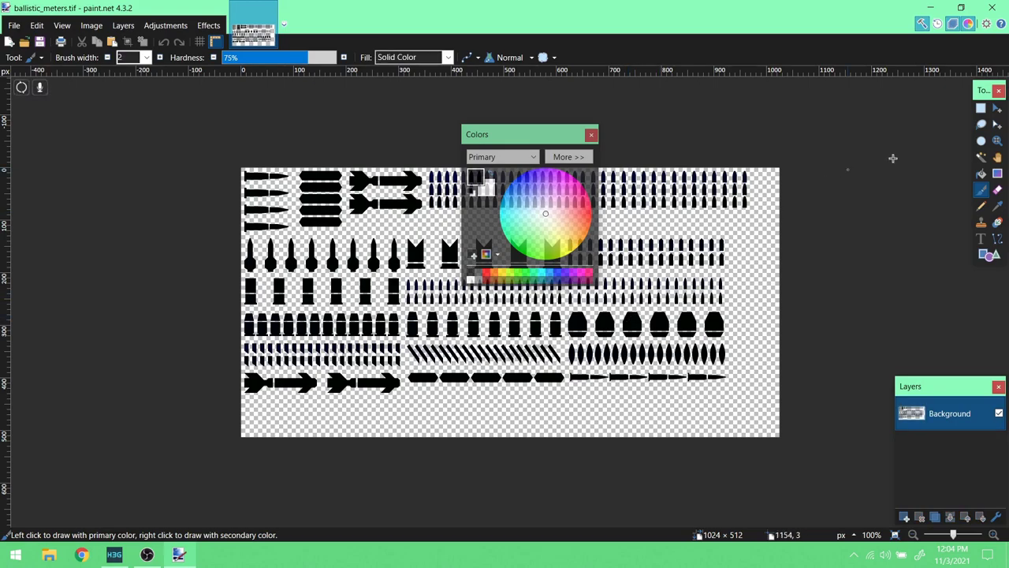
- Zoom in to 400% on the notched shell icons and expand the Colors window to its detailed RGB values, clear of the icons
left_click_drag(543, 136, 92, 126)
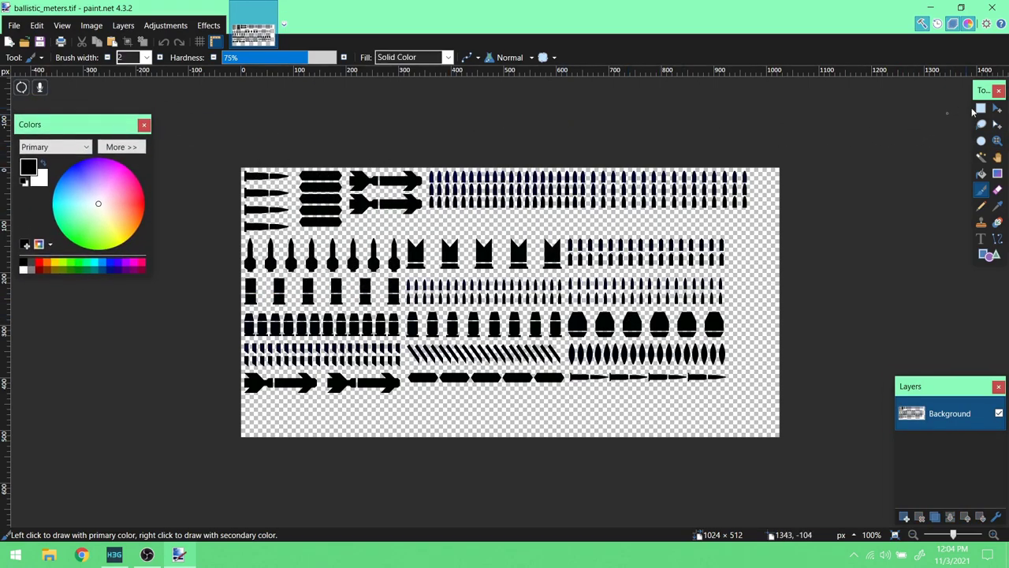
left_click(997, 141)
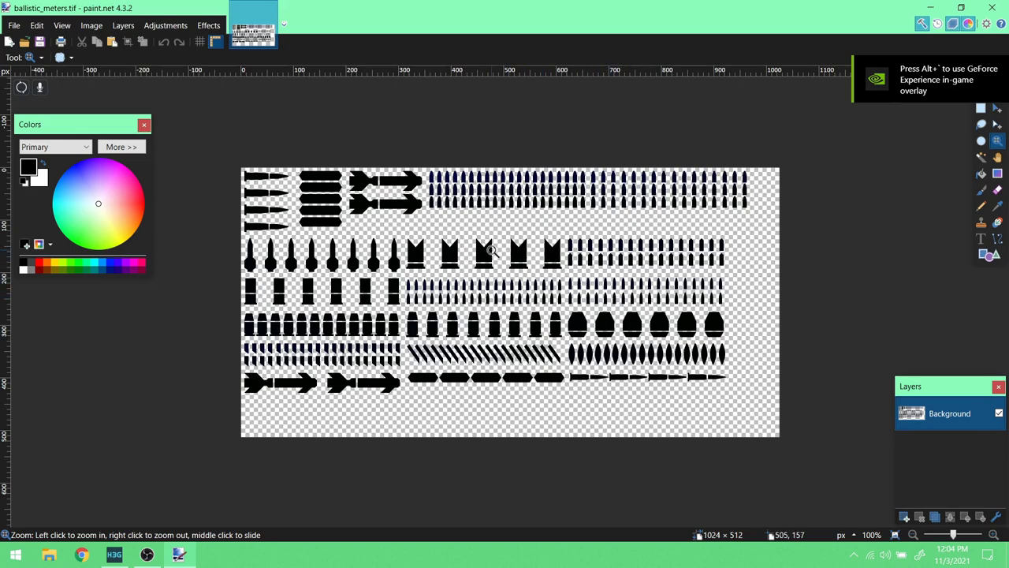
left_click_drag(395, 233, 570, 275)
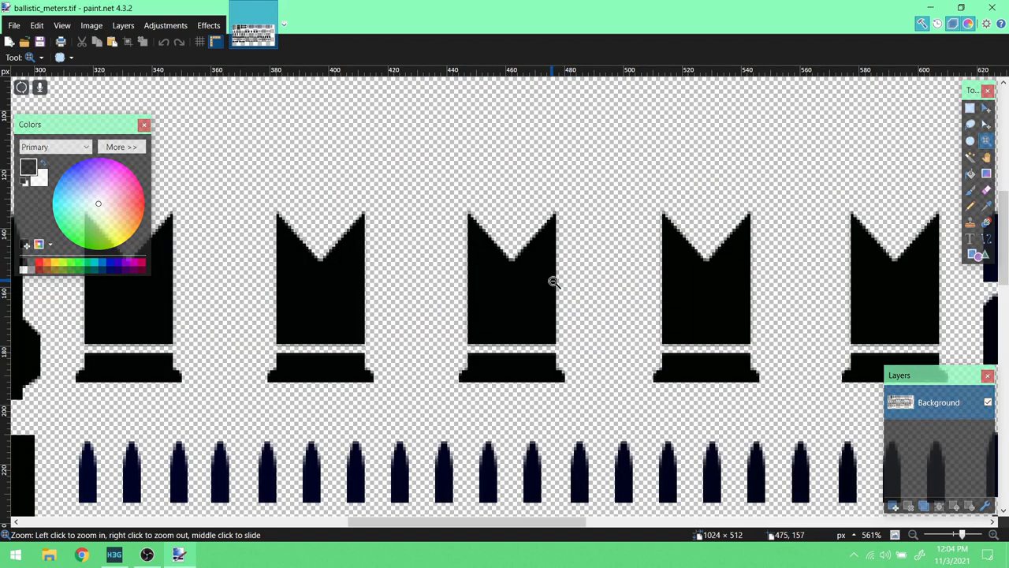
right_click(554, 282)
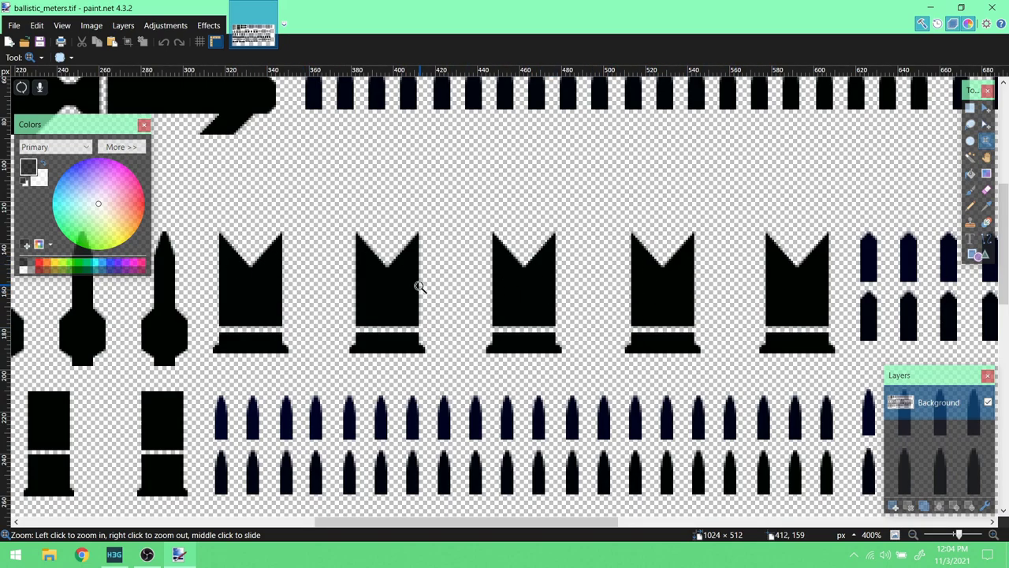
left_click(118, 148)
left_click_drag(119, 125, 118, 286)
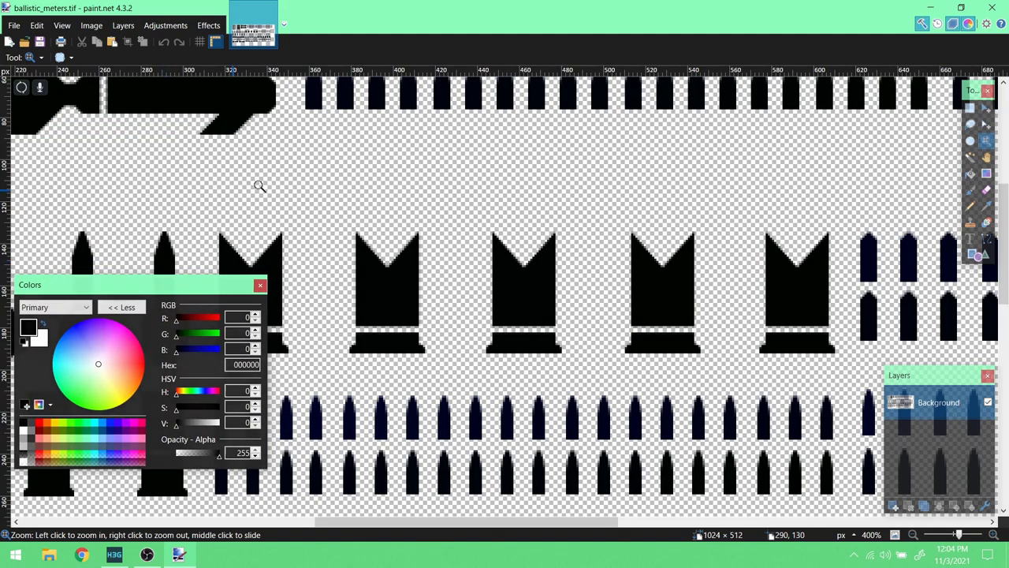
scroll(195, 200, "down", 2)
left_click_drag(180, 292, 183, 337)
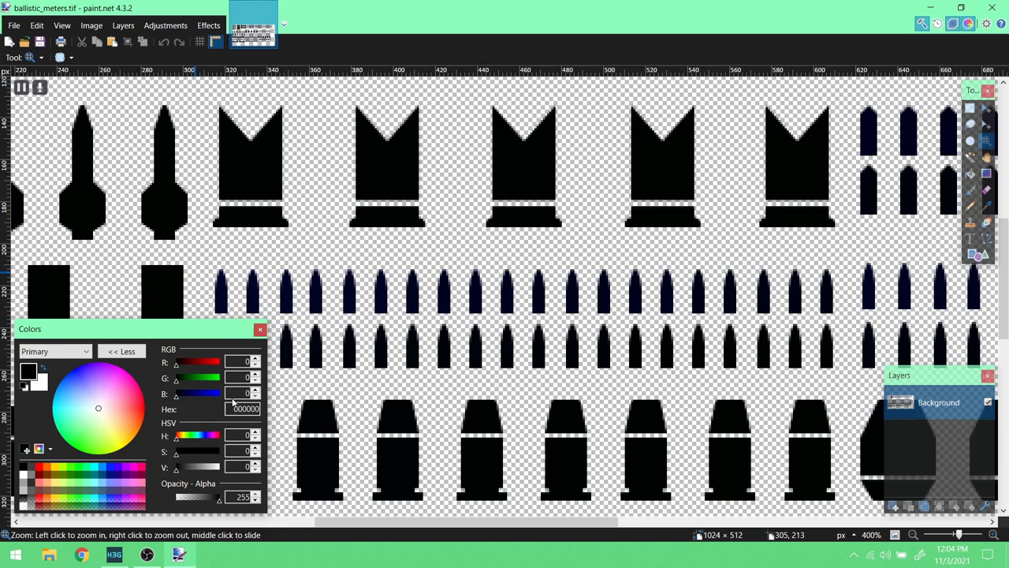
- Sample the colors of the notched shell icons from the last one to the first with the Color Picker
left_click(988, 208)
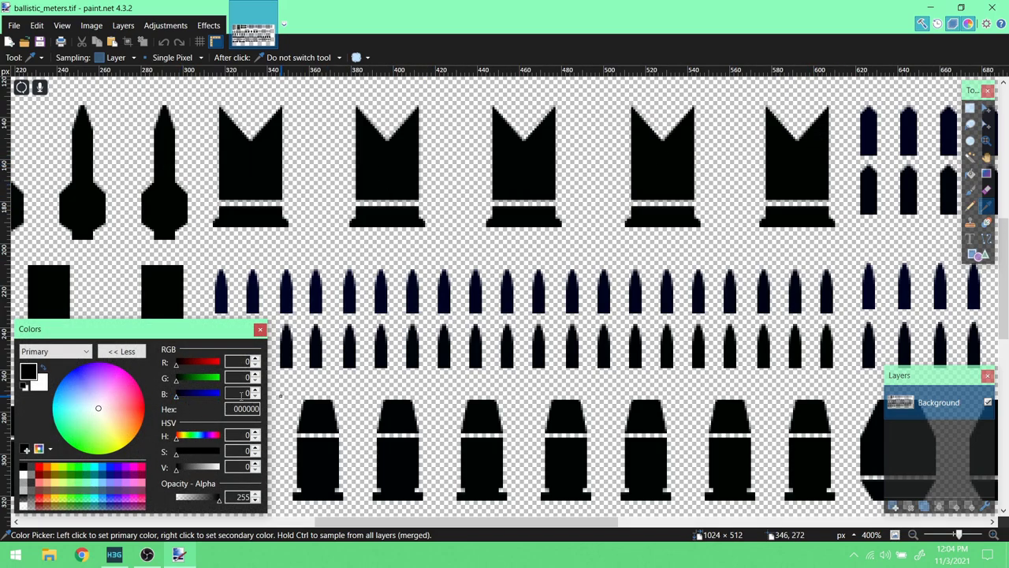
left_click(805, 160)
left_click_drag(806, 160, 276, 161)
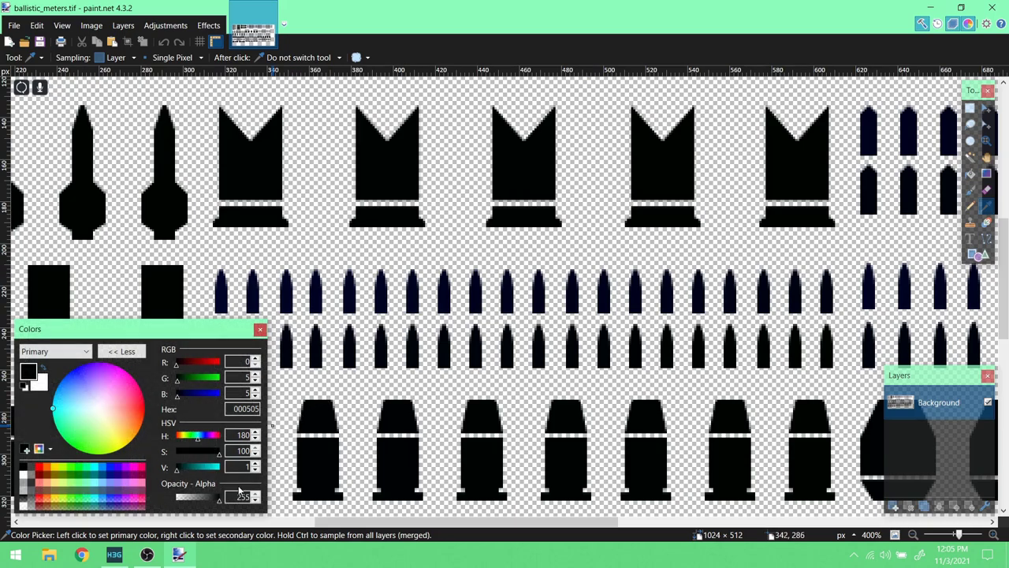
- Switch to Guerilla, close the ballistic_meters tag and check the custom scalars in battle_rifle.chud_definition, returning to paint.net
left_click(114, 555)
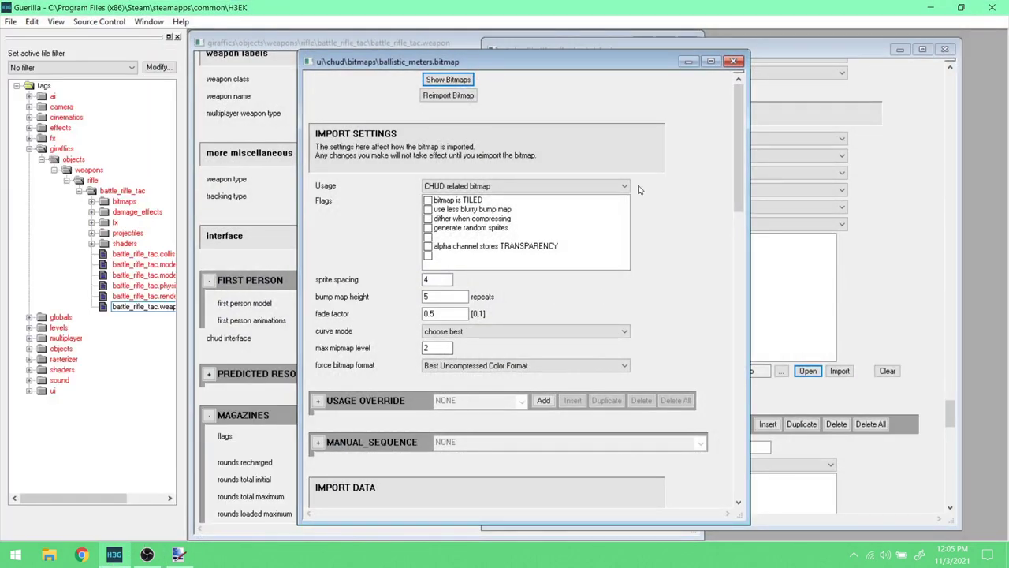
left_click(733, 62)
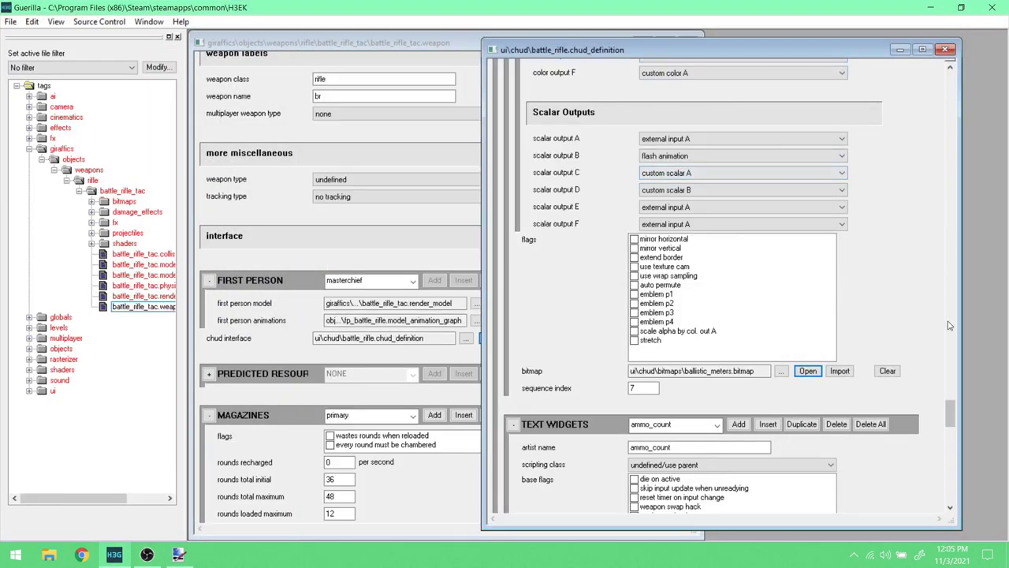
left_click_drag(951, 408, 947, 385)
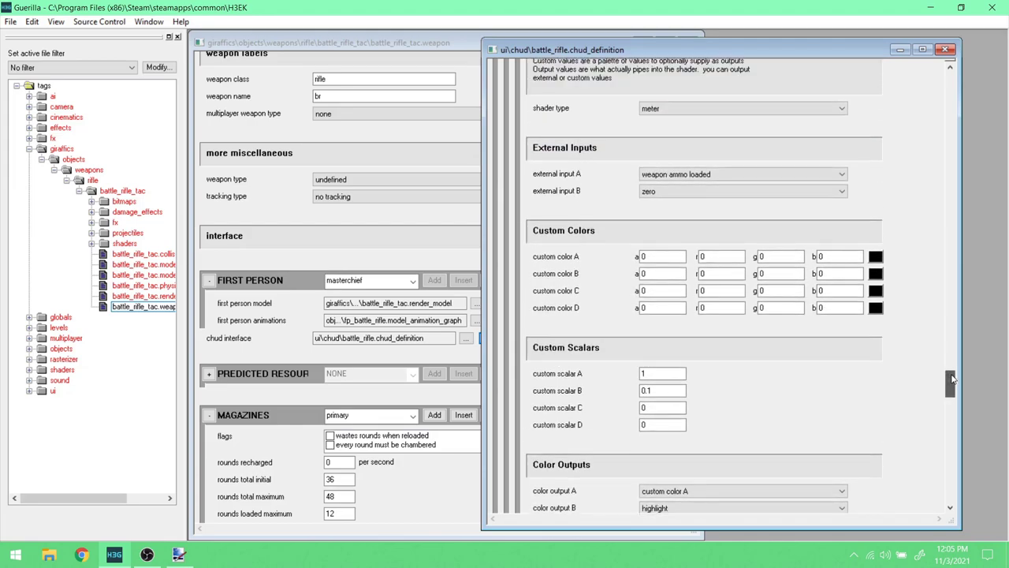
mouse_move(167, 560)
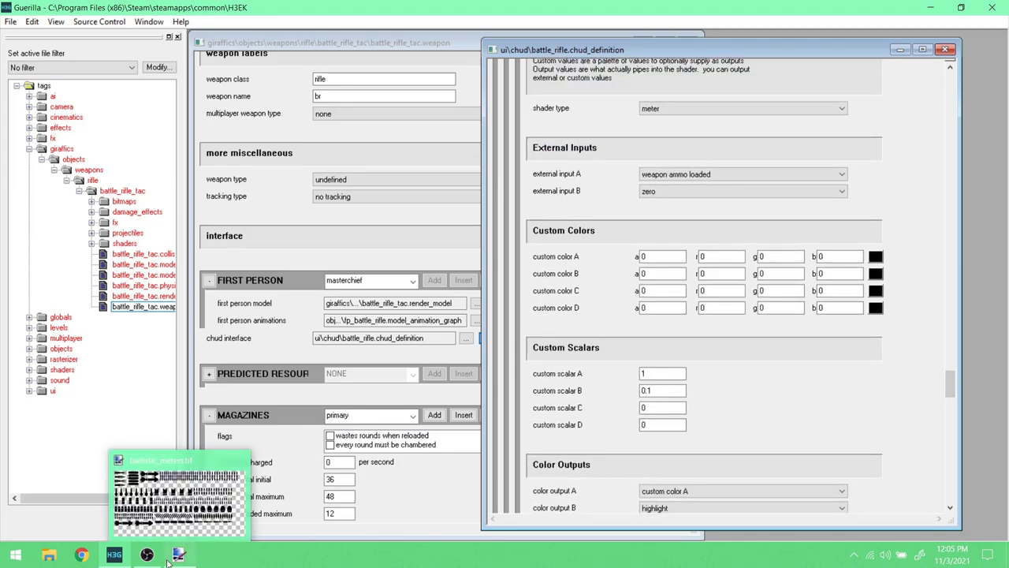
left_click(179, 530)
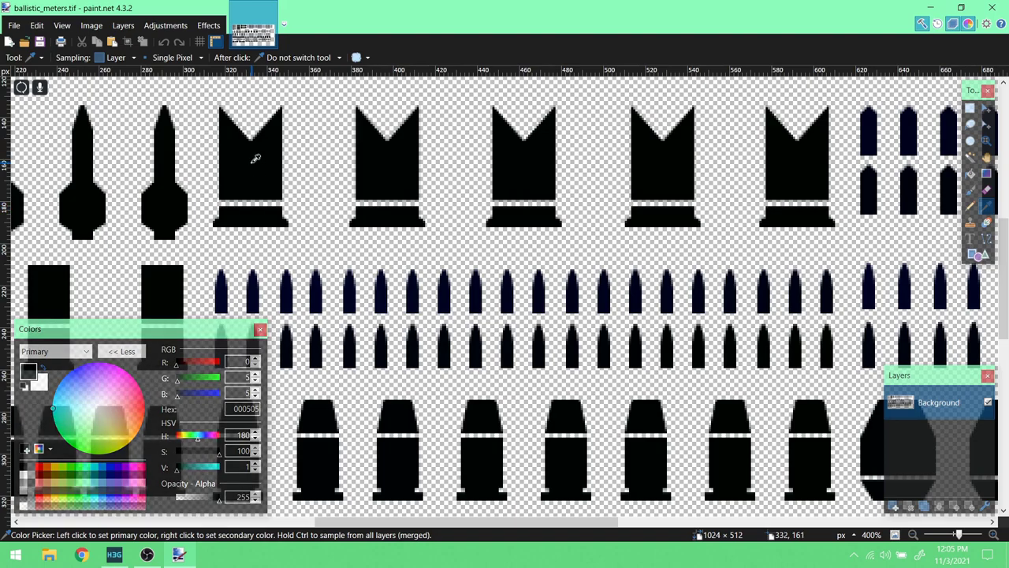
- Sample the colors across both rows of small bullet icons below the notched shells to compare their blue values
left_click(445, 296)
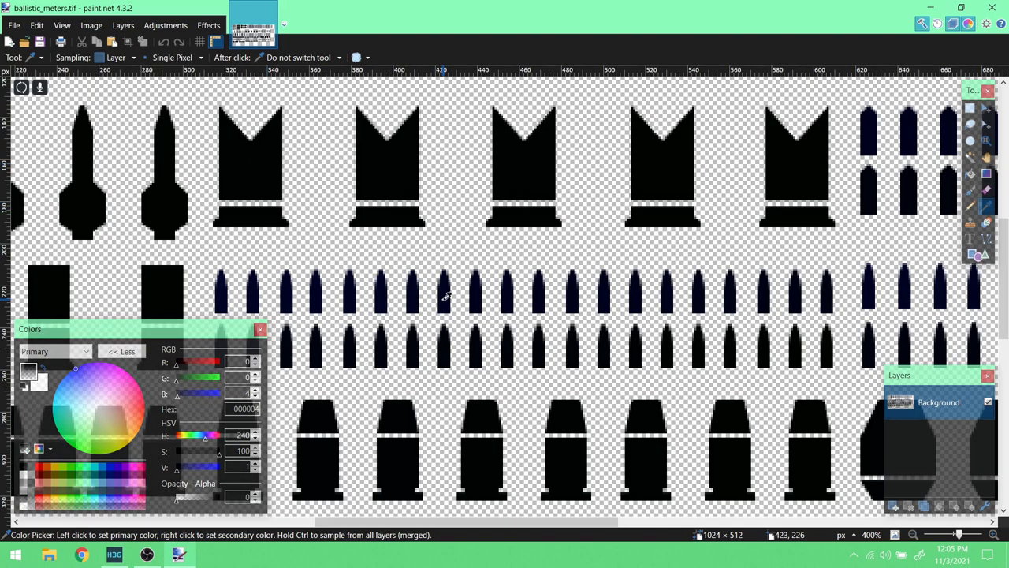
scroll(518, 300, "up", 4)
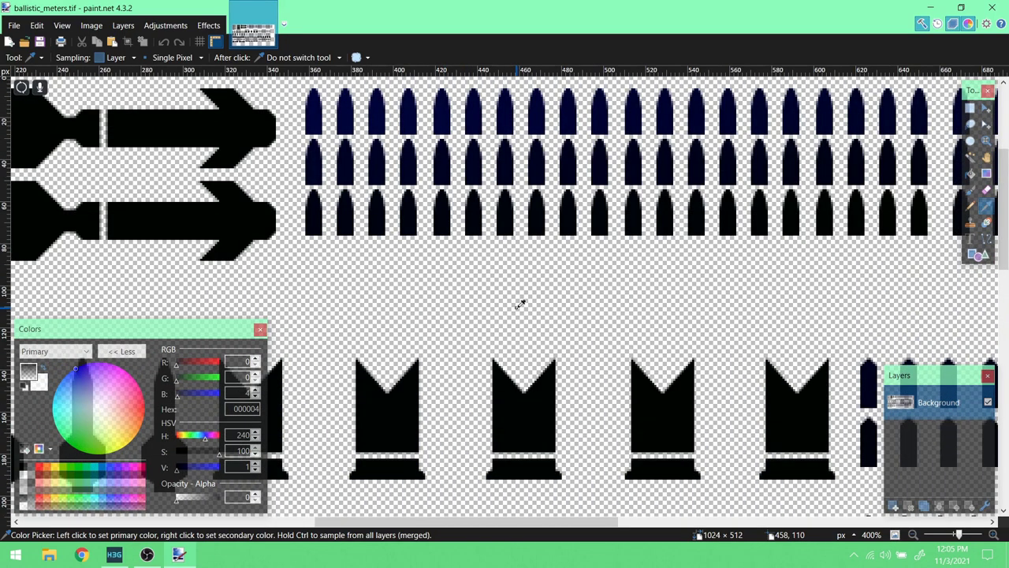
scroll(520, 301, "down", 4)
scroll(261, 324, "down", 2)
left_click(225, 227)
left_click_drag(225, 227, 741, 219)
left_click_drag(706, 289, 508, 277)
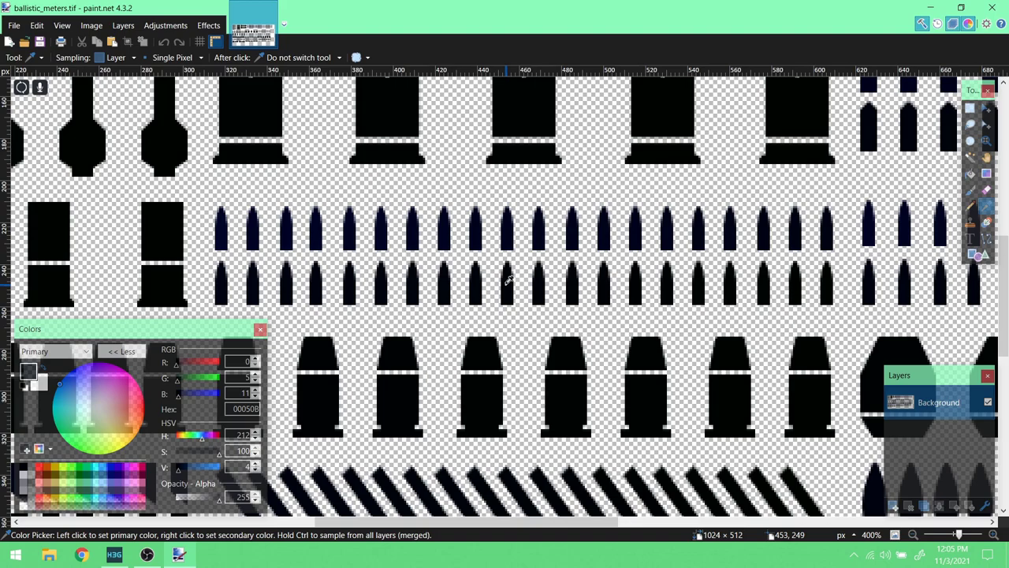
left_click_drag(508, 278, 477, 288)
left_click_drag(541, 282, 484, 289)
mouse_move(410, 523)
left_mouse_down()
mouse_move(442, 527)
mouse_move(410, 527)
left_mouse_up()
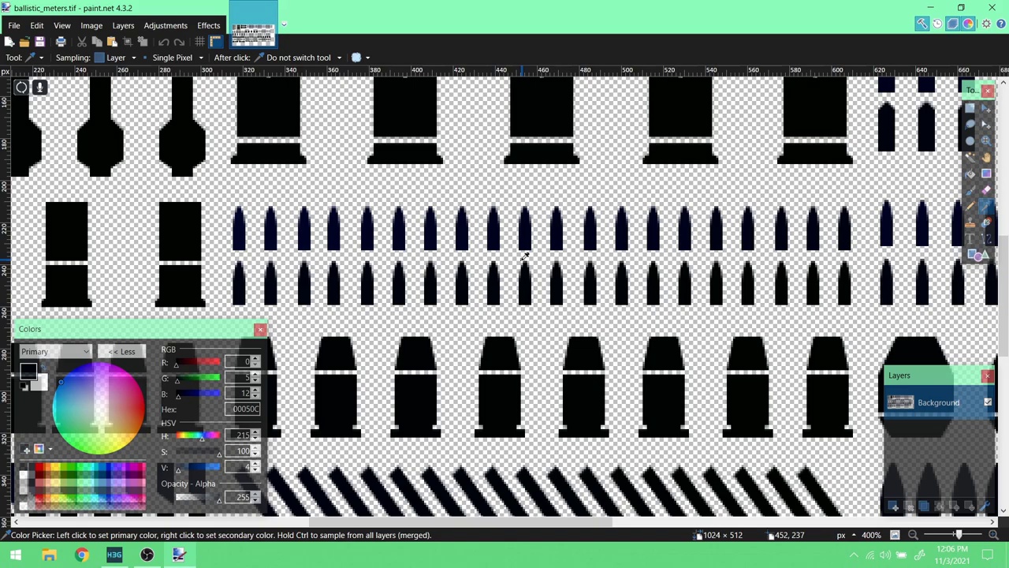
- Sample the colors of the stacked elongated hexagon icons and the large horizontal cartridges near the image's upper-left corner
left_click_drag(463, 522, 394, 516)
scroll(574, 360, "up", 3)
scroll(372, 151, "up", 2)
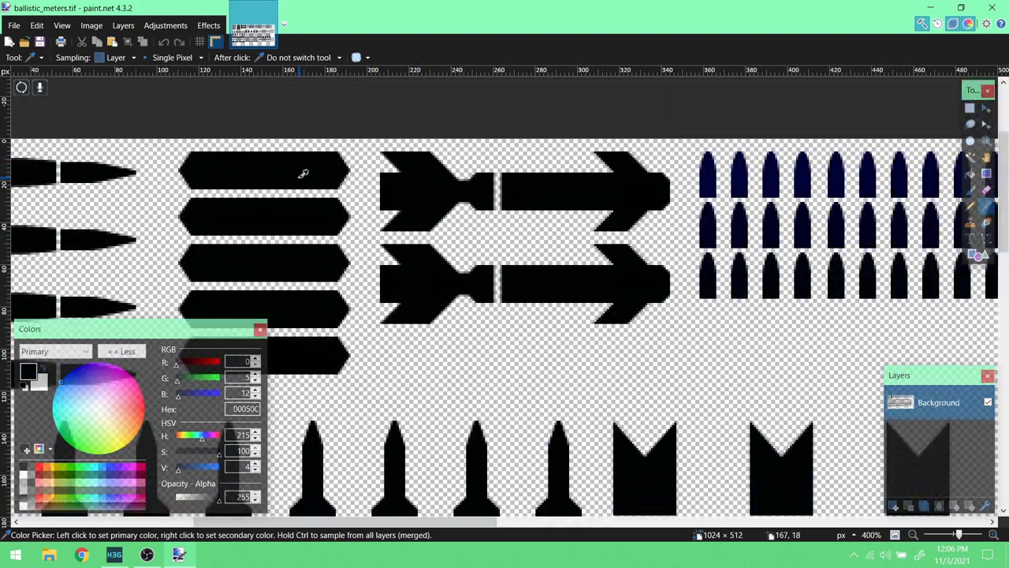
left_click(301, 233)
left_click_drag(488, 522, 384, 523)
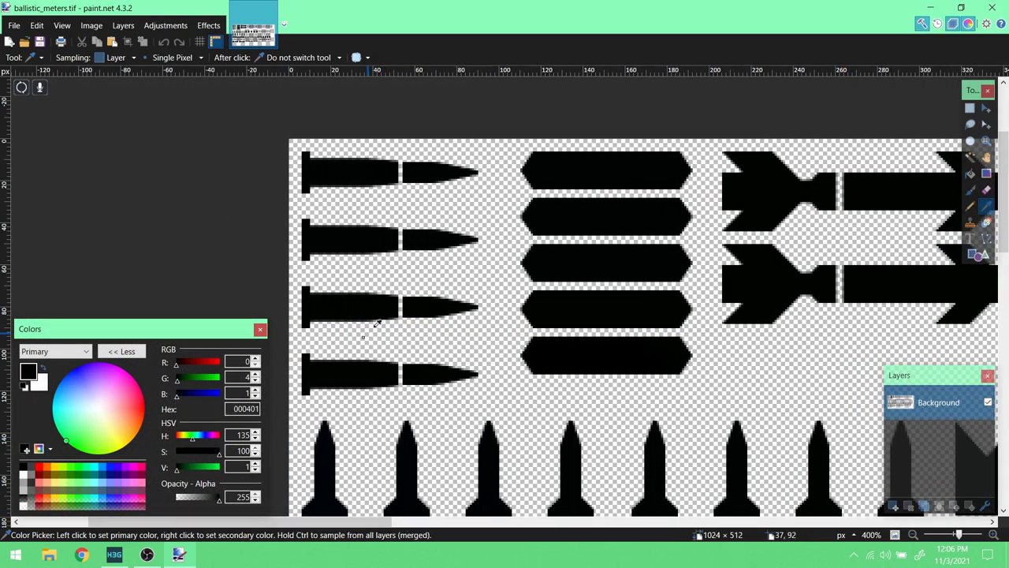
left_click_drag(360, 232, 359, 293)
left_click(368, 288)
left_click(365, 291)
- Sample the colors of the pointed rocket icons and the rectangular shell icons below the cartridges
scroll(590, 296, "down", 2)
left_click(565, 342)
left_click(574, 354)
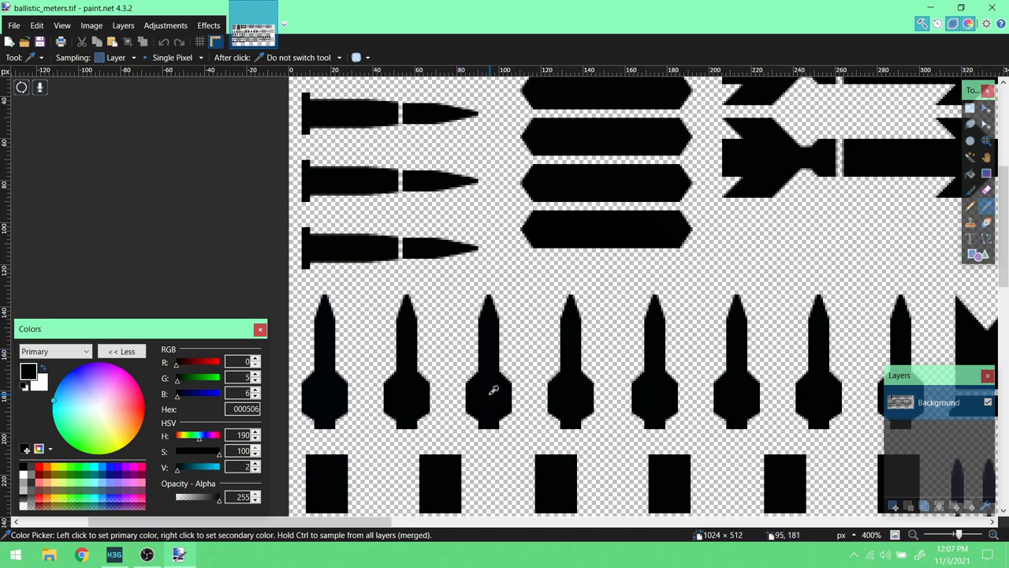
scroll(481, 386, "down", 4)
left_click(441, 362)
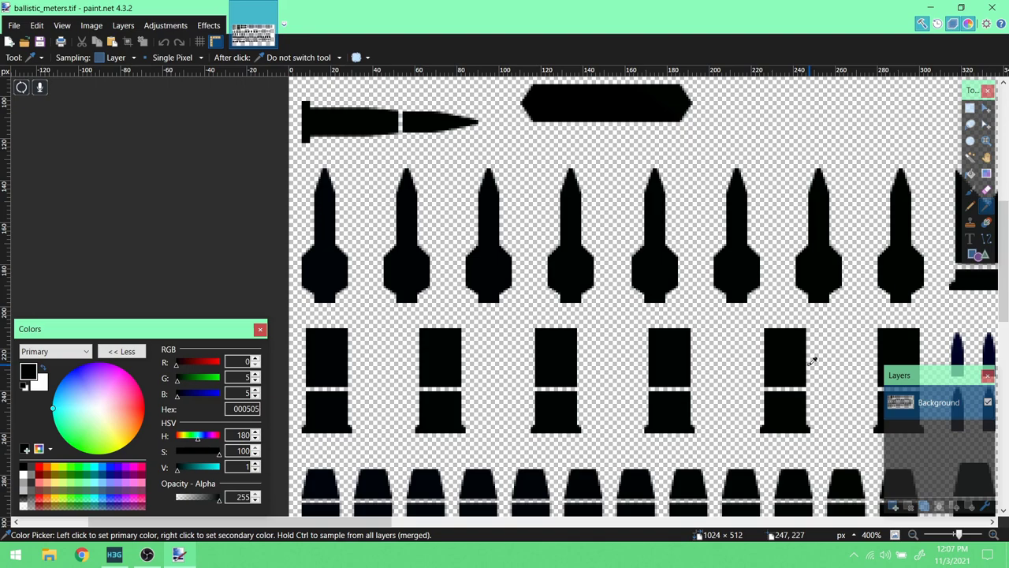
- Sample the colors of the tapered shell icons in the row beneath the rectangular shells, including the transparent gap around them
scroll(715, 390, "down", 4)
left_click(565, 439)
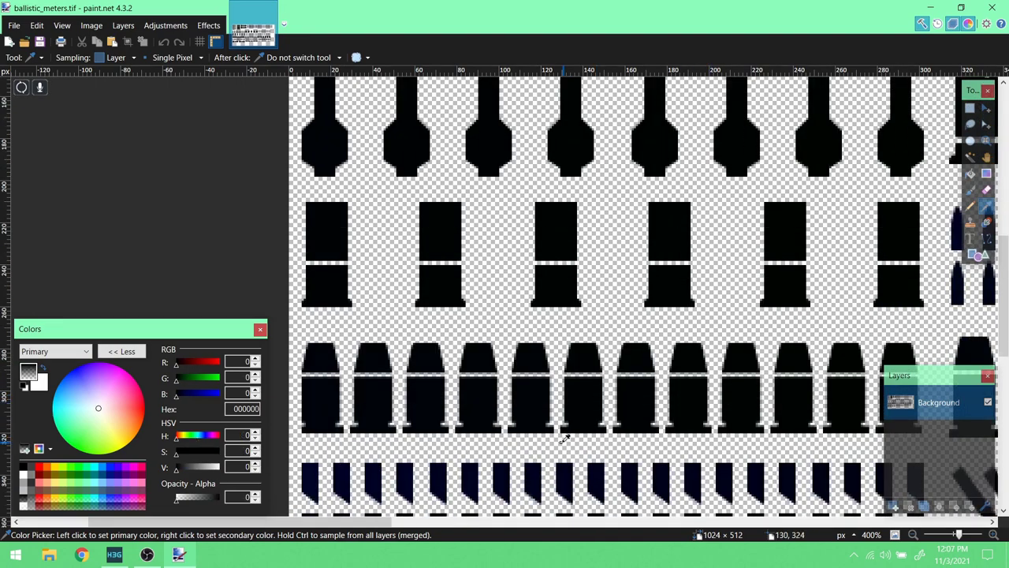
left_click(563, 435)
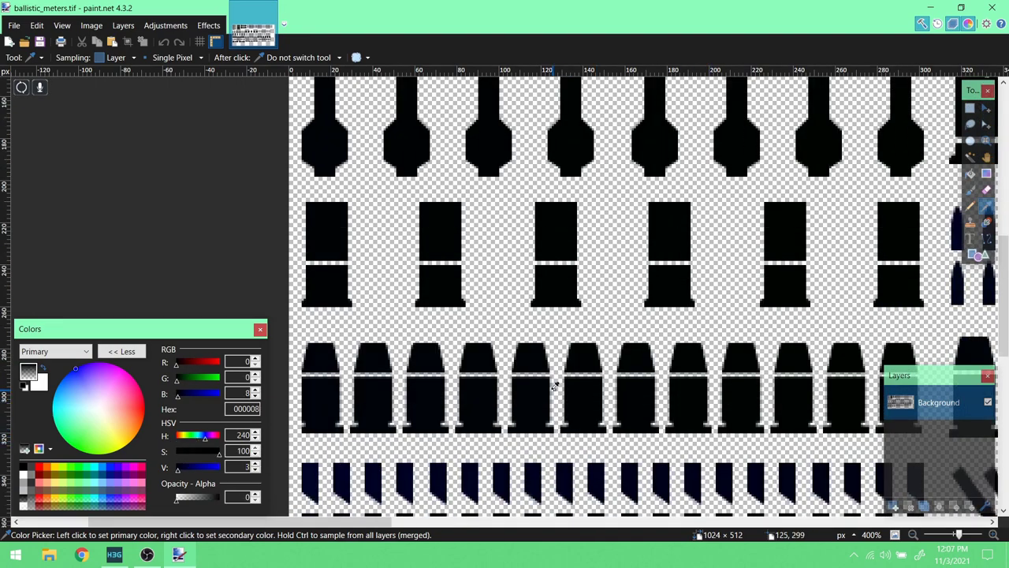
left_click(606, 394)
- Sample the color of a bullet in the upper row of the three-row bullet meter and the transparent area nearby
scroll(607, 395, "up", 7)
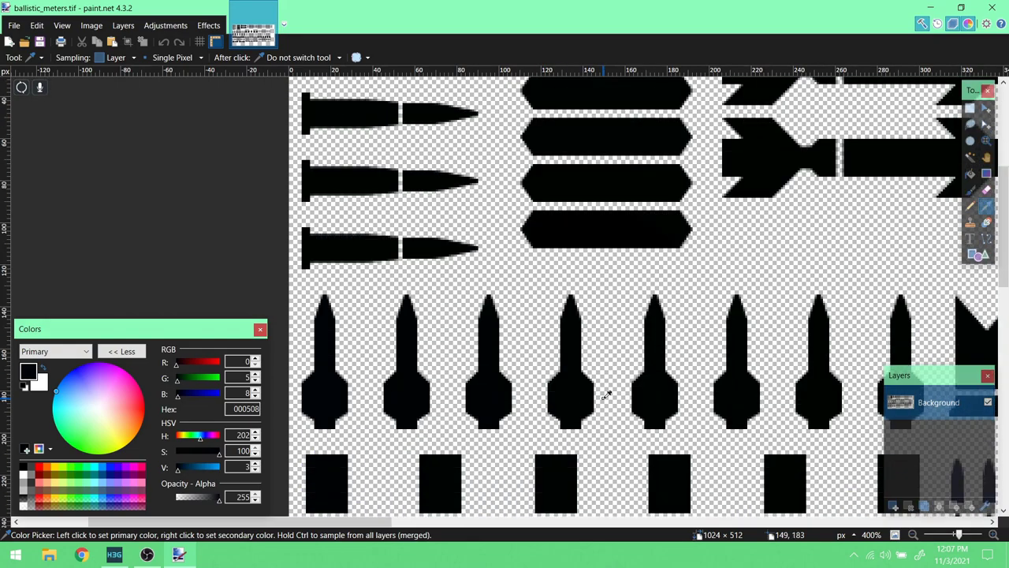
left_click_drag(368, 522, 591, 514)
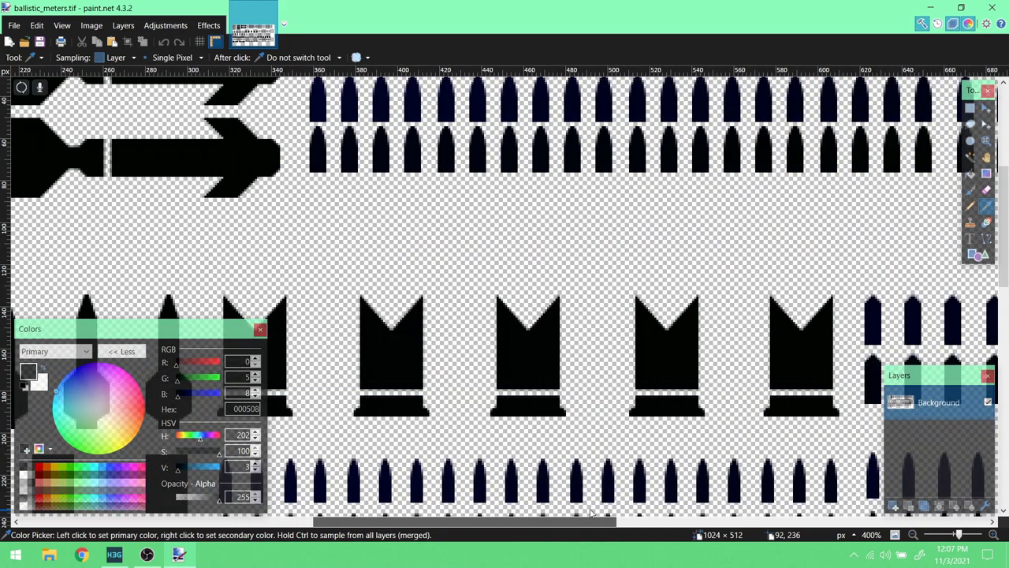
scroll(545, 367, "up", 5)
left_click(417, 230)
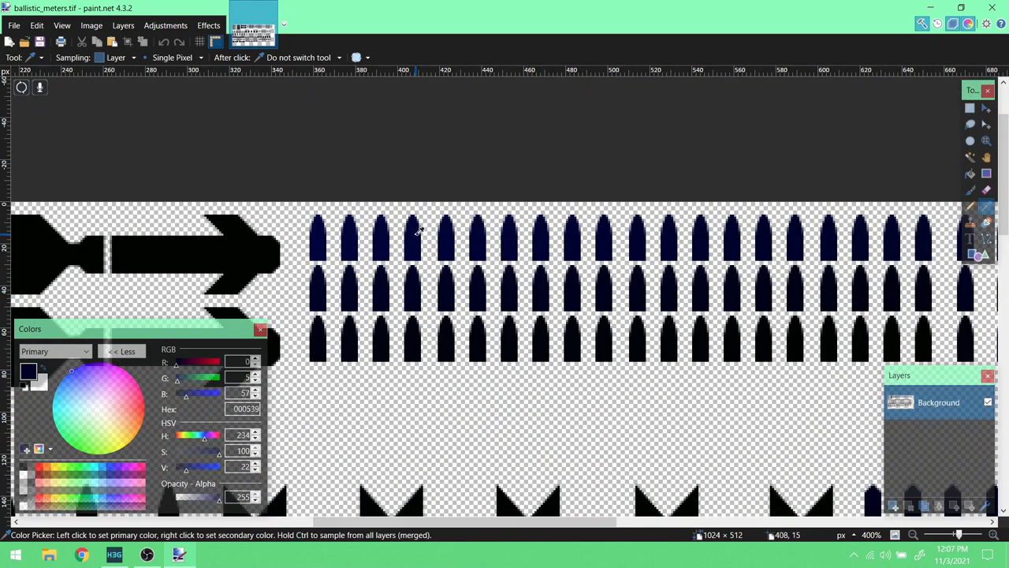
left_click(272, 417)
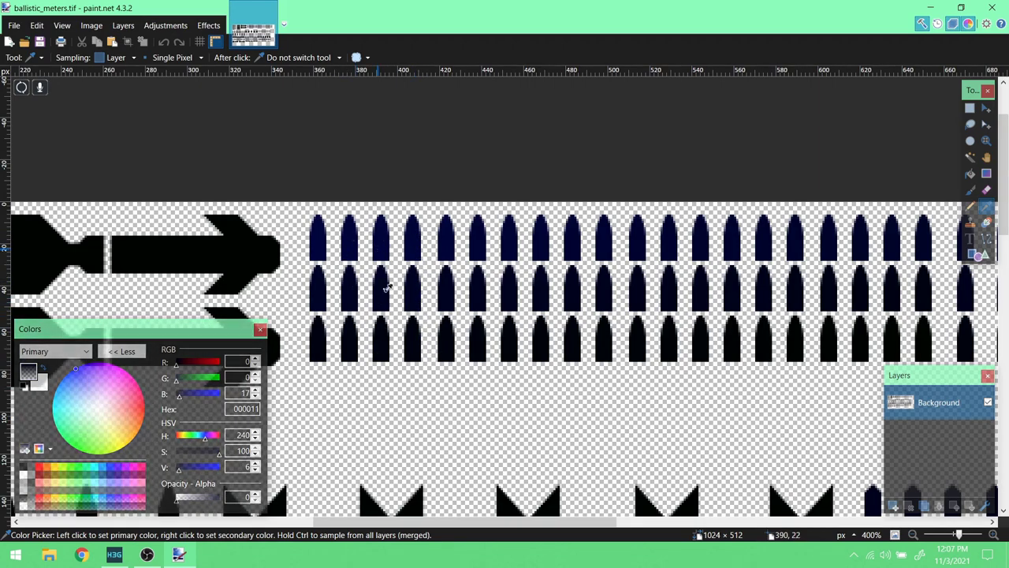
scroll(485, 386, "down", 3)
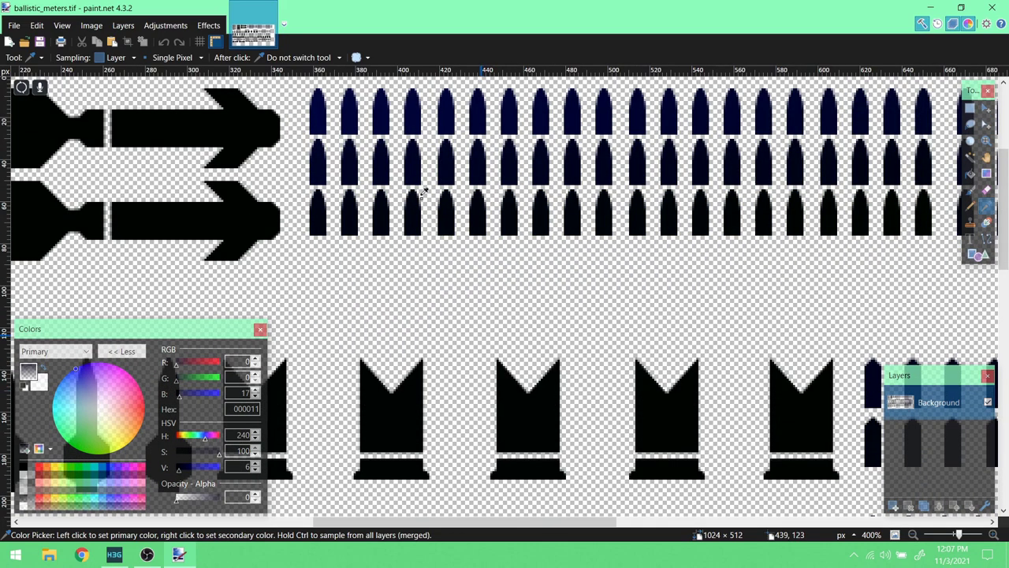
- Sample the colors along the bottom row of the three-row bullet meter at the top of the image
scroll(347, 162, "up", 2)
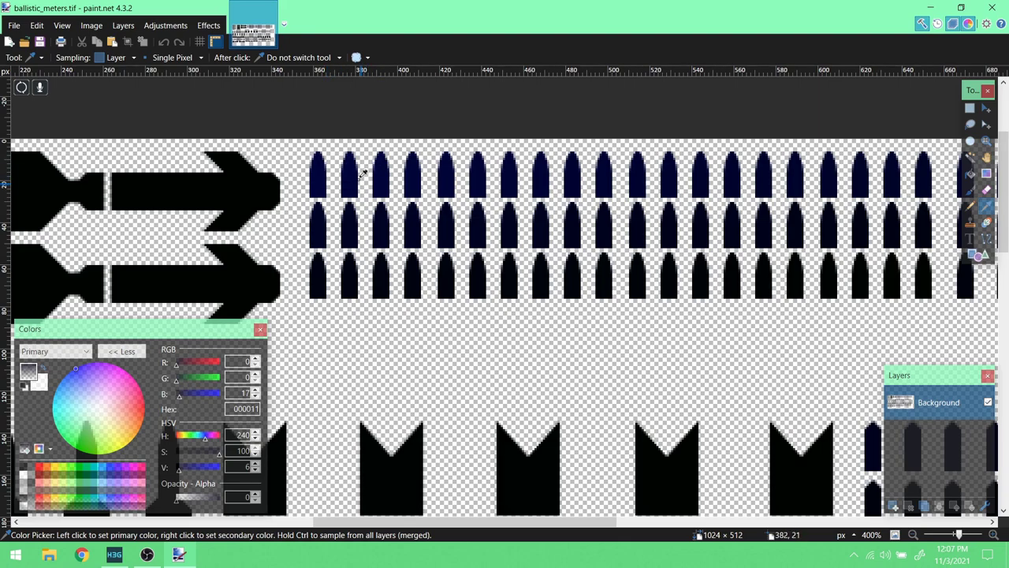
left_click_drag(396, 252, 531, 277)
scroll(454, 301, "down", 10)
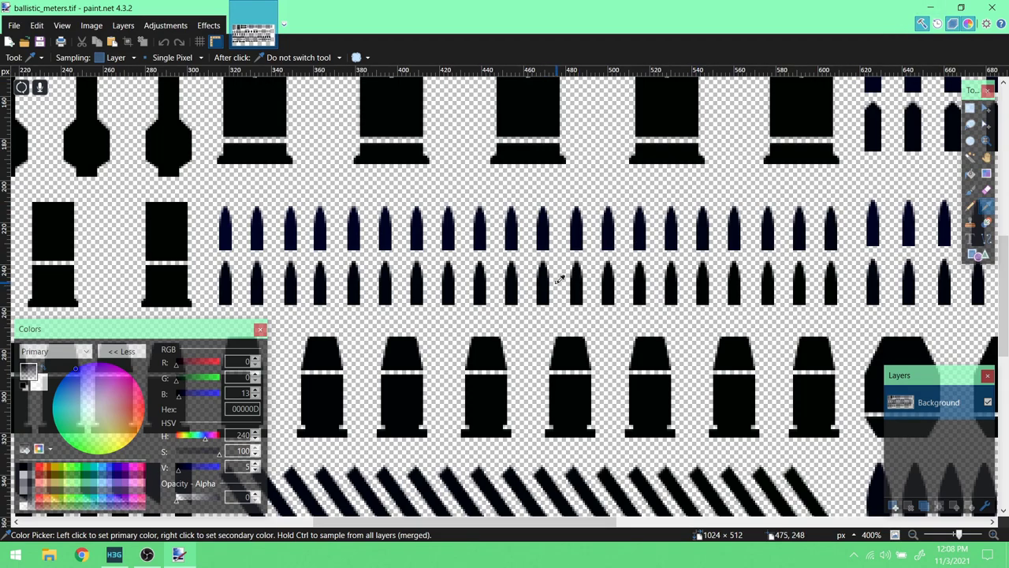
- Select the last twelve bullets in the lower row of the two-row bullet meter with Rectangle Select, and clear the selection
left_click(970, 108)
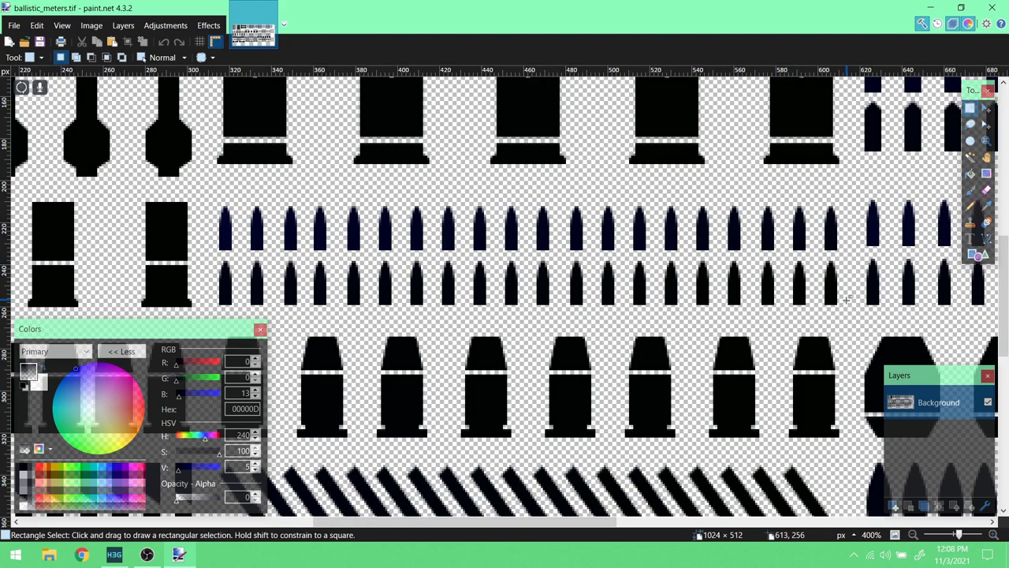
left_click_drag(847, 315, 462, 253)
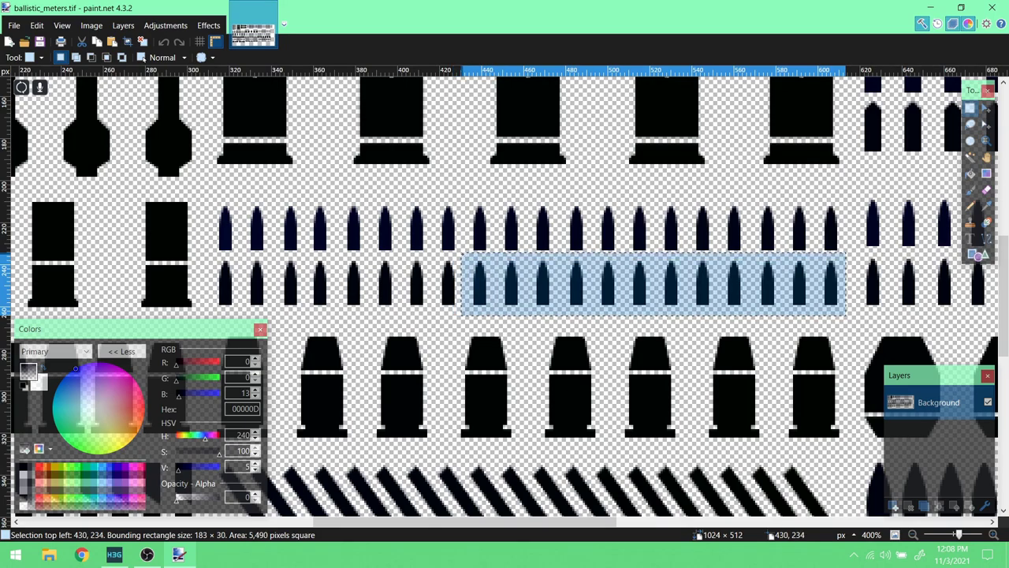
left_click(659, 302)
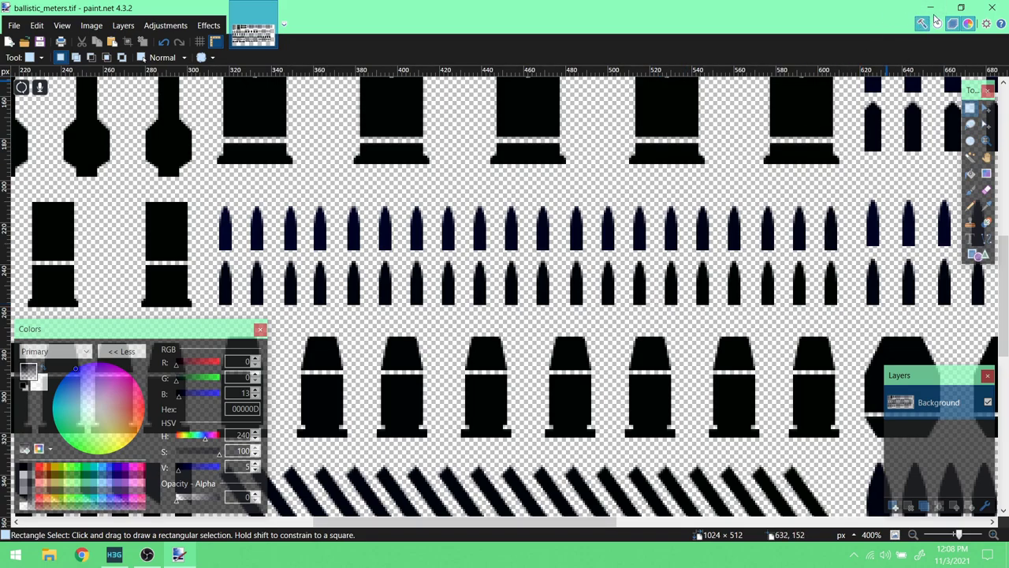
- Close paint.net and open the ballistic_meters bitmap tag referenced in the battle rifle's chud definition in Guerilla
left_click(990, 8)
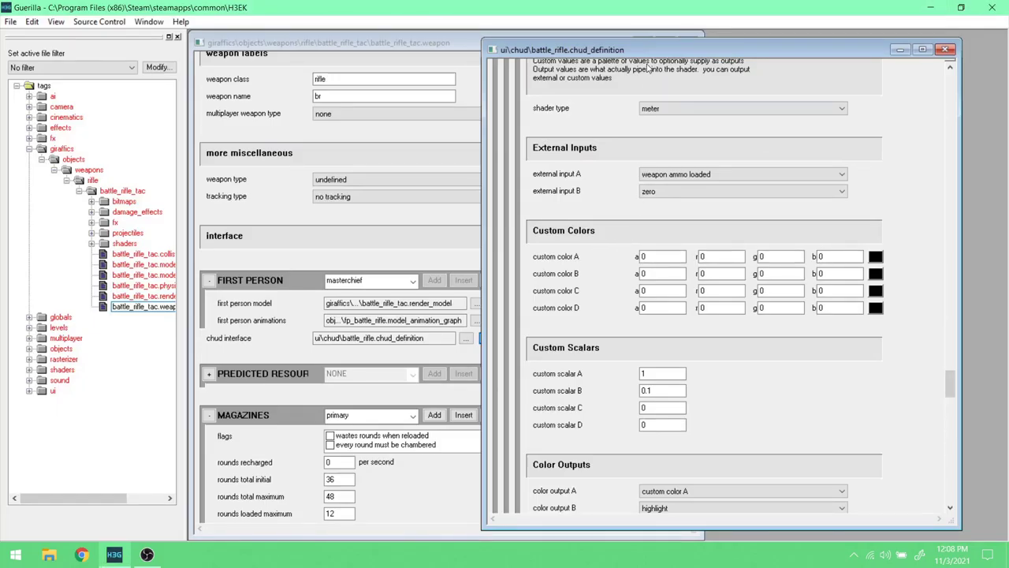
left_click_drag(653, 49, 554, 46)
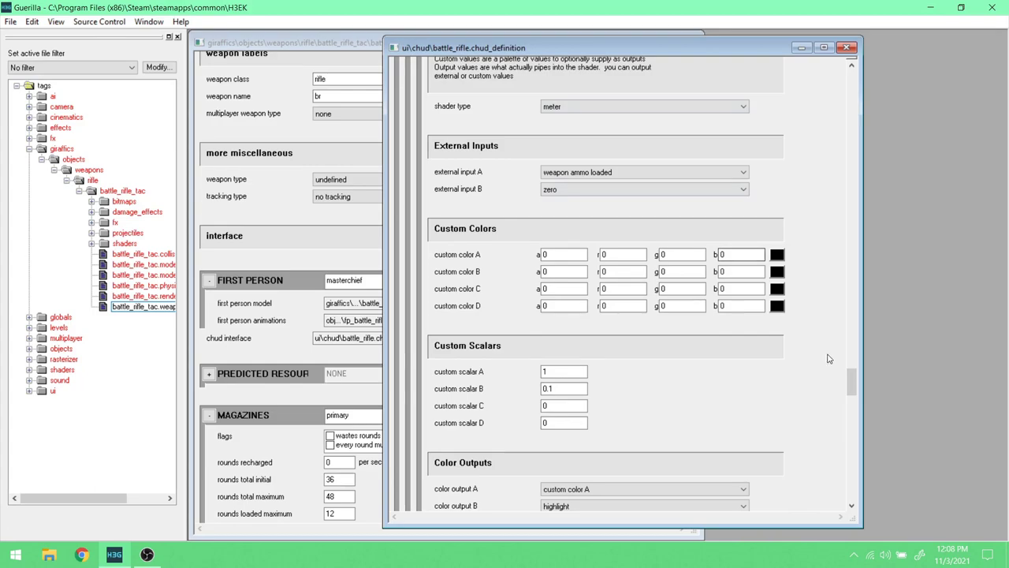
left_click_drag(853, 382, 839, 413)
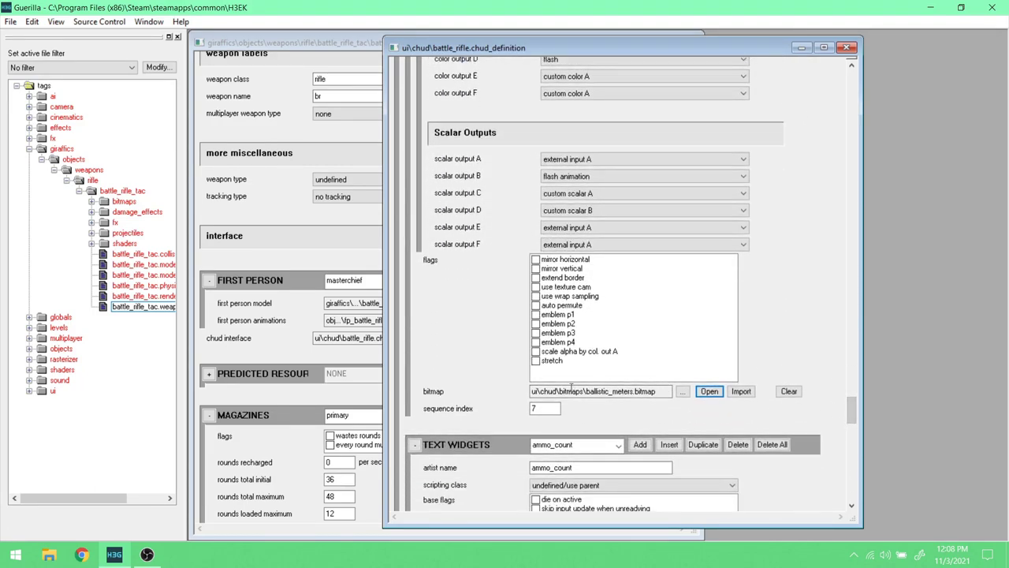
left_click(710, 392)
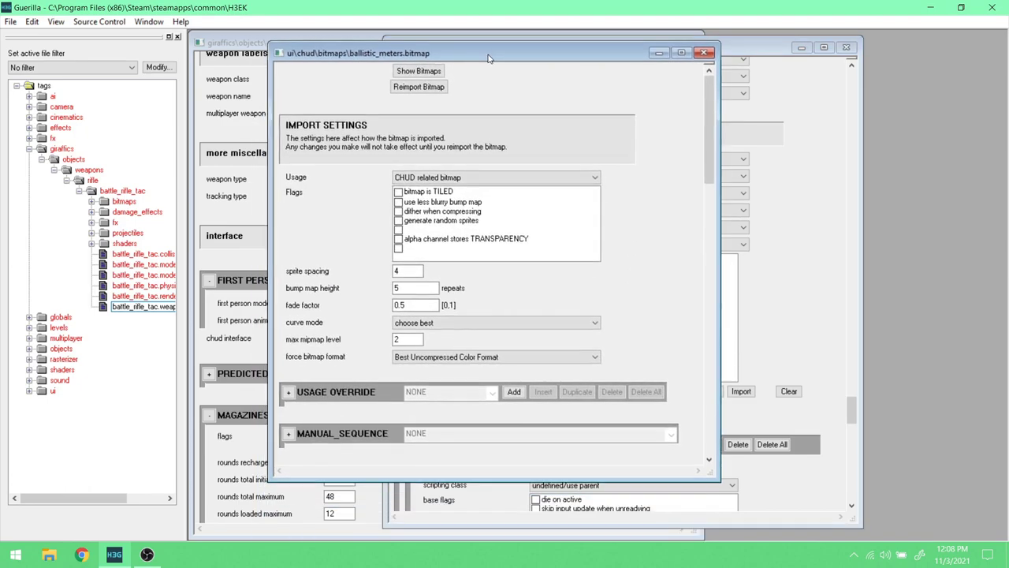
- Open BRCart.png from the desktop, examine the shape of the BR55 rifle cartridge, and close the image
left_click(927, 8)
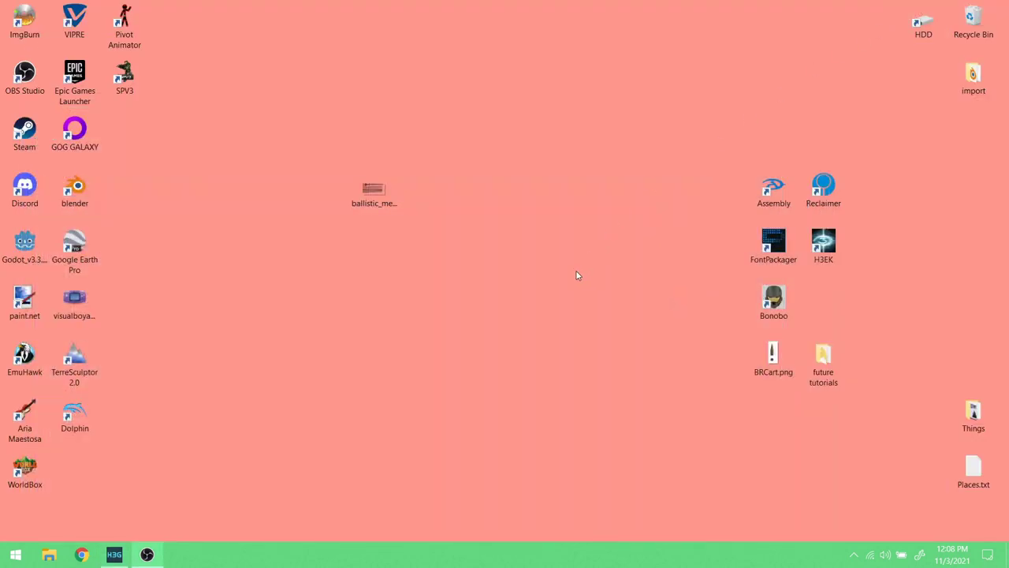
left_click_drag(706, 348, 524, 258)
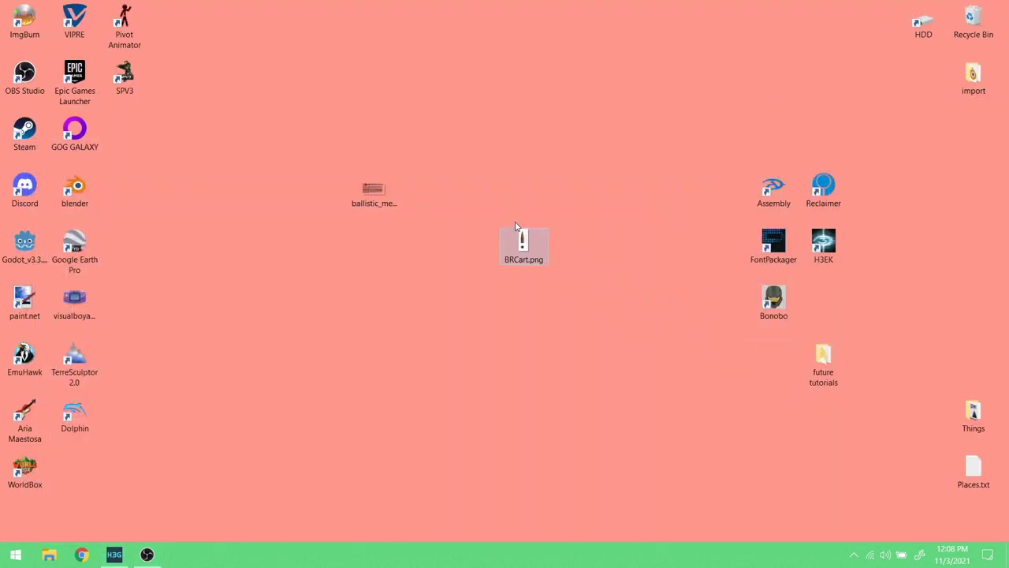
double_click(525, 259)
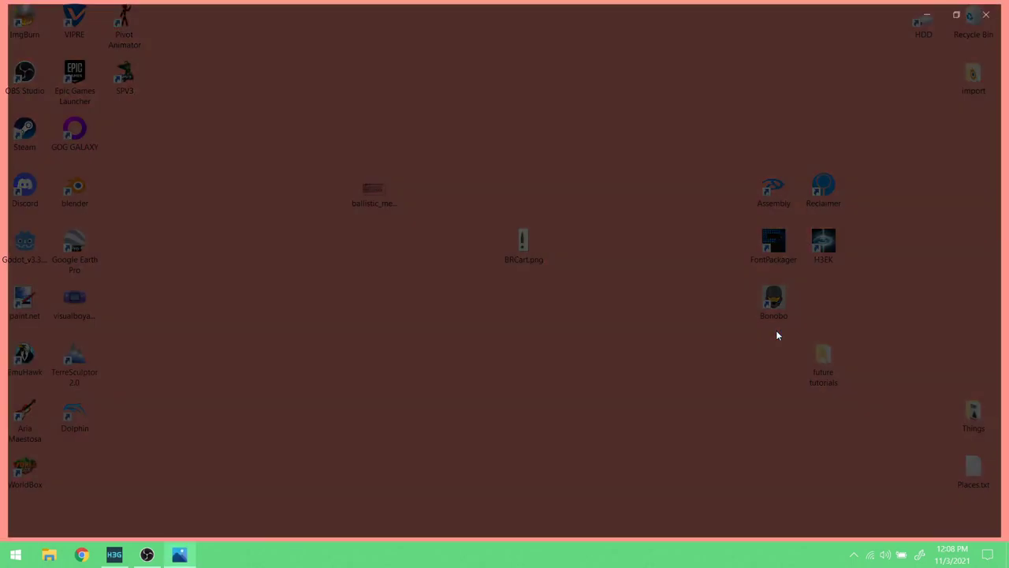
scroll(488, 268, "up", 5)
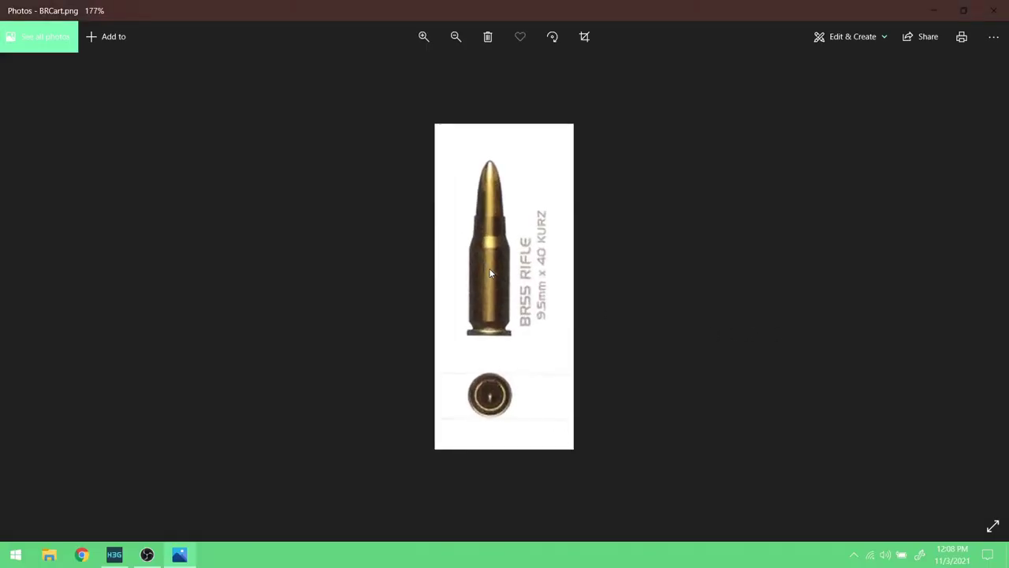
scroll(491, 268, "down", 3)
scroll(500, 262, "up", 2)
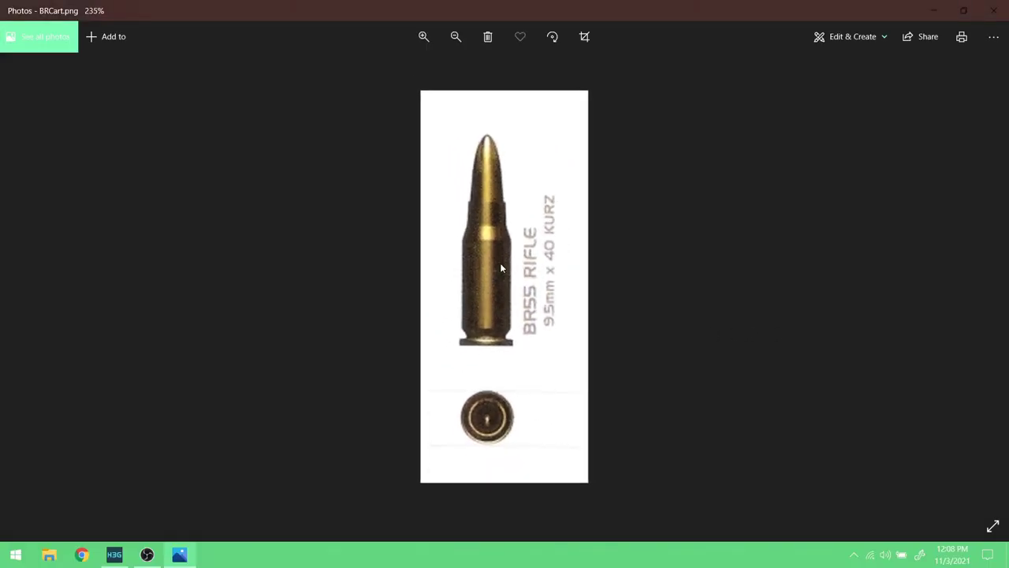
scroll(500, 268, "up", 1)
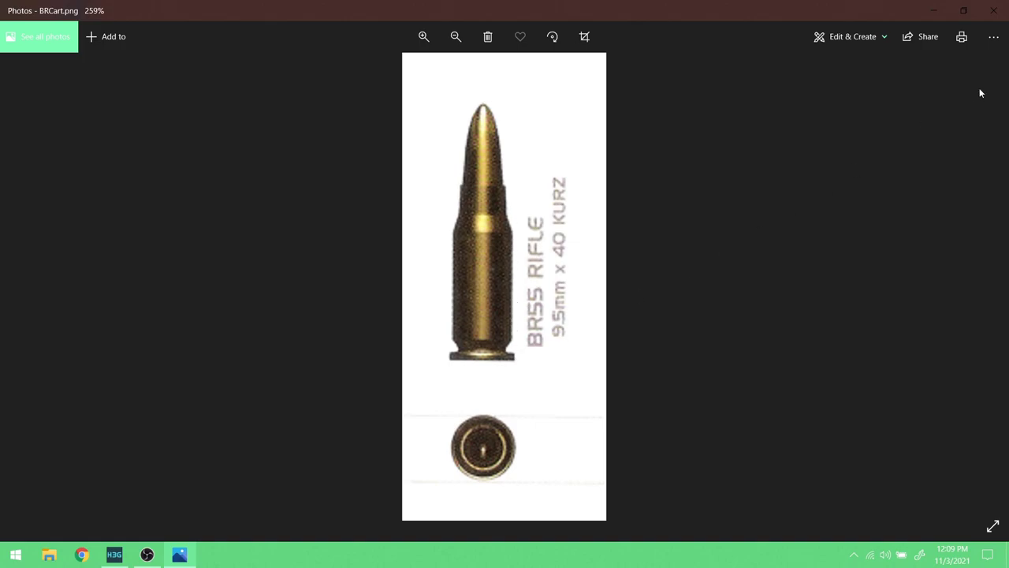
left_click(993, 10)
- Switch to Blender and delete the default cube and light from the scene
double_click(67, 192)
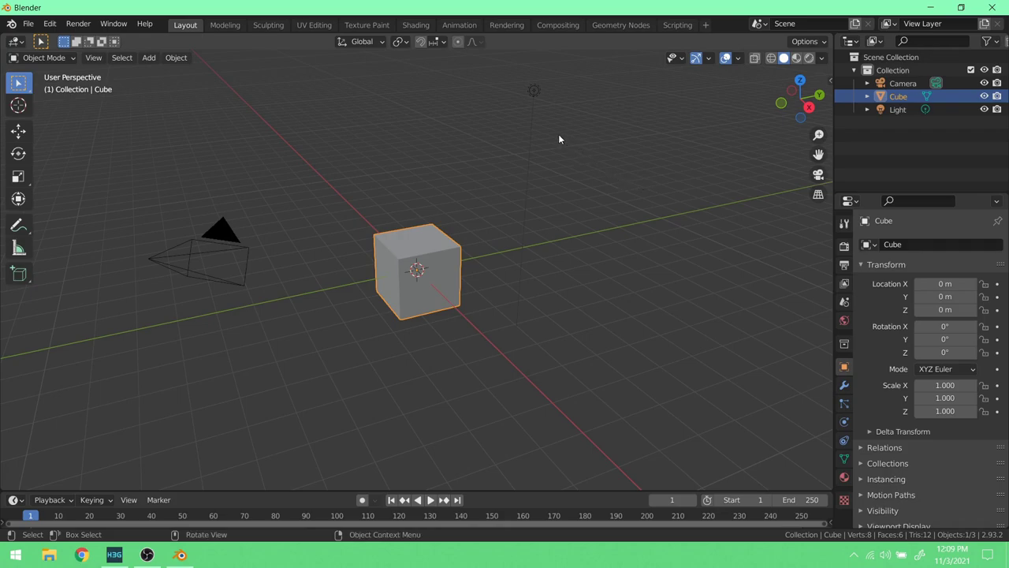
left_click(535, 89, "shift")
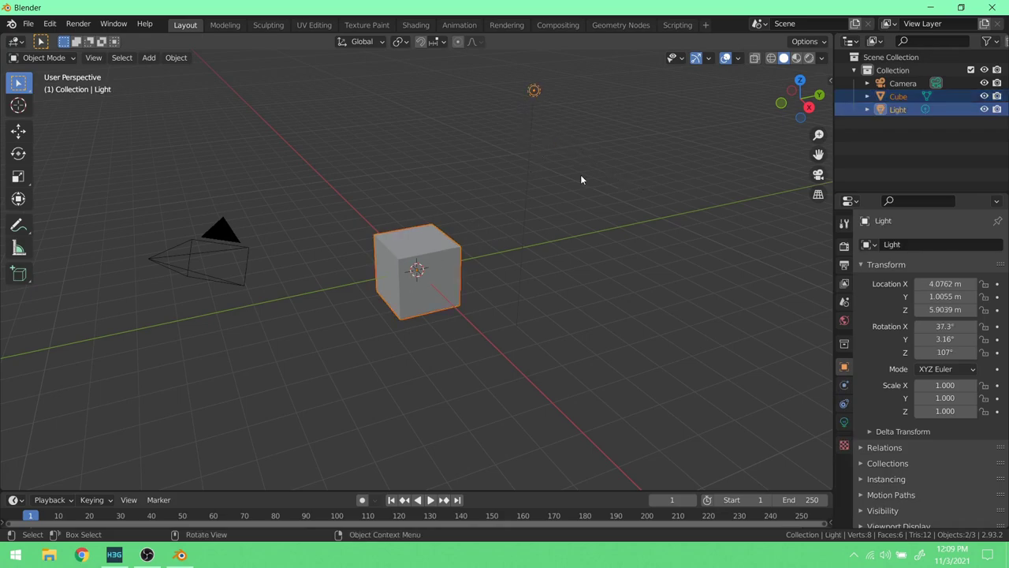
key("x")
left_click(580, 177)
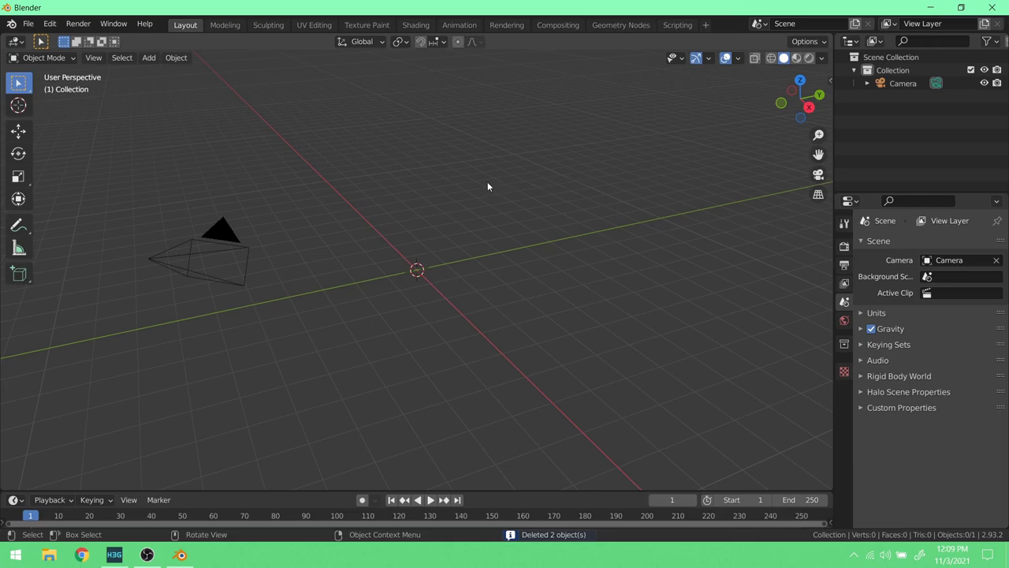
- Switch to the top view, collapse the timeline, and add BRCart.png from the desktop as a reference image
key("KP_7")
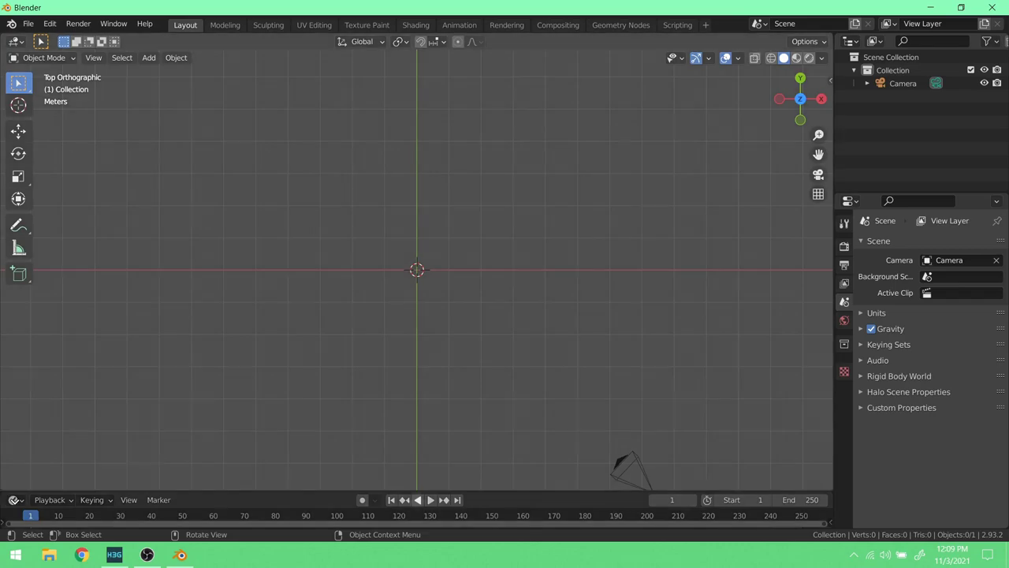
left_click_drag(19, 508, 61, 482)
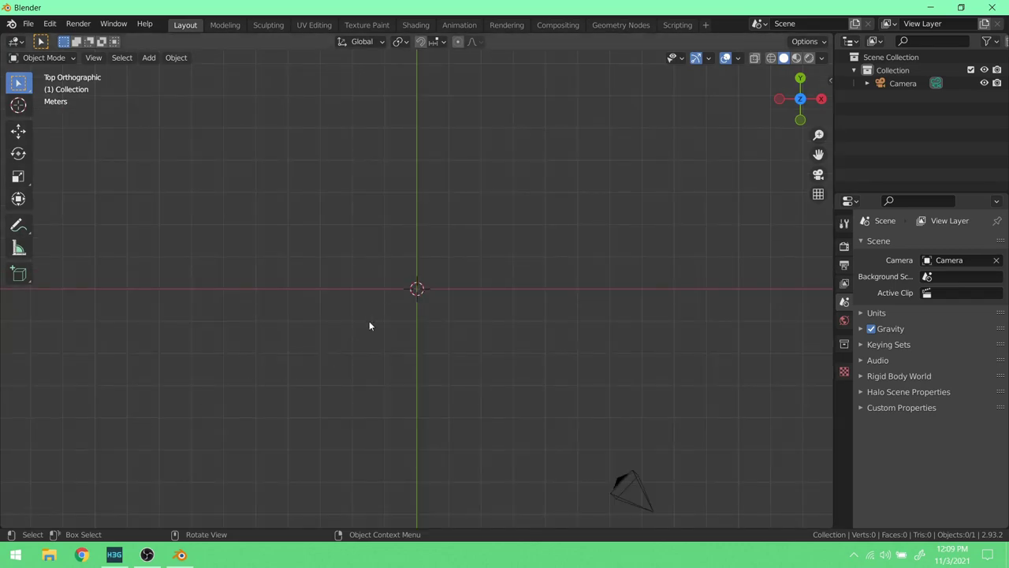
left_click(147, 58)
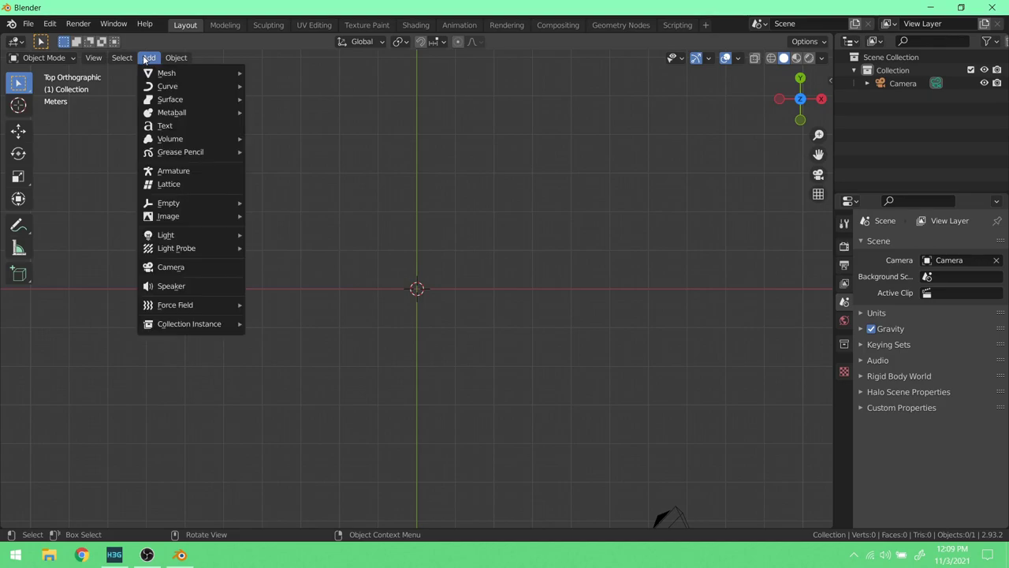
mouse_move(205, 214)
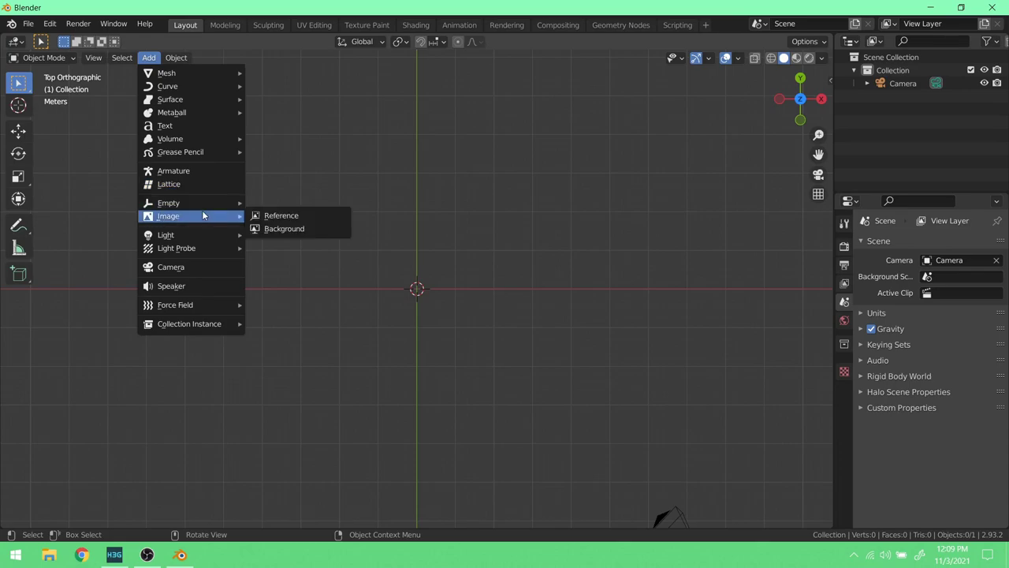
left_click(281, 217)
left_click(55, 143)
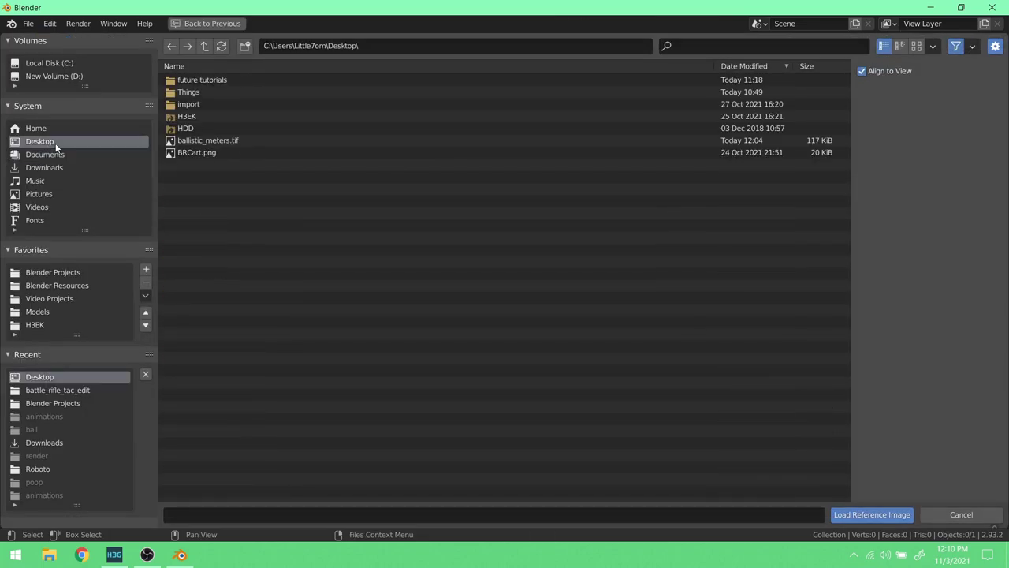
left_click(187, 152)
left_click(867, 514)
scroll(536, 359, "up", 7)
scroll(536, 359, "down", 5)
scroll(537, 358, "down", 2)
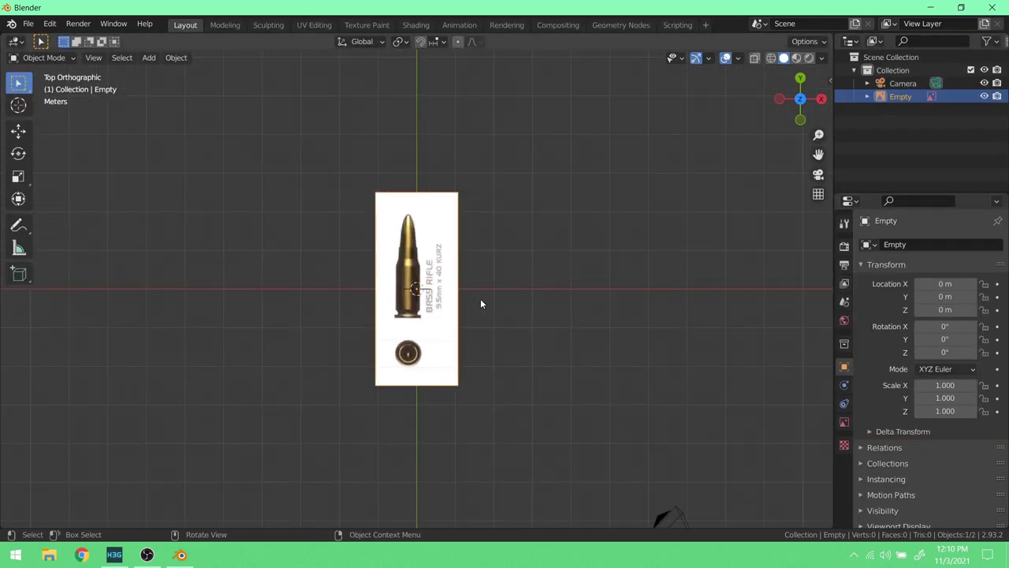
- Center the cartridge on the Y axis line by setting the reference image's offset to X -0.39 and Y -0.58
left_click(846, 423)
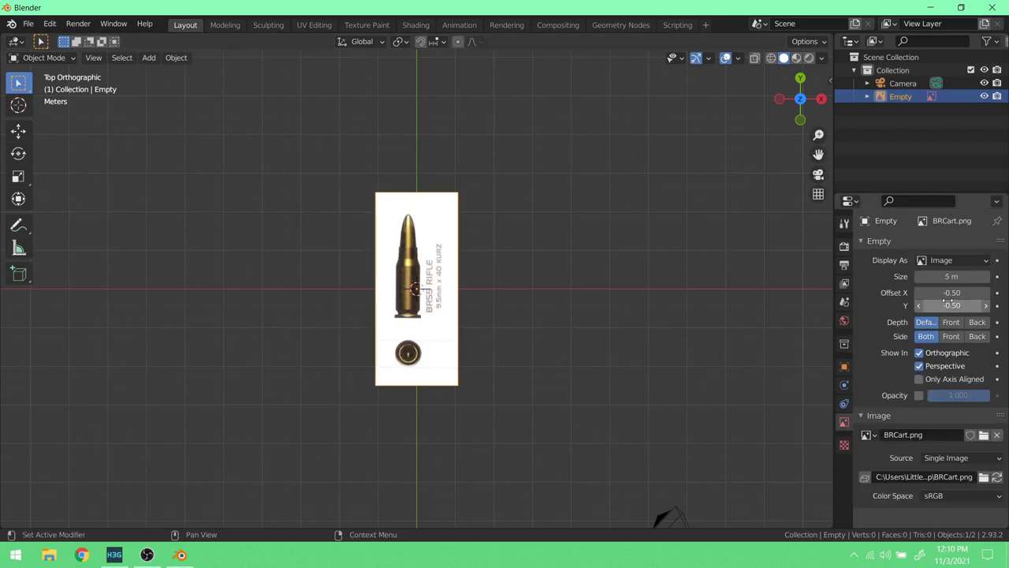
left_click_drag(952, 292, 962, 292)
scroll(537, 359, "up", 5)
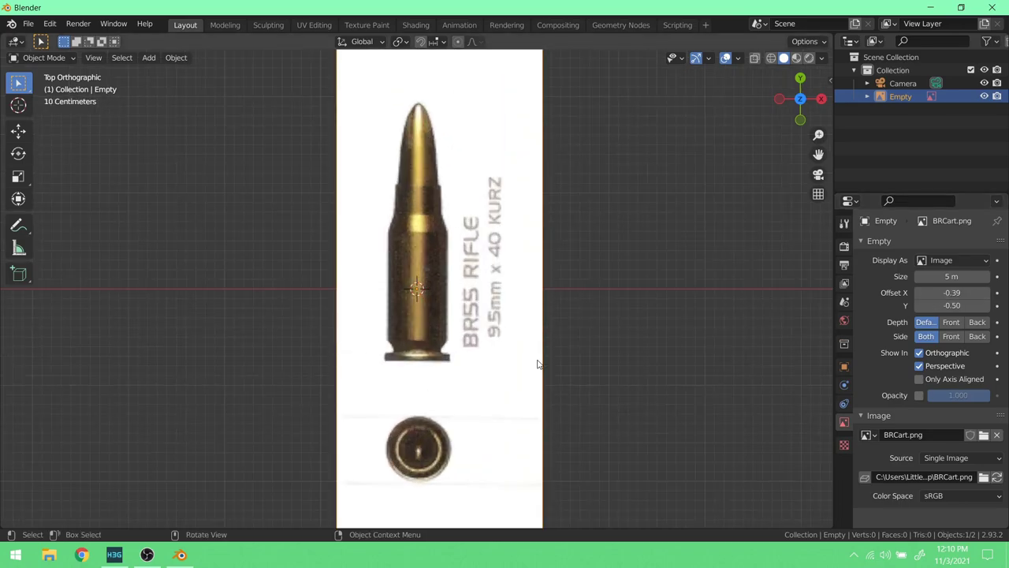
scroll(537, 364, "down", 2)
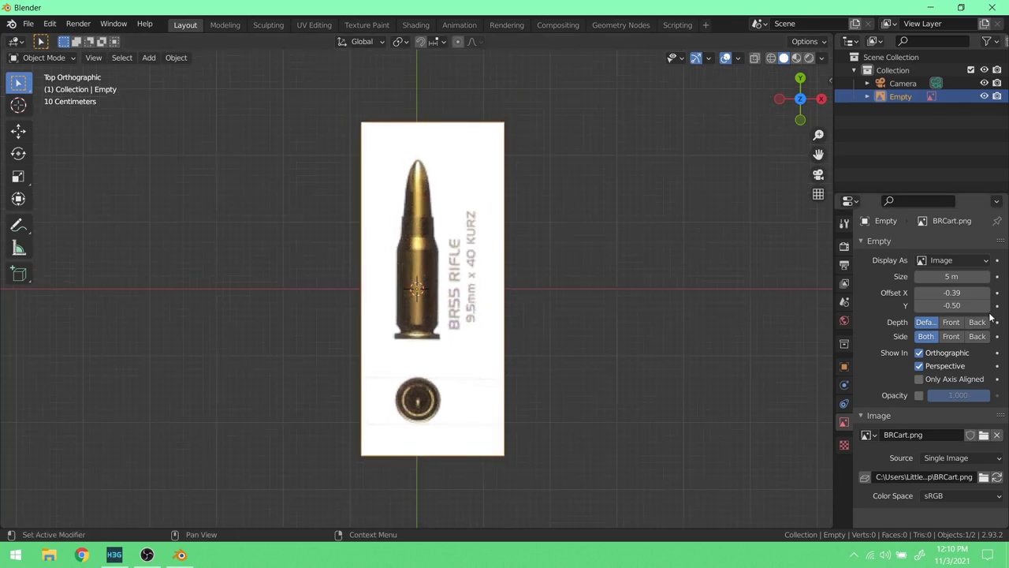
left_click_drag(952, 305, 946, 305)
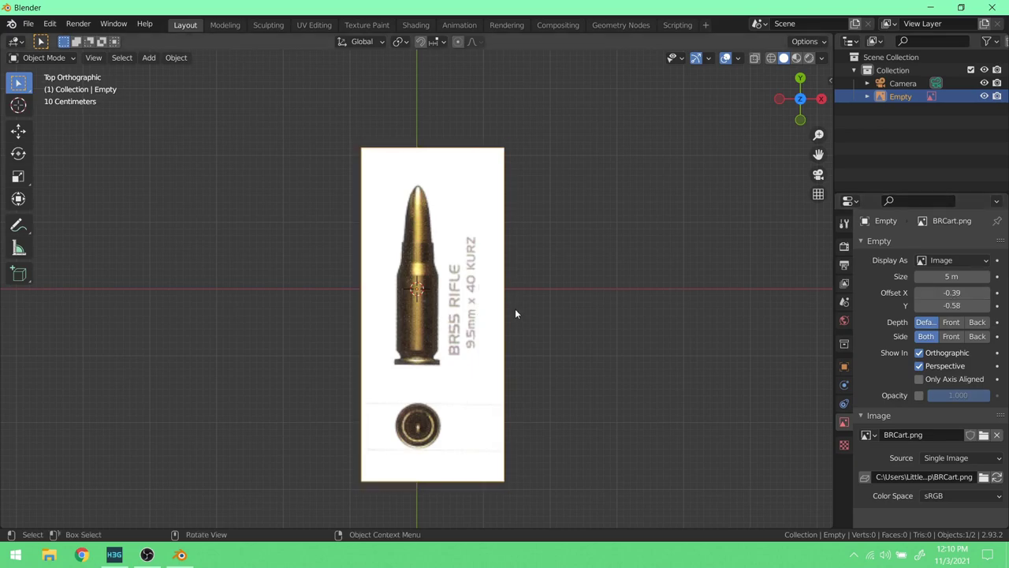
scroll(515, 314, "down", 8)
scroll(515, 314, "up", 5)
- Enable opacity for the reference image and lower it to 0.289
left_click(918, 396)
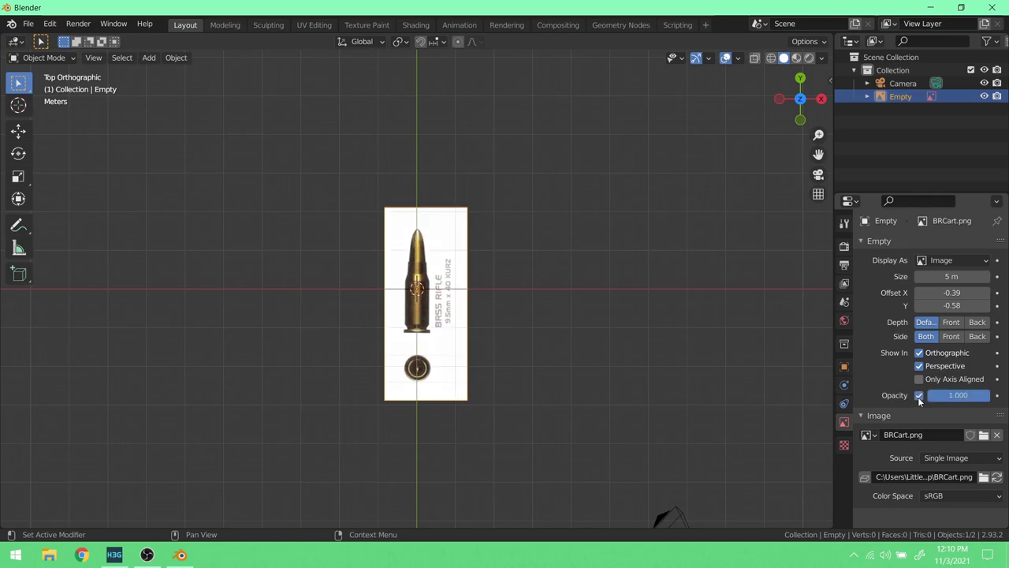
left_click_drag(986, 395, 944, 395)
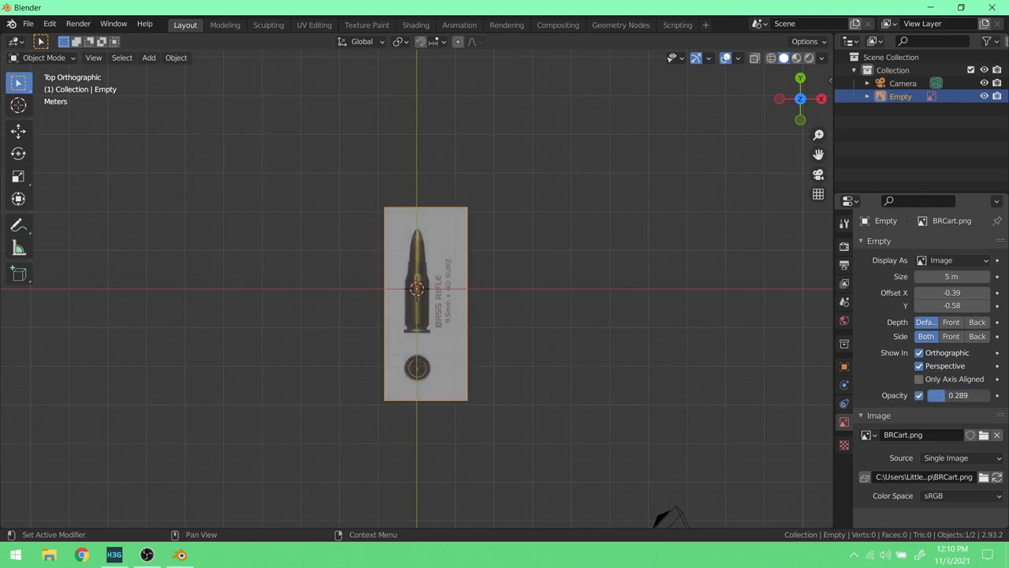
left_click(63, 58)
left_click(44, 71)
- Clear the camera's rotation and location so it sits at the world origin
scroll(592, 392, "down", 1)
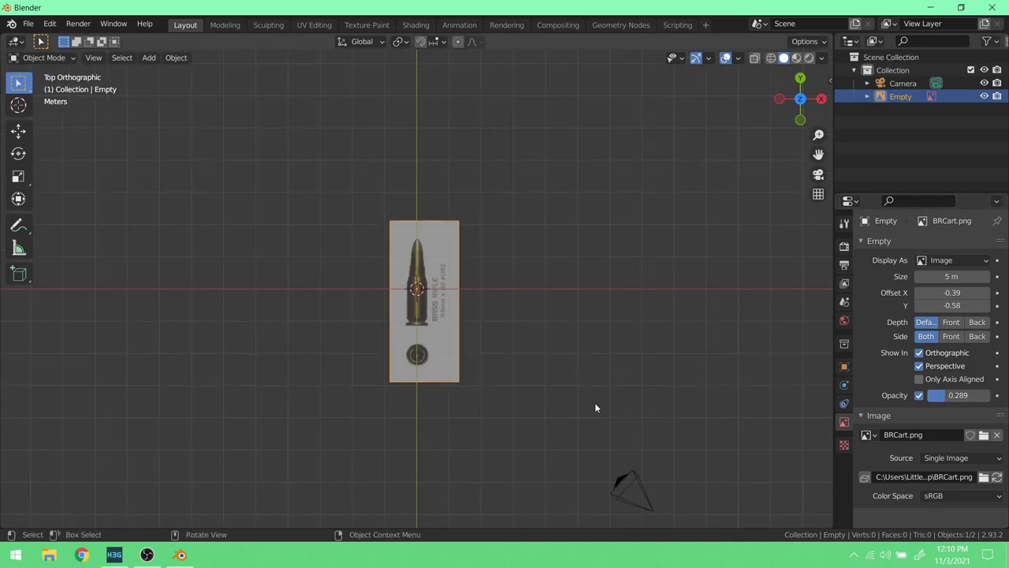
left_click(620, 483)
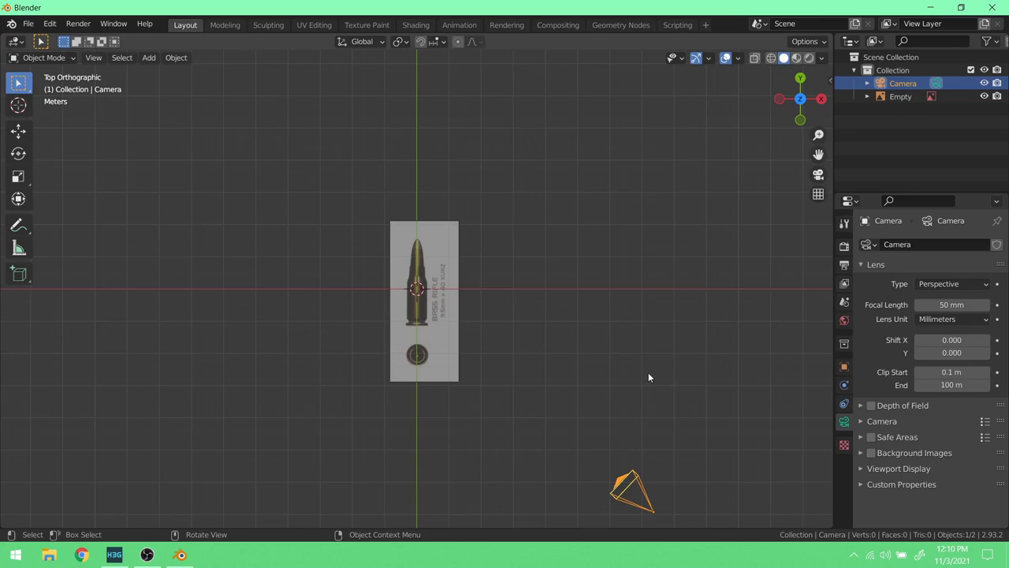
key("alt+r")
key("alt+g")
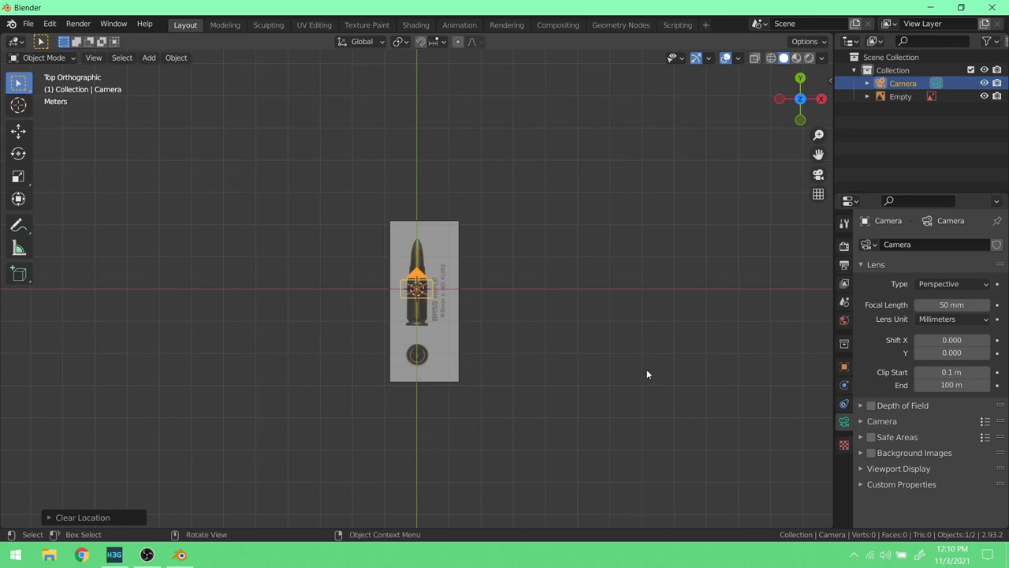
scroll(489, 323, "up", 6)
scroll(489, 319, "down", 6)
key("KP_3")
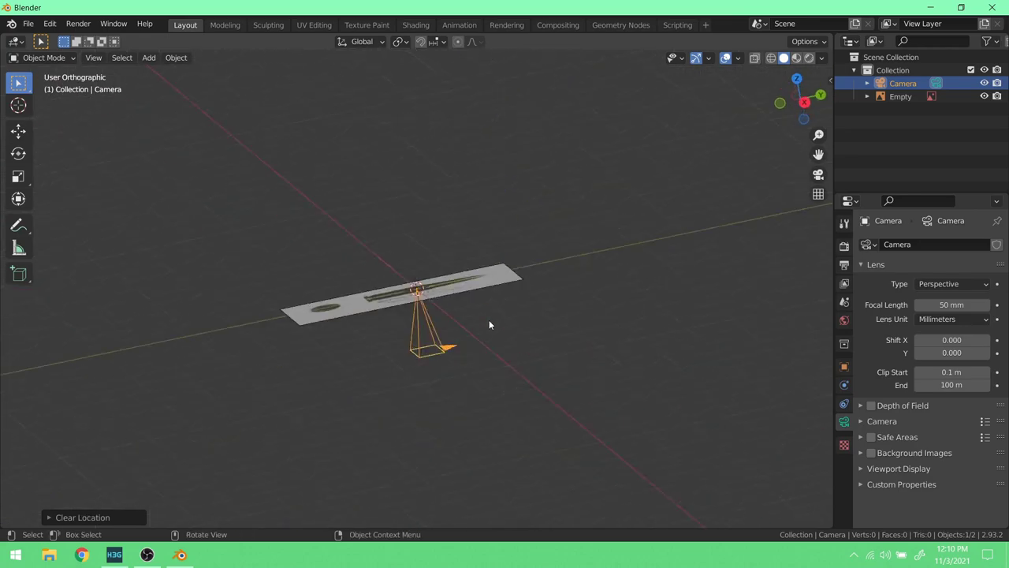
key("g")
key("z")
key("Escape")
middle_click_drag(446, 288, 396, 298)
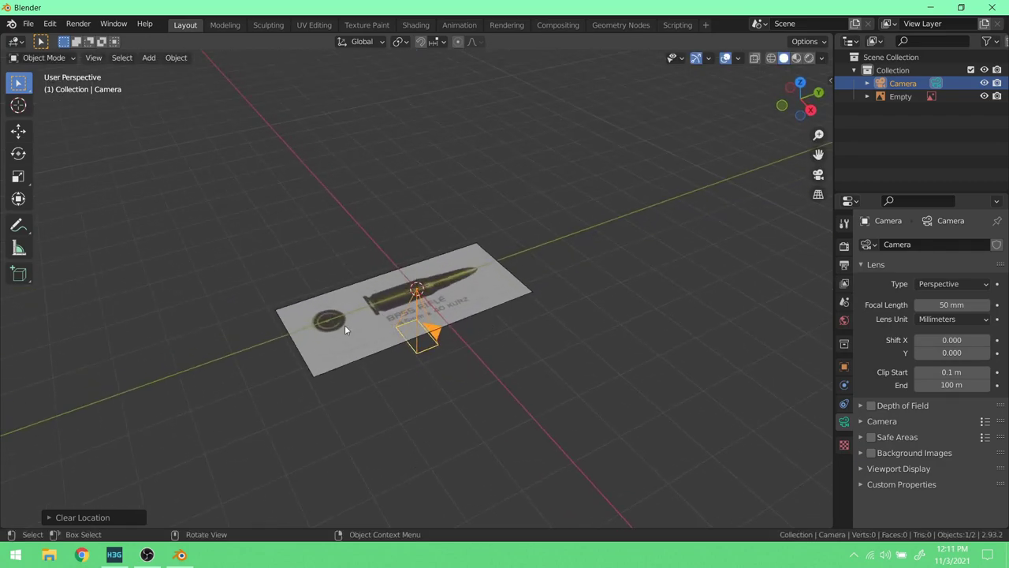
- Enable snapping, raise the camera about 2.9 m along the Z axis, and hide it in the viewport
left_click(422, 44)
key("KP_3")
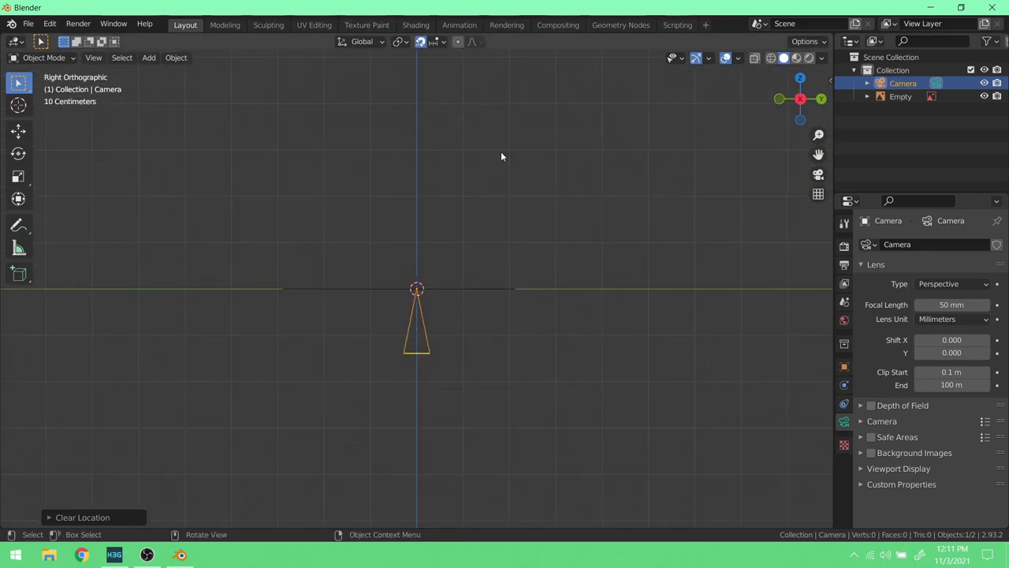
key("g")
key("z")
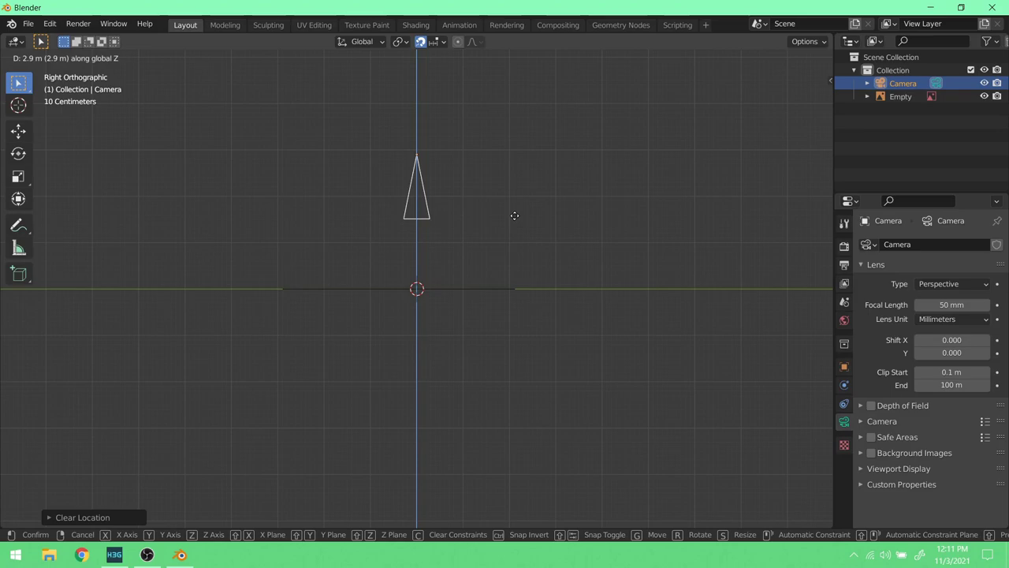
left_click(514, 210)
middle_click_drag(514, 211, 507, 360)
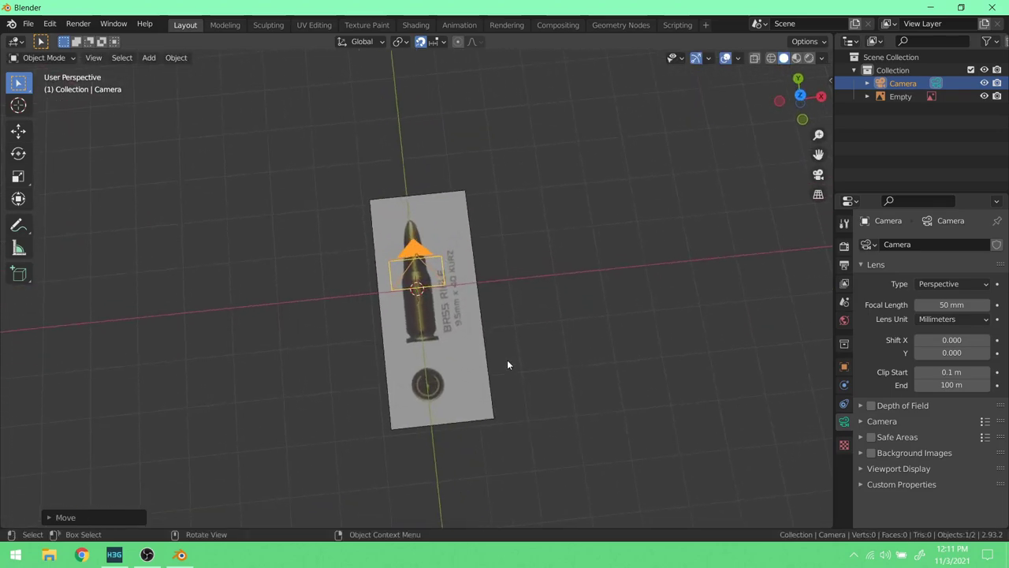
key("KP_7")
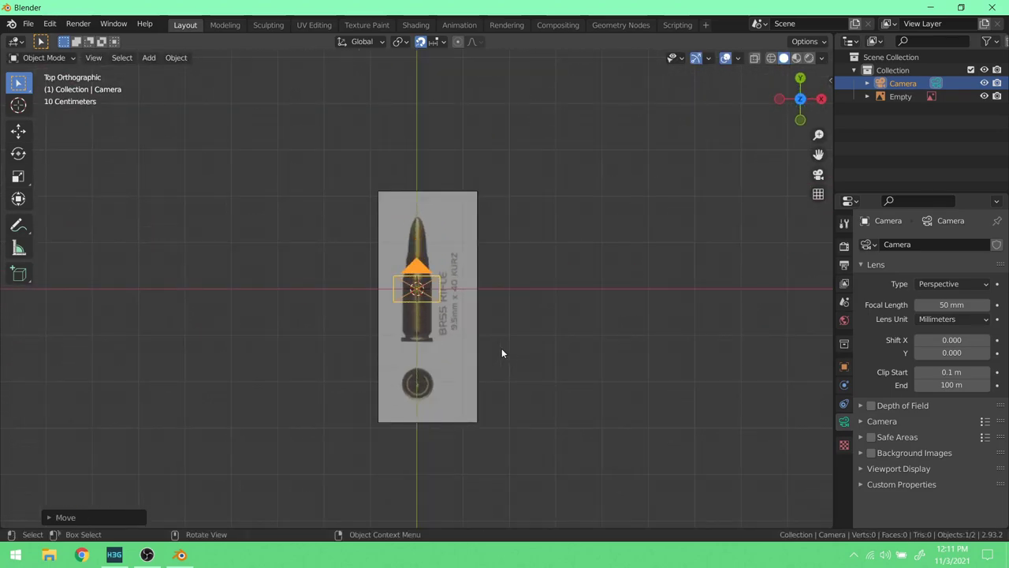
left_click(984, 84)
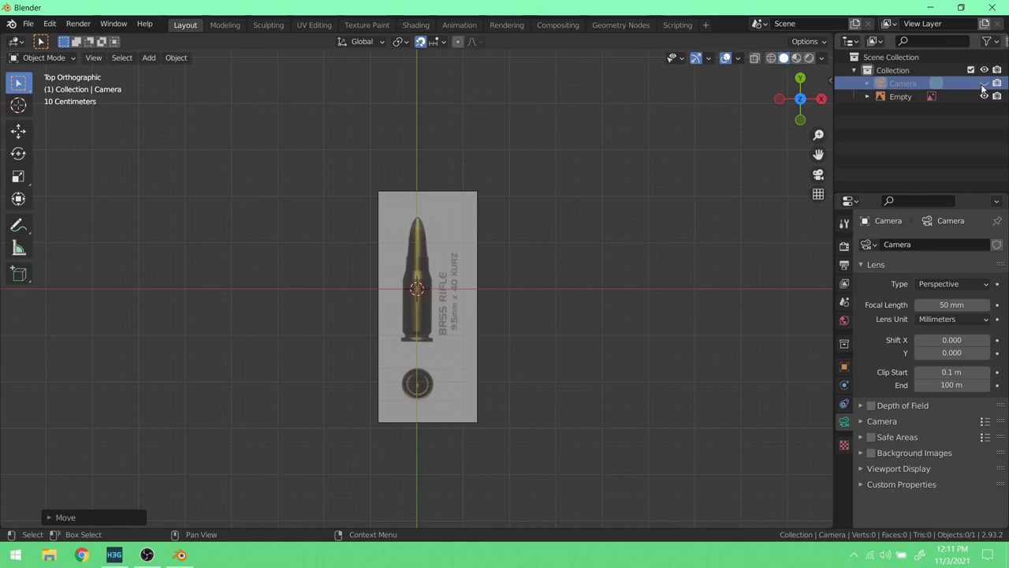
- Add a mesh plane at the origin over the cartridge reference and enter Edit Mode
left_click(145, 59)
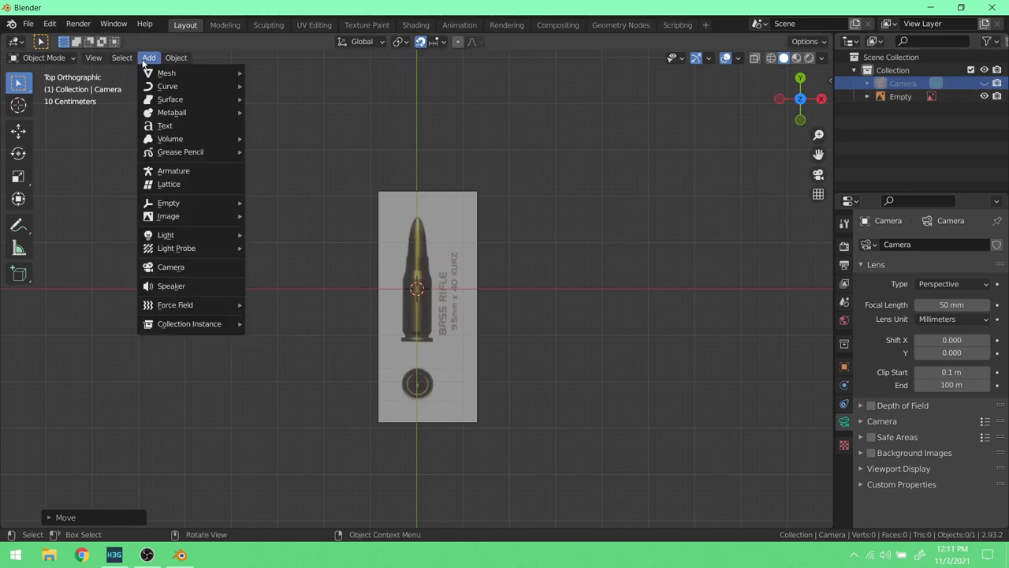
mouse_move(155, 73)
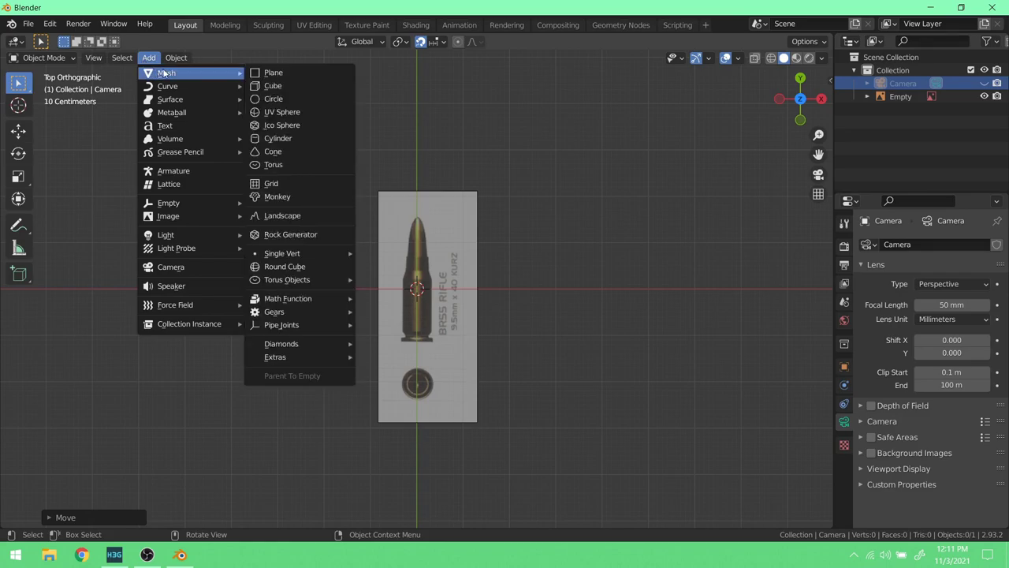
left_click(326, 76)
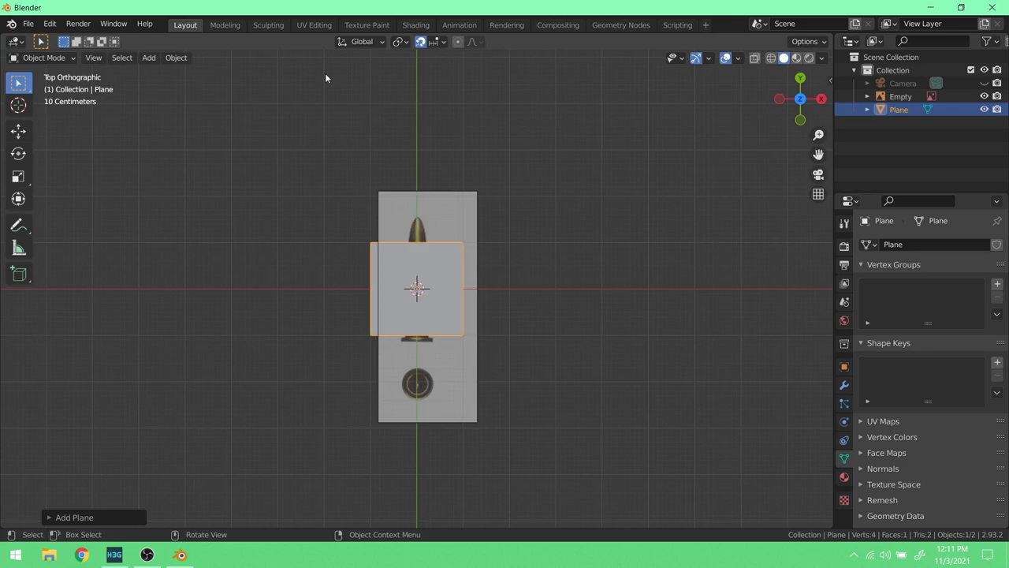
left_click(42, 58)
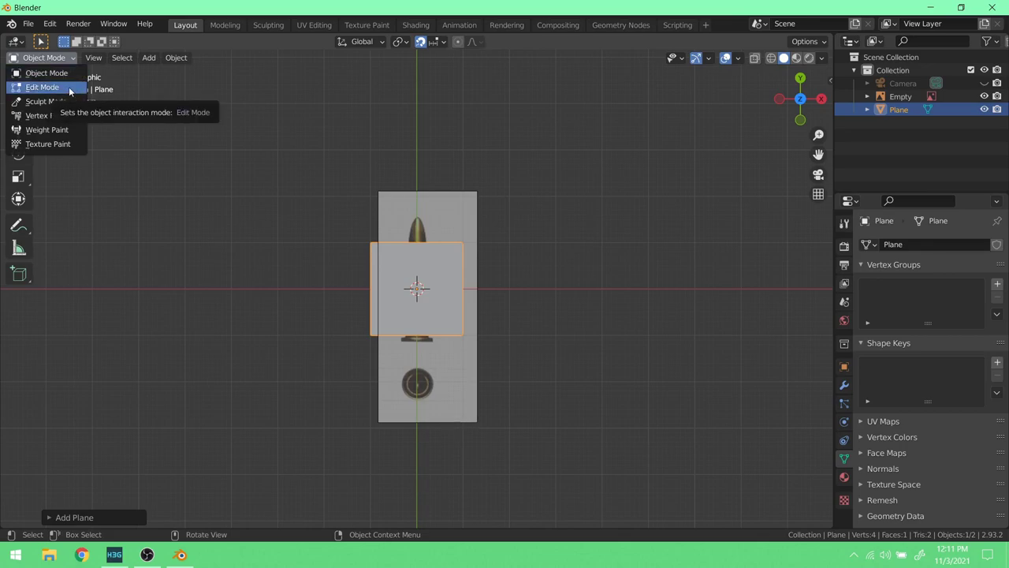
left_click(42, 87)
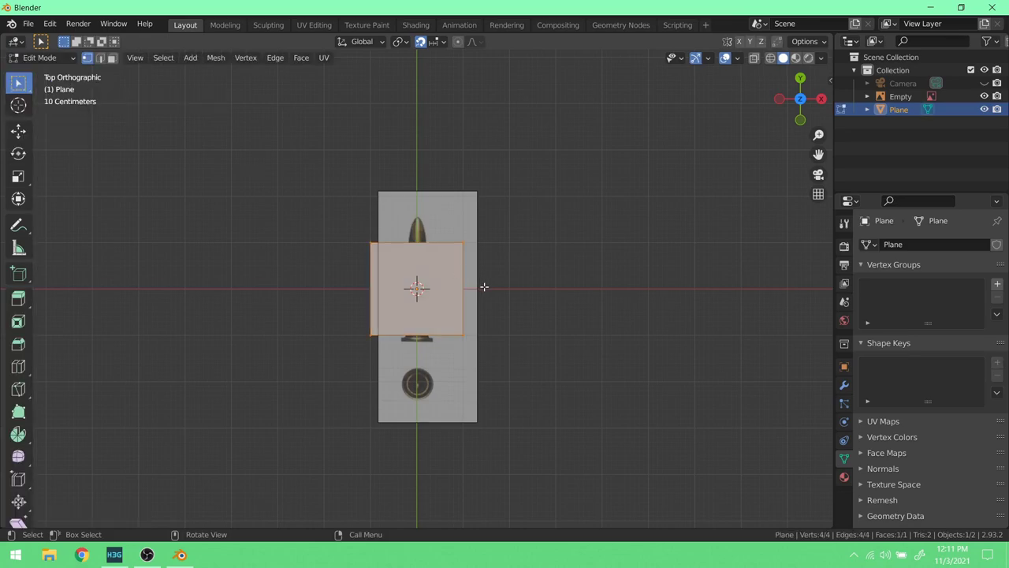
- Loop cut the plane down its vertical centre and delete the outer vertices on its negative X side
scroll(484, 287, "up", 5)
key("ctrl+r")
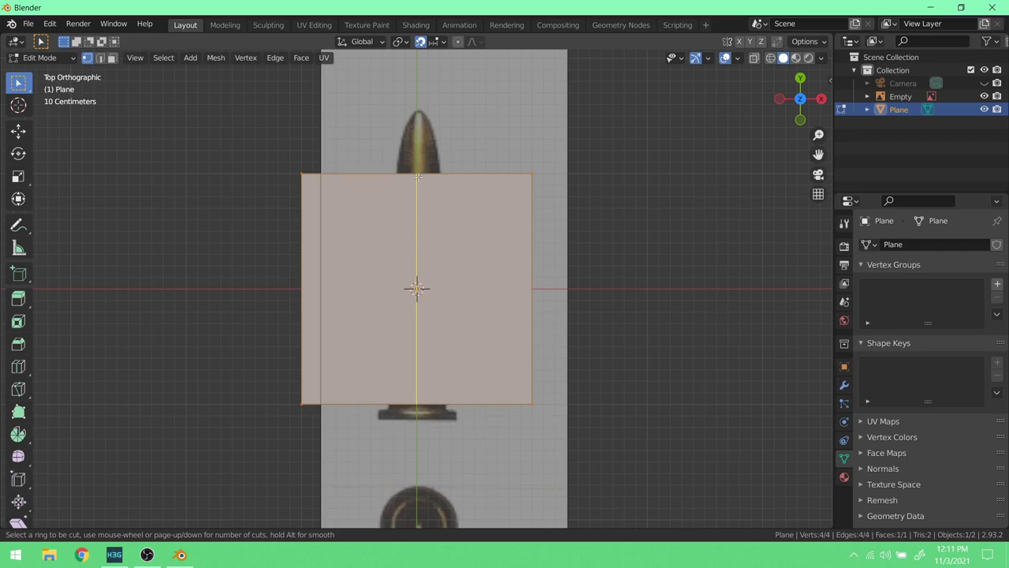
left_click(418, 177)
right_click(418, 177)
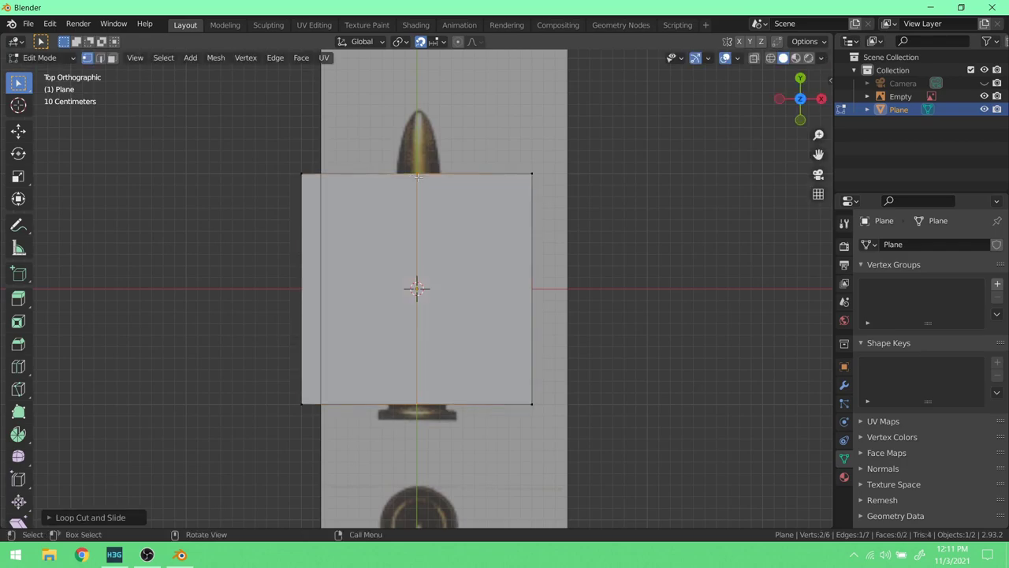
left_click(276, 180)
left_click_drag(307, 160, 300, 417)
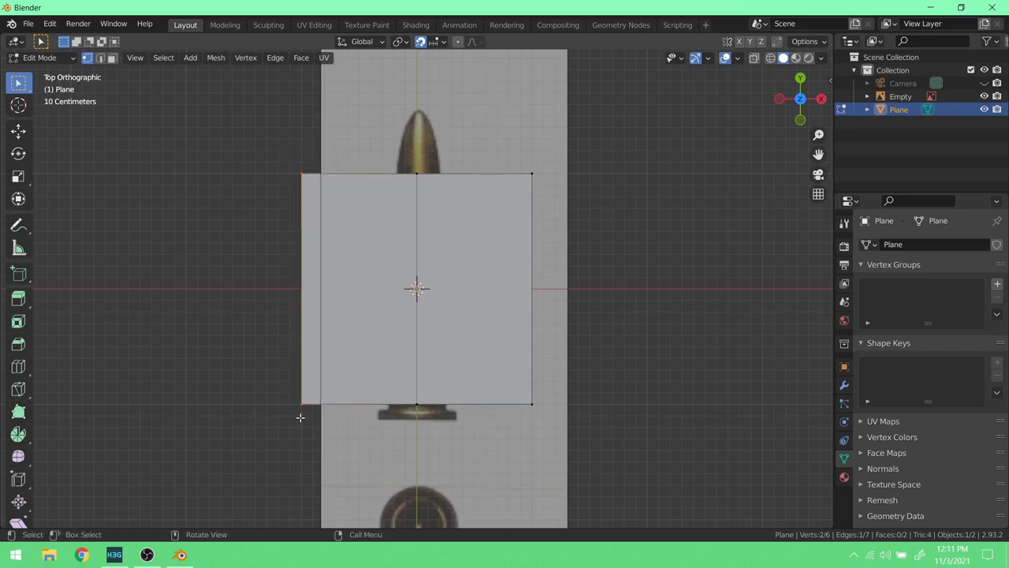
key("x")
left_click(303, 374)
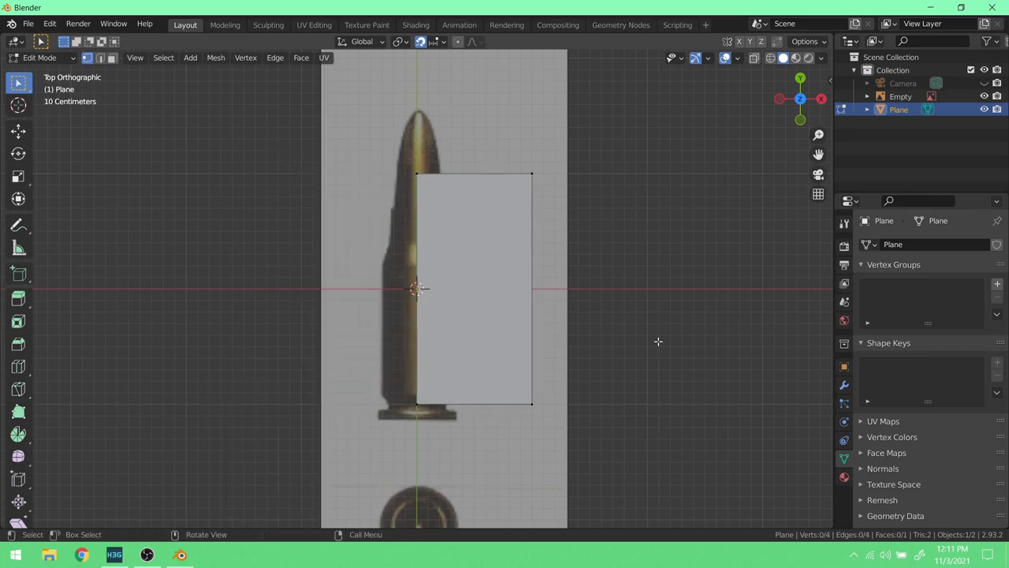
- Add a Mirror modifier on the X axis to the half plane
left_click(845, 385)
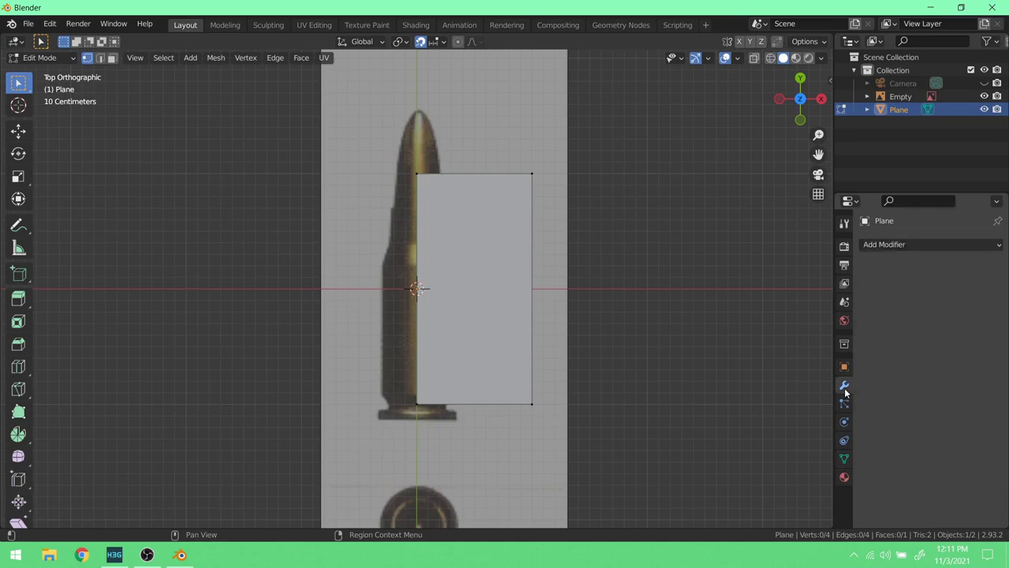
left_click(920, 248)
left_click(743, 395)
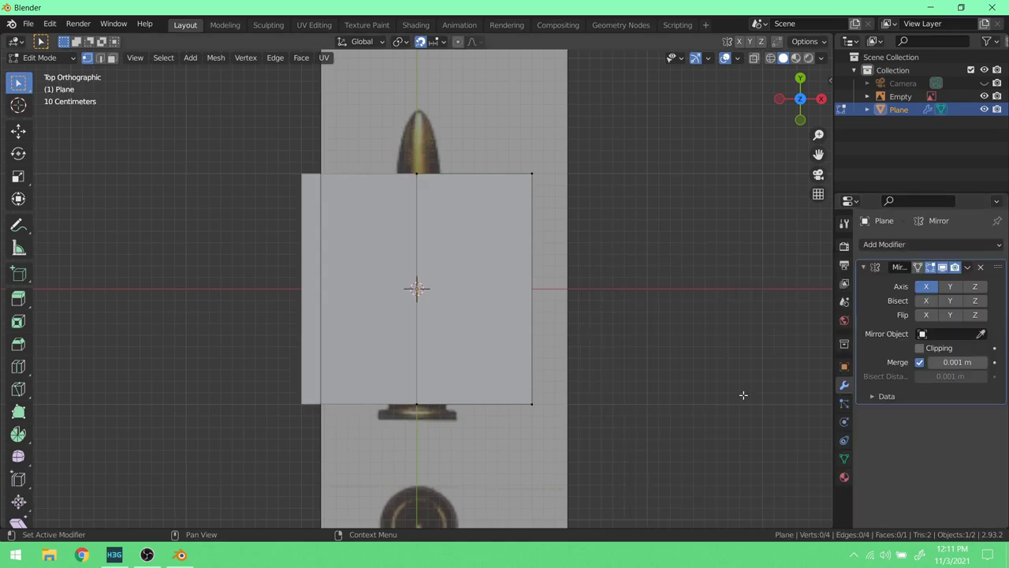
- Switch to wireframe shading and move the plane's outer vertical edge 0.7 m inward along X to match the cartridge case's width
left_click(528, 172)
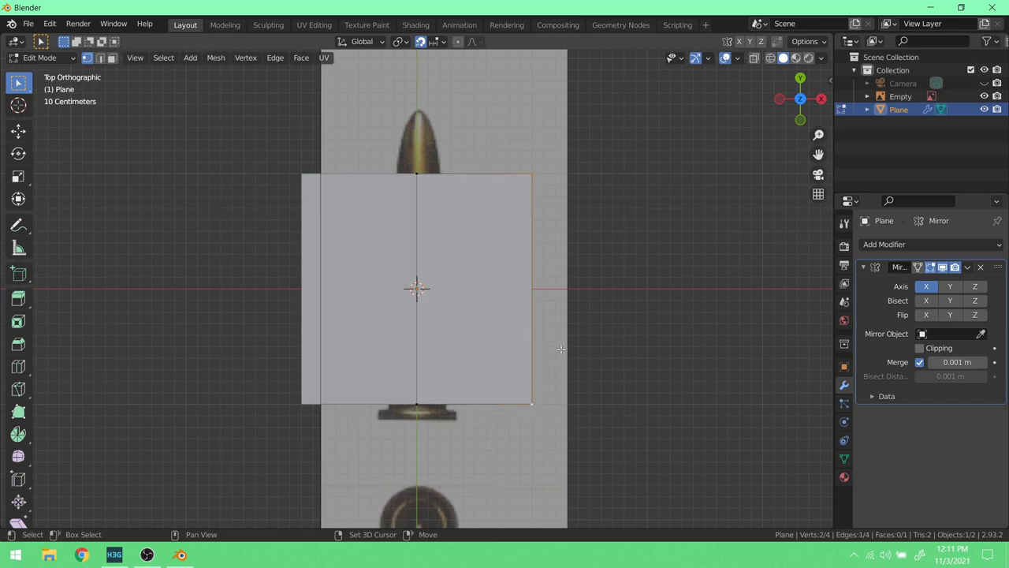
key("g")
key("x")
key("Escape")
left_click(771, 59)
key("g")
key("x")
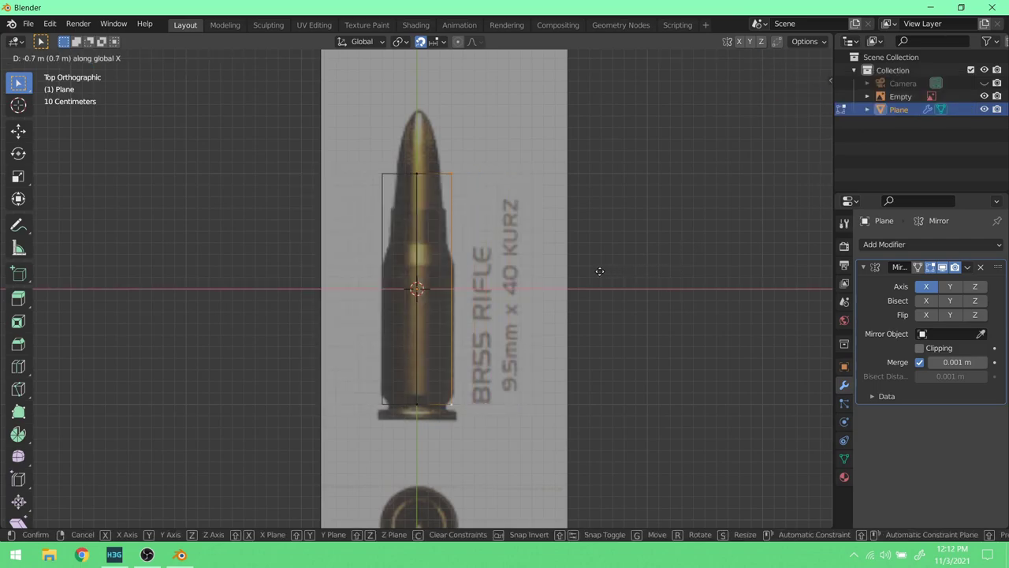
left_click(599, 273)
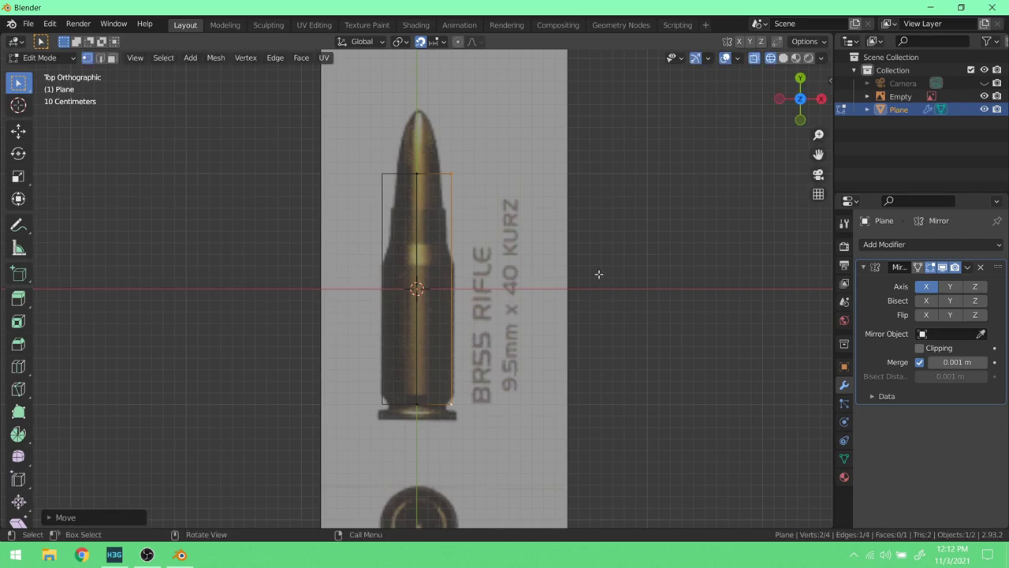
- Lower the plane's upper edge along Y to the shoulder of the cartridge case
scroll(529, 302, "up", 3)
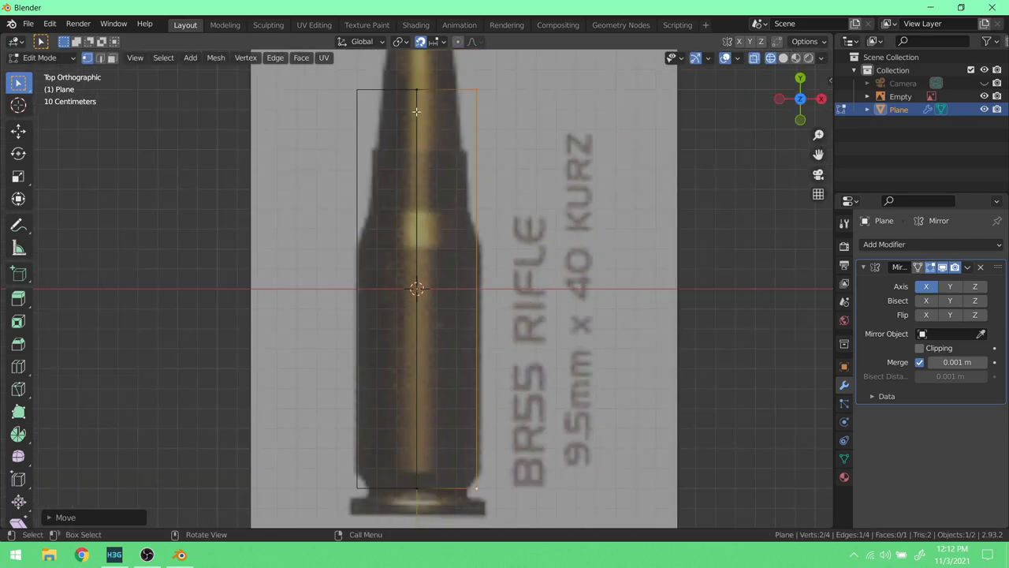
left_click(471, 93)
key("e")
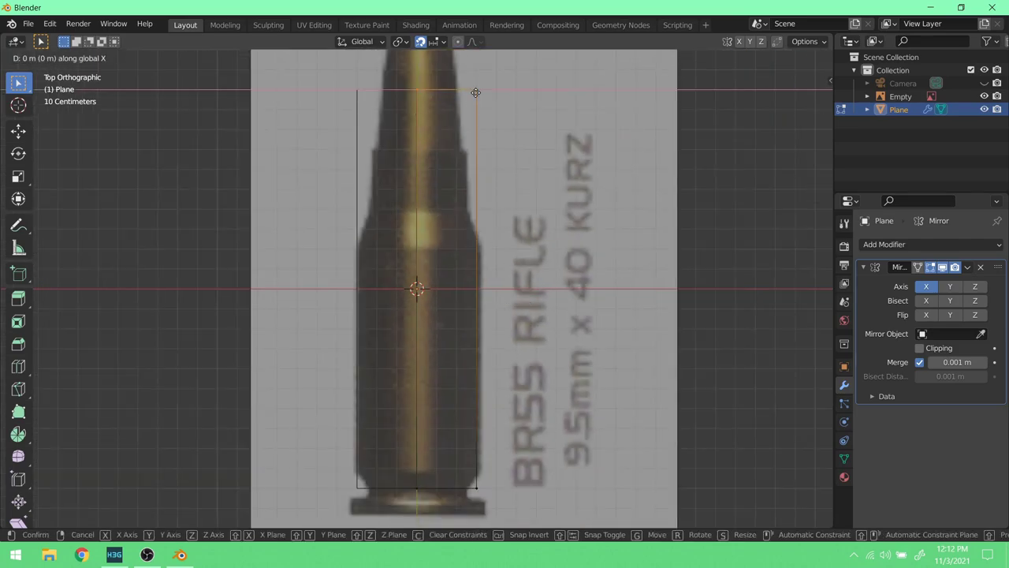
left_click(474, 186)
key("g")
key("y")
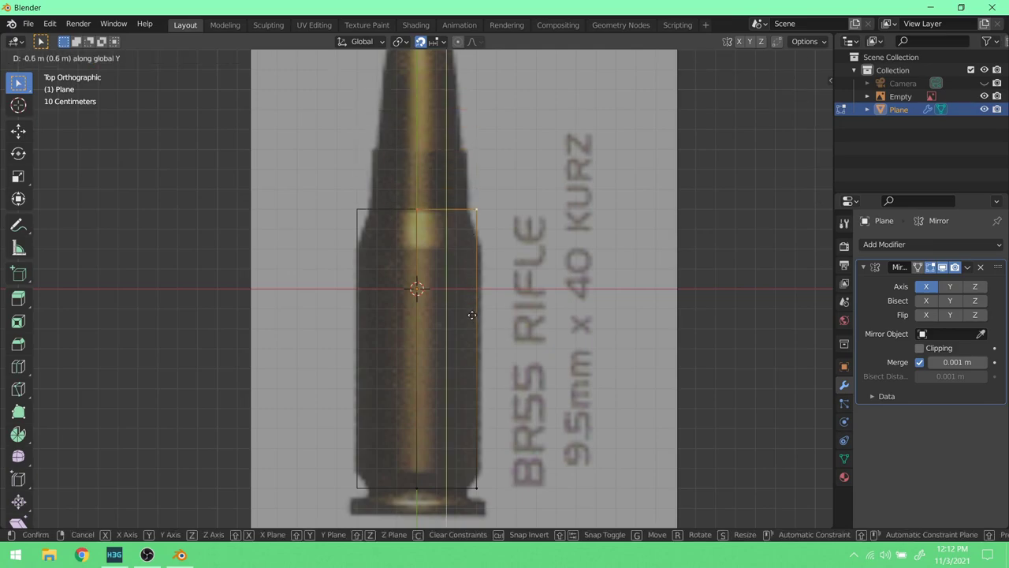
left_click(469, 334)
- Raise the plane's lower edge along Y to where the case begins tapering above the rim
middle_click_drag(470, 504, 483, 382, "shift")
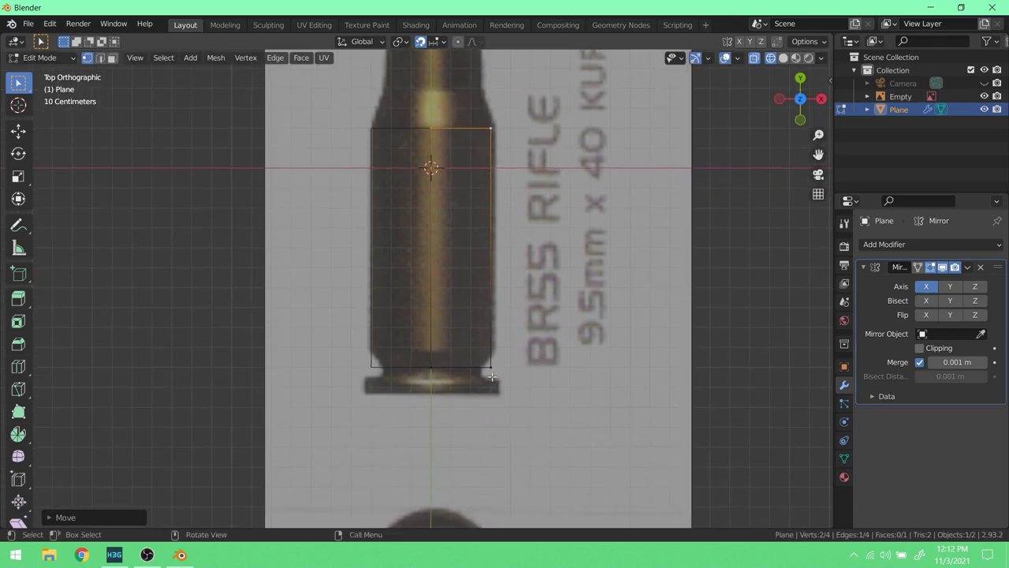
left_click(484, 382)
left_click(431, 367, "shift")
key("g")
key("y")
left_click(536, 332)
scroll(505, 328, "up", 2)
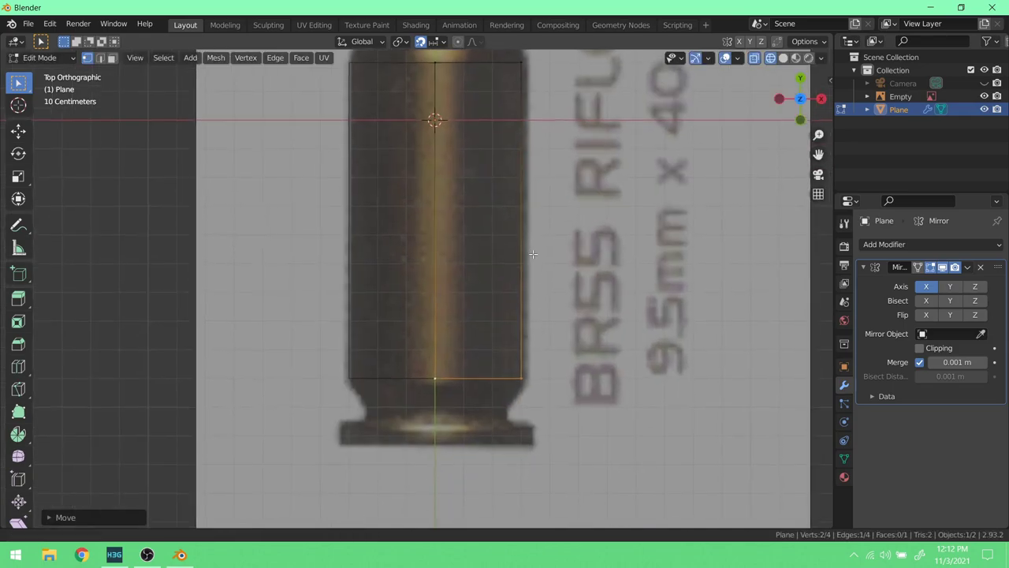
- Extrude the lower edge 0.1 m down and move its outer vertex inward to follow the taper above the rim
scroll(492, 323, "down", 2)
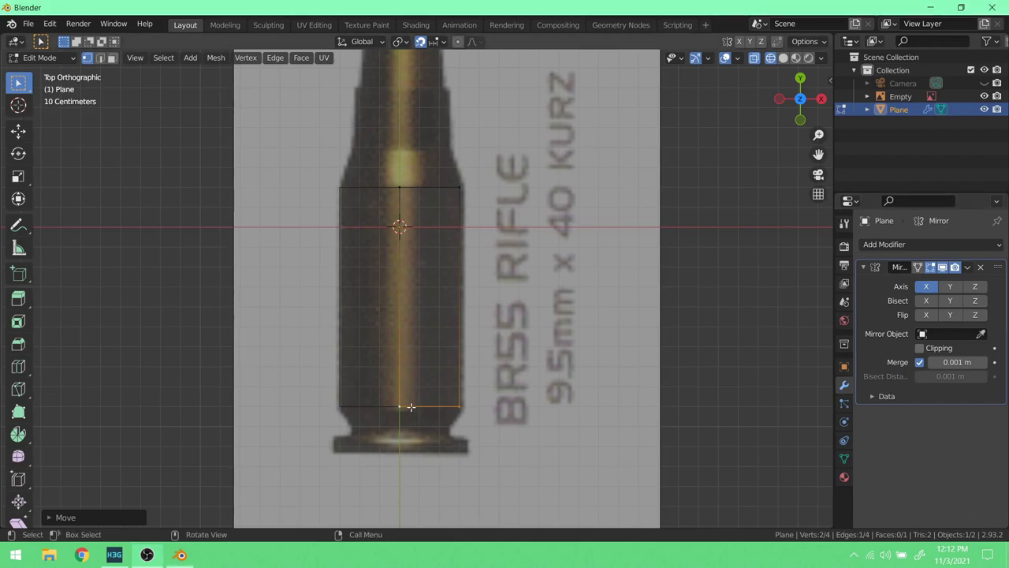
middle_click_drag(487, 408, 485, 252, "shift")
scroll(479, 354, "up", 5)
scroll(485, 252, "down", 2)
key("e")
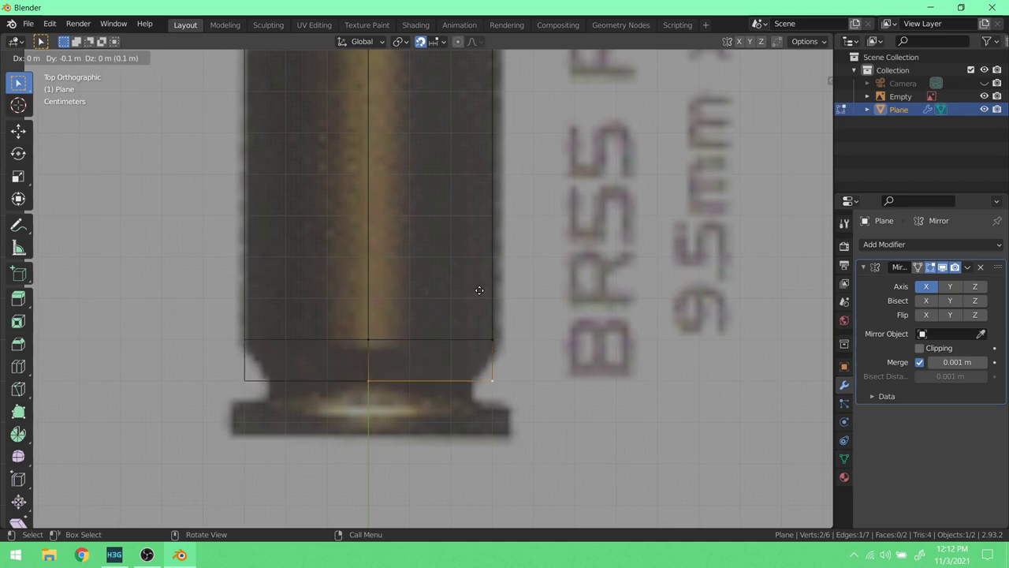
left_click(478, 290)
left_click(488, 382)
key("g")
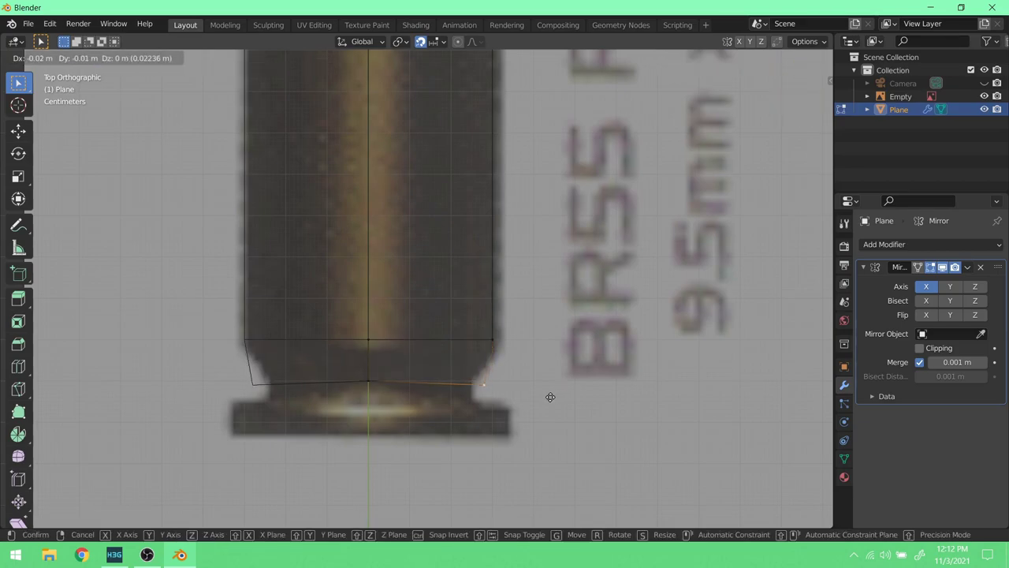
left_click(540, 393)
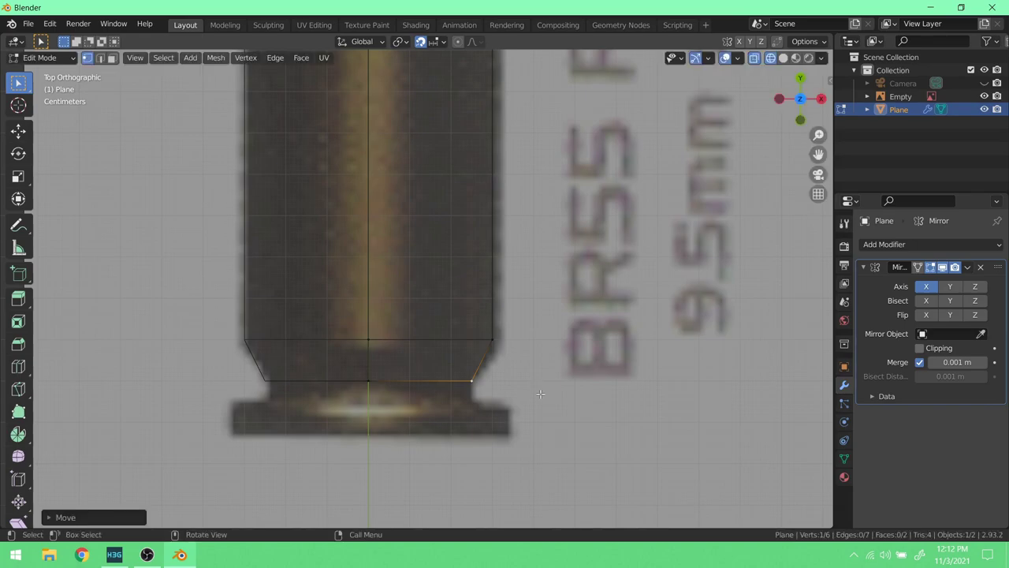
- Extrude the tapered lower edge downward and pull it back up 0.04 m to the top of the rim
left_click(371, 382, "shift")
scroll(495, 345, "down", 1)
key("e")
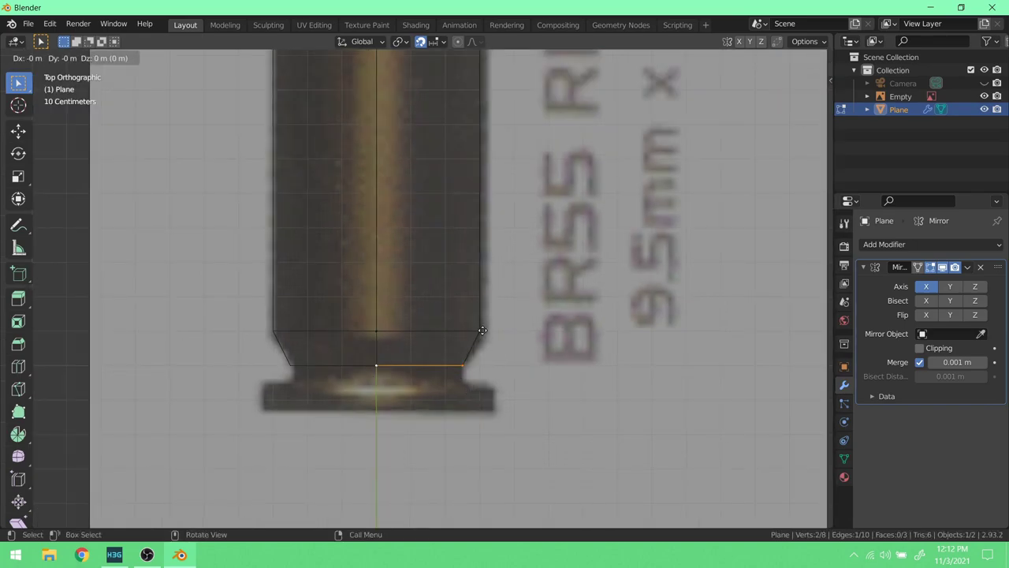
left_click(483, 345)
scroll(504, 422, "up", 3)
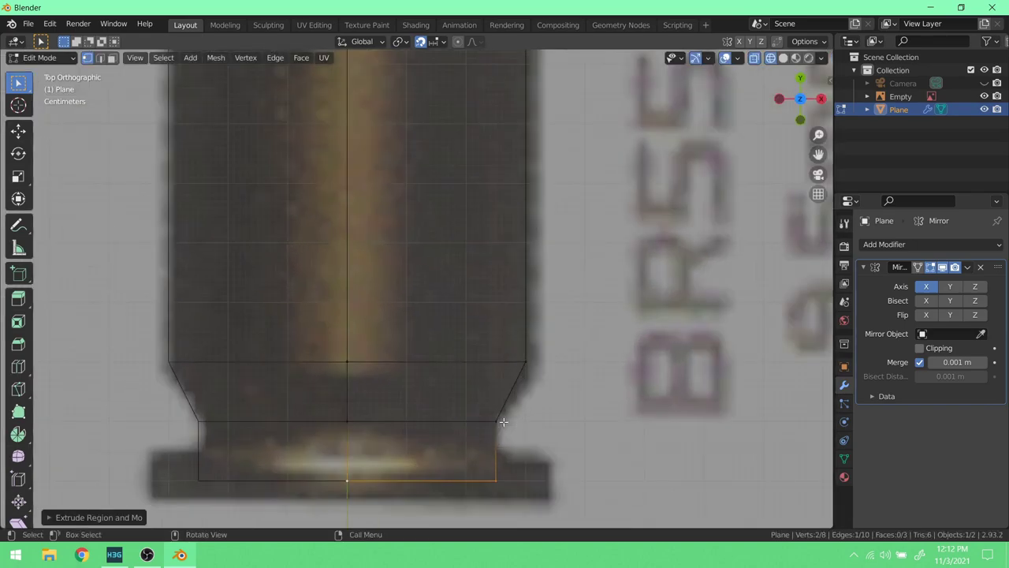
key("g")
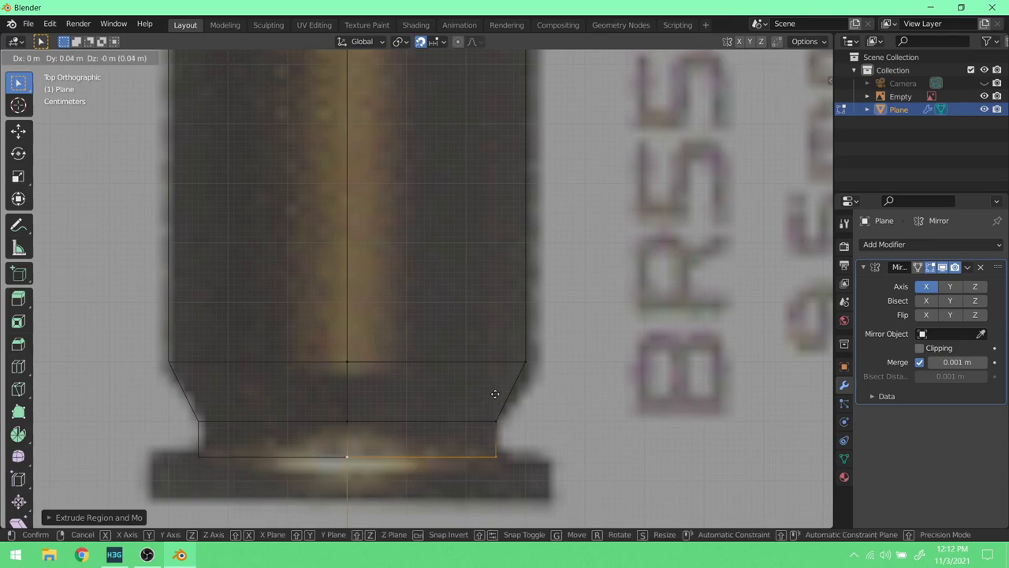
left_click(494, 394)
- Extrude the lower edge 0.07 m down to the base of the cartridge rim
scroll(452, 396, "down", 2)
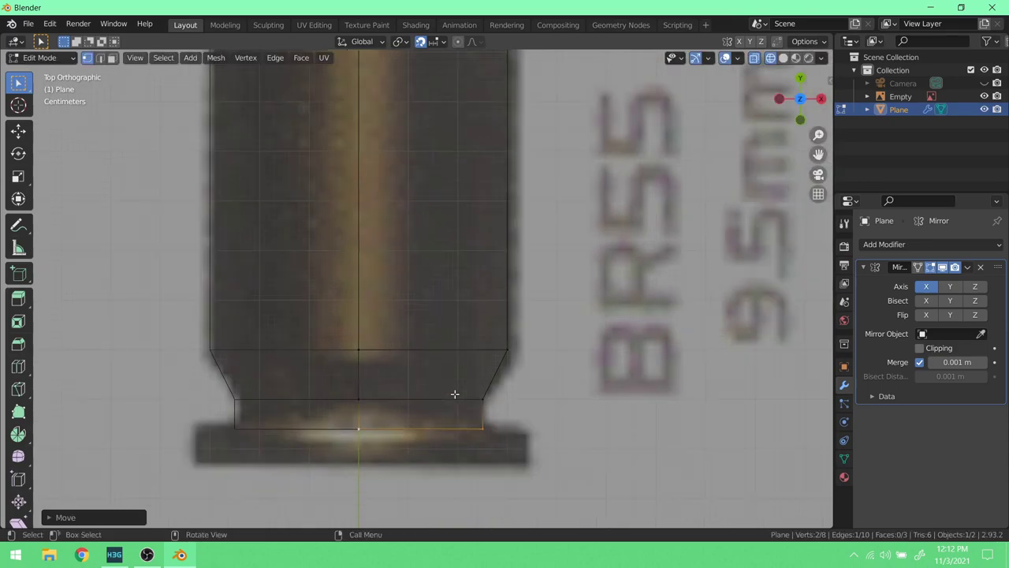
middle_click_drag(466, 371, 497, 338, "shift")
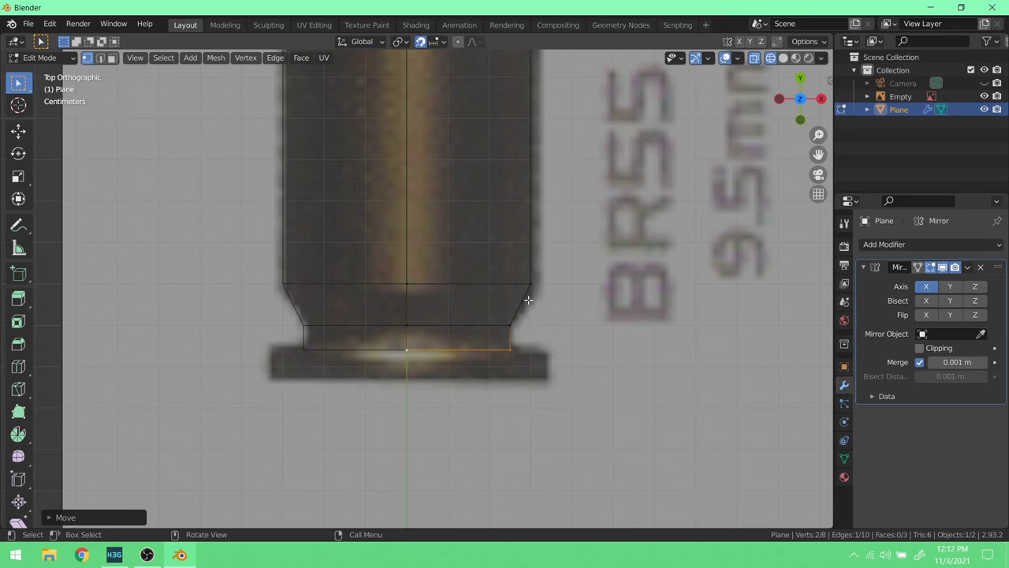
key("e")
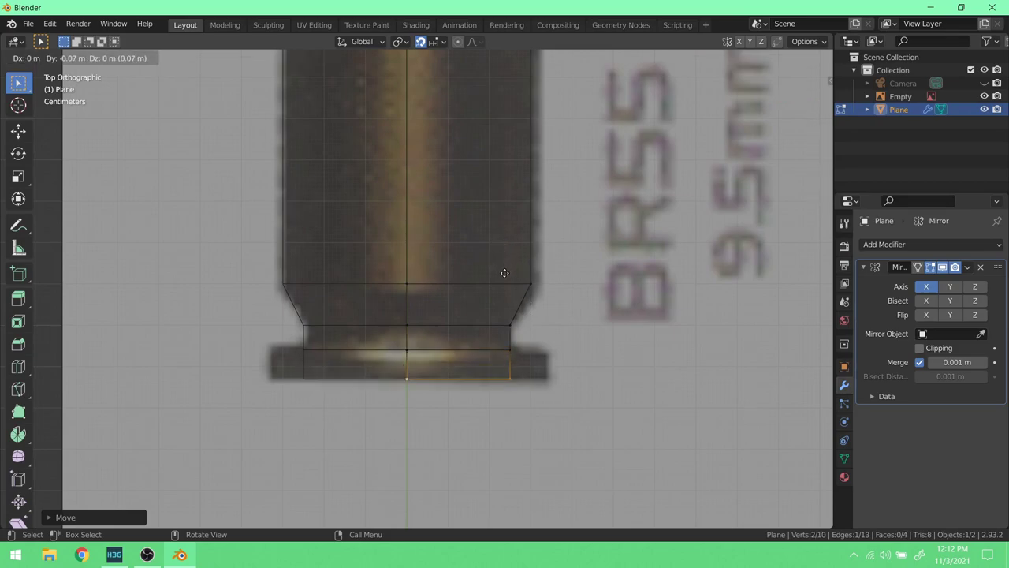
left_click(504, 273)
- Select the outer edge of the lowest section and extrude it outward along X to the side of the cartridge rim
left_click(510, 350, "shift")
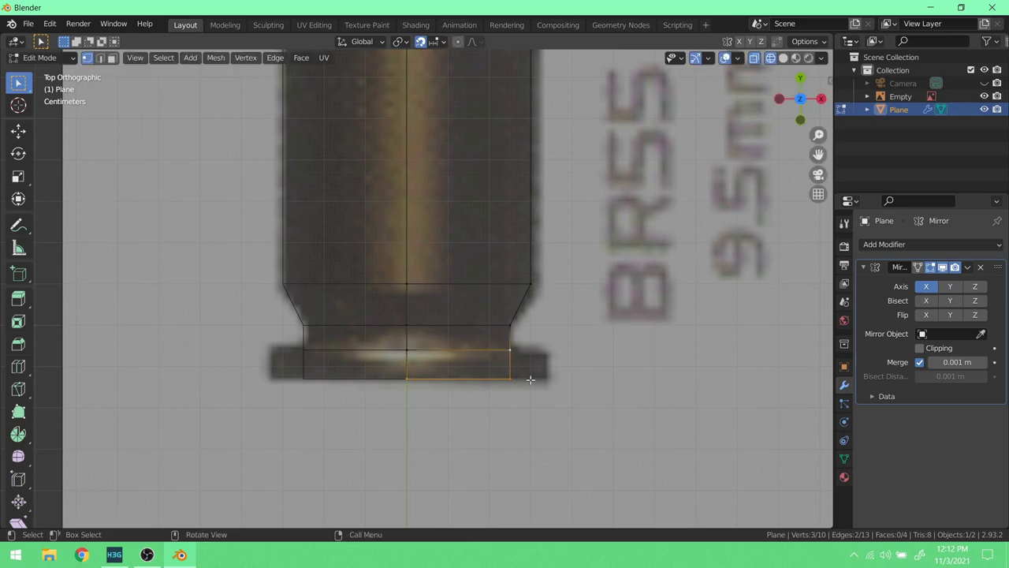
key("ctrl+z")
scroll(533, 383, "up", 4)
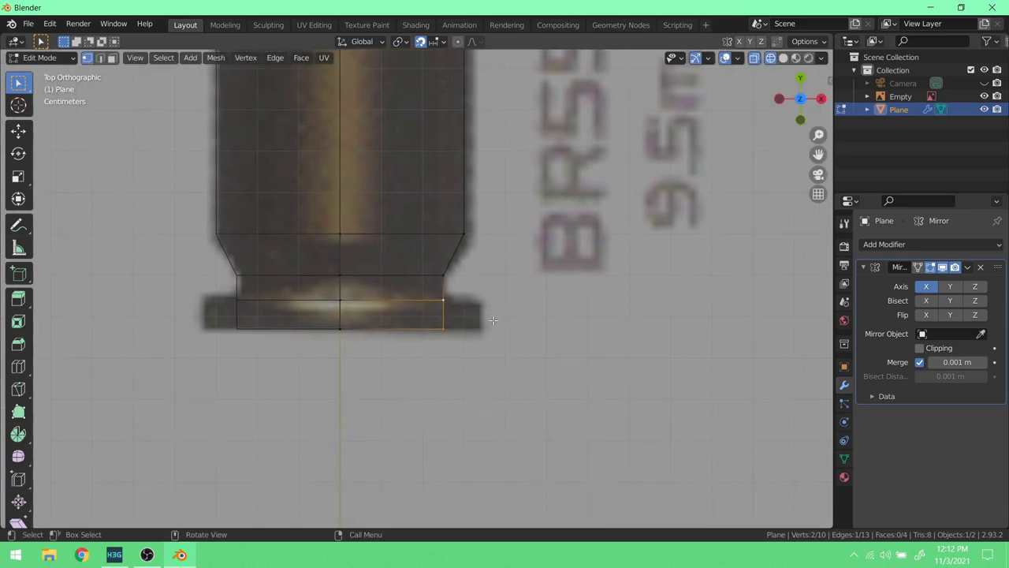
scroll(492, 328, "down", 5)
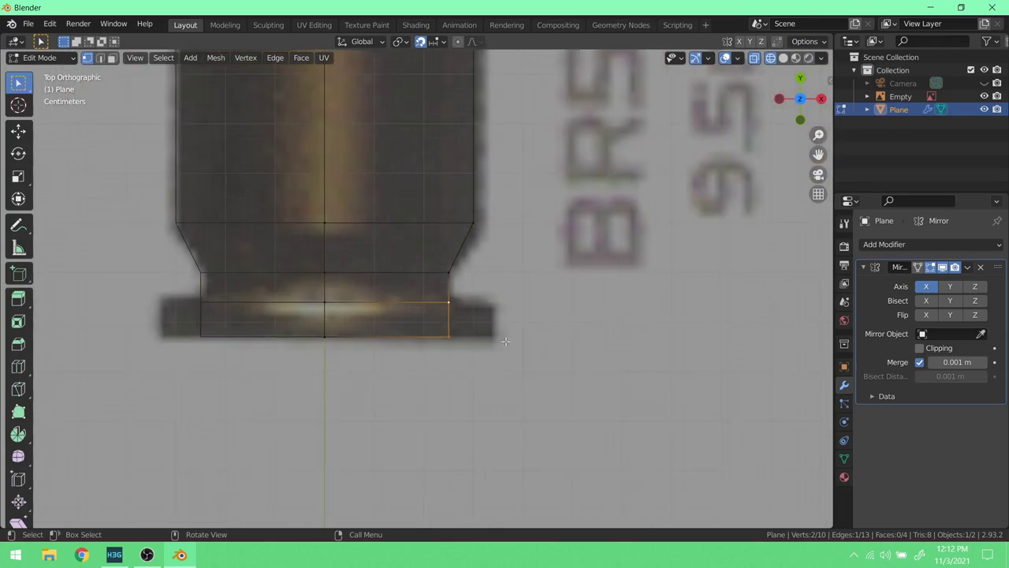
scroll(487, 323, "up", 3)
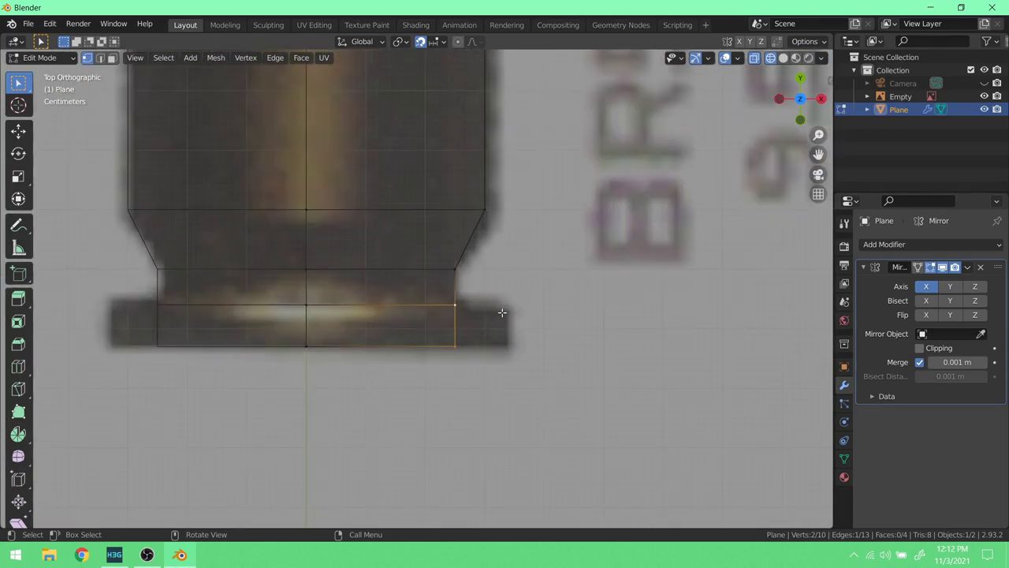
key("e")
key("x")
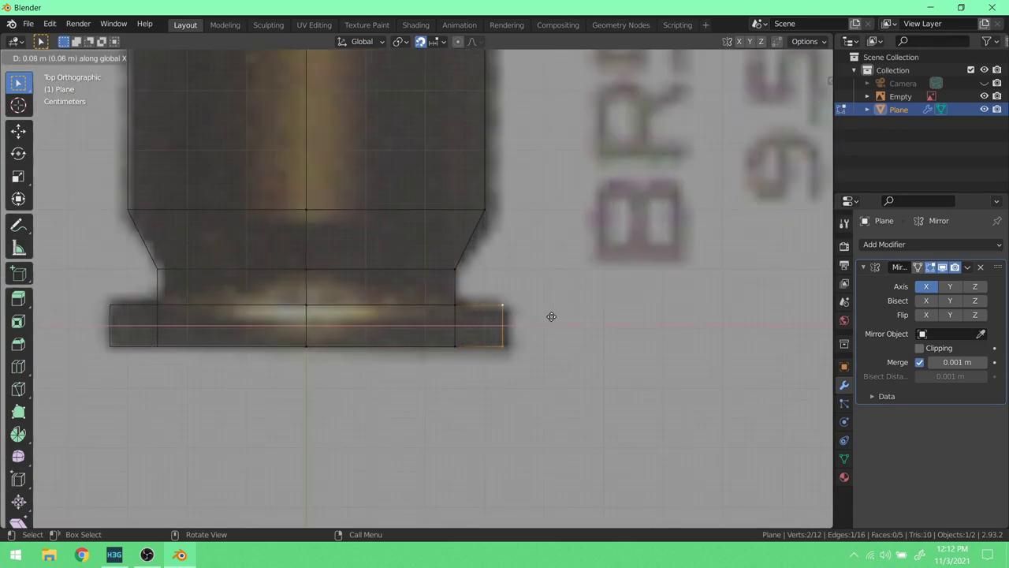
left_click(552, 316)
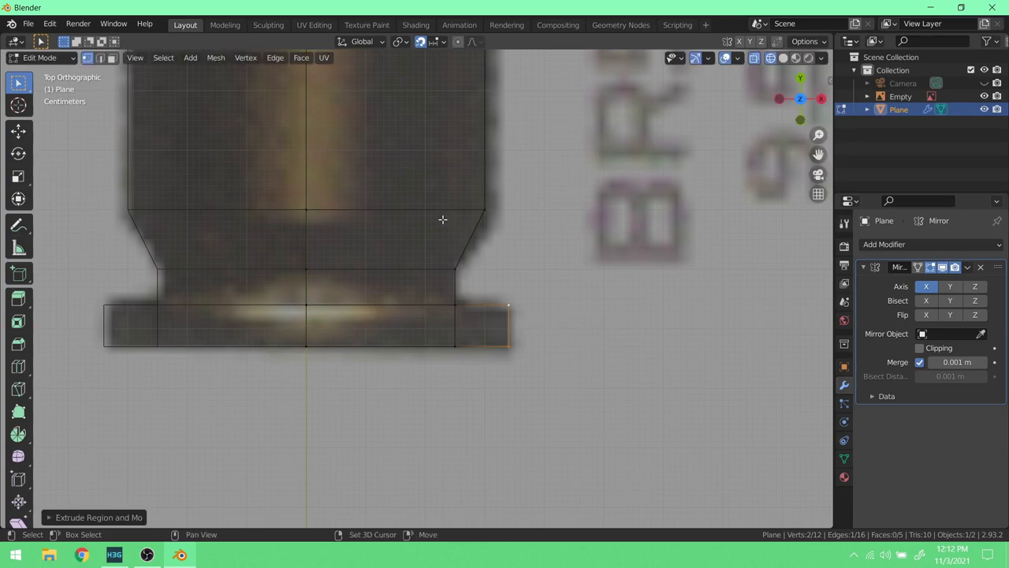
- Extrude the case's upper edge upward along Y to the top of the shoulder and move its outer vertex inward to the neck
middle_click_drag(444, 220, 442, 360, "shift")
scroll(476, 360, "down", 4)
scroll(428, 313, "up", 8, "shift")
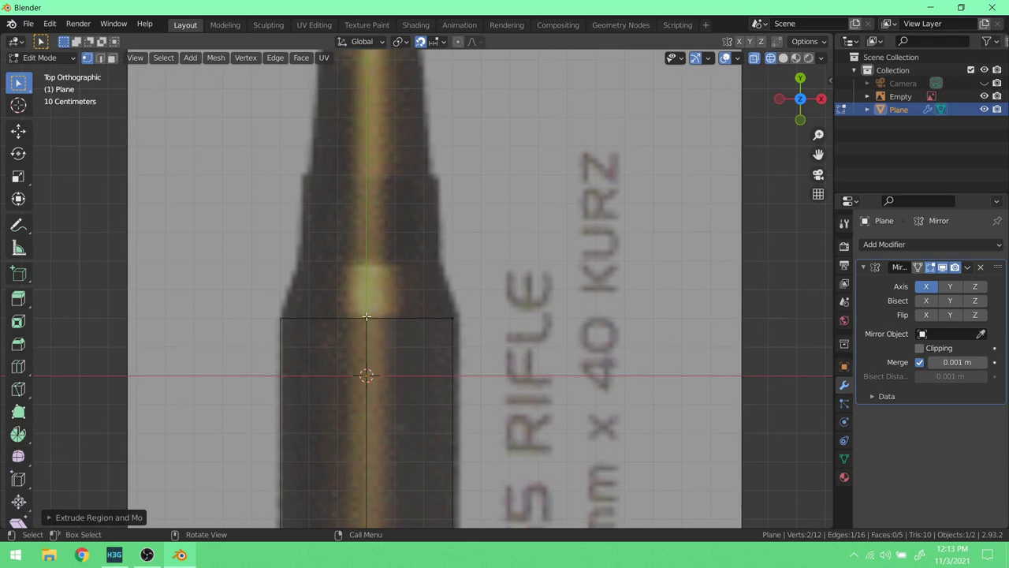
left_click(365, 369)
left_click(367, 370, "shift")
scroll(450, 314, "up", 2)
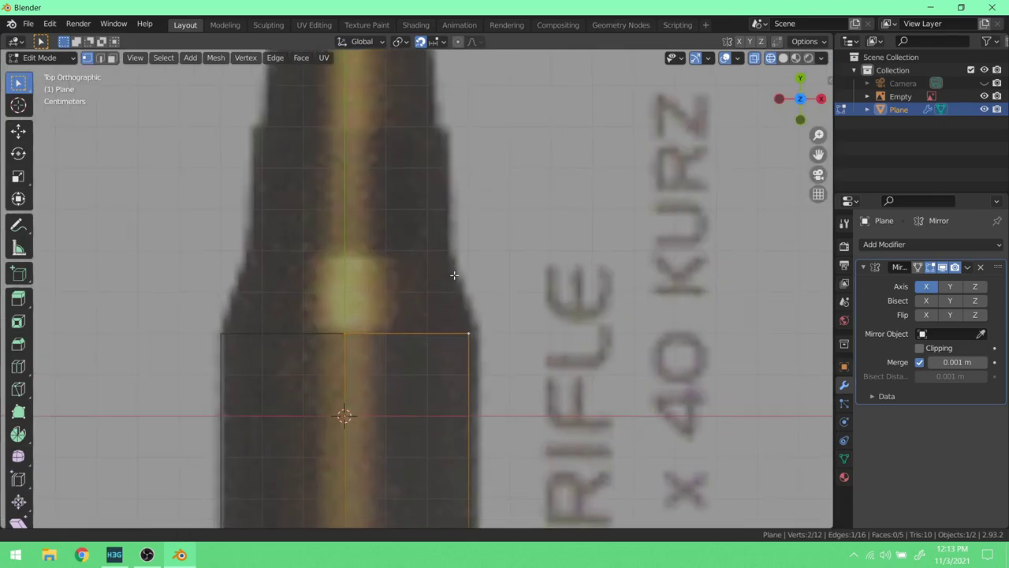
middle_click_drag(446, 265, 462, 310, "shift")
key("e")
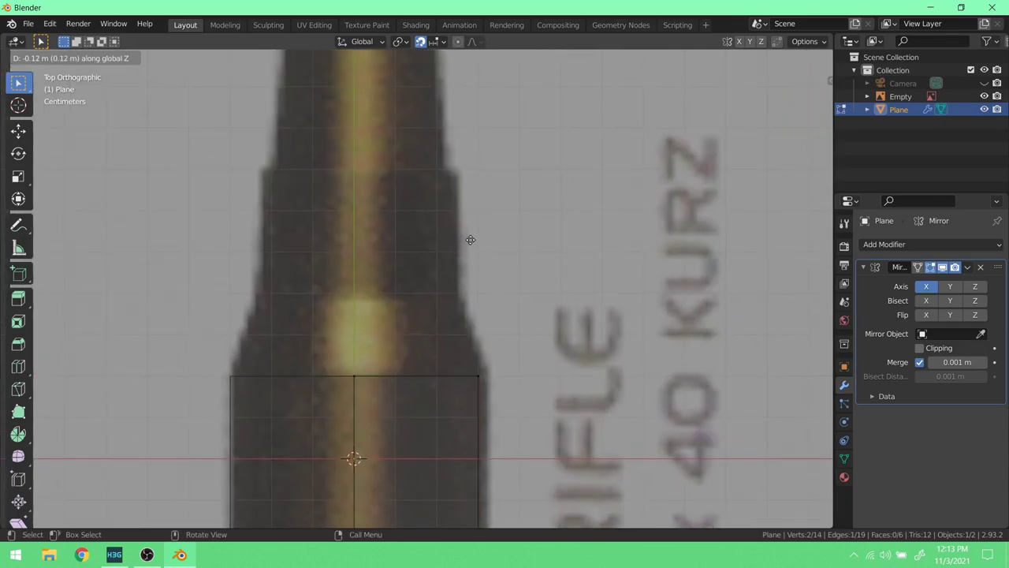
left_click(476, 252)
key("g")
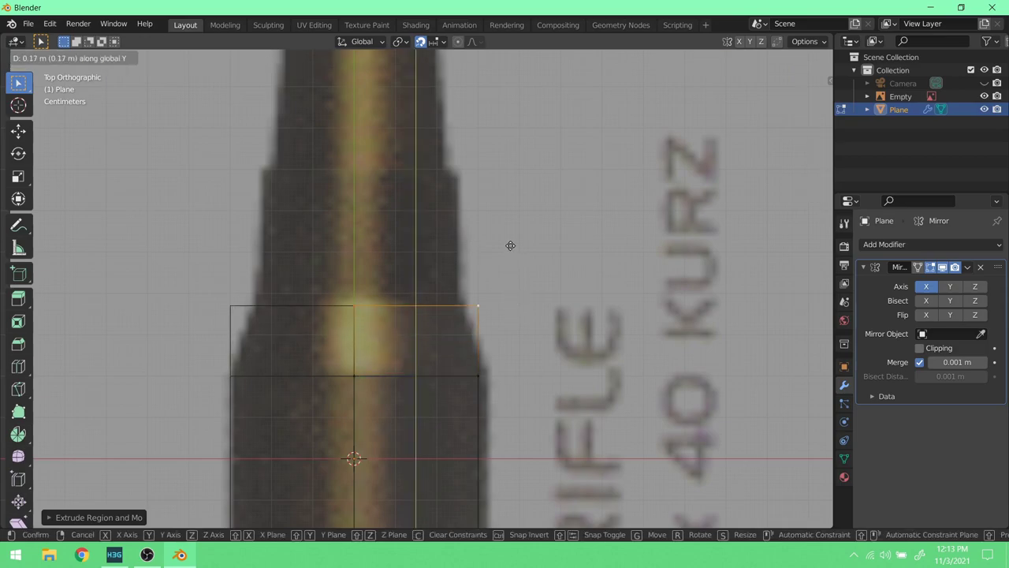
left_click(500, 291)
key("g")
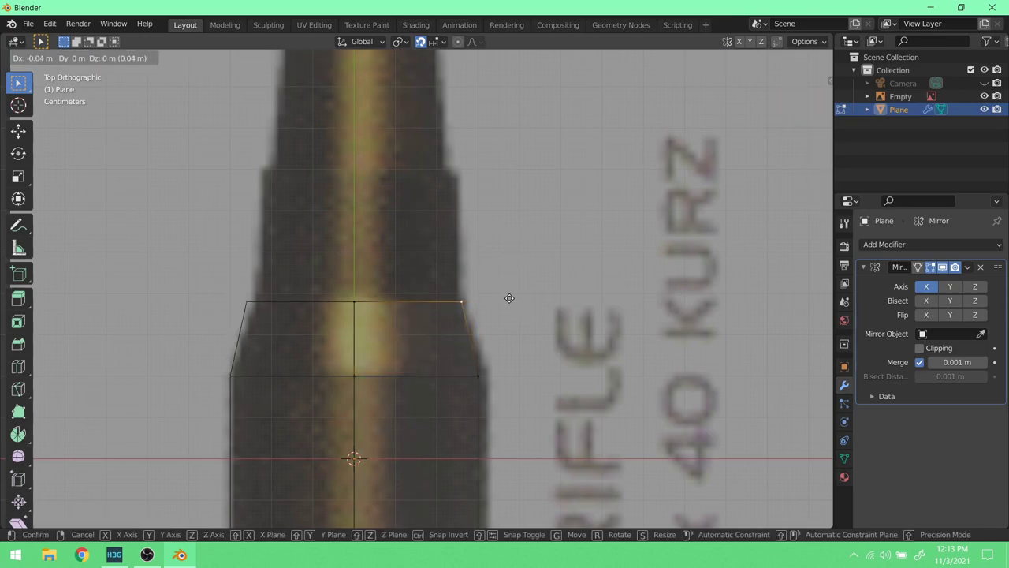
left_click(505, 298)
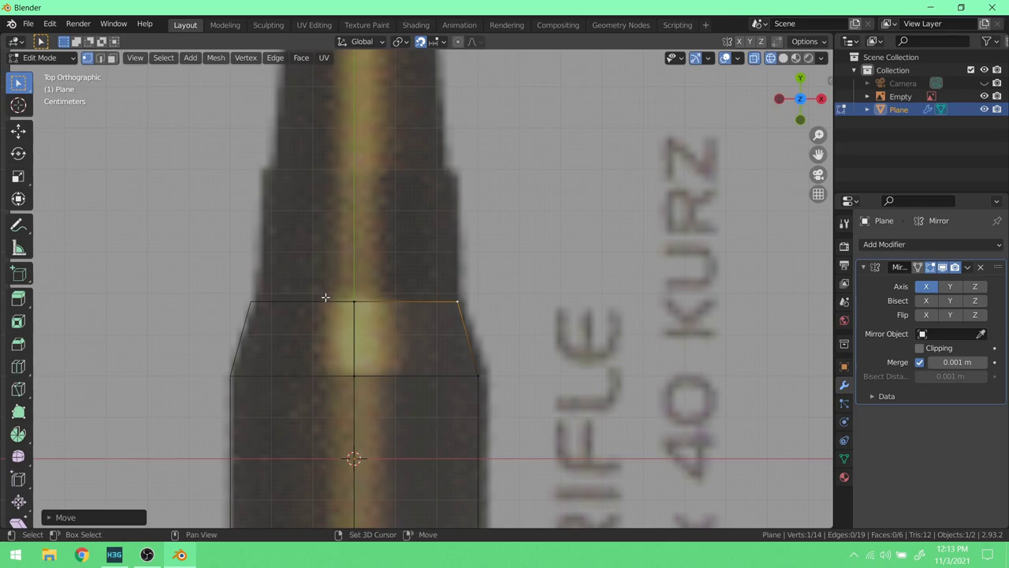
- Extrude the shoulder's upper edge straight up to the mouth of the case where the bullet begins
middle_click_drag(402, 275, 402, 385, "shift")
key("e")
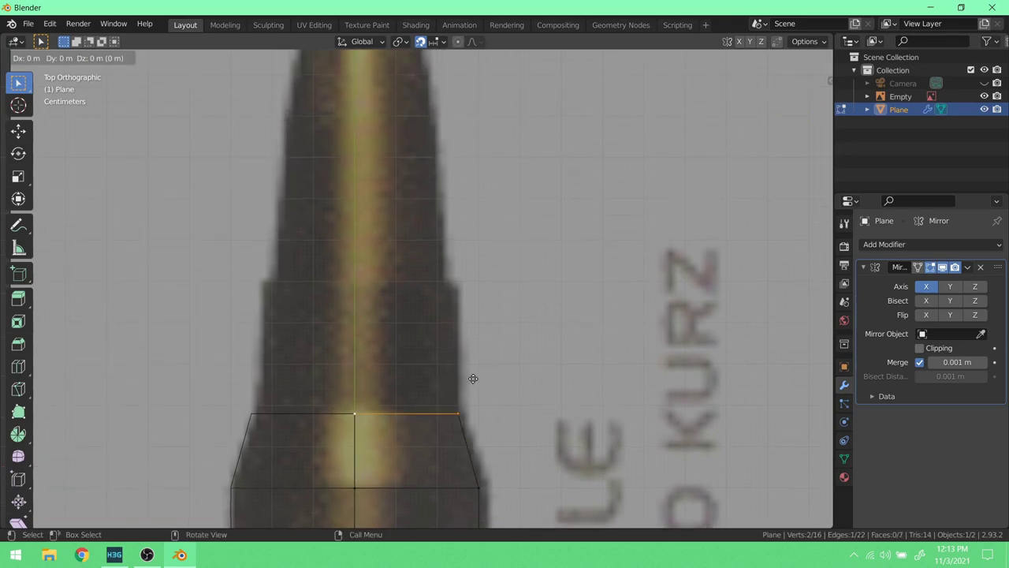
left_click(474, 254)
scroll(482, 341, "down", 6)
scroll(478, 311, "up", 5)
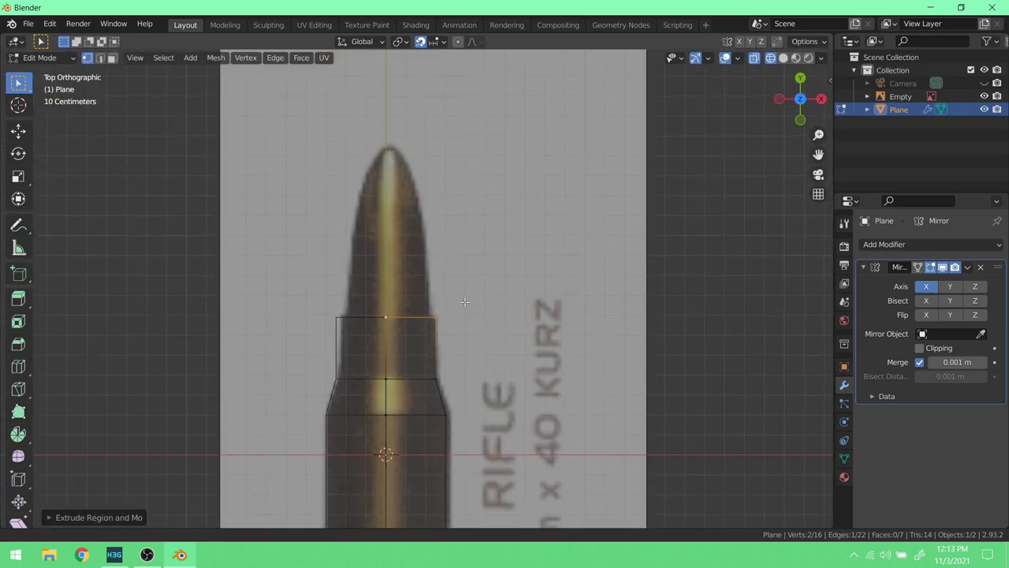
scroll(478, 310, "down", 6)
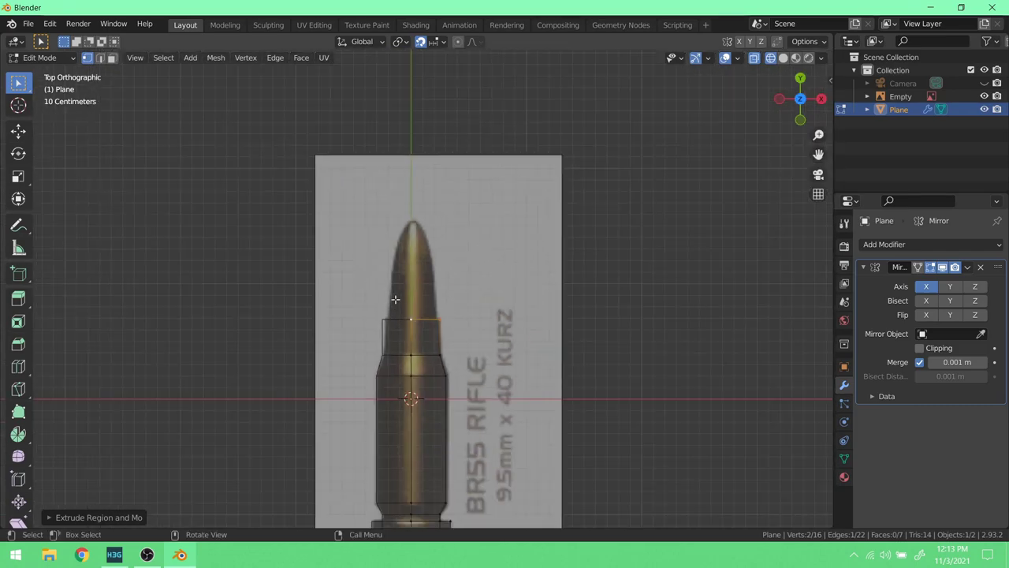
- Extrude the case mouth's edge upward along Y to just above the bullet's tip
scroll(444, 255, "up", 5)
mouse_move(481, 265)
middle_mouse_down("shift")
mouse_move(487, 162)
mouse_move(476, 246)
middle_mouse_up("shift")
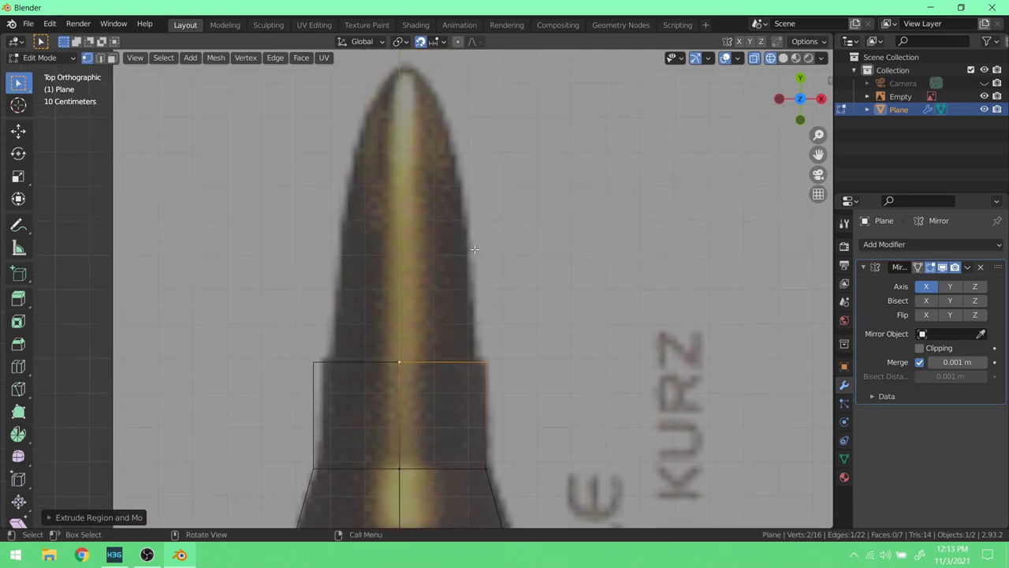
key("e")
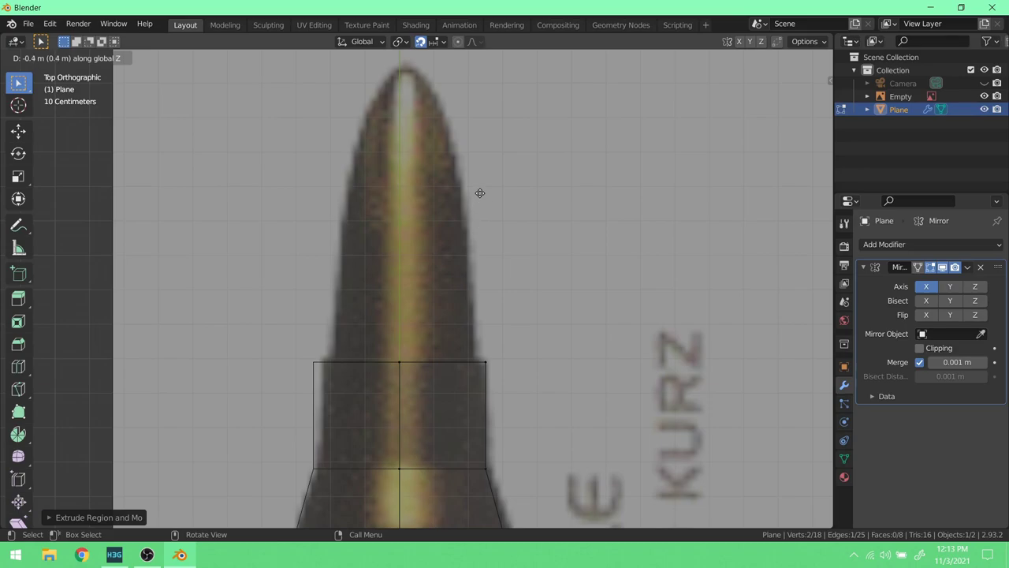
right_click(480, 177)
key("e")
key("y")
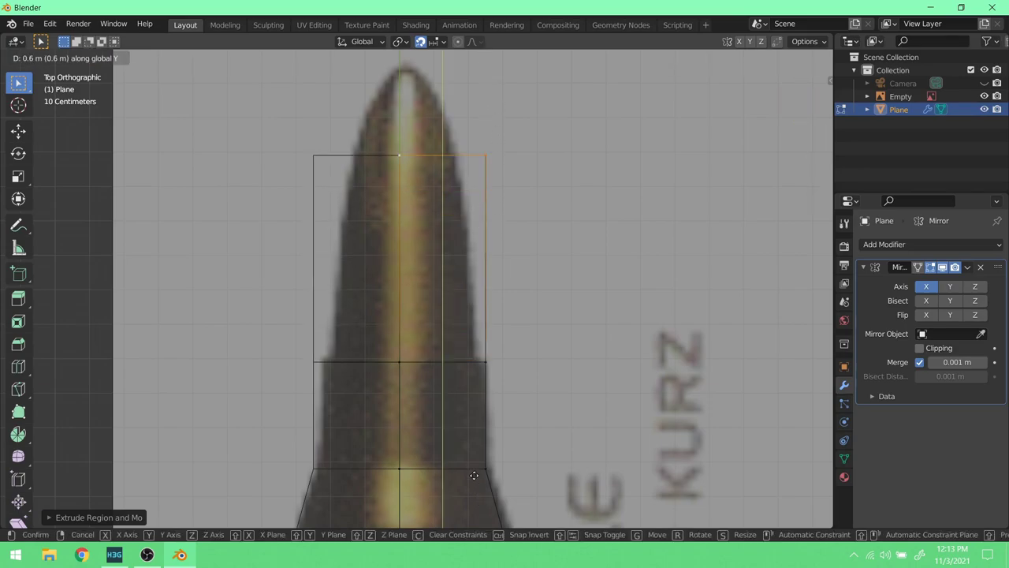
left_click(462, 311)
middle_click_drag(462, 310, 475, 399, "shift")
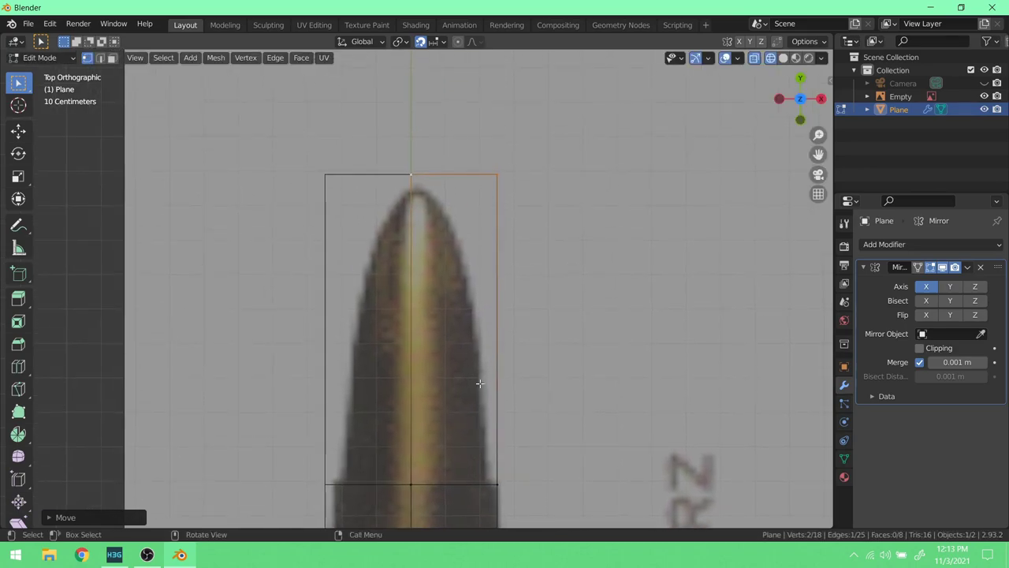
key("g")
key("z")
right_click(504, 325)
key("g")
key("z")
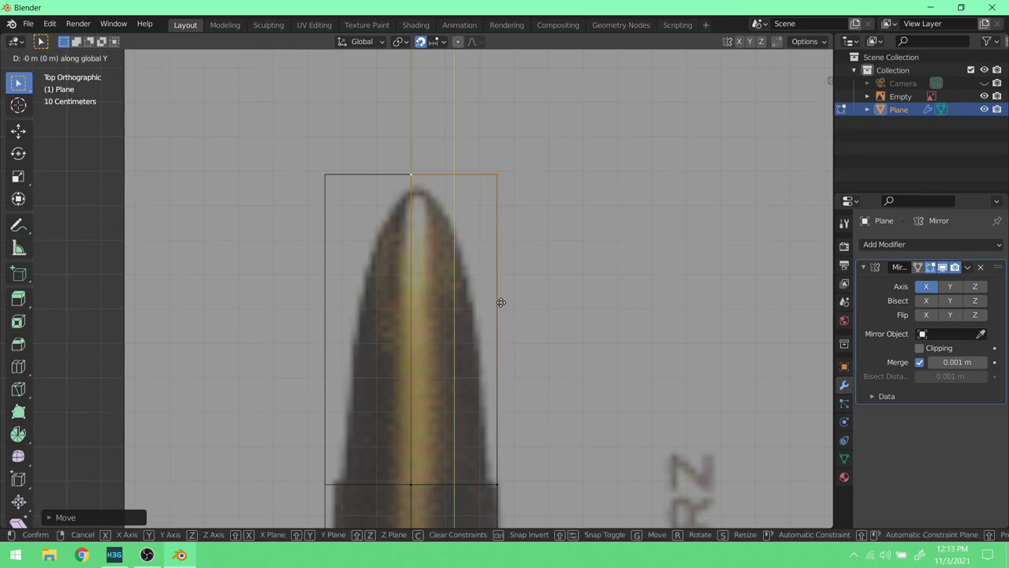
right_click(492, 349)
- Turn off snapping and lower the top edge about 0.048 m along Y onto the bullet's tip
middle_click_drag(492, 349, 489, 411, "shift")
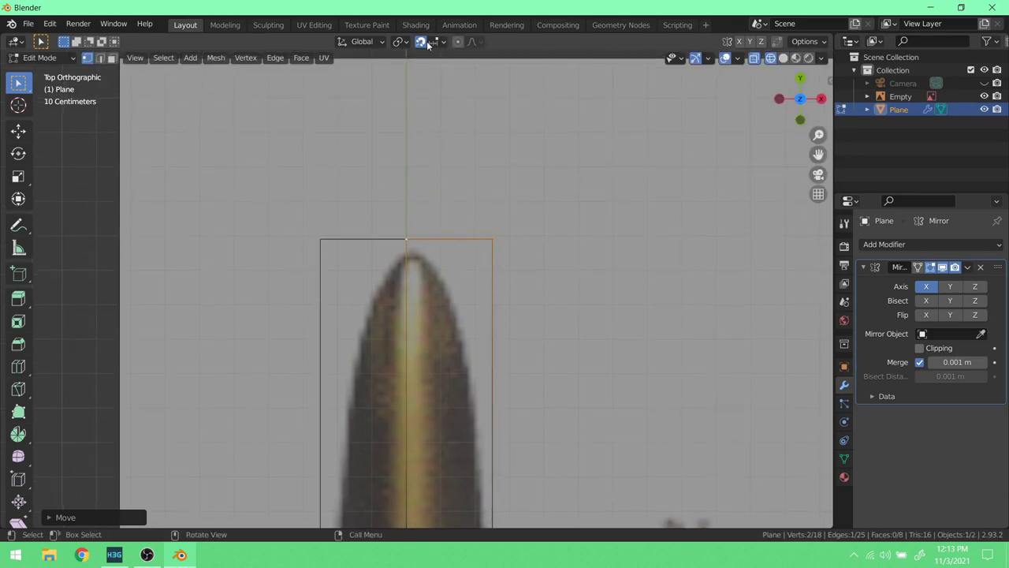
scroll(572, 277, "up", 4)
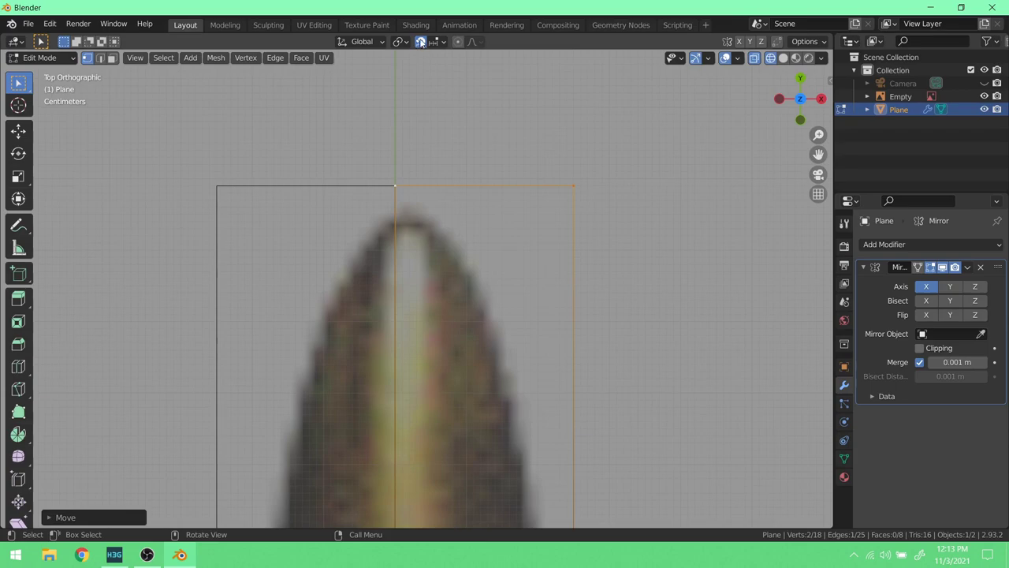
key("g")
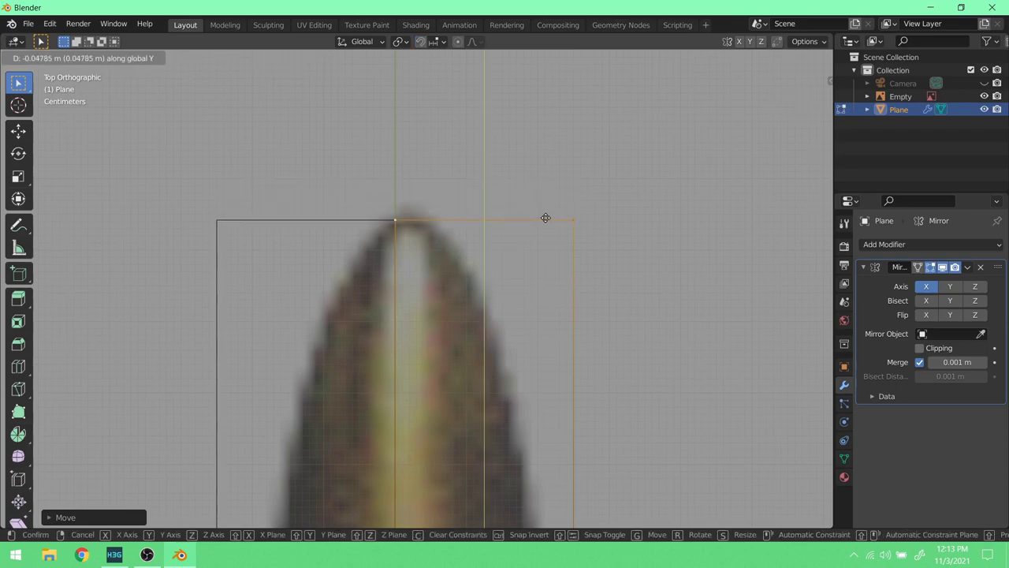
left_click(546, 219)
- Add 12 evenly spaced horizontal loop cuts across the bullet section without sliding them
scroll(535, 310, "down", 7)
middle_click_drag(535, 310, 531, 253, "shift")
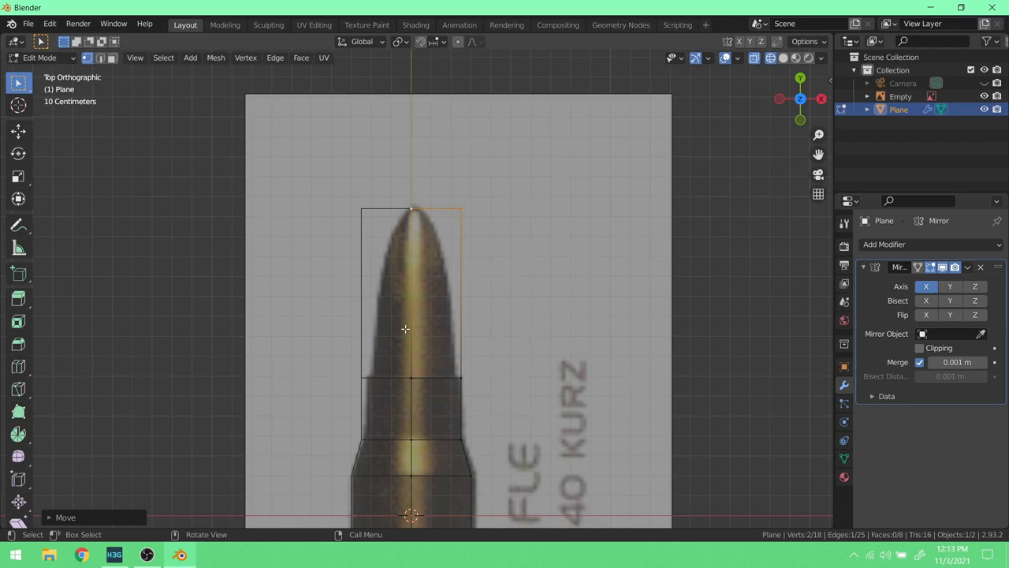
key("ctrl+r")
scroll(426, 297, "up", 6)
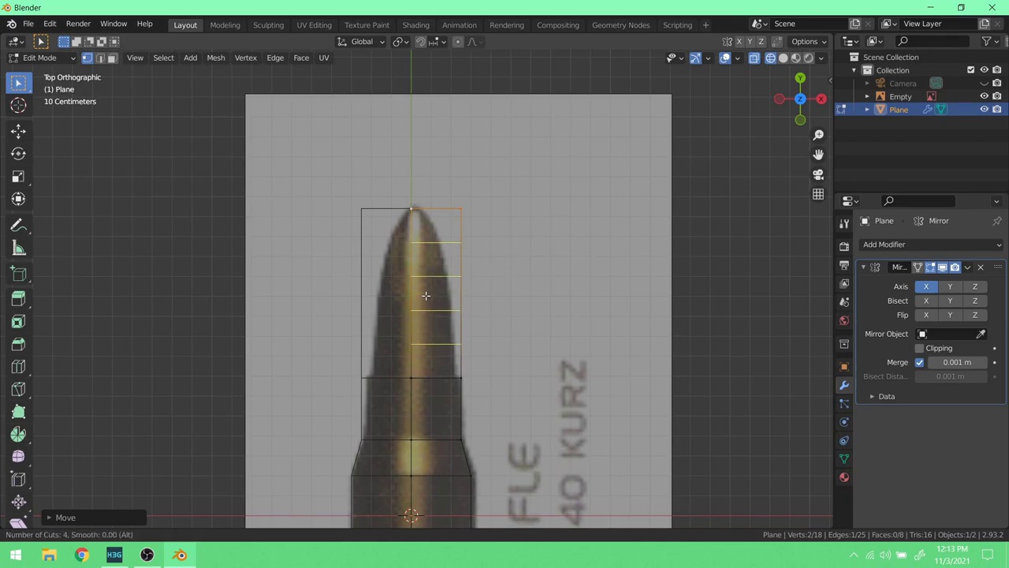
scroll(425, 296, "up", 3)
scroll(425, 296, "up", 2)
left_click(426, 295)
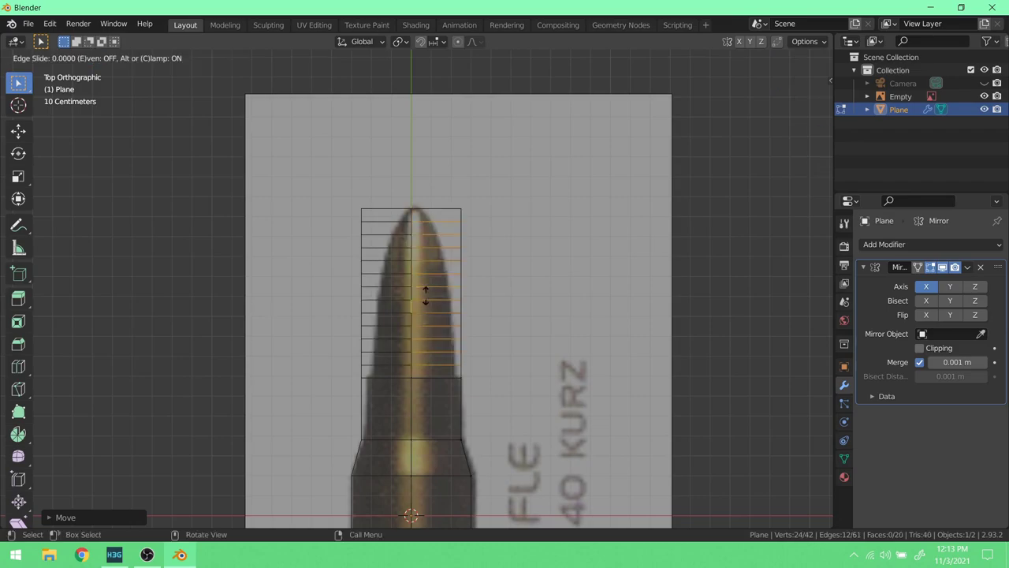
right_click(426, 296)
- Select the two vertices of the bullet's top edge and enable proportional editing with Sharp falloff
left_click(412, 204)
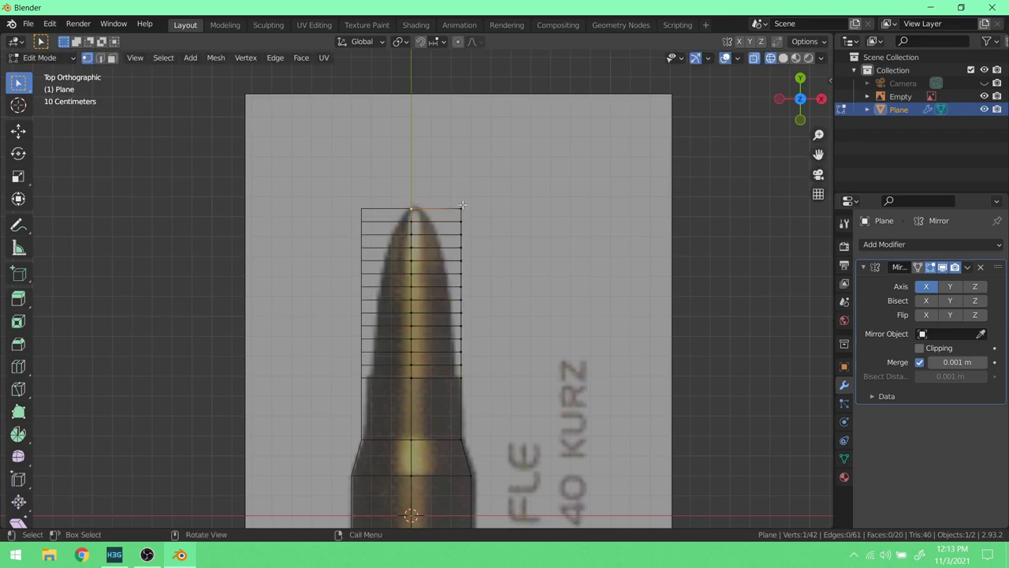
left_click(462, 207, "shift")
left_click(459, 42)
left_click(481, 43)
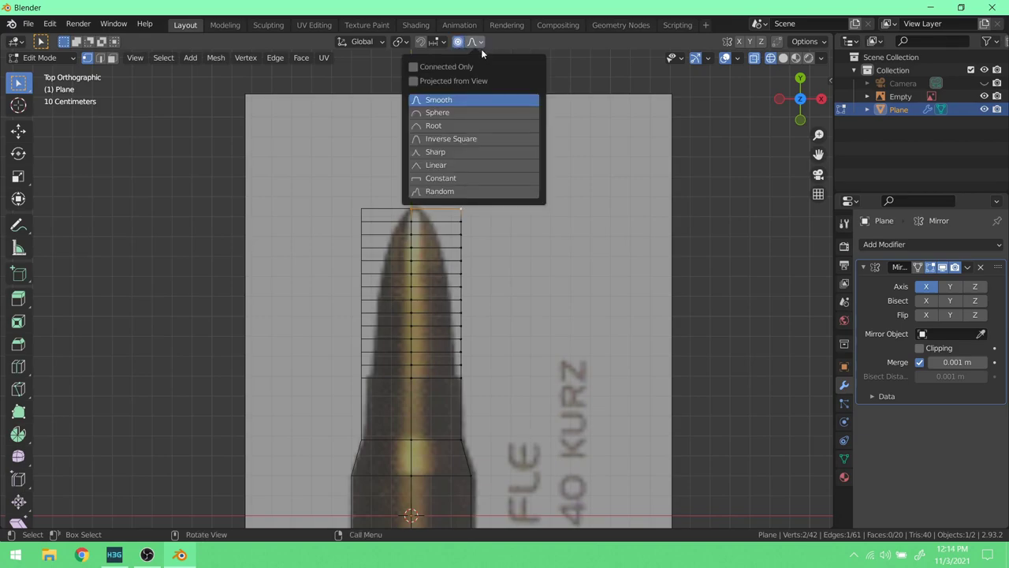
left_click(476, 153)
key("s")
scroll(637, 185, "up", 3)
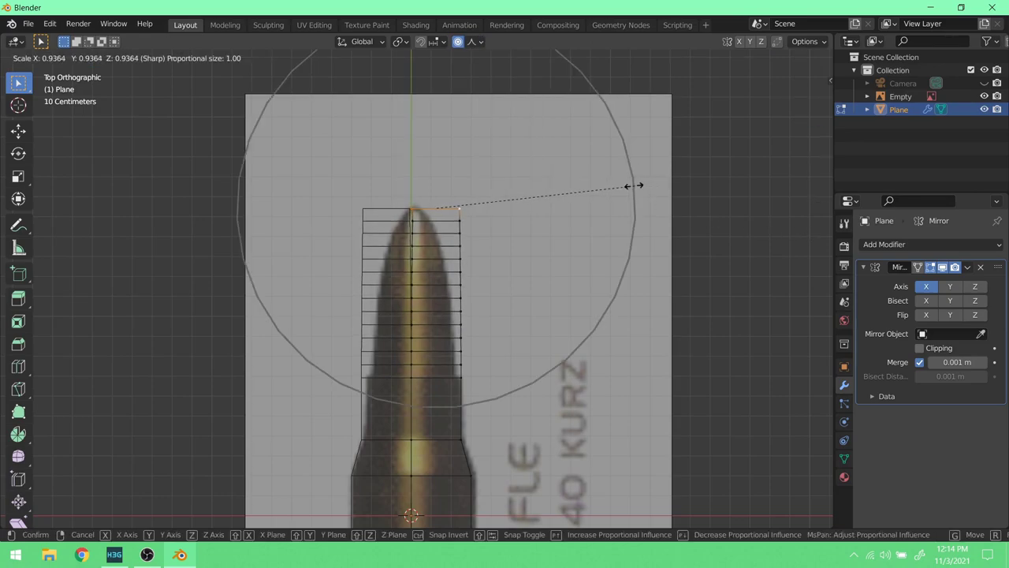
right_click(631, 184)
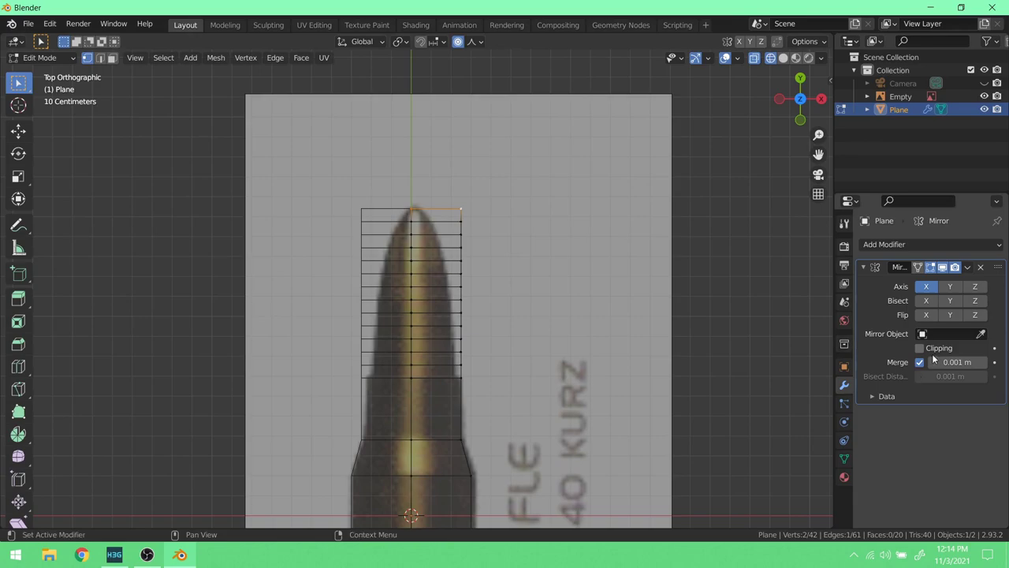
- Snap the 3D cursor to the centre-line vertex at the bullet's tip
scroll(415, 212, "up", 3)
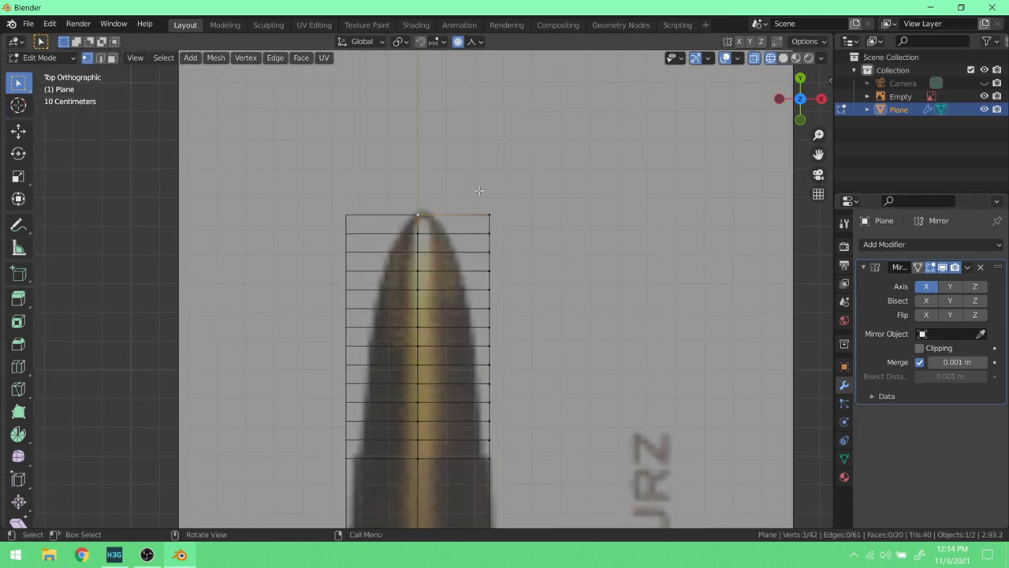
key("shift+s")
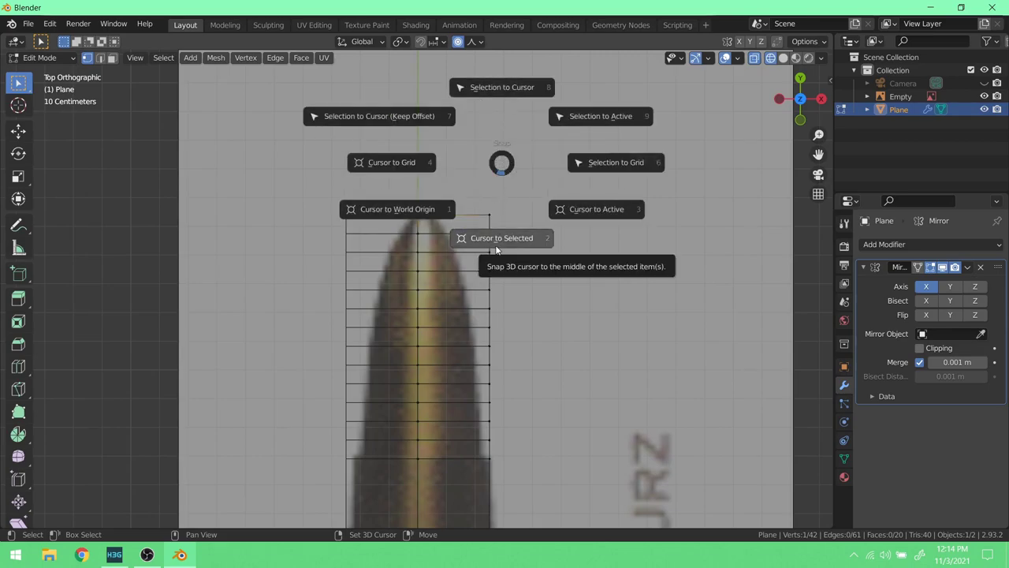
left_click(497, 249)
- Select the outer vertex of the bullet's top edge and enable Clipping on the Mirror modifier
left_click(487, 216)
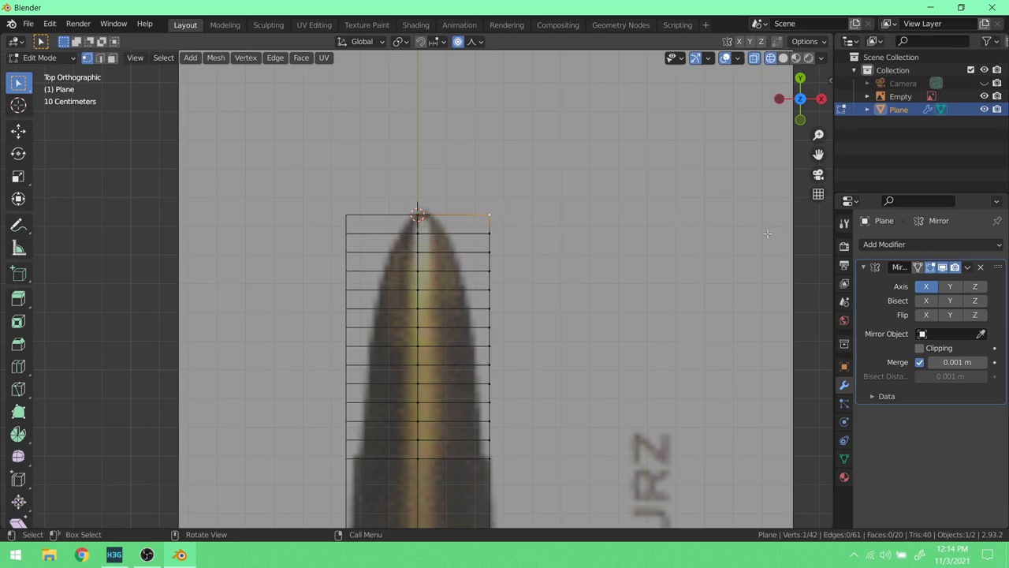
key("s")
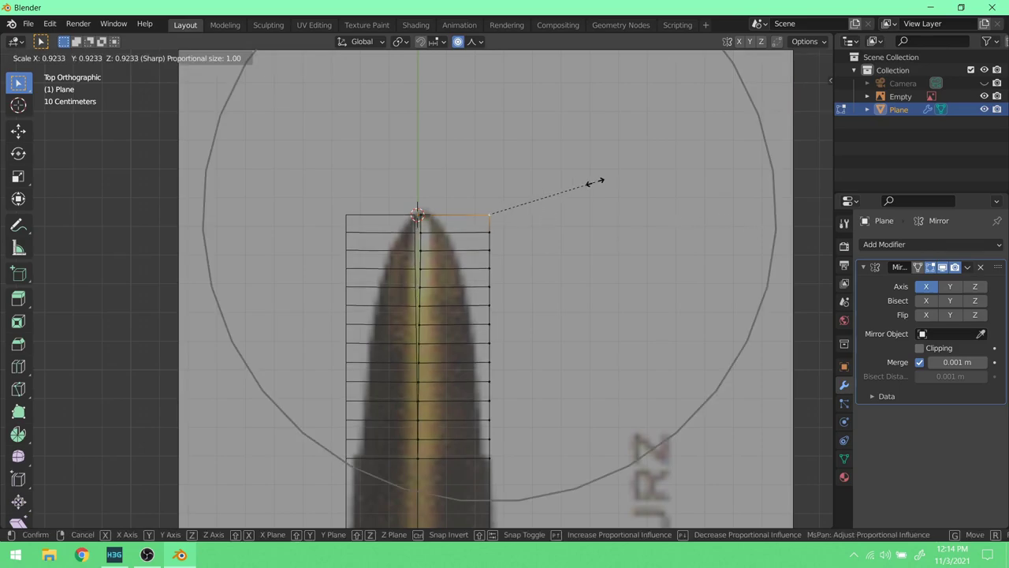
key("Escape")
left_click(921, 350)
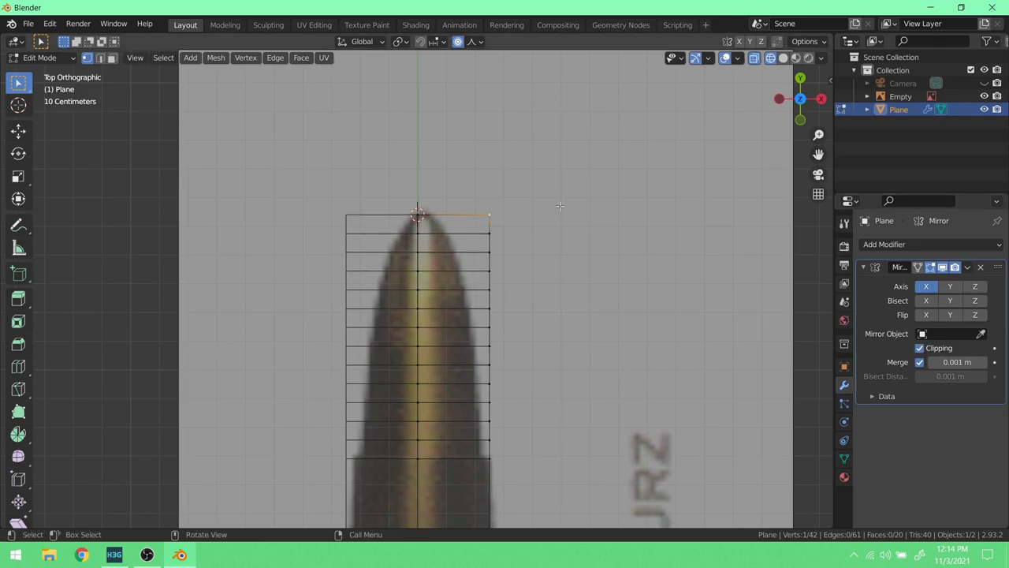
- Set the transform pivot point to the 3D Cursor
left_click(400, 41)
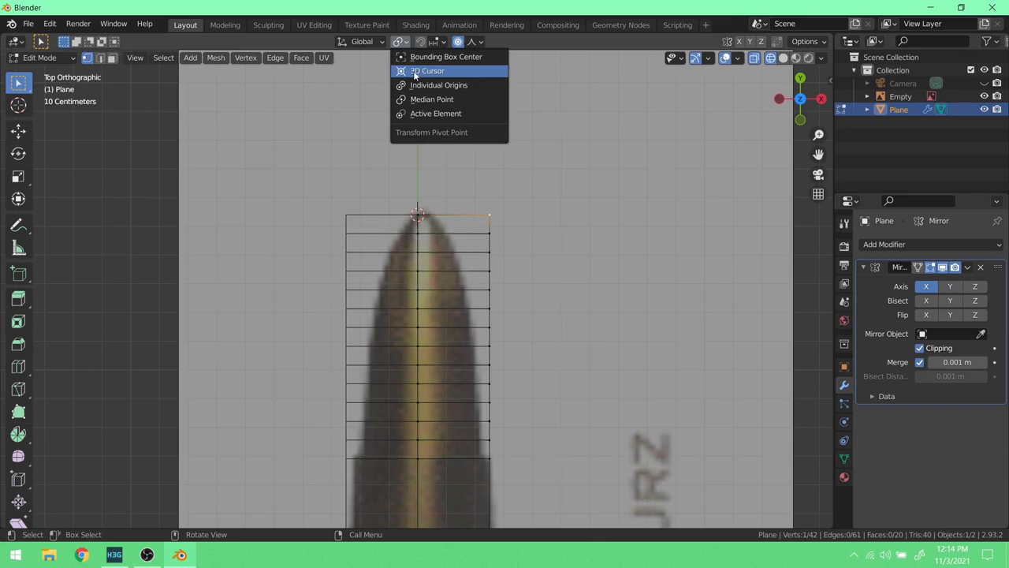
left_click(425, 72)
key("s")
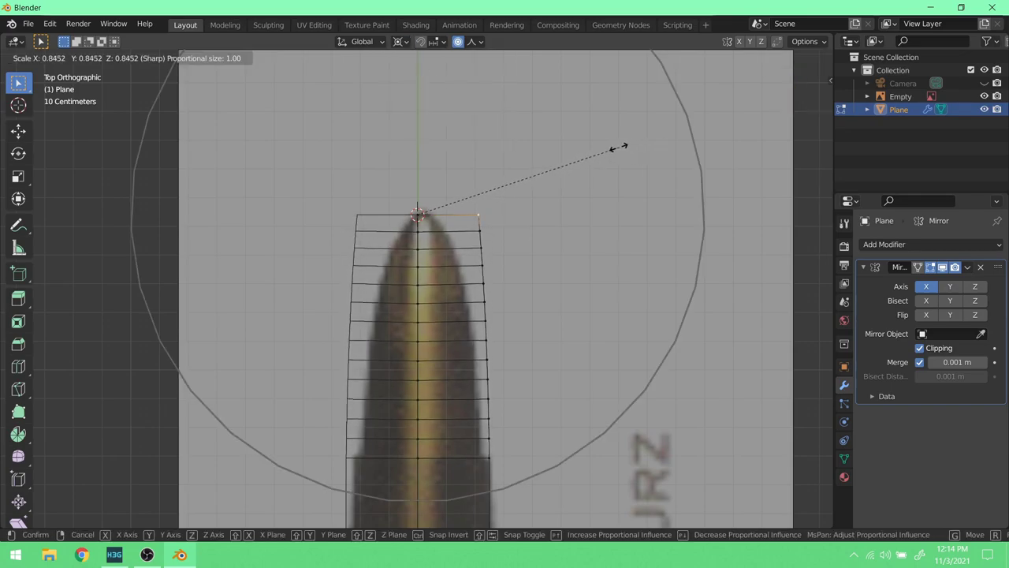
scroll(604, 146, "up", 4)
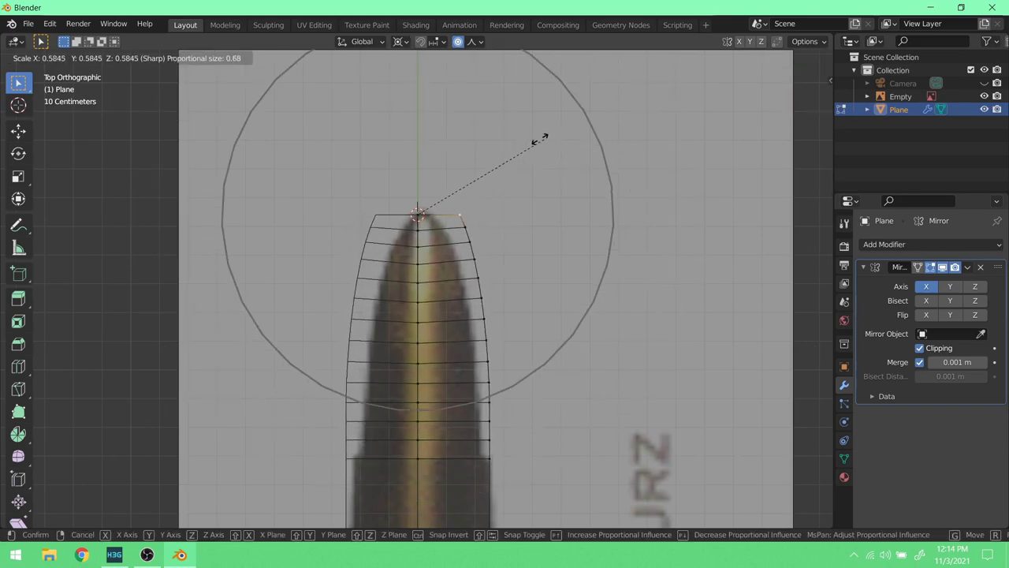
scroll(458, 148, "up", 1)
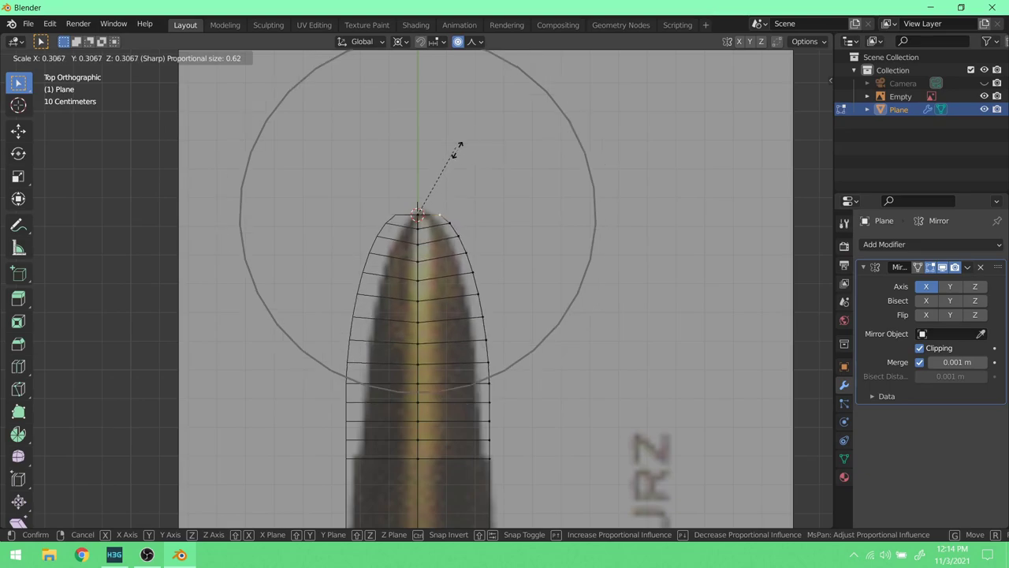
scroll(446, 173, "up", 1)
scroll(445, 177, "down", 5)
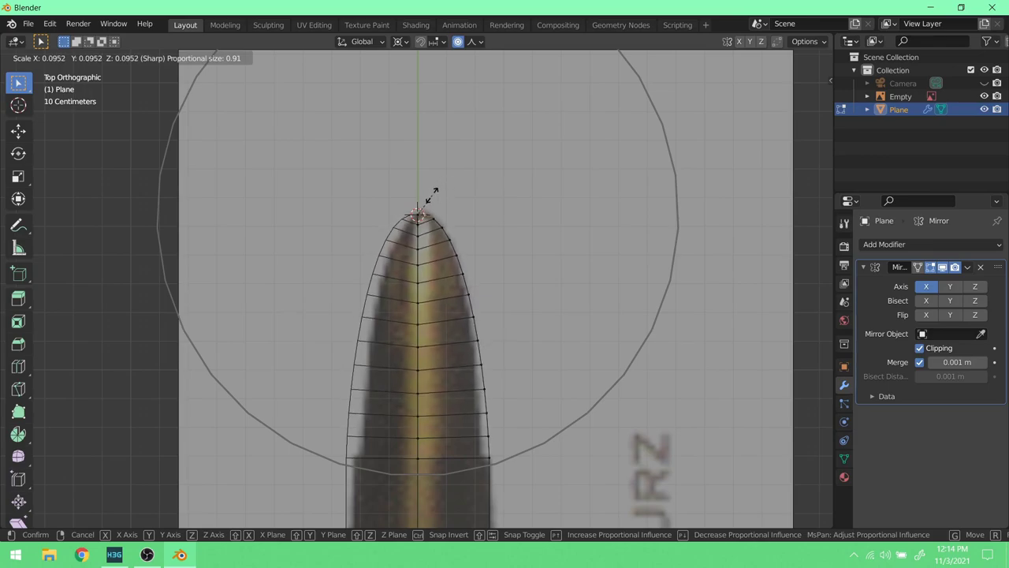
right_click(431, 195)
left_click(479, 43)
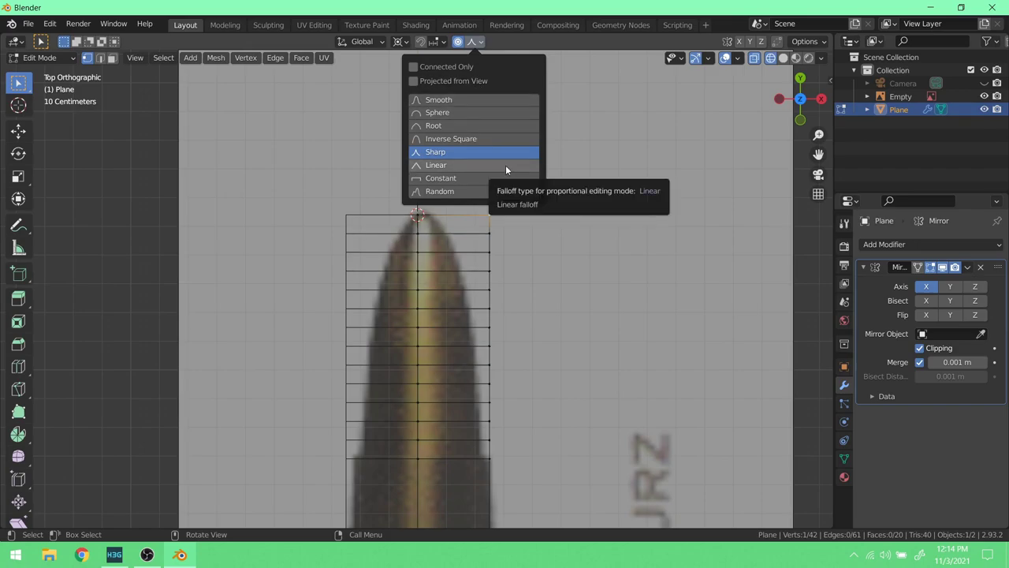
left_click(492, 128)
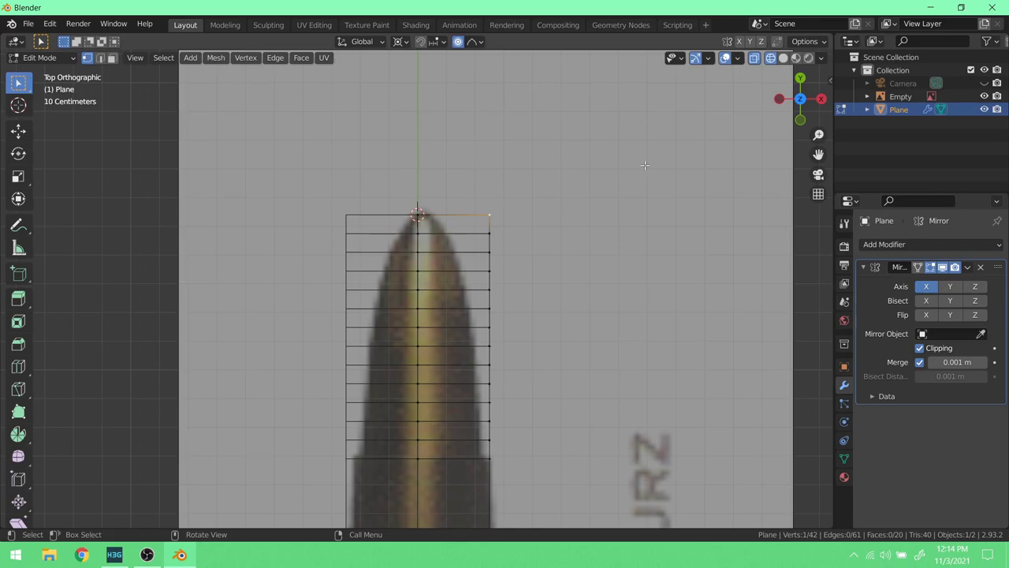
key("s")
right_click(573, 173)
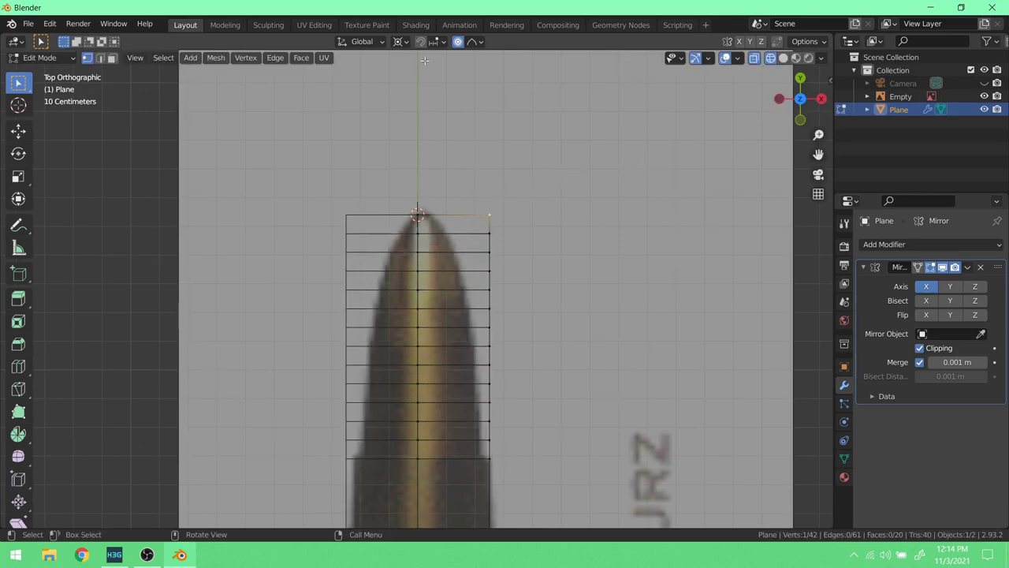
left_click(472, 45)
left_click(484, 151)
- Taper the bullet by scaling its top outer vertex toward the 3D cursor to about 0.056, using Sharp falloff and proportional size 1.00
key("s")
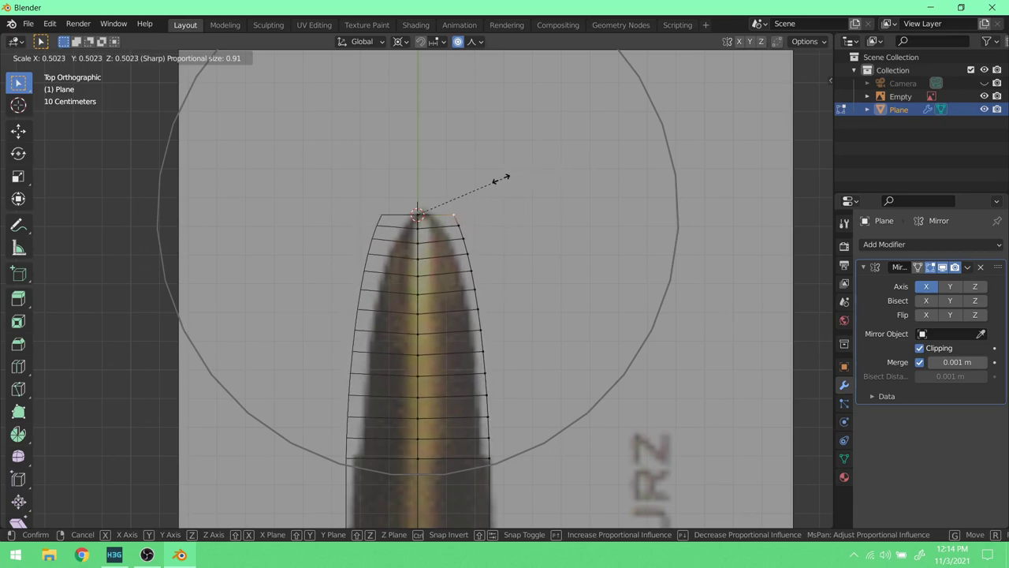
scroll(491, 181, "down", 1)
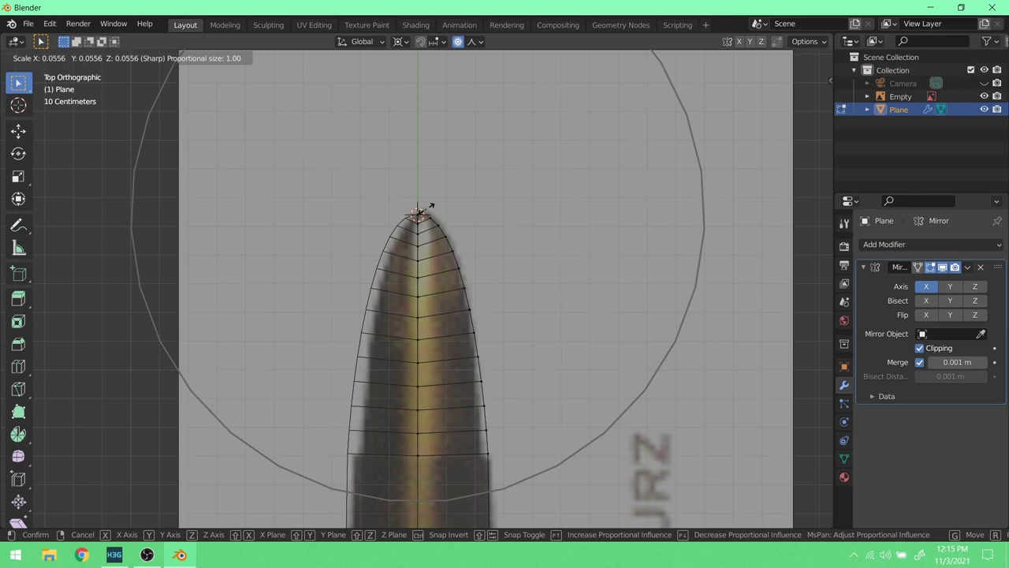
left_click(426, 210)
scroll(523, 279, "down", 6)
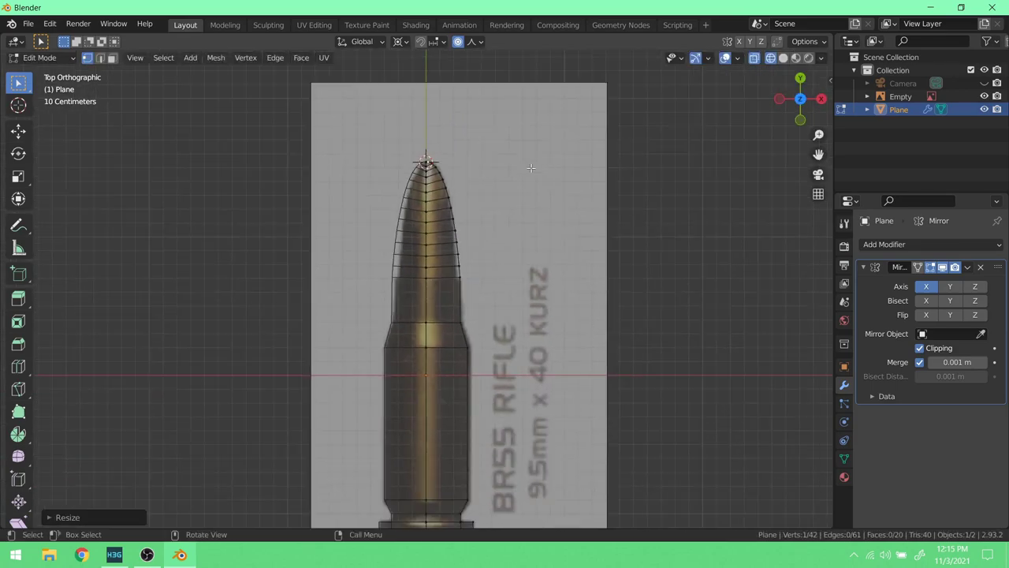
- Preview the cartridge shape in Material Preview shading, including from an angle, and return to the top view
left_click(800, 60)
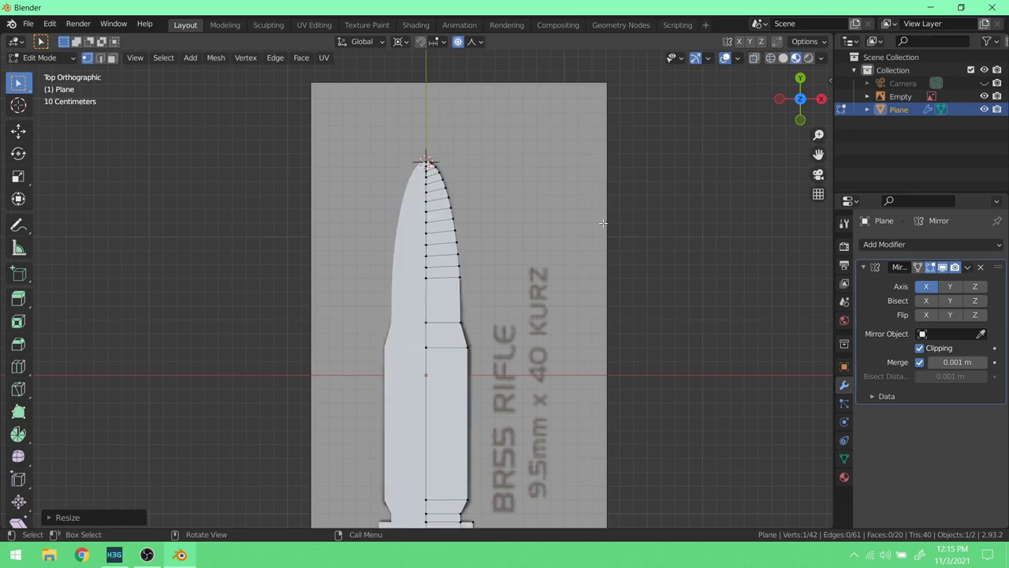
scroll(594, 233, "down", 2)
mouse_move(594, 232)
middle_mouse_down()
mouse_move(604, 181)
mouse_move(509, 135)
mouse_move(455, 200)
mouse_move(535, 231)
middle_mouse_up()
key("KP_7")
scroll(534, 232, "up", 3)
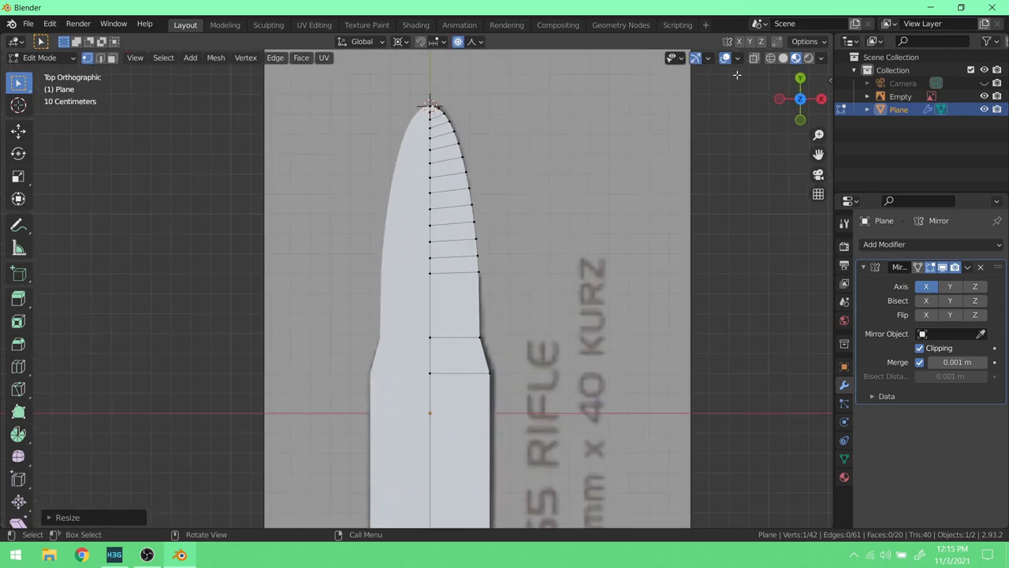
- Switch the viewport to Solid shading and return to Object Mode to check the whole cartridge outline
left_click(784, 59)
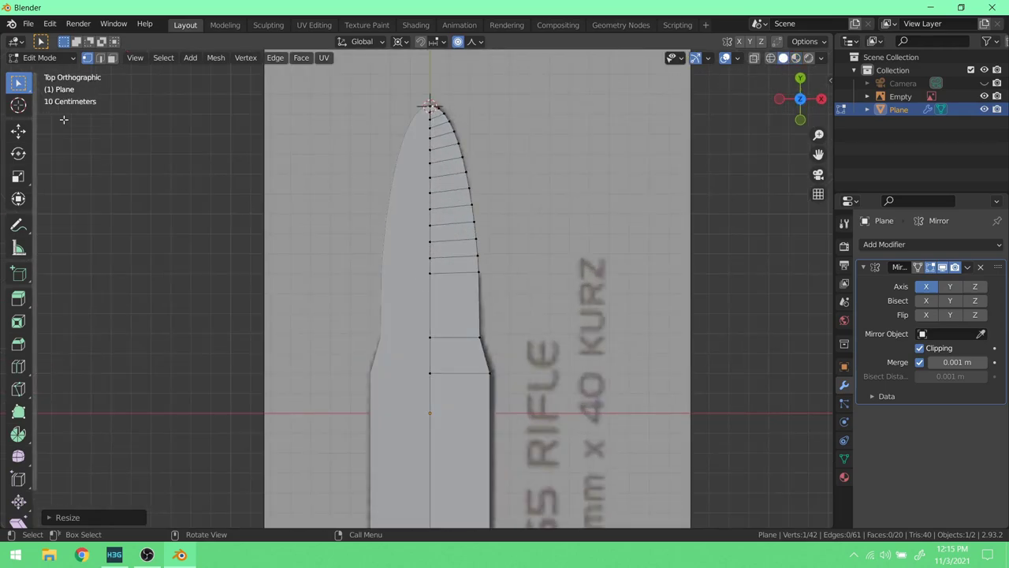
left_click(55, 59)
left_click(44, 69)
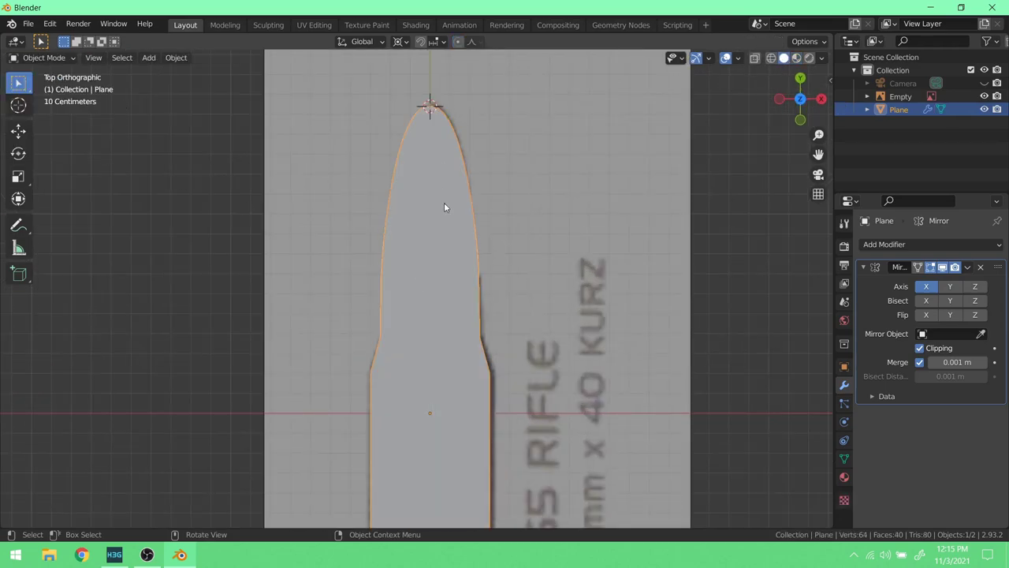
scroll(486, 332, "down", 5)
scroll(496, 312, "up", 2)
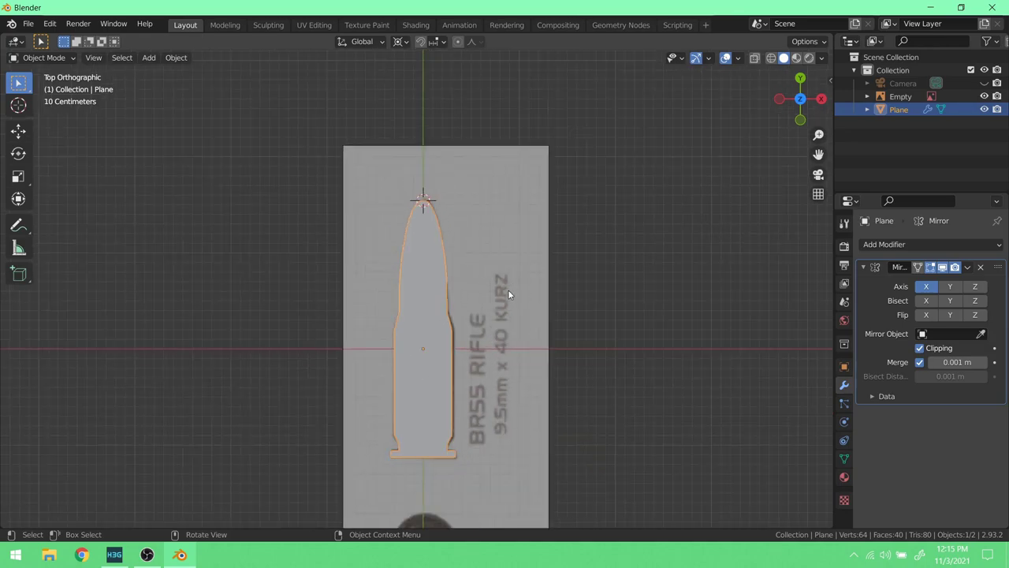
scroll(502, 291, "up", 2)
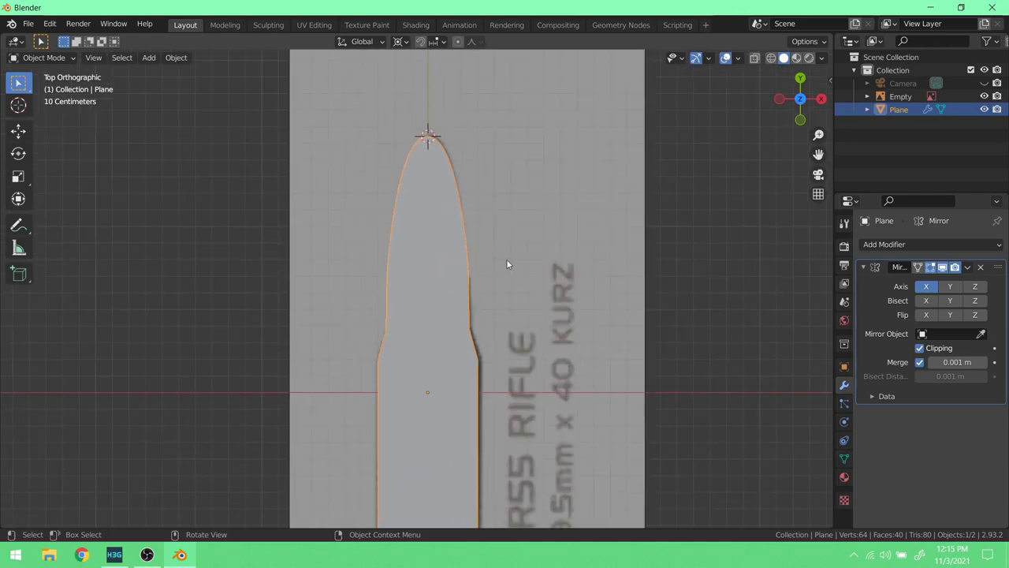
scroll(552, 252, "down", 5)
scroll(828, 182, "up", 2)
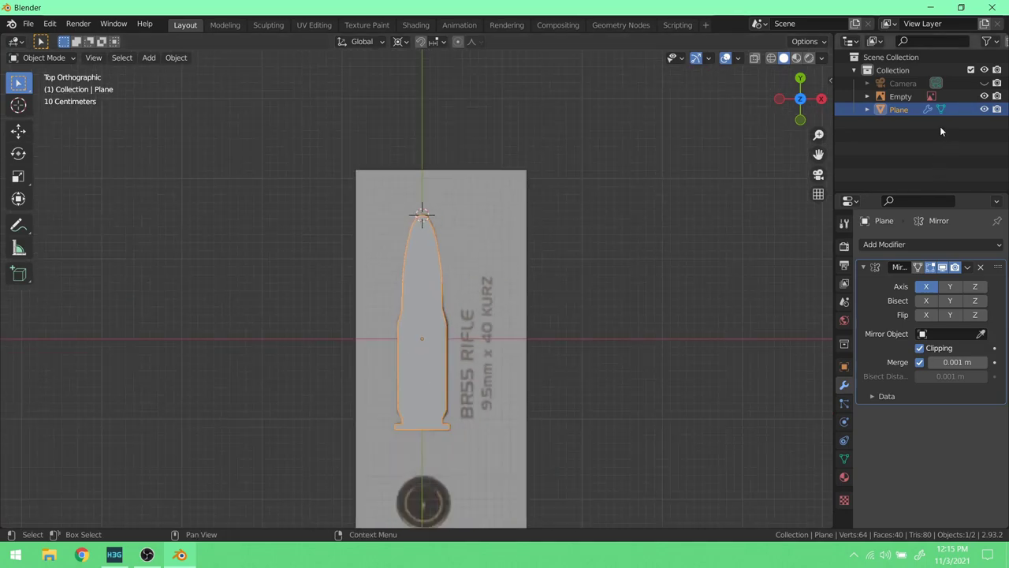
- Set the render engine to Workbench with 32 render samples
left_click(845, 246)
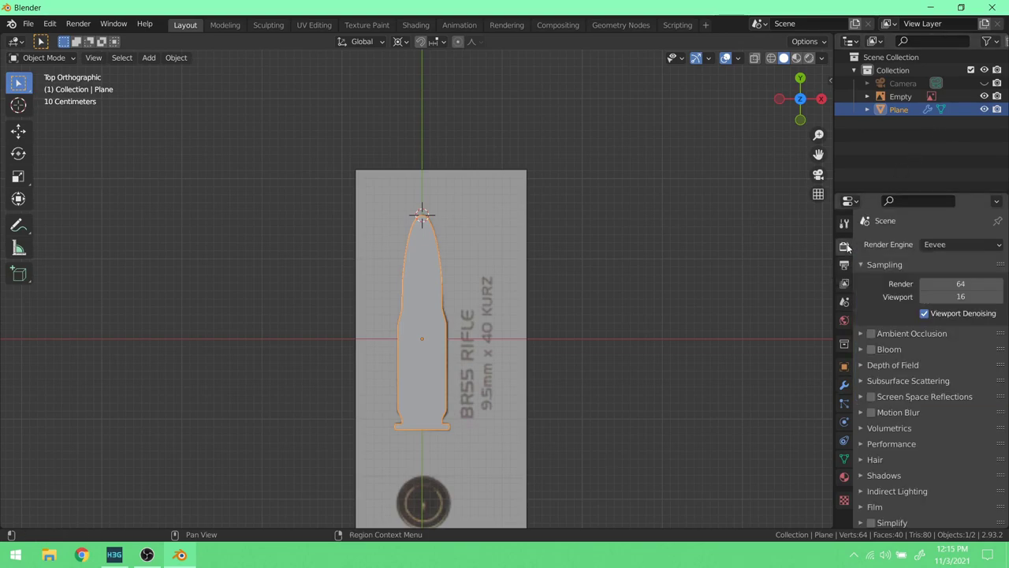
left_click(934, 246)
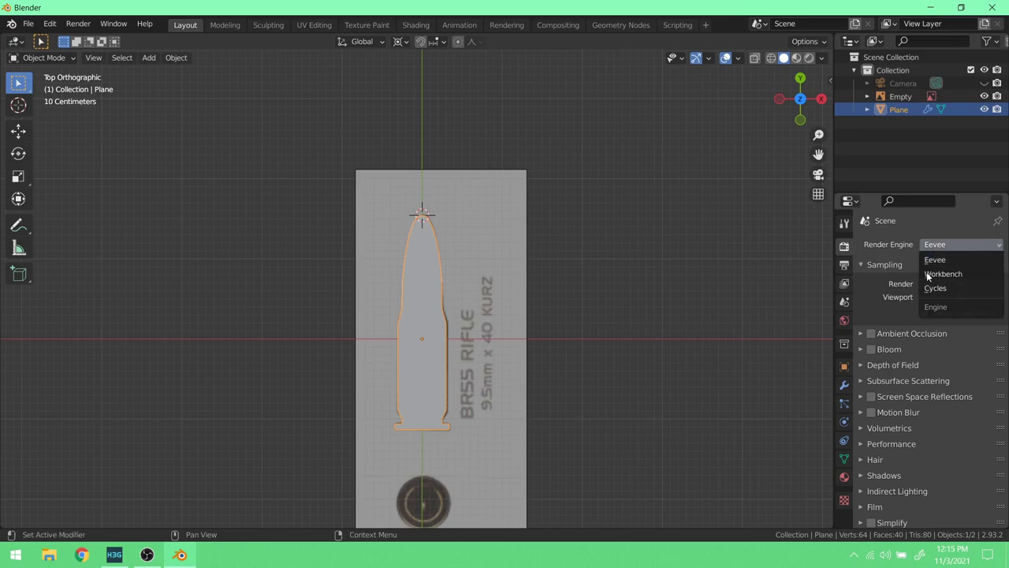
left_click(938, 276)
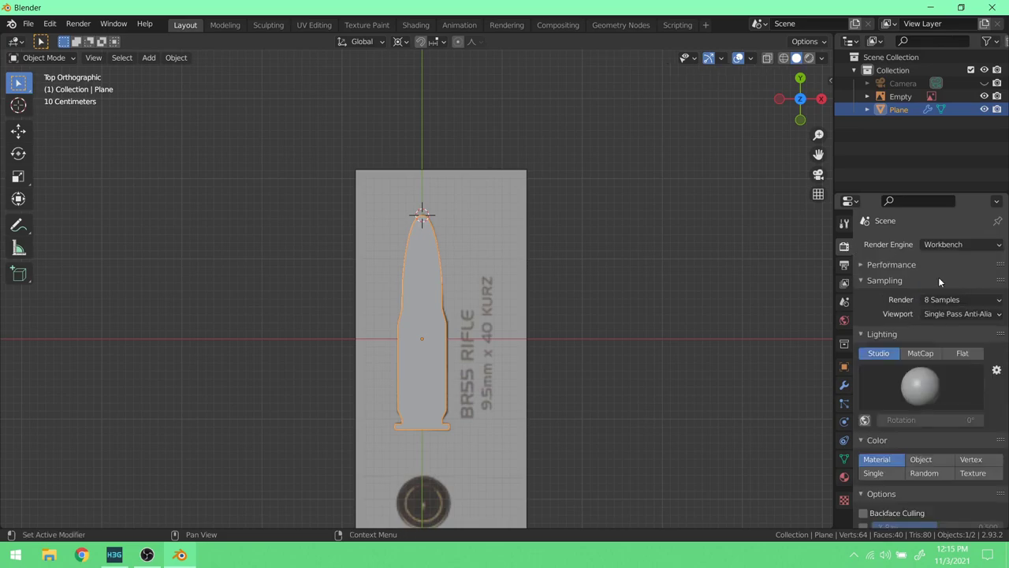
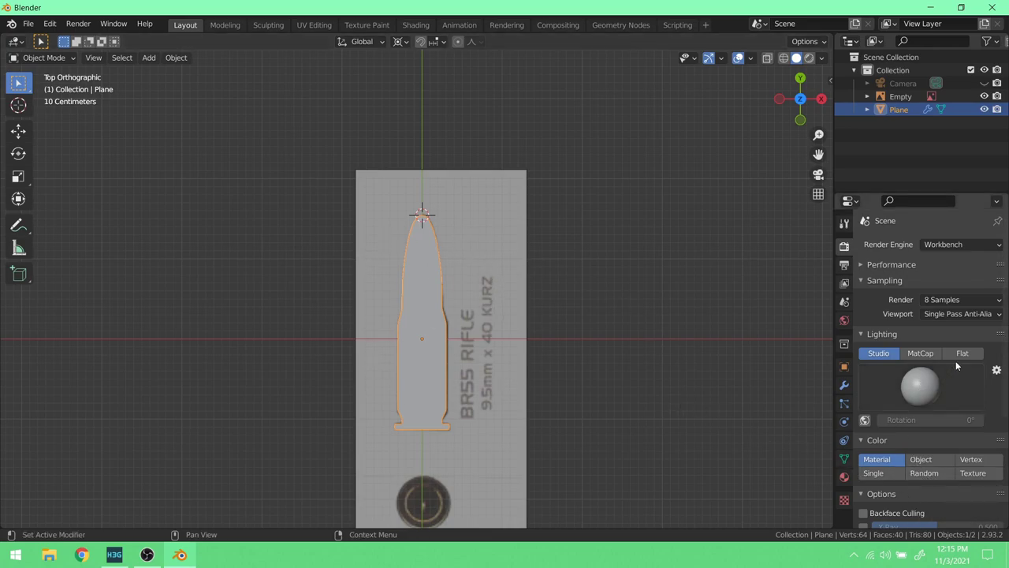
left_click(942, 300)
left_click(931, 400)
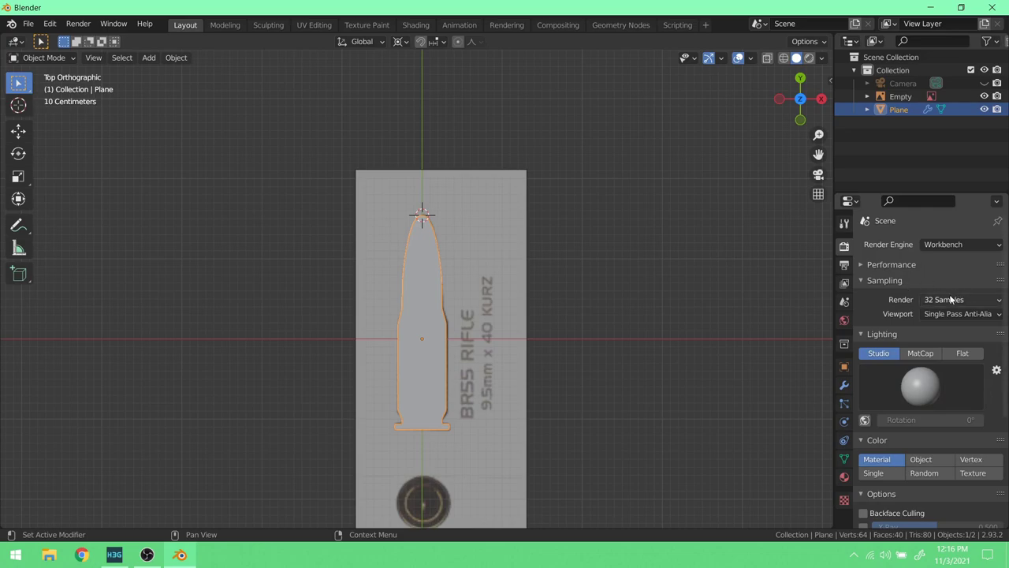
- Set the Workbench lighting to Flat and its color mode to Object
left_click(971, 353)
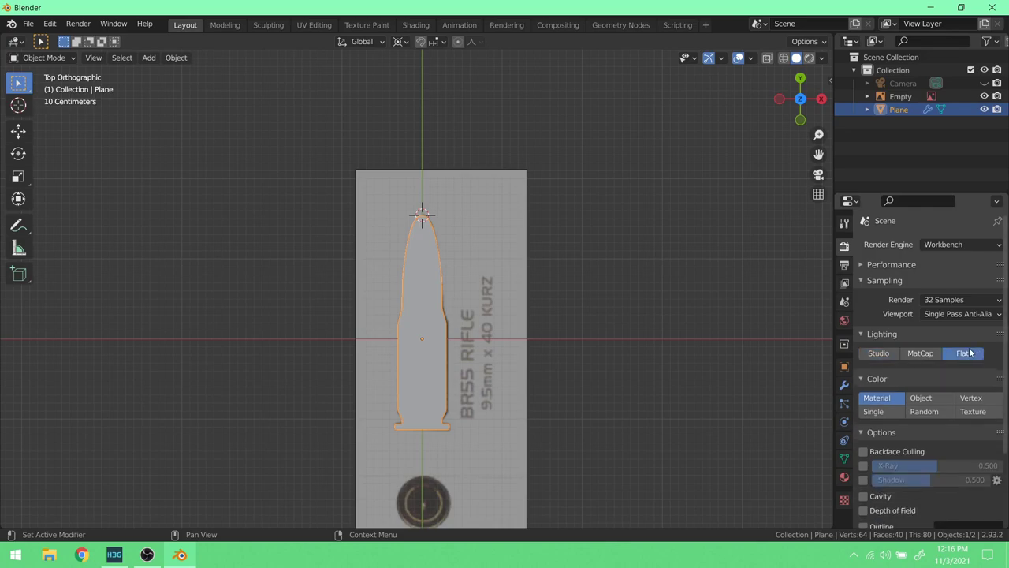
left_click(882, 353)
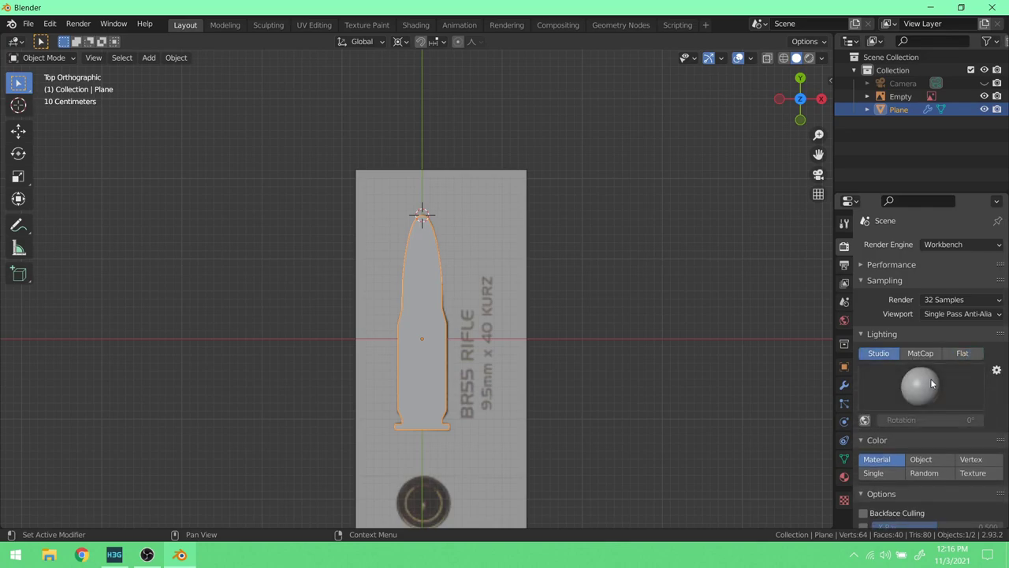
left_click(959, 354)
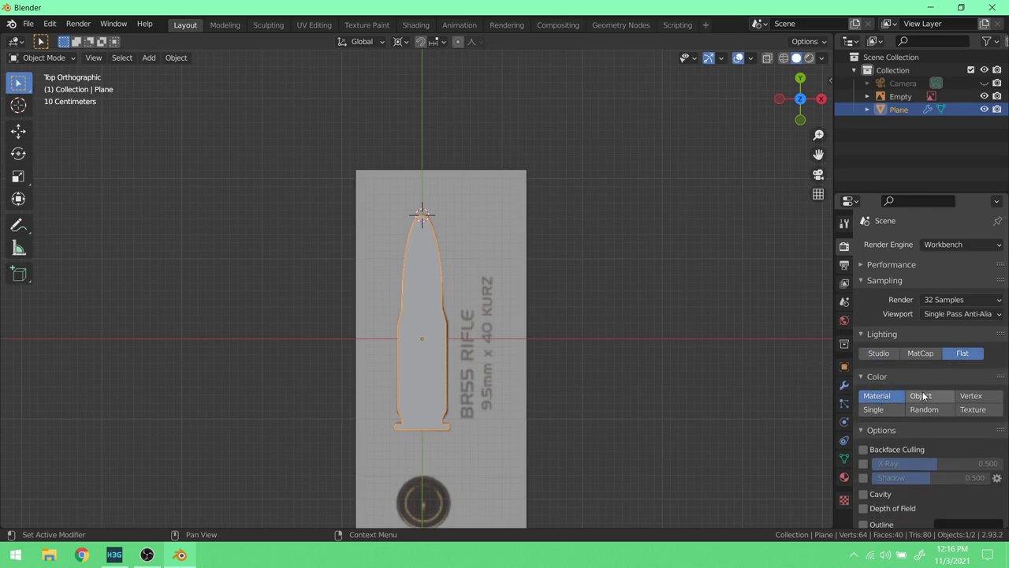
left_click(873, 409)
left_click(887, 428)
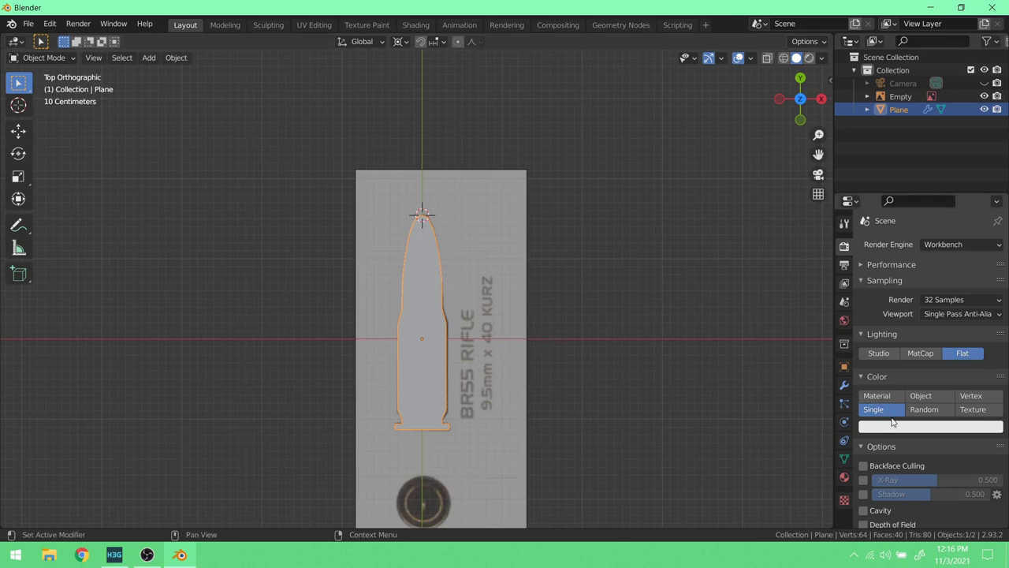
left_click(936, 399)
- Set the color management View Transform to Standard
scroll(937, 402, "down", 3)
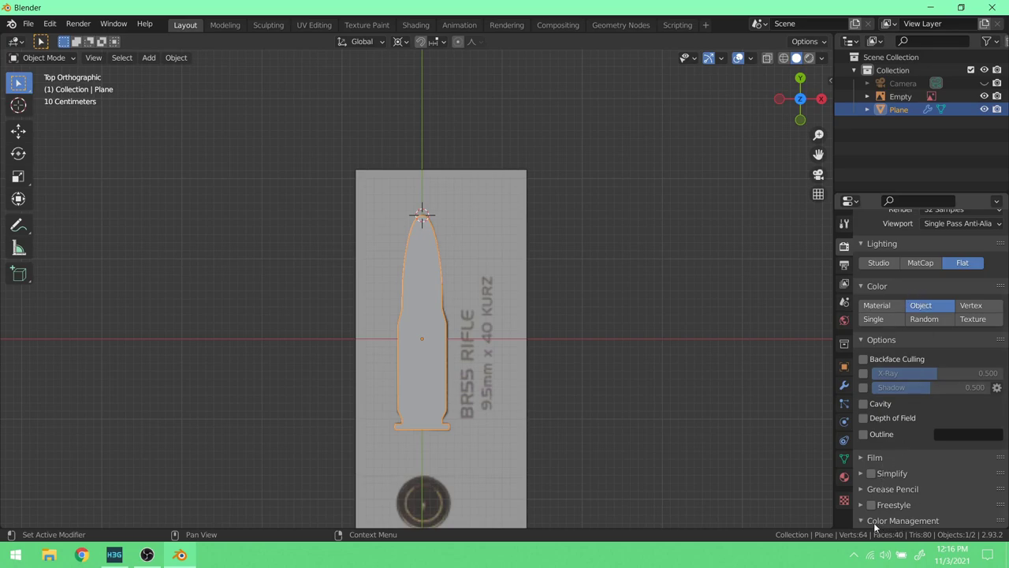
scroll(874, 527, "down", 4)
left_click(954, 440)
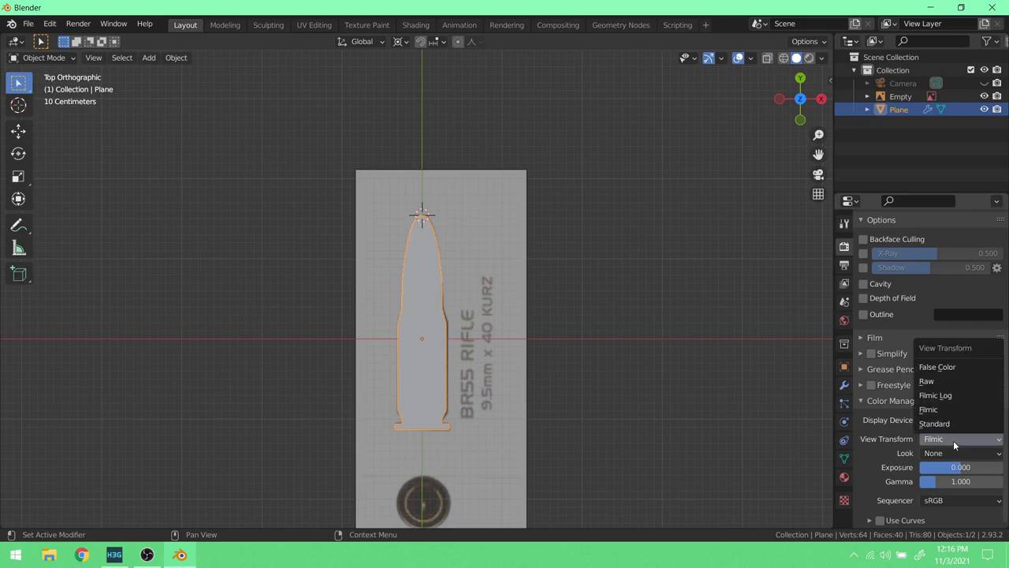
left_click(959, 423)
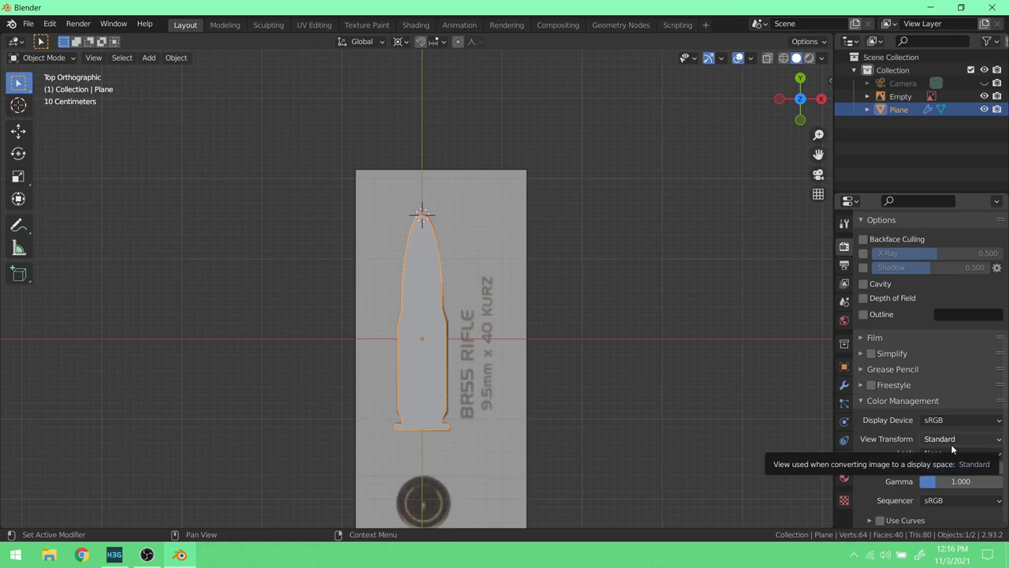
left_click(952, 442)
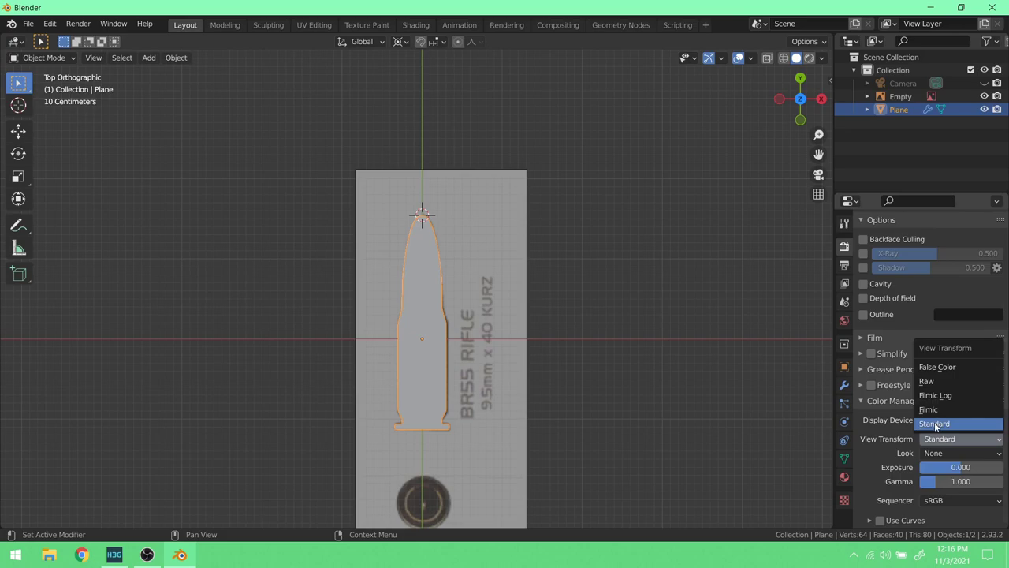
left_click(935, 425)
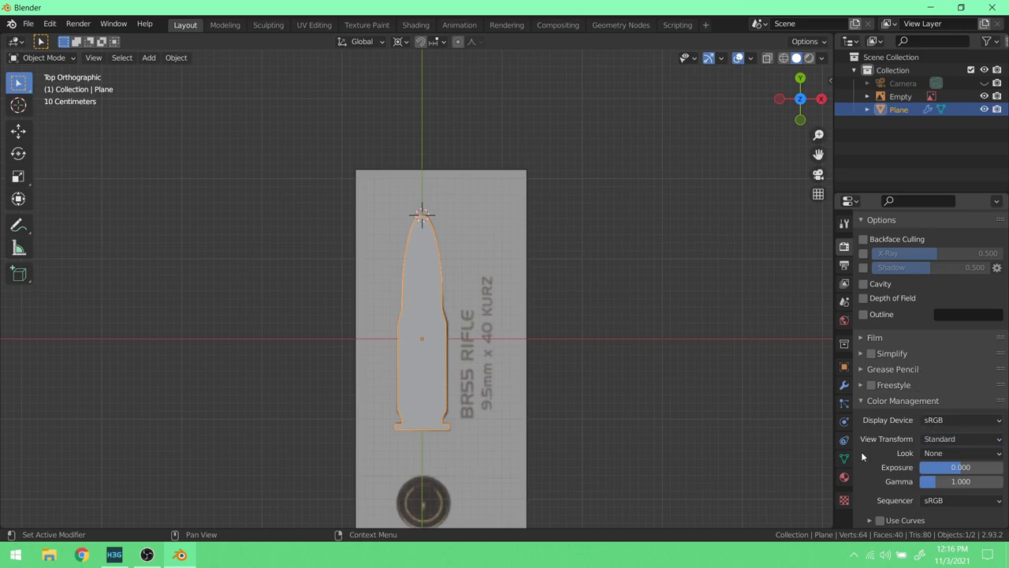
- Bring up the render output settings and hide the Empty reference image in the viewport
left_click(843, 264)
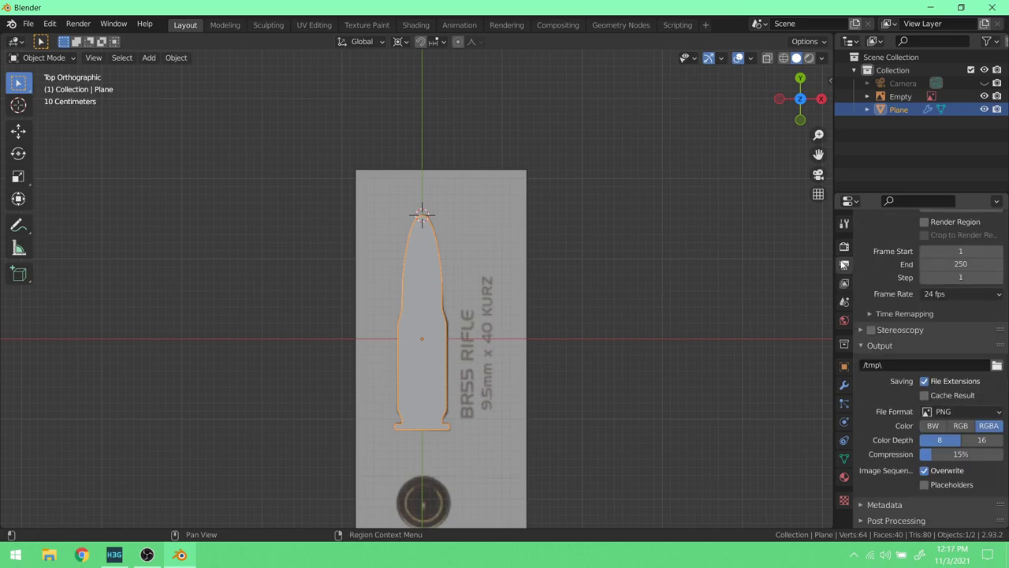
left_click(934, 330)
left_click(933, 330)
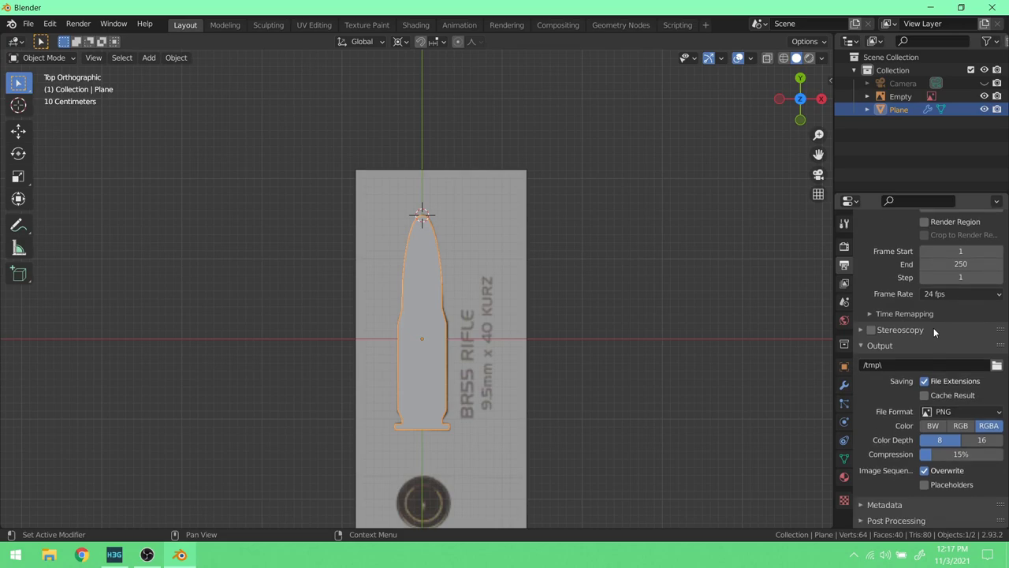
left_click(984, 96)
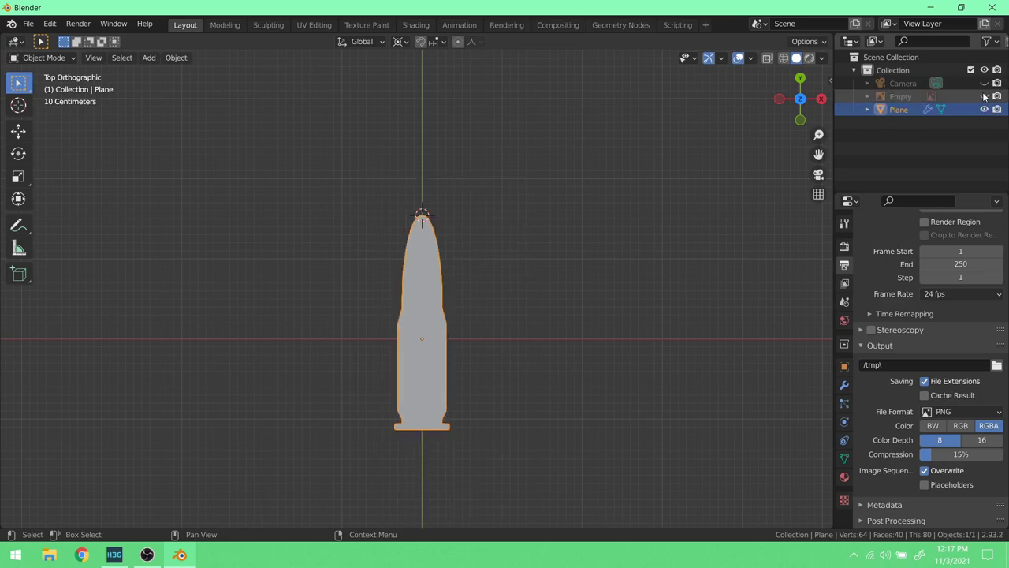
- Display the cartridge silhouette in the viewport with Rendered shading
left_click(808, 60)
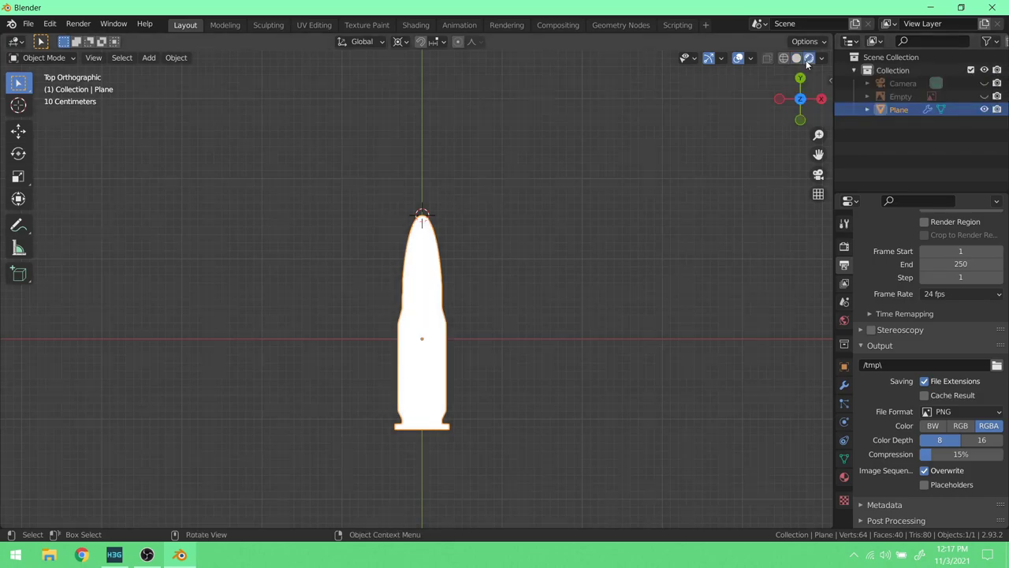
scroll(664, 234, "down", 2)
scroll(664, 234, "up", 4)
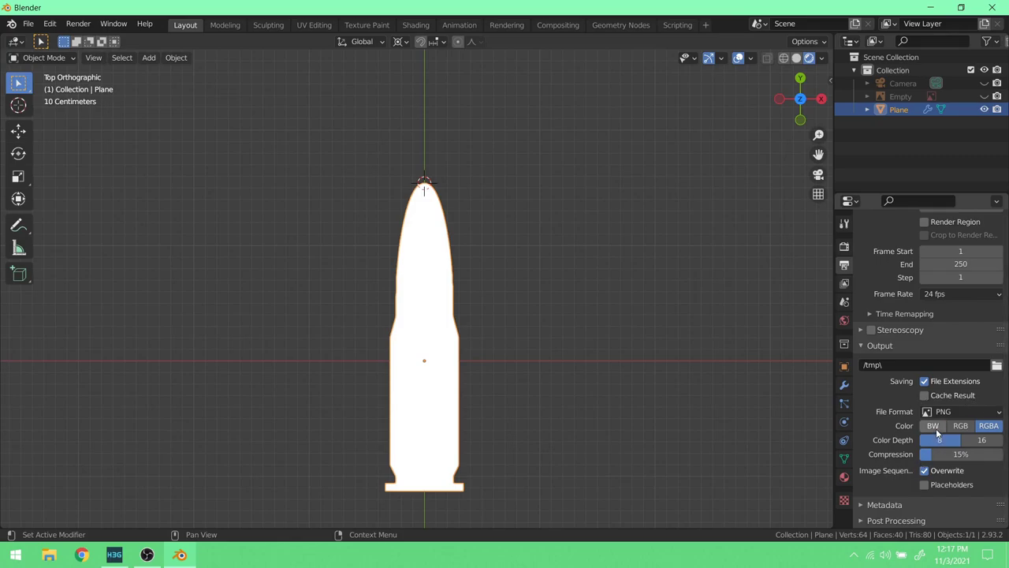
- Set the post-processing dither to 0 and the output image color to BW
scroll(918, 440, "up", 3)
scroll(919, 446, "down", 3)
left_click(881, 519)
scroll(907, 446, "down", 2)
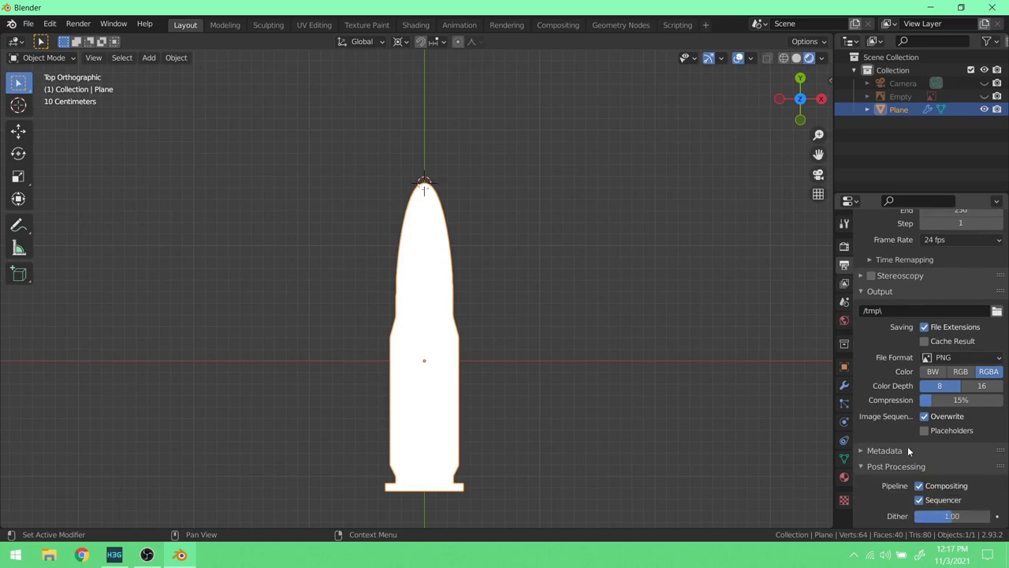
left_click_drag(951, 518, 873, 517)
left_click(938, 376)
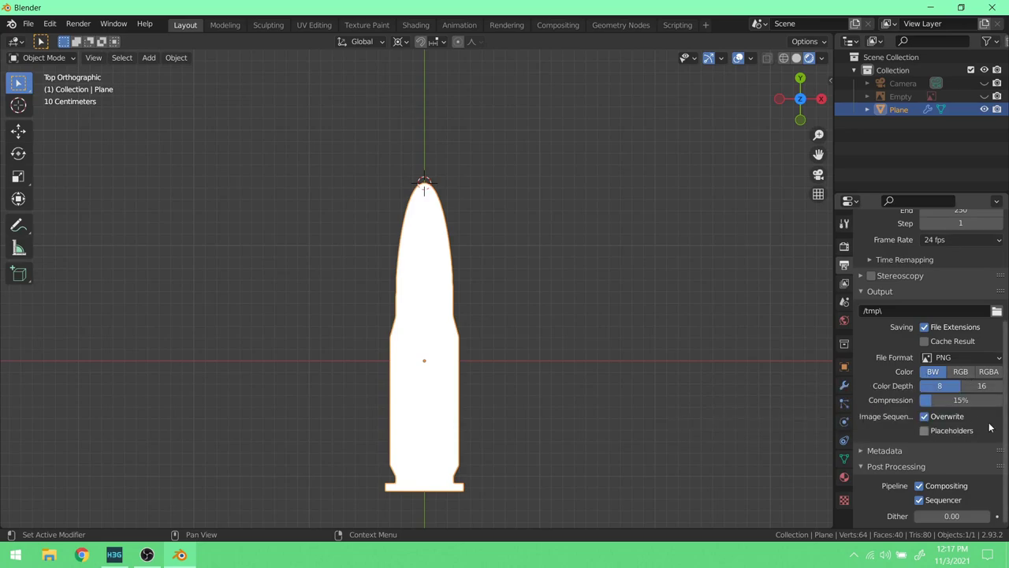
- Set the PNG output compression to 100%
left_click(933, 405)
type("100")
key("Return")
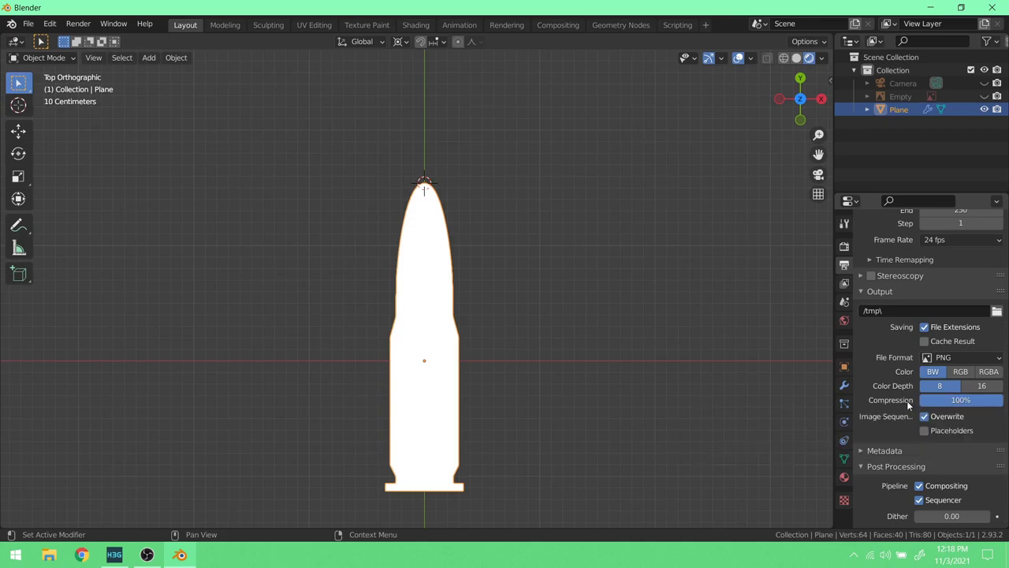
- Set the PNG output color depth to 16 and its compression to 0%
left_click(981, 387)
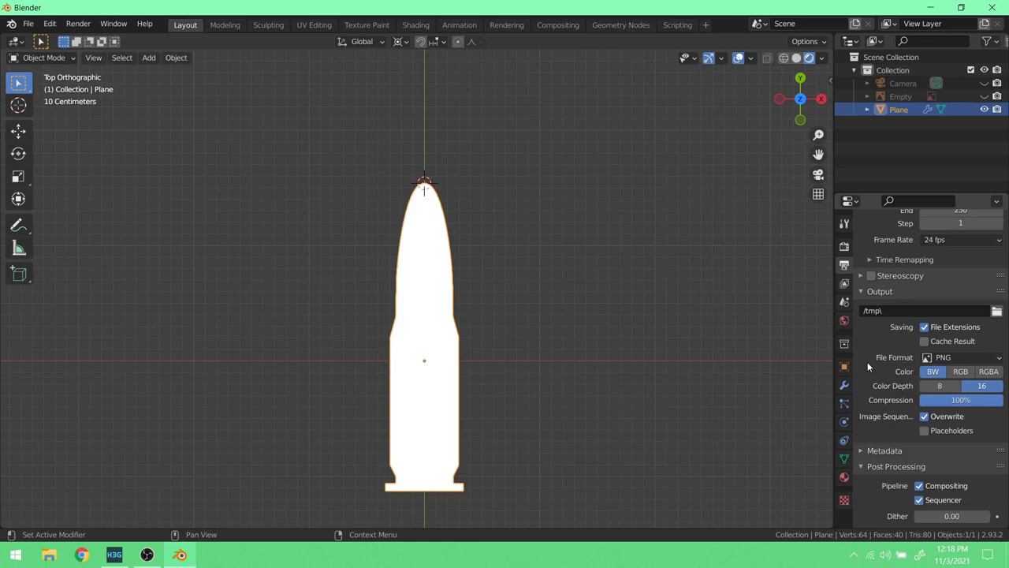
left_click_drag(957, 400, 881, 418)
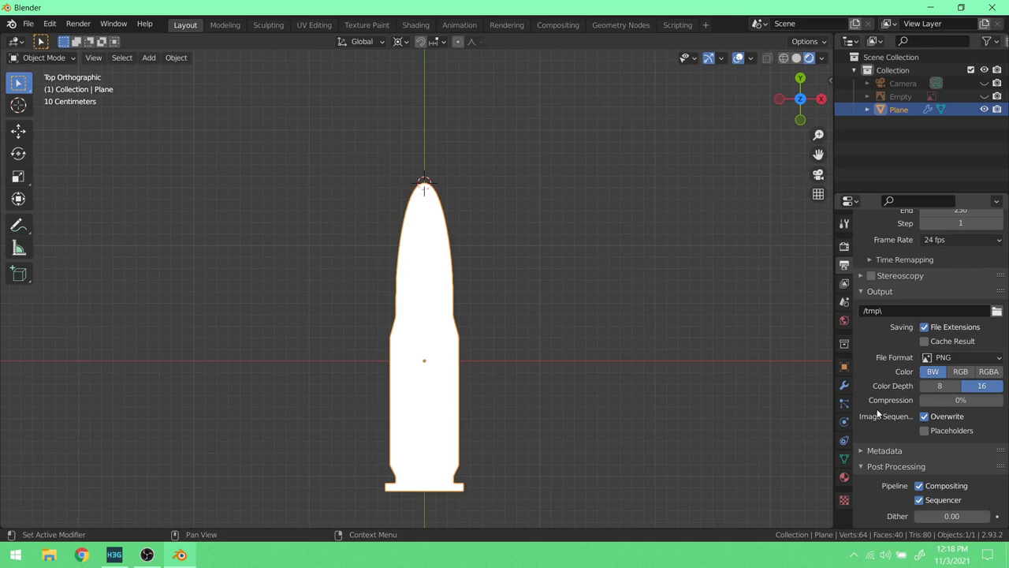
scroll(878, 413, "up", 5)
scroll(878, 414, "down", 5)
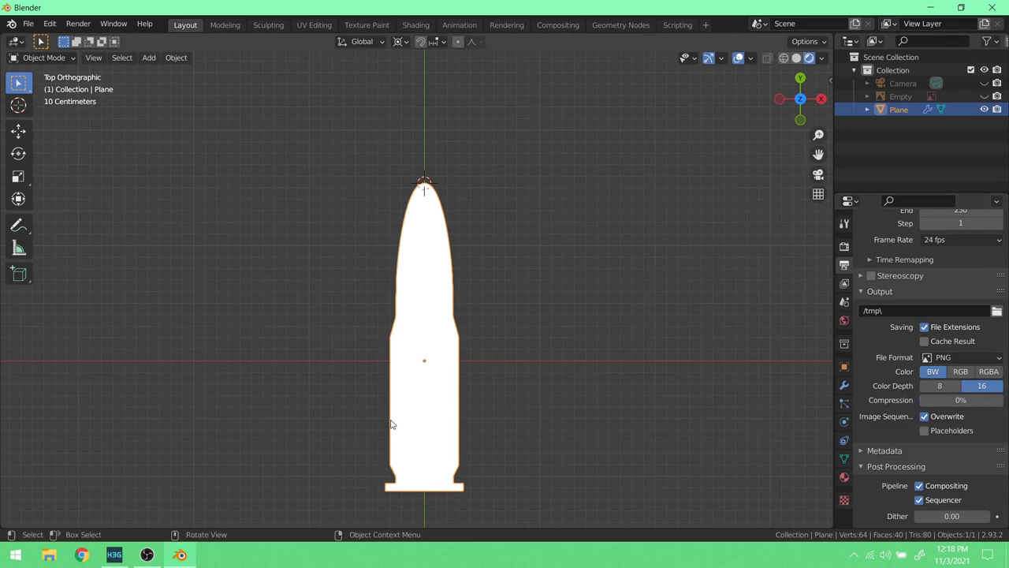
scroll(896, 390, "up", 1)
scroll(894, 391, "down", 1)
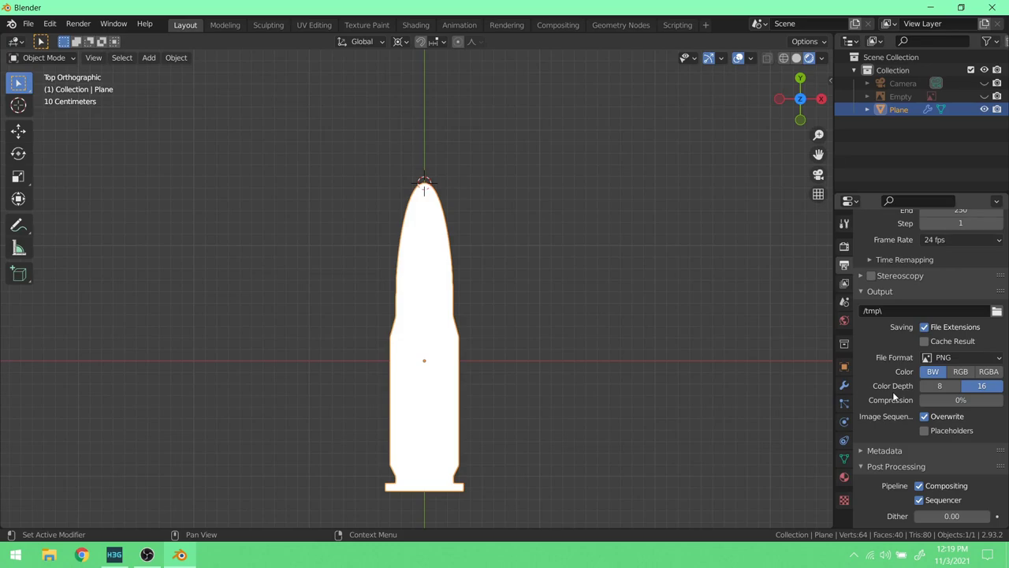
- Set the world's viewport display color to black
left_click(847, 303)
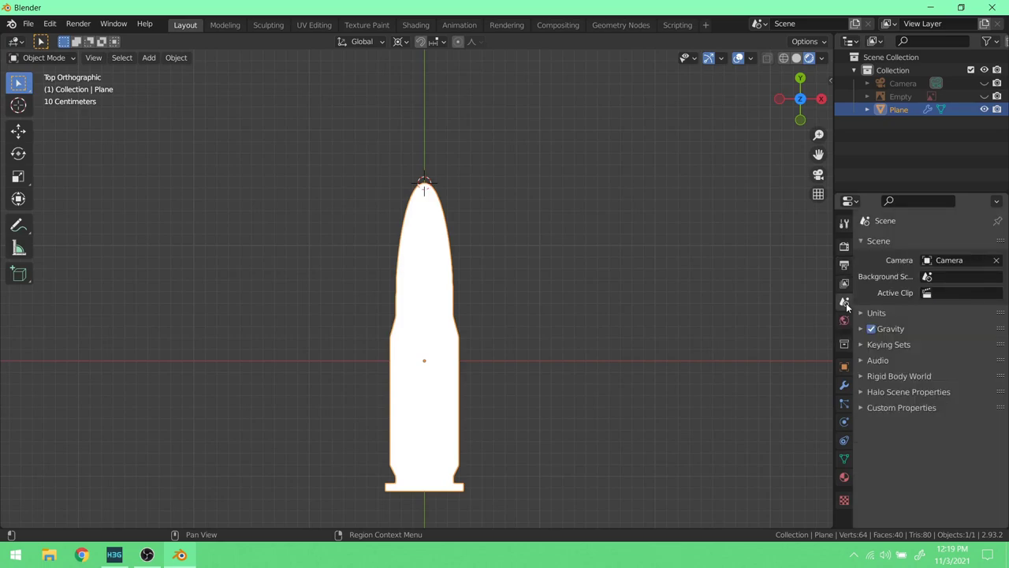
left_click(846, 323)
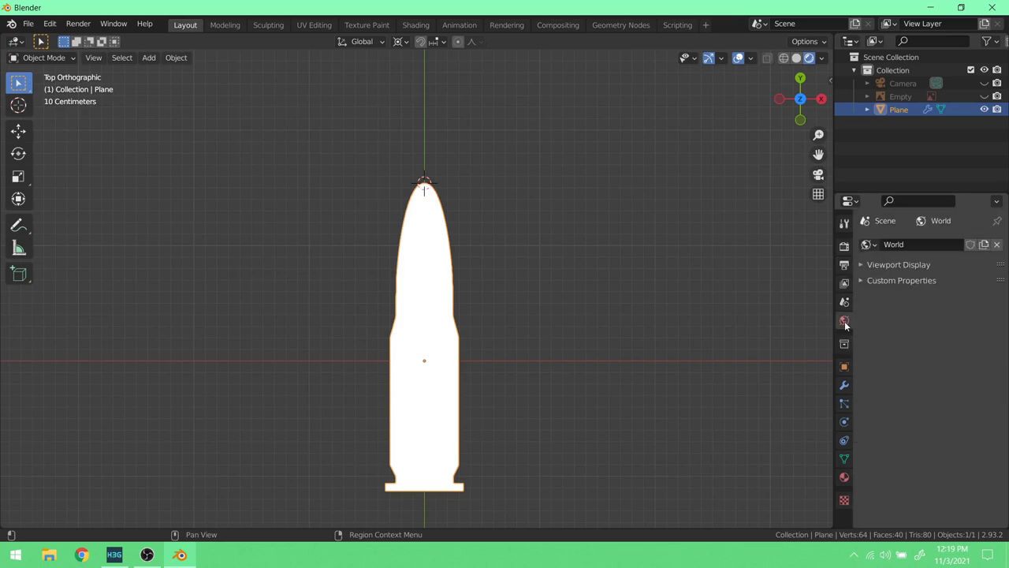
left_click(861, 264)
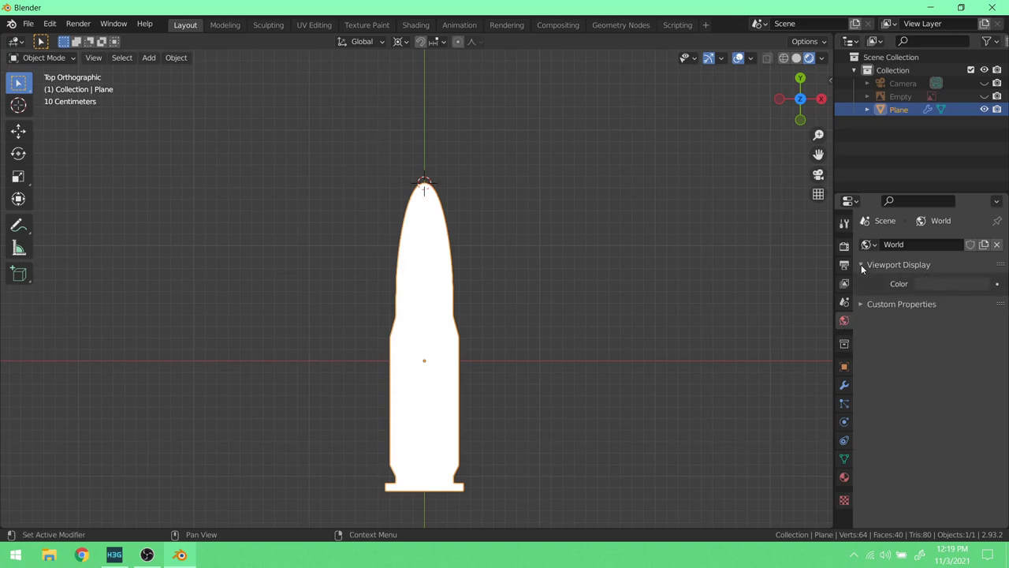
left_click(929, 287)
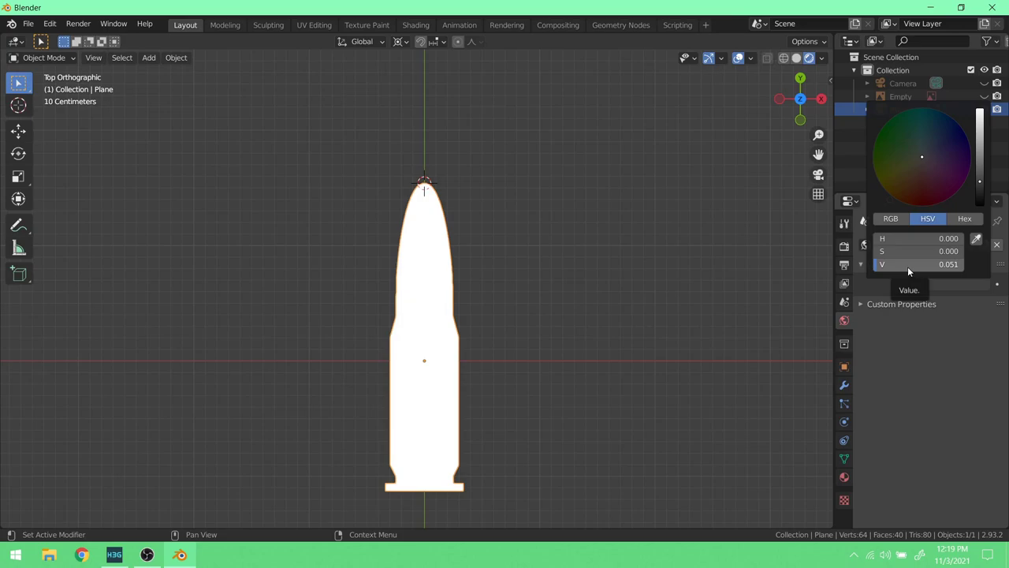
key("BackSpace")
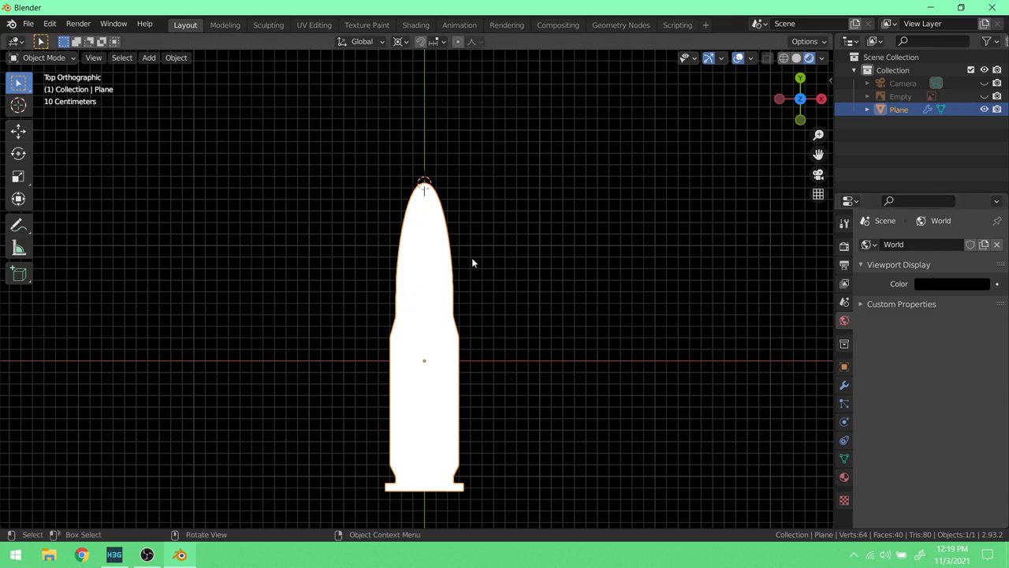
- Unhide the camera and select it in the viewport
left_click(984, 82)
left_click(416, 309)
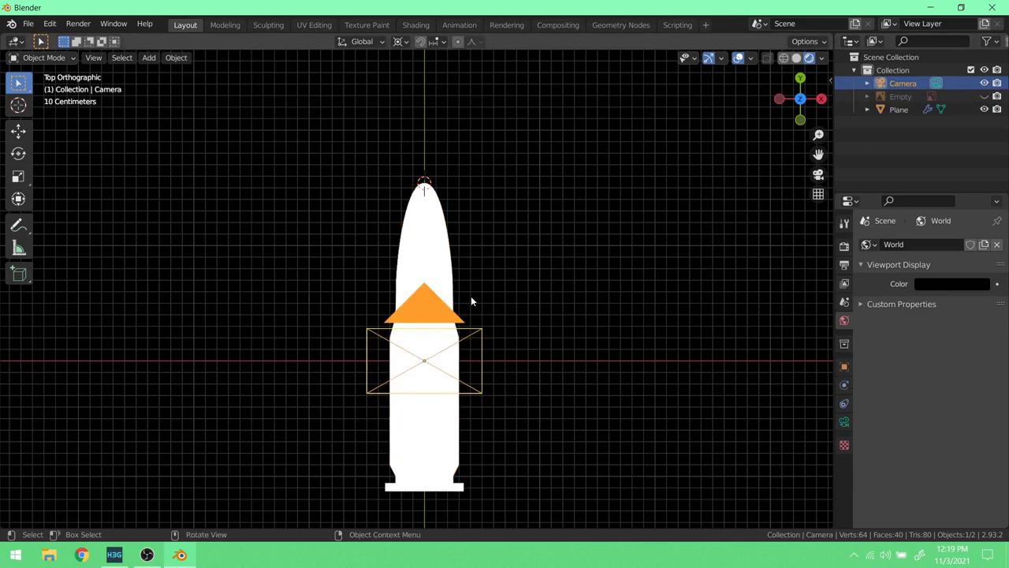
scroll(481, 294, "down", 3)
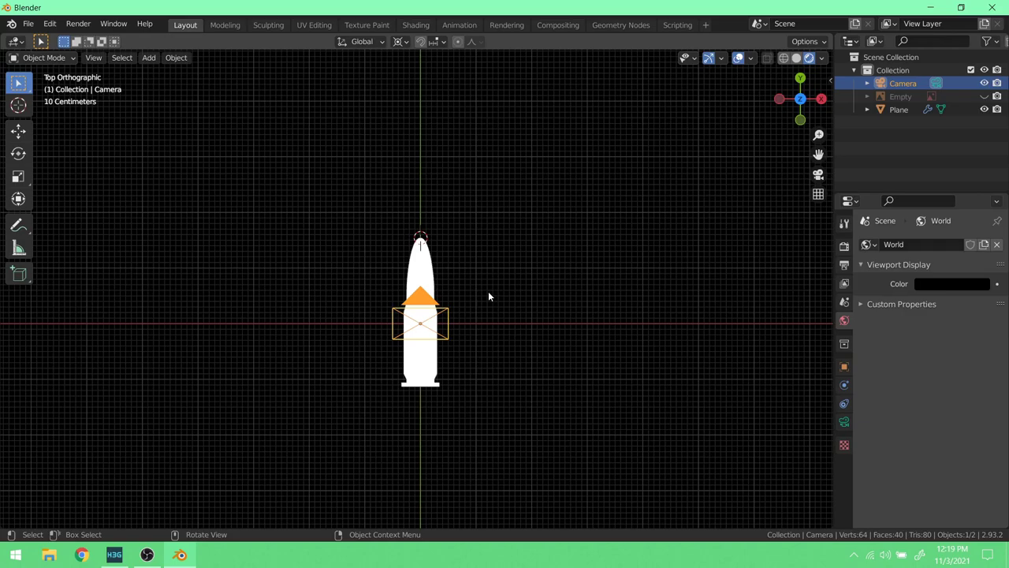
- Switch to the desktop and open the ballistic_meters.tif image in paint.net
left_click(934, 9)
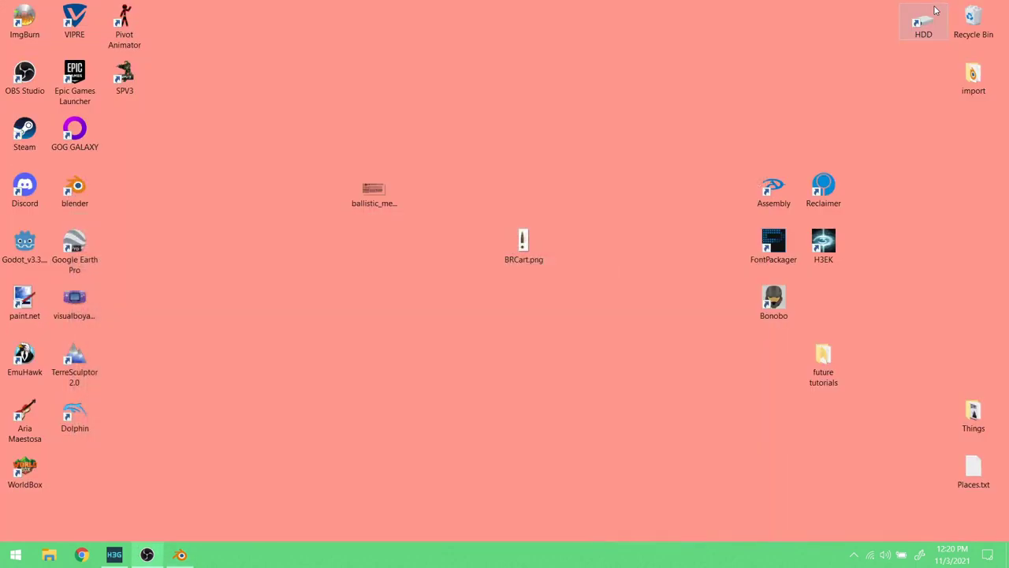
right_click(383, 192)
mouse_move(510, 284)
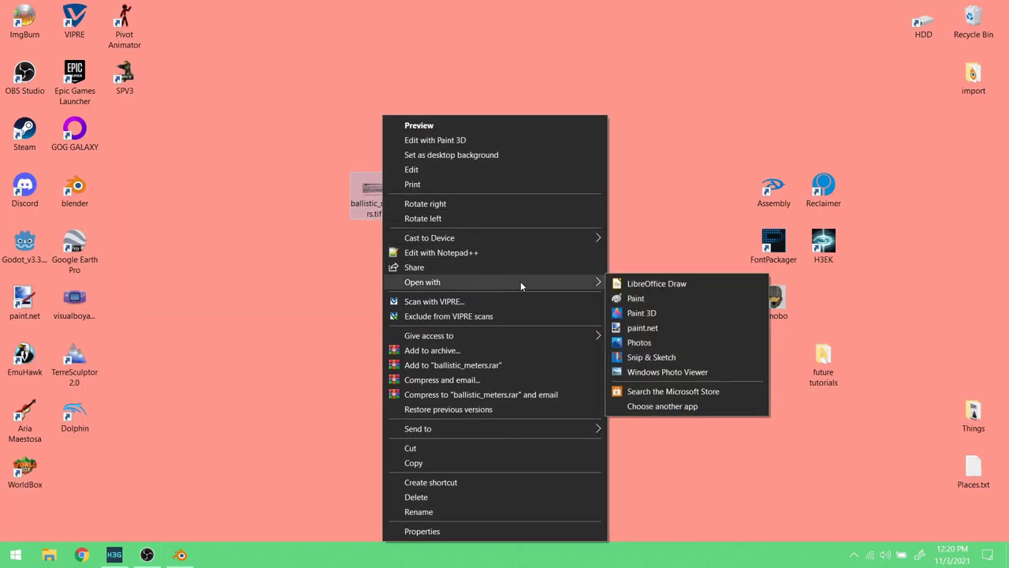
left_click(673, 328)
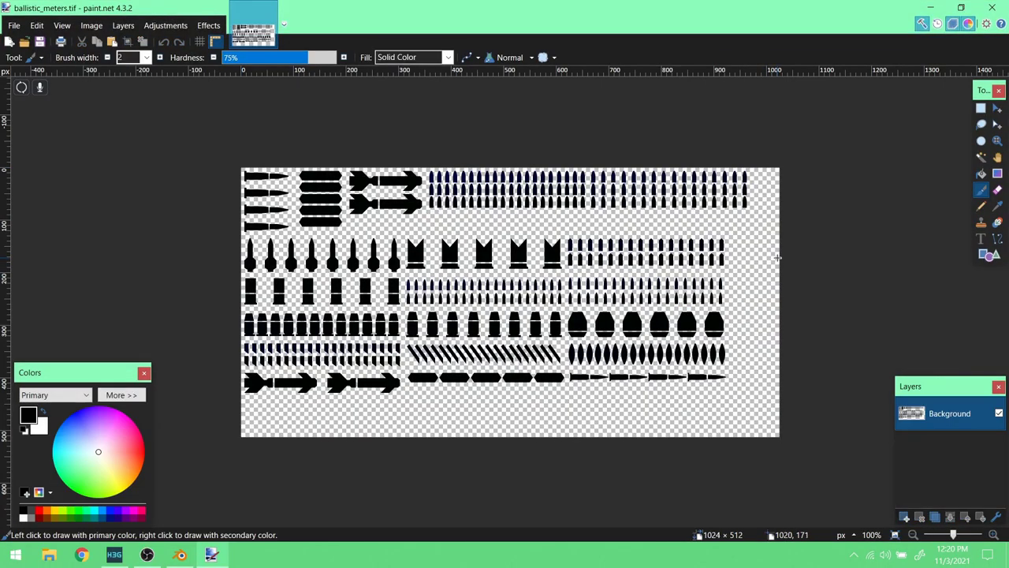
- Measure the middle row of eight banded cartridges with a rectangular selection of about 313 × 60 px
left_click(996, 140)
left_click(407, 315)
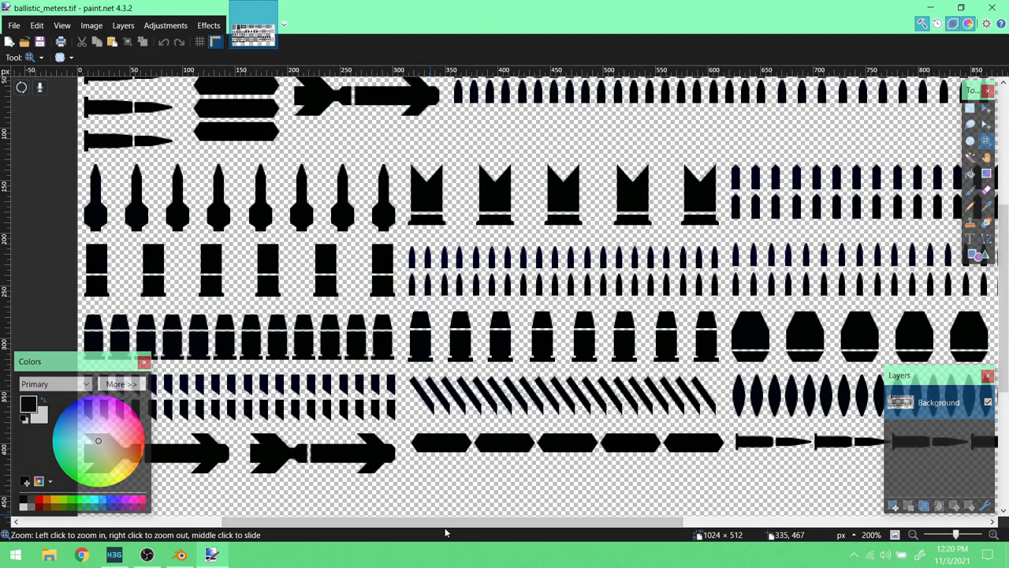
left_click_drag(407, 523, 423, 521)
scroll(418, 316, "down", 2)
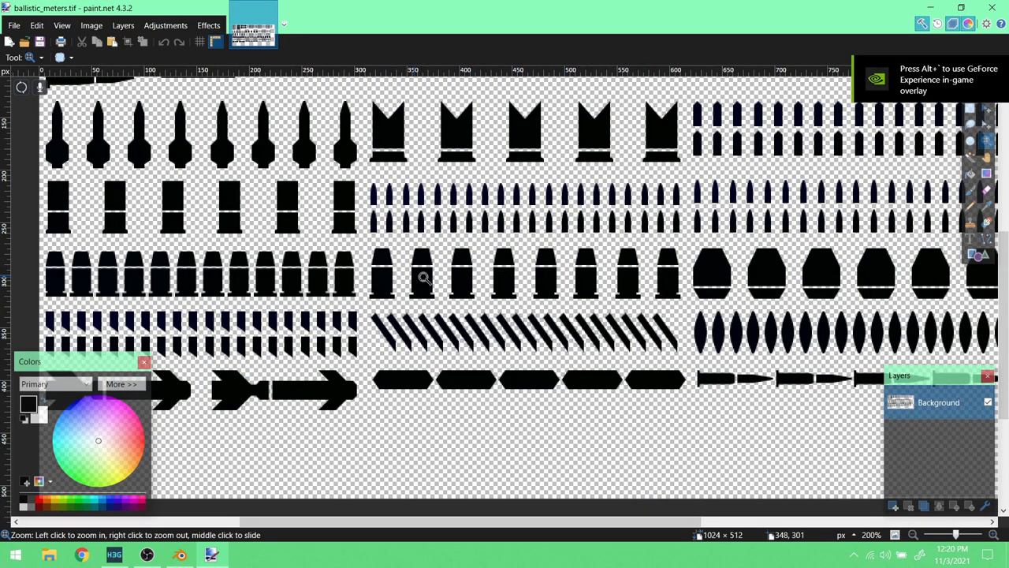
left_click(970, 109)
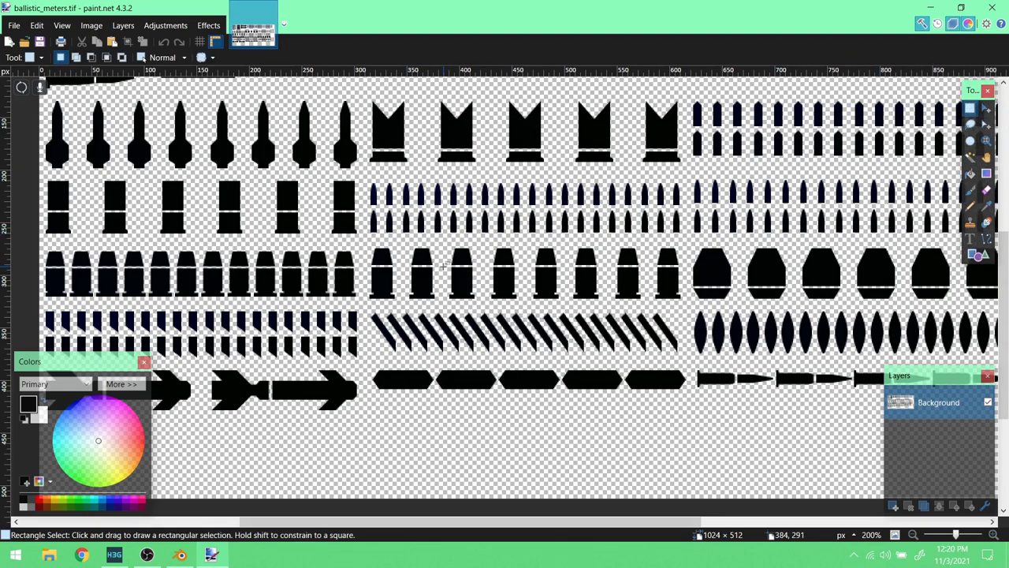
left_click_drag(363, 243, 691, 305)
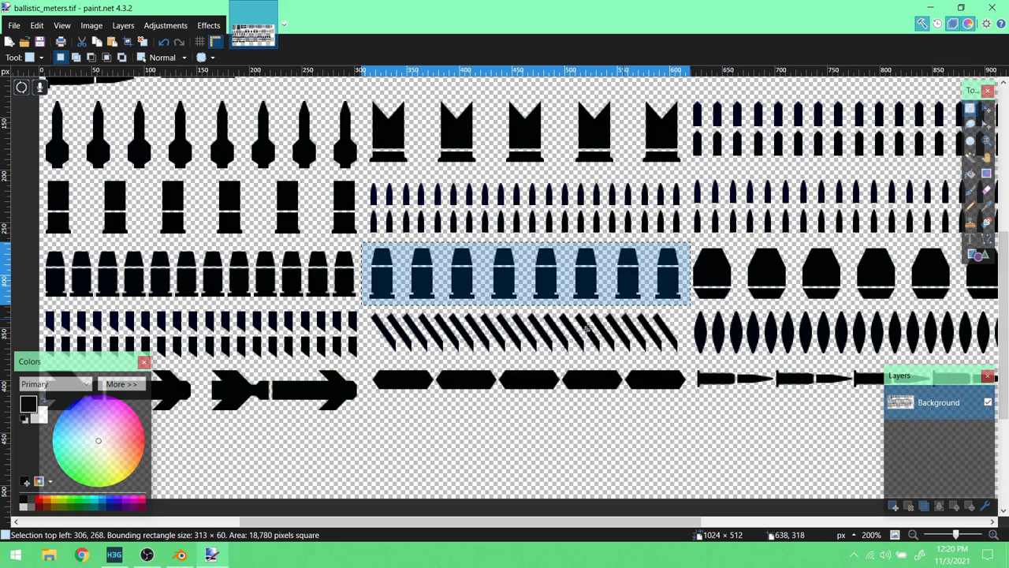
- Switch back to Blender and set the render resolution to 64 × 64 px
mouse_move(196, 557)
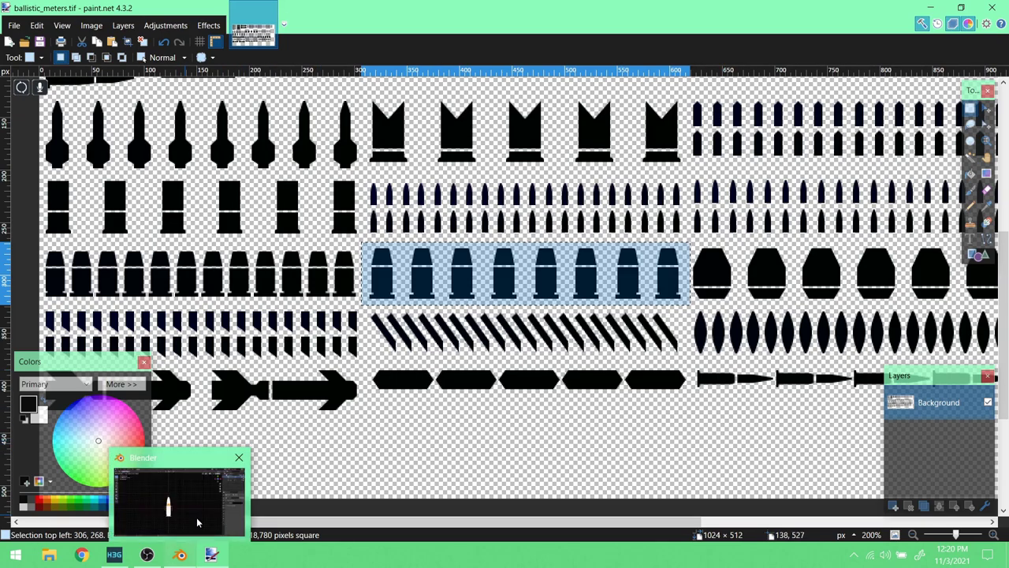
left_click(196, 517)
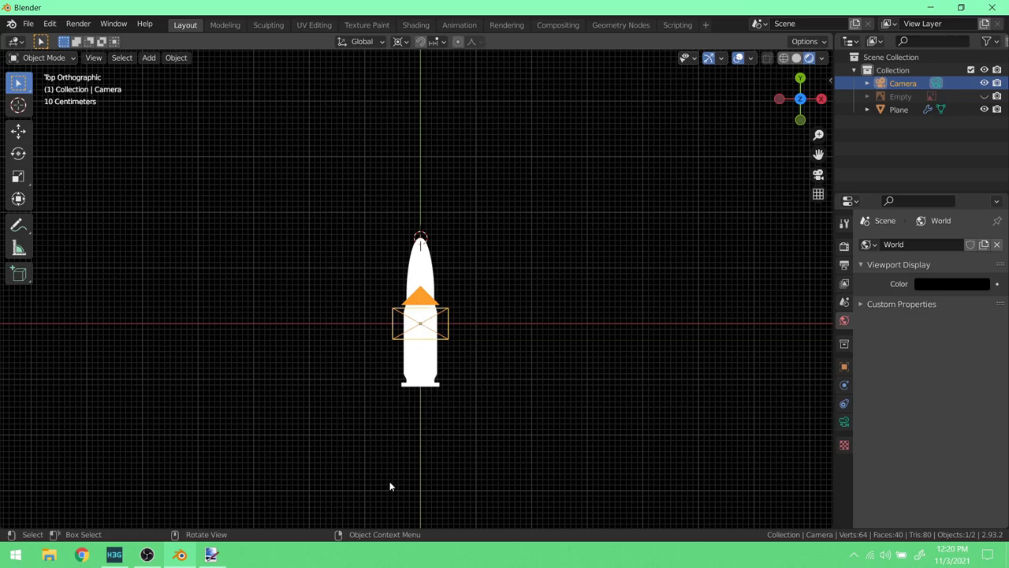
left_click(845, 265)
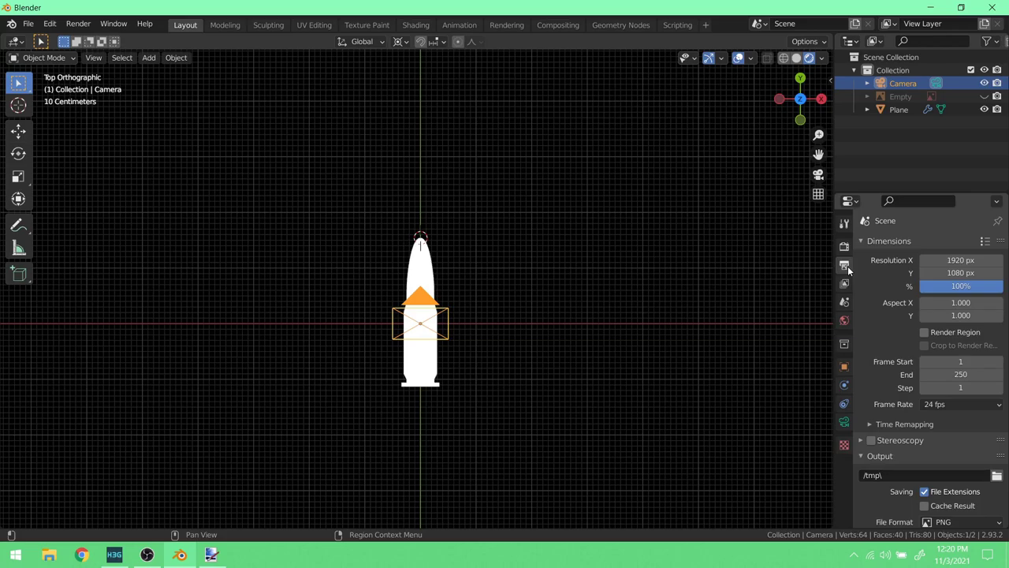
left_click(959, 260)
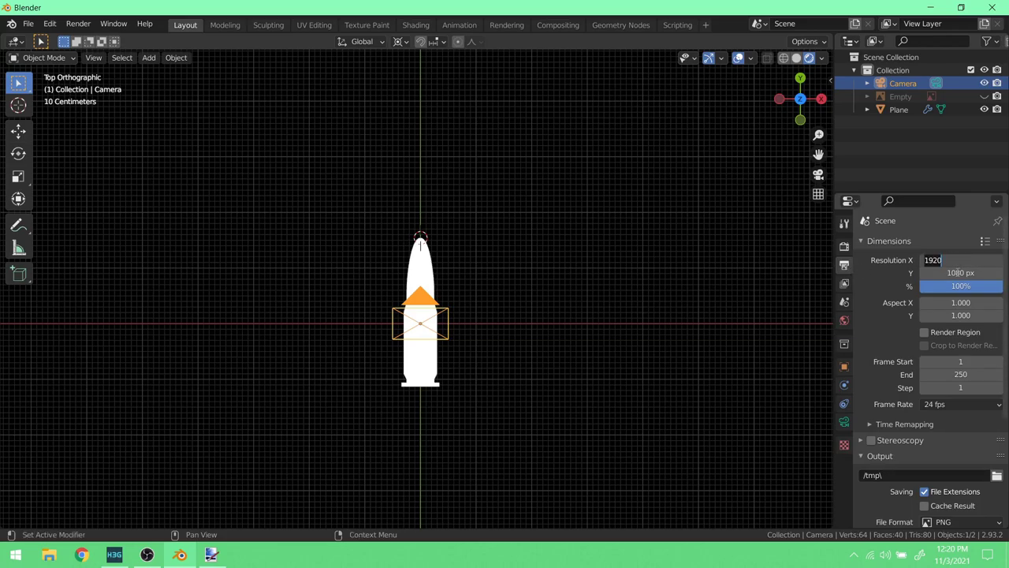
left_click(954, 272)
type("64")
key("Return")
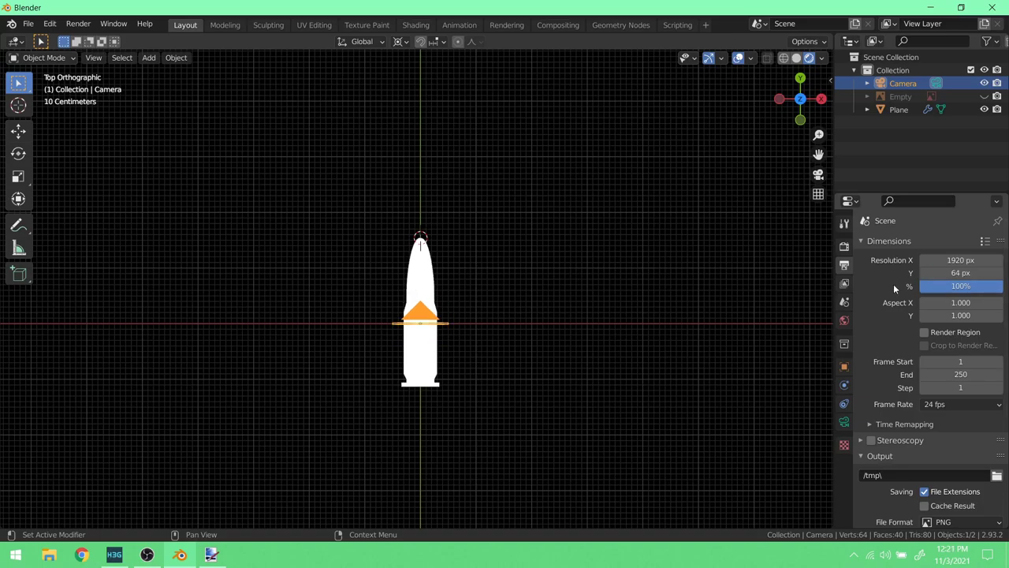
left_click(954, 266)
type("64")
key("Return")
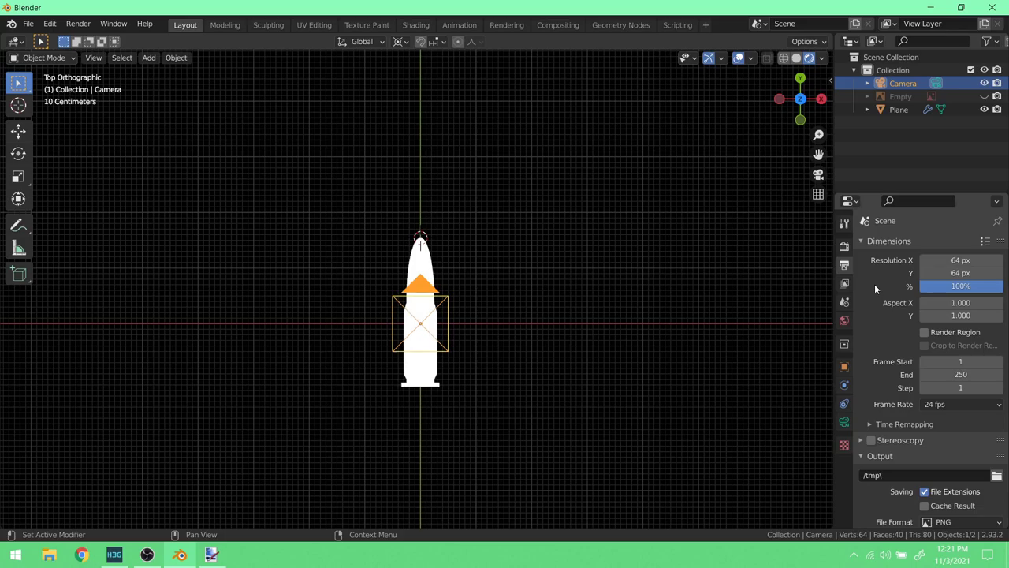
- Set the camera's lens type to Orthographic
left_click(845, 423)
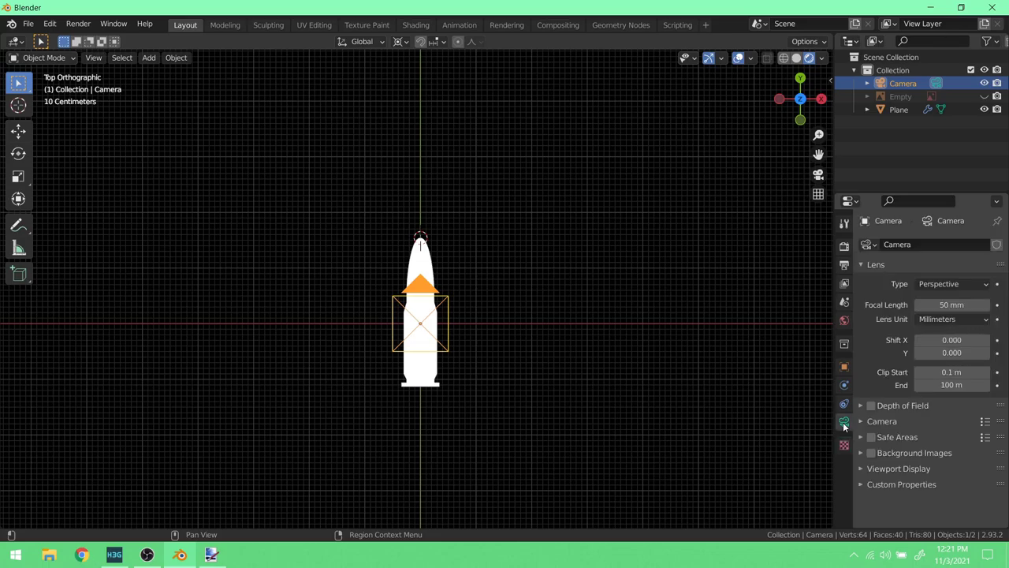
left_click(932, 284)
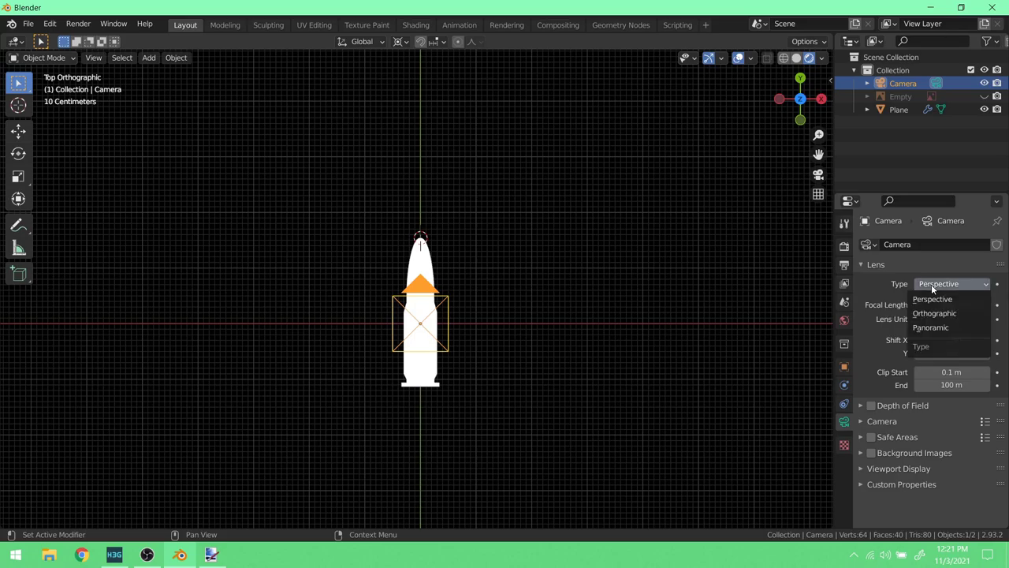
left_click(933, 313)
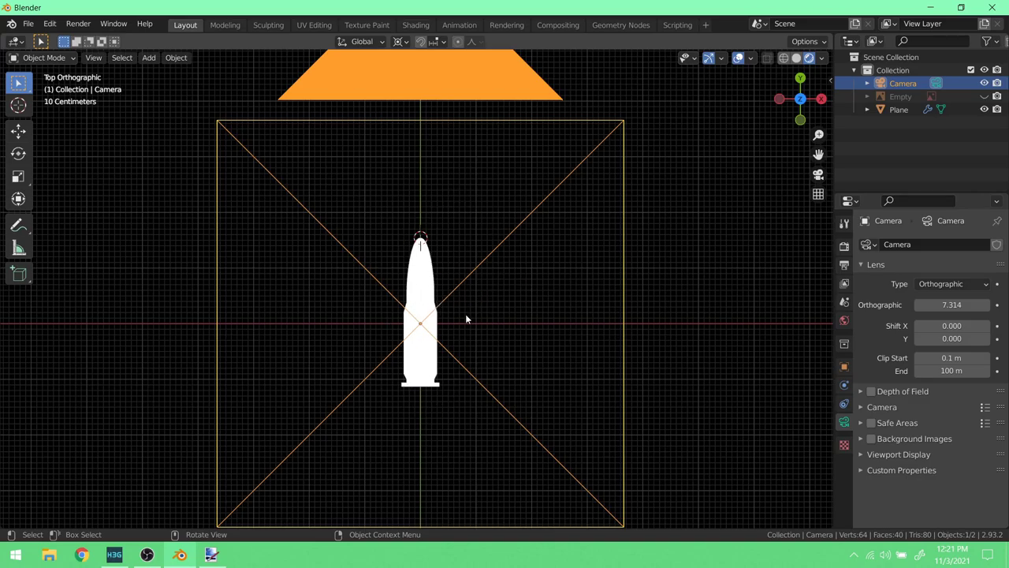
- Try reducing the camera's orthographic scale to 2.214, and undo the change
left_click(952, 304)
type("2.314")
key("Return")
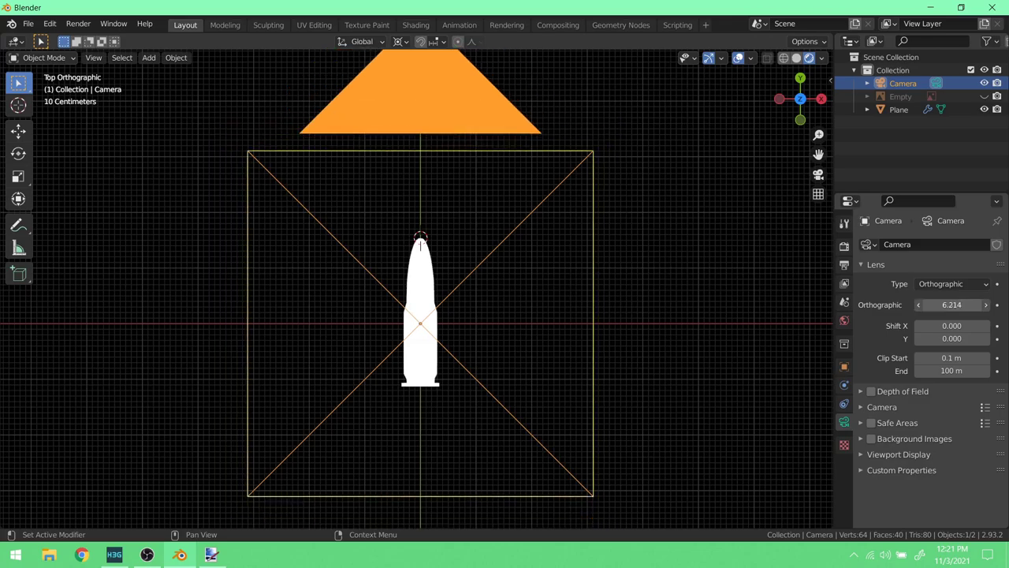
left_click(986, 304)
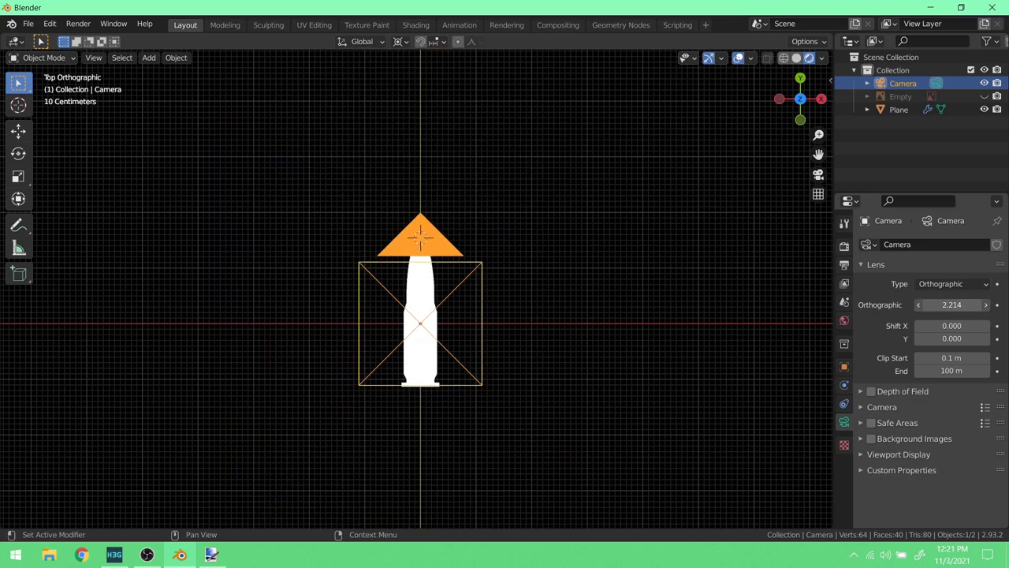
key("ctrl+z")
key("ctrl+z")
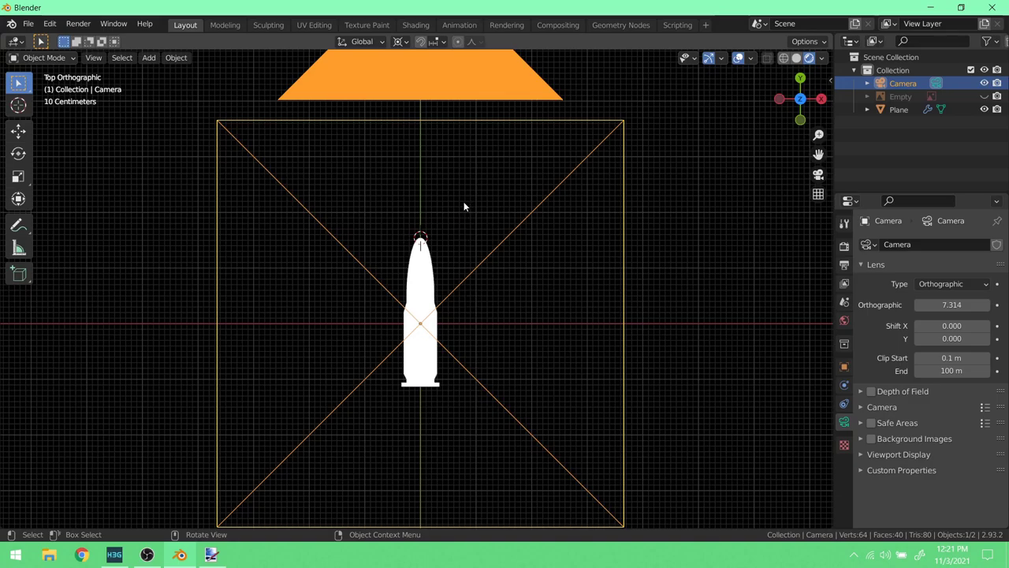
- Snap the 3D cursor to the world origin
key("shift+s")
key("Escape")
key("shift+s")
left_click(365, 300)
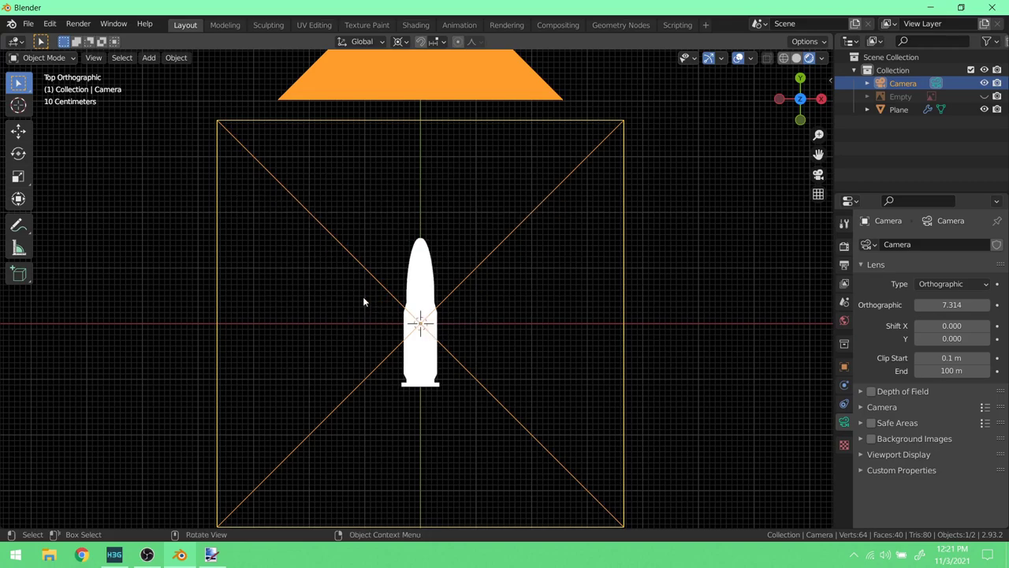
- Select the cartridge silhouette mesh and open it in Edit Mode
left_click(420, 287)
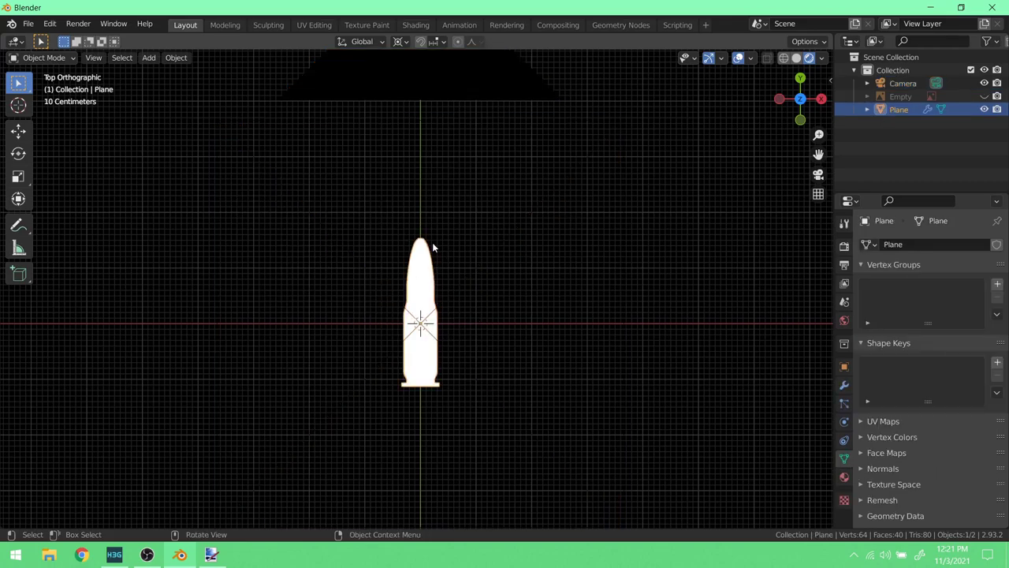
middle_click_drag(434, 247, 352, 209)
scroll(423, 340, "up", 4)
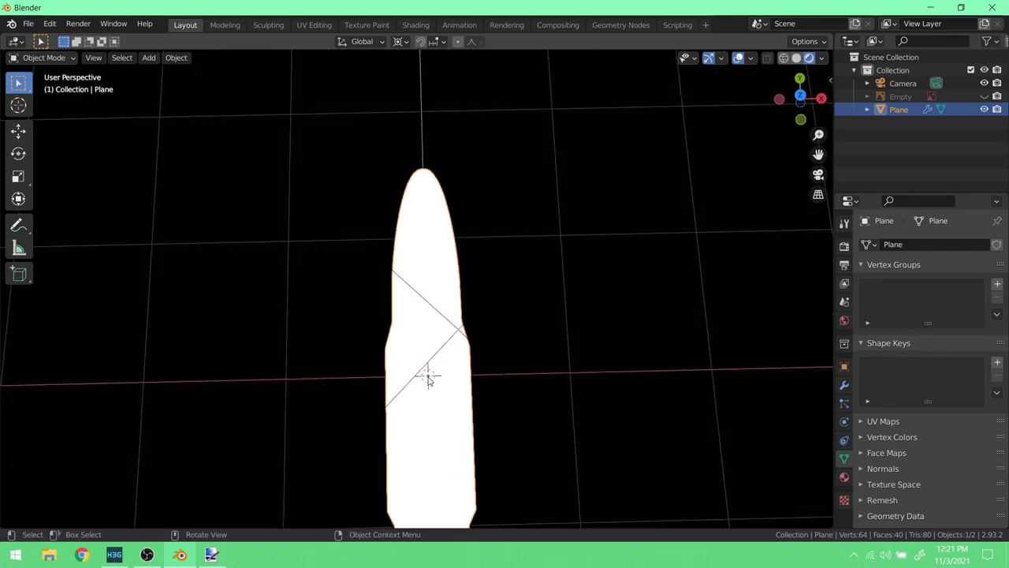
scroll(429, 462, "down", 2)
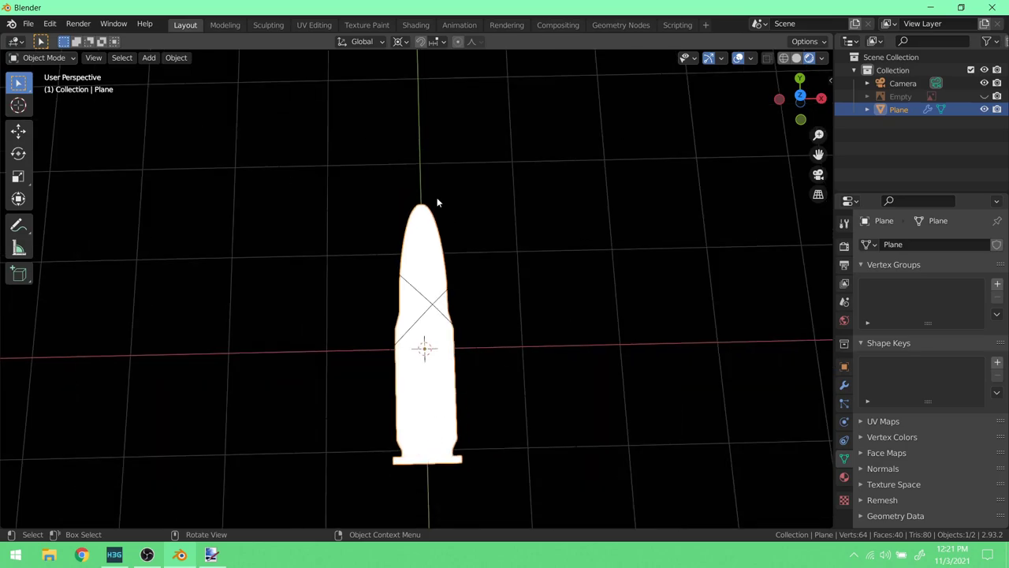
scroll(431, 378, "down", 1)
left_click(44, 57)
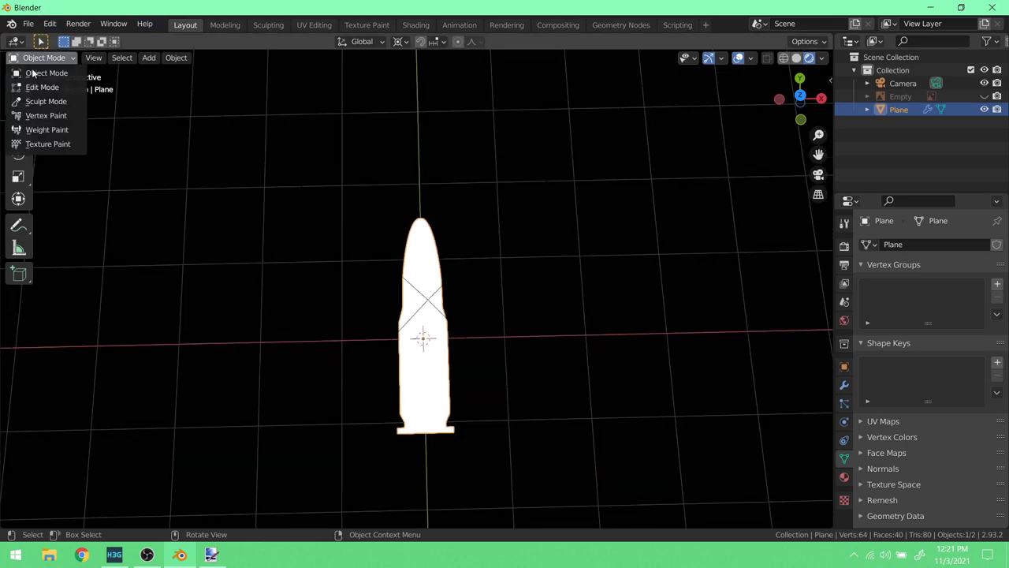
left_click(42, 87)
- Select the centreline vertices at the cartridge's tip and base, and snap the 3D cursor to the midpoint of that selection
scroll(432, 250, "up", 6)
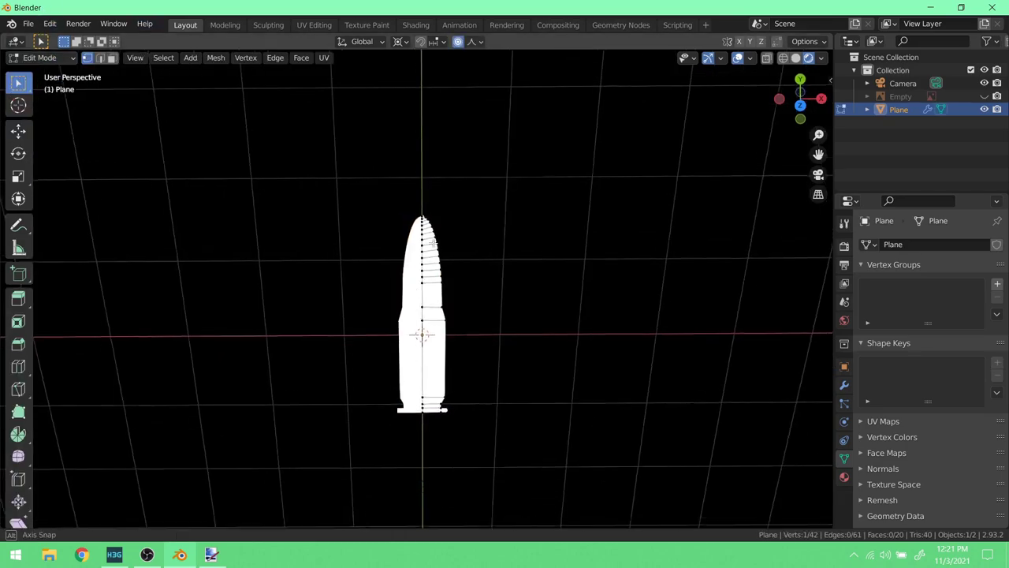
scroll(444, 266, "down", 3)
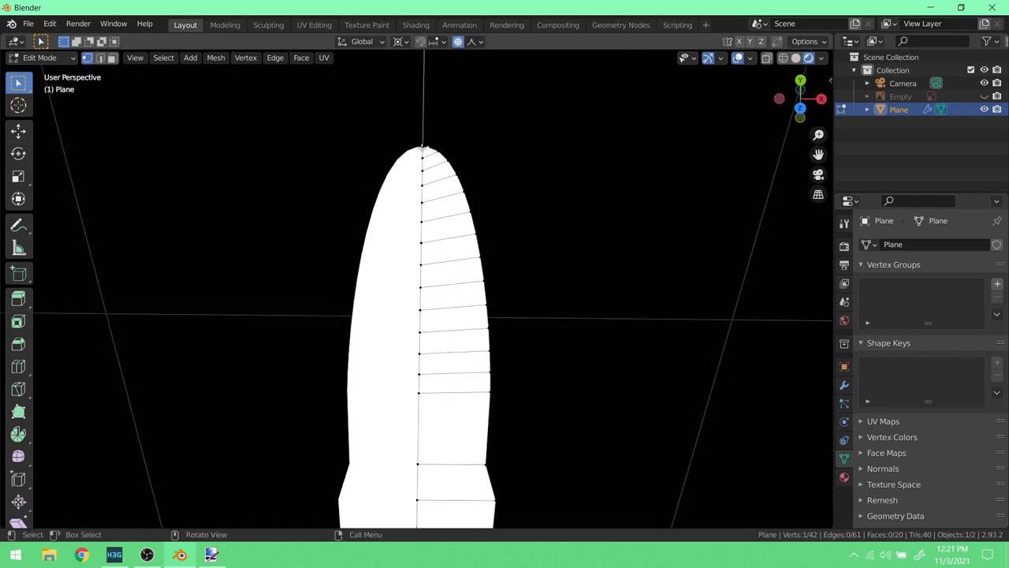
middle_click_drag(437, 213, 428, 362)
left_click(411, 347, "shift")
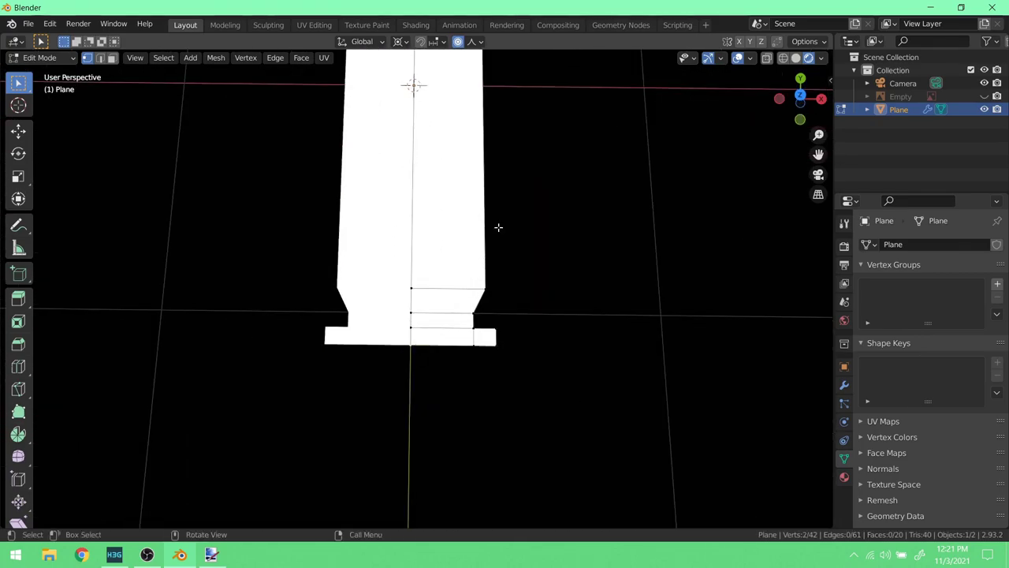
scroll(489, 225, "down", 2)
middle_click_drag(477, 218, 487, 248)
key("shift+s")
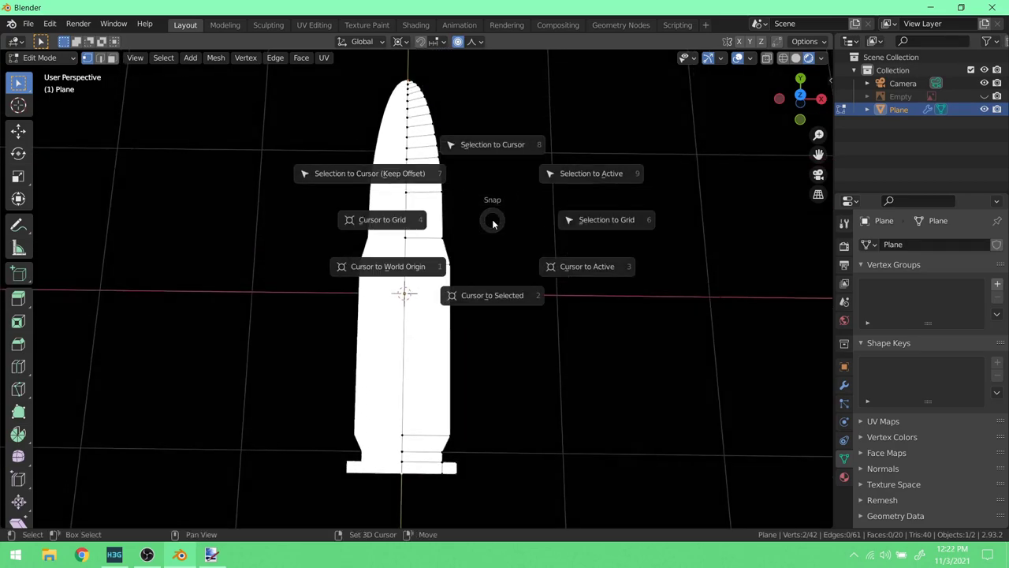
left_click(514, 298)
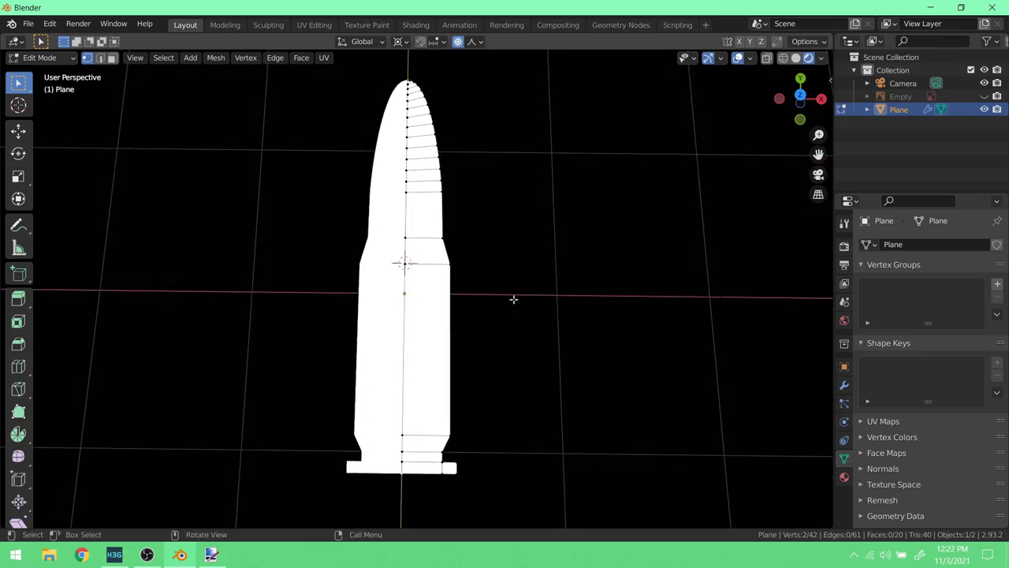
- Return to Object Mode and set the cartridge's origin to the 3D cursor, ending in the top orthographic view
middle_click_drag(449, 246, 394, 265)
scroll(388, 260, "up", 4)
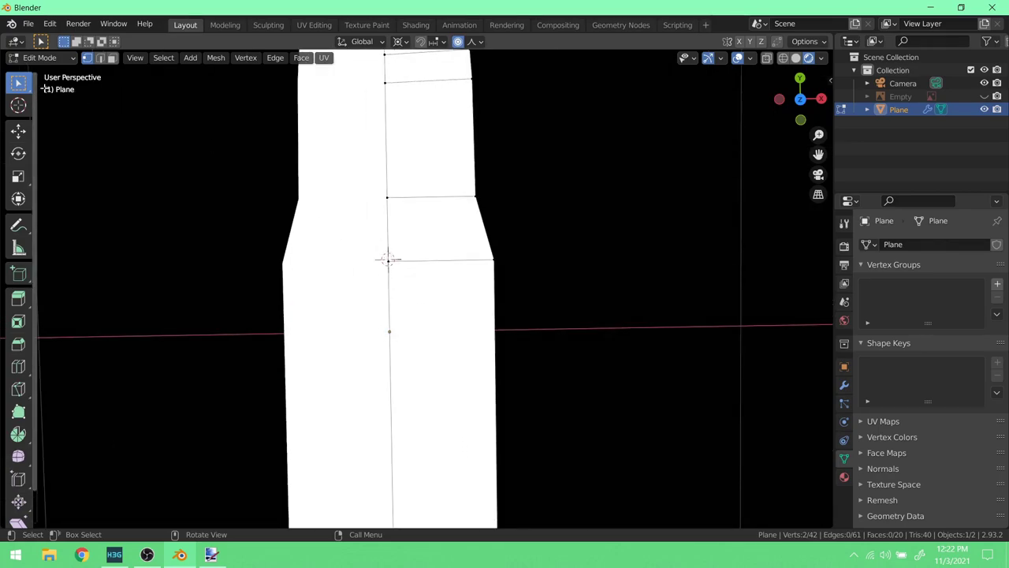
left_click(39, 58)
left_click(44, 73)
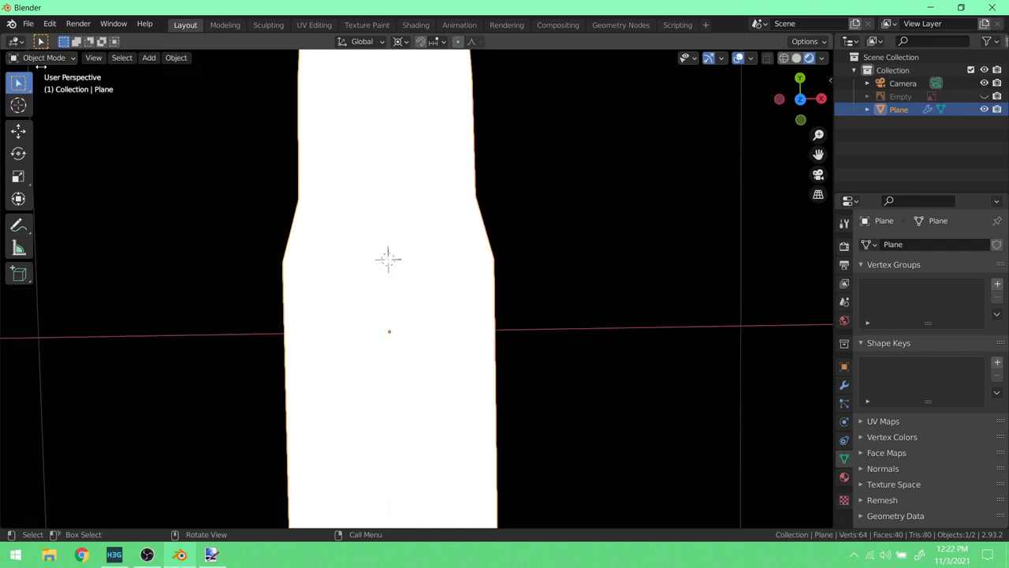
left_click(175, 58)
mouse_move(216, 86)
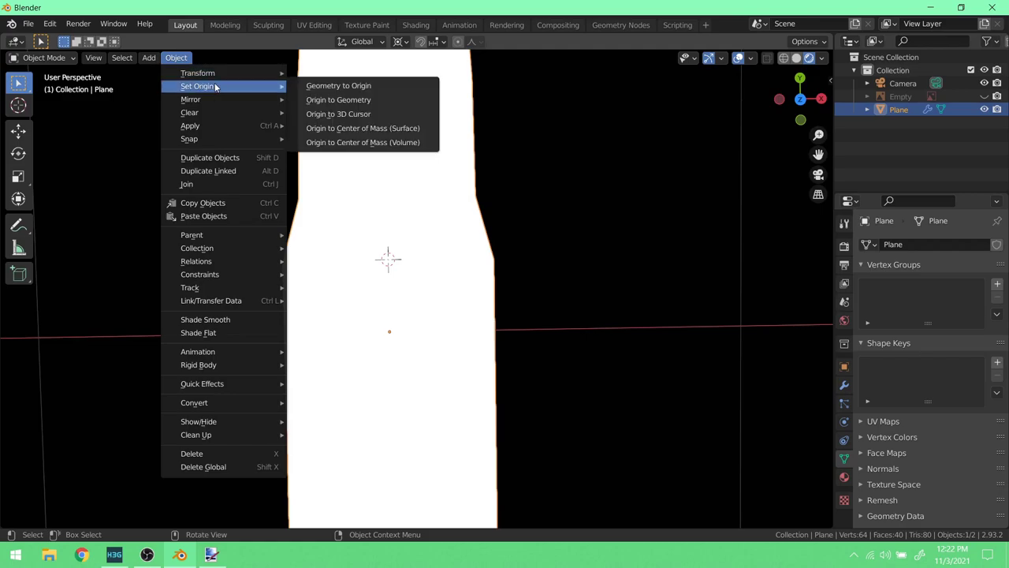
left_click(360, 114)
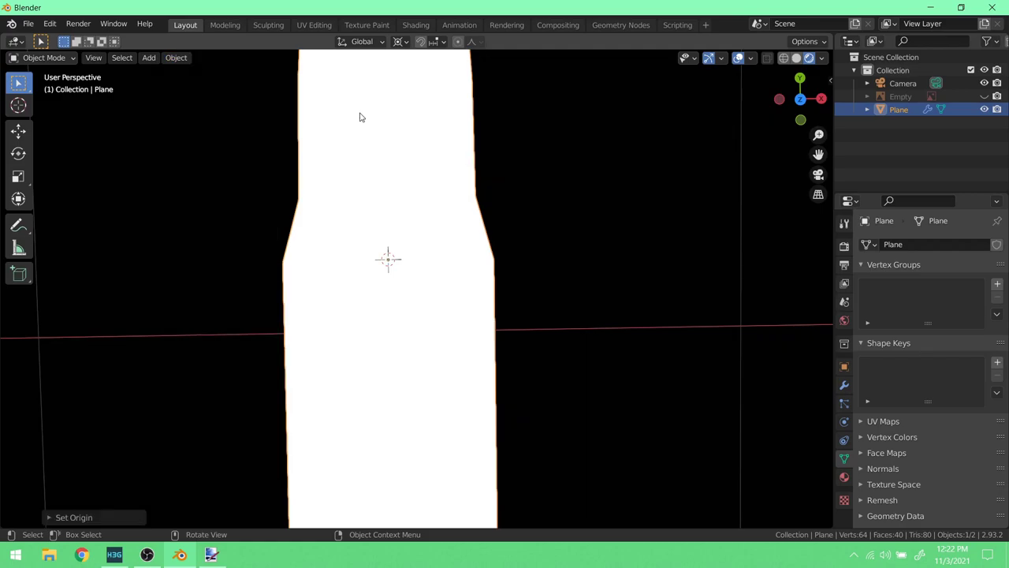
scroll(451, 268, "down", 6)
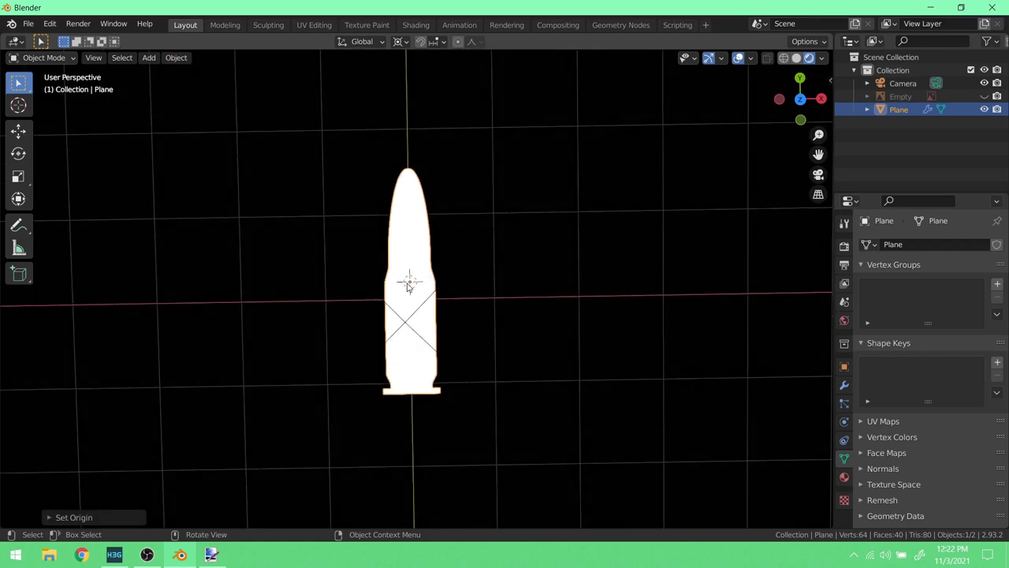
key("KP_7")
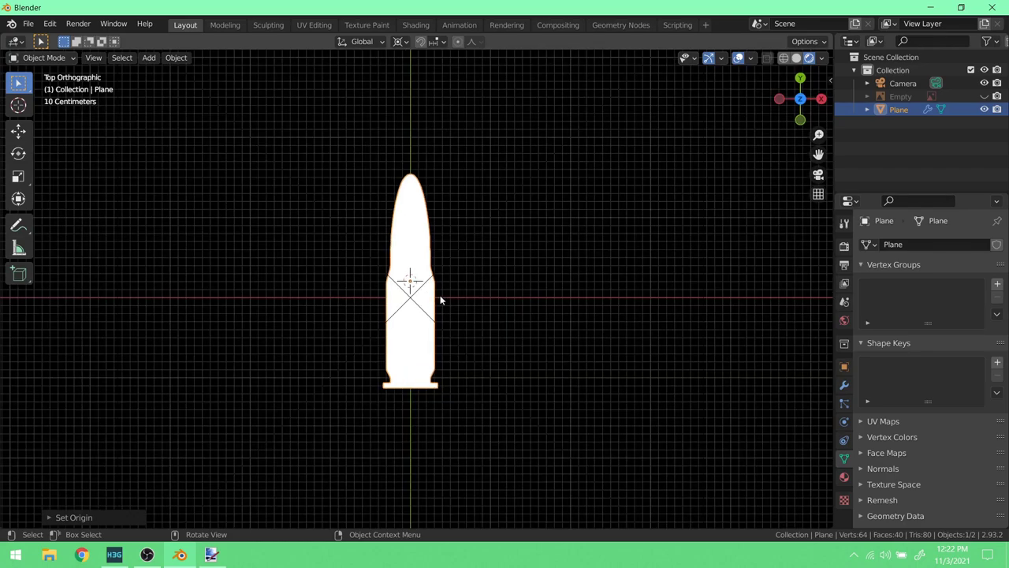
- Reset the 3D cursor to the world origin and snap the cartridge silhouette to it
scroll(555, 326, "up", 2)
key("shift+s")
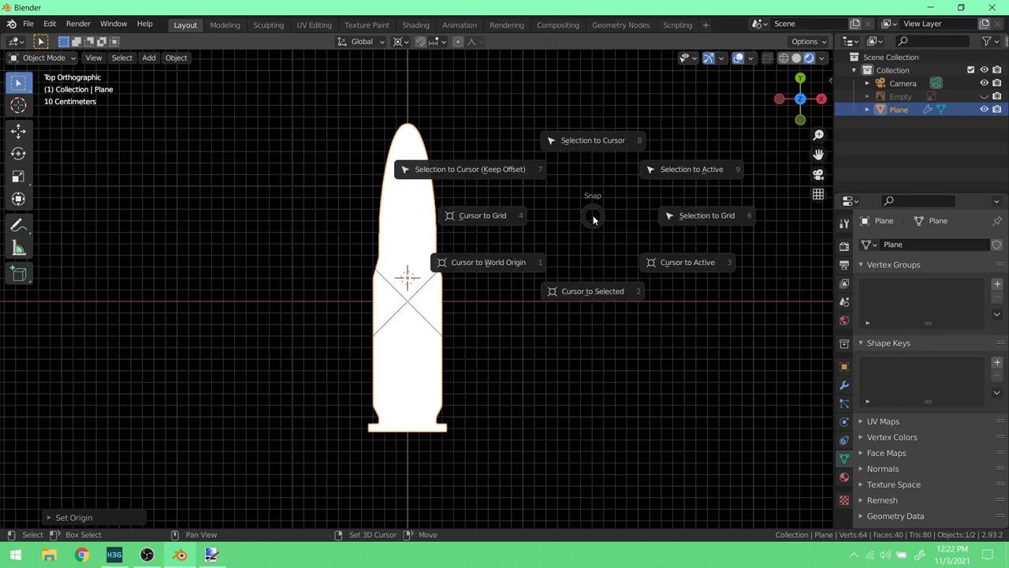
left_click(504, 261)
key("shift+s")
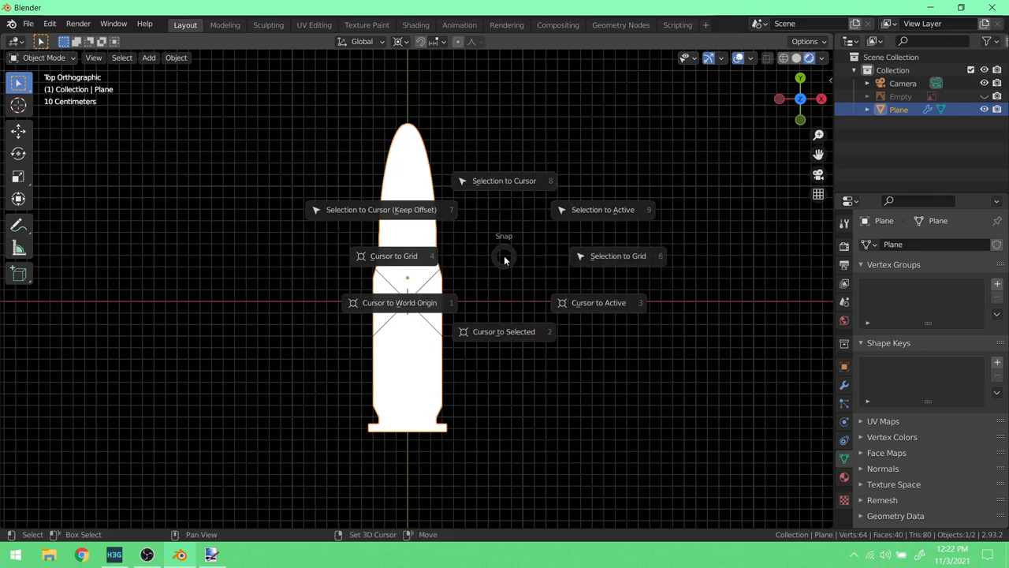
left_click(509, 197)
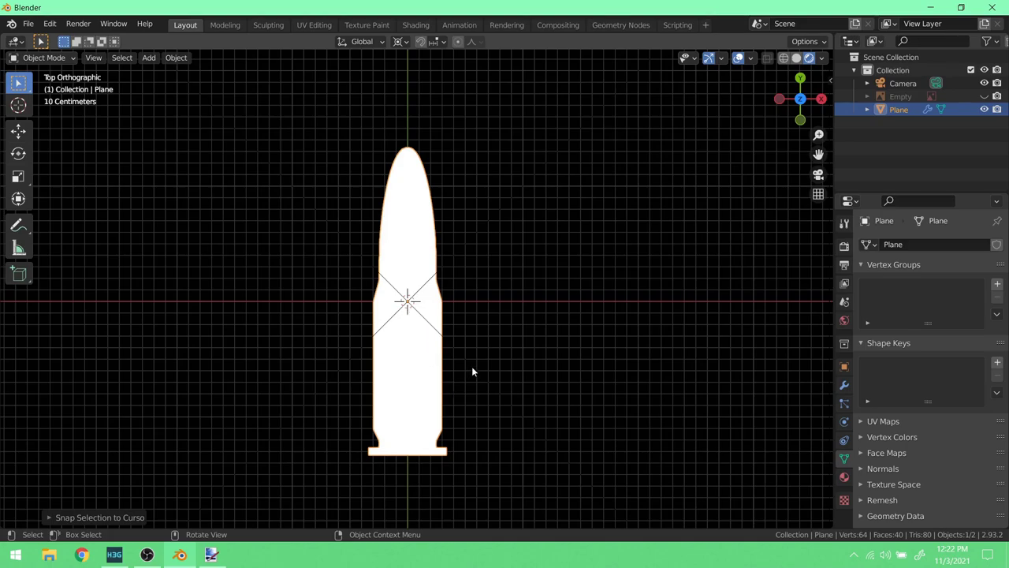
scroll(473, 367, "down", 3)
scroll(472, 371, "up", 3)
scroll(471, 371, "down", 5)
scroll(471, 371, "up", 2)
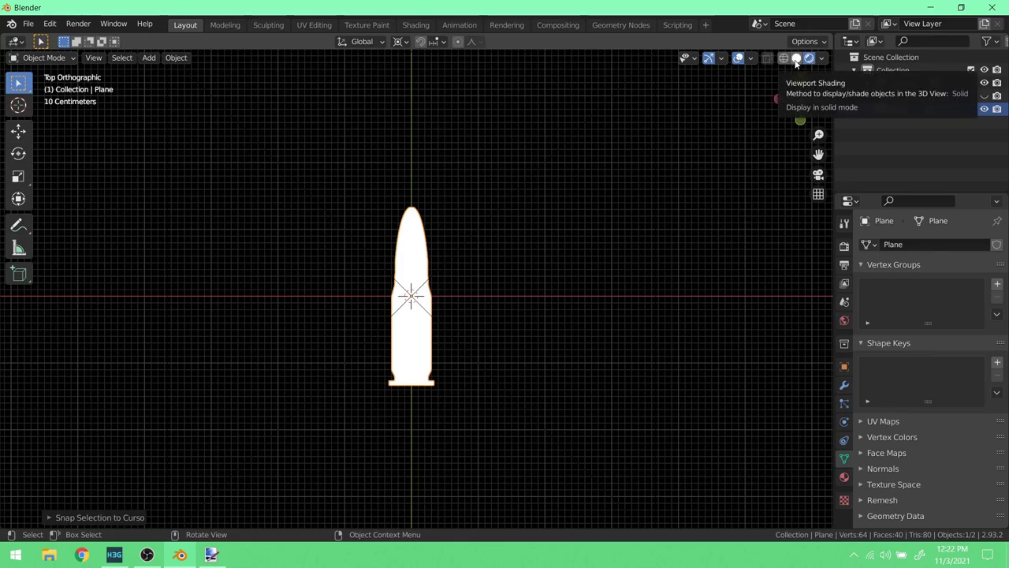
- Switch the viewport to solid shading and reduce the camera's orthographic scale to about 2.9 so its frame surrounds the silhouette closely
left_click(796, 58)
scroll(363, 288, "down", 6)
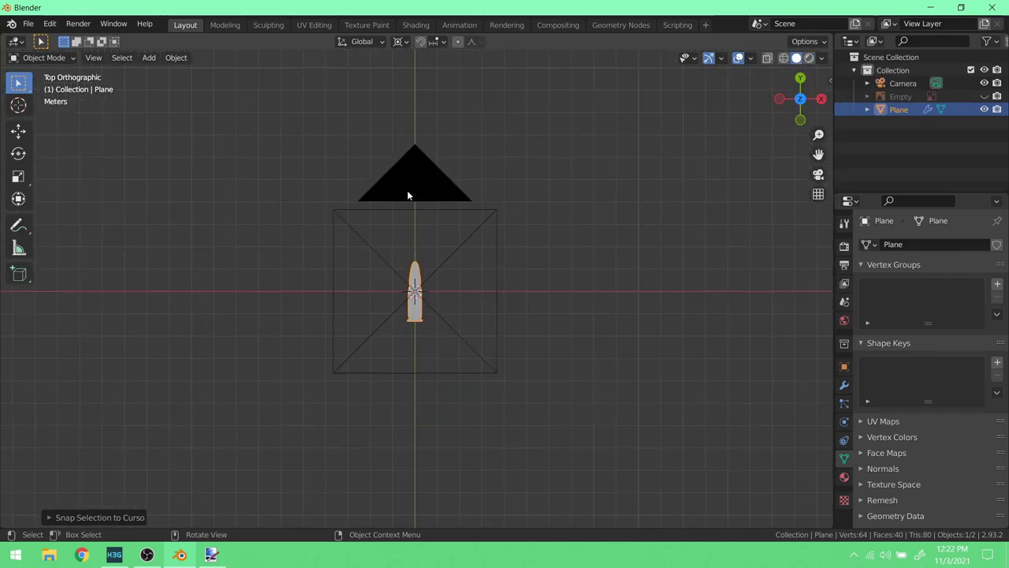
left_click(421, 183)
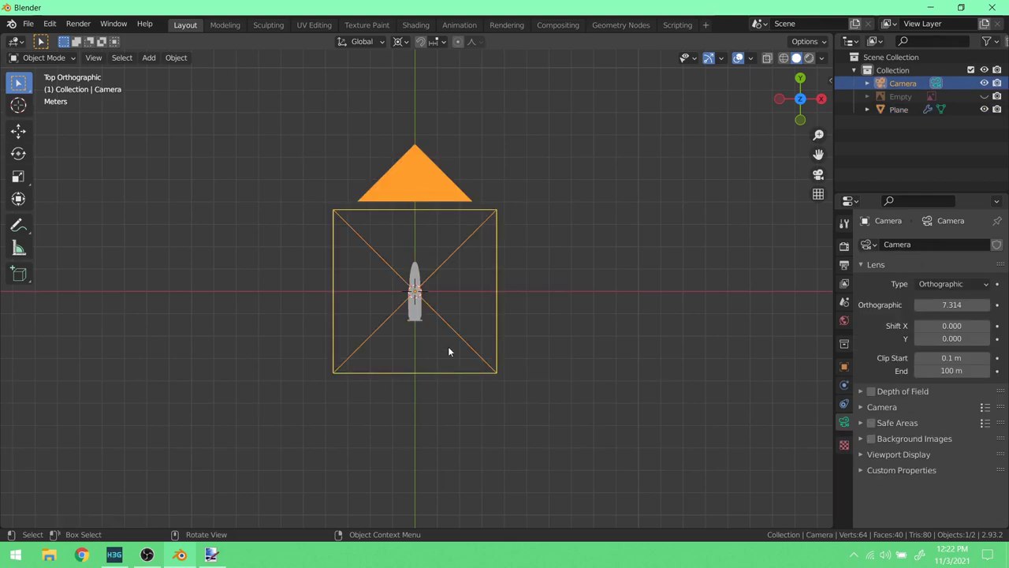
scroll(450, 354, "up", 6)
scroll(451, 354, "down", 5)
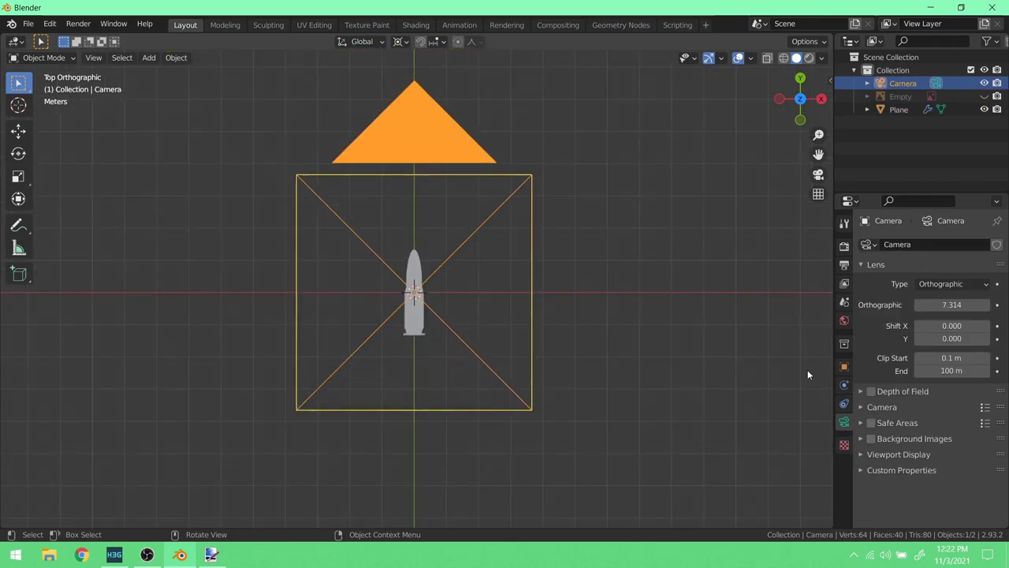
left_click_drag(952, 304, 815, 305)
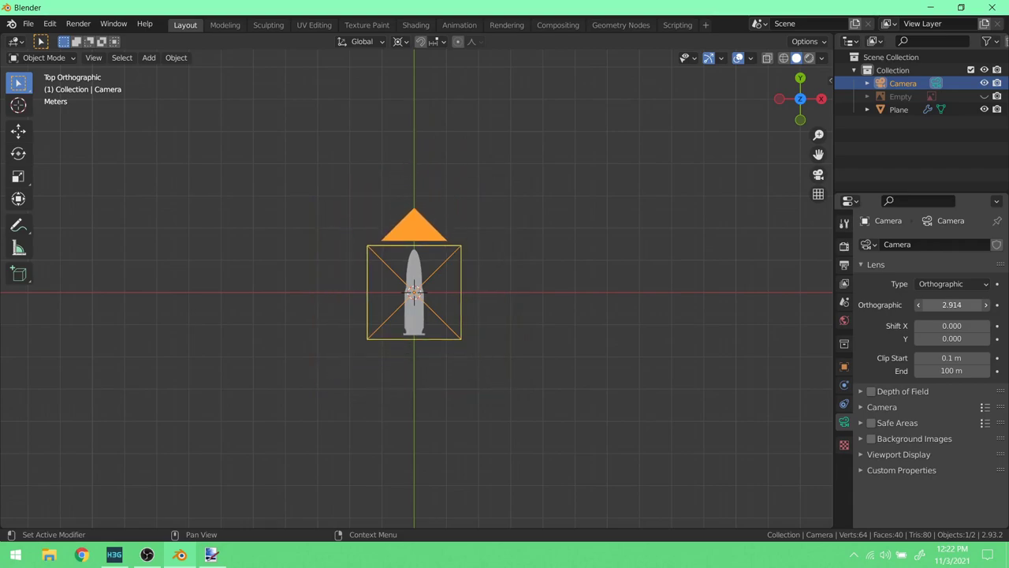
- Set the camera's orthographic scale to exactly 3
left_click(955, 307)
key("BackSpace")
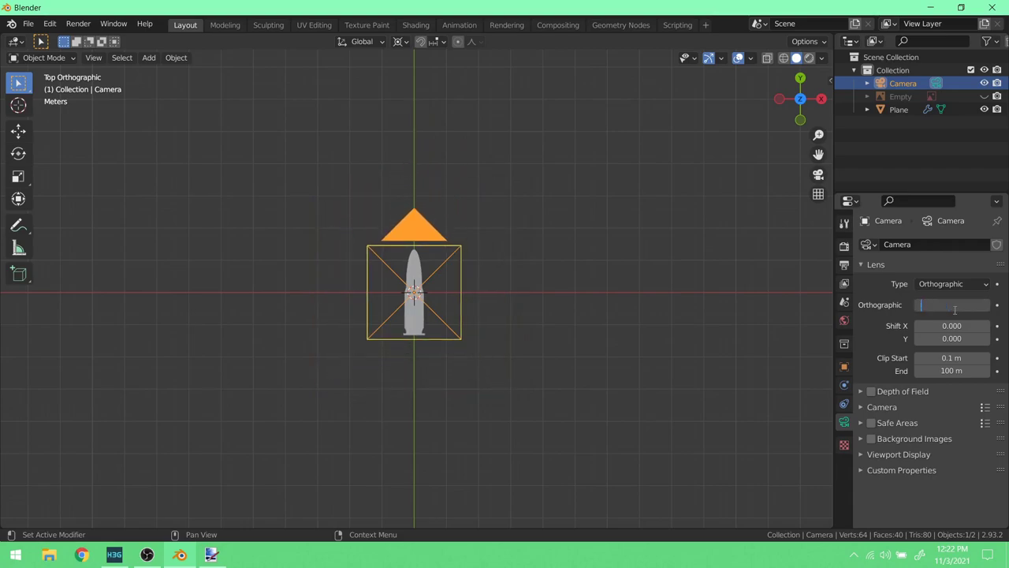
type("3")
key("Return")
scroll(463, 336, "up", 4)
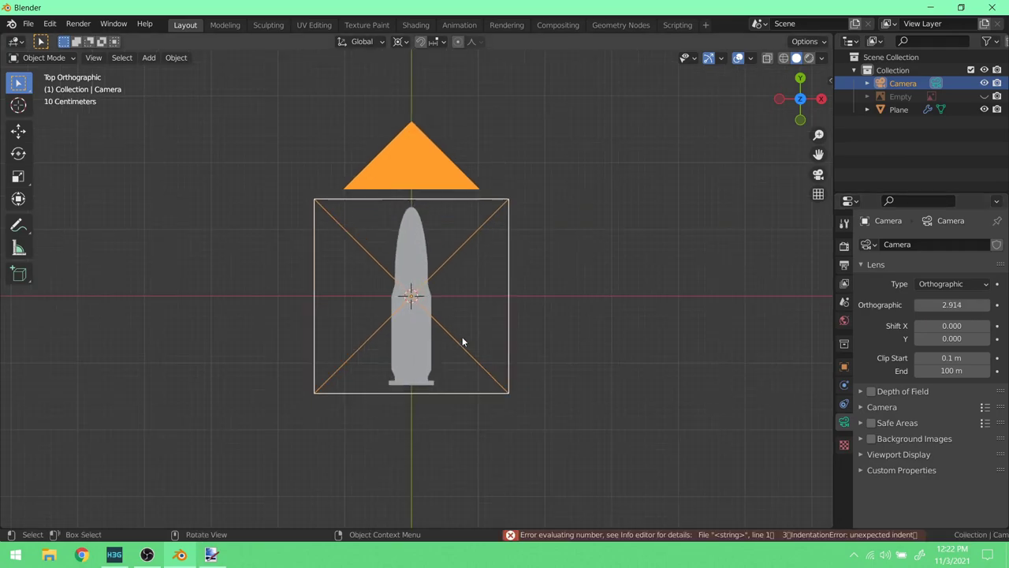
left_click(978, 305)
type("3")
key("Return")
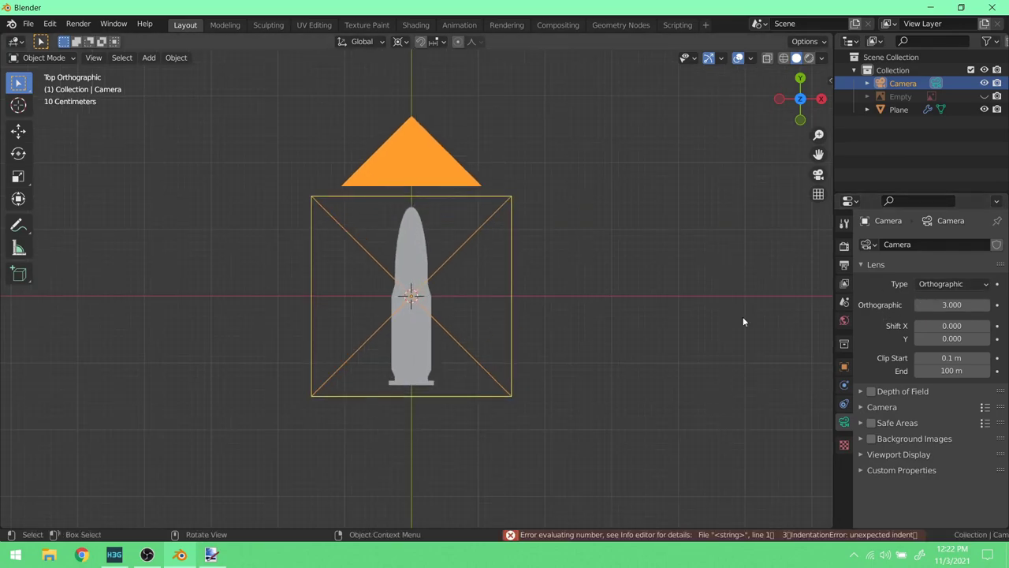
- Examine the margins between the camera frame and the silhouette's tip and base
scroll(435, 238, "up", 4)
scroll(436, 241, "up", 2, "shift")
scroll(436, 243, "up", 3)
scroll(430, 239, "down", 3)
scroll(394, 193, "up", 1, "shift")
scroll(404, 225, "up", 4)
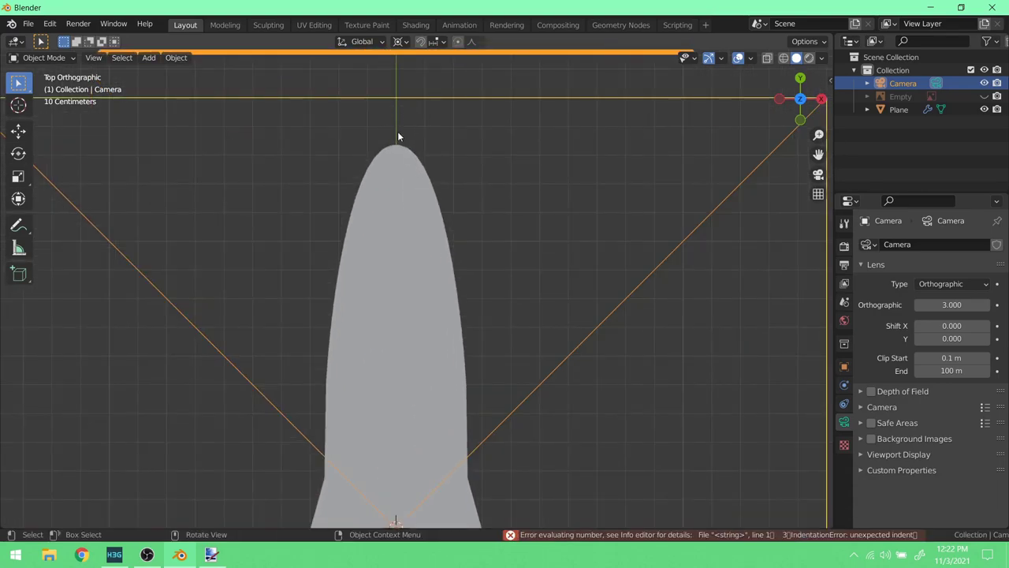
scroll(487, 390, "down", 4)
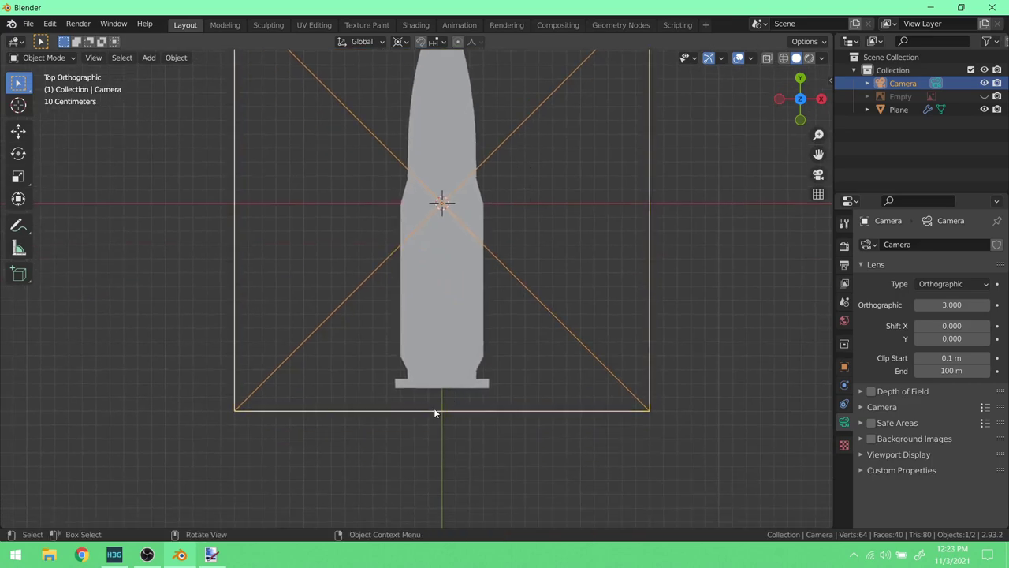
scroll(452, 287, "down", 3, "shift")
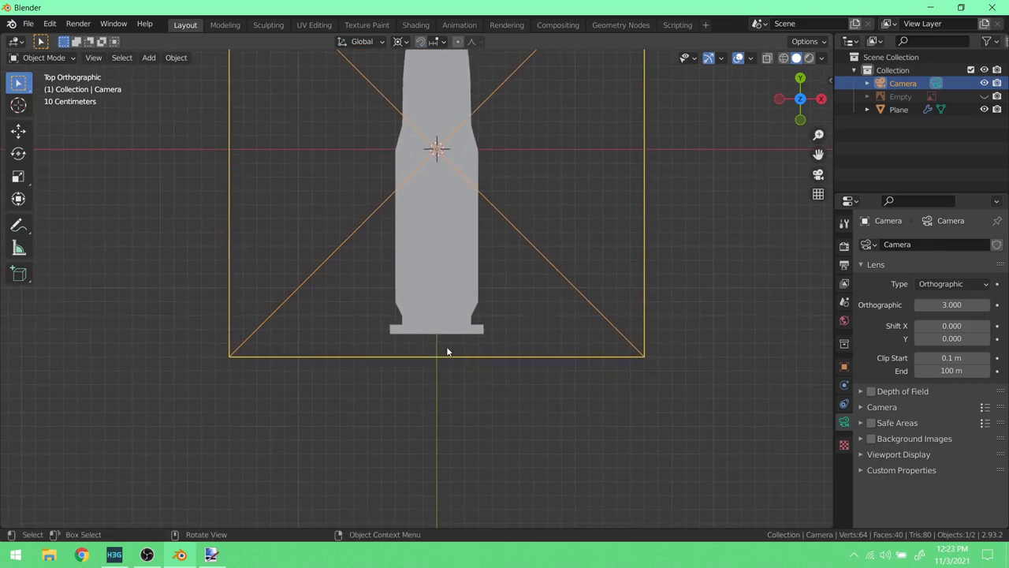
scroll(449, 352, "up", 4)
scroll(433, 291, "down", 8)
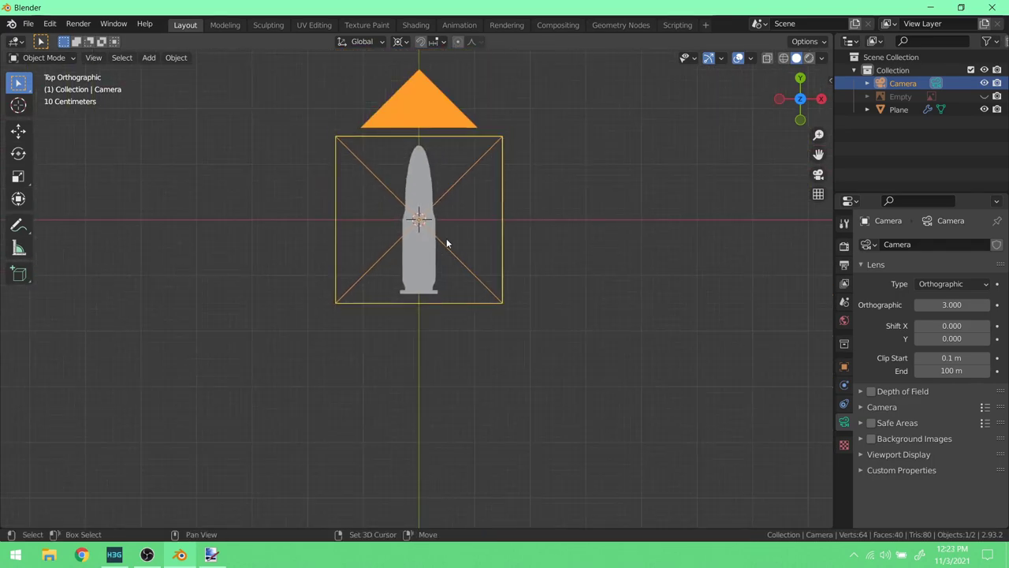
middle_click_drag(445, 241, 457, 310, "shift")
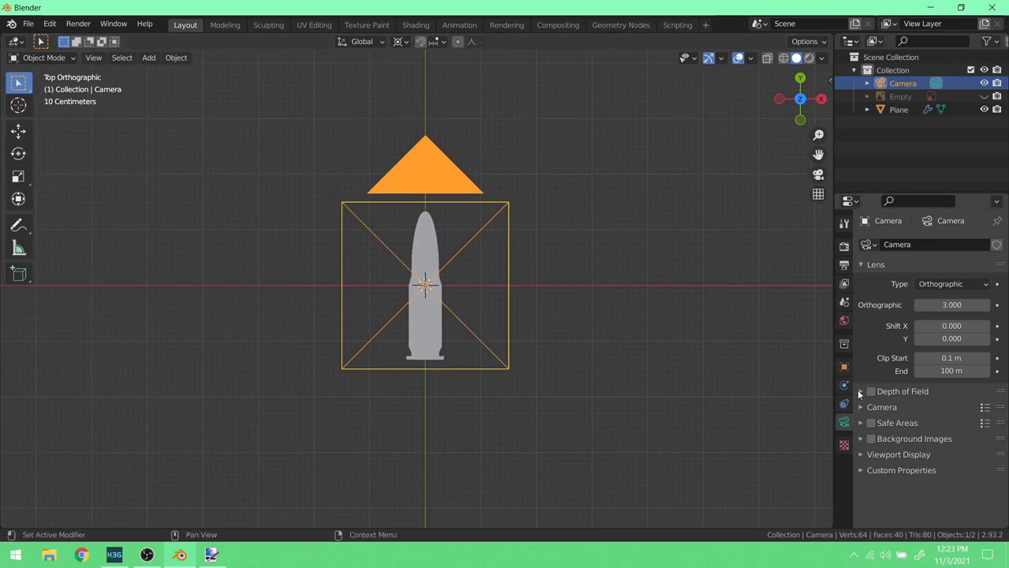
- Review the scene's output and render settings and the object transforms of the camera and the cartridge silhouette
left_click(847, 265)
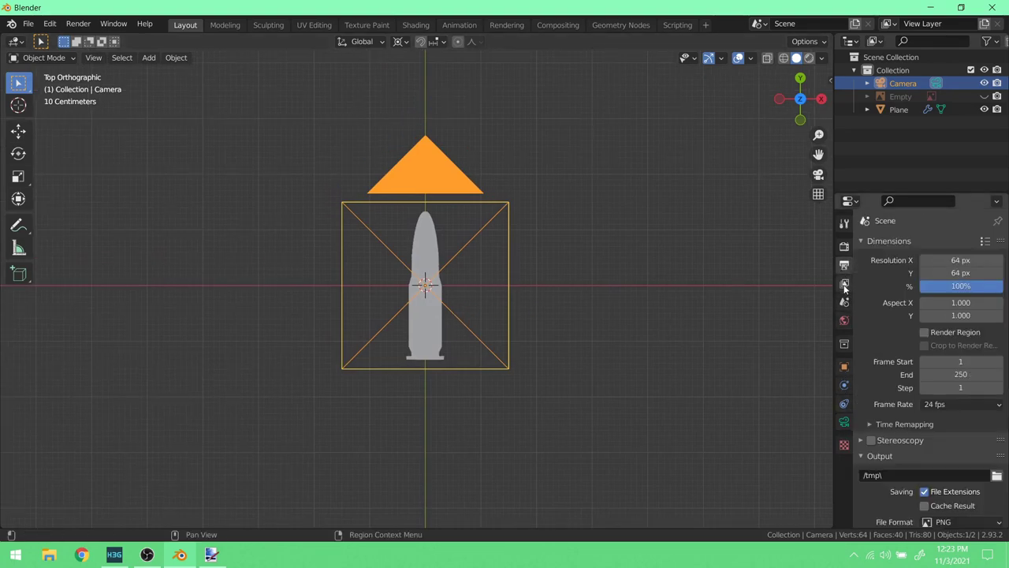
scroll(908, 388, "down", 5)
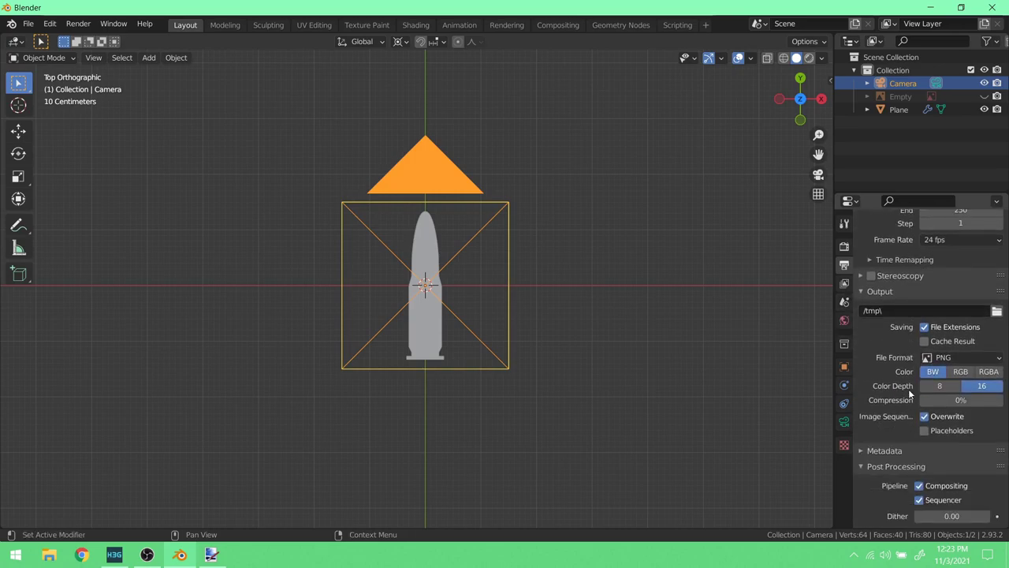
scroll(908, 388, "up", 3)
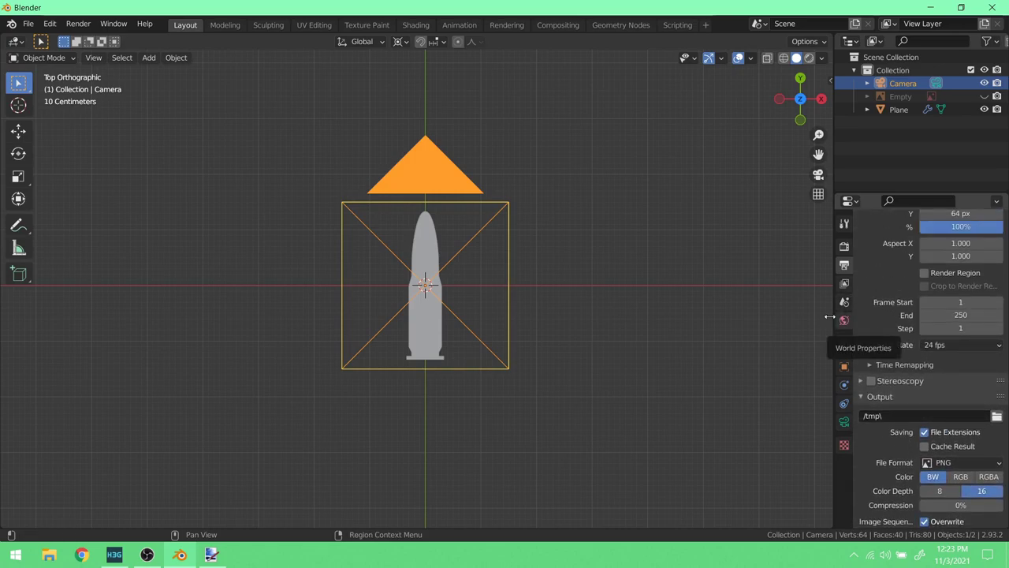
left_click(844, 367)
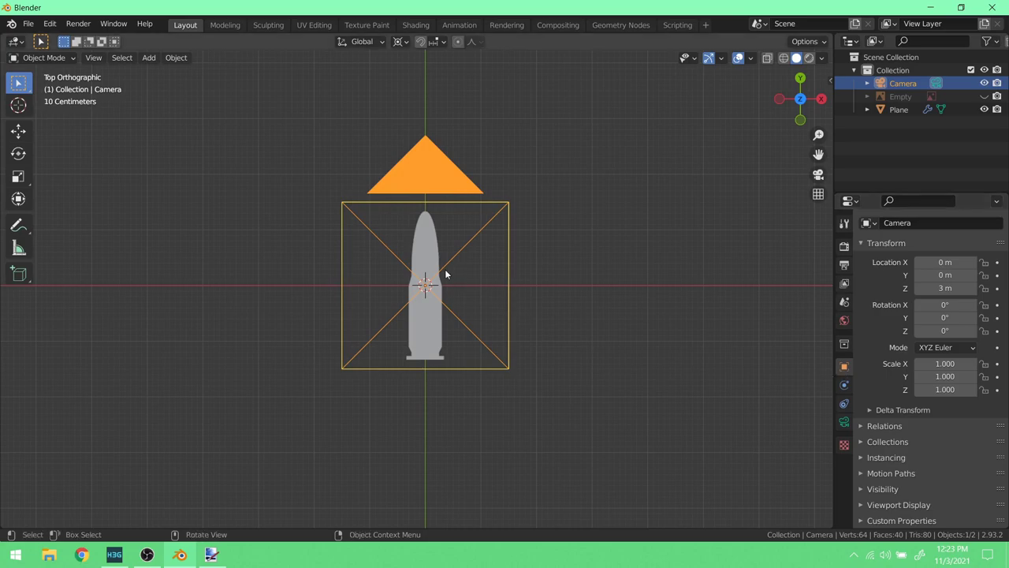
left_click(428, 252)
scroll(958, 425, "down", 1)
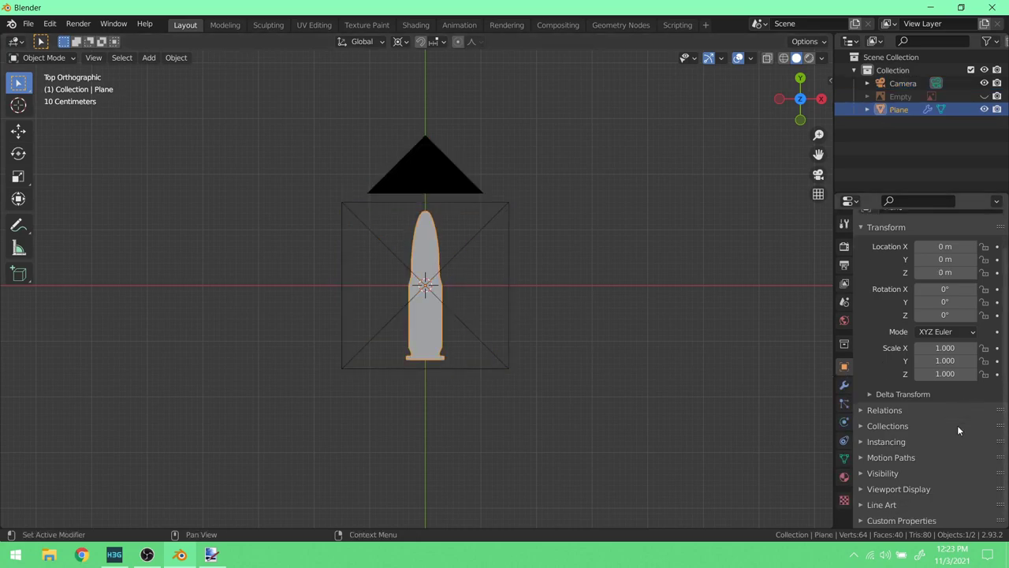
left_click(844, 246)
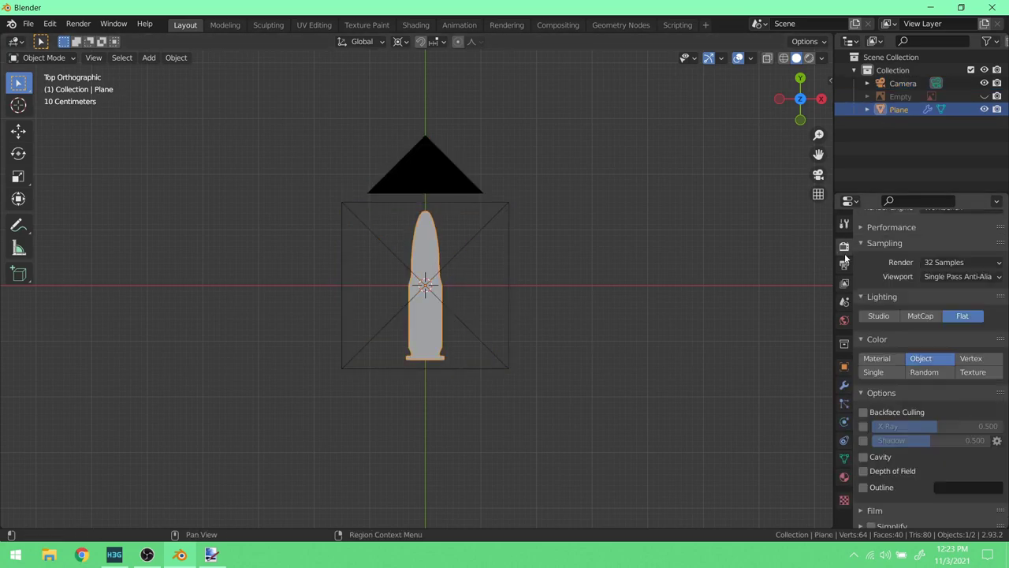
scroll(941, 315, "up", 2)
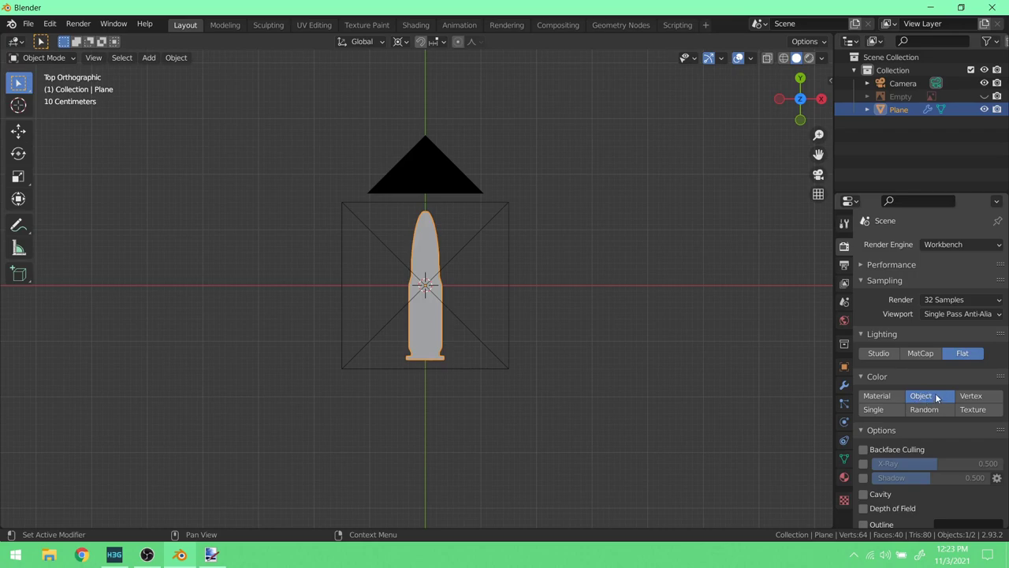
- Expand the silhouette's viewport display settings and switch the viewport to rendered shading
left_click(844, 366)
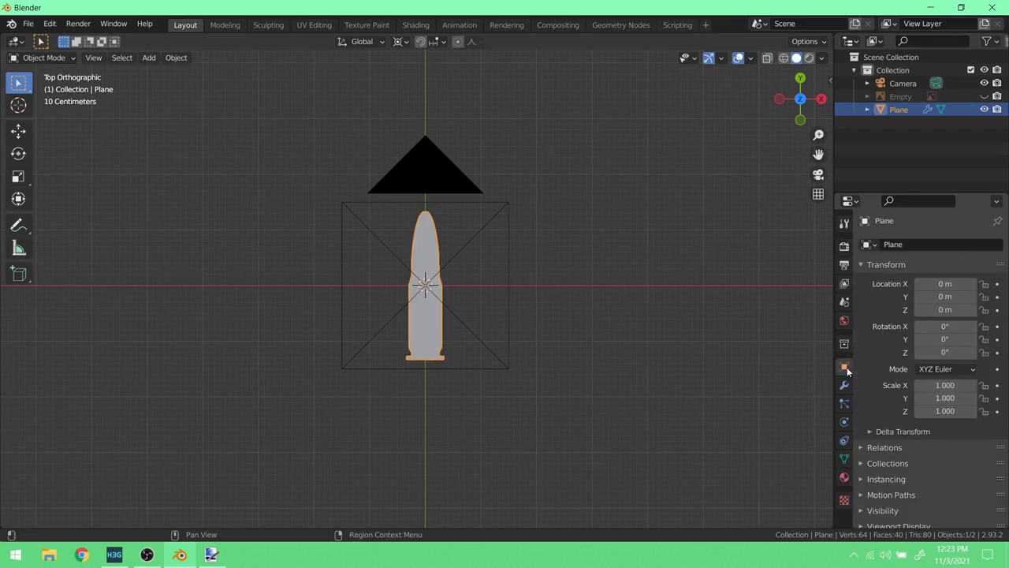
scroll(878, 391, "down", 2)
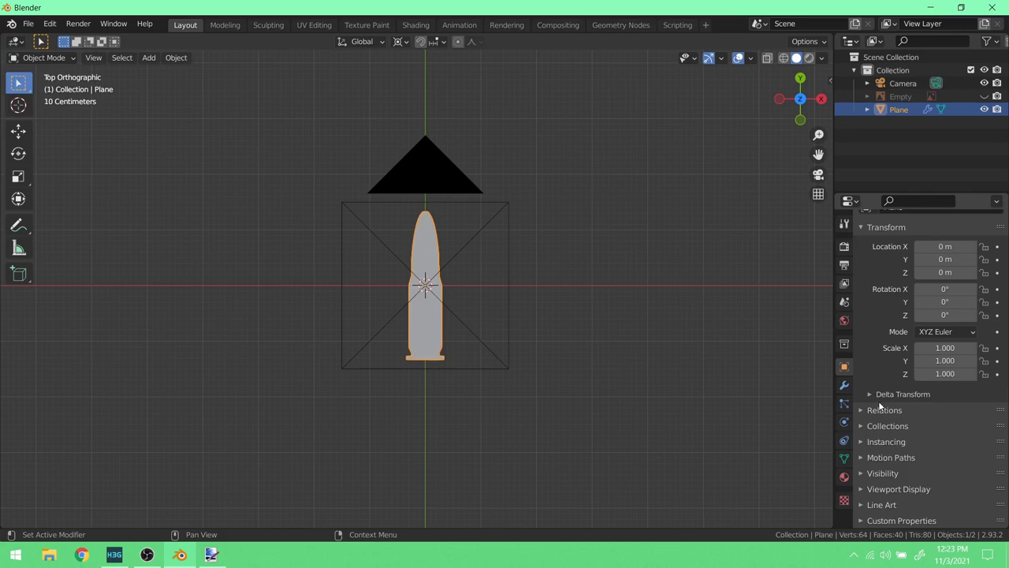
left_click(862, 489)
scroll(862, 490, "down", 5)
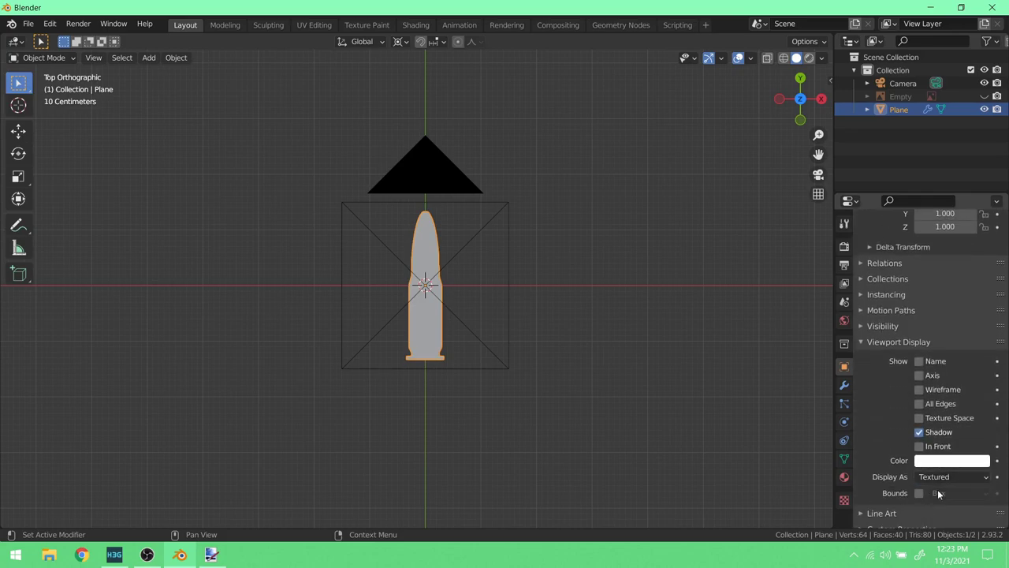
left_click(810, 58)
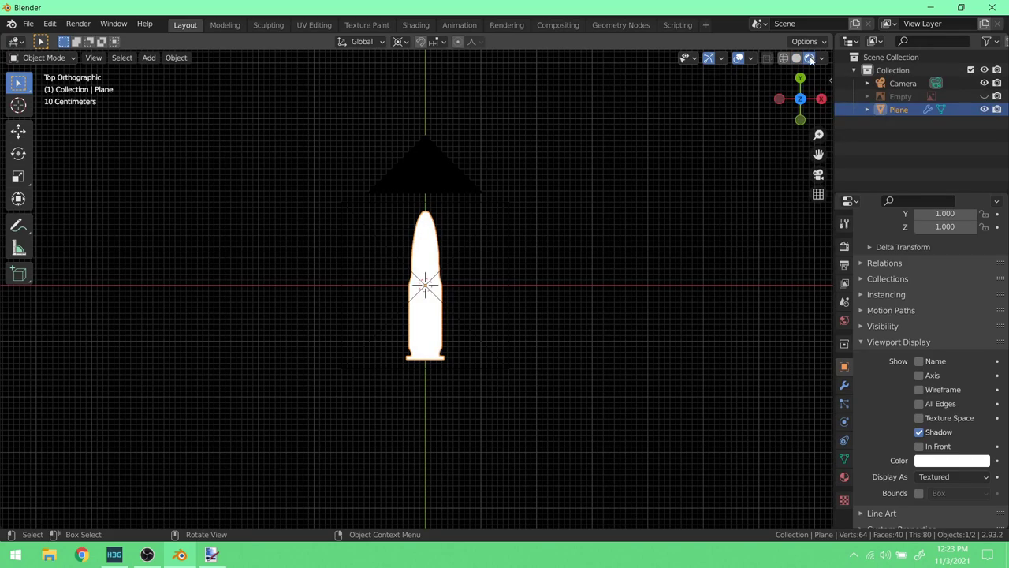
- Check the silhouette's viewport display color in RGB and HSV
left_click(934, 466)
left_click(895, 385)
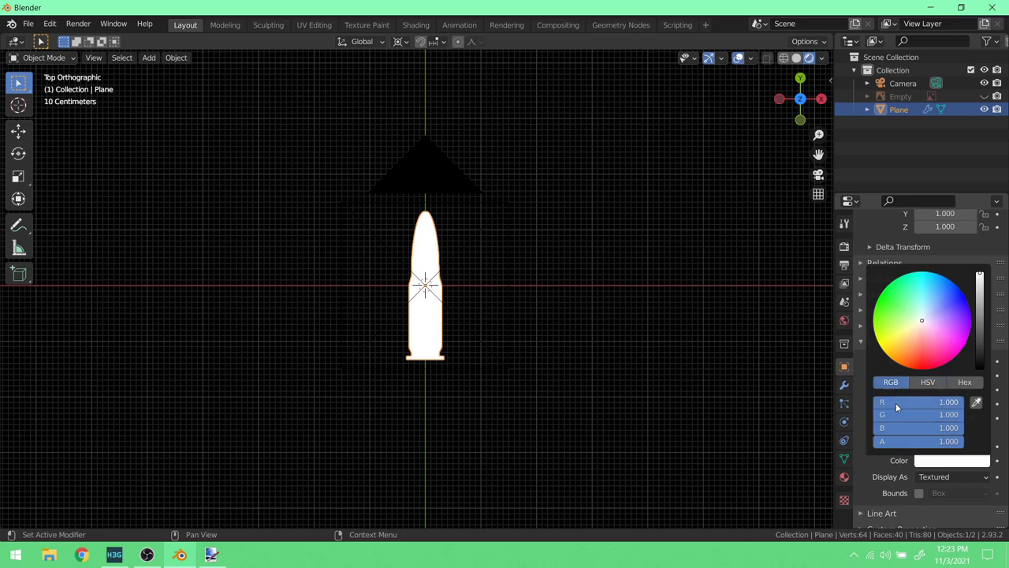
left_click(918, 383)
mouse_move(894, 413)
left_mouse_down()
mouse_move(954, 414)
mouse_move(877, 414)
left_mouse_up()
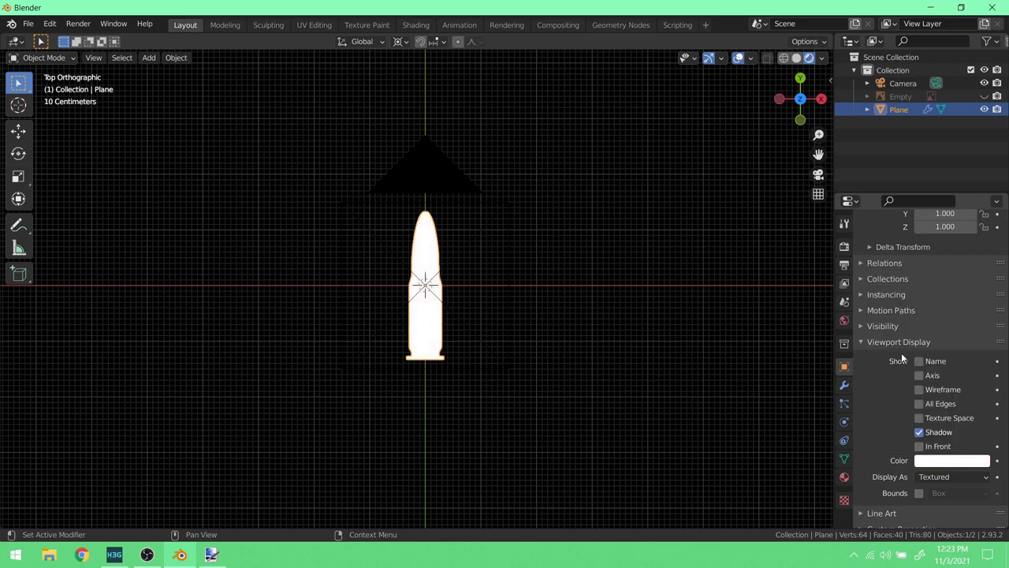
left_click(934, 463)
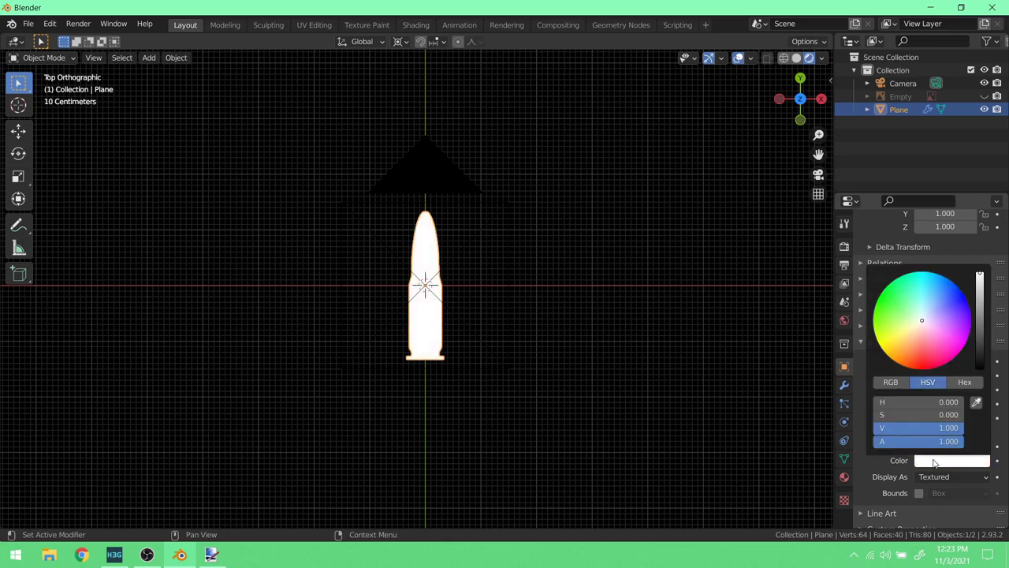
scroll(448, 366, "up", 4)
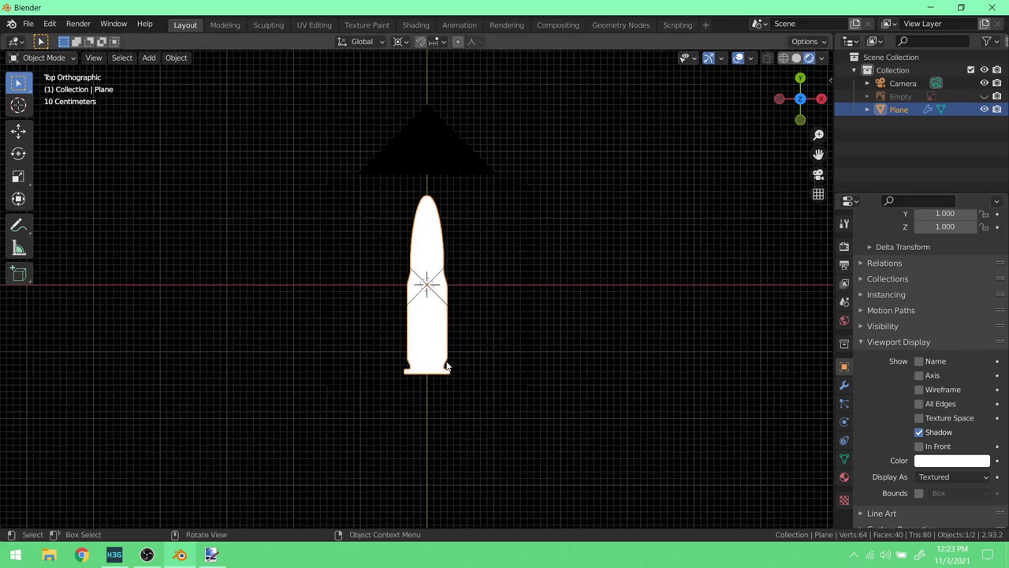
scroll(446, 365, "down", 3)
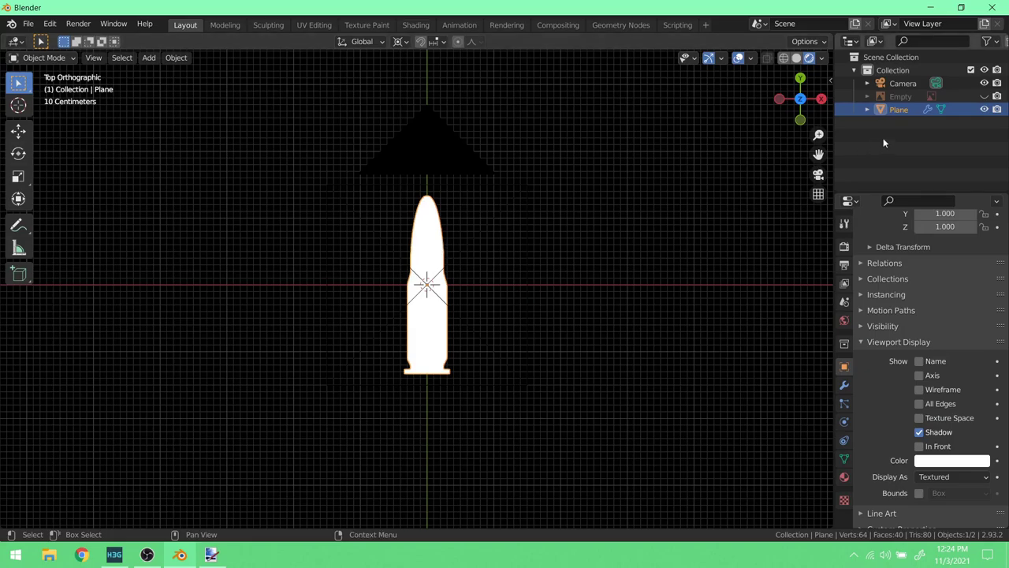
- Unhide the BRCart.png reference image and set its offset to X -0.39 and Y -0.62 to align it with the silhouette
left_click(985, 96)
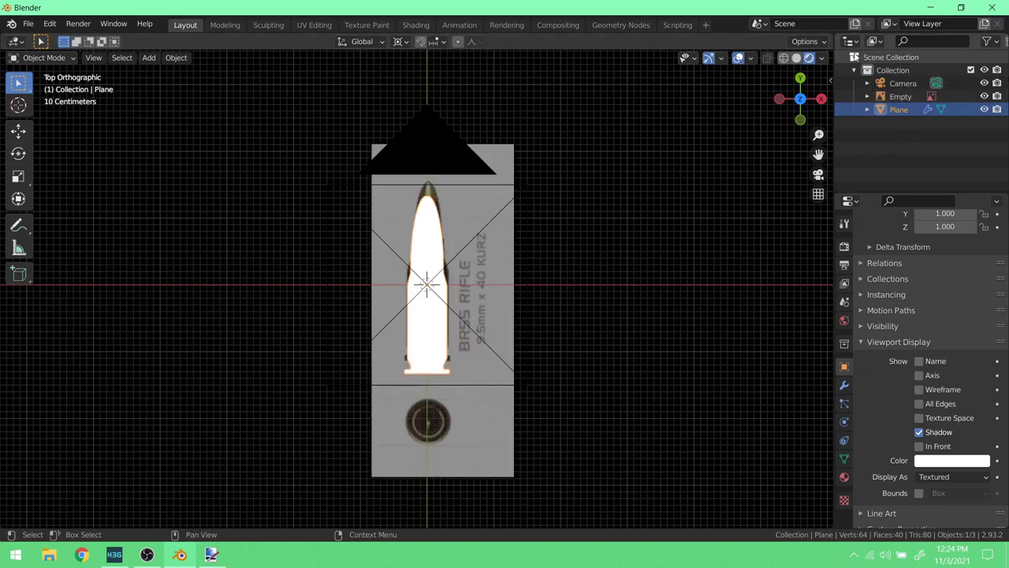
left_click(489, 155)
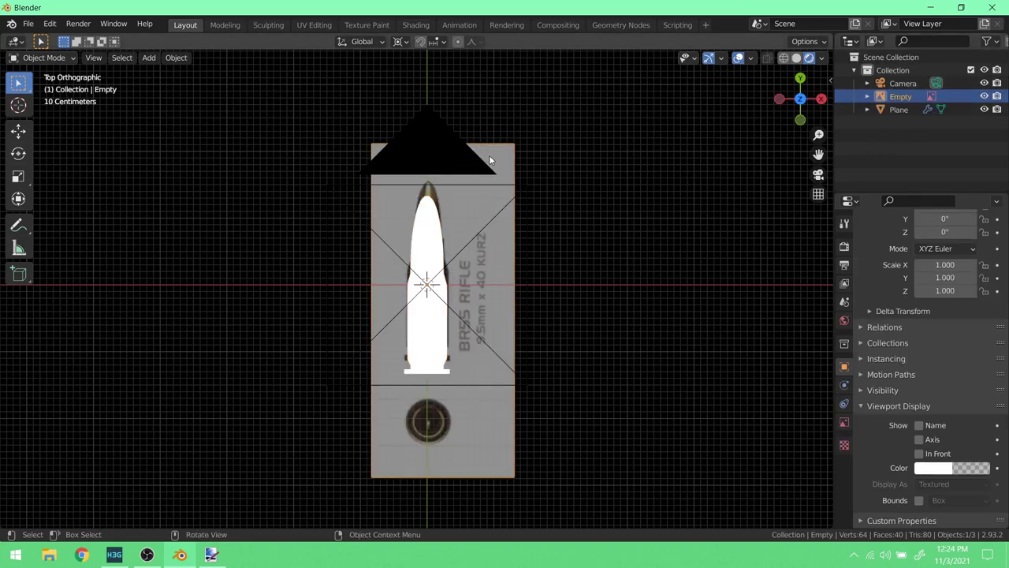
left_click(844, 422)
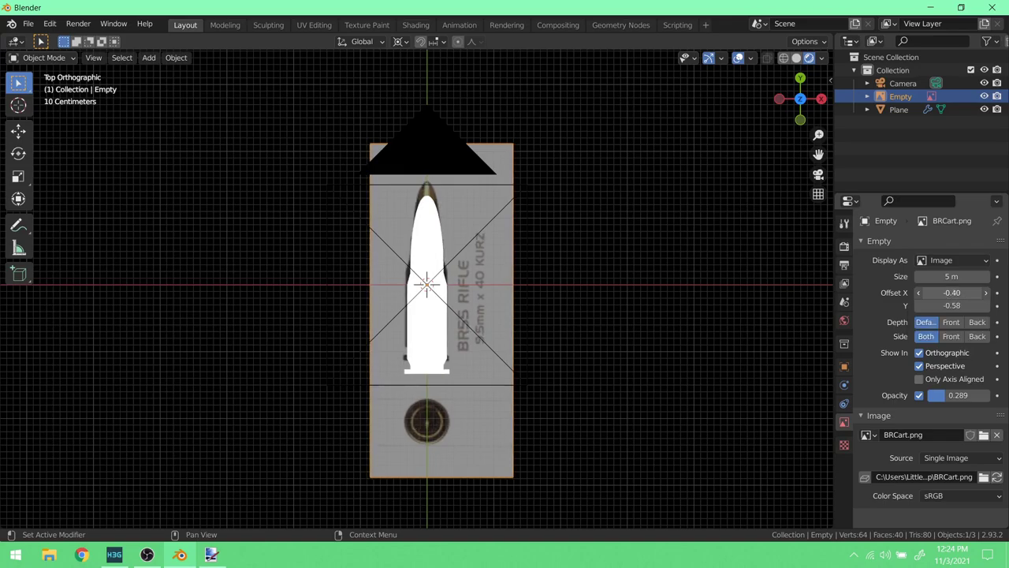
left_click_drag(954, 305, 932, 306)
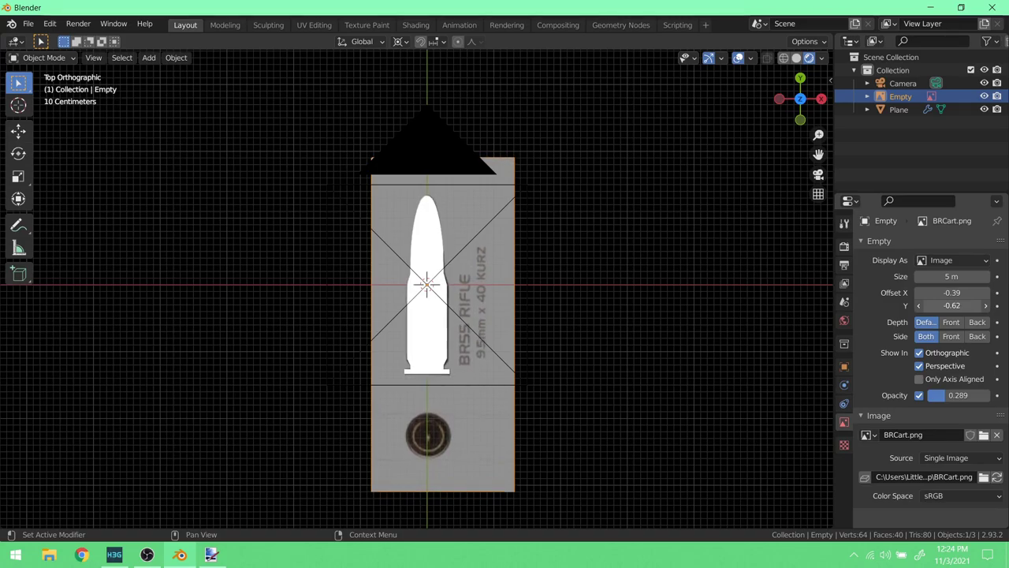
- Switch the viewport to wireframe shading and add a plane mesh at the origin over the cartridge
left_click(784, 62)
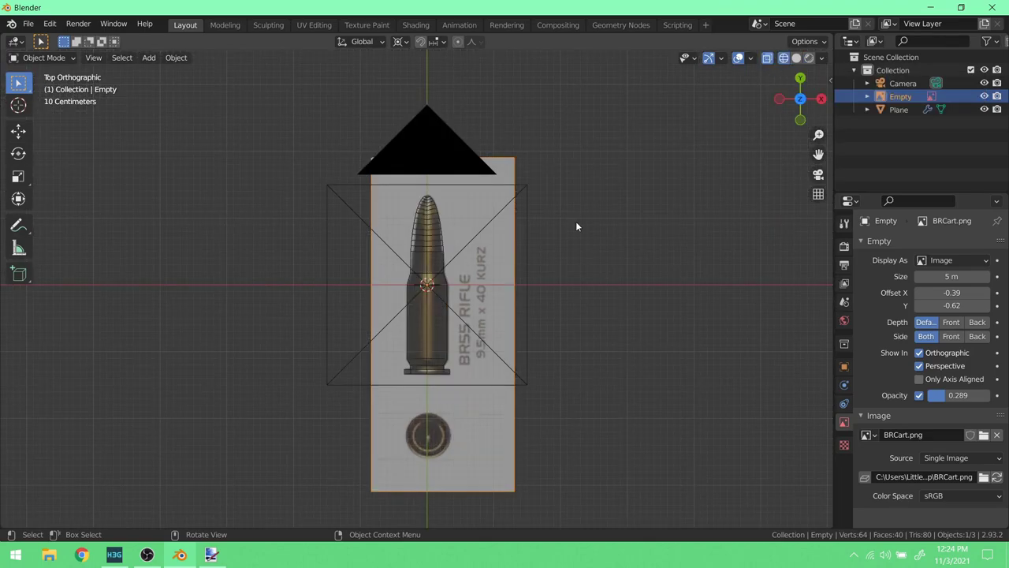
scroll(574, 227, "up", 5)
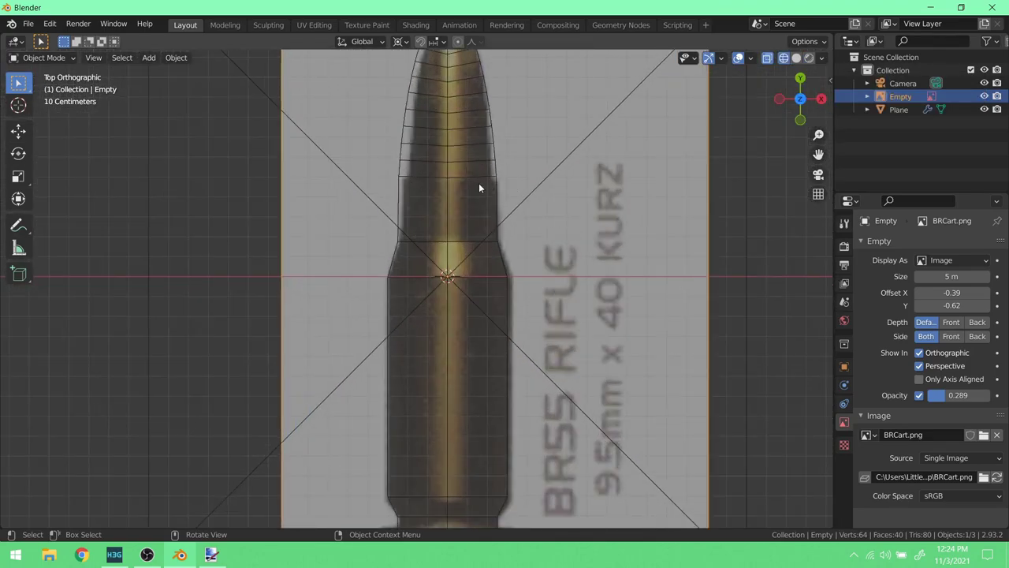
left_click(38, 58)
mouse_move(148, 57)
mouse_move(224, 73)
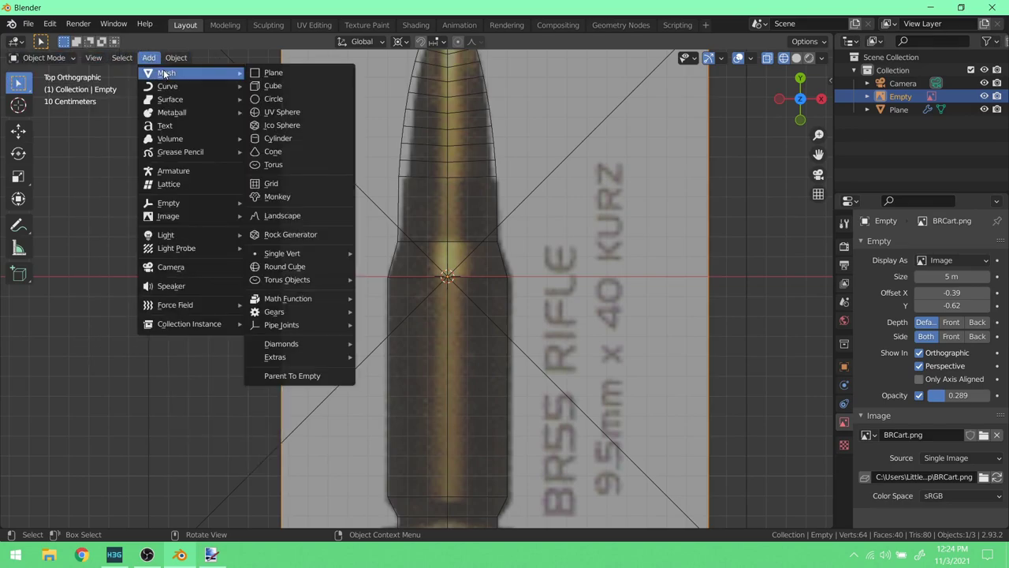
left_click(276, 72)
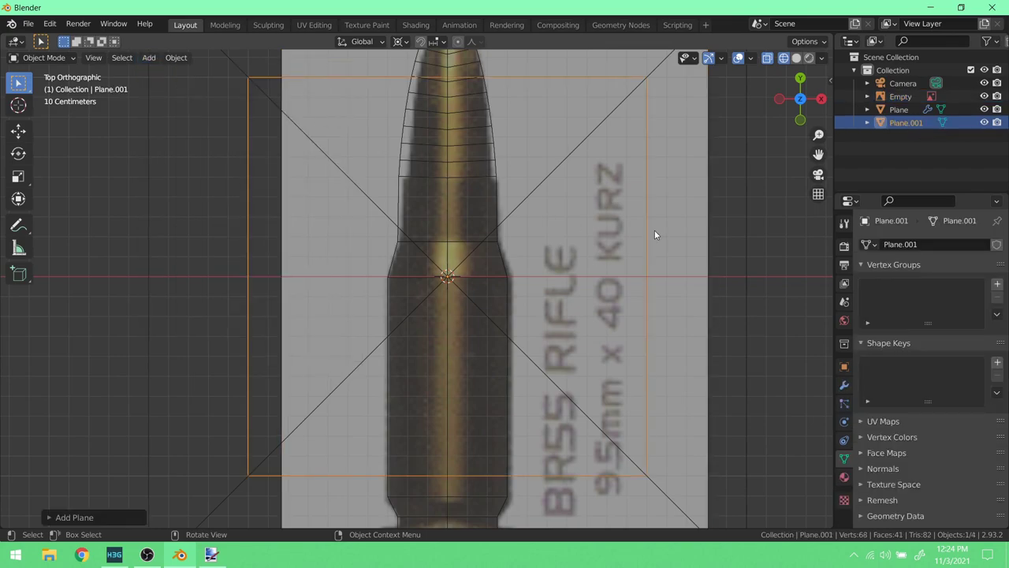
key("g")
key("x")
key("Escape")
- Move the new plane about 0.49 m along Y towards the cartridge's tip, where the bullet meets the case
key("g")
key("y")
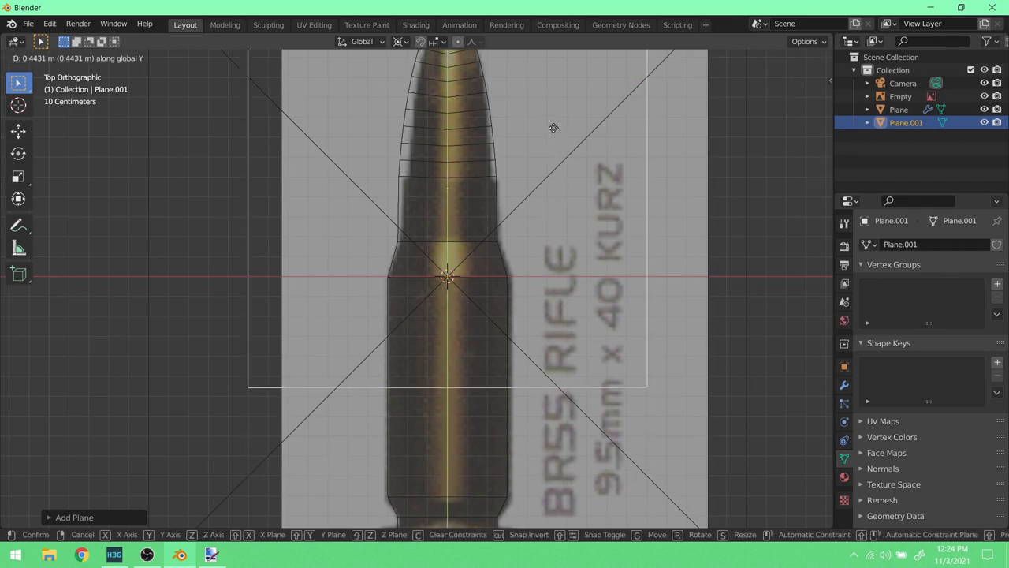
left_click(567, 136)
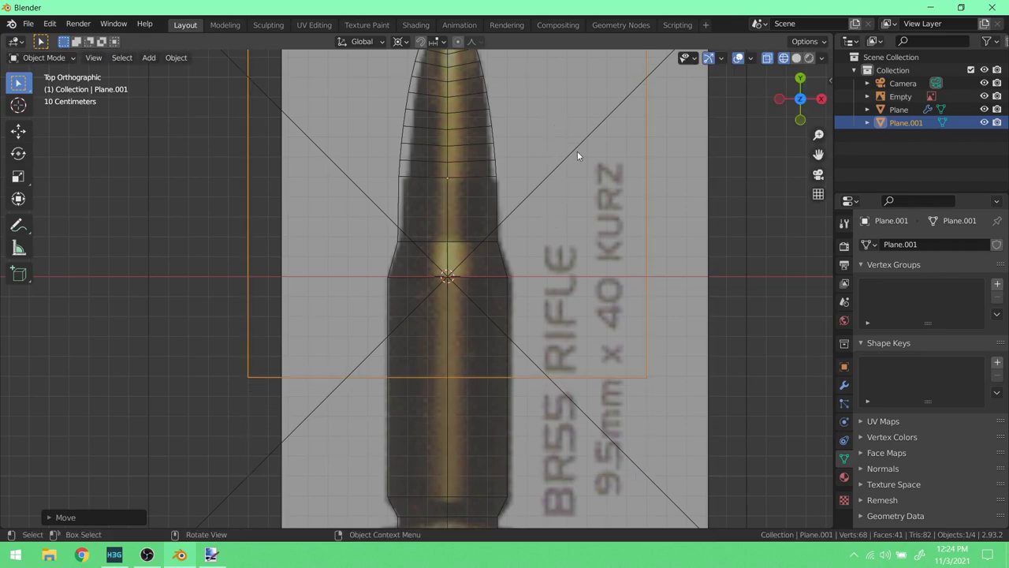
scroll(582, 163, "down", 1)
middle_click_drag(581, 164, 672, 183, "shift")
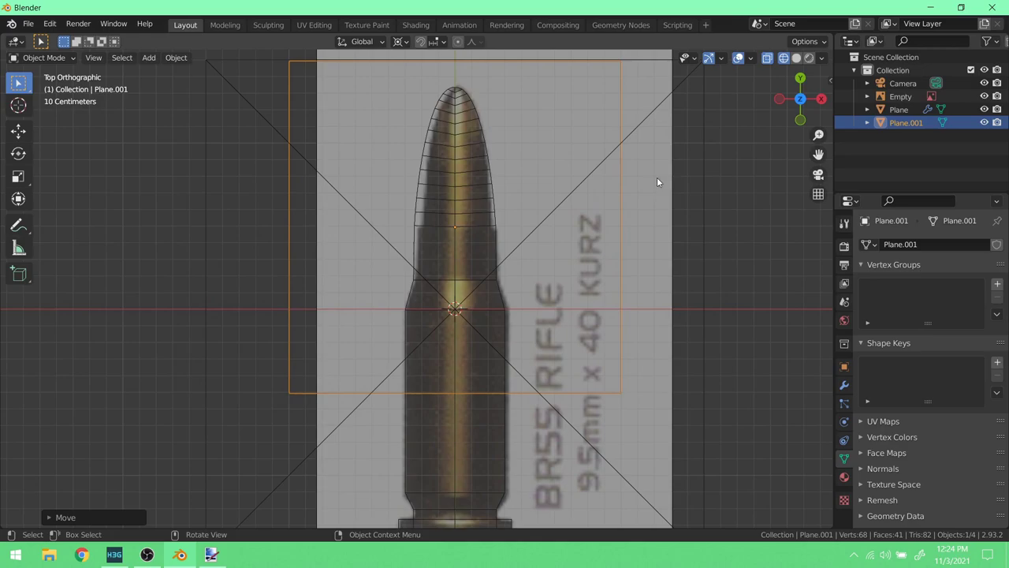
key("s")
key("y")
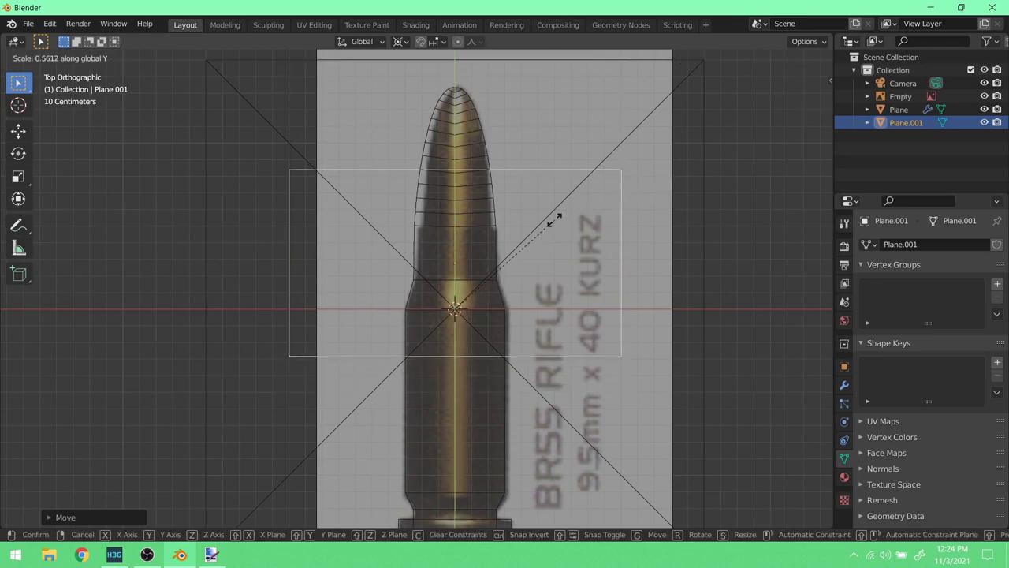
key("Escape")
- Set the transform pivot point to Median Point
left_click(399, 44)
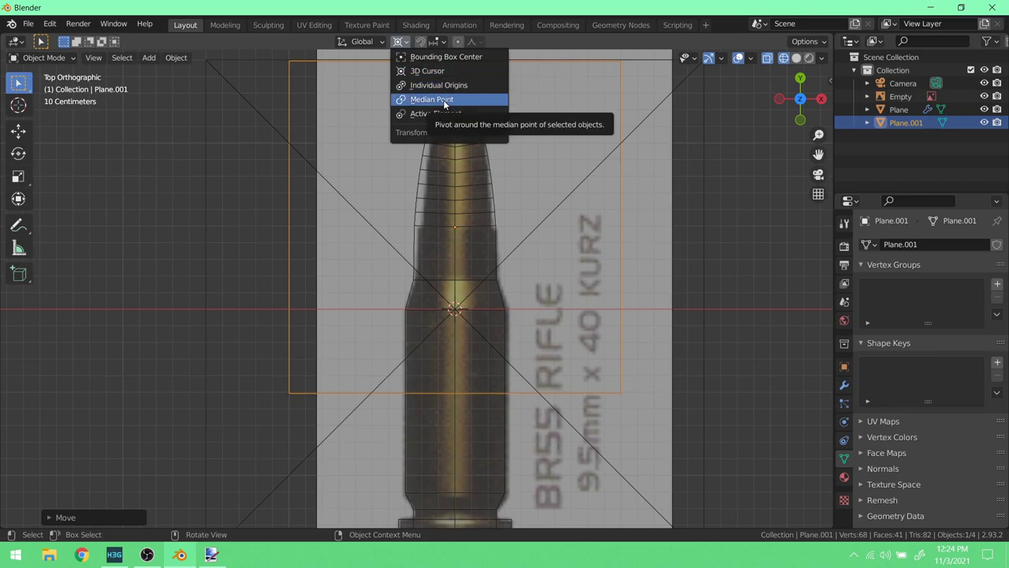
left_click(444, 100)
key("s")
key("x")
key("Escape")
- Scale the new plane by 0.05 along Y to make a thin horizontal strip across the cartridge
key("s")
key("y")
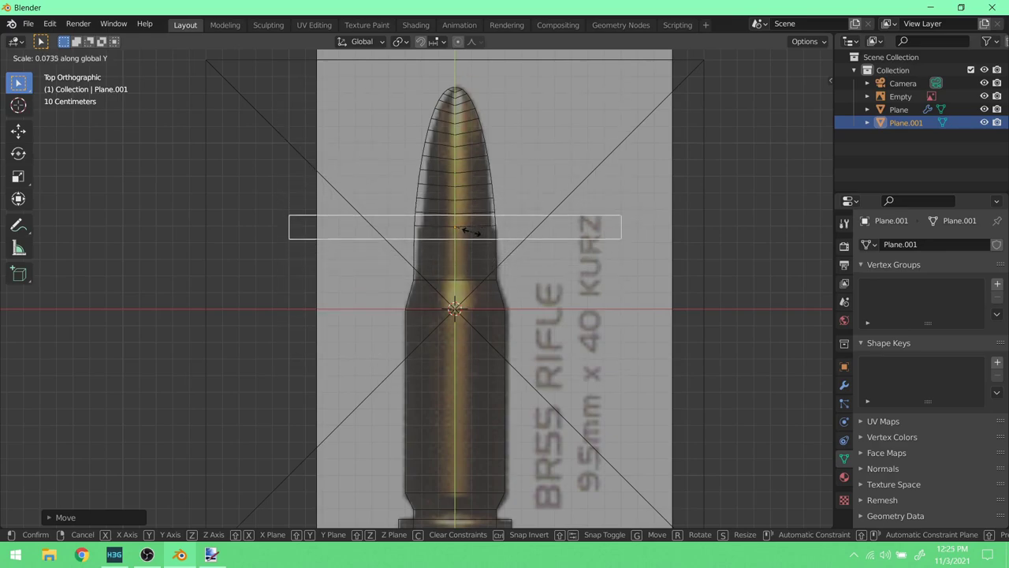
type("0.08")
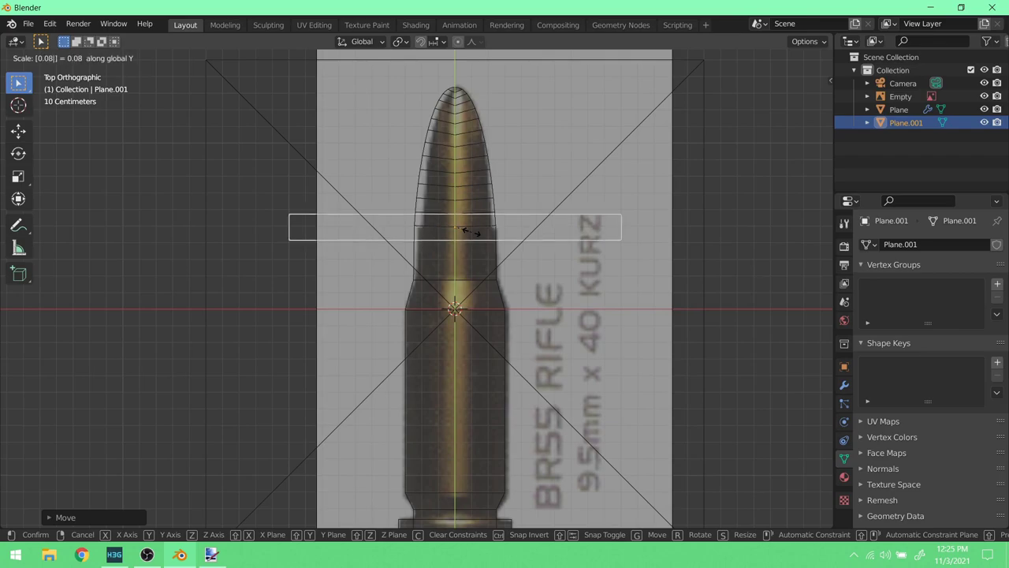
key("BackSpace")
type("8")
key("Return")
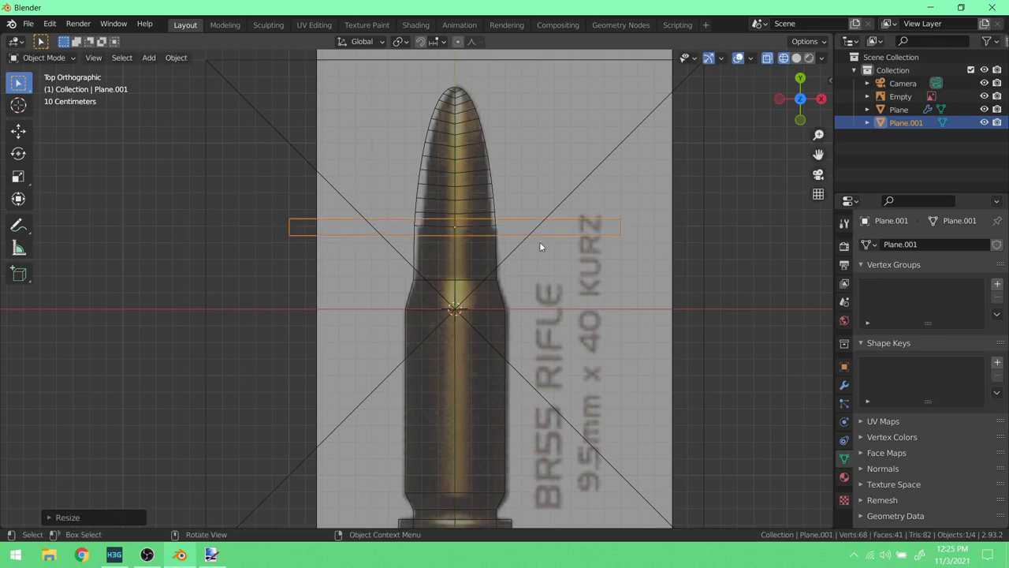
- Set the strip's viewport display color to black
left_click(844, 368)
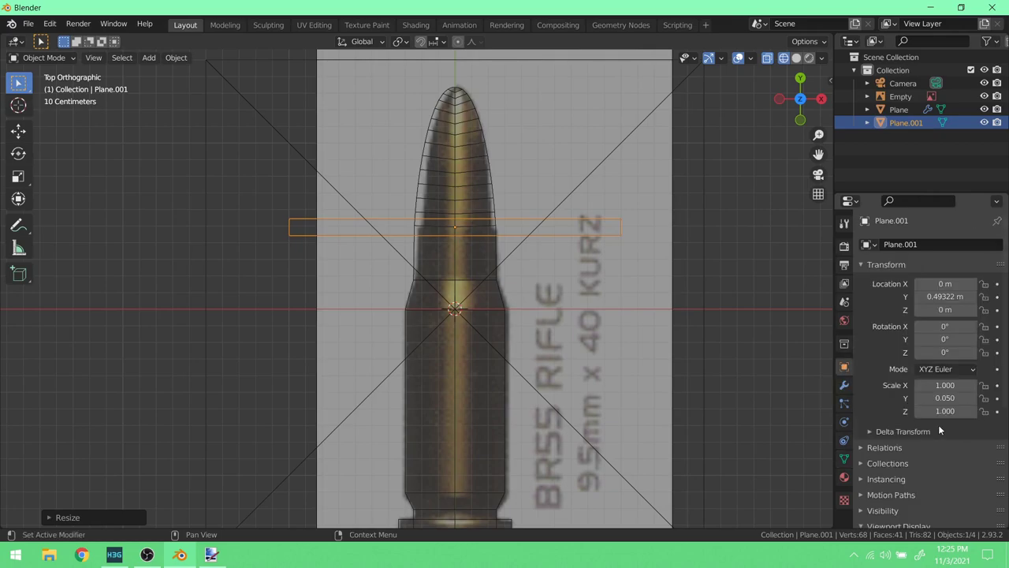
scroll(938, 424, "down", 8)
left_click(936, 454)
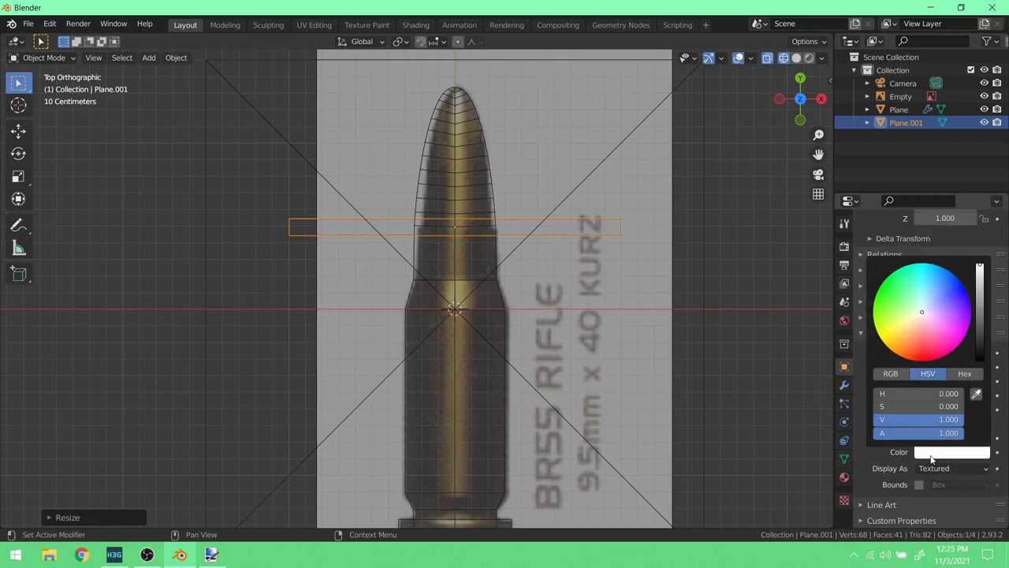
left_click_drag(921, 419, 875, 419)
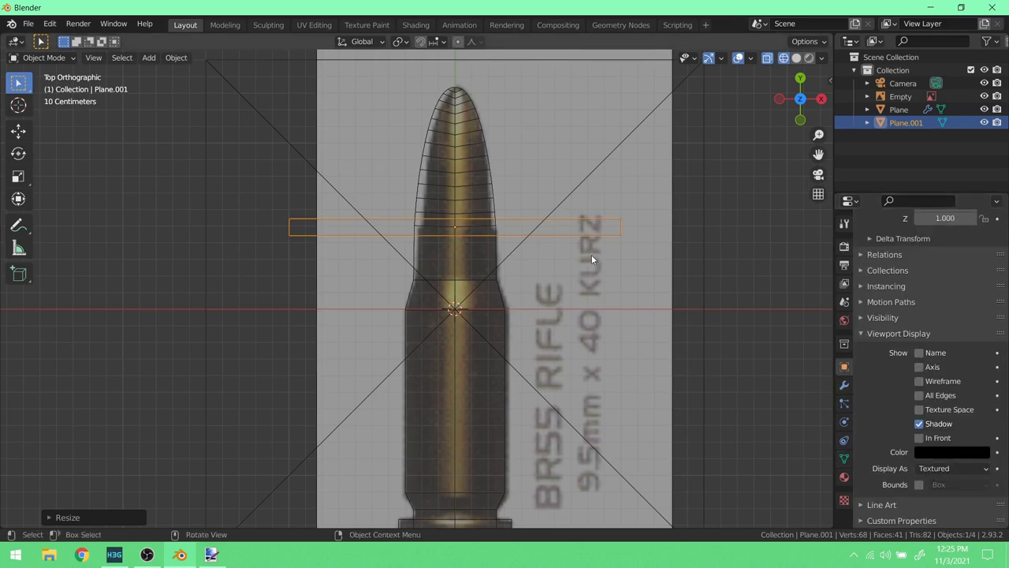
- Raise the strip slightly along Z above the silhouette and check its placement through the camera and in perspective
key("KP_3")
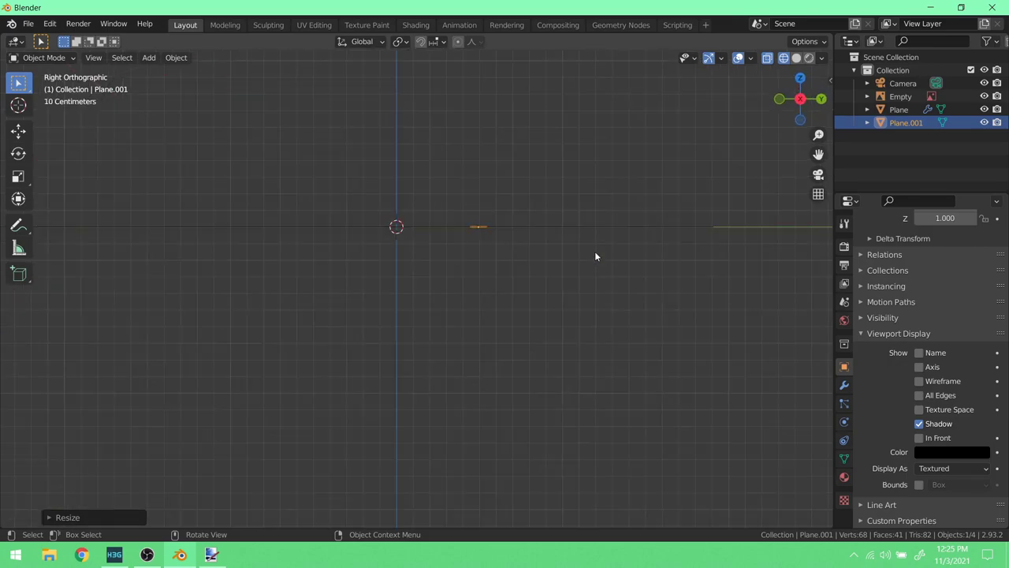
scroll(531, 210, "up", 2, "shift")
scroll(530, 211, "up", 5)
key("g")
key("z")
left_click(538, 195)
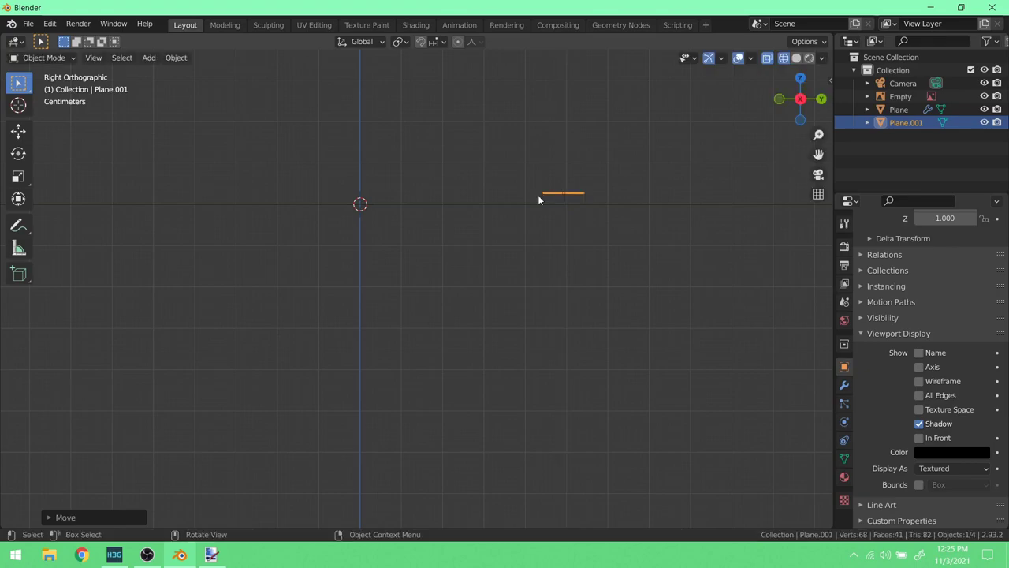
key("KP_0")
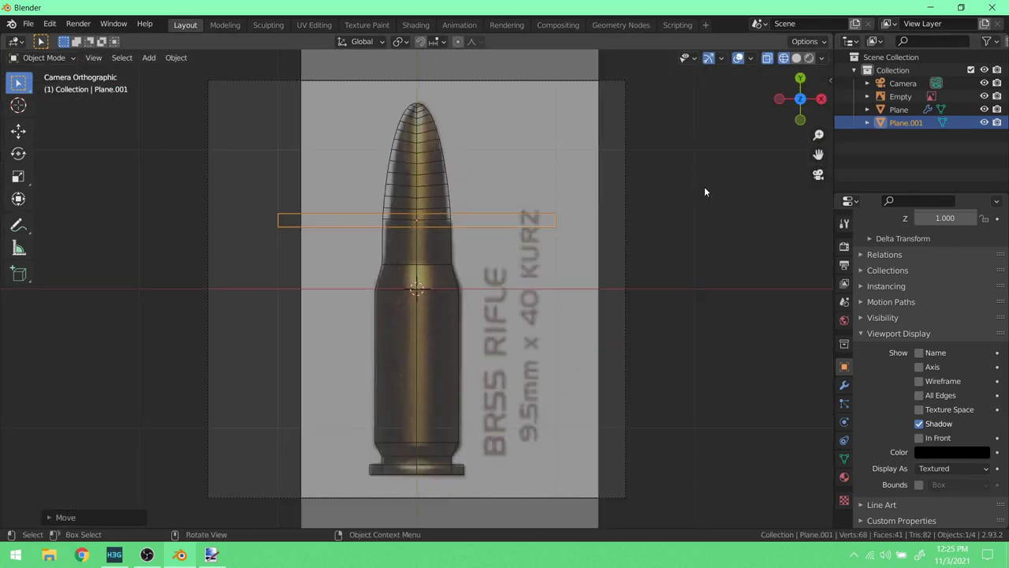
mouse_move(479, 256)
middle_mouse_down()
mouse_move(398, 183)
mouse_move(474, 240)
middle_mouse_up()
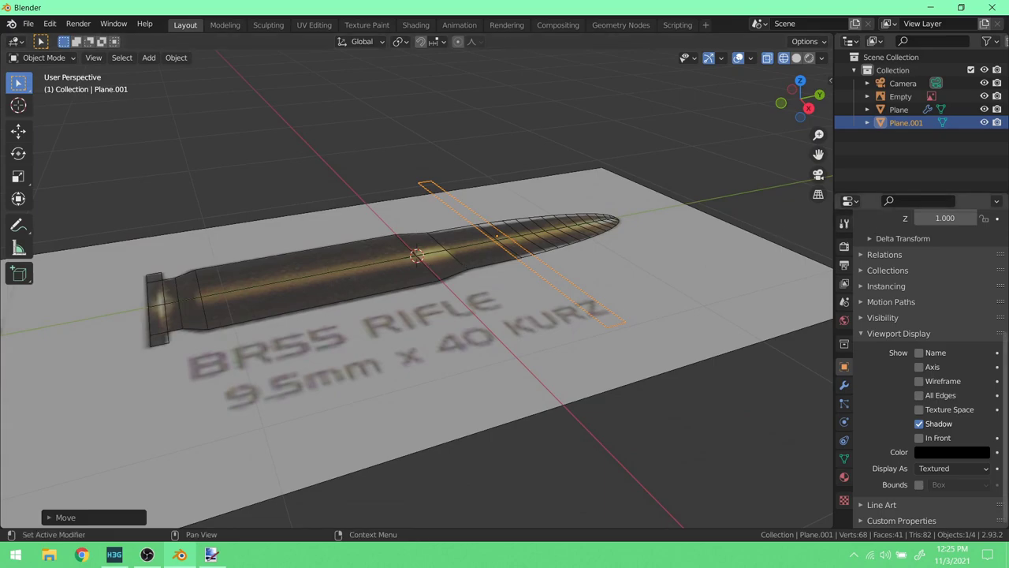
- Hide the reference image and show the silhouette from the top in rendered shading
left_click(986, 97)
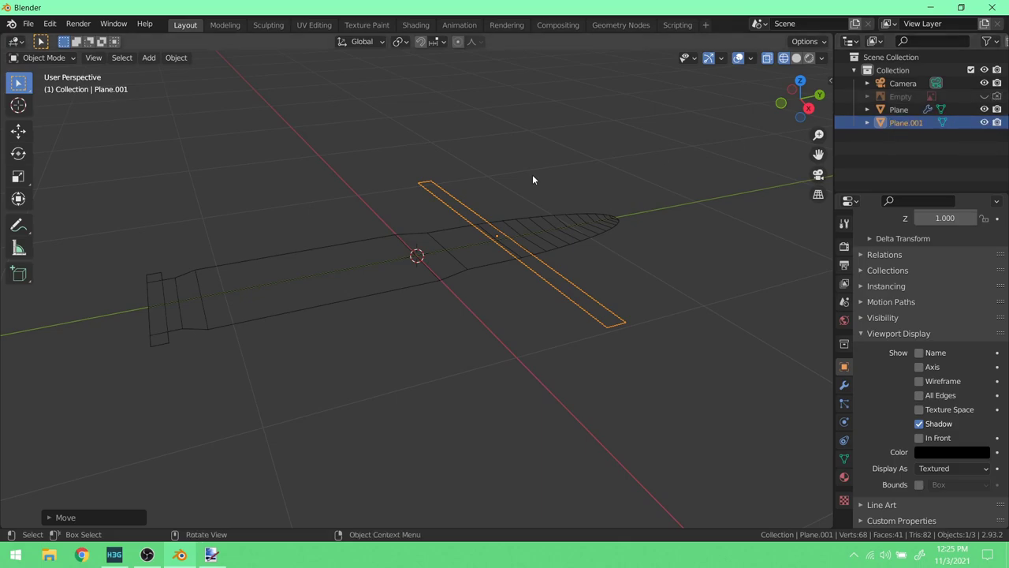
key("KP_7")
scroll(528, 172, "down", 4)
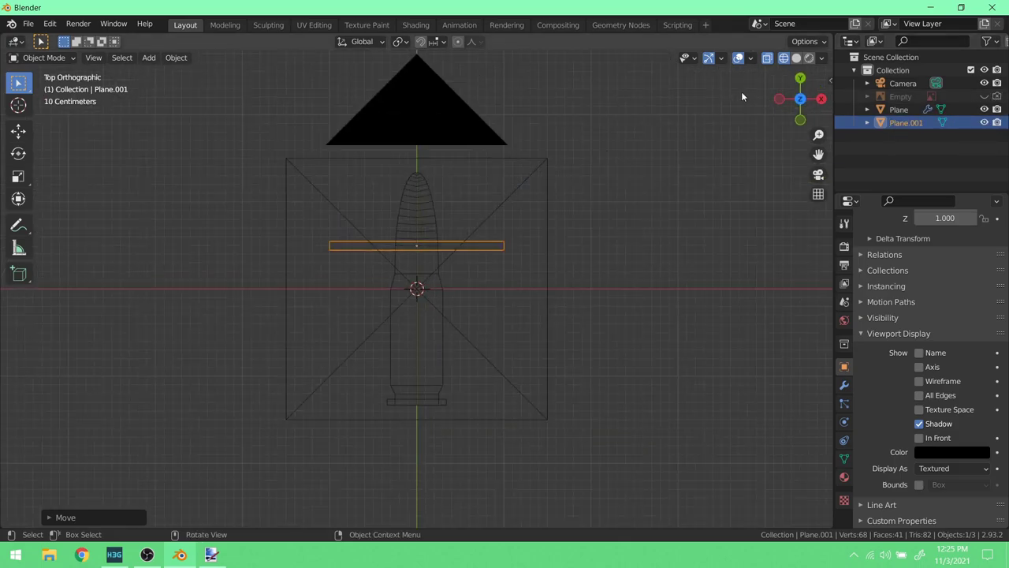
scroll(509, 203, "up", 4)
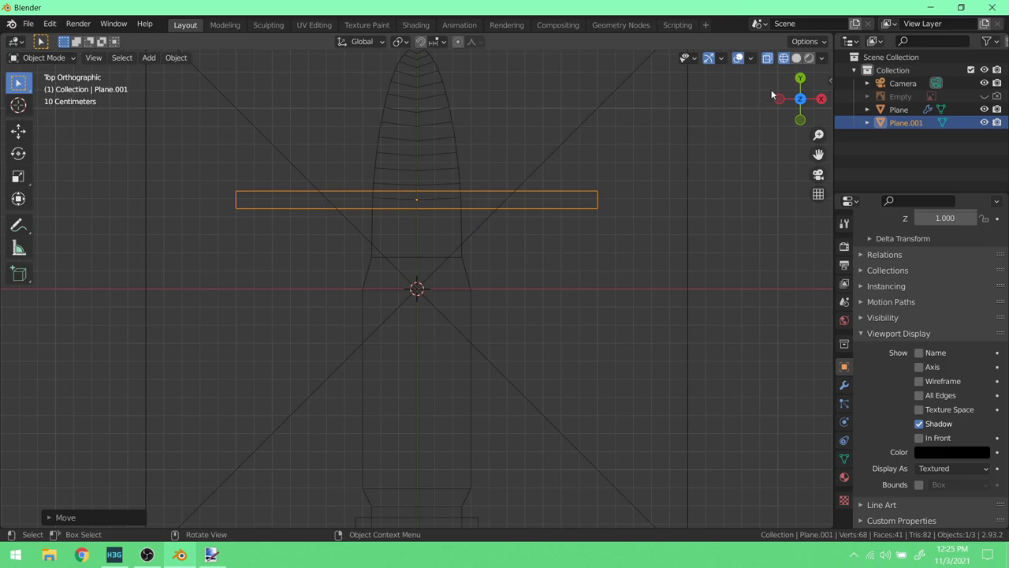
left_click(809, 58)
scroll(581, 207, "down", 6)
scroll(580, 206, "up", 2)
scroll(580, 207, "up", 1)
- Preview the silhouette and black strip without viewport overlays, with the overlays restored after the check
left_click(738, 58)
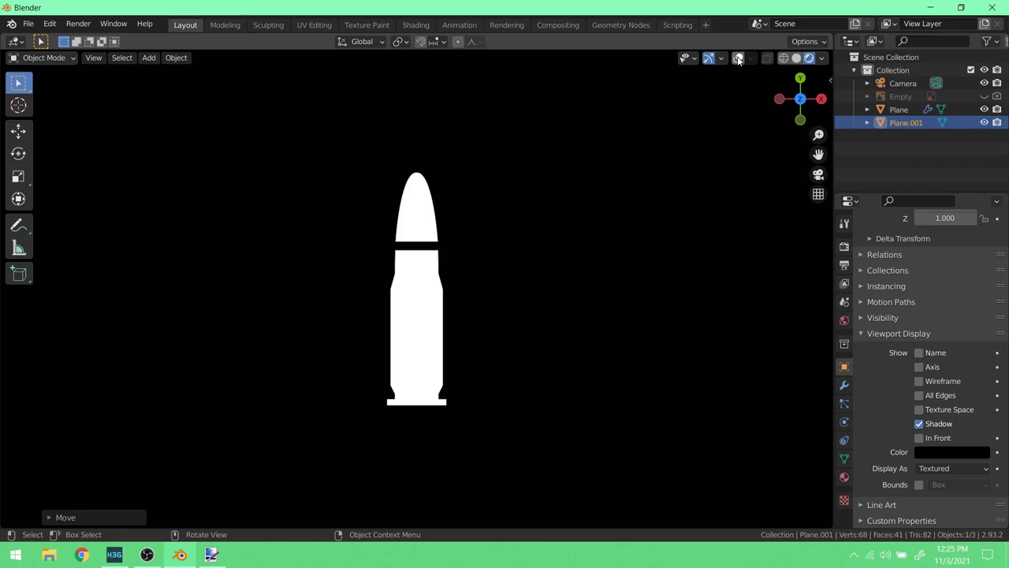
left_click(738, 58)
scroll(564, 206, "up", 1)
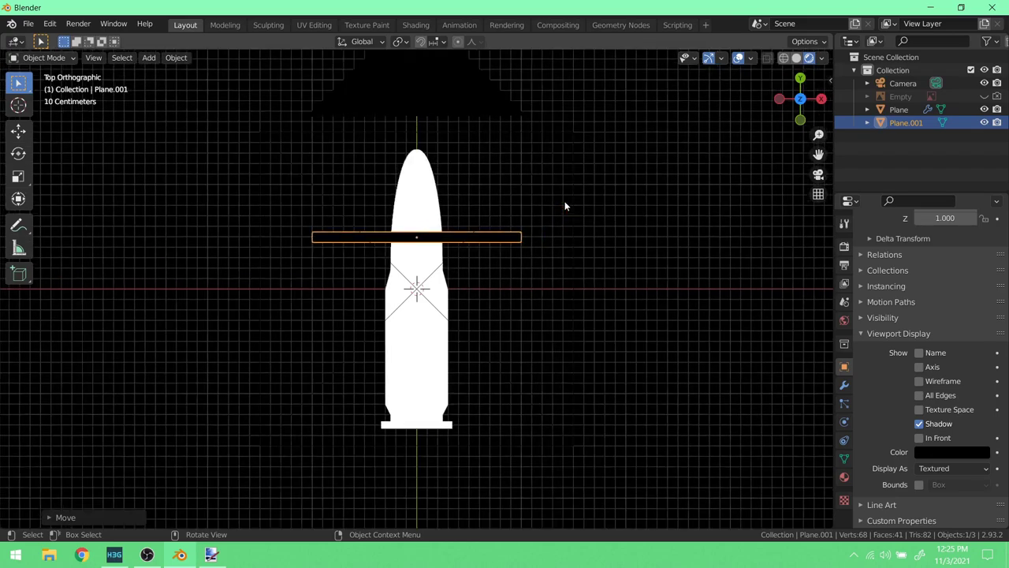
left_click(883, 519)
left_click(891, 496)
- Render the cartridge image and inspect the result enlarged and at small size
left_click(78, 23)
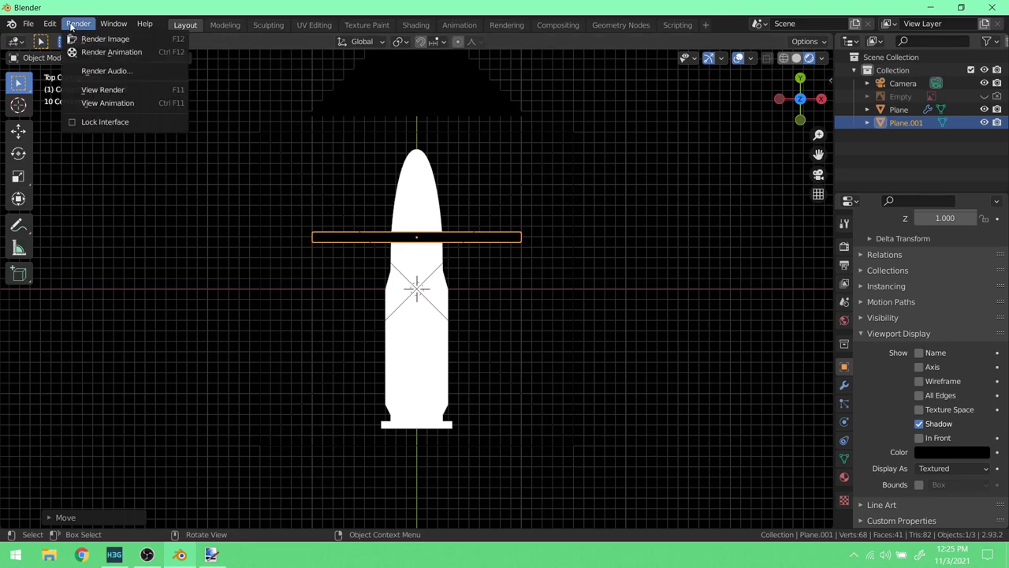
left_click(87, 38)
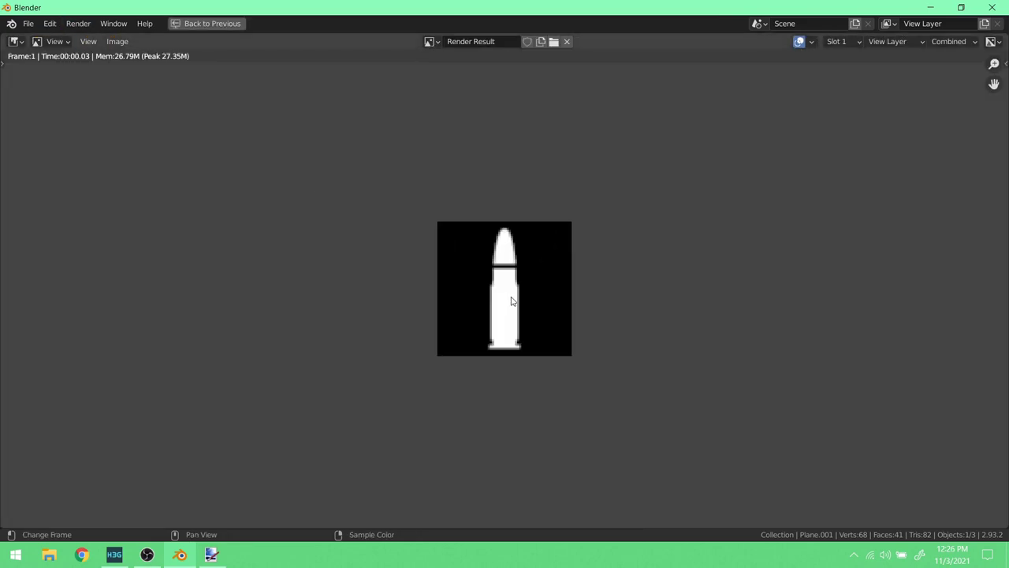
key("Home")
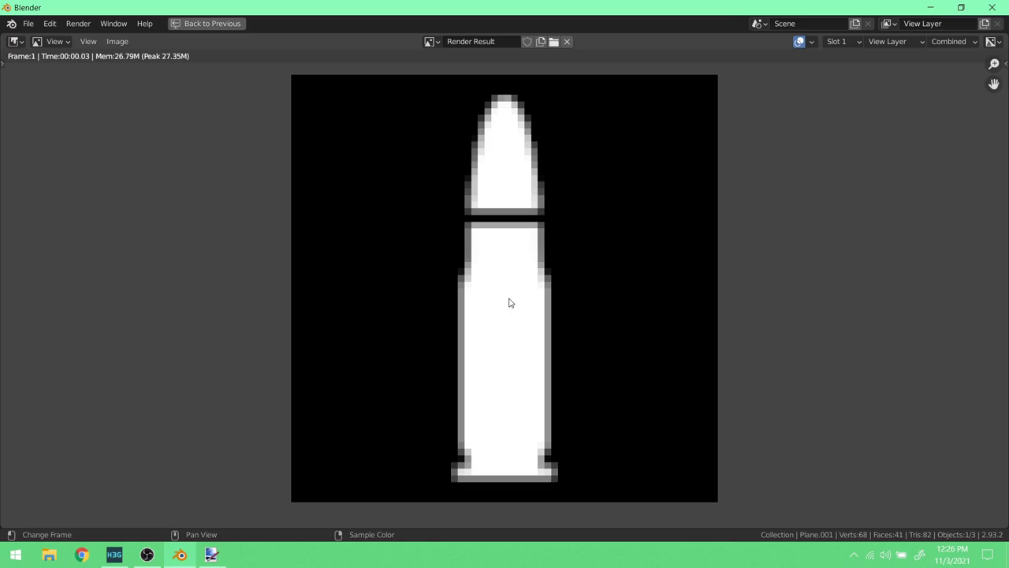
scroll(517, 300, "down", 6)
scroll(517, 299, "up", 2)
scroll(517, 299, "down", 4)
- Save the rendered cartridge image to the Desktop as brtRound.png
left_click(118, 41)
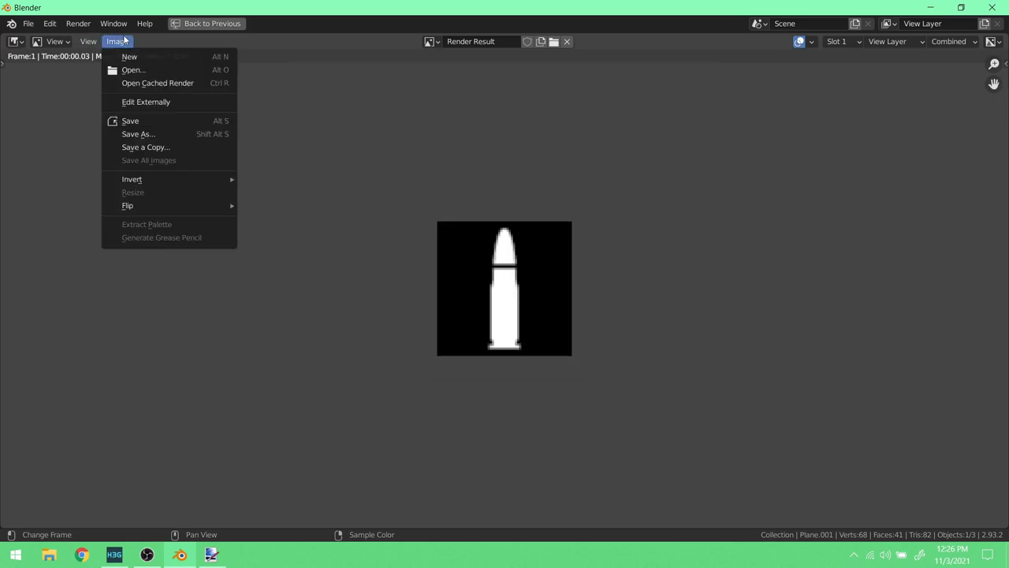
left_click(206, 135)
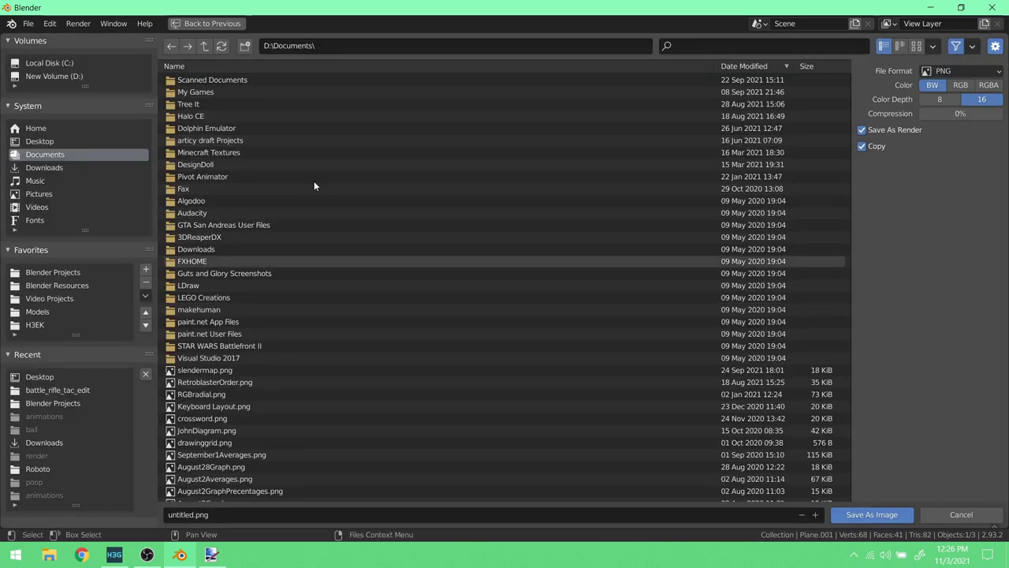
left_click(84, 142)
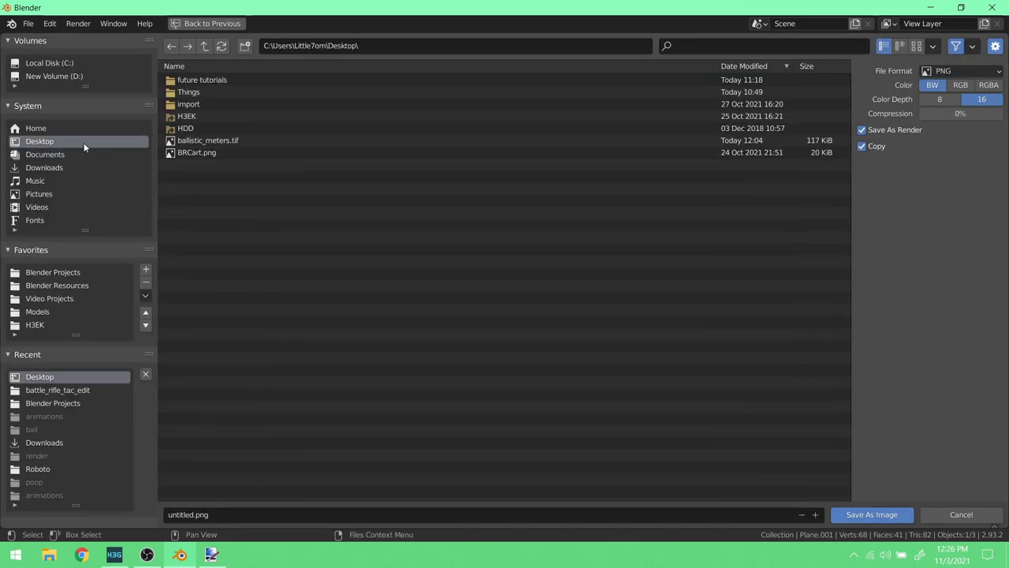
left_click(191, 514)
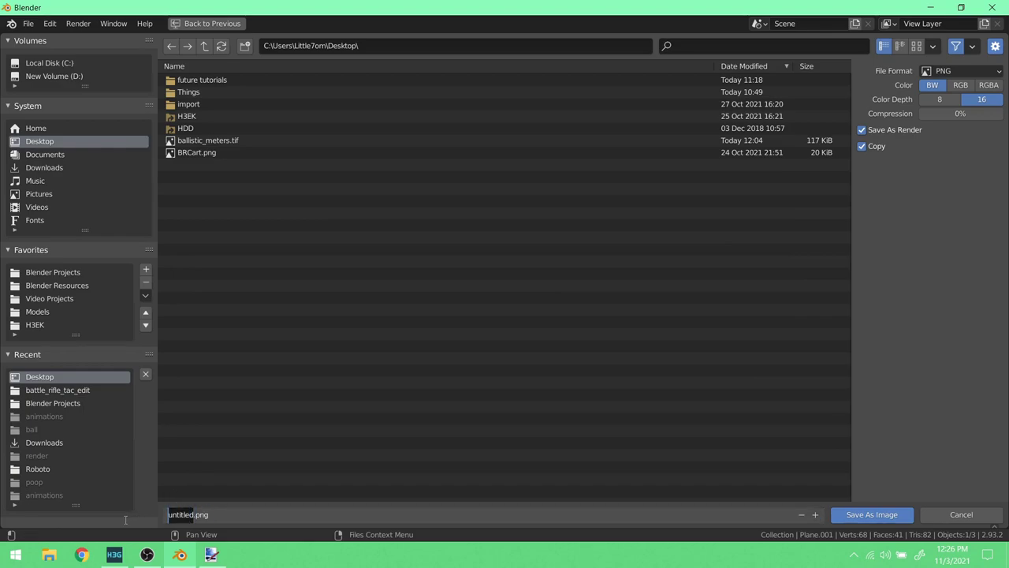
type("brtRo")
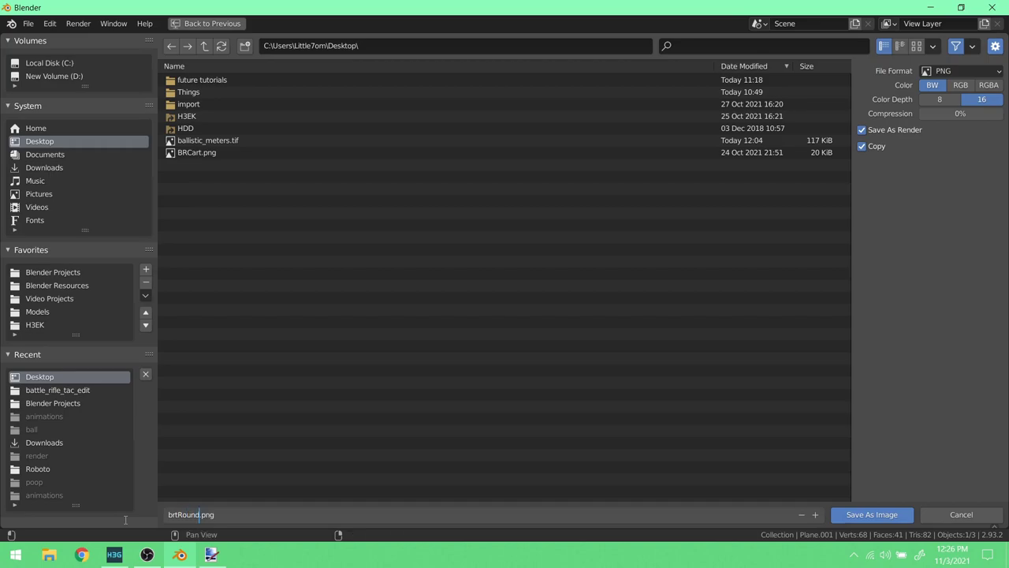
key("Return")
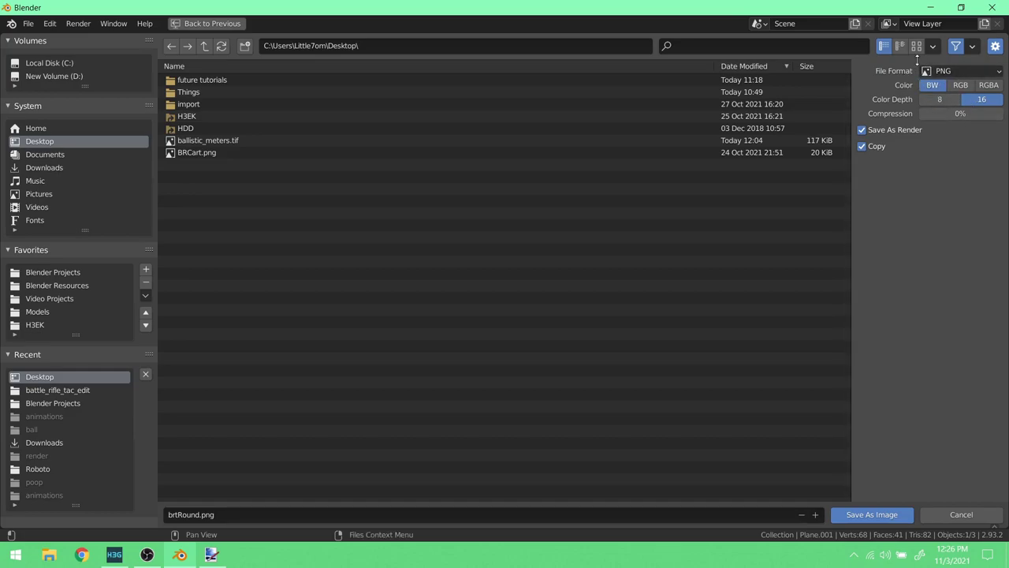
left_click(880, 519)
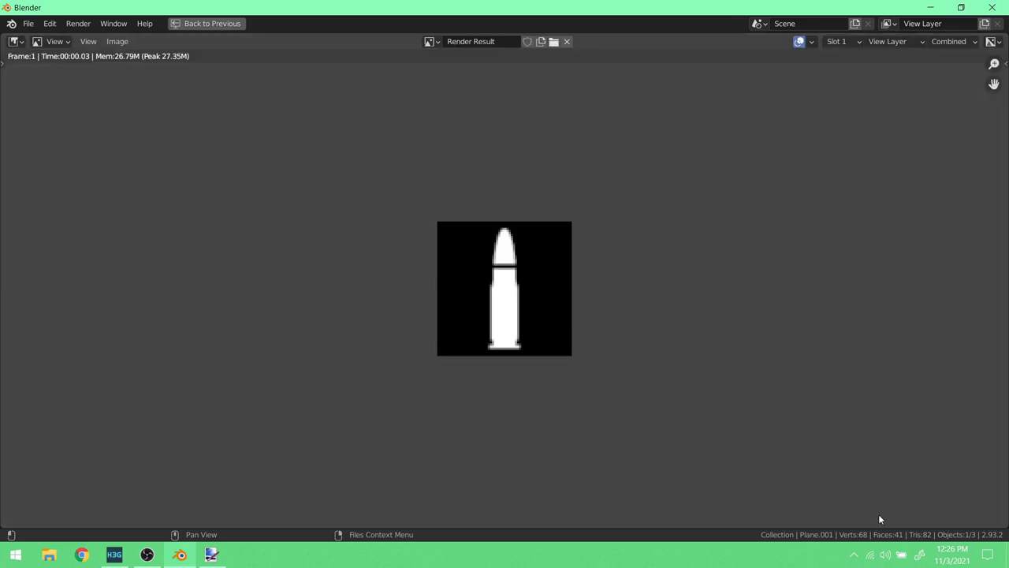
- Close the open ballistic_meters.tif image and move brtRound.png directly below that file on the desktop
left_click(930, 7)
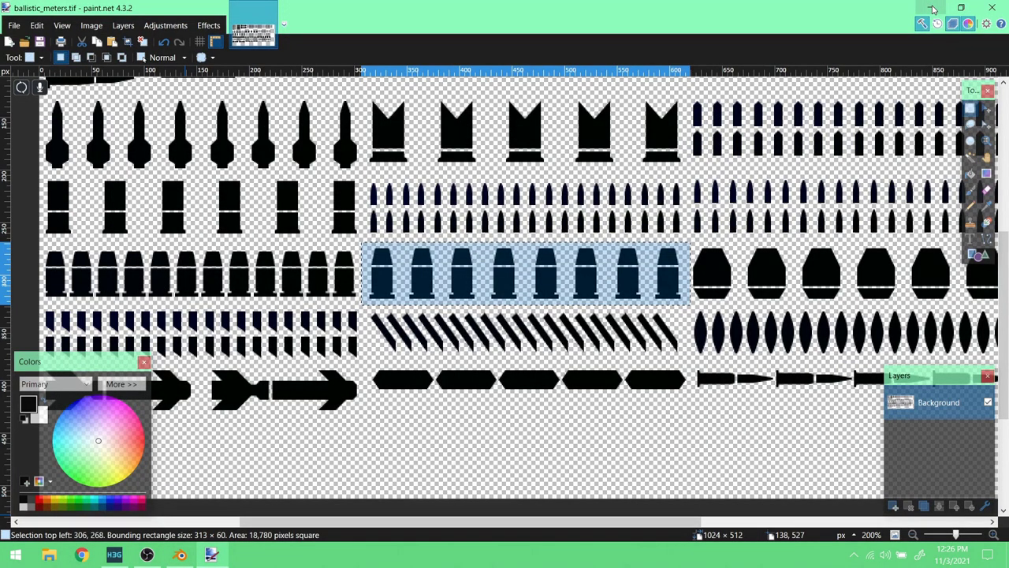
left_click(992, 7)
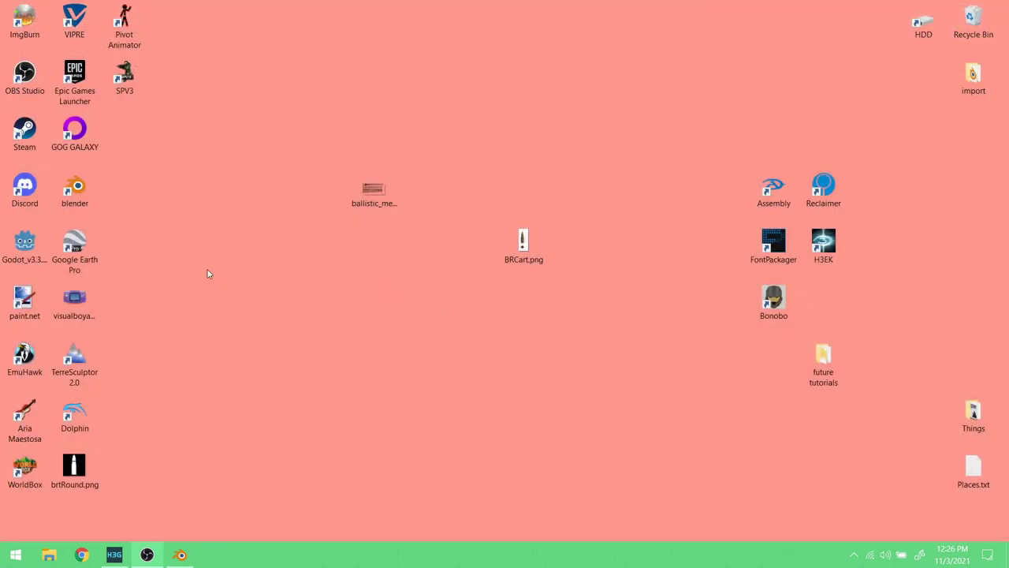
left_click_drag(354, 281, 401, 266)
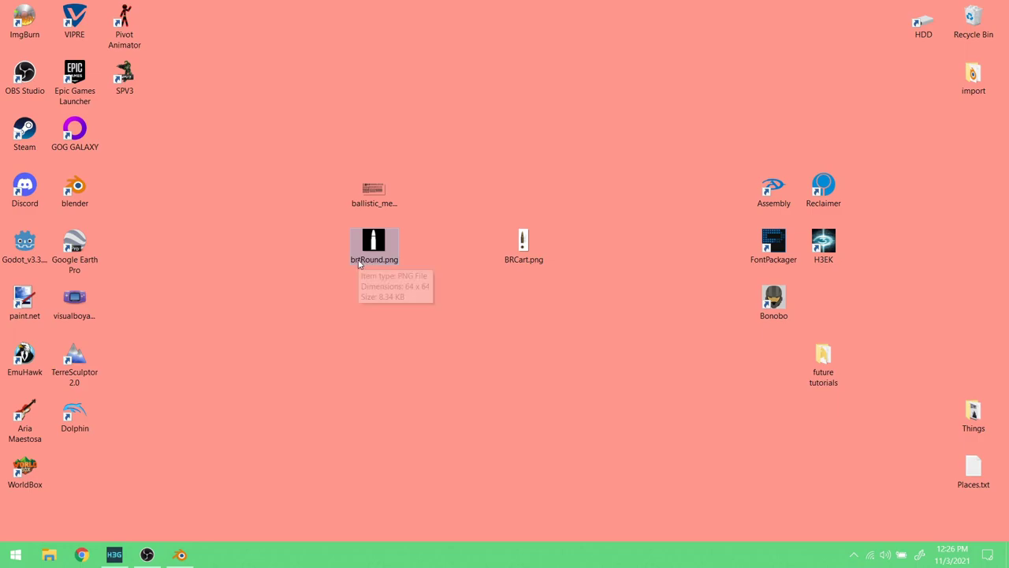
- Open brtRound.png from the desktop in paint.net and enlarge the cartridge to 500%
mouse_move(381, 249)
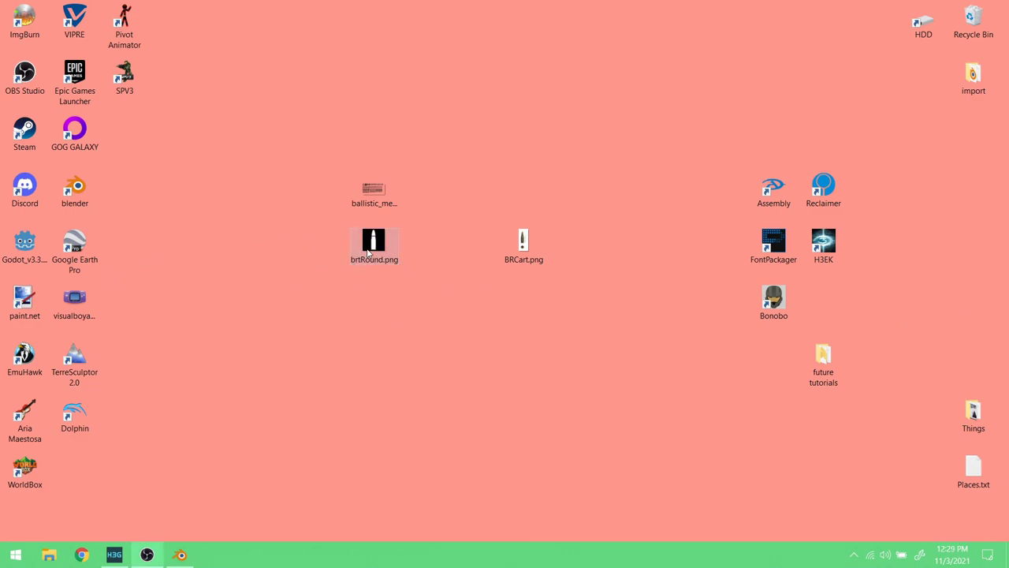
right_click(366, 241)
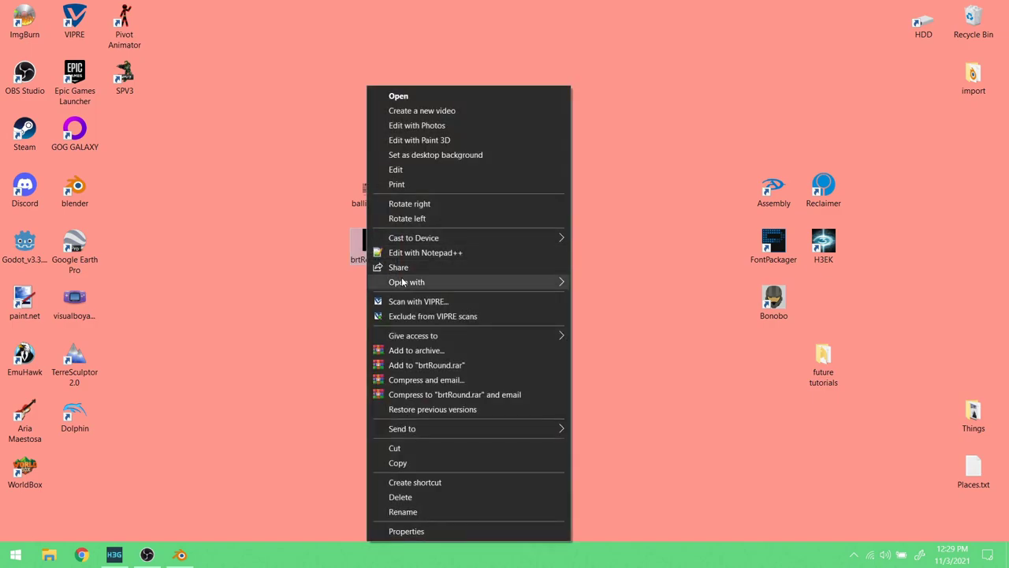
mouse_move(402, 282)
left_click(620, 327)
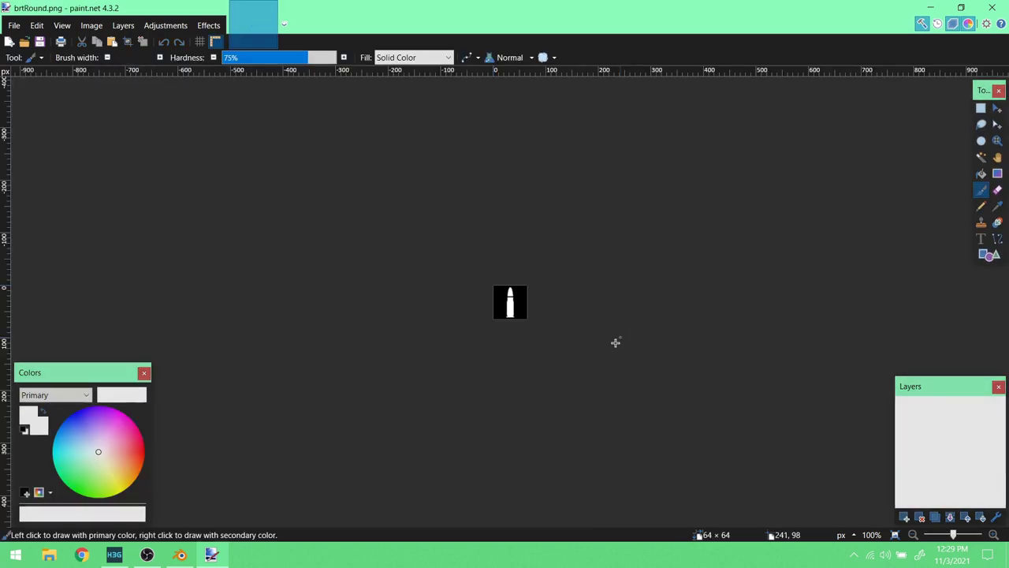
left_click(996, 141)
left_click(533, 309)
left_click(533, 309)
left_click(533, 309)
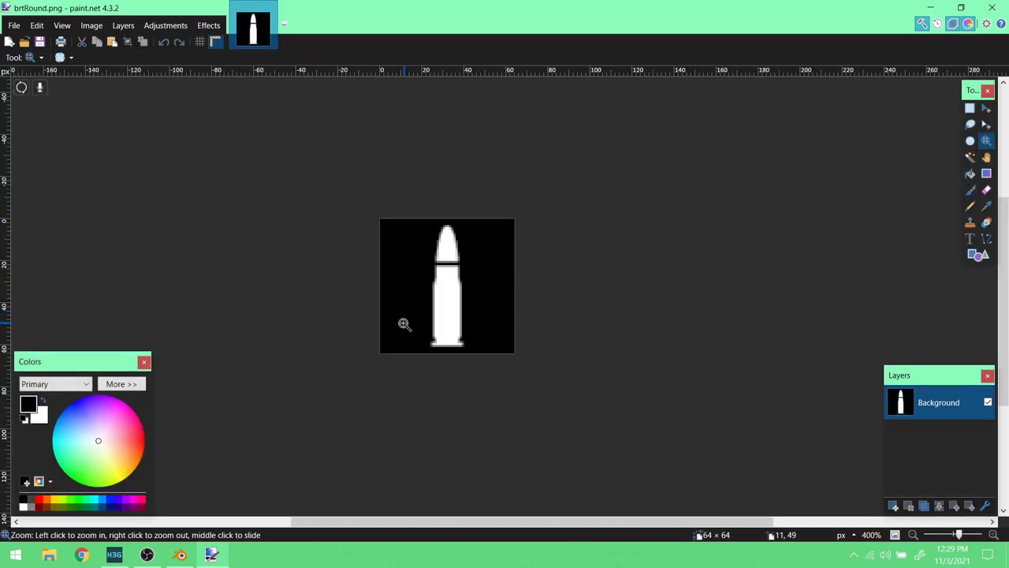
left_click(404, 324)
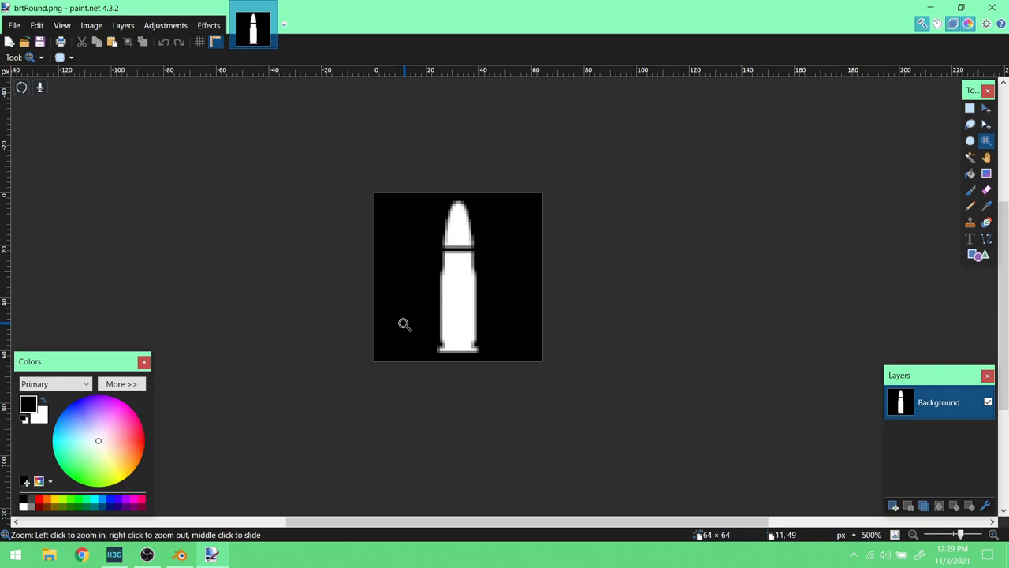
- Create a blank 1000 × 750 pixel image and return to the brtRound.png image
left_click(8, 41)
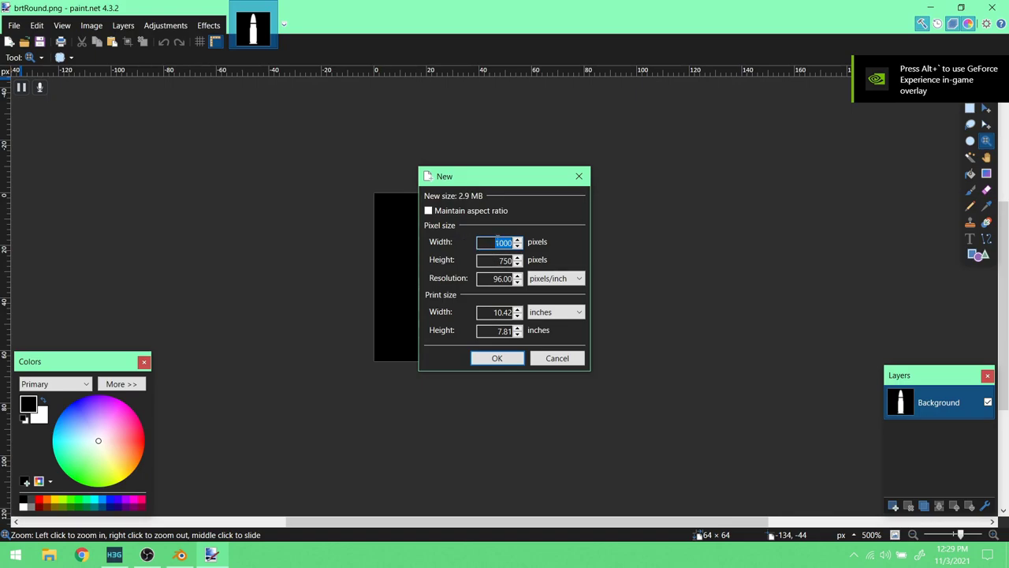
left_click(516, 361)
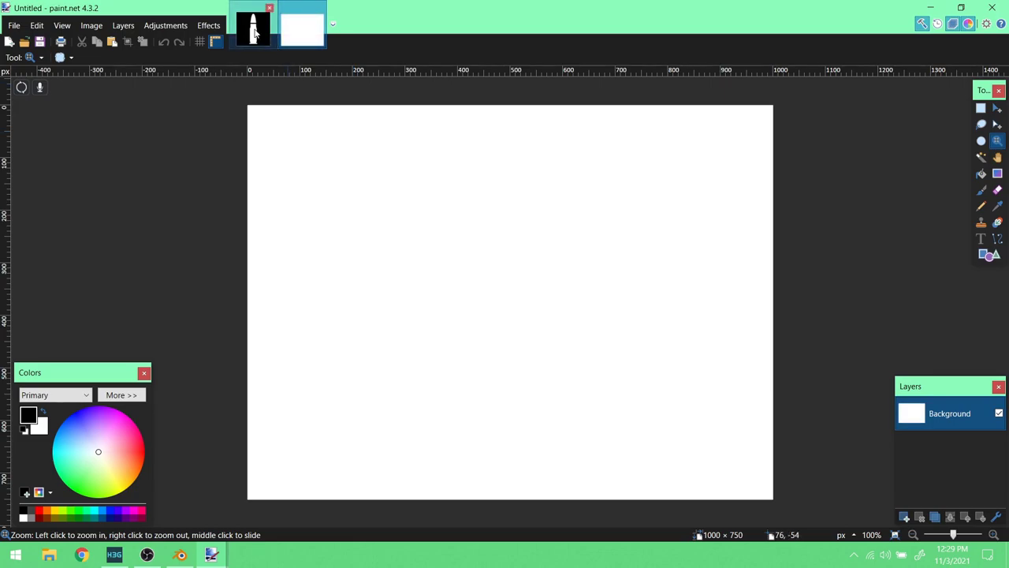
left_click(252, 30)
- Select an 18 × 64 px full-height rectangle closely around the cartridge and copy it
left_click(452, 262)
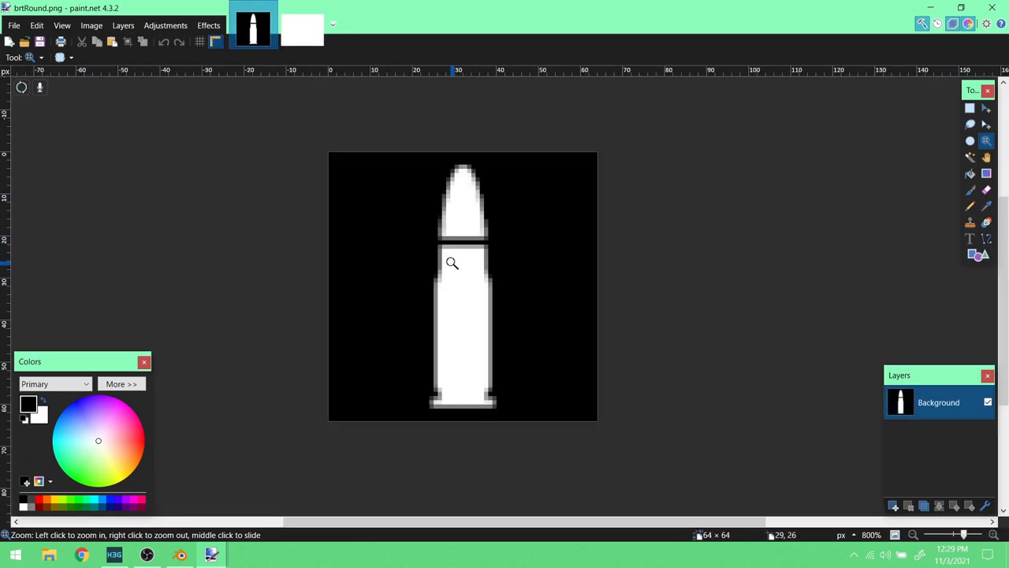
left_click(452, 263)
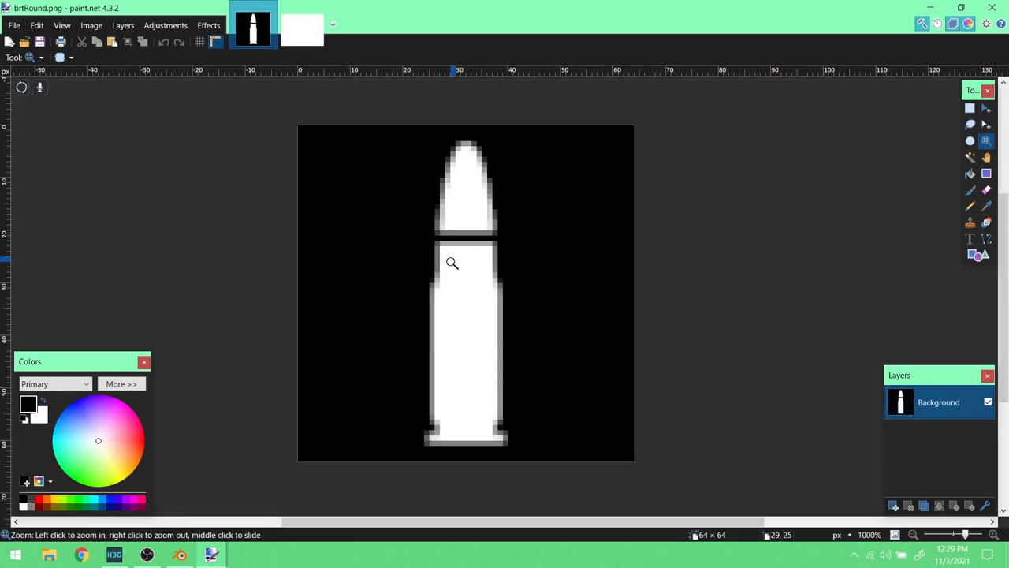
left_click(970, 110)
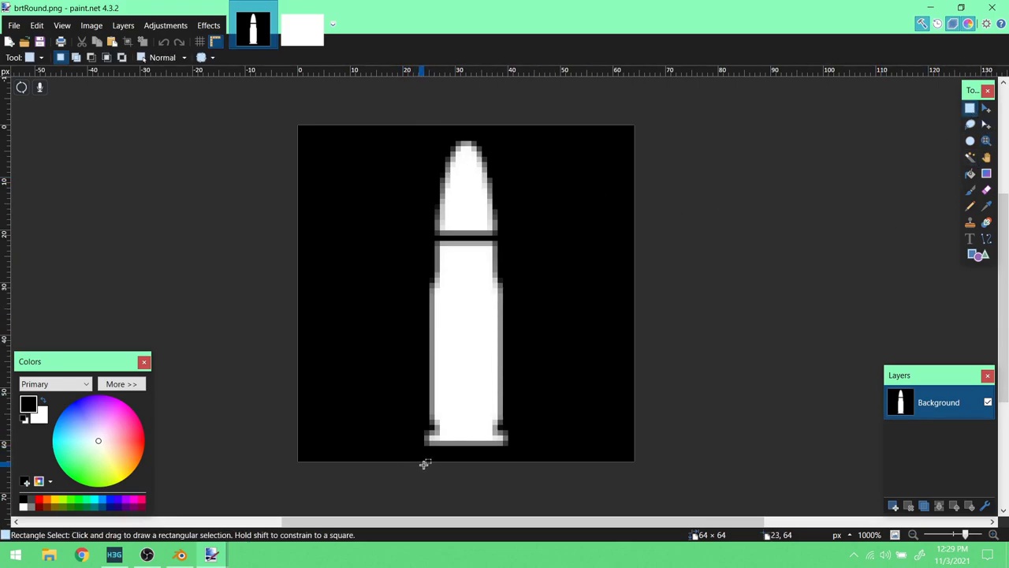
left_click_drag(422, 463, 509, 115)
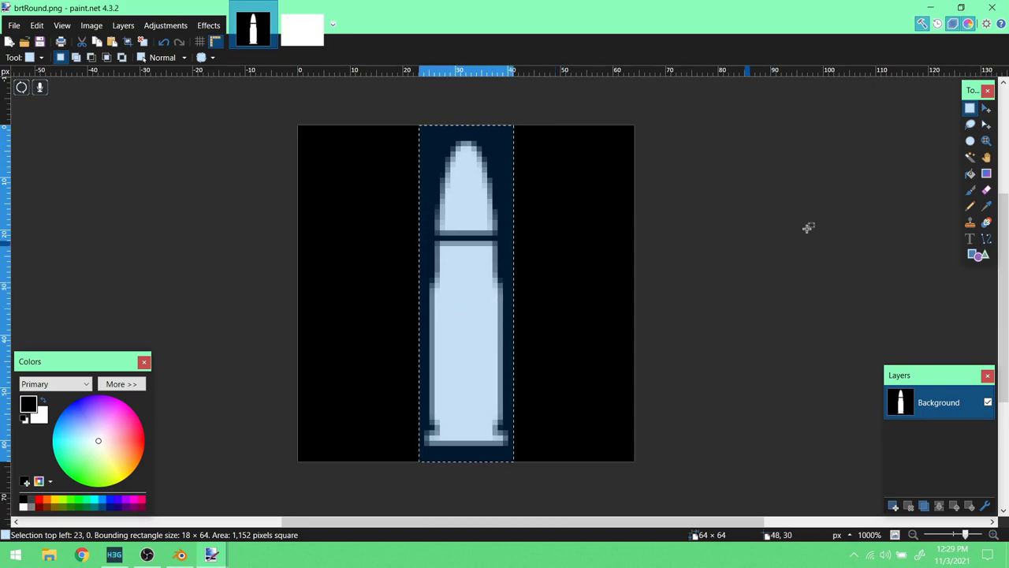
left_click(987, 125)
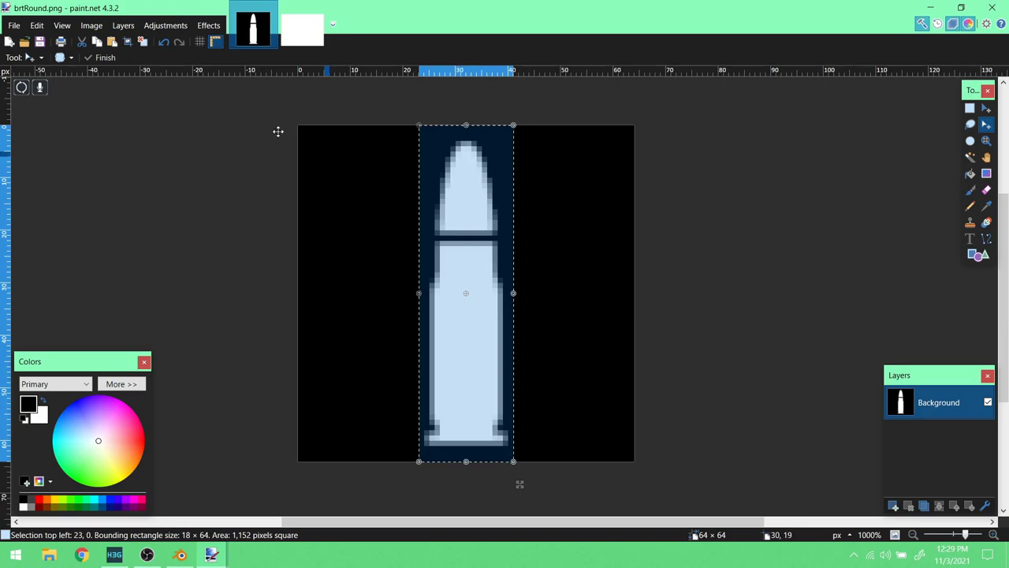
left_click(101, 45)
- Paste the copied 18 × 64 px cartridge into the blank untitled image
left_click(302, 32)
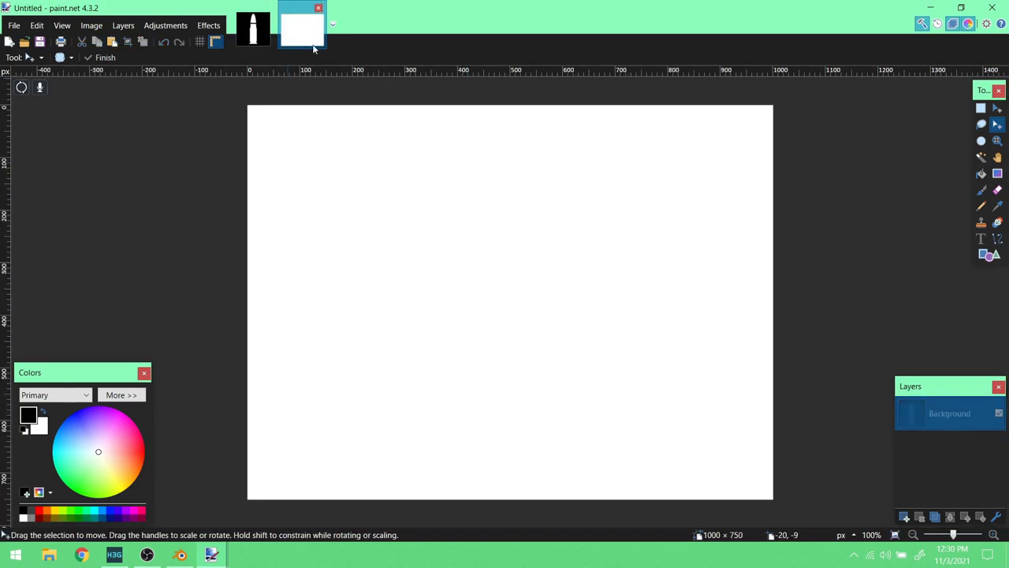
left_click(997, 141)
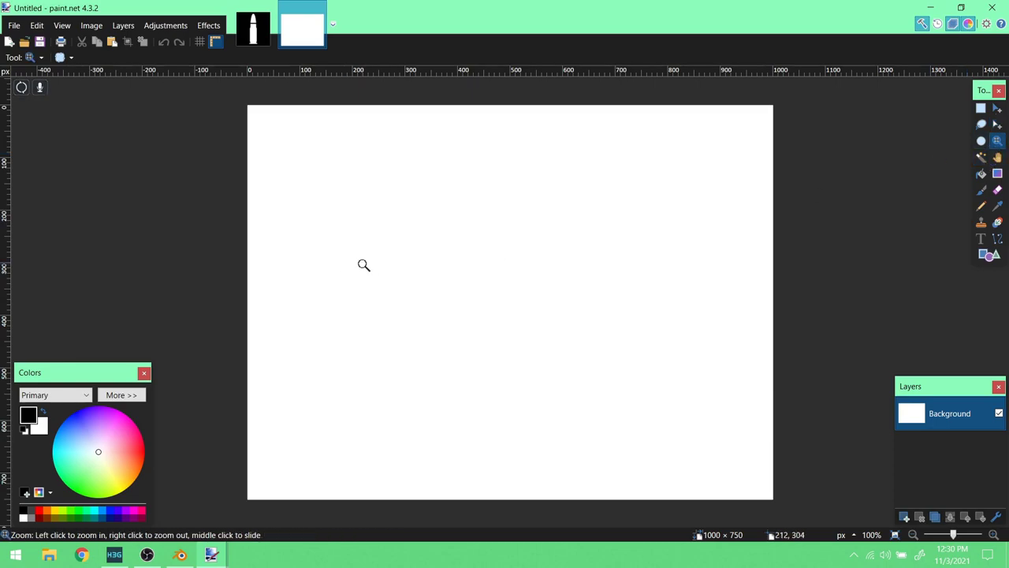
left_click(401, 241)
left_click(401, 241)
left_click(401, 242)
left_click(401, 241)
left_click(402, 240)
left_click(402, 241)
left_click(402, 241)
left_click(402, 240)
left_click(402, 241)
left_click(402, 240)
left_click(402, 240)
left_click(402, 240)
left_click(402, 240)
left_click(112, 42)
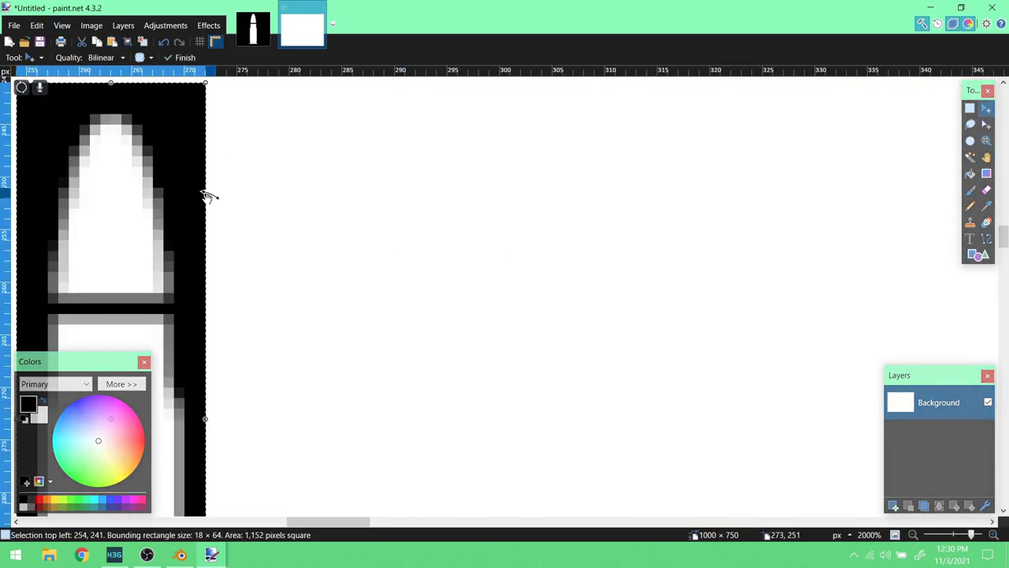
- Paste a second cartridge copy and place it flush against the right edge of the first one
left_click(985, 140)
right_click(509, 229)
right_click(509, 228)
right_click(509, 229)
right_click(509, 229)
right_click(509, 229)
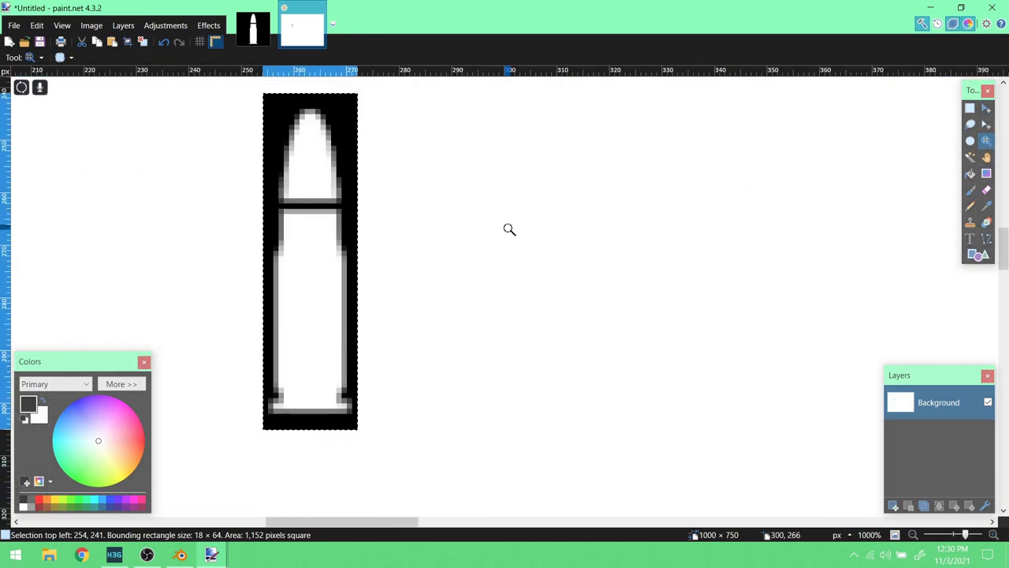
left_click(112, 42)
left_click_drag(116, 200, 383, 211)
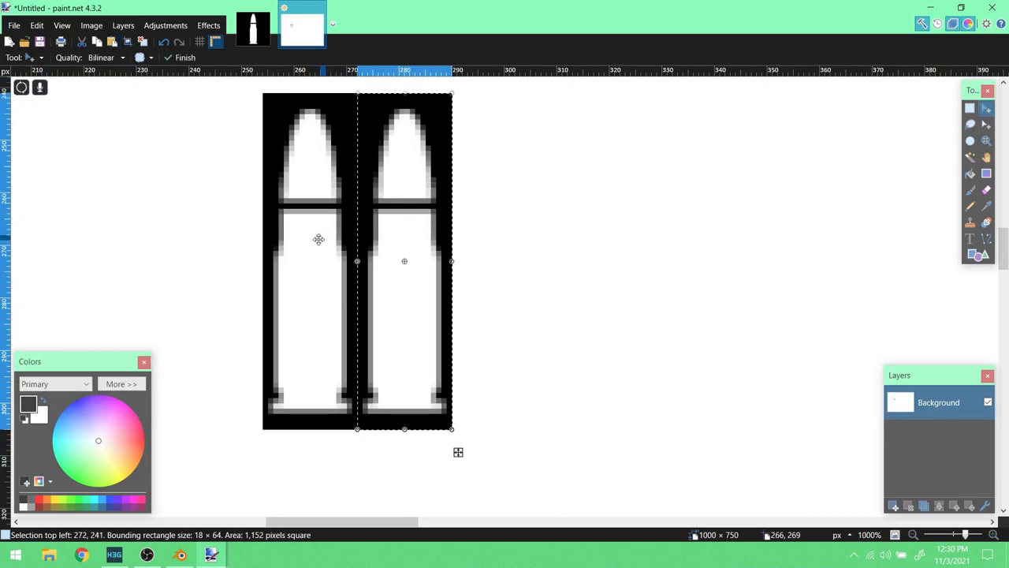
- In brtRound.png, narrow the selection around the cartridge to 16 × 64 px by trimming one pixel from each side
left_click(253, 28)
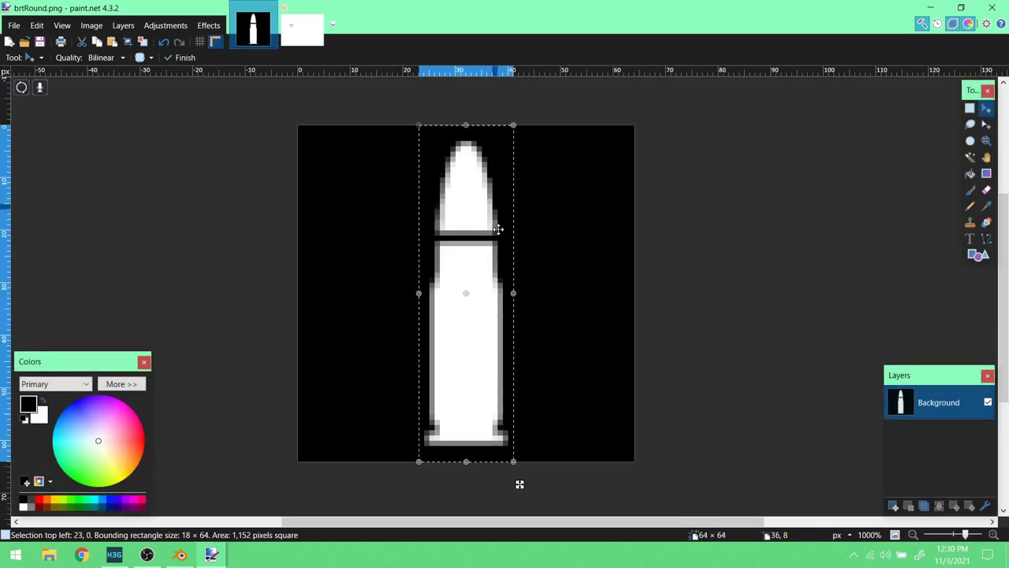
left_click(986, 124)
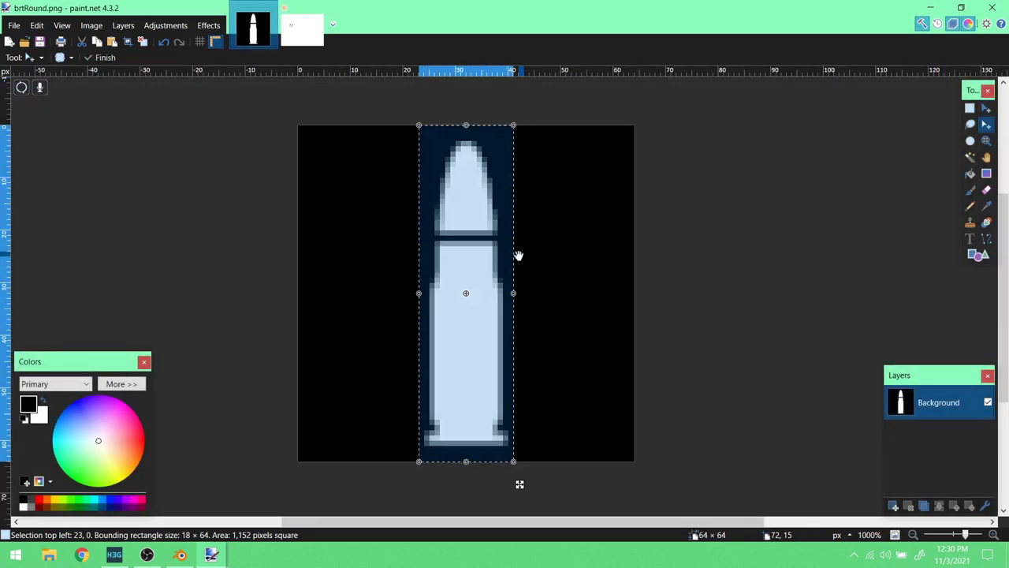
left_click_drag(419, 291, 422, 291)
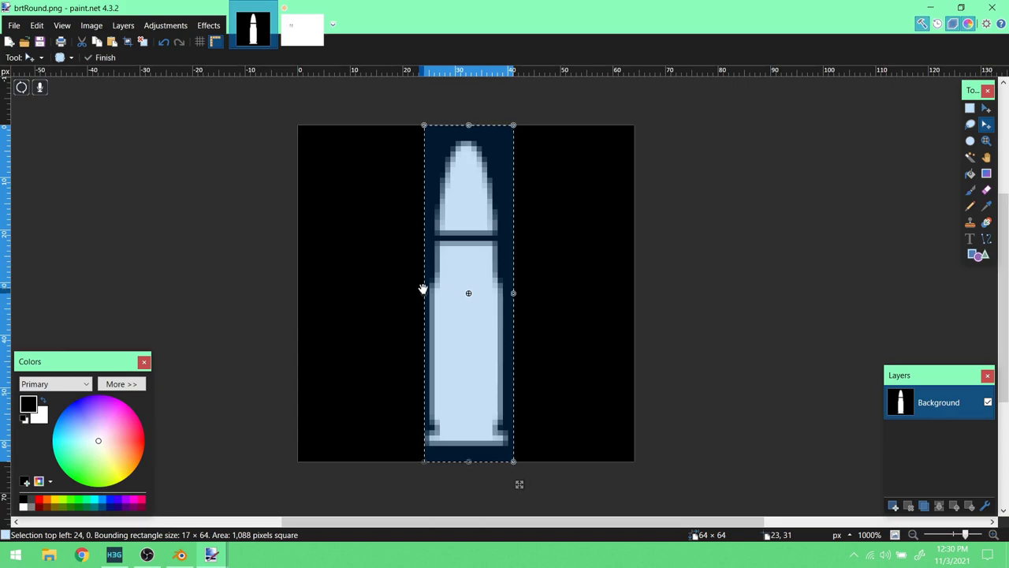
left_click_drag(513, 289, 509, 295)
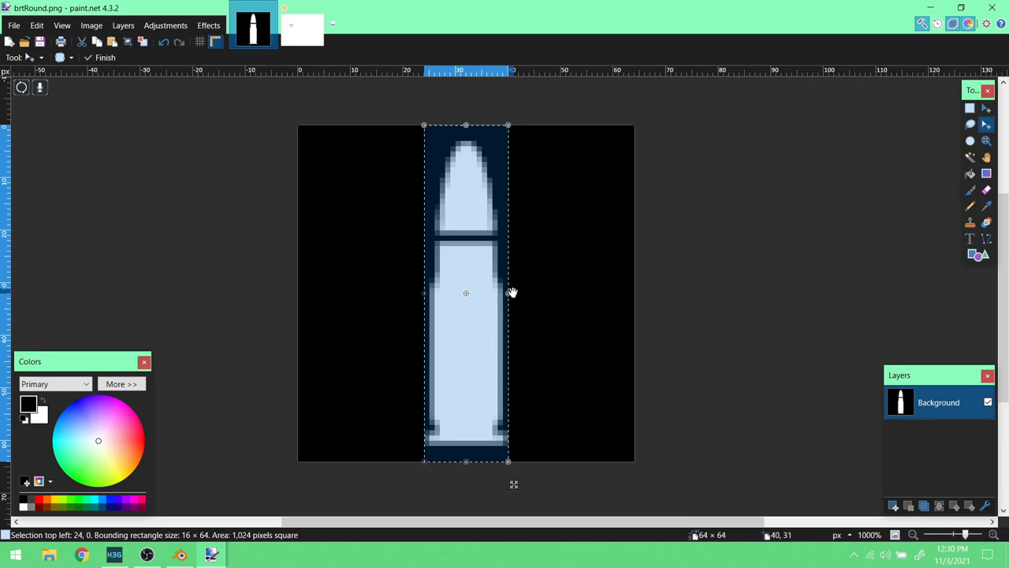
- Widen the selection to 28 × 64 px with equal black margins on both sides of the cartridge
left_click_drag(510, 294, 543, 293)
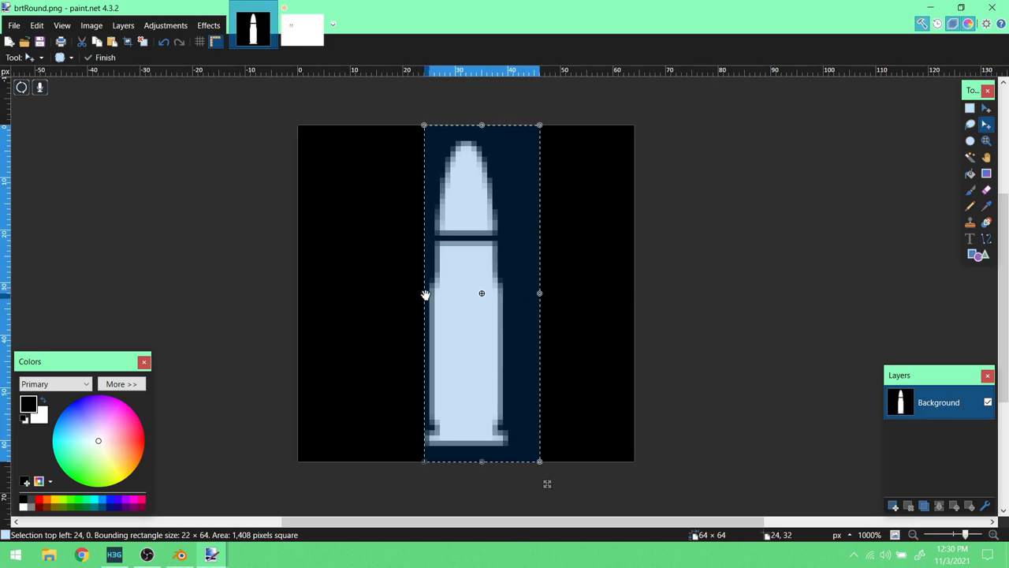
left_click_drag(425, 294, 393, 296)
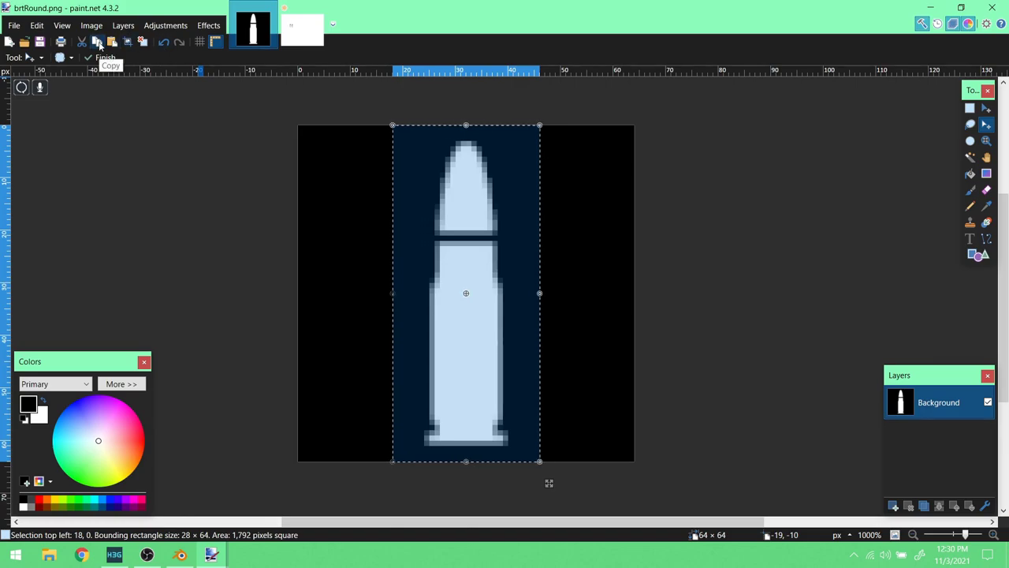
- Paste three copies of the 28 × 64 px cartridge side by side, edges flush, above the existing pair in the untitled image
left_click(303, 29)
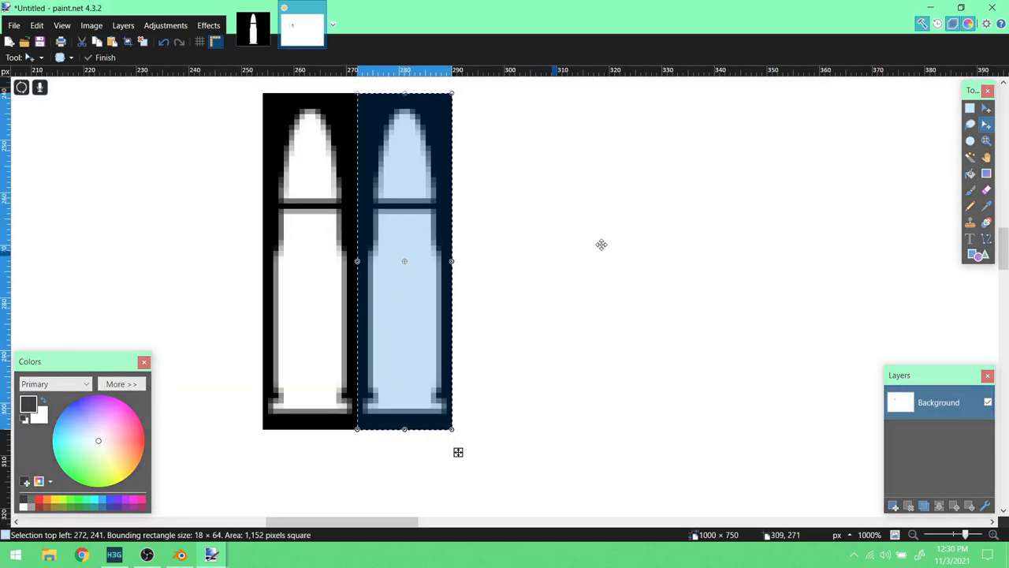
left_click(986, 141)
scroll(475, 210, "up", 5)
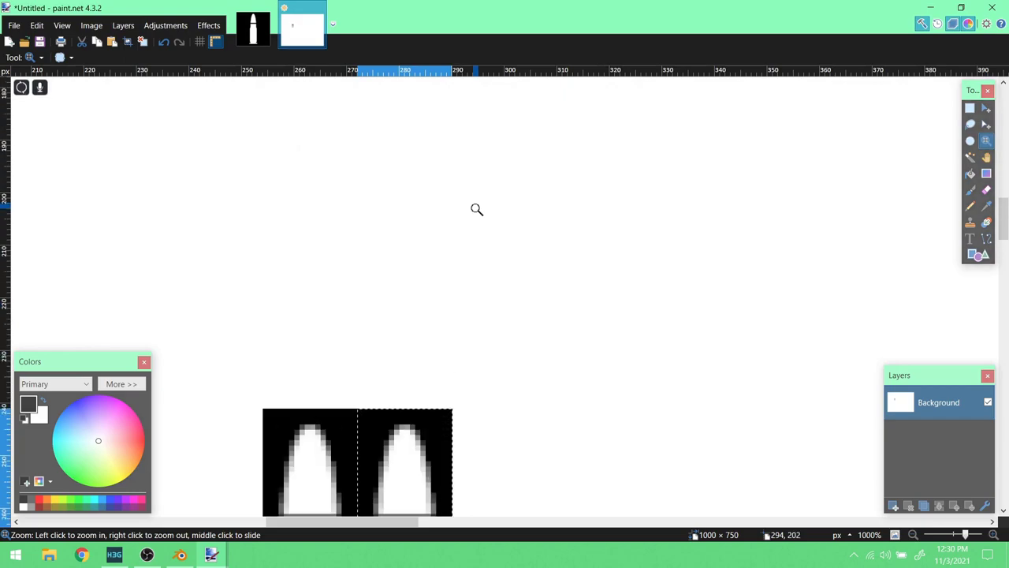
right_click(476, 210)
scroll(476, 211, "up", 1)
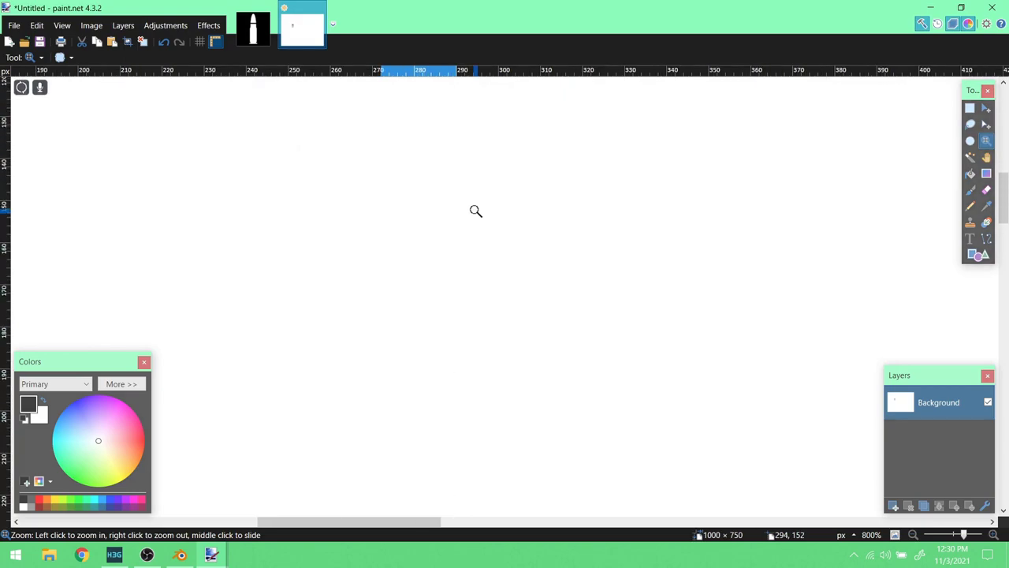
left_click(111, 41)
left_click_drag(111, 166, 258, 195)
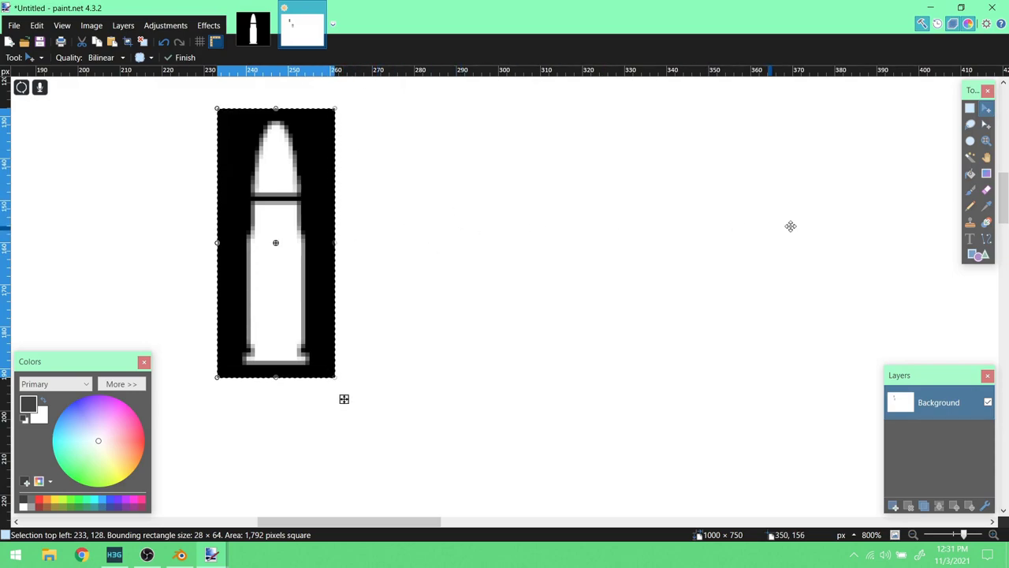
left_click(111, 41)
left_click_drag(97, 200, 382, 199)
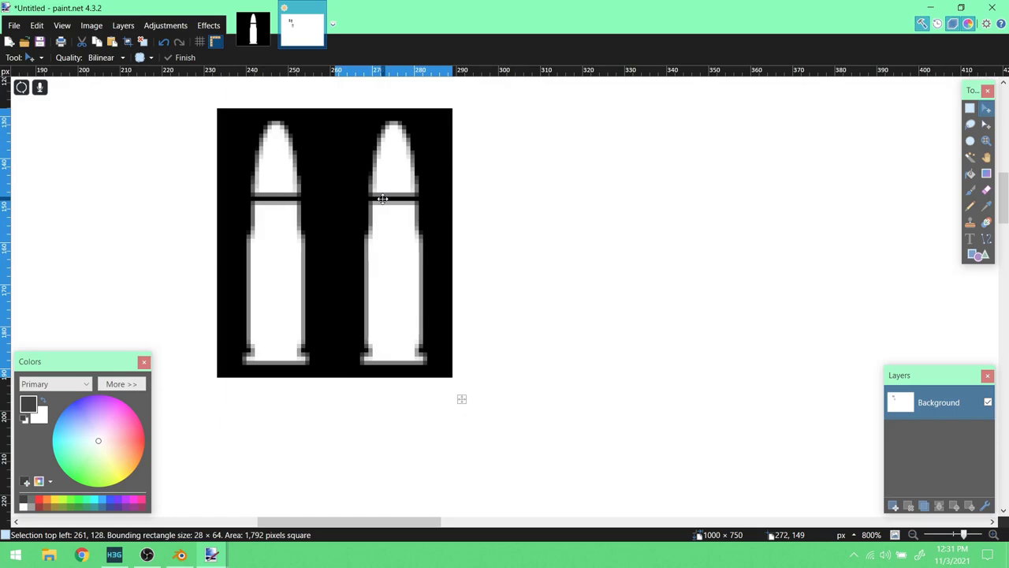
key("ctrl+v")
left_click_drag(51, 162, 495, 194)
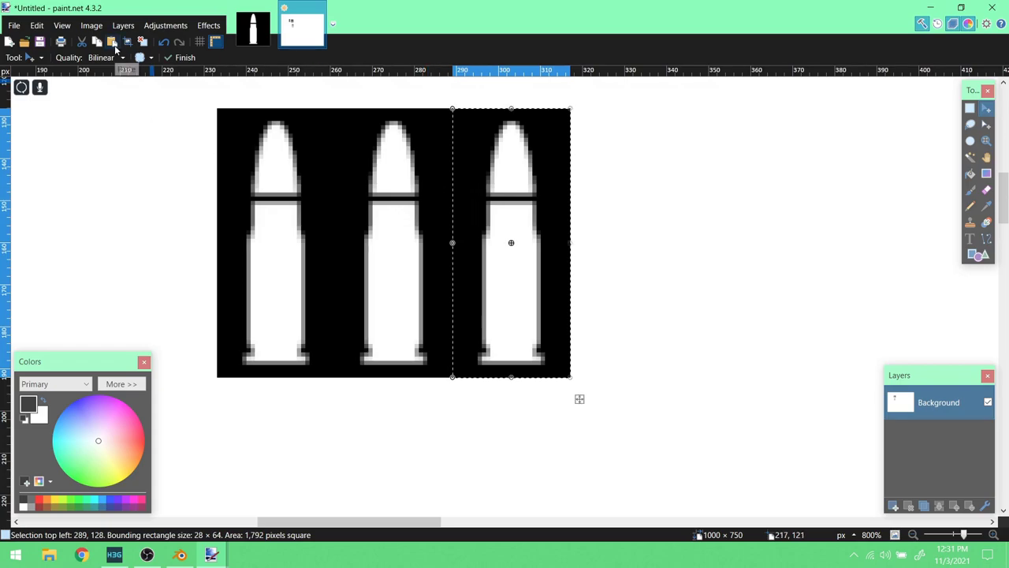
- In brtRound.png, narrow the selection to 24 × 64 px with equal margins on both sides of the cartridge and copy it
left_click(253, 30)
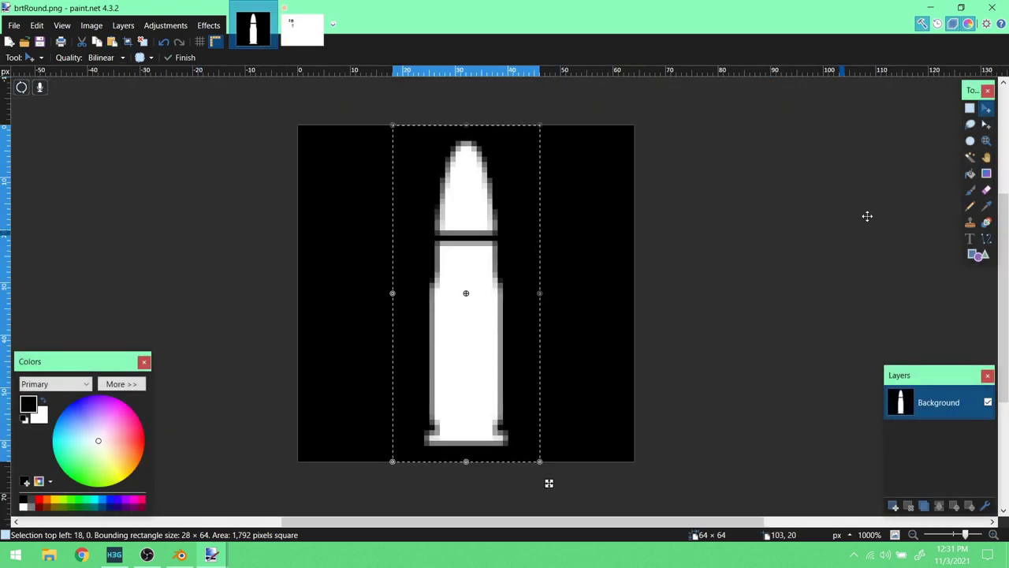
left_click(986, 124)
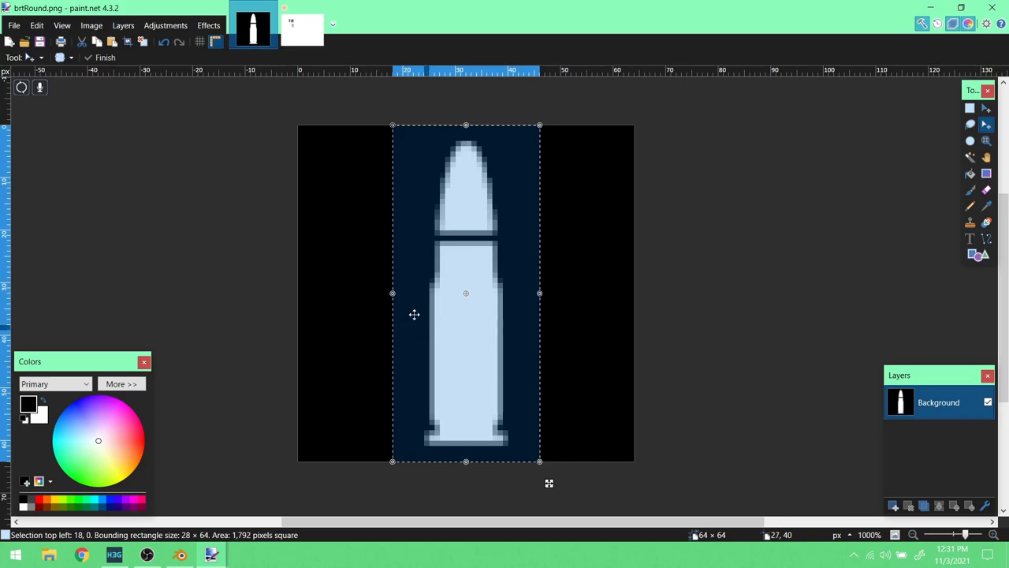
left_click_drag(393, 292, 402, 291)
left_click_drag(539, 293, 536, 294)
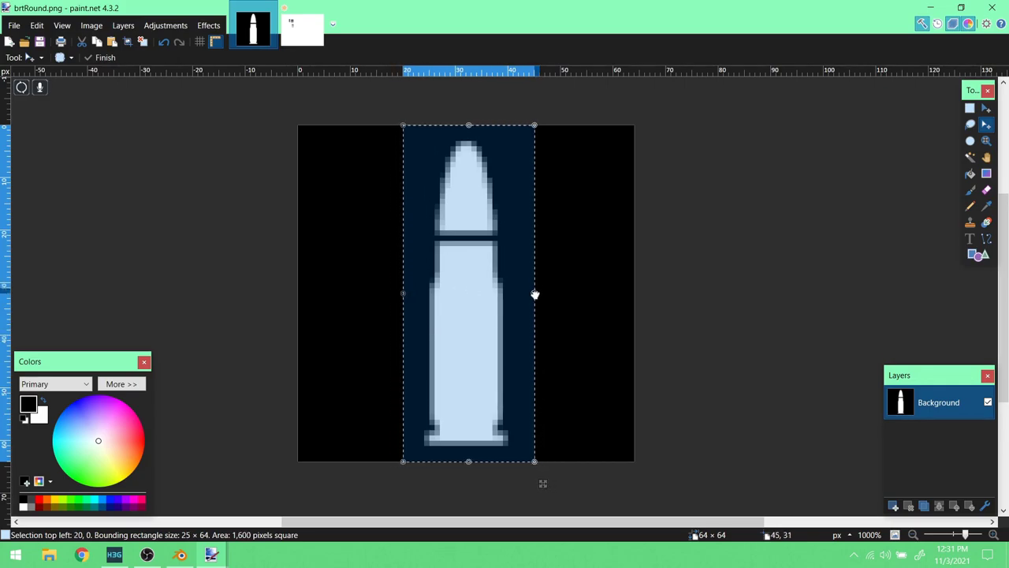
left_click(167, 43)
left_click_drag(538, 292, 529, 295)
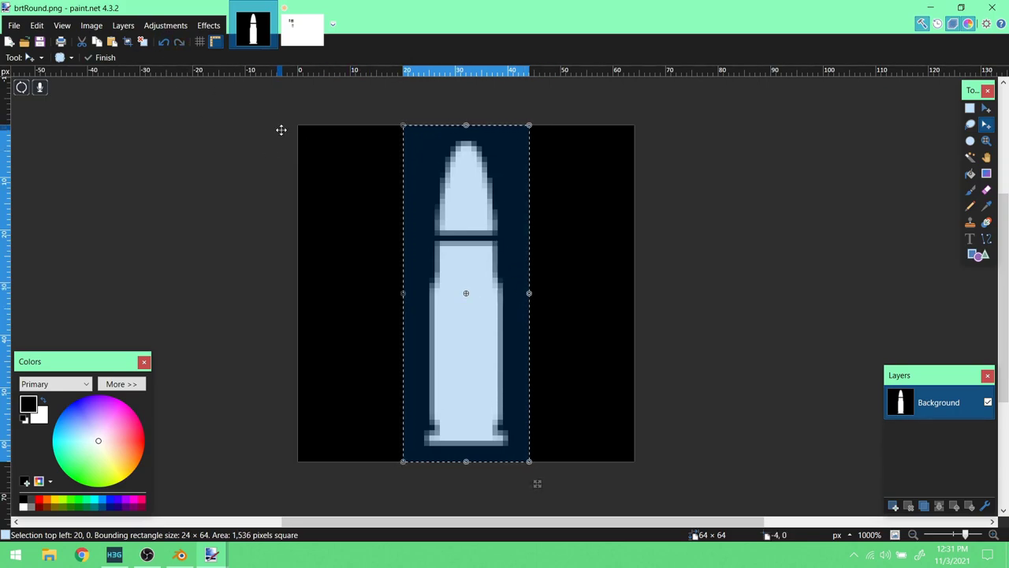
- Paste the 24 × 64 px cartridge into the untitled image, in the empty area above the row of three
left_click(302, 30)
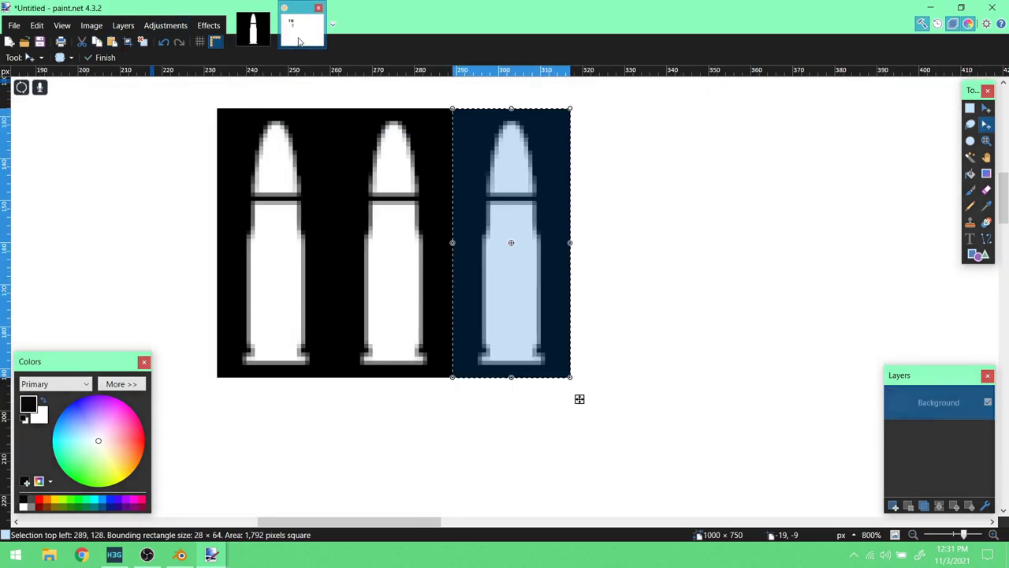
scroll(480, 218, "up", 2)
scroll(484, 215, "down", 4)
scroll(484, 216, "up", 8)
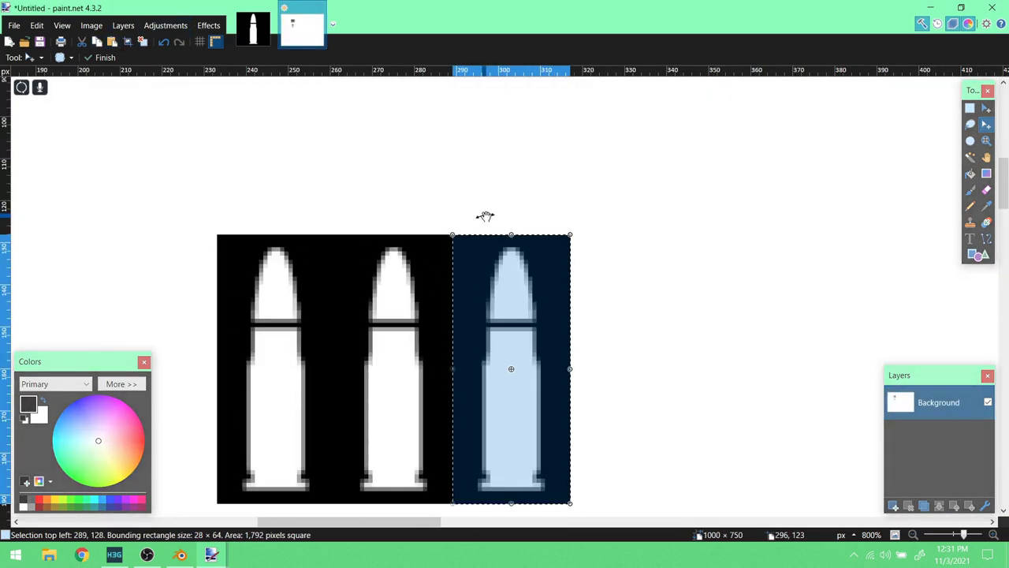
left_click(112, 42)
left_click_drag(49, 166, 280, 170)
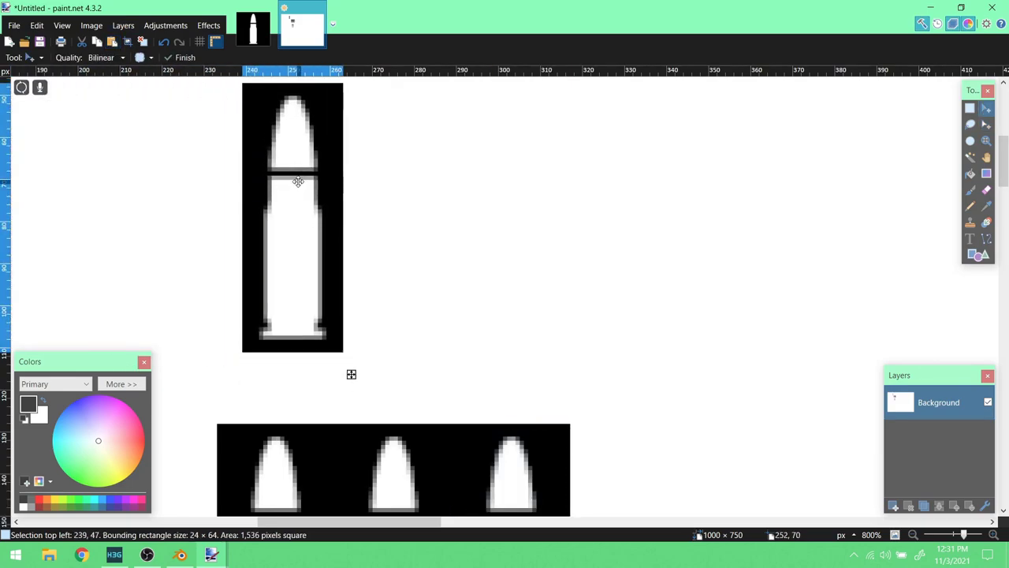
- Add more pasted 24 × 64 px copies flush against each other to build a row of six cartridges
left_click(112, 42)
left_click_drag(92, 155, 388, 157)
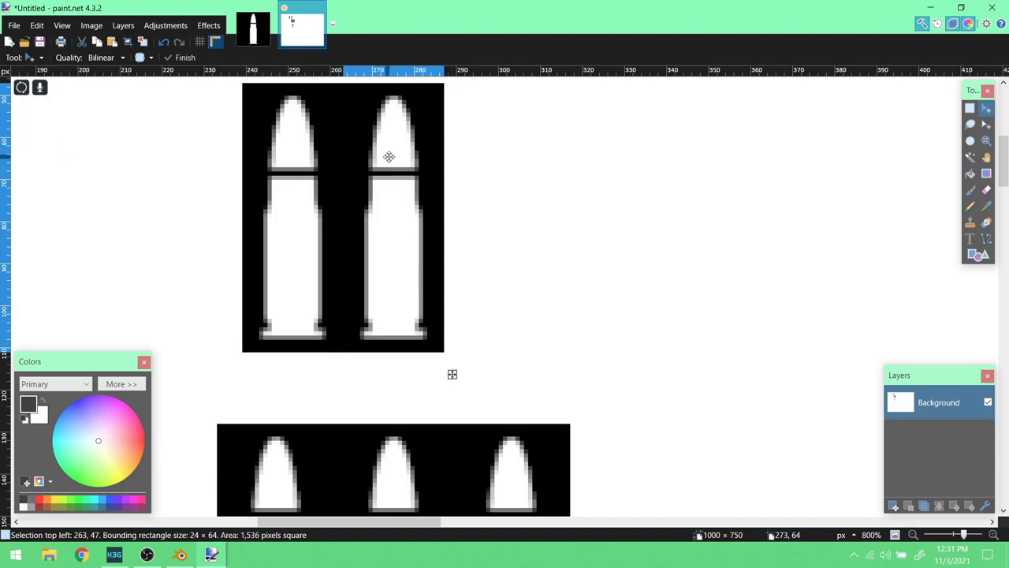
left_click(111, 41)
left_click_drag(60, 153, 496, 160)
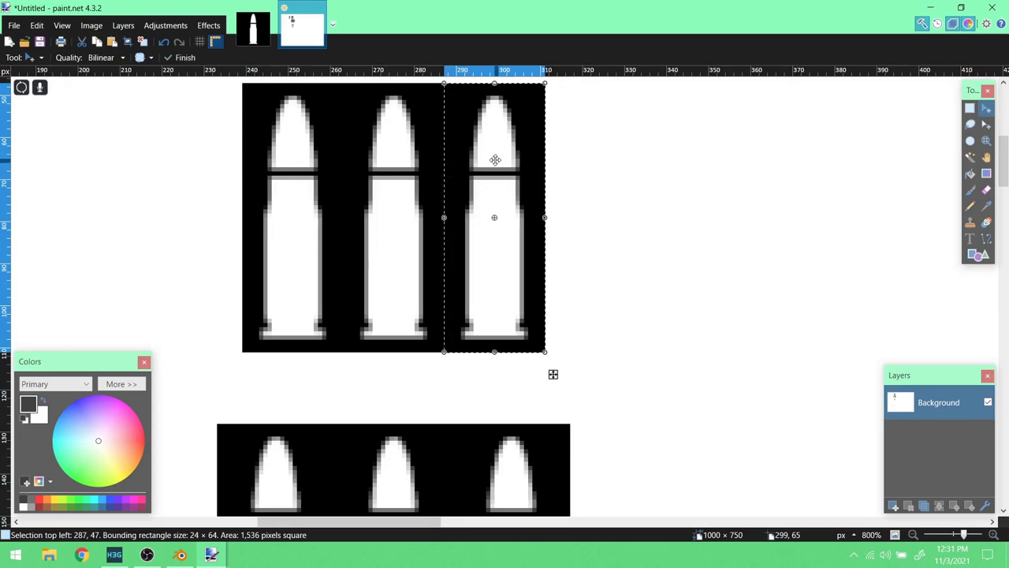
left_click(111, 42)
left_click_drag(63, 170, 602, 175)
left_click_drag(420, 520, 454, 520)
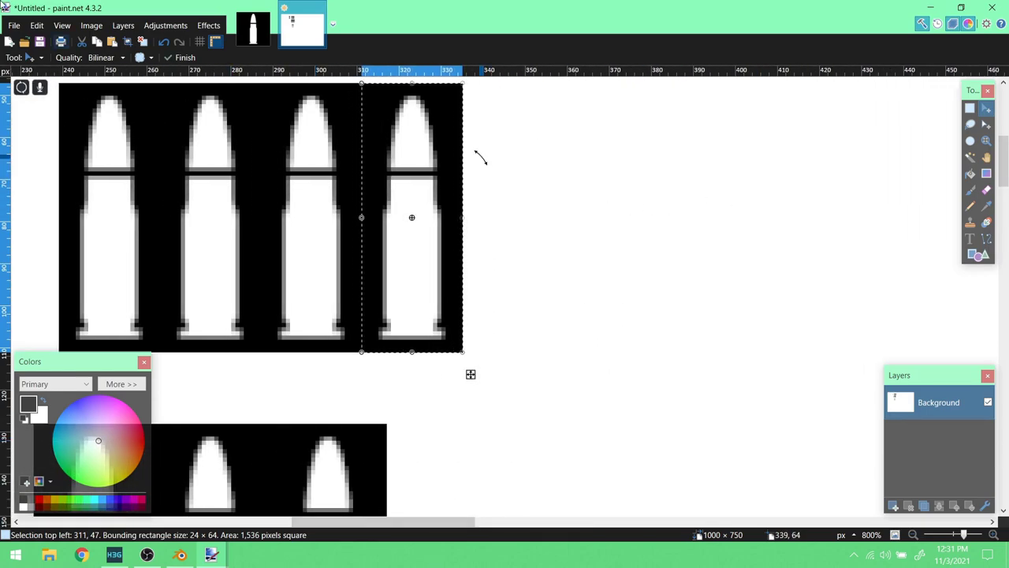
key("ctrl+v")
left_click_drag(68, 170, 615, 153)
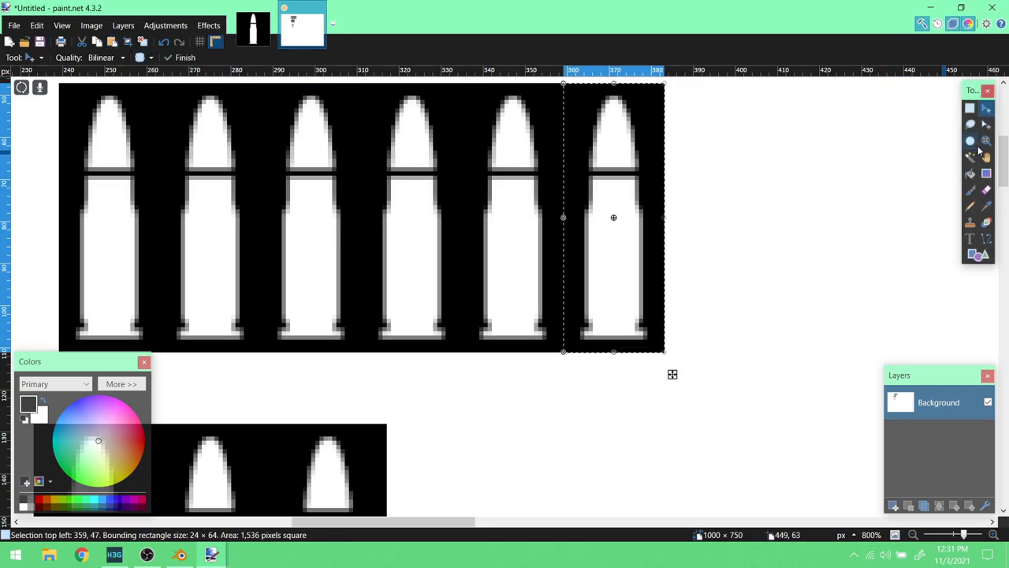
- Extend the selection over all six cartridges (144 × 64 px) and duplicate them flush against the row's right edge
left_click(986, 124)
left_click_drag(565, 217, 56, 220)
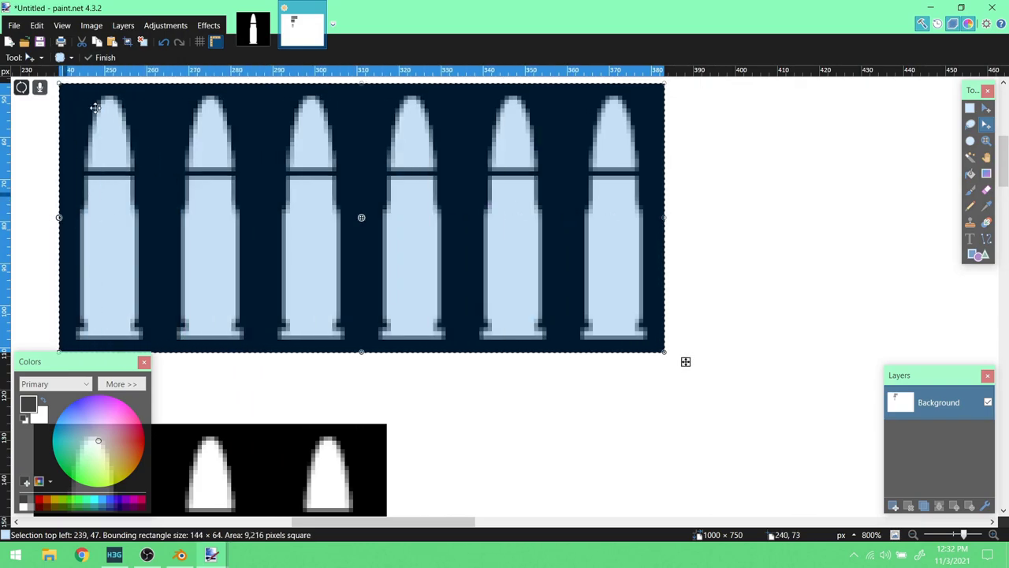
key("m")
left_click_drag(78, 143, 701, 133, "ctrl")
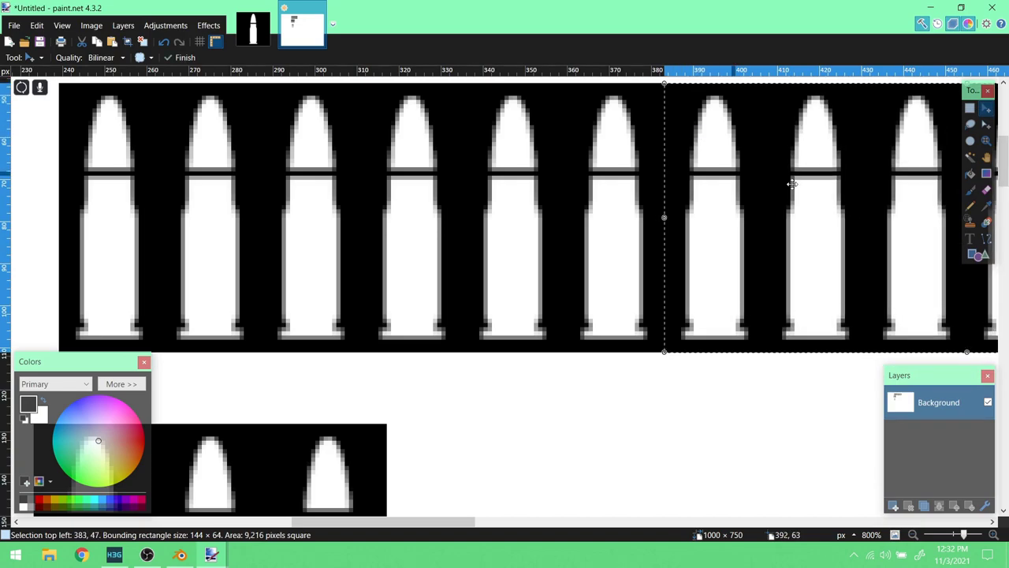
- Extend the selection over the full row of twelve cartridges, 288 × 64 px, and crop the image to it
left_click(985, 140)
right_click(623, 225)
right_click(623, 225)
right_click(623, 225)
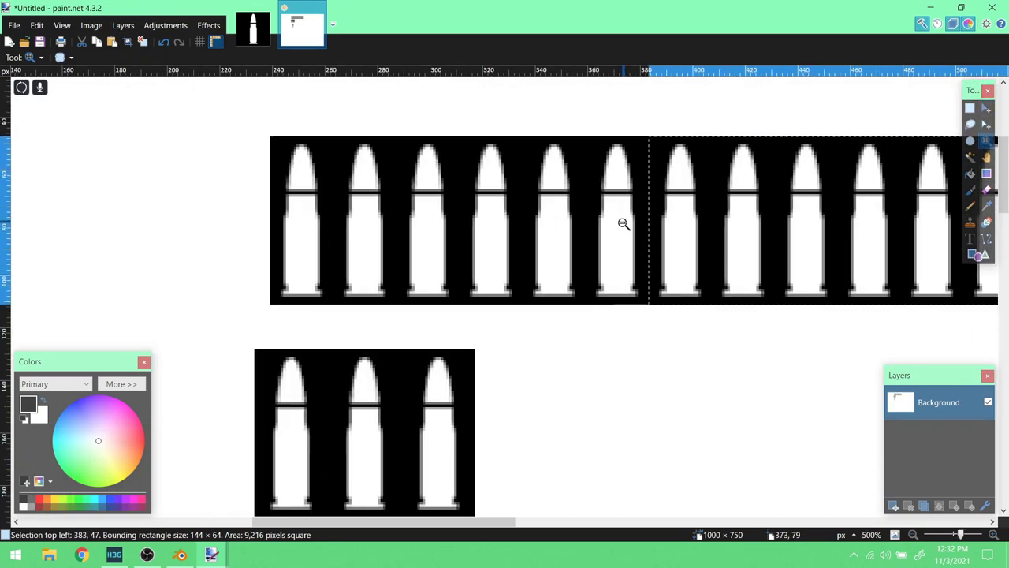
right_click(624, 224)
left_click(797, 252)
left_click(626, 239)
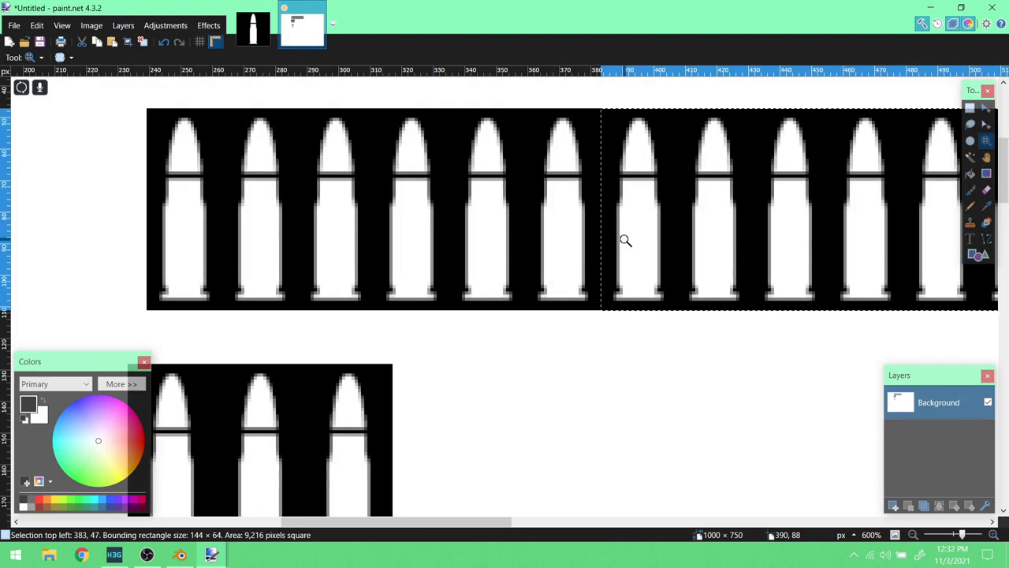
left_click(626, 239)
left_click(986, 125)
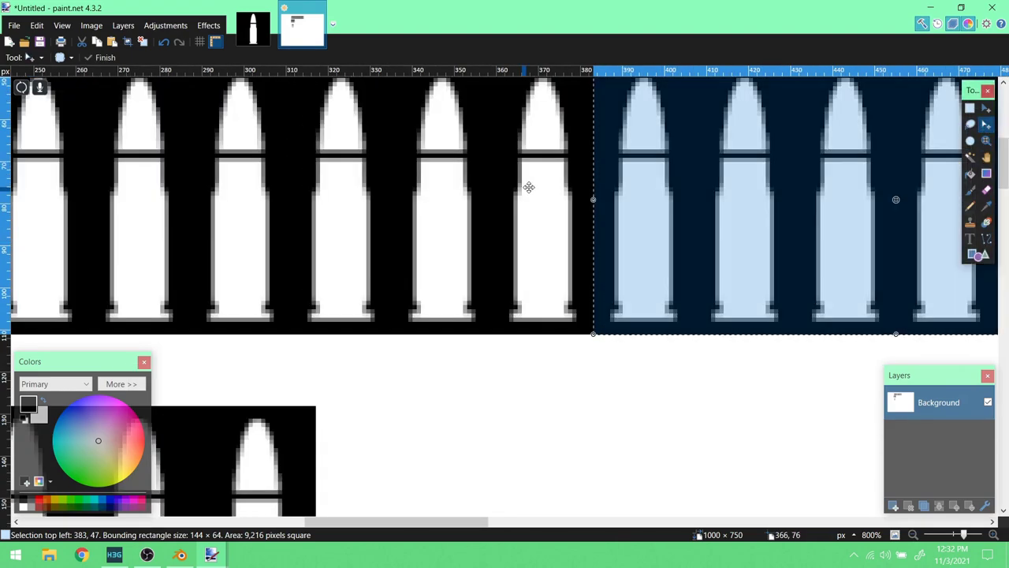
left_click_drag(593, 203, 389, 195)
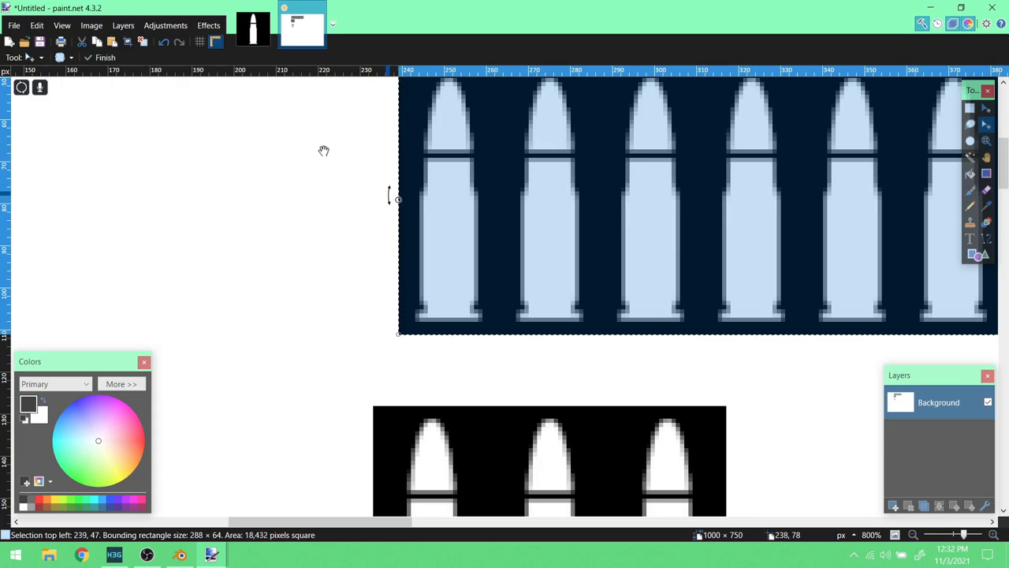
left_click(127, 42)
- Save the cropped strip to the Desktop as brtMeterA.png with 32-bit depth
left_click_drag(411, 523, 622, 496)
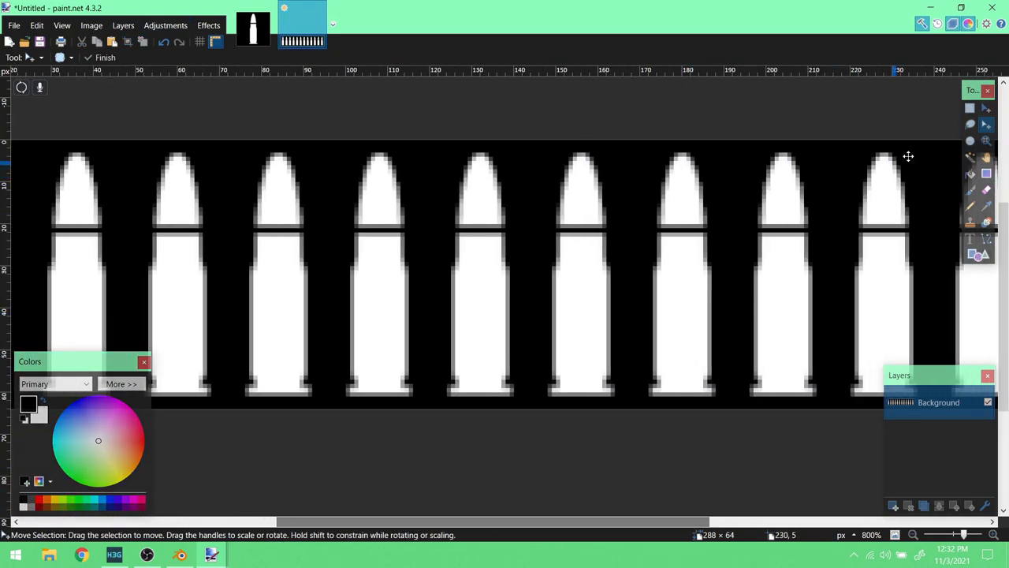
left_click(985, 141)
right_click(638, 270)
right_click(599, 304)
right_click(597, 308)
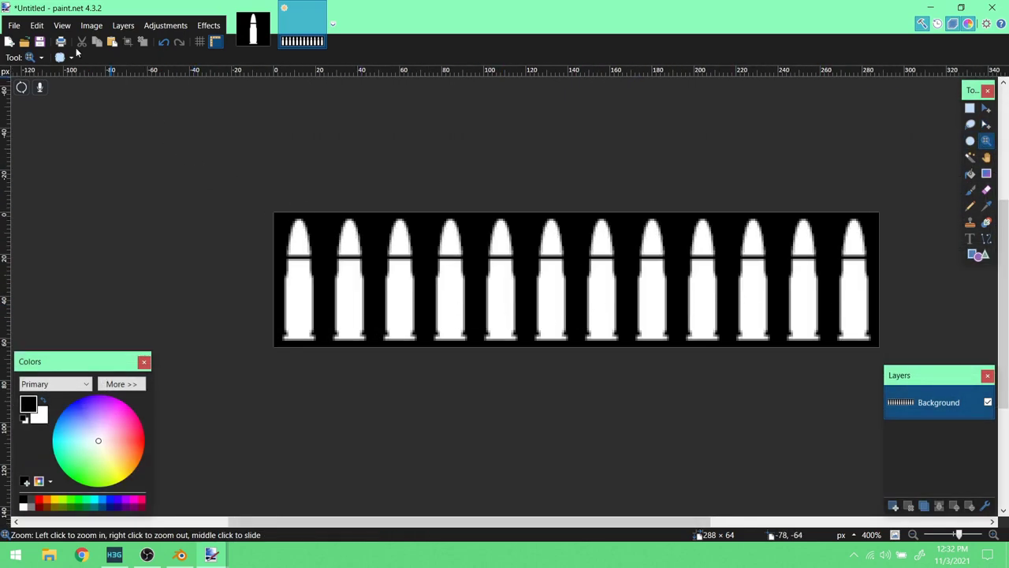
left_click(13, 26)
left_click(50, 119)
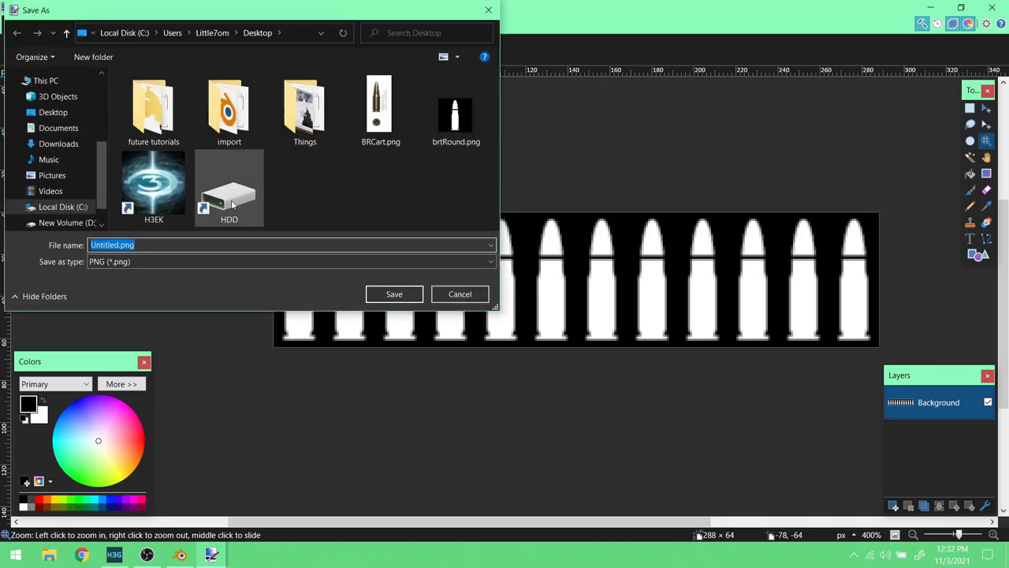
left_click(118, 245)
double_click(118, 245)
type("brtMeterA")
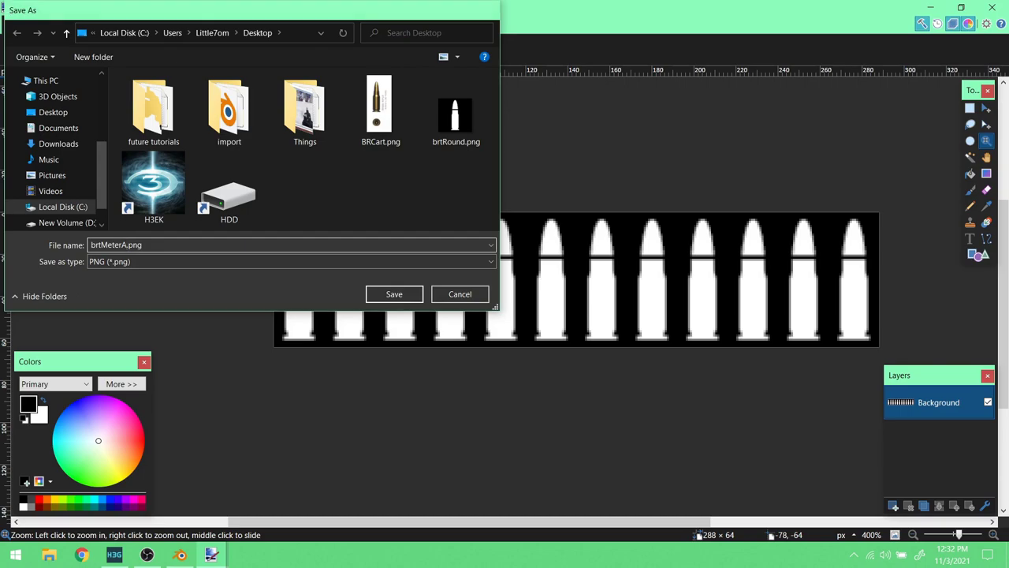
key("Return")
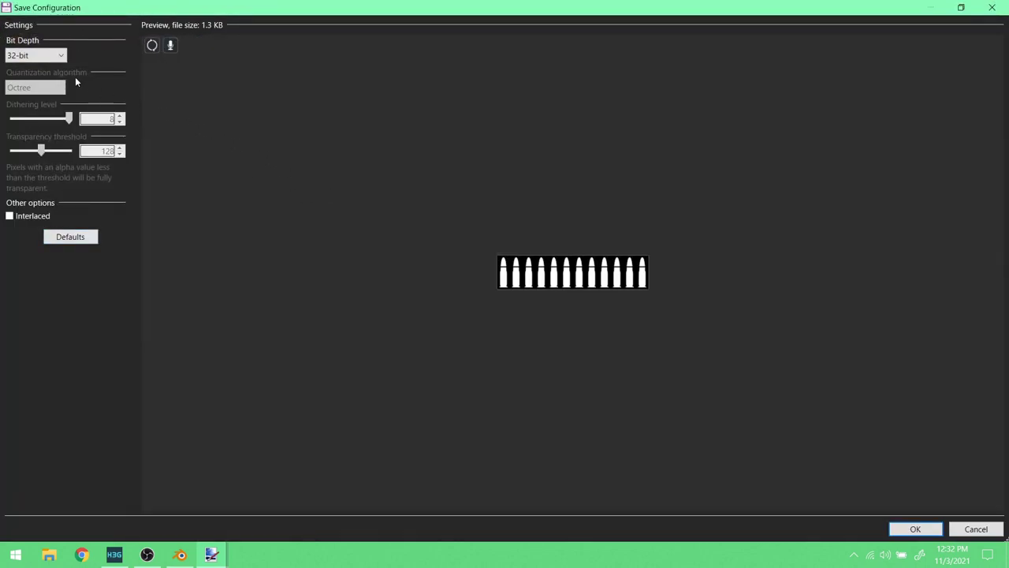
left_click(24, 56)
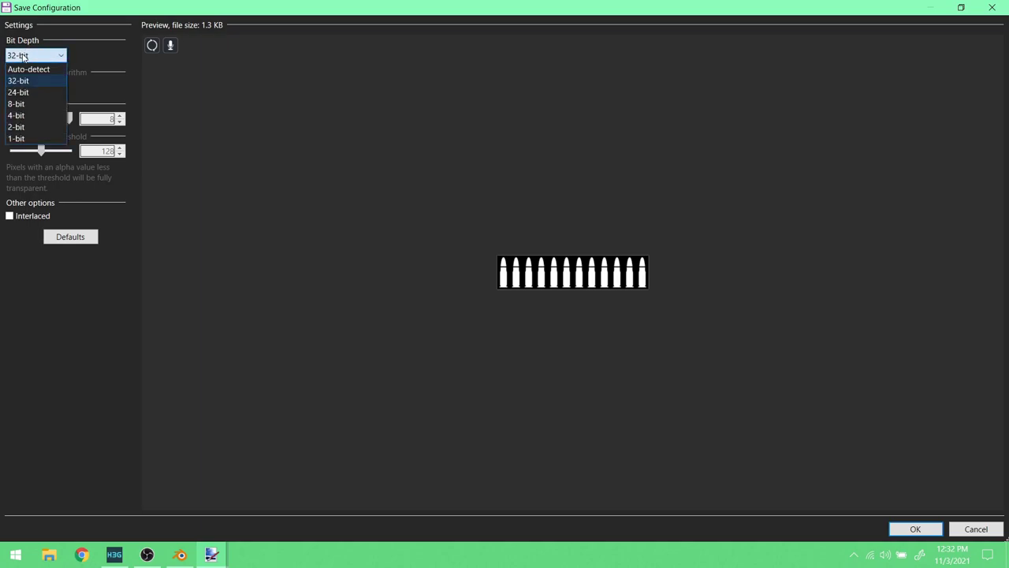
left_click(23, 81)
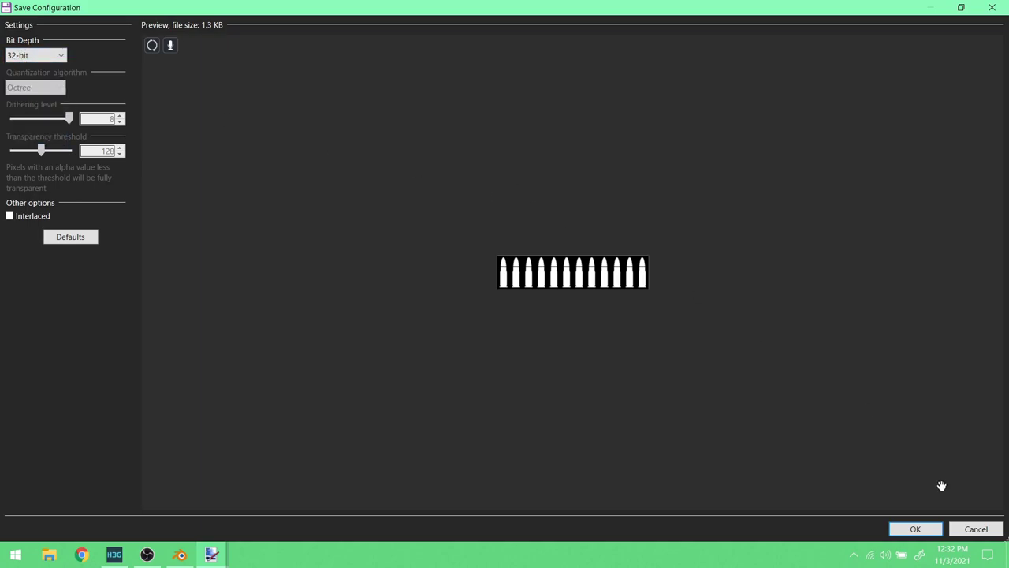
left_click(922, 531)
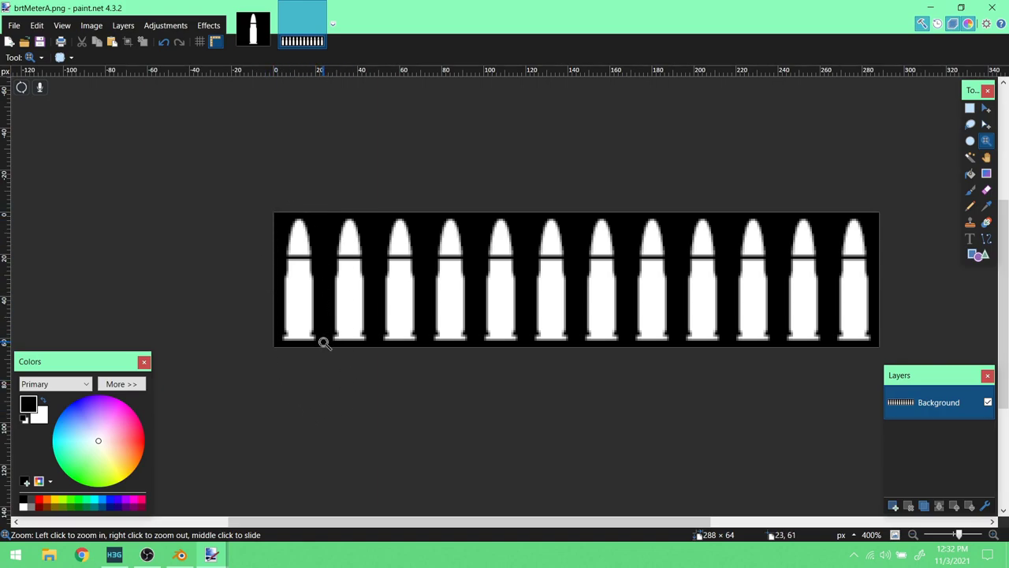
- Open ballistic_meters.tif from the desktop in paint.net and take a closer look at its meter icons
left_click(930, 7)
right_click(373, 199)
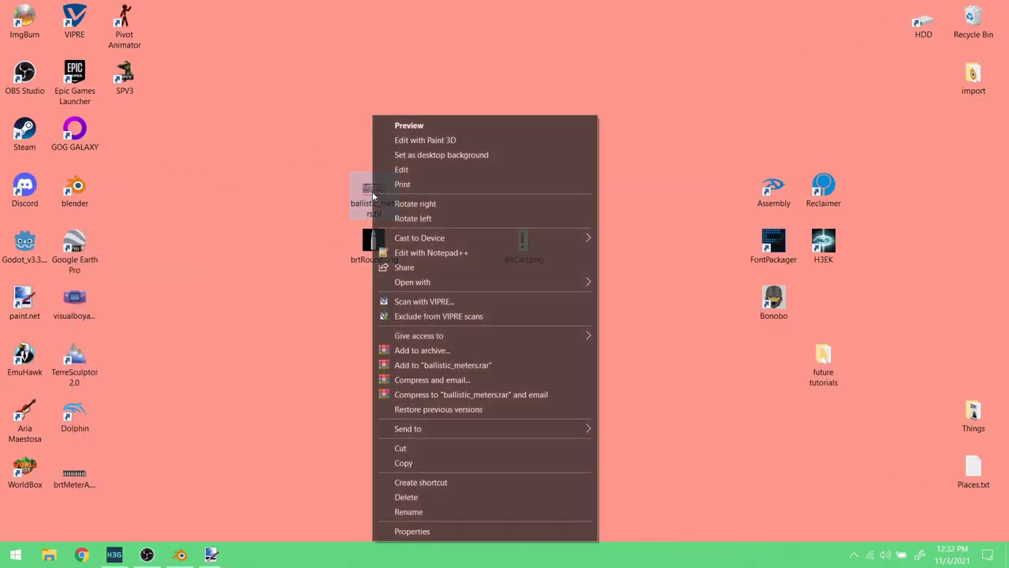
mouse_move(490, 289)
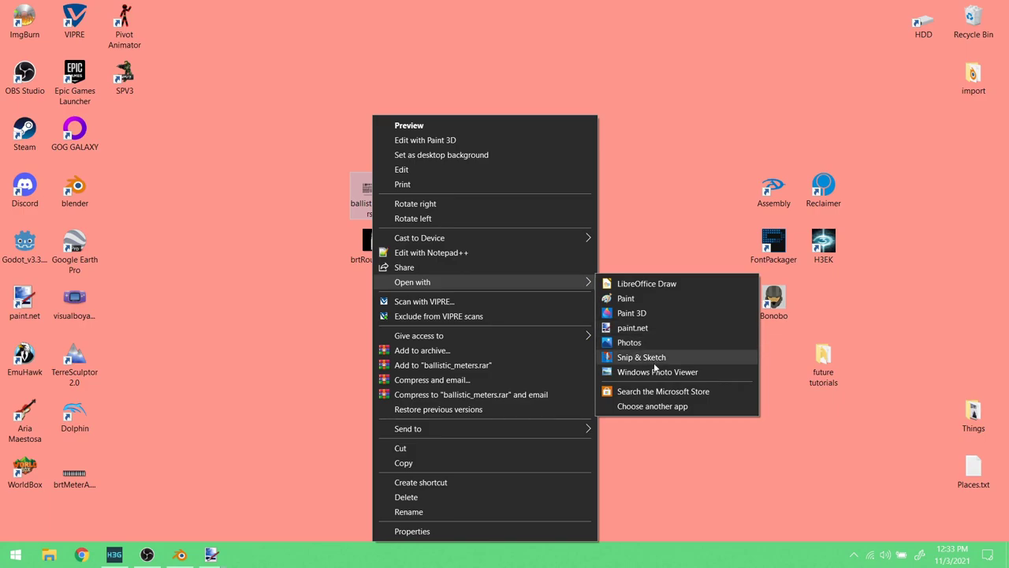
left_click(632, 328)
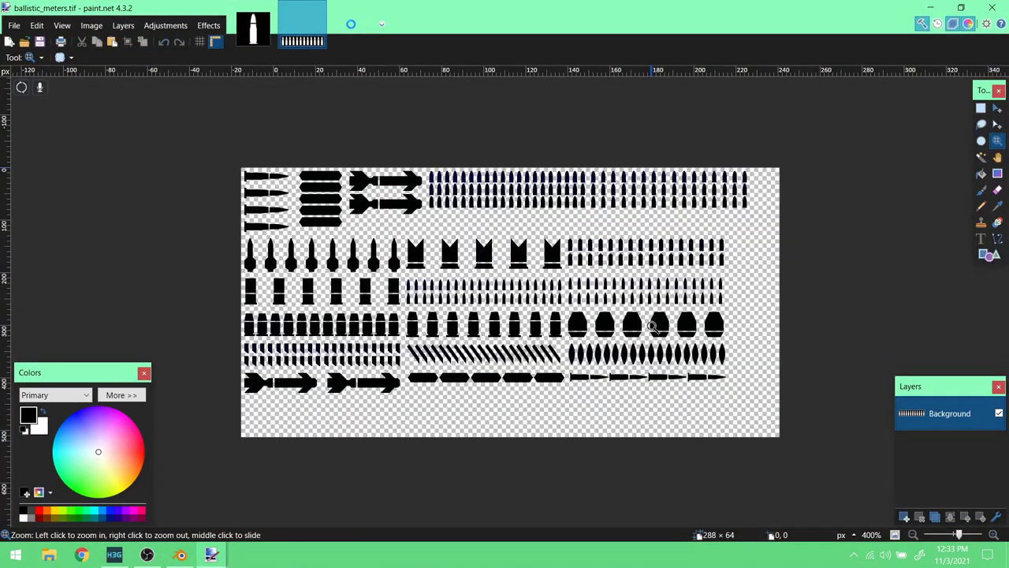
left_click(427, 235)
left_click(429, 235)
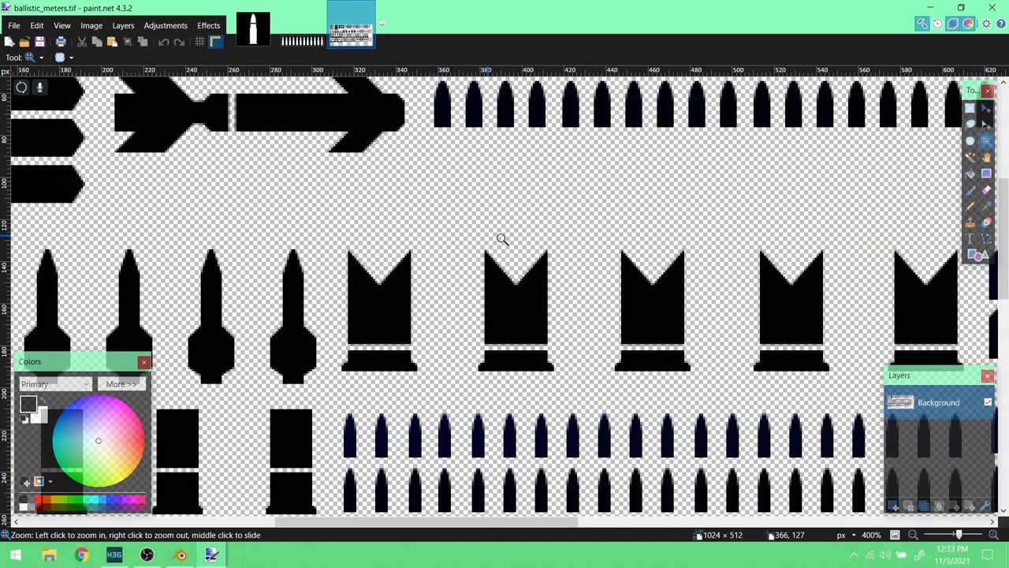
- Outline the first three notched icons in the middle row one after another with rectangular selections to examine their cell sizes
left_click(970, 108)
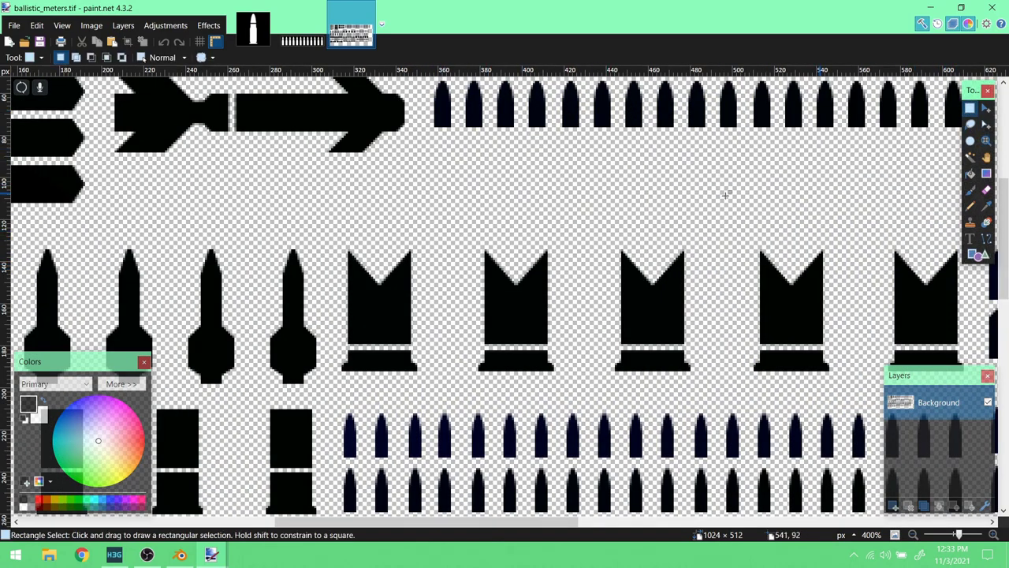
left_click_drag(328, 244, 430, 384)
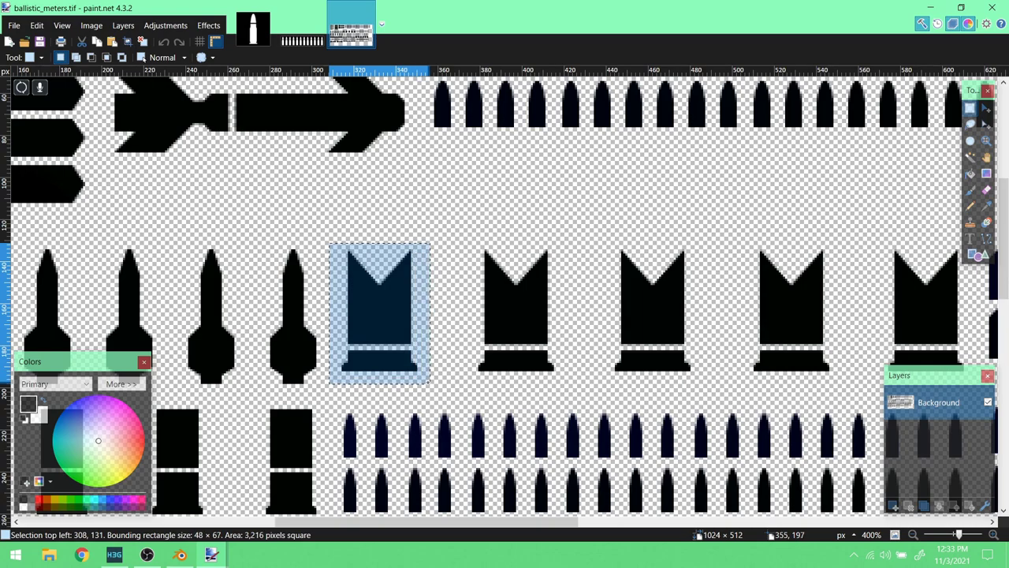
left_click_drag(466, 243, 567, 384)
left_click_drag(599, 245, 706, 389)
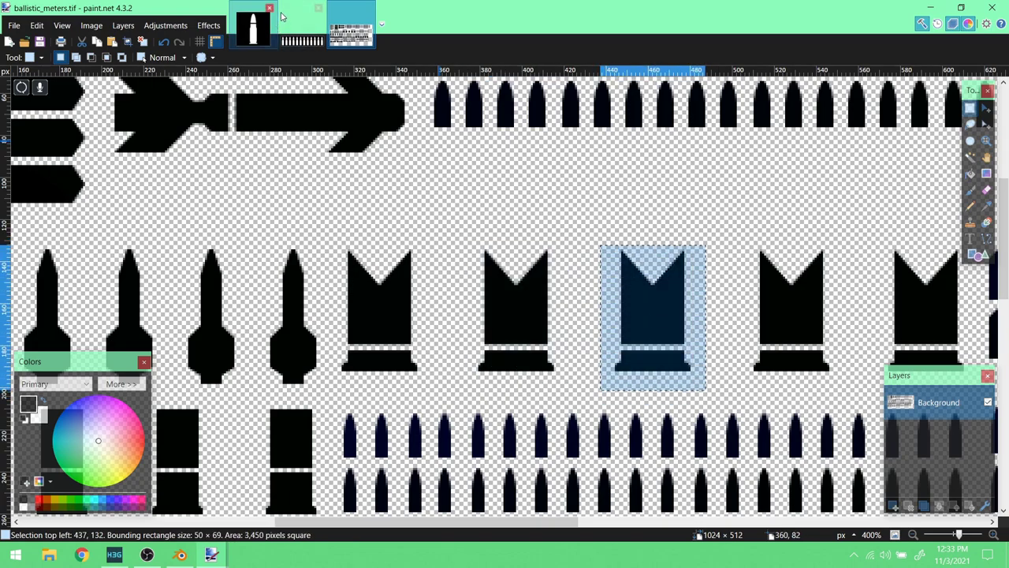
- Switch to the brtMeterA.png image, expand the Colors window to show its RGB values and move it clear of the strip
left_click(286, 18)
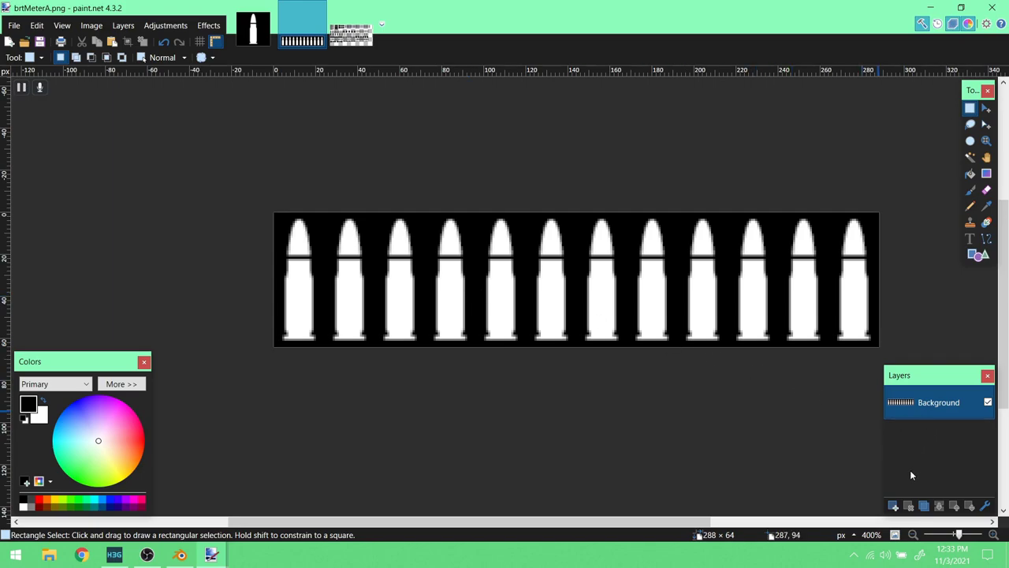
left_click_drag(132, 363, 143, 261)
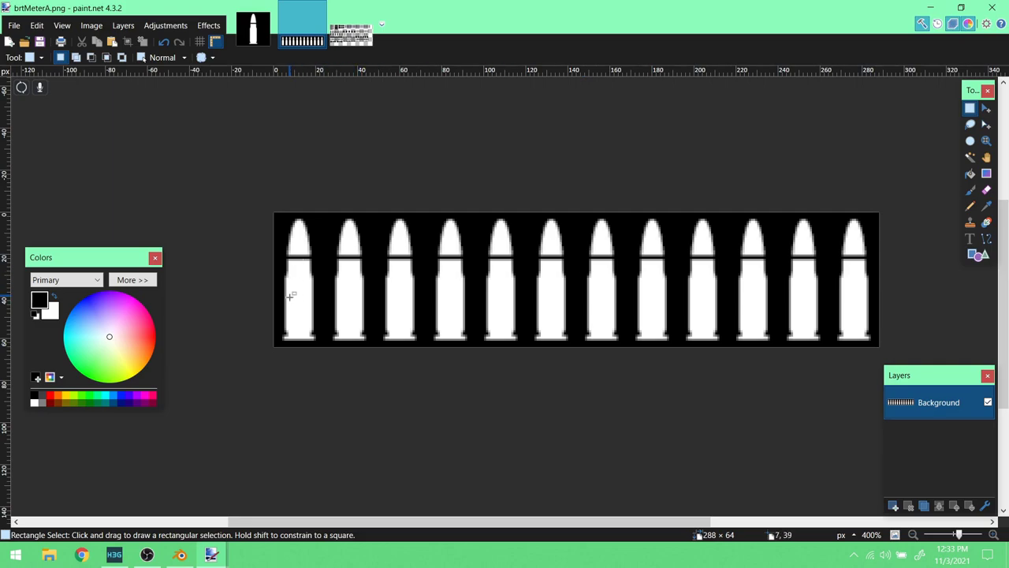
left_click(132, 280)
left_click_drag(165, 257, 154, 131)
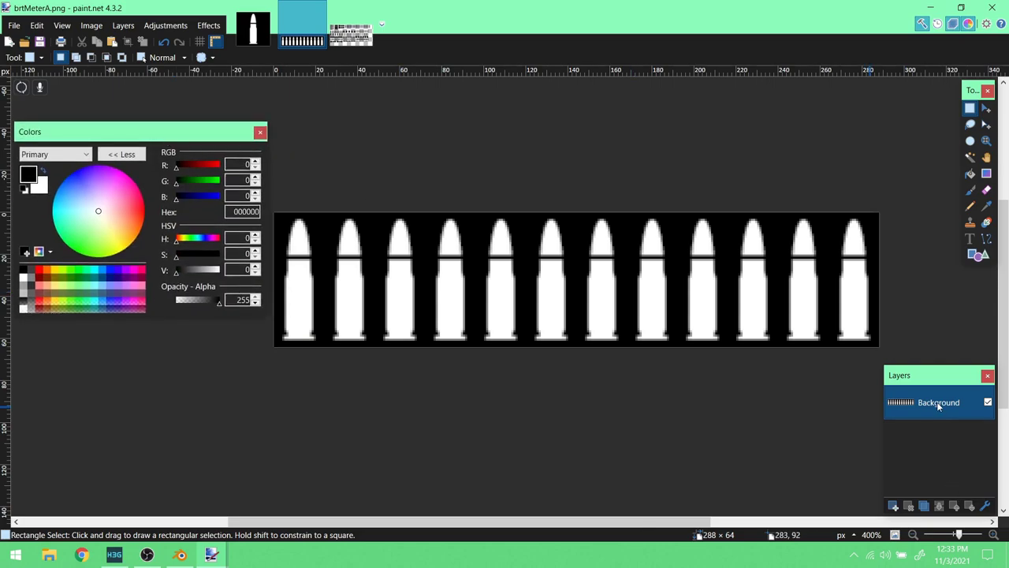
- Add a new layer above the cartridge strip and lower its opacity to make it semi-transparent
left_click(894, 508)
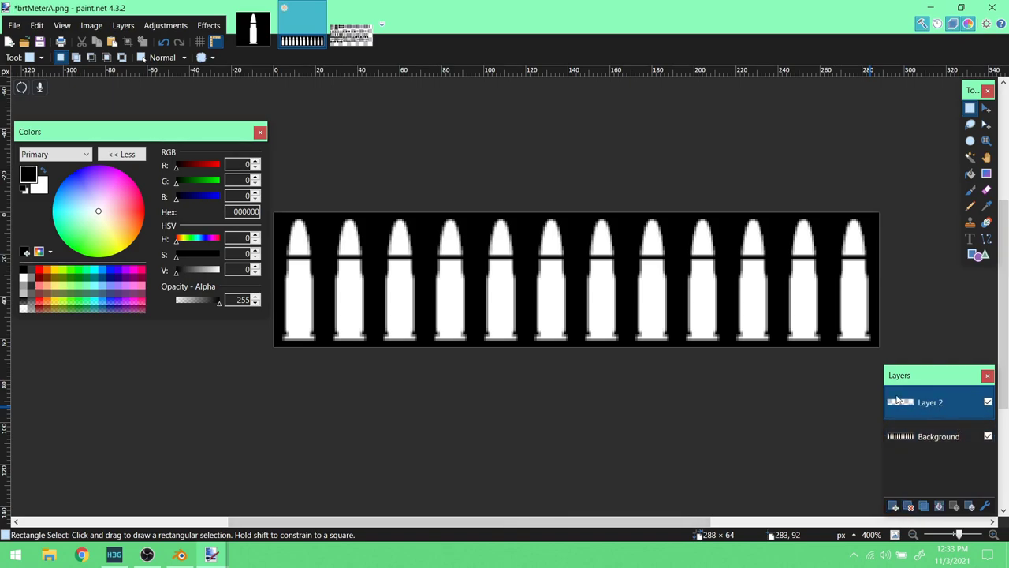
left_click(985, 506)
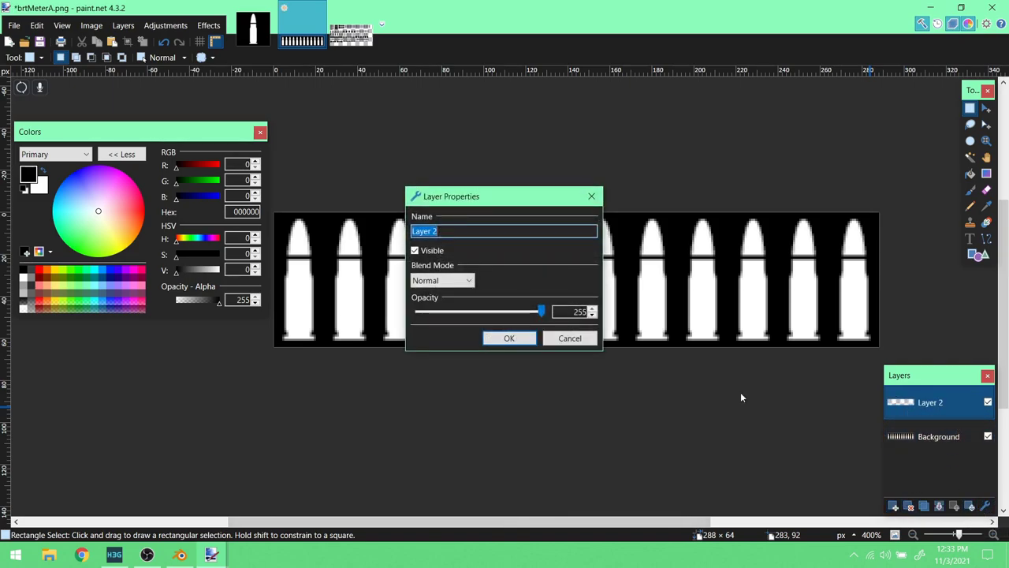
left_click_drag(541, 313, 538, 313)
left_click(509, 337)
- Select the last cartridge's full cell on the new layer, 24 × 64 px with its top left at 264, 0
left_click_drag(620, 521, 716, 517)
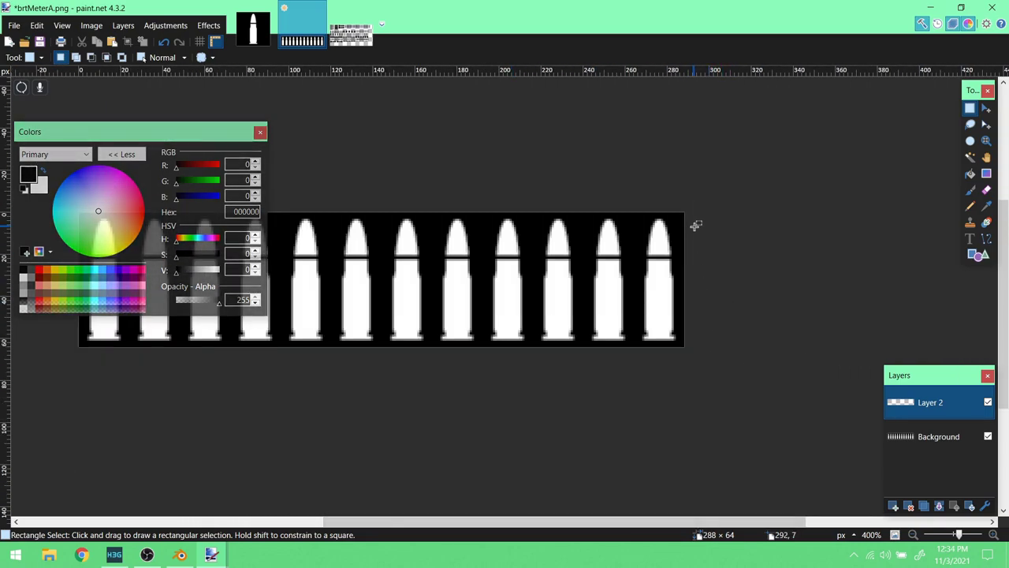
left_click_drag(689, 201, 640, 365)
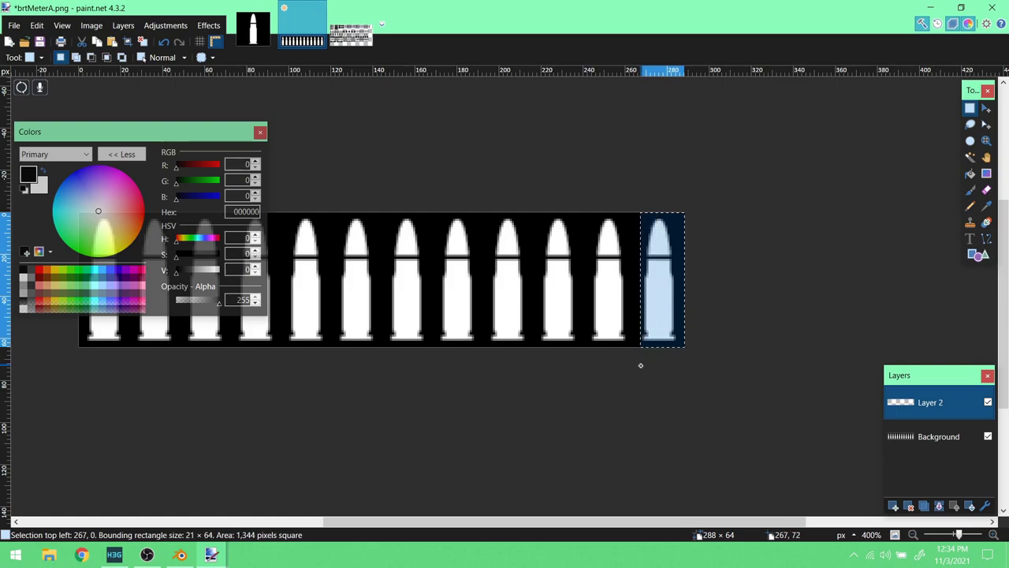
key("z")
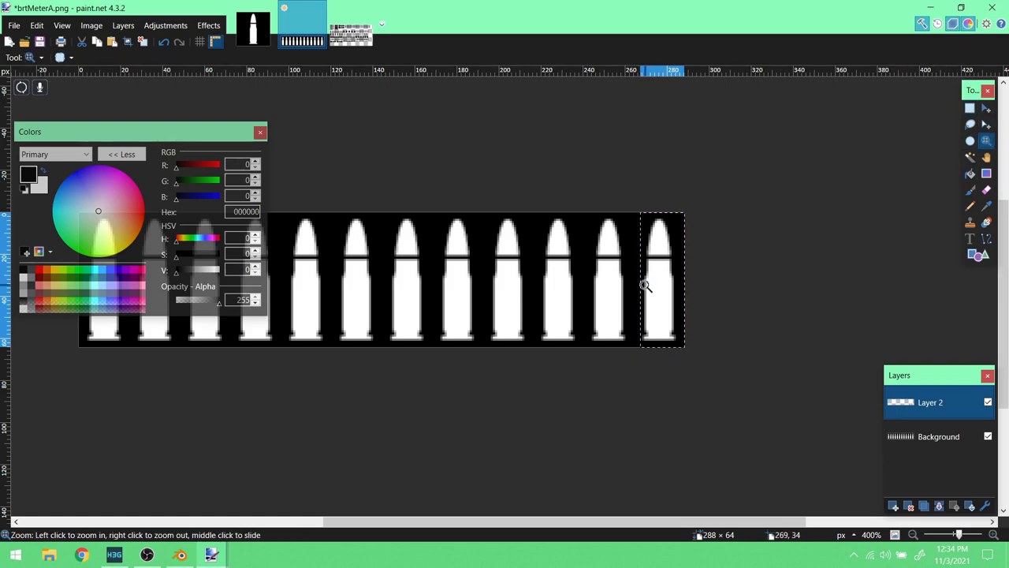
left_click(644, 281)
left_click(646, 283)
left_click(648, 281)
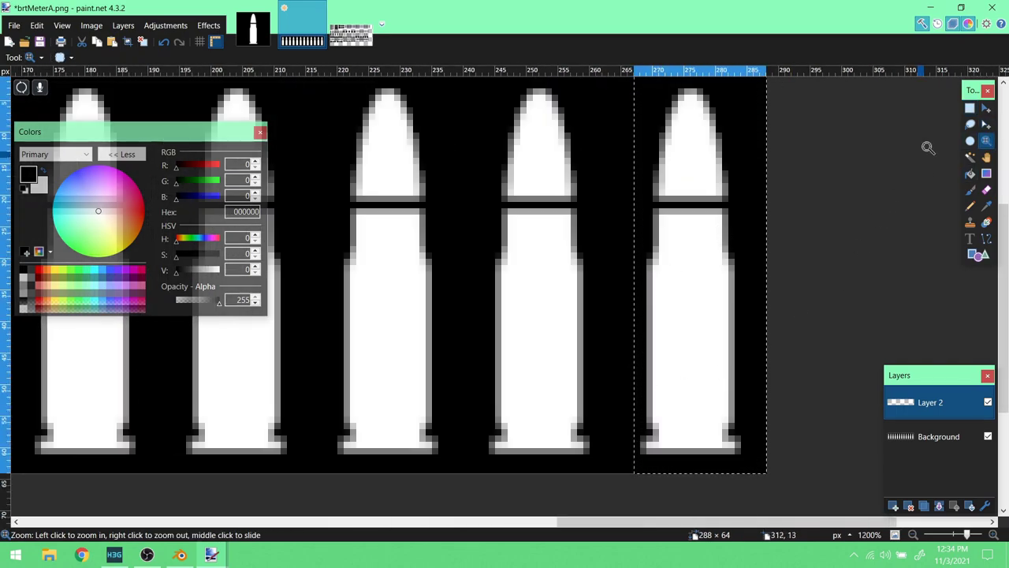
left_click(986, 124)
mouse_move(633, 274)
left_mouse_down()
mouse_move(622, 273)
mouse_move(639, 284)
left_mouse_up()
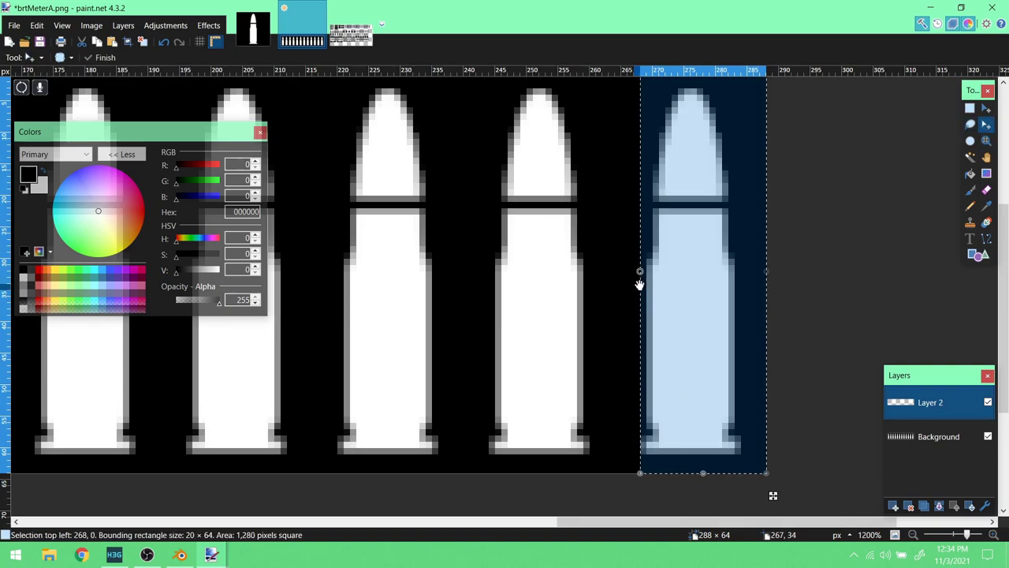
left_click(253, 27)
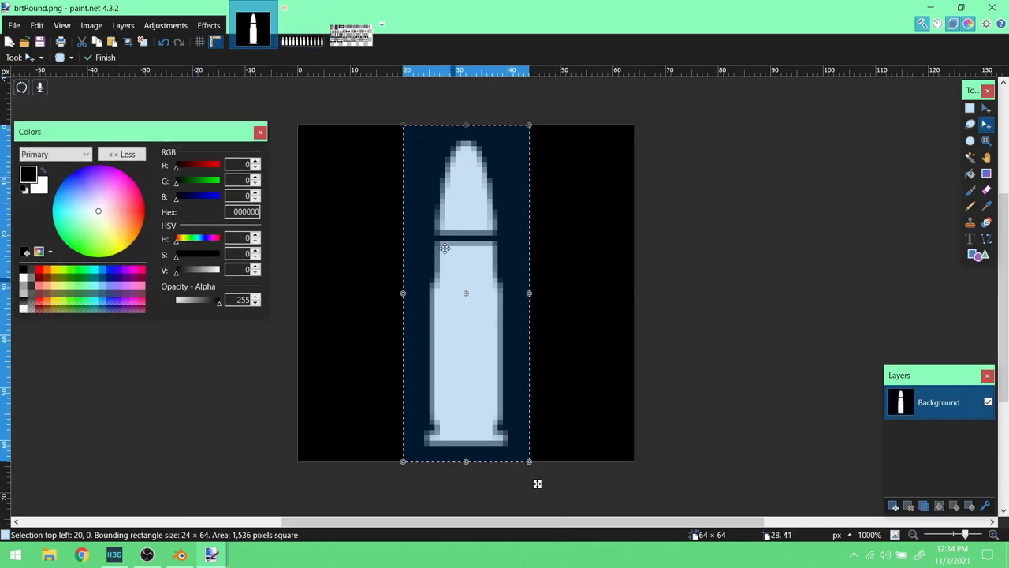
left_click(302, 28)
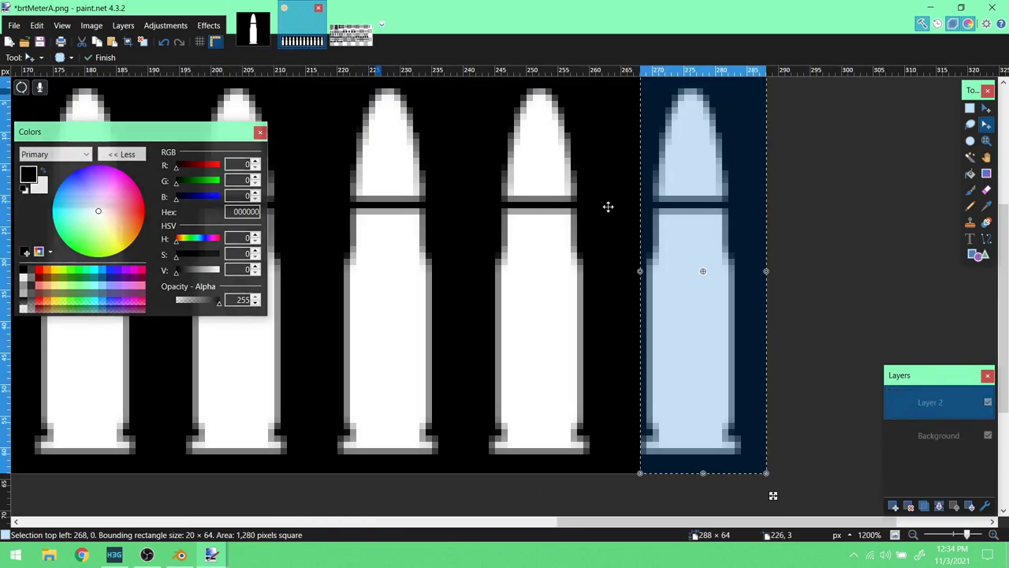
left_click_drag(637, 273, 613, 276)
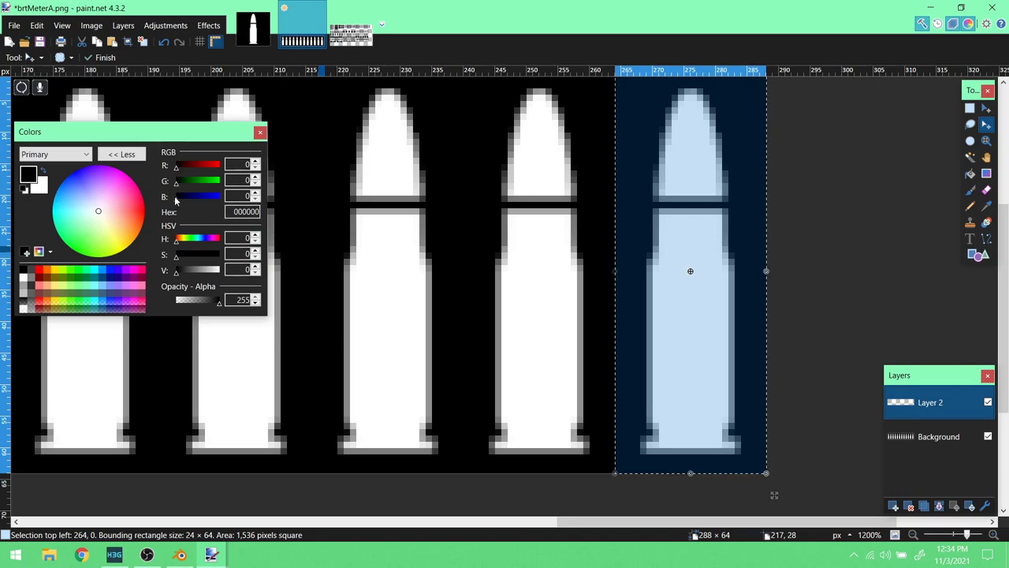
- Set the primary color to RGB 1, 1, 1 (hex 010101)
left_click(256, 193)
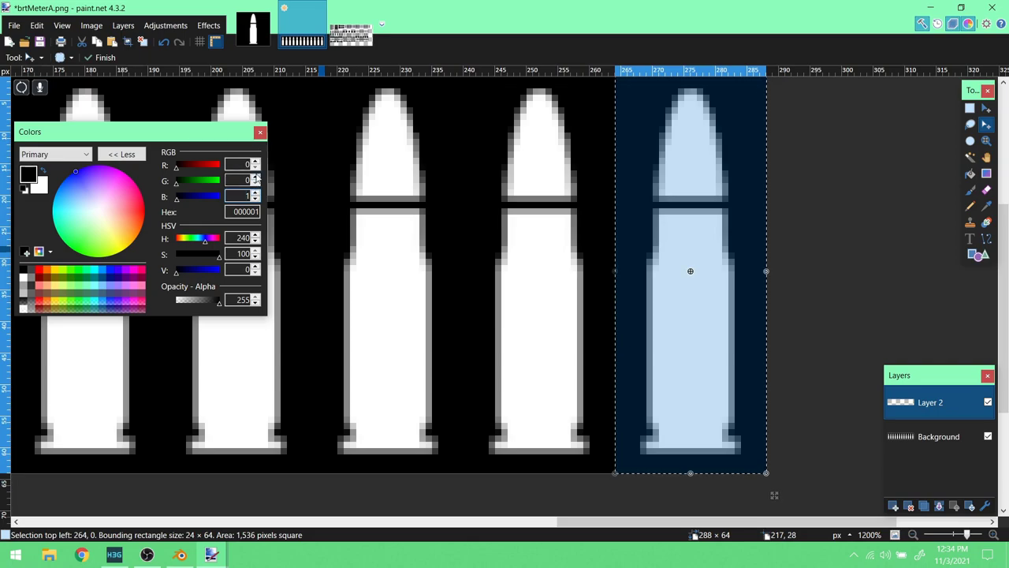
left_click(256, 177)
left_click(255, 162)
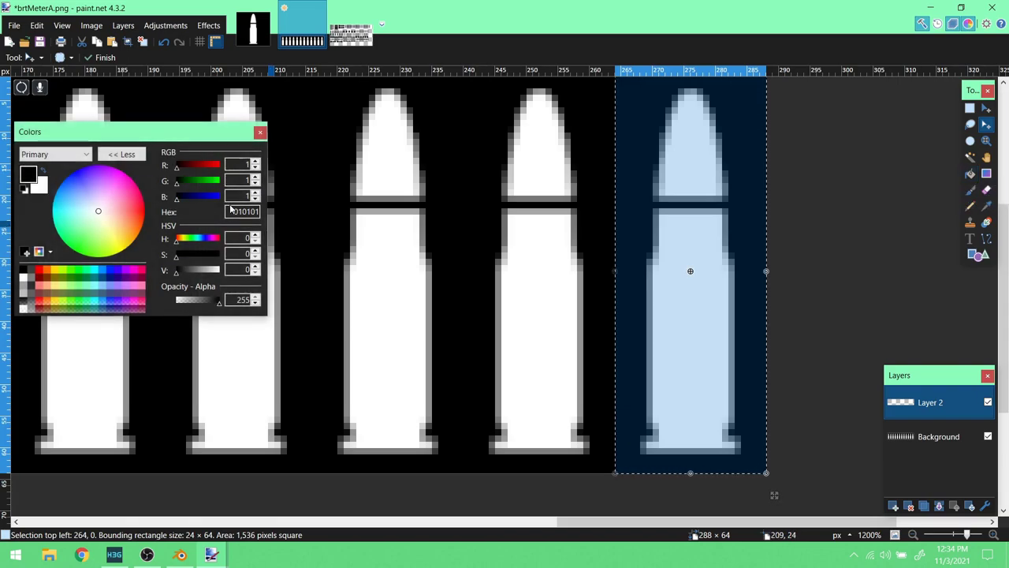
- Fill the selected last cell using the Paint Bucket with 0% tolerance and the Overwrite blend mode
left_click(970, 174)
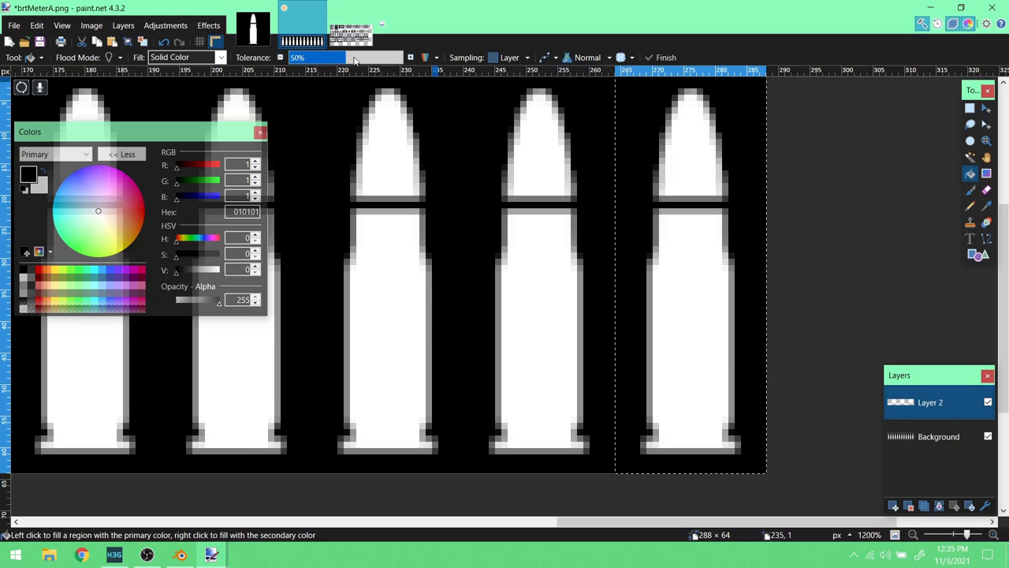
left_click_drag(352, 59, 270, 60)
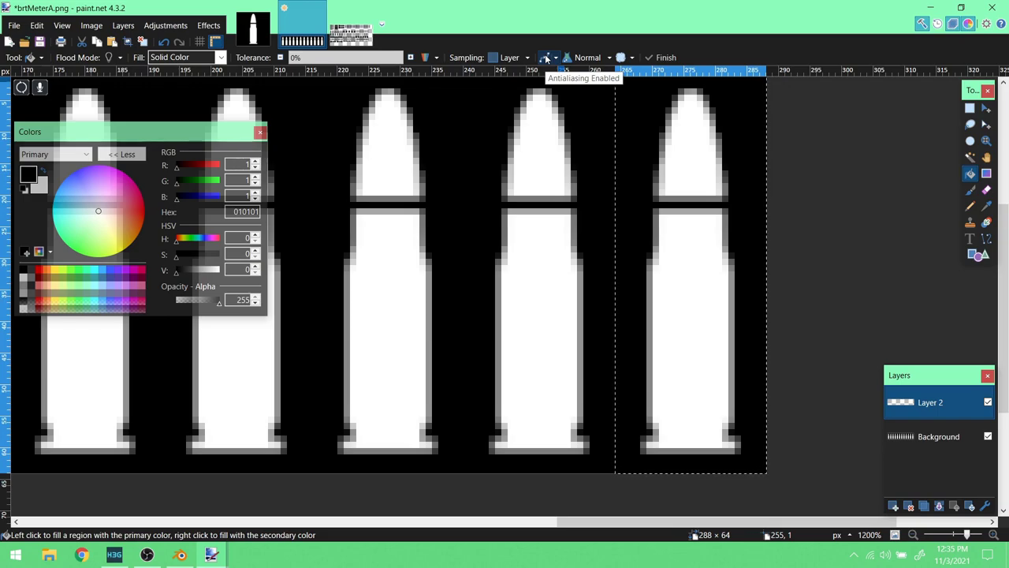
left_click(607, 59)
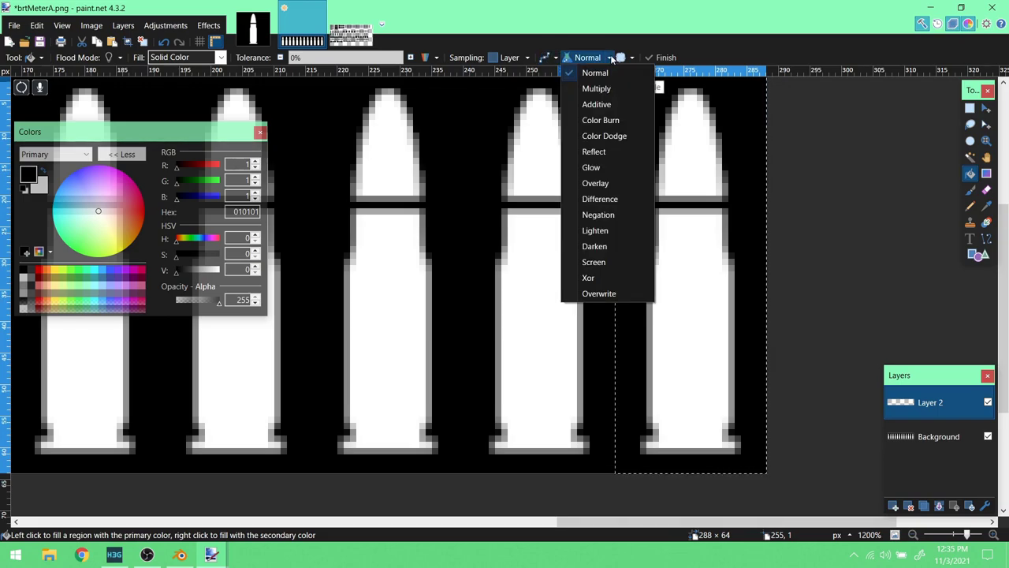
left_click(598, 292)
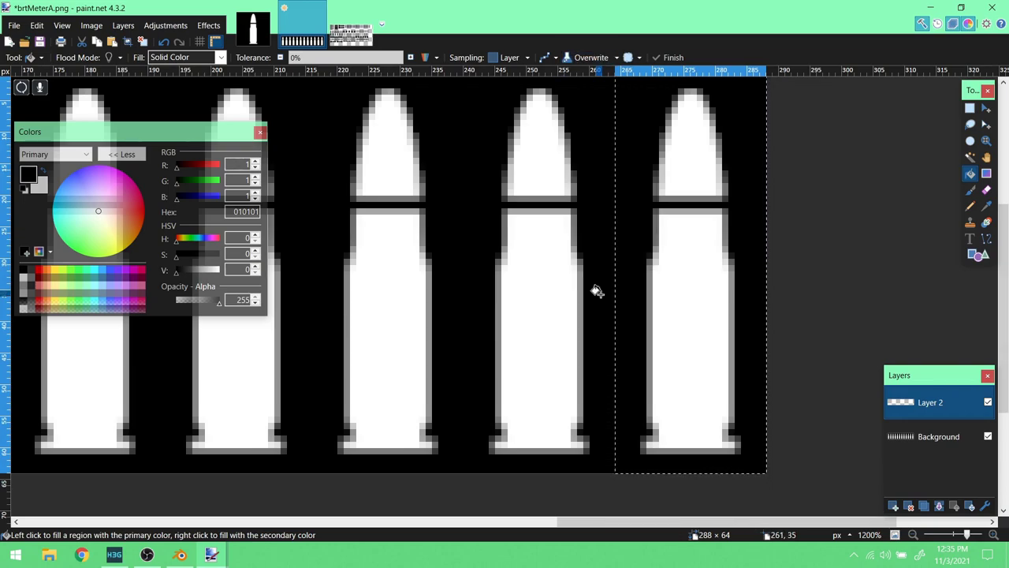
left_click(617, 59)
left_click(599, 73)
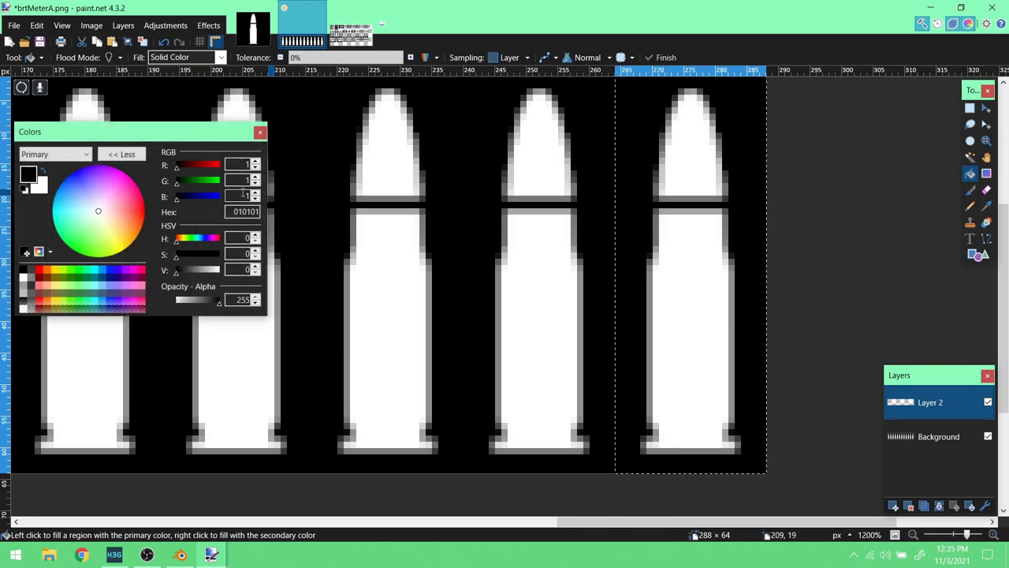
left_click(609, 57)
left_click(599, 293)
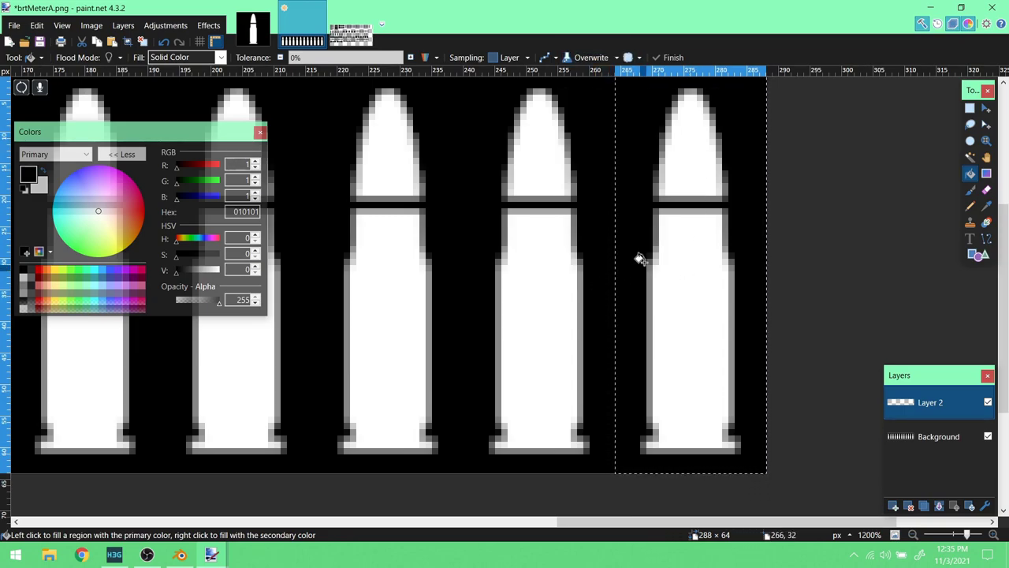
left_click(682, 168)
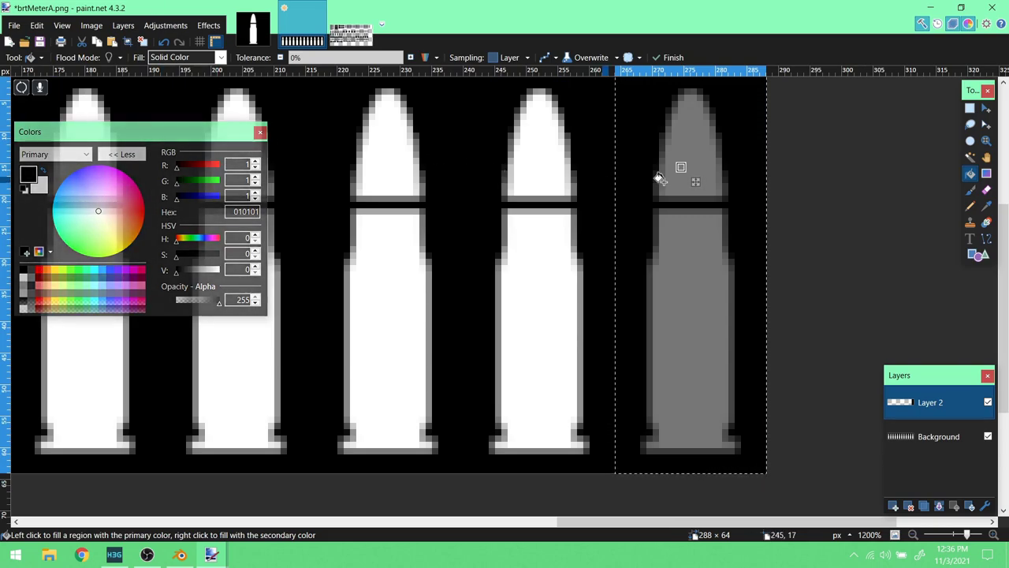
- Shift the selection onto the eleventh cartridge at 240, 0 and fill it with hex 020202
left_click(986, 125)
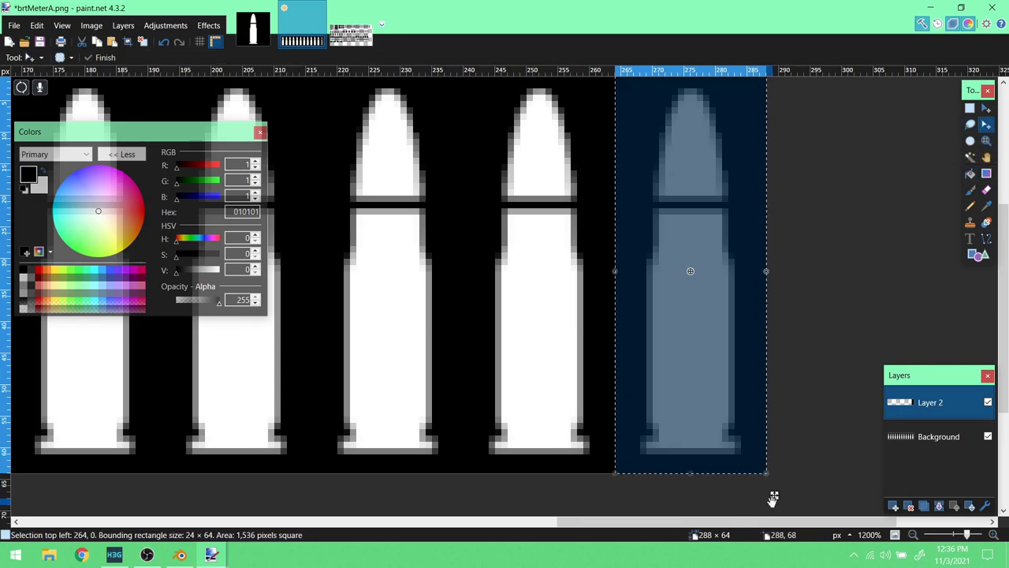
left_click_drag(774, 497, 623, 495)
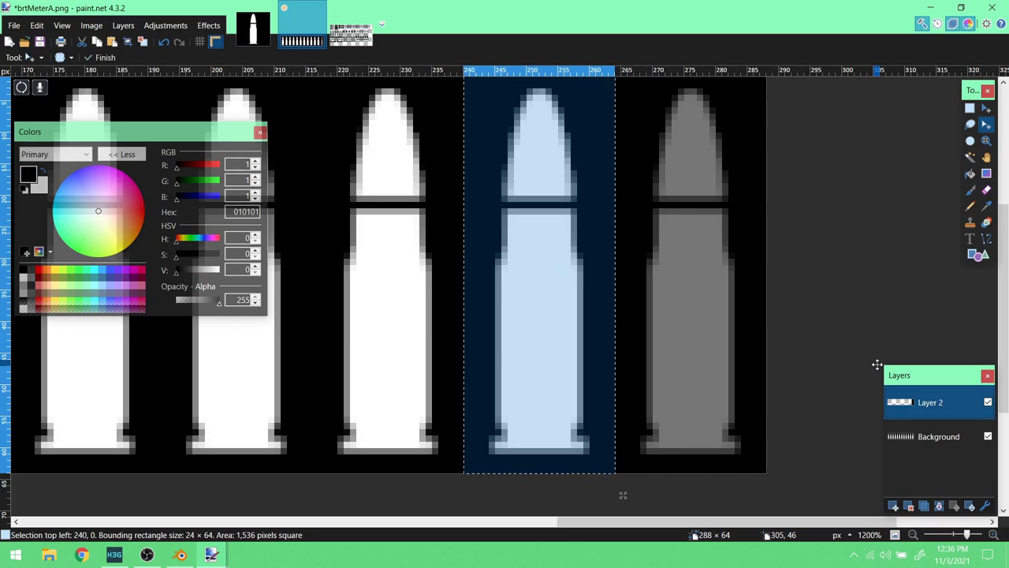
left_click(255, 161)
left_click(255, 177)
left_click(256, 193)
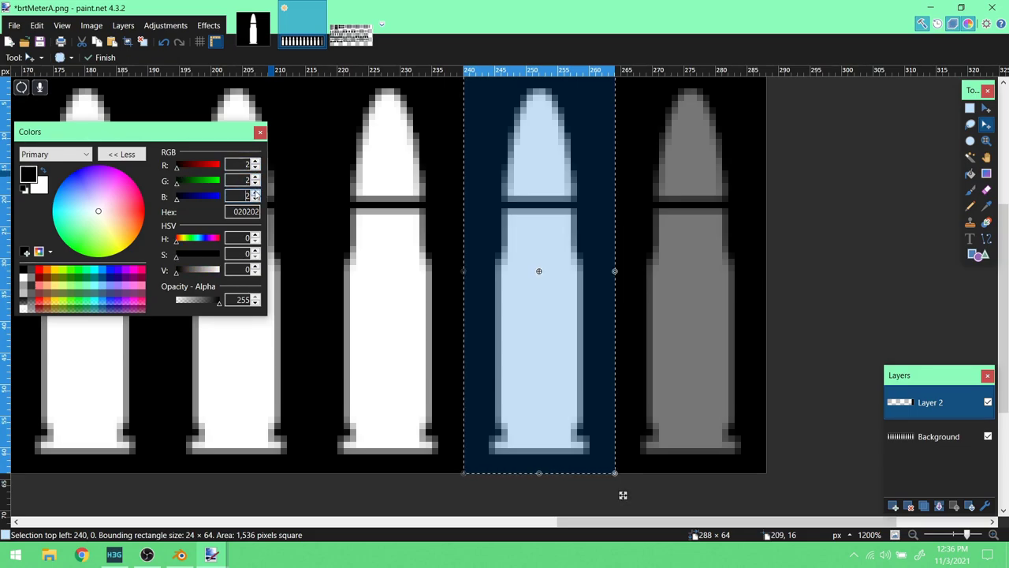
left_click(970, 175)
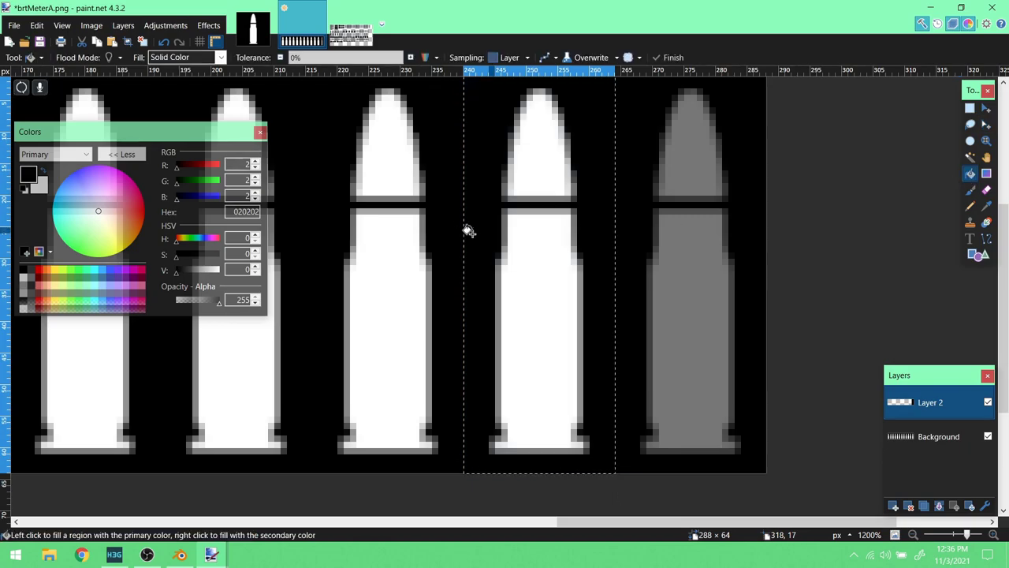
left_click(502, 189)
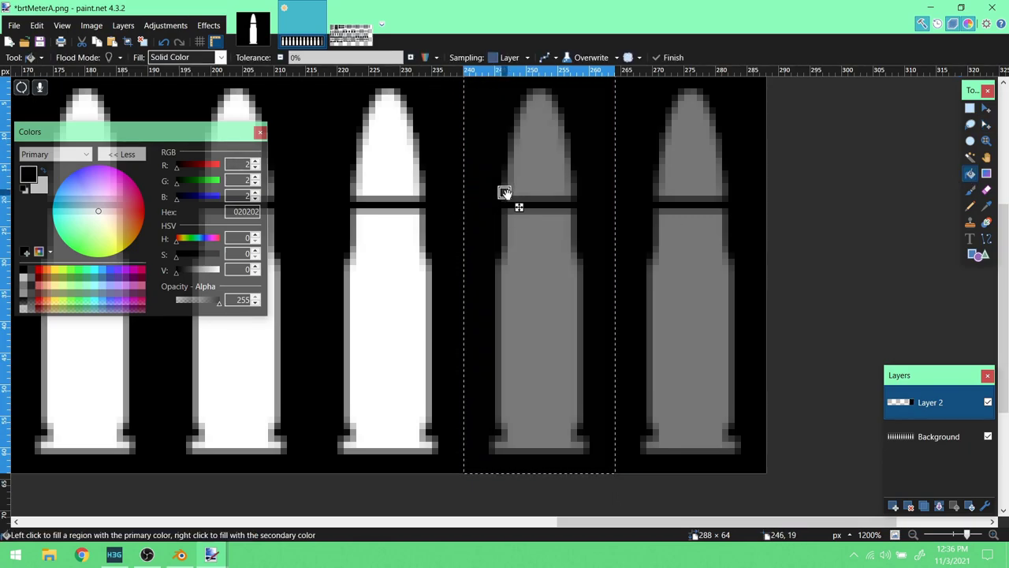
- Shift the selection onto the tenth cartridge, with its top left at 216, 0, flush against the filled cells
left_click(985, 123)
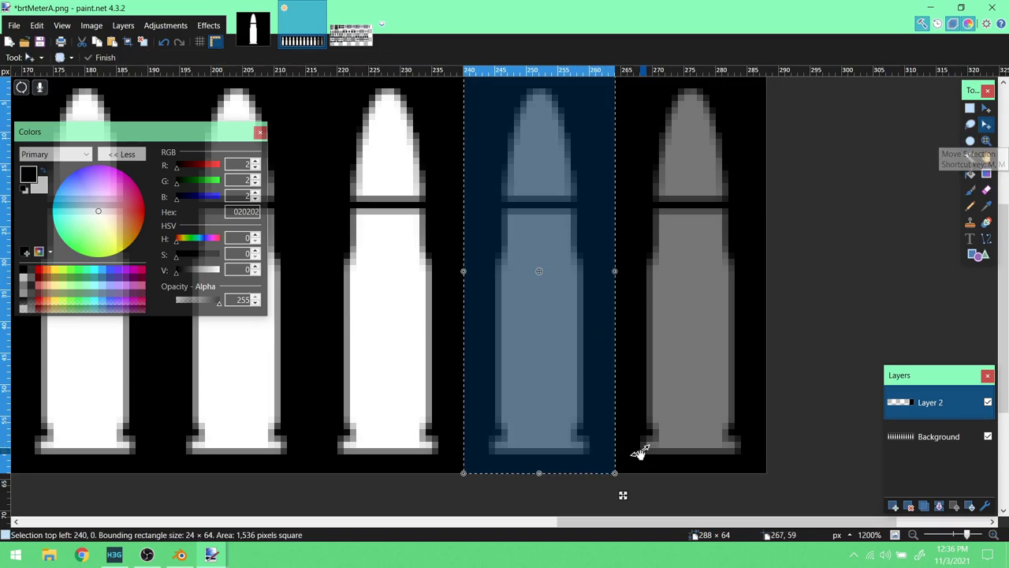
left_click_drag(622, 493, 497, 495)
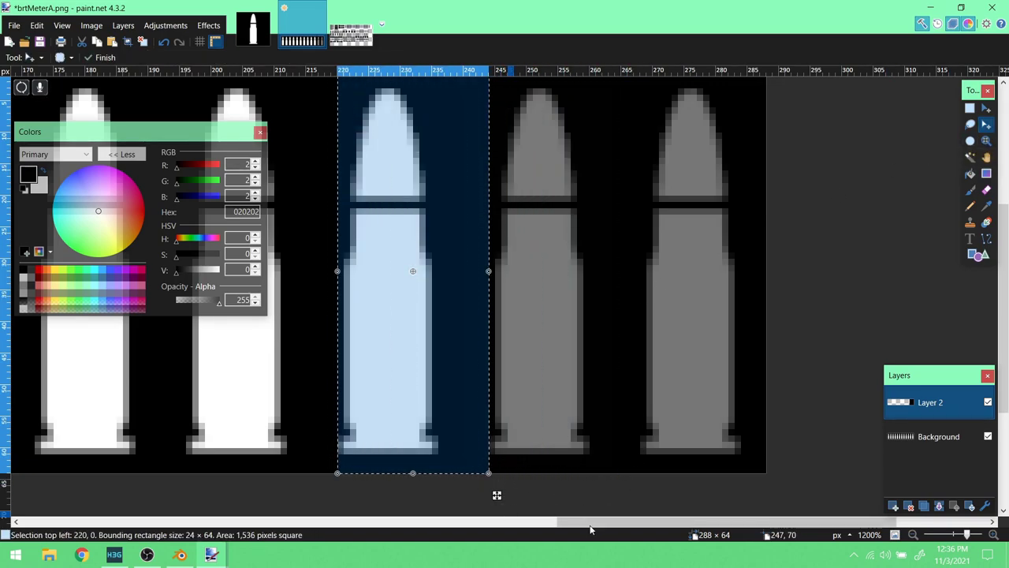
left_click_drag(595, 522, 542, 524)
key("Left")
key("Left")
key("Left")
key("Left")
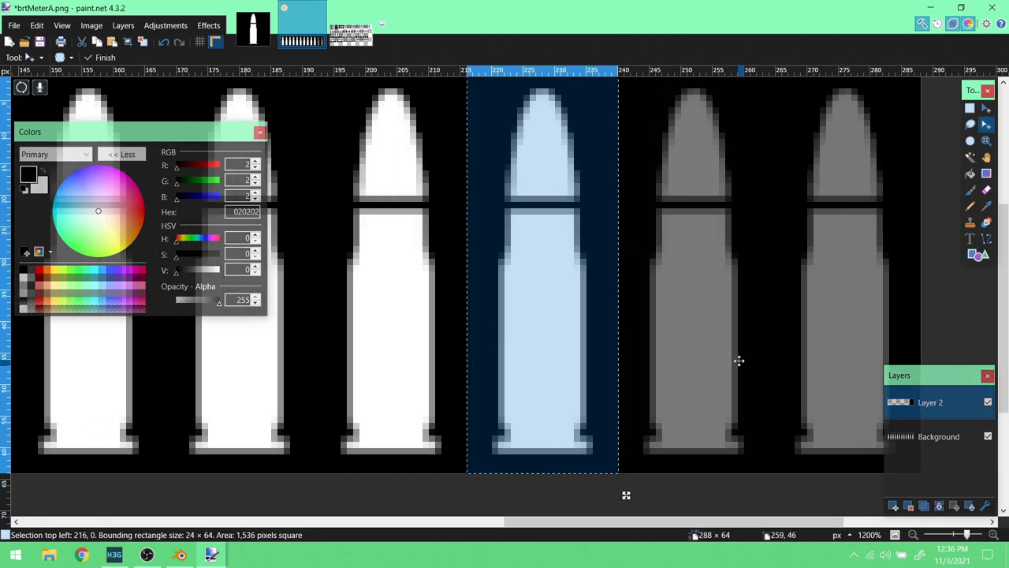
key("Right")
key("Right")
key("Right")
key("Right")
key("Left")
key("Right")
key("Left")
key("Left")
key("Left")
key("Left")
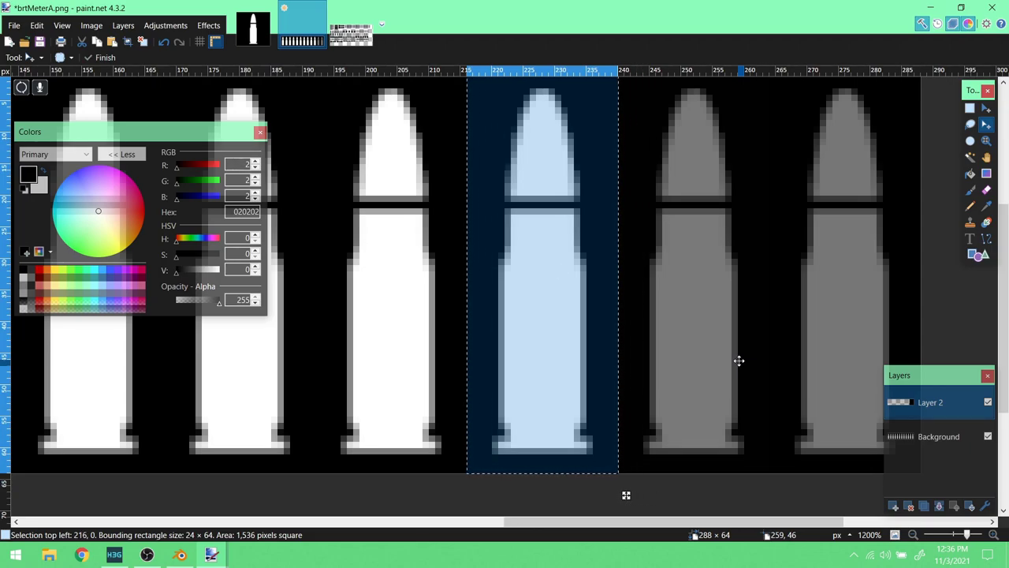
- Fill the selected tenth cell with hex 030303 and return to the Move Selection tool
key("Delete")
key("f")
key("m")
key("m")
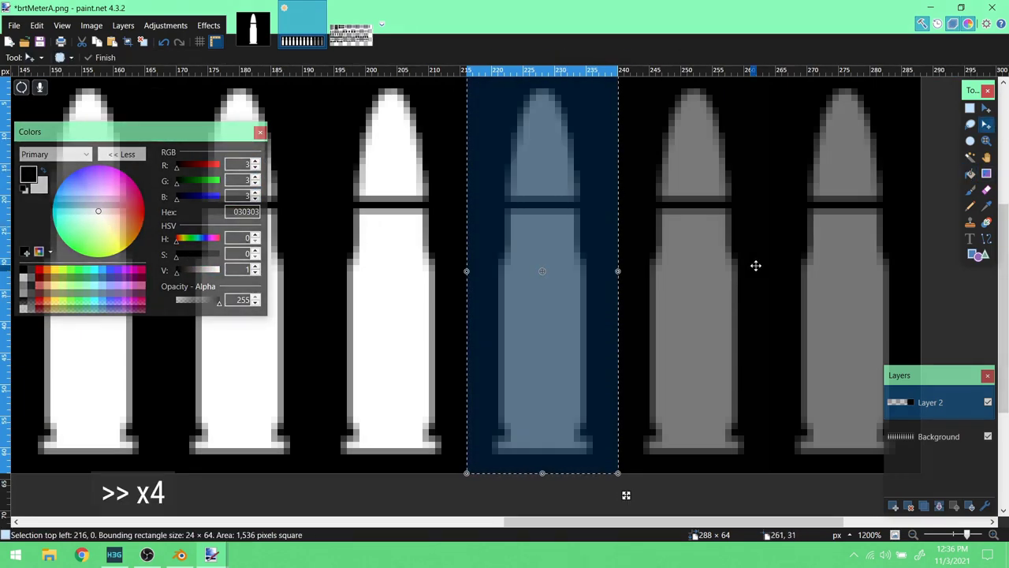
- Shift the selection onto the ninth cartridge at 192, 0 and fill that cell with hex 040404
key("Left")
key("Left")
key("Left")
key("Left")
key("Left")
key("Left")
key("Left")
key("Left")
key("Left")
key("Left")
key("Left")
key("Left")
key("Left")
key("Left")
key("Left")
key("Left")
key("Left")
key("Left")
key("Left")
key("Left")
key("Delete")
key("f")
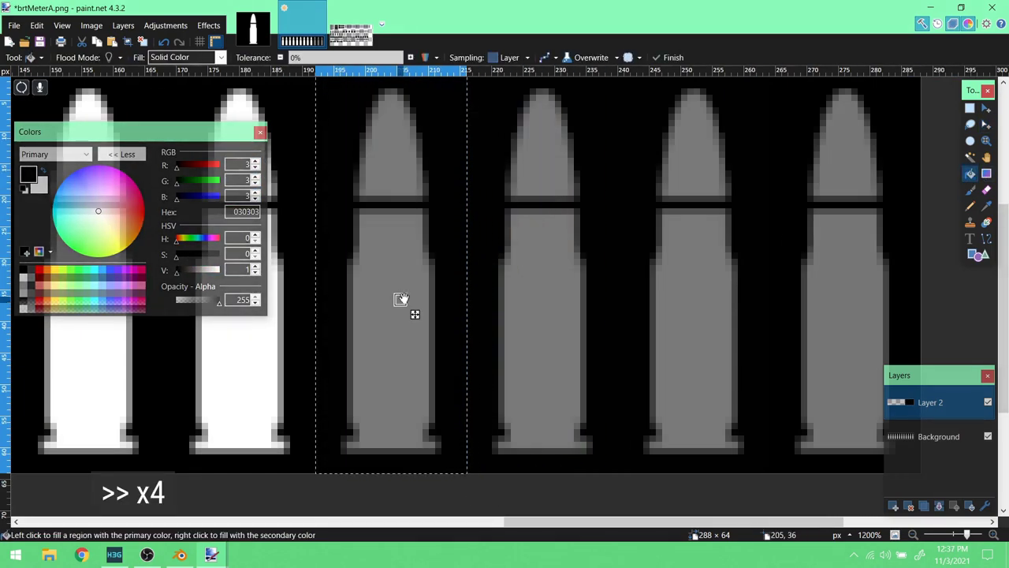
- Shift the selection onto the eighth cartridge, with its top left at 168, 0
key("m")
left_click_drag(536, 523, 481, 523)
key("Left")
key("Left")
key("Left")
key("Left")
key("Left")
key("Left")
key("Left")
key("Left")
key("Left")
key("Left")
key("Left")
key("Left")
key("Left")
key("Left")
key("Left")
key("Left")
key("Left")
key("Left")
key("Left")
key("Left")
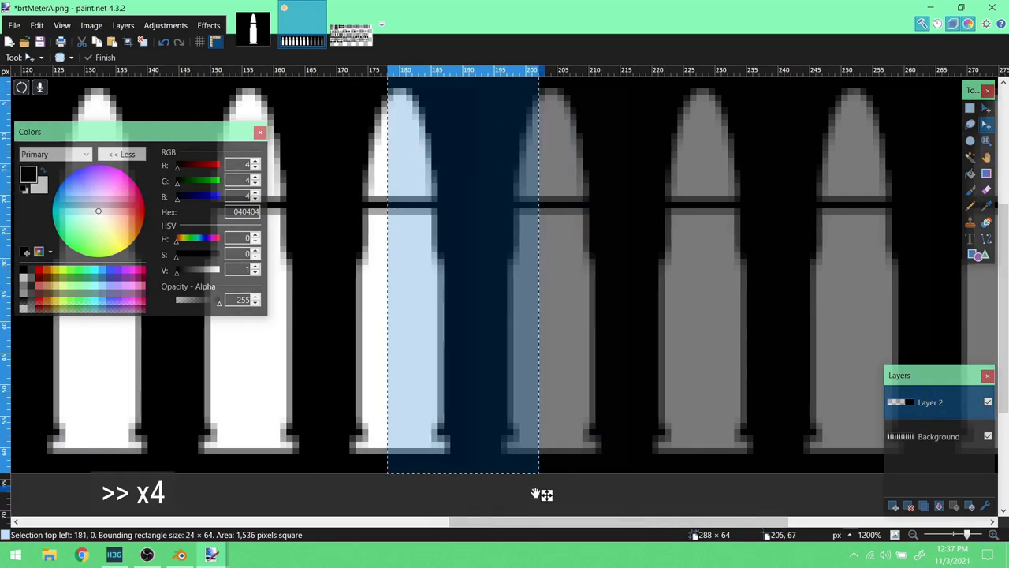
- Set the primary color to hex 050505 and fill the selected eighth cell
left_click(255, 161)
left_click(255, 177)
left_click(256, 193)
key("Delete")
key("f")
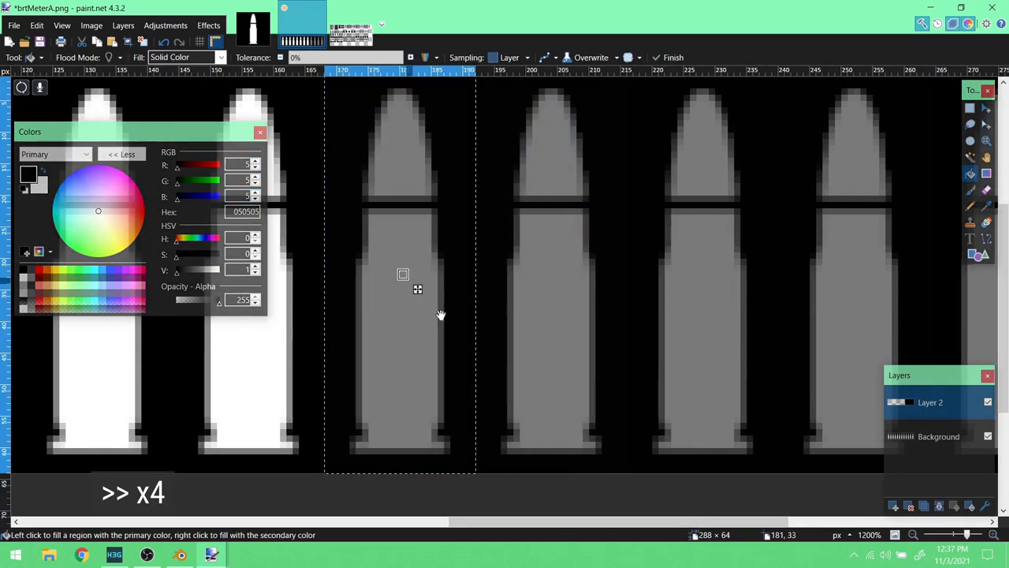
- Shift the selection onto the seventh cartridge, with its top left at 144, 0, flush against the filled cells
middle_click_drag(405, 277, 624, 286)
key("m")
key("Left")
key("Left")
key("Left")
key("Left")
key("Left")
key("Left")
key("Left")
key("Left")
key("Left")
key("Left")
key("Left")
key("Left")
key("Left")
key("Left")
key("Left")
key("Left")
key("Left")
key("Left")
key("Left")
key("Left")
key("Left")
key("Left")
key("Left")
key("Left")
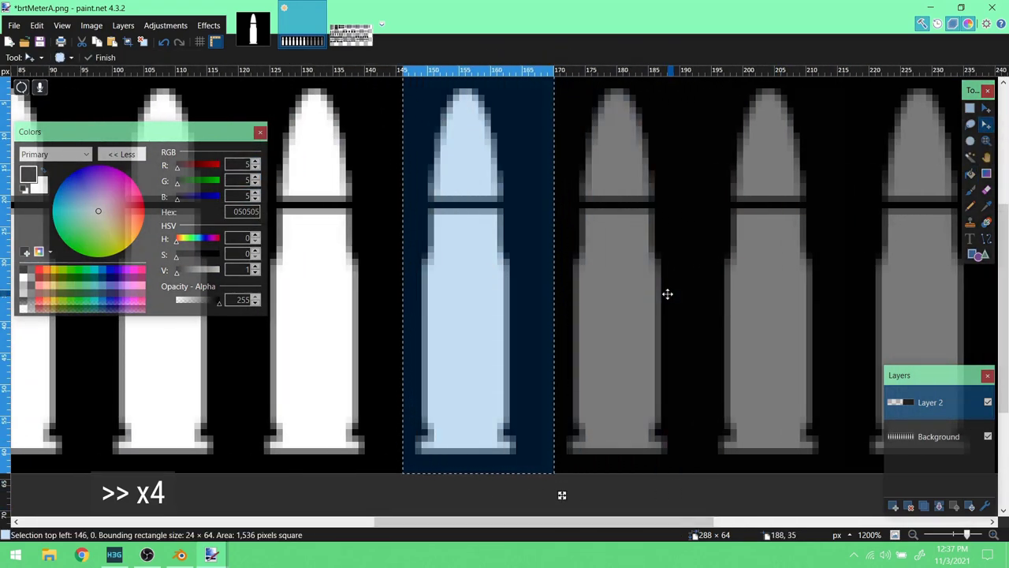
- Set the primary color to hex 060606 and fill the selected seventh cell
left_click(970, 173)
left_click(256, 161)
left_click(255, 177)
left_click(256, 193)
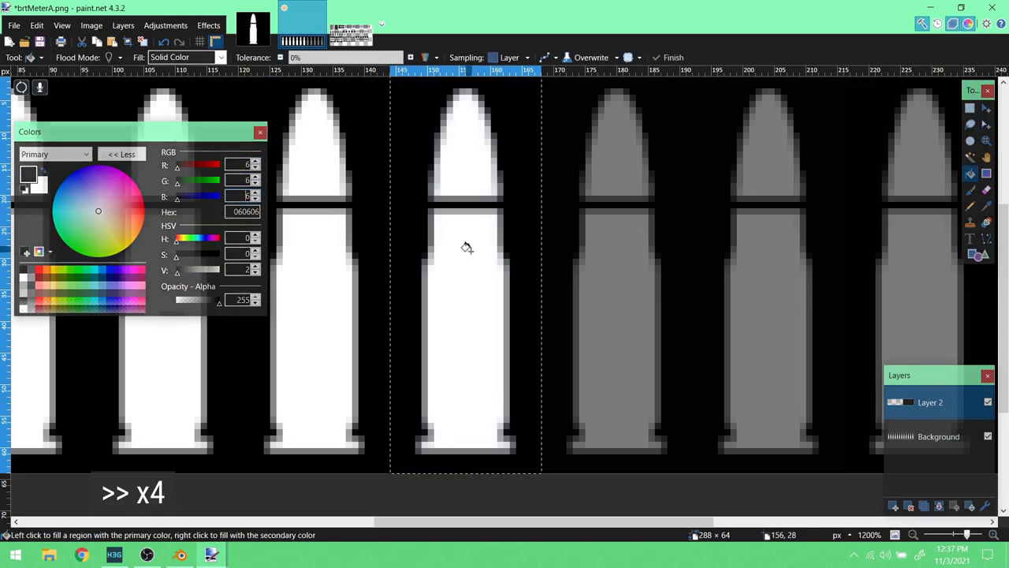
left_click(469, 248)
- Shift the selection onto the sixth cartridge, with its top left at 120, 0
middle_click_drag(468, 247, 726, 248)
key("m")
key("Left")
key("Left")
key("Left")
key("Left")
key("Left")
key("Left")
key("Left")
key("Left")
key("Left")
key("Left")
key("Left")
key("Left")
key("Left")
key("Left")
key("Left")
key("Left")
key("Left")
key("Left")
key("Left")
key("Left")
key("Left")
key("Left")
key("Left")
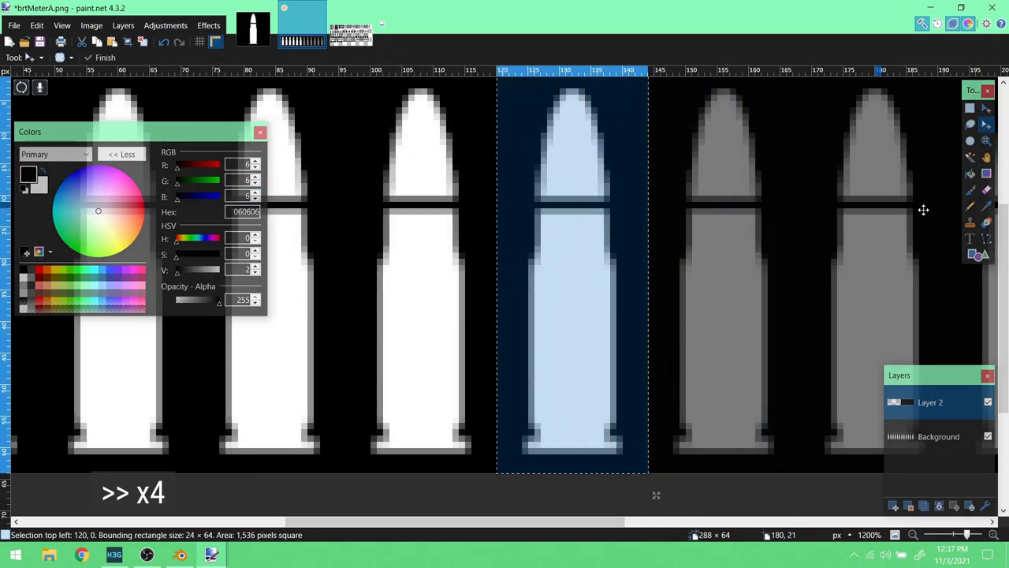
- Raise each RGB value of the primary color by one to hex 070707 and fill the selected sixth cell
key("f")
left_click(255, 162)
left_click(256, 177)
left_click(255, 193)
left_click(556, 244)
- Shift the selection onto the fifth cartridge at 96, 0 and fill it with hex 080808
left_click(984, 143)
scroll(716, 286, "down", 4, "ctrl")
scroll(716, 287, "left", 3)
scroll(937, 224, "up", 2, "ctrl")
key("m")
left_click_drag(657, 399, 562, 400)
left_click(255, 161)
left_click(253, 178)
left_click(253, 193)
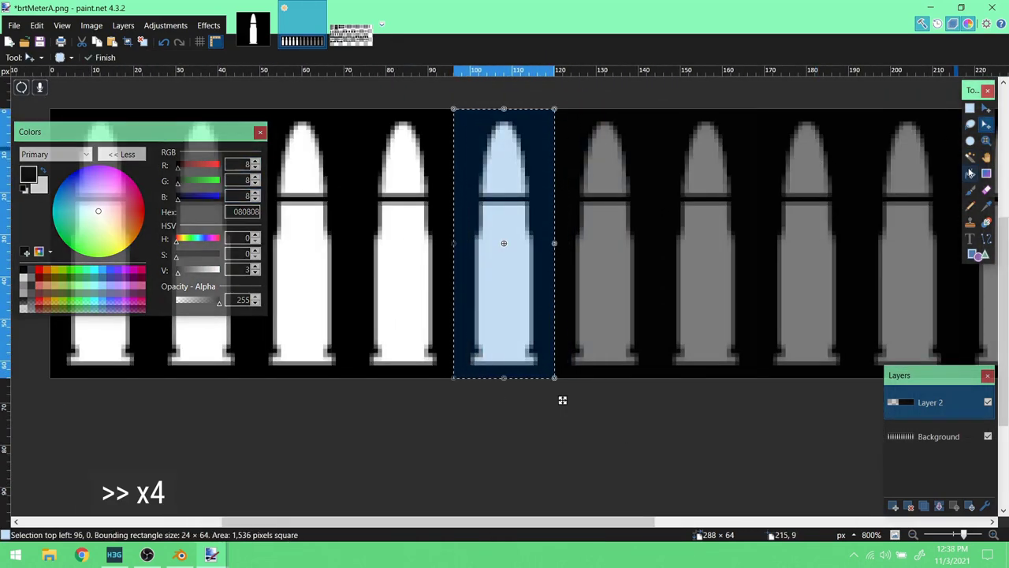
key("f")
left_click(496, 276)
- Shift the selection onto the fourth cartridge at 72, 0 and fill it with hex 090909
key("m")
left_click_drag(900, 149, 807, 149)
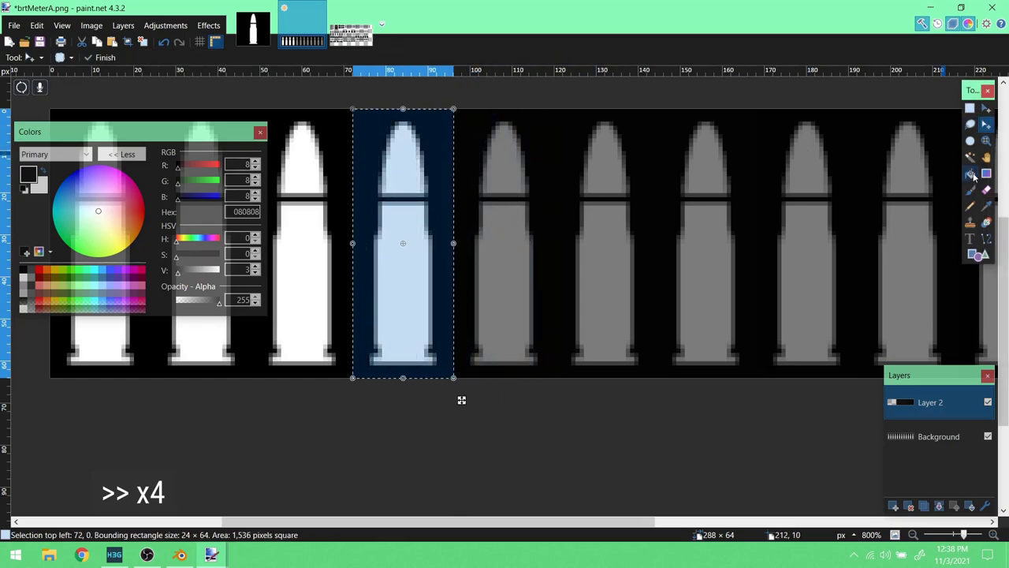
key("f")
left_click(254, 162)
left_click(254, 177)
left_click(253, 193)
scroll(581, 233, "left", 3)
left_click(580, 233)
- Shift the selection onto the third cartridge at 48, 0 and fill it with hex 0A0A0A
left_click(985, 122)
left_click_drag(624, 399, 515, 400)
left_click(255, 161)
left_click(255, 177)
left_click(255, 194)
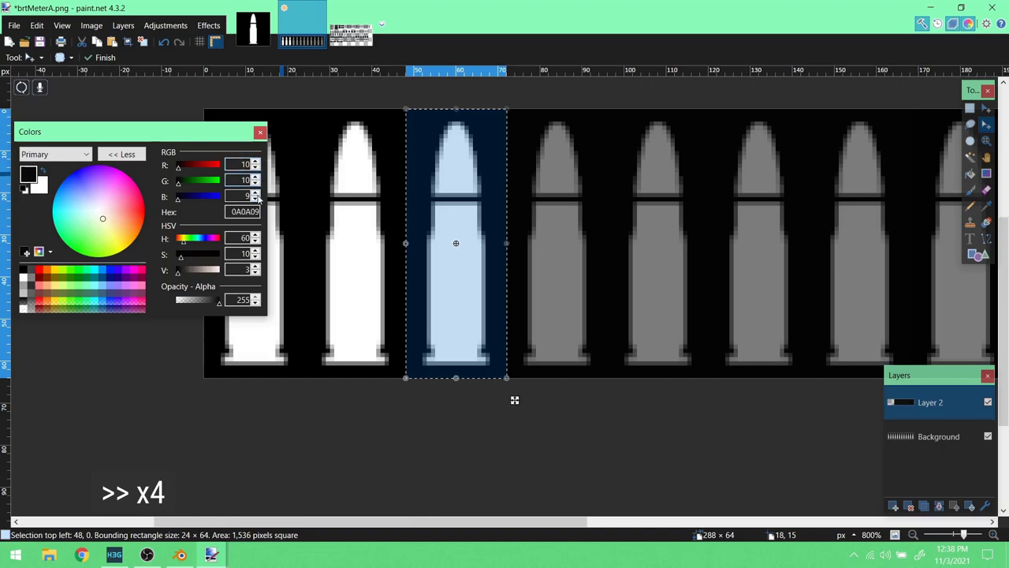
key("f")
left_click(471, 271)
- Shift the selection onto the second cartridge at 24, 0 and fill it with hex 0B0B0B
left_click(985, 139)
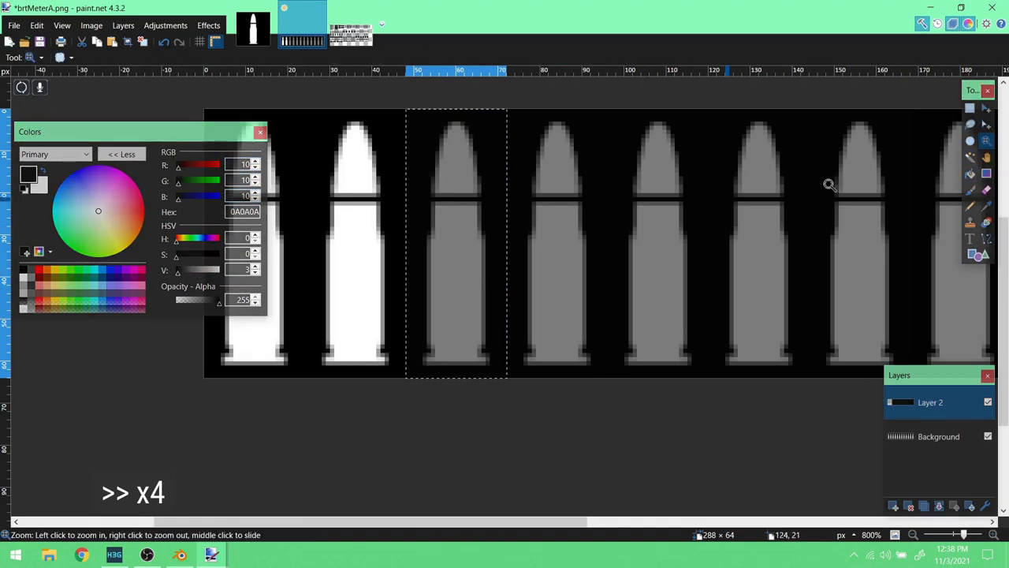
key("m")
left_click_drag(512, 399, 426, 400)
left_click_drag(708, 163, 694, 163)
left_click(255, 162)
left_click(255, 177)
left_click(256, 193)
key("f")
left_click(372, 347)
- Shift the selection onto the first cartridge at 0, 0 and fill it with hex 0C0C0C
middle_click_drag(372, 347, 573, 347)
key("m")
left_click_drag(613, 400, 514, 401)
left_click(255, 161)
left_click(255, 177)
left_click(255, 193)
key("f")
left_click(450, 214)
- Bring the whole twelve-cartridge strip into view and deselect the first cell
key("z")
right_click(444, 500)
left_click_drag(457, 522, 598, 527)
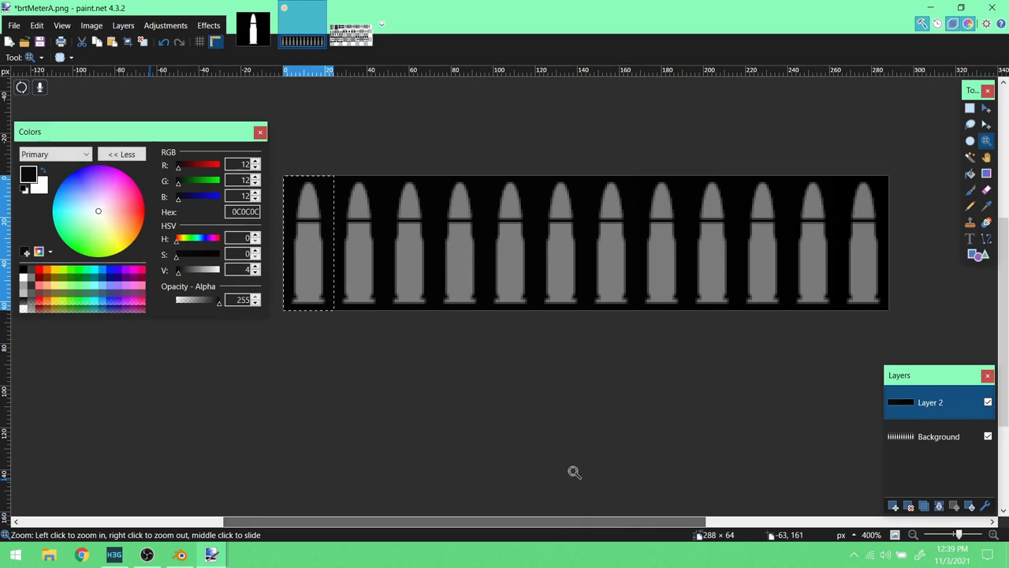
left_click(143, 42)
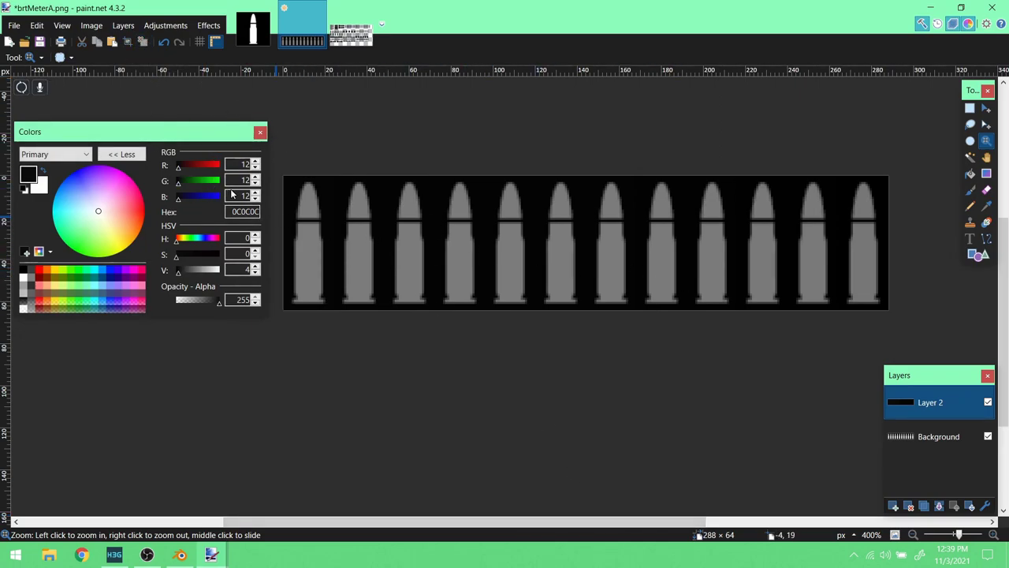
- Sample the overlay cells across the cartridge strip with the Color Picker, from the last cartridge back to the first, to check their gray values
left_click(987, 205)
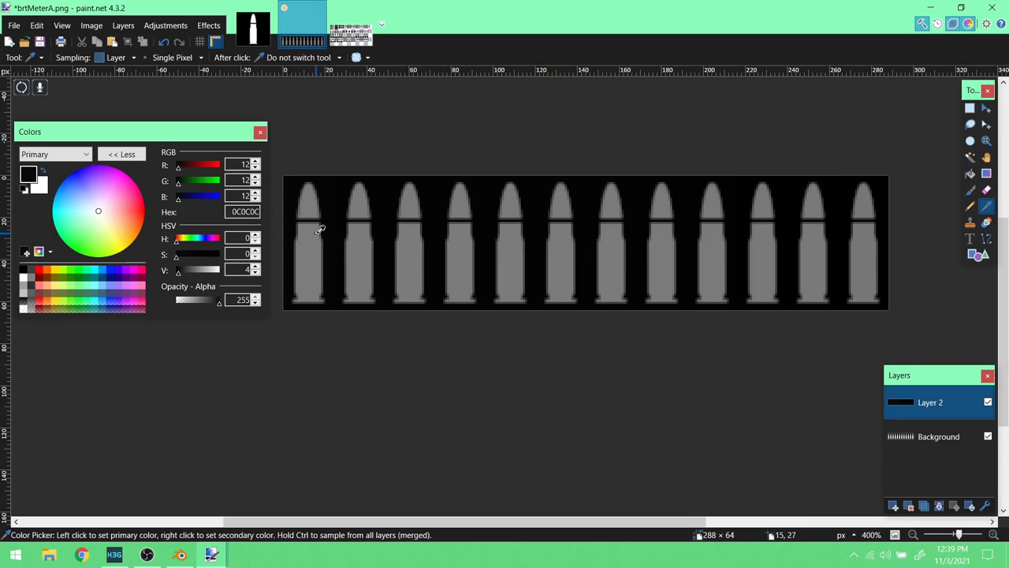
left_click(865, 266)
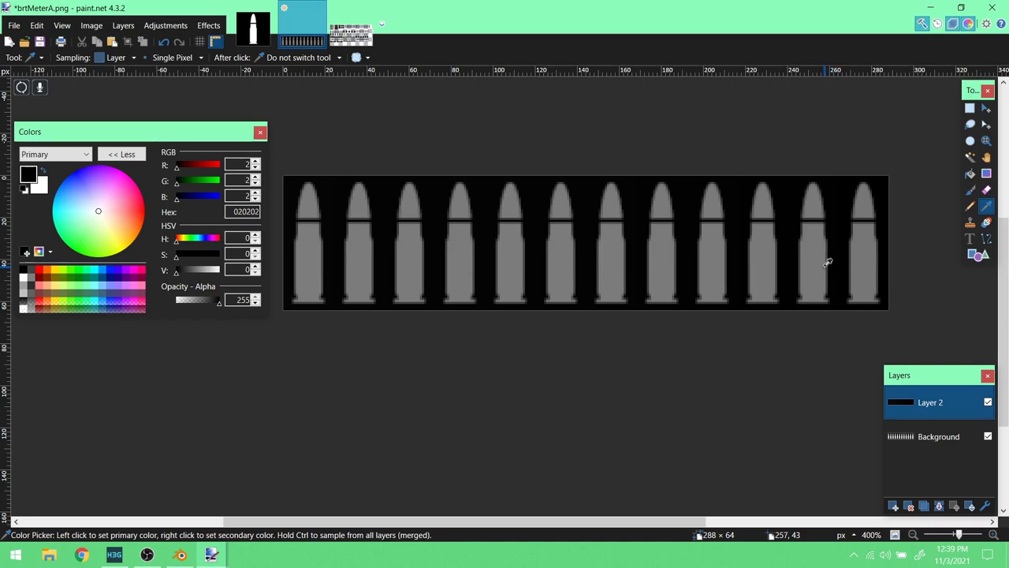
left_click(791, 262)
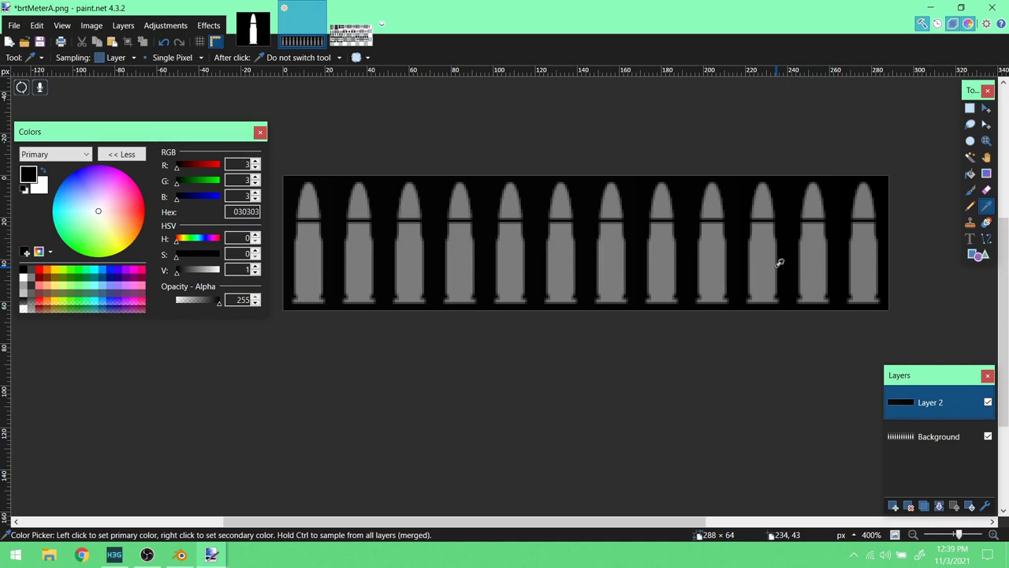
left_click(712, 262)
left_click(681, 261)
left_click(631, 261)
left_click(580, 261)
left_click(520, 263)
left_click(464, 265)
left_click(419, 265)
left_click(370, 260)
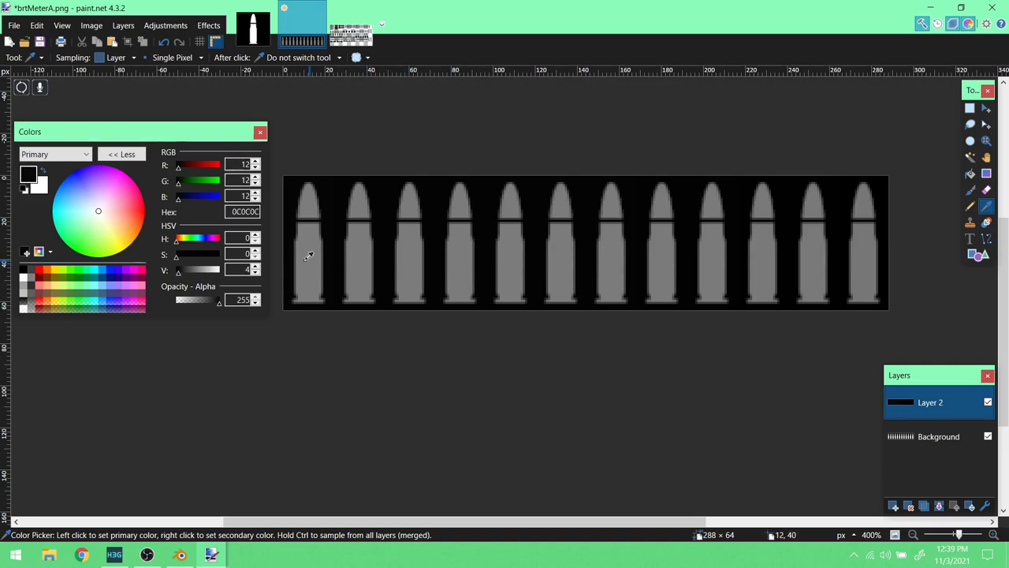
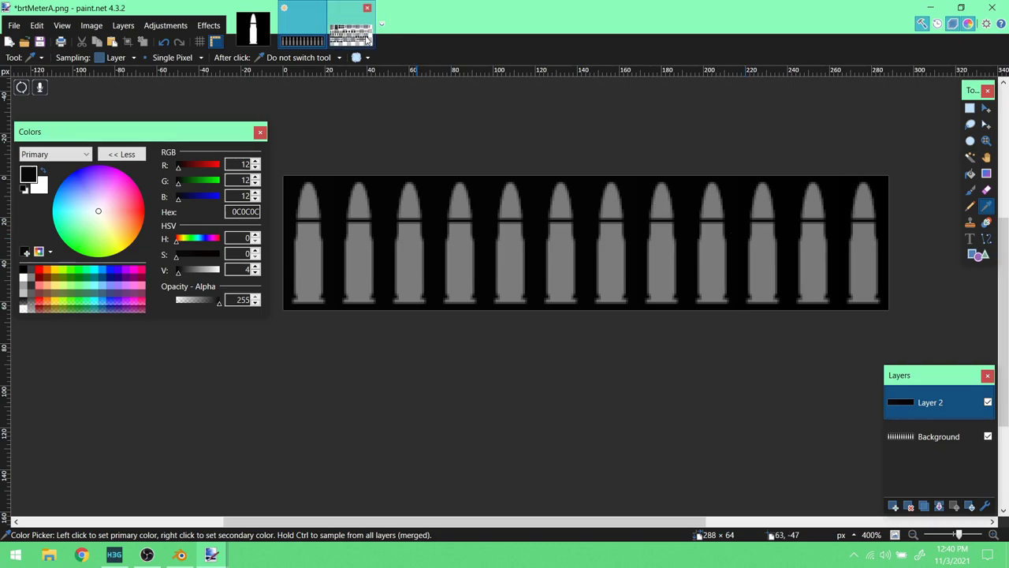
- Minimise paint.net, look through the future tutorials folder on the desktop and close it
left_click(932, 8)
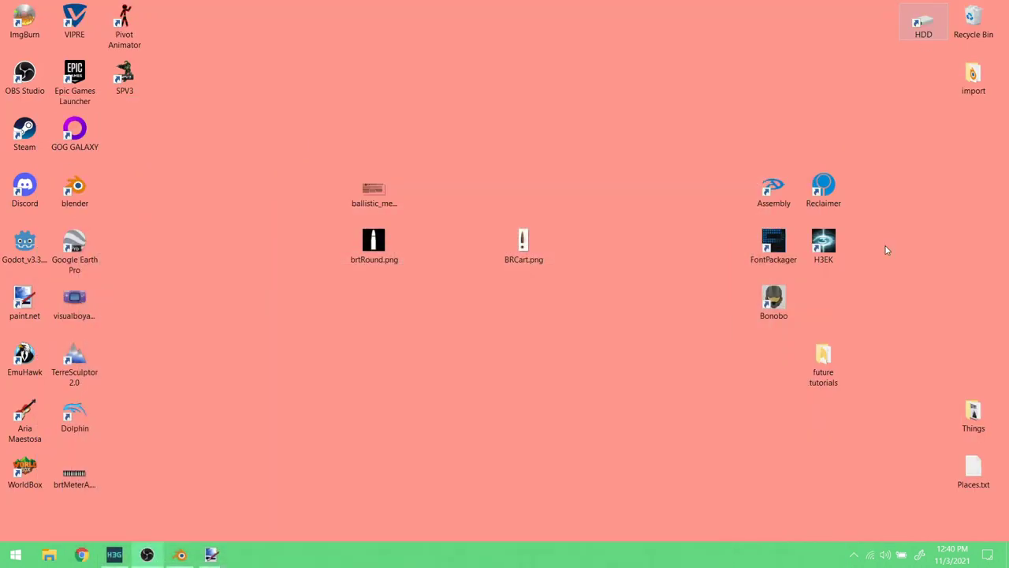
double_click(829, 375)
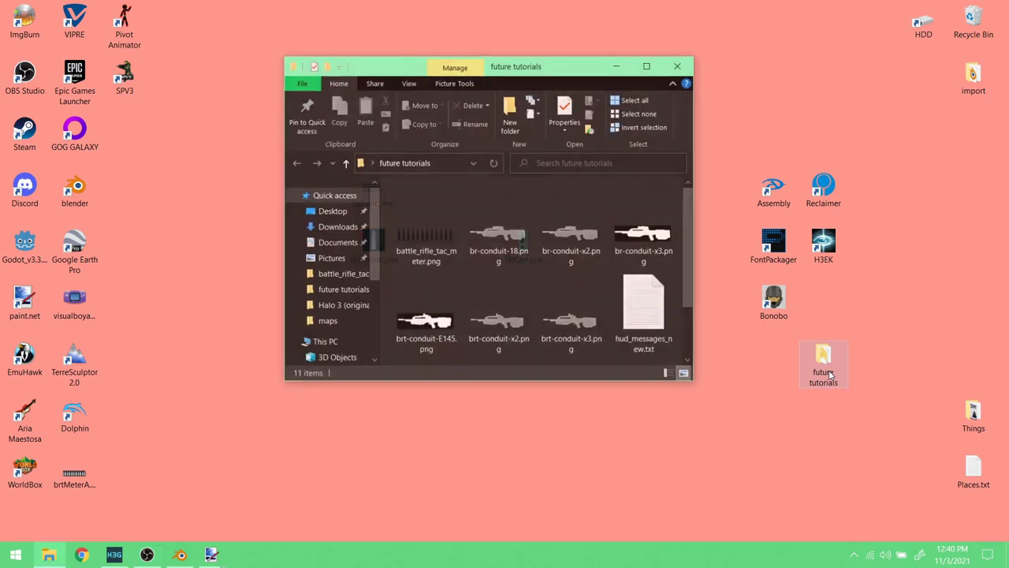
scroll(617, 290, "down", 1)
scroll(617, 290, "up", 1)
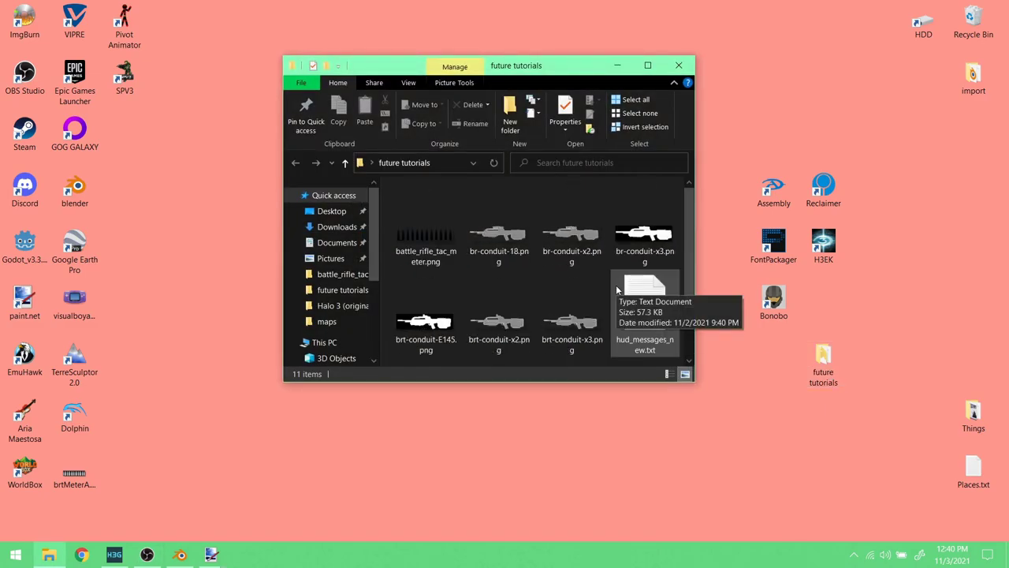
left_click(679, 66)
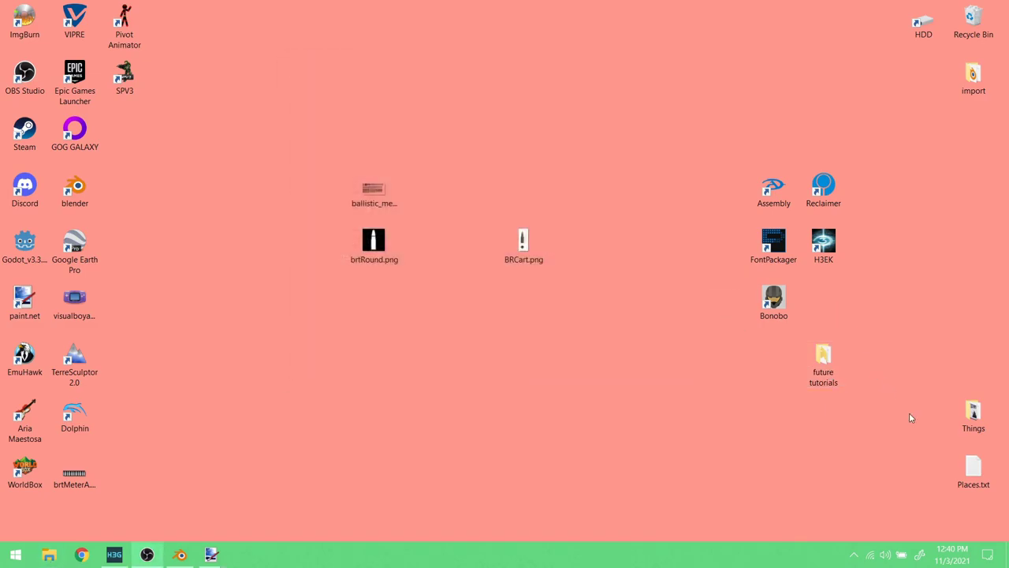
- Open the Things folder and review the 0106-0357 clip, replaying it from the start and pausing to examine how the ammo meter drains
double_click(965, 417)
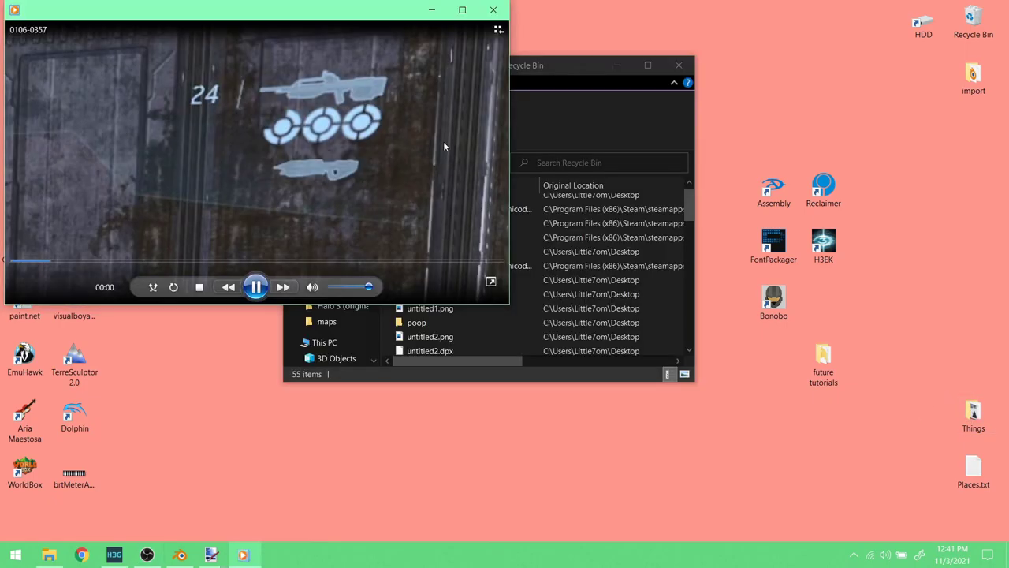
left_click(256, 287)
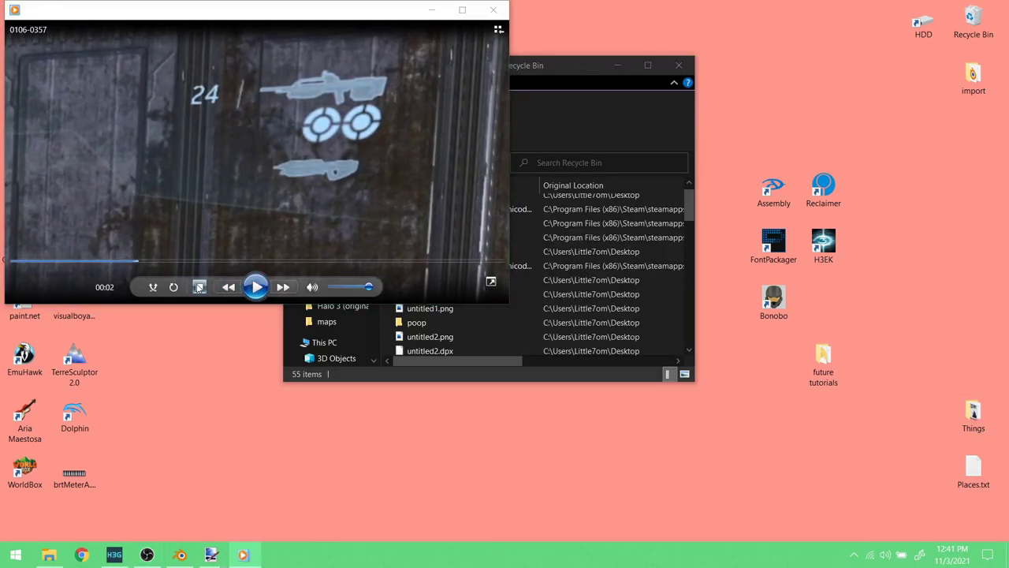
left_click_drag(111, 266, 10, 271)
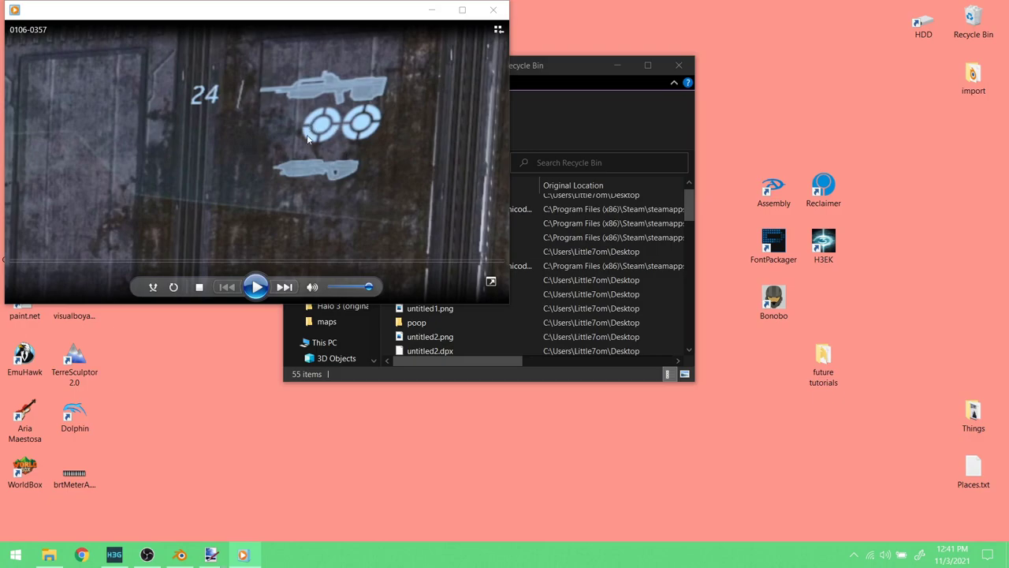
left_click(255, 288)
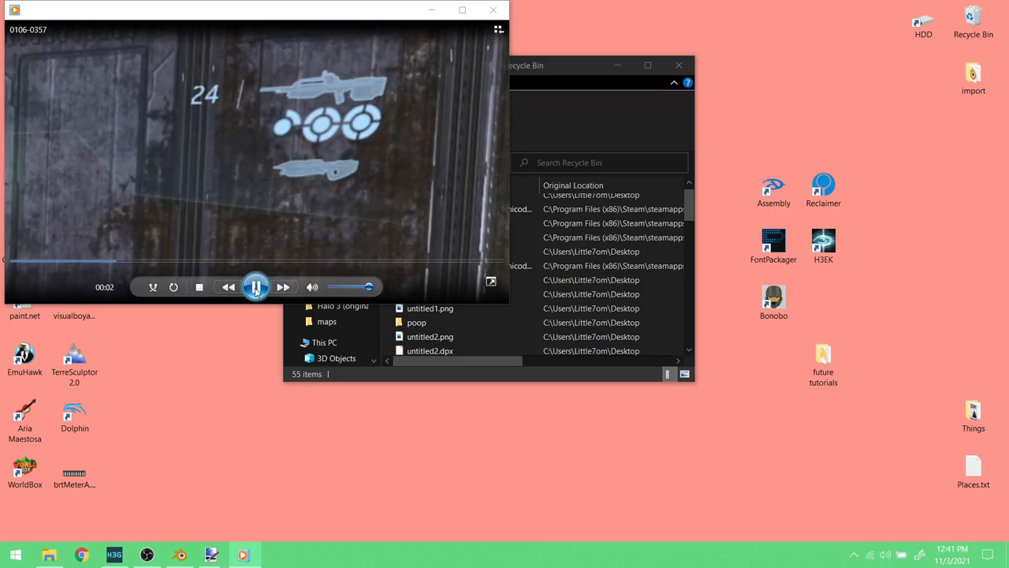
left_click(262, 283)
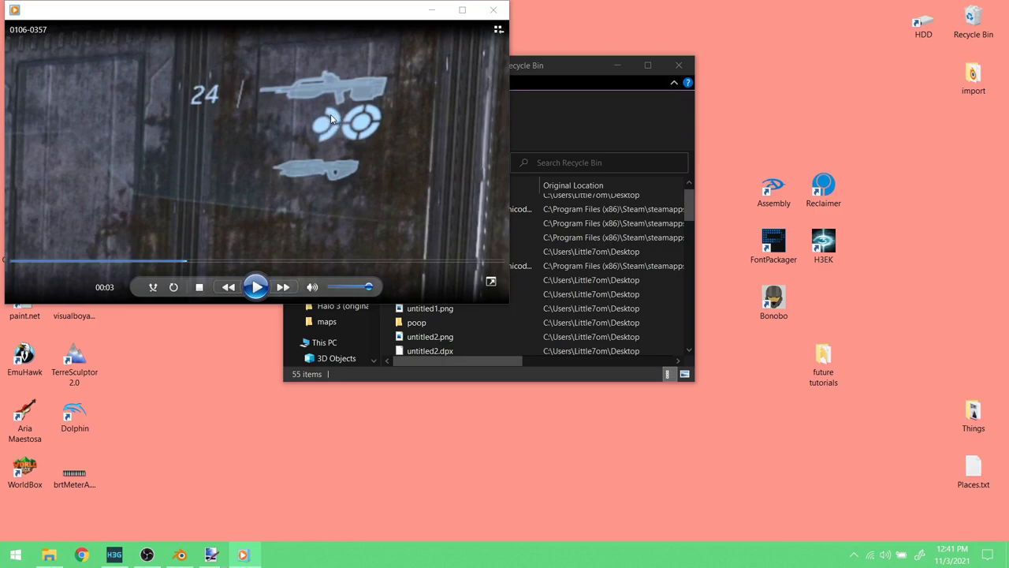
left_click(256, 287)
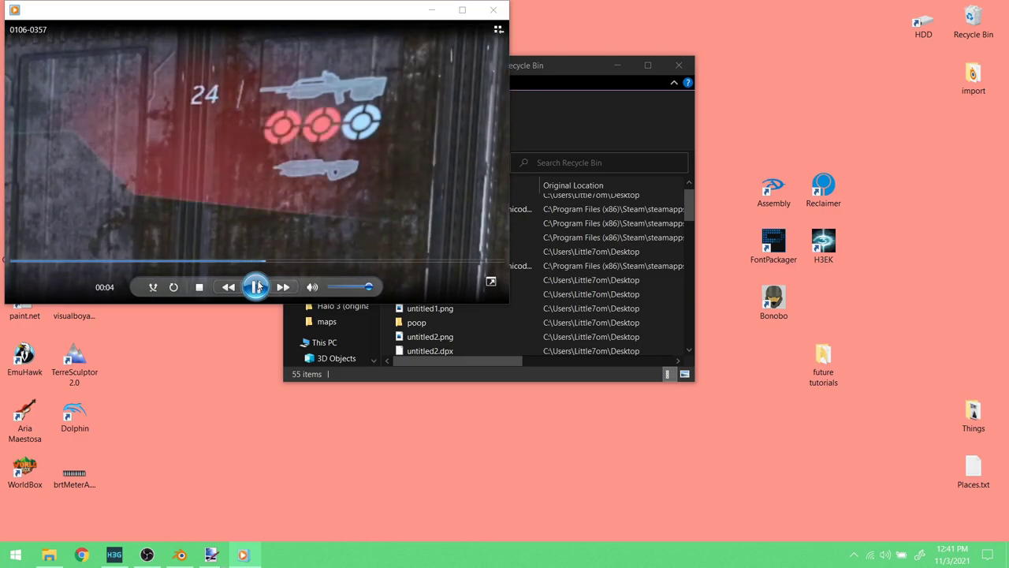
left_click(257, 287)
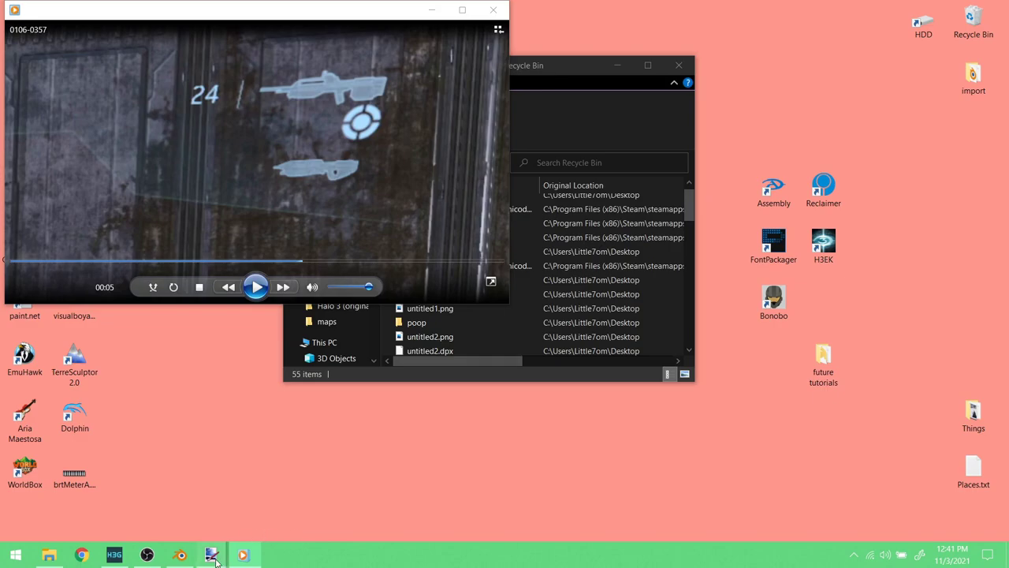
- Compare the cartridge strip in paint.net with the paused clip, close the clip and minimise paint.net
mouse_move(216, 558)
left_click(212, 496)
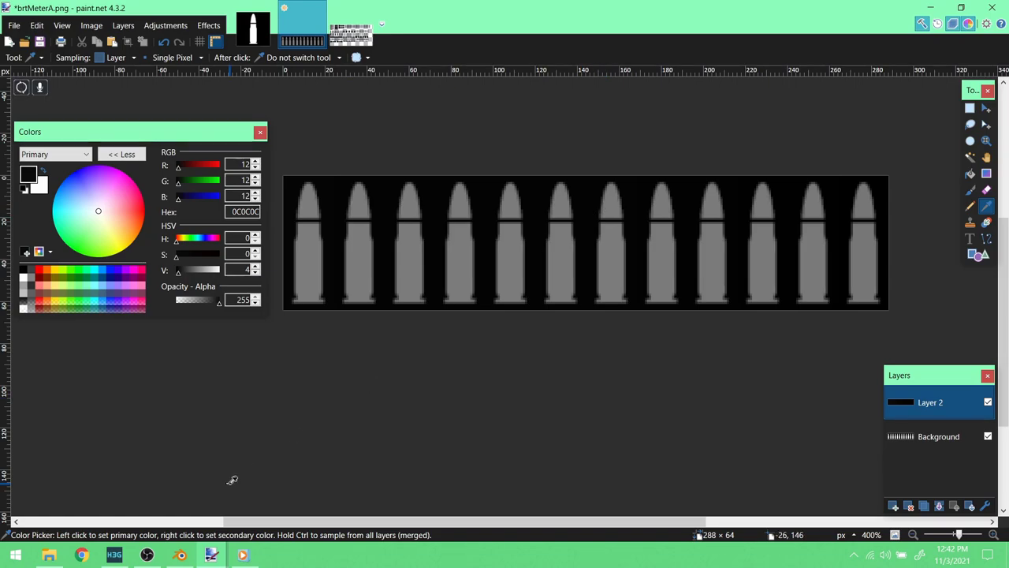
left_click(237, 557)
mouse_move(449, 45)
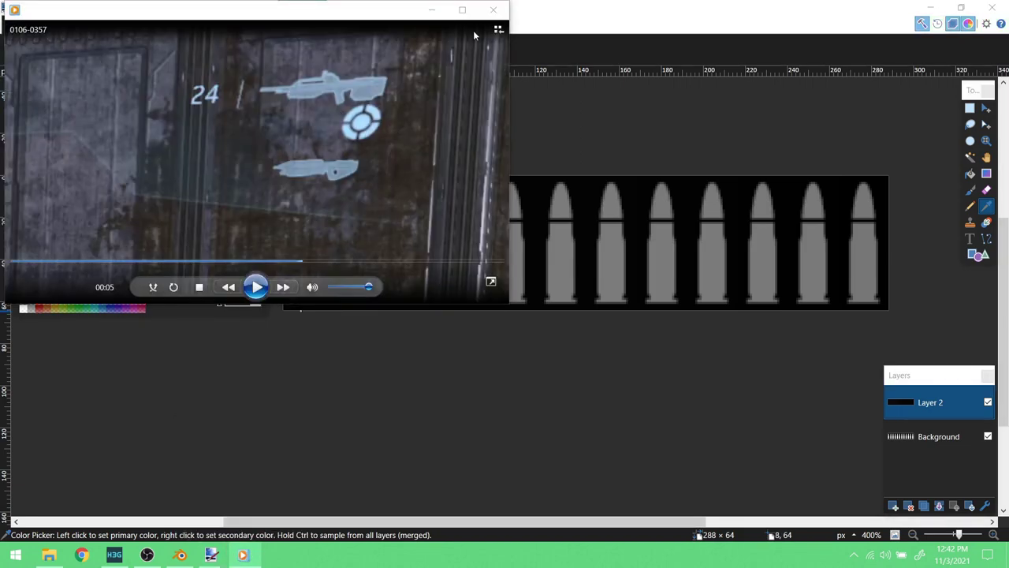
left_click(494, 9)
left_click(929, 14)
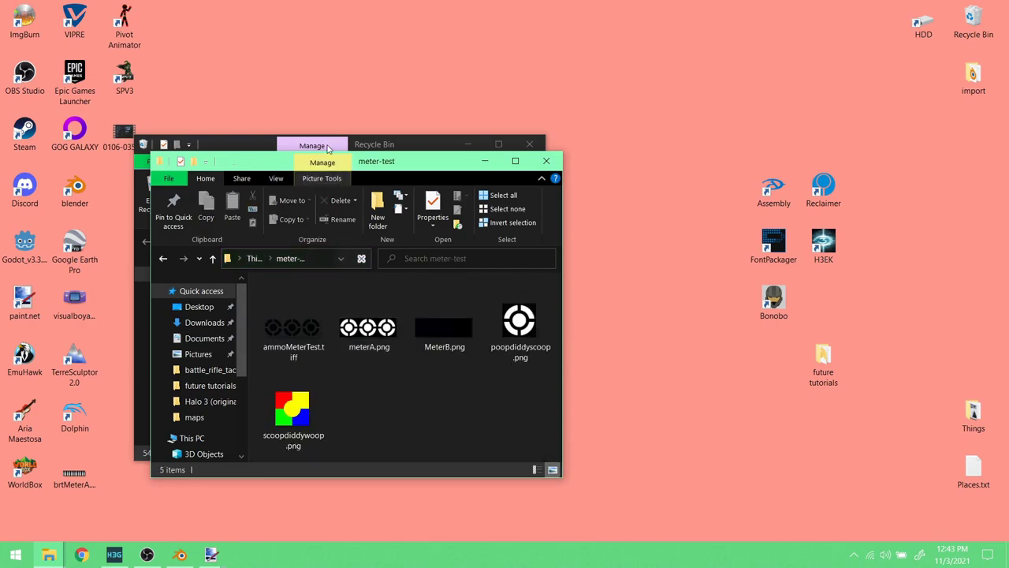
- Move the meter-test folder window clear of the Recycle Bin window and close the Recycle Bin
left_click_drag(401, 166, 759, 104)
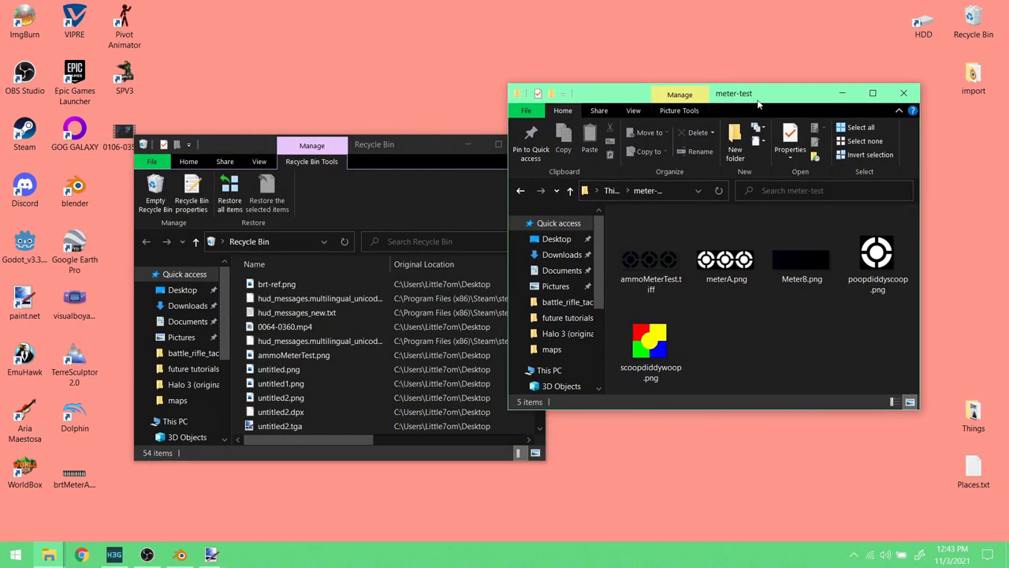
left_click(463, 162)
left_click(531, 145)
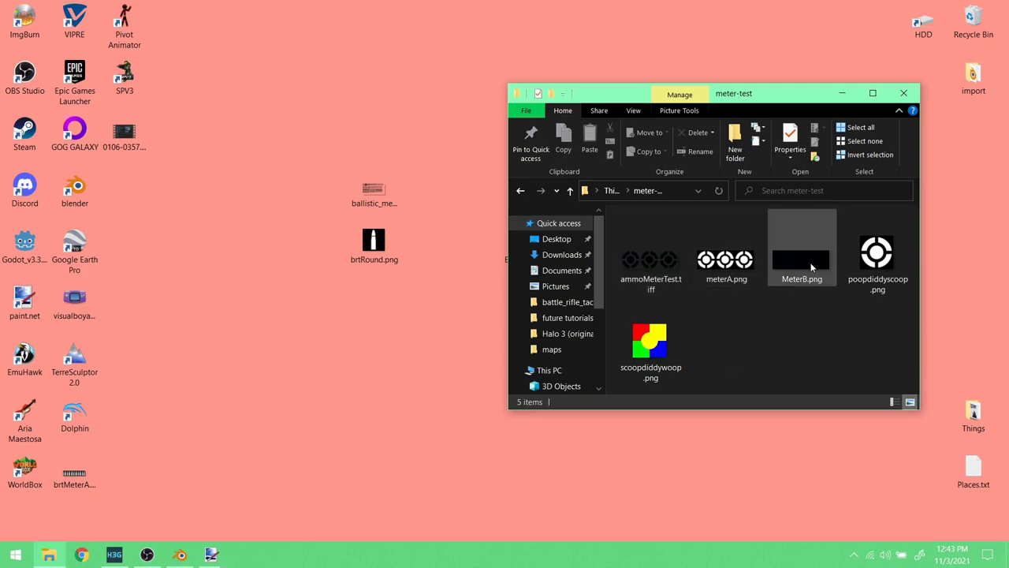
- Open meterA.png from the meter-test folder in paint.net
mouse_move(812, 268)
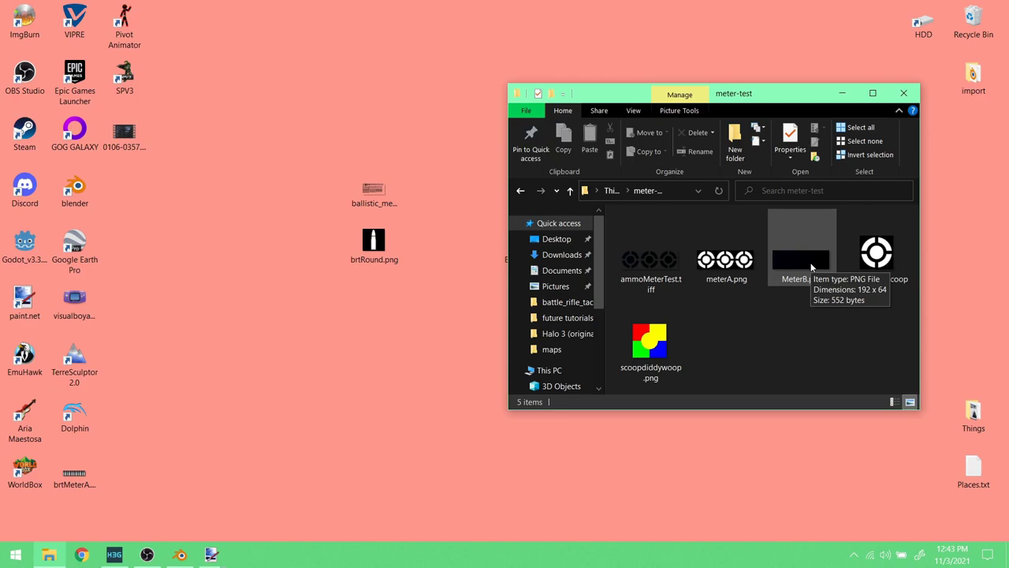
left_click(810, 265)
right_click(806, 257)
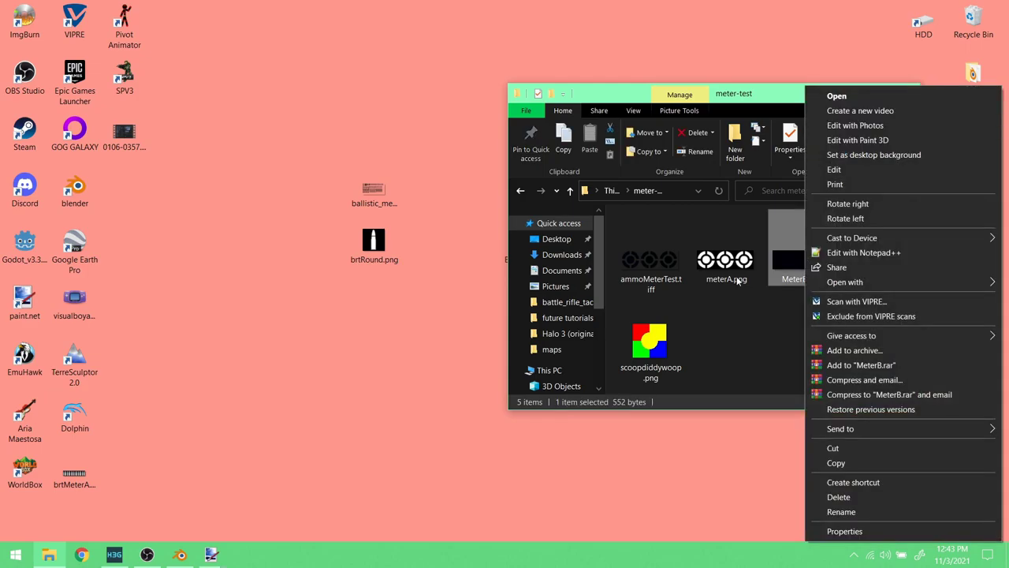
right_click(727, 268)
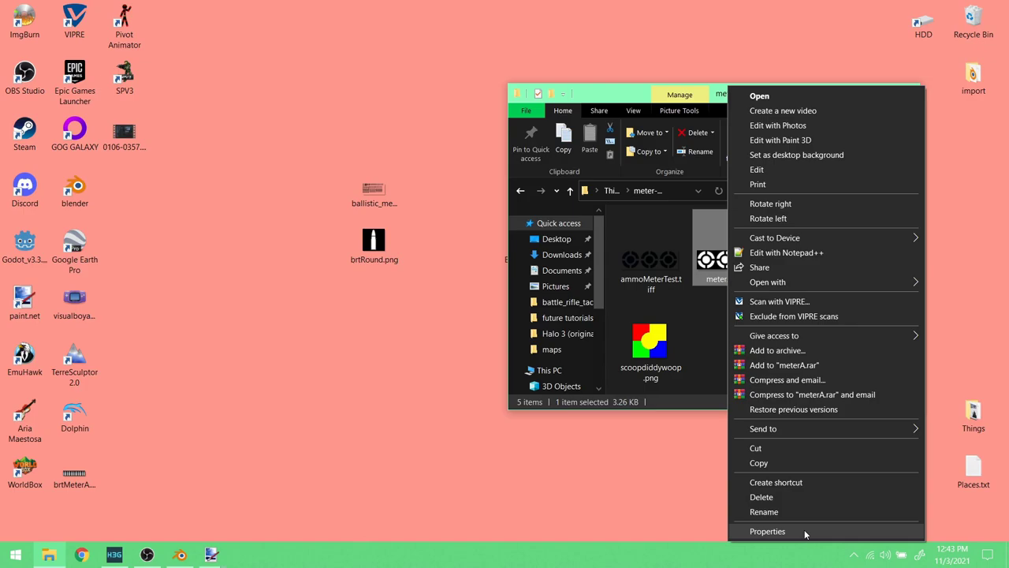
mouse_move(811, 281)
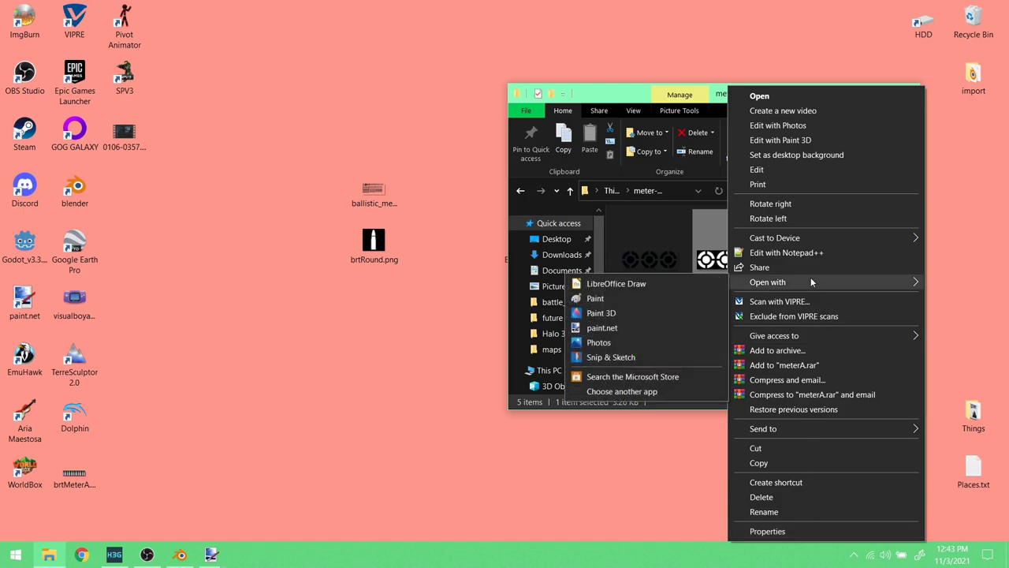
left_click(631, 329)
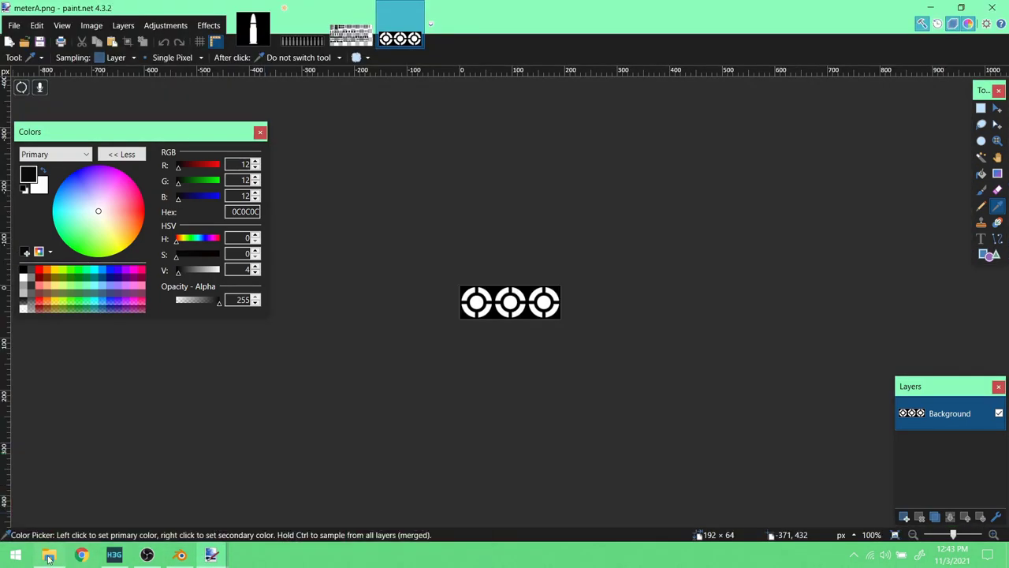
- Return to the meter-test folder and open MeterB.png in paint.net as well
mouse_move(48, 558)
left_click(54, 493)
left_click(797, 271)
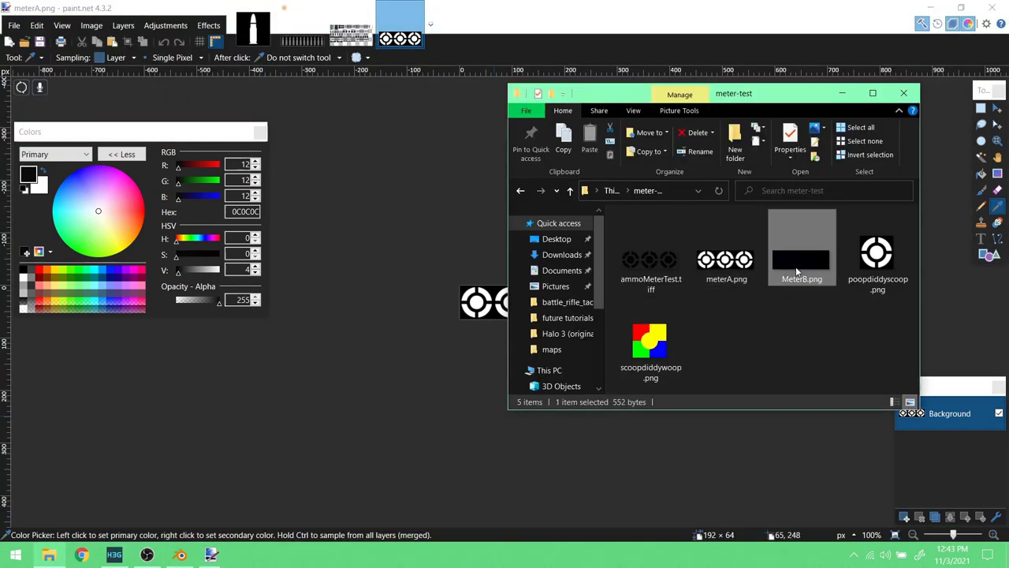
right_click(796, 271)
left_click(761, 348)
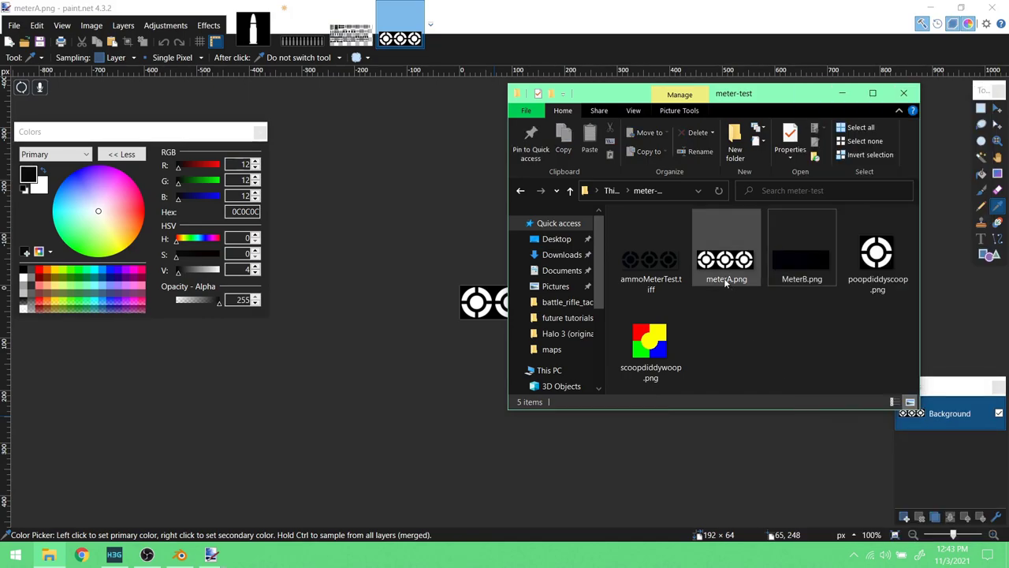
mouse_move(741, 251)
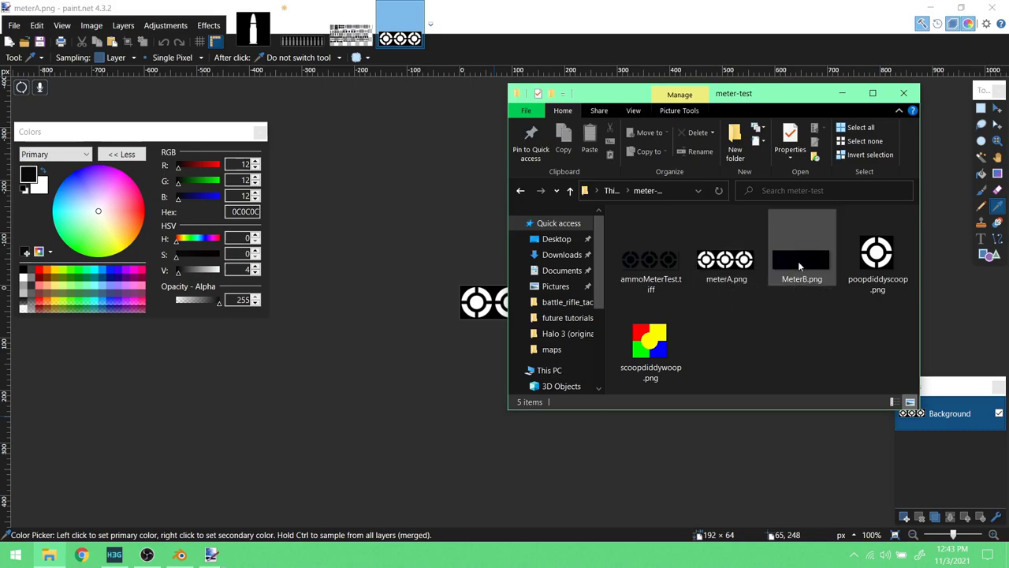
mouse_move(798, 266)
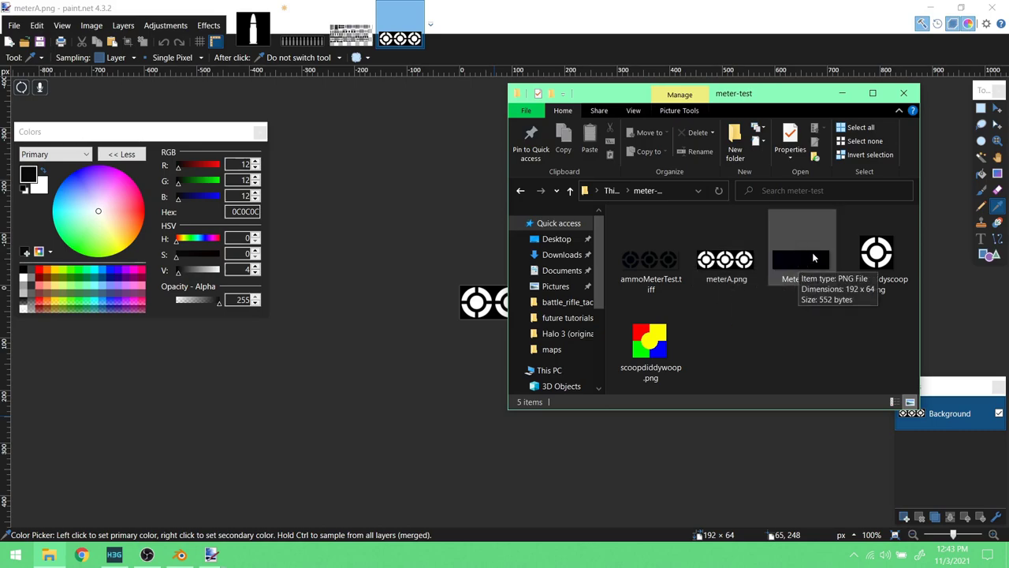
left_click(796, 255)
right_click(795, 254)
mouse_move(885, 286)
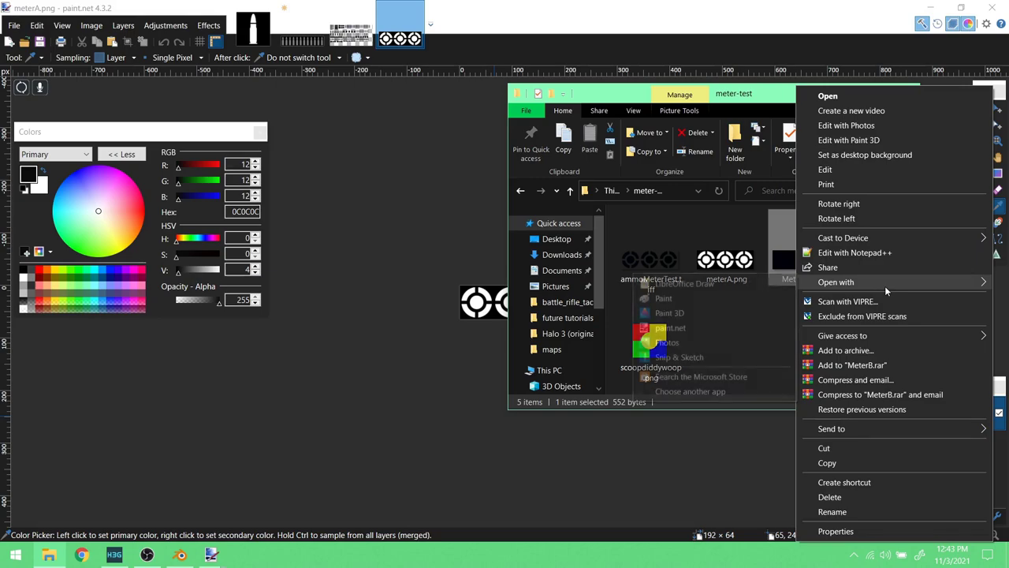
left_click(720, 328)
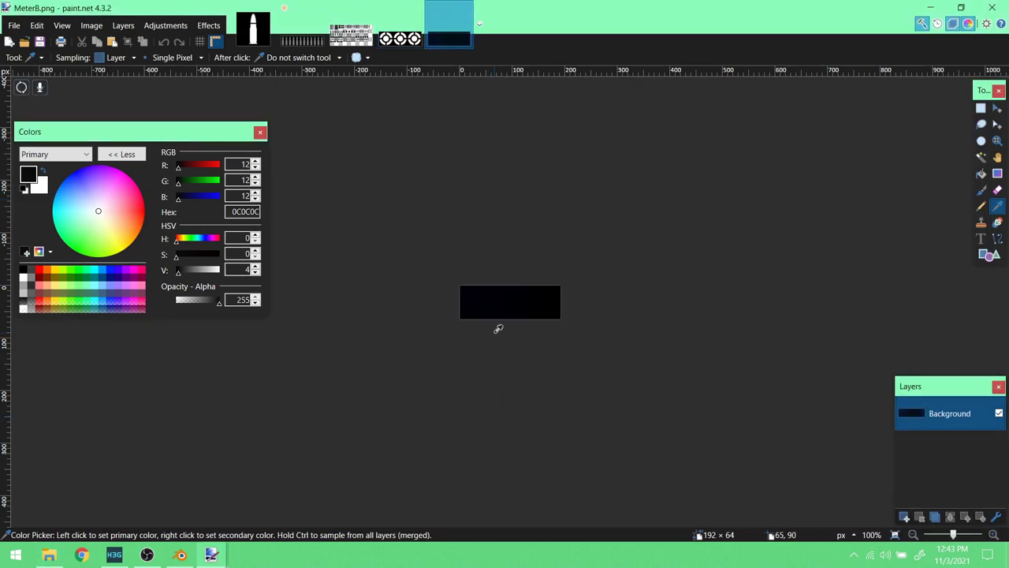
- Try to reveal the dark shades of MeterB.png with the Brightness / Contrast and Color Balance adjustments
left_click(172, 28)
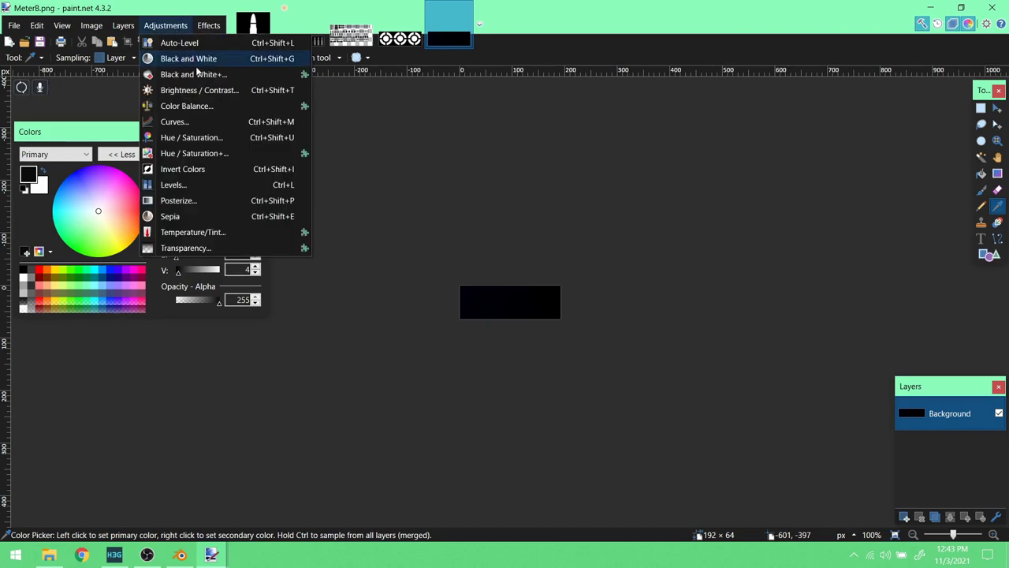
left_click(211, 94)
left_click_drag(428, 221, 713, 173)
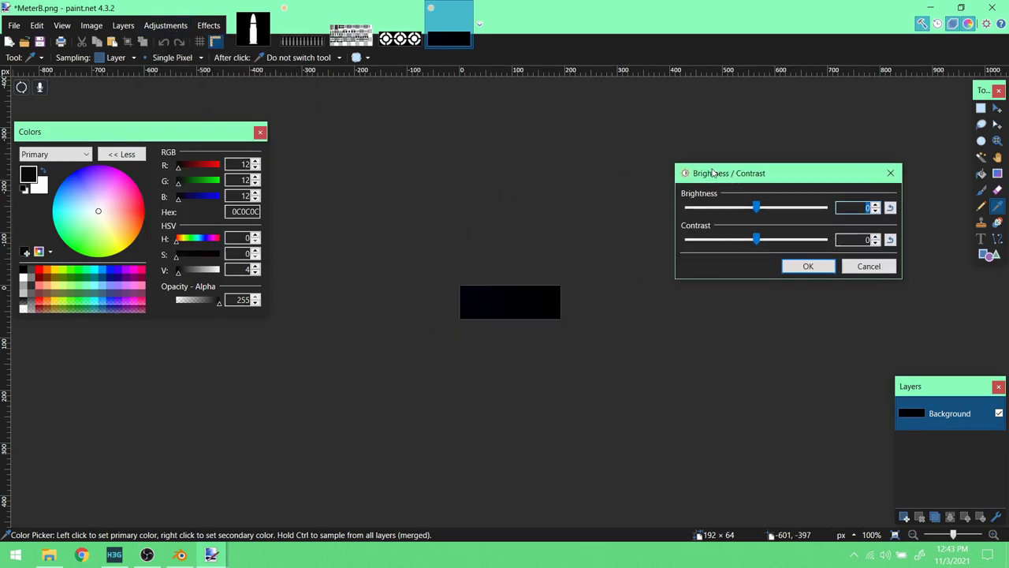
left_click_drag(760, 244, 803, 241)
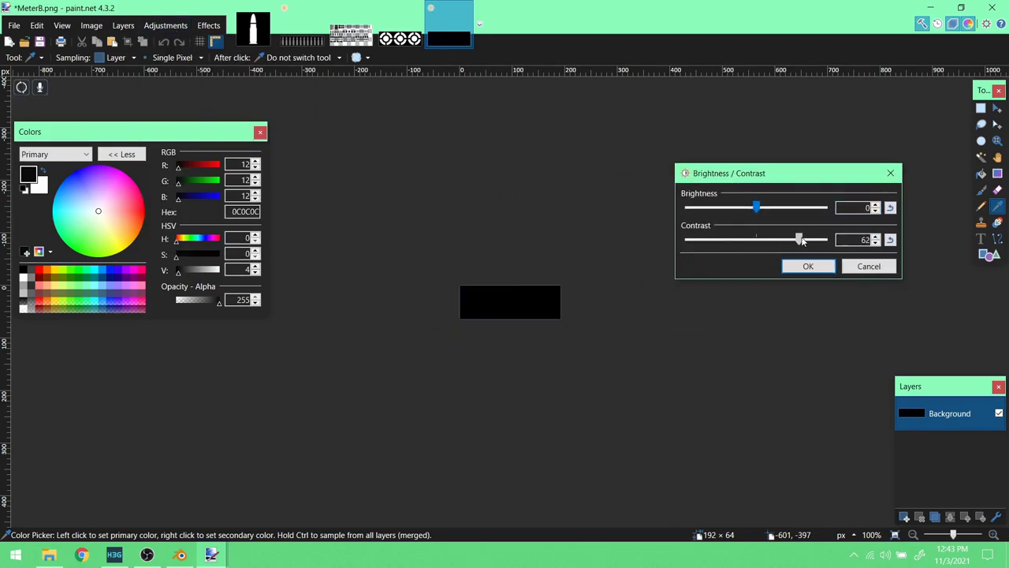
left_click_drag(768, 207, 825, 207)
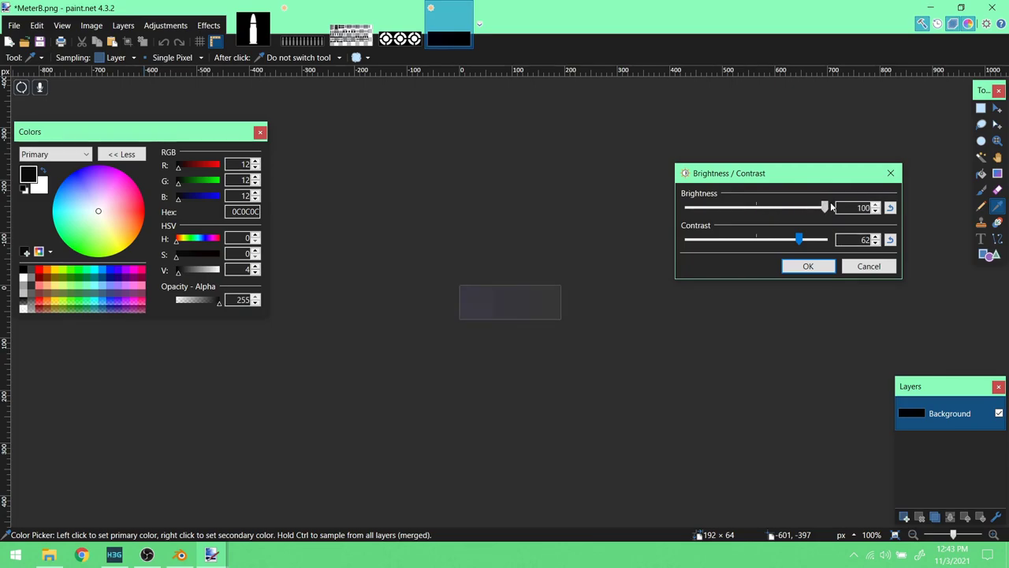
left_click_drag(803, 249, 793, 208)
left_click(870, 267)
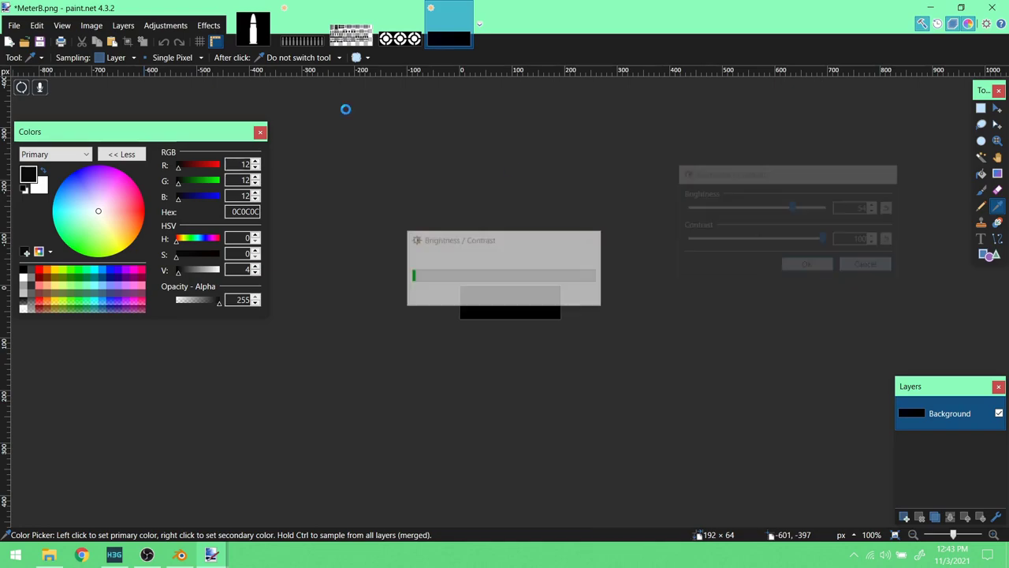
left_click(169, 26)
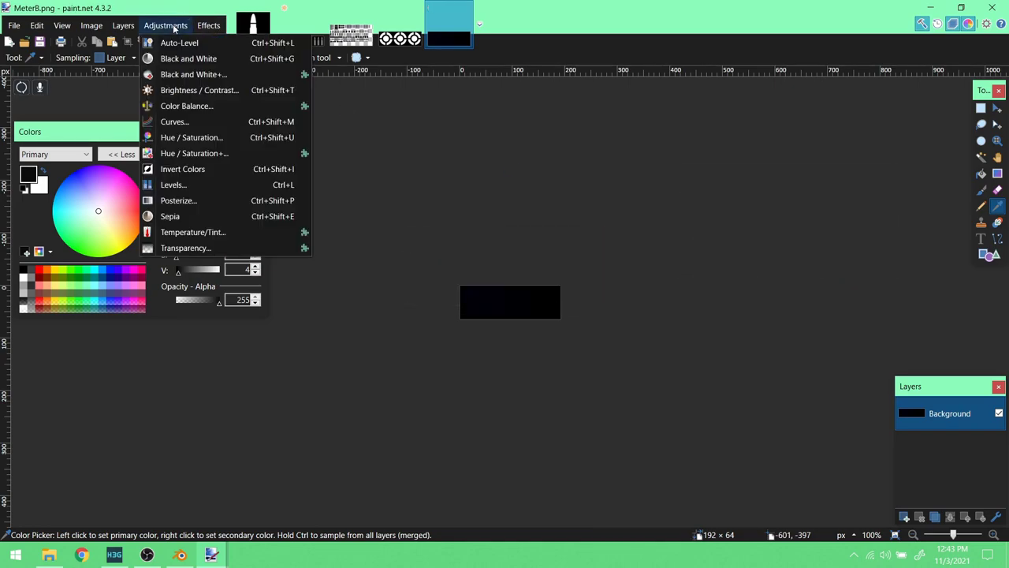
left_click(223, 108)
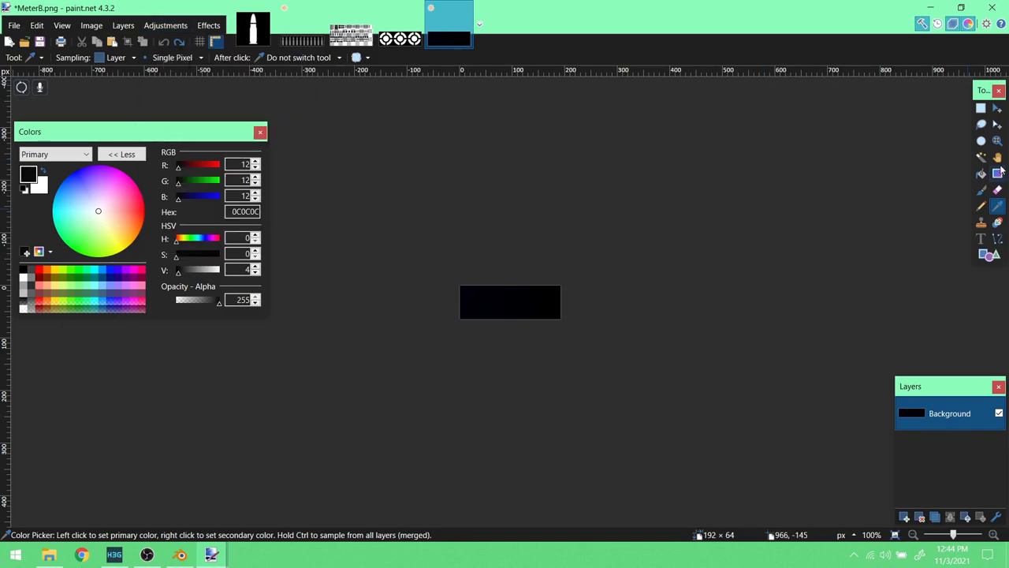
- Magnify MeterB.png and sample its shades at several points across the meter with the Color Picker
left_click(997, 140)
left_click(487, 298)
left_click(487, 297)
left_click(489, 297)
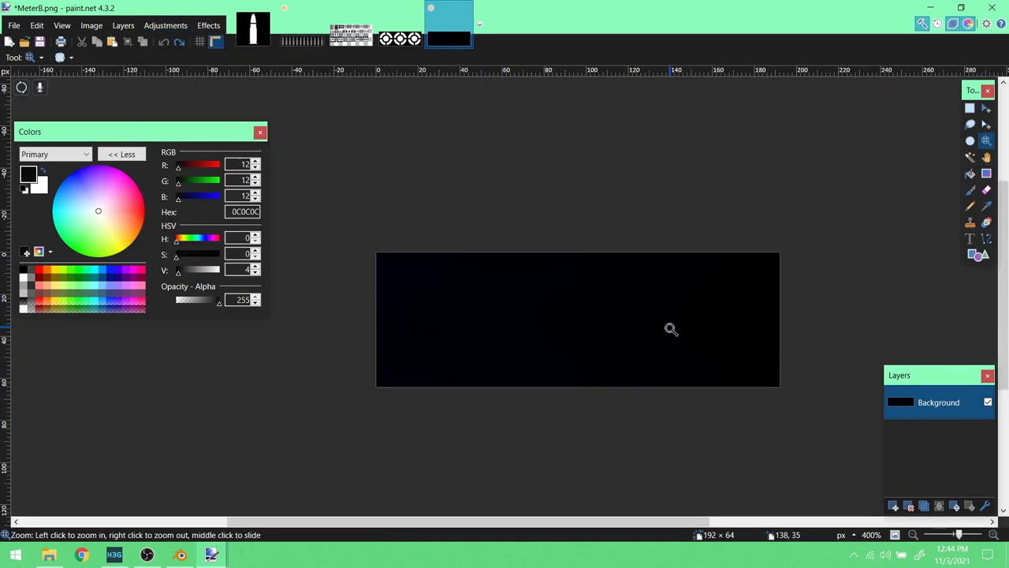
left_click(671, 329)
scroll(541, 308, "down", 2)
scroll(541, 308, "up", 1)
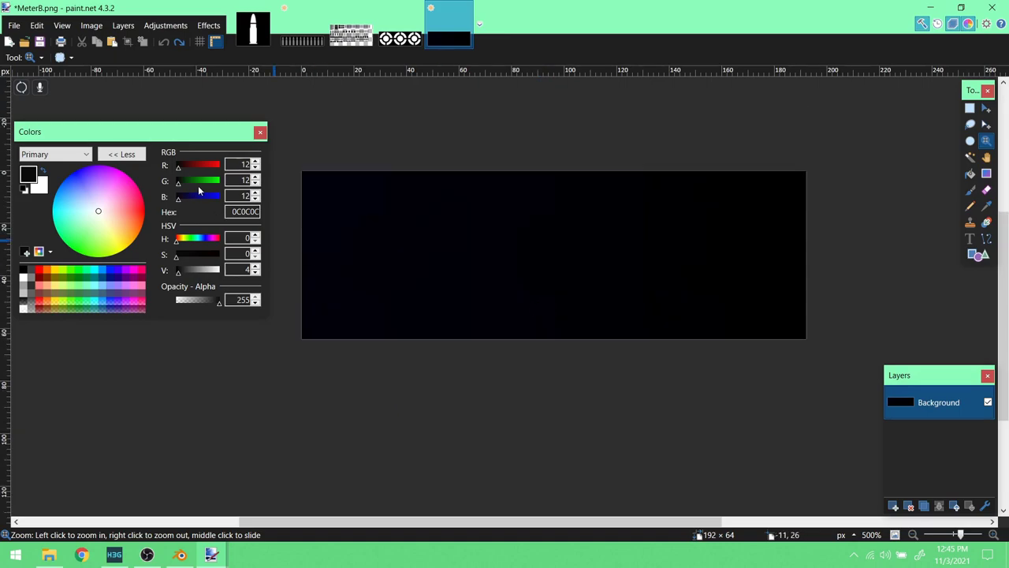
left_click(986, 206)
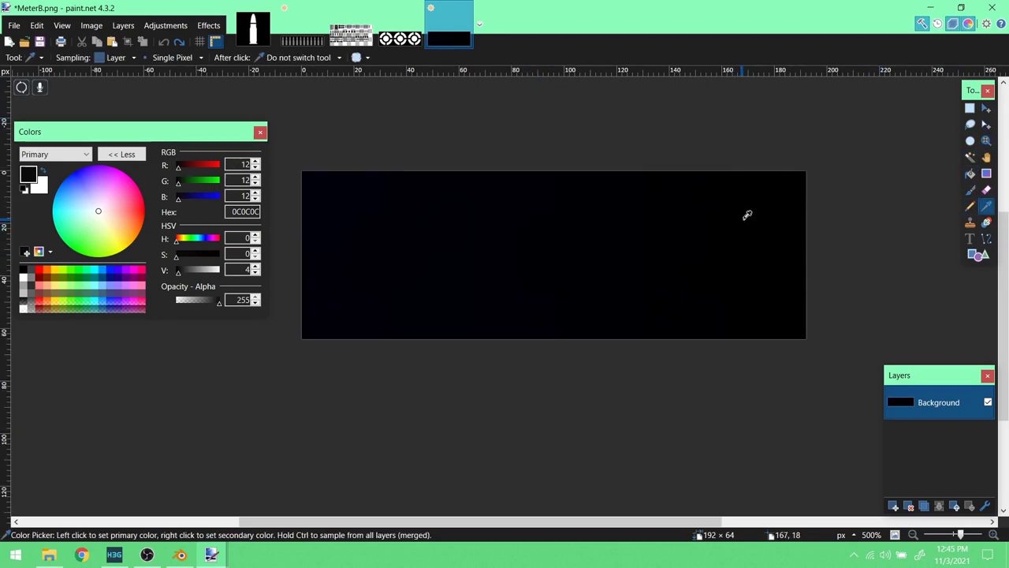
left_click(784, 191)
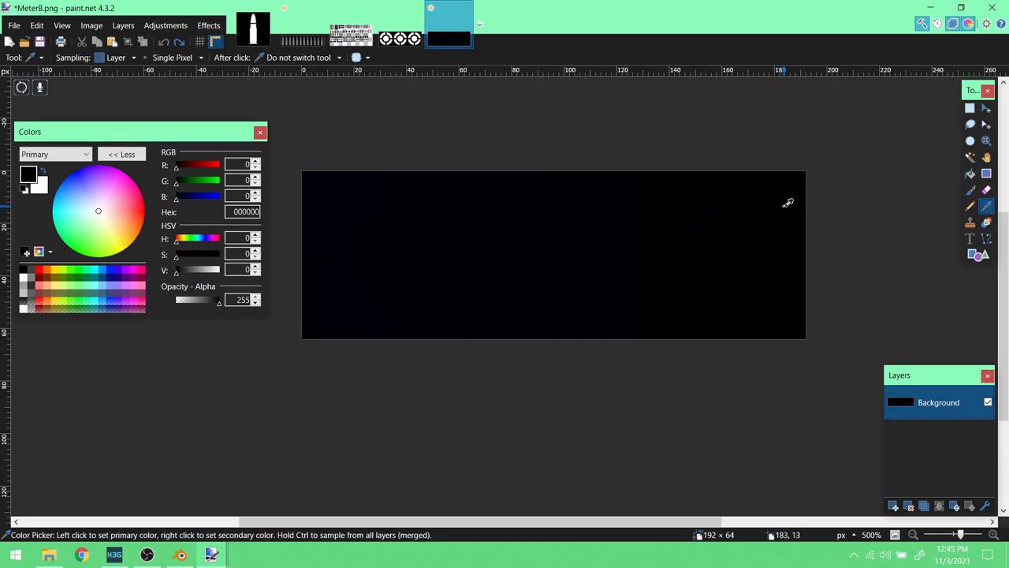
left_click(801, 257)
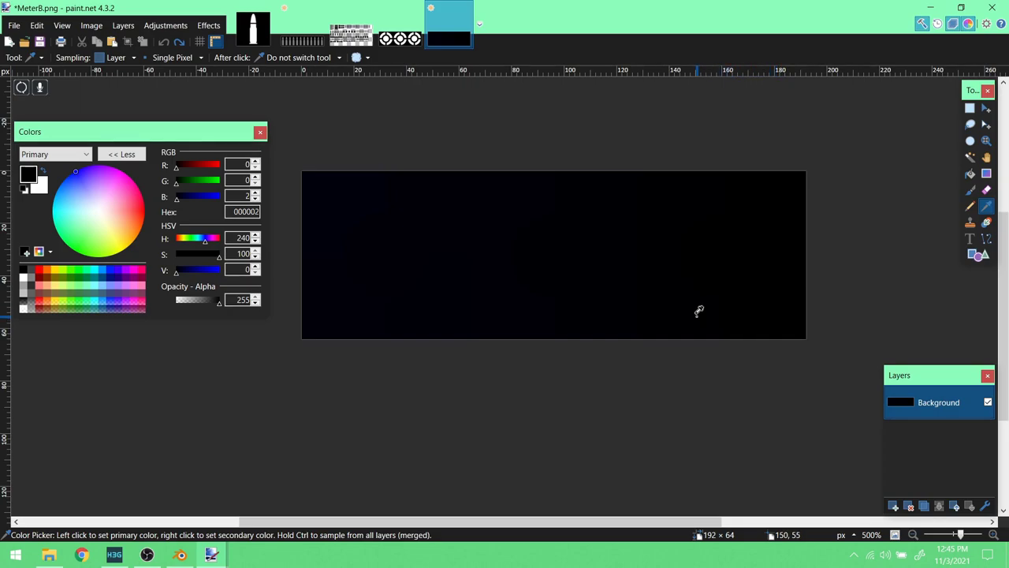
left_click(672, 230)
left_click(460, 215)
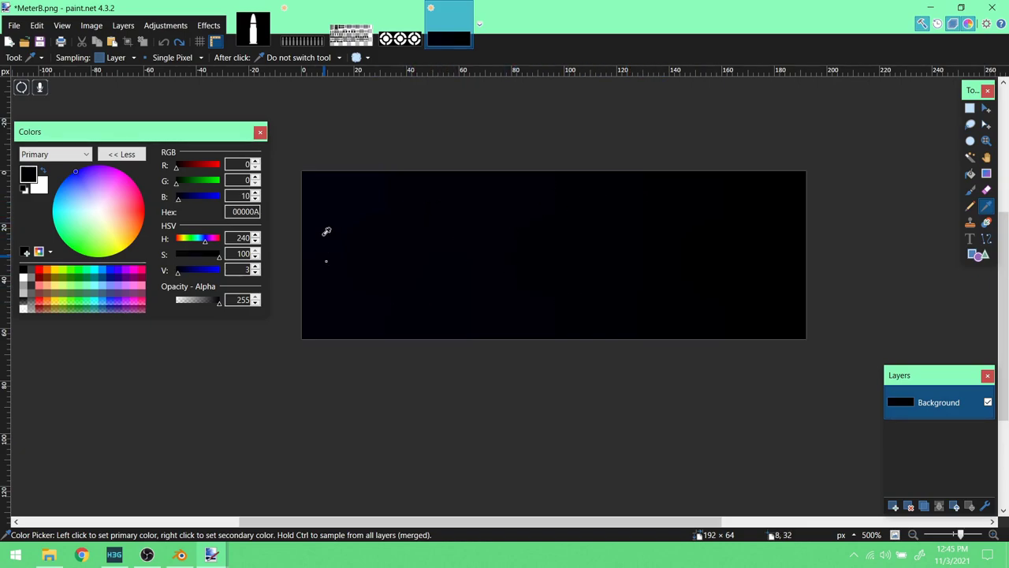
left_click(800, 194)
left_click(788, 191)
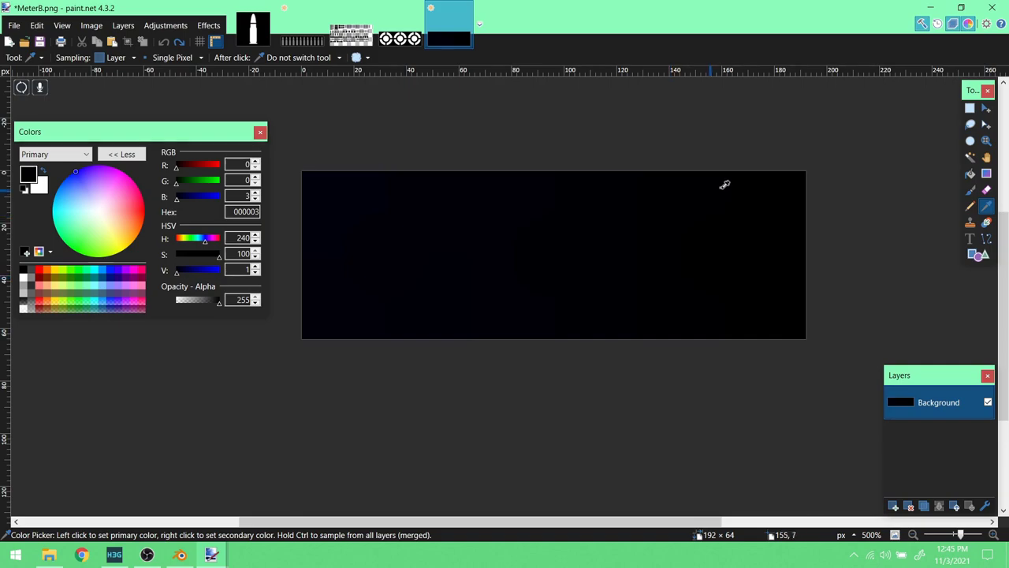
- Compare brtMeterA.png with the reference images MeterB.png and meterA.png
left_click(300, 41)
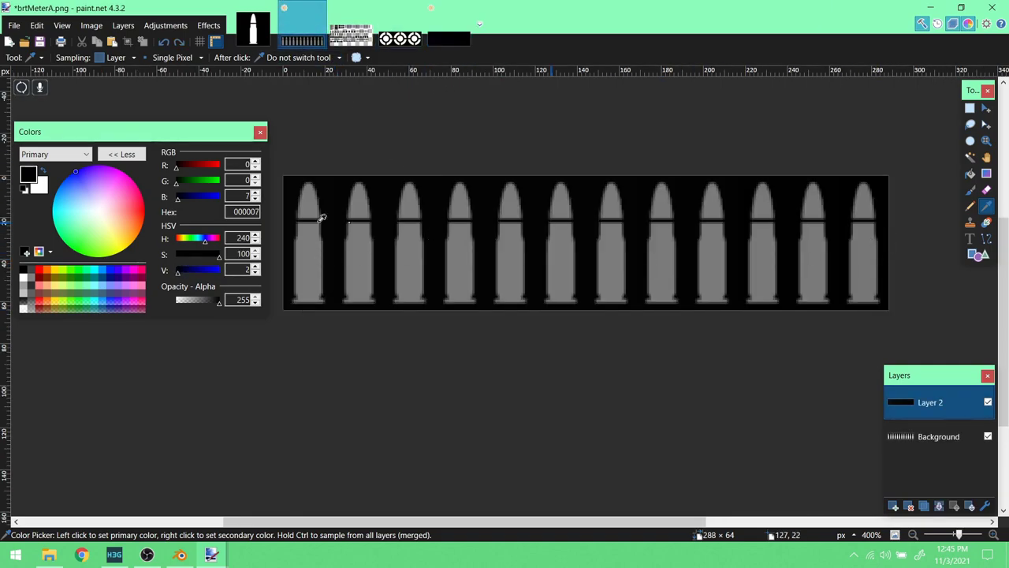
left_click(441, 41)
left_click(391, 38)
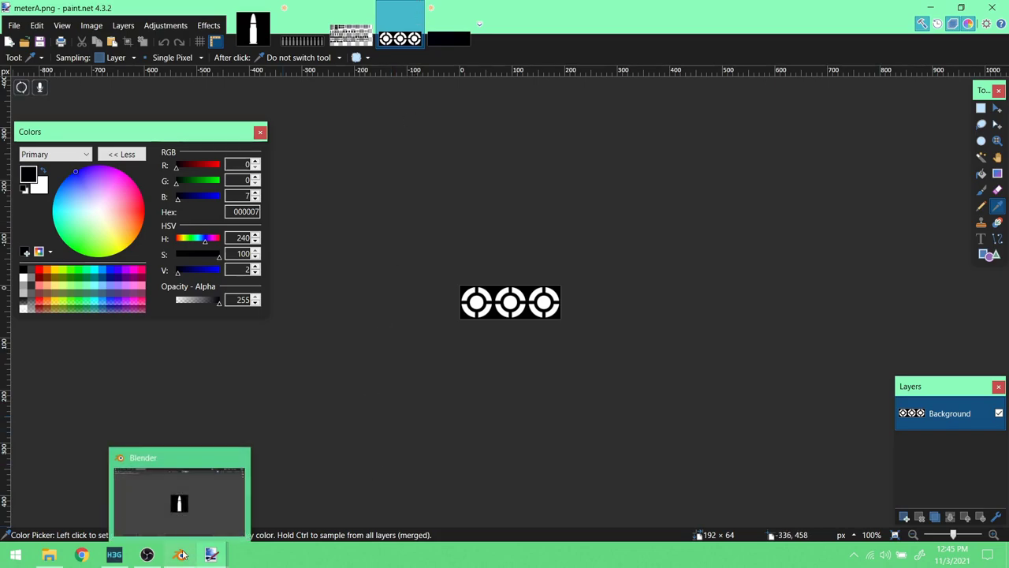
- Open scoopdiddywoop.png from the meter-test folder in paint.net and examine its coloured regions up close
mouse_move(48, 555)
left_click(66, 521)
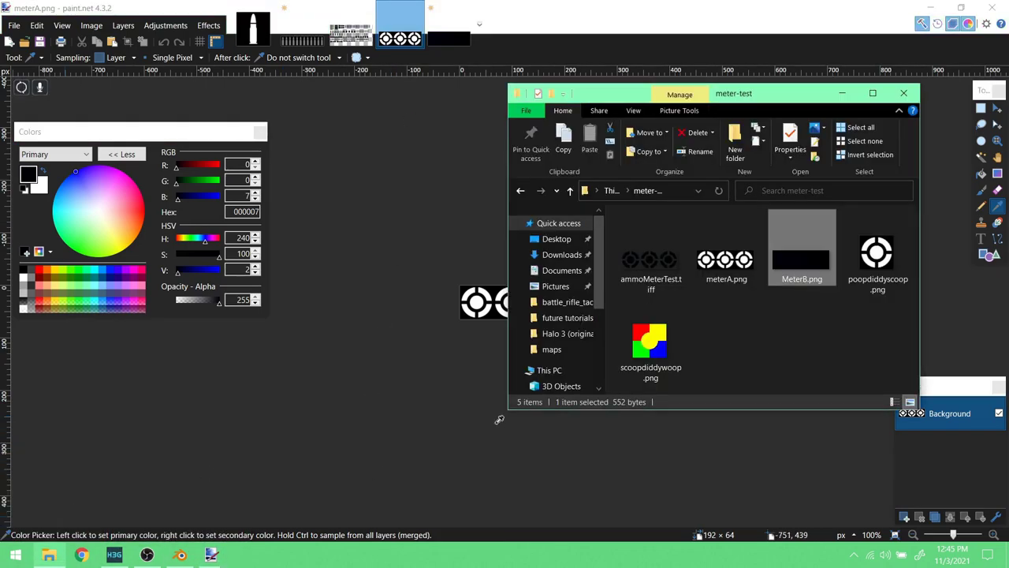
right_click(661, 347)
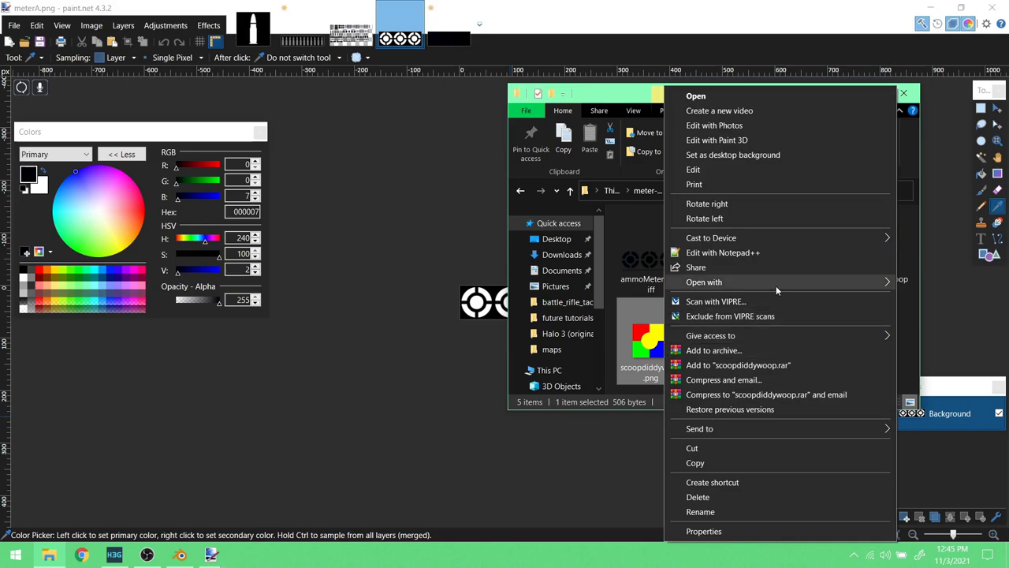
mouse_move(775, 284)
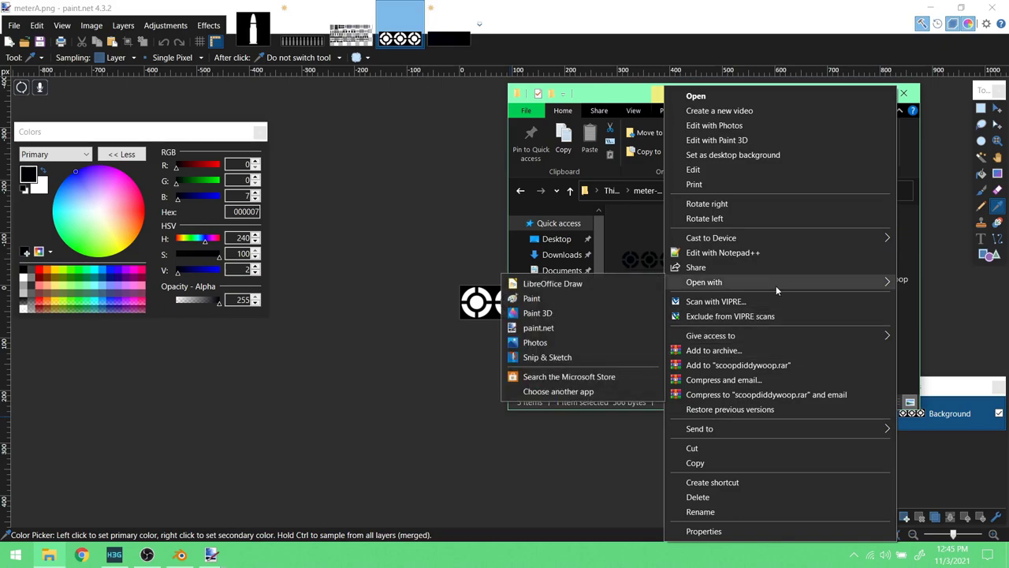
left_click(633, 325)
left_click(997, 141)
left_click_drag(547, 312, 468, 293)
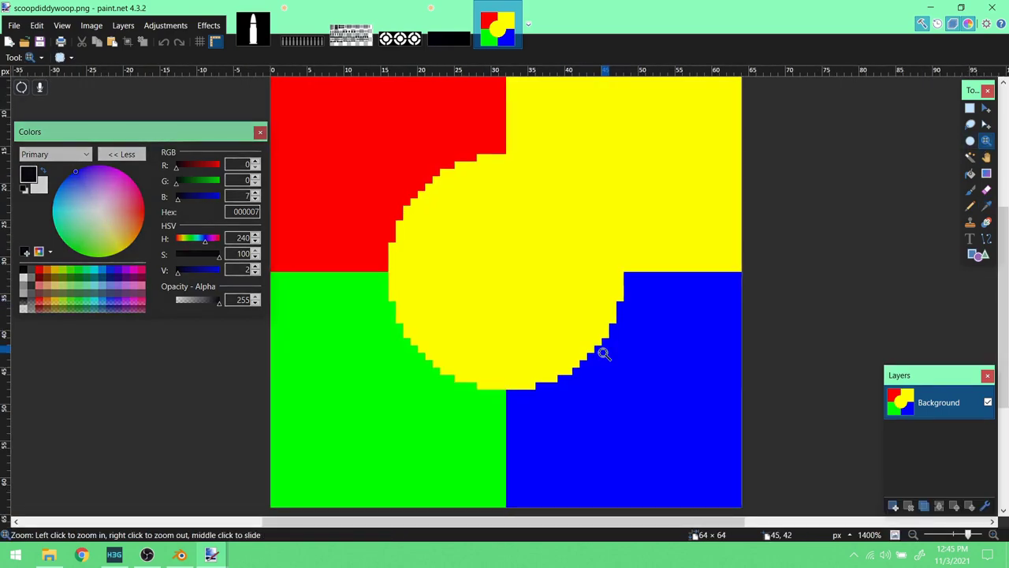
right_click(604, 351)
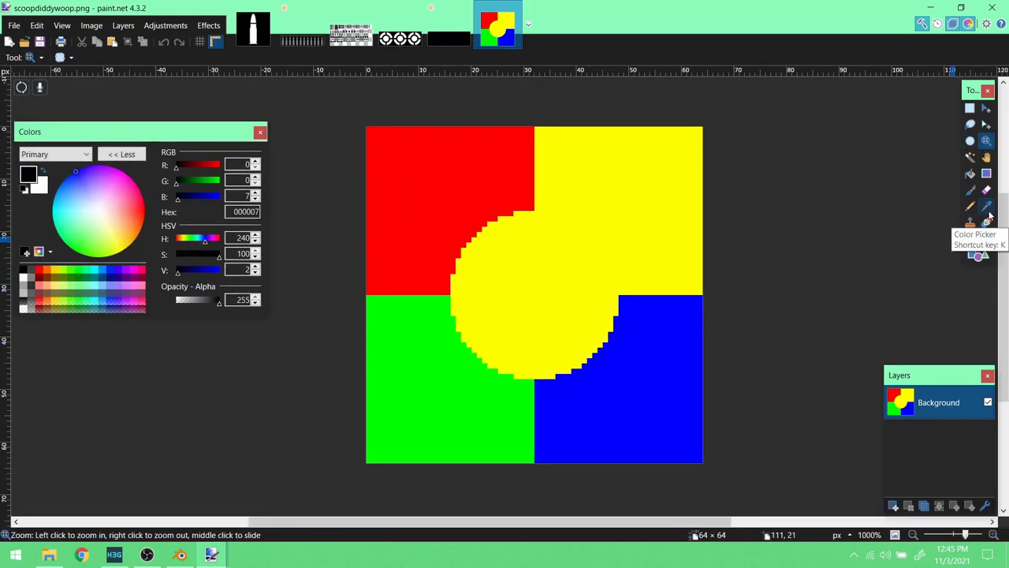
left_click(971, 174)
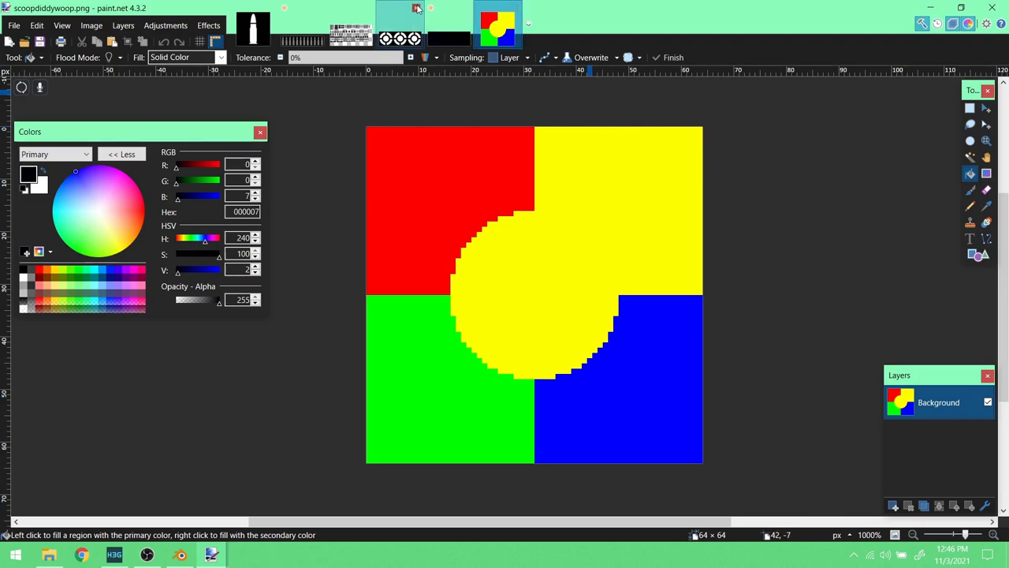
- Close meterA.png, MeterB.png without saving its changes, and scoopdiddywoop.png
left_click(416, 8)
left_click(416, 8)
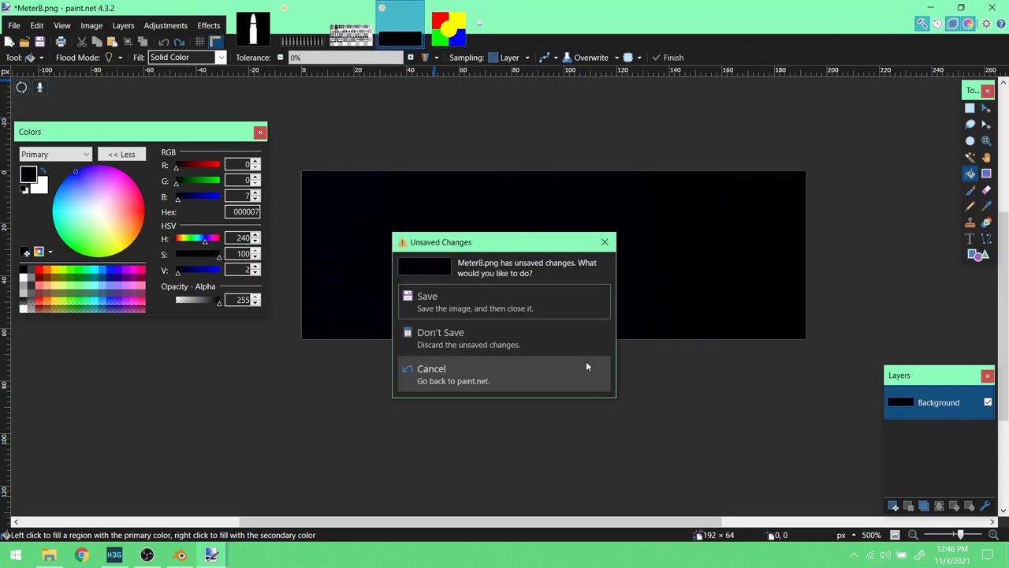
left_click(578, 339)
left_click(416, 9)
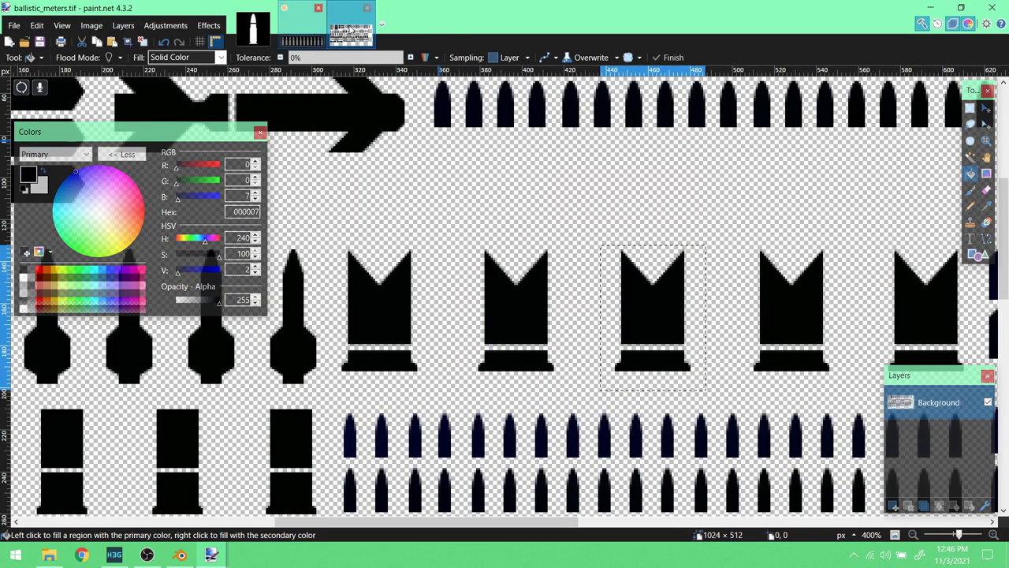
- Check brtMeterA.png against ballistic_meters.tif and close ballistic_meters.tif
left_click(303, 32)
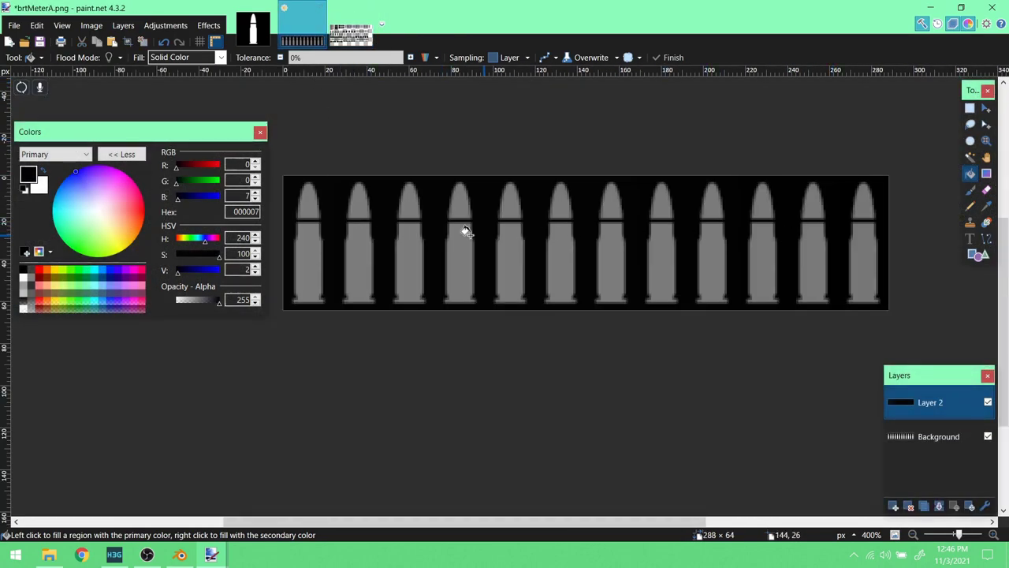
left_click(366, 37)
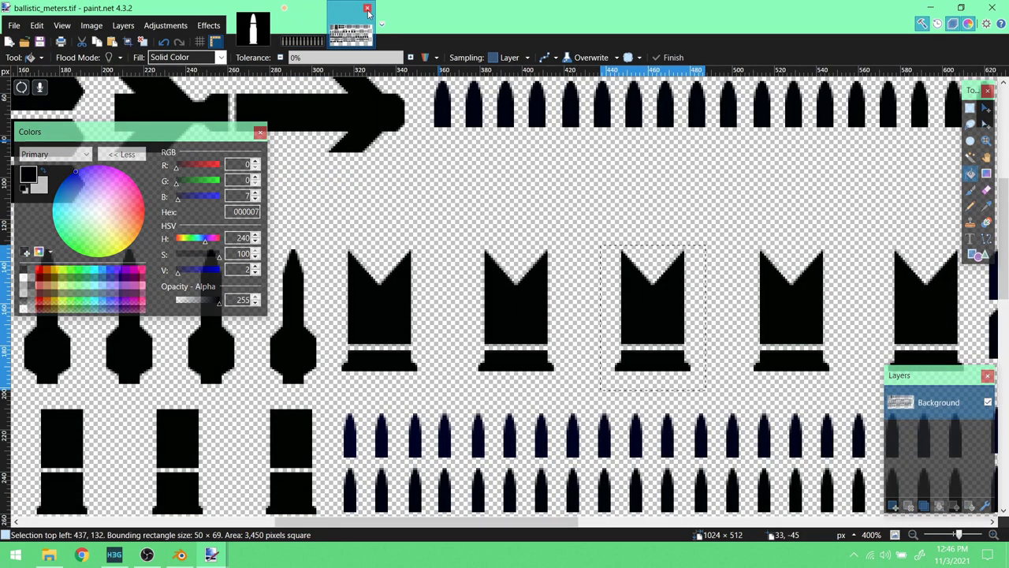
left_click(368, 8)
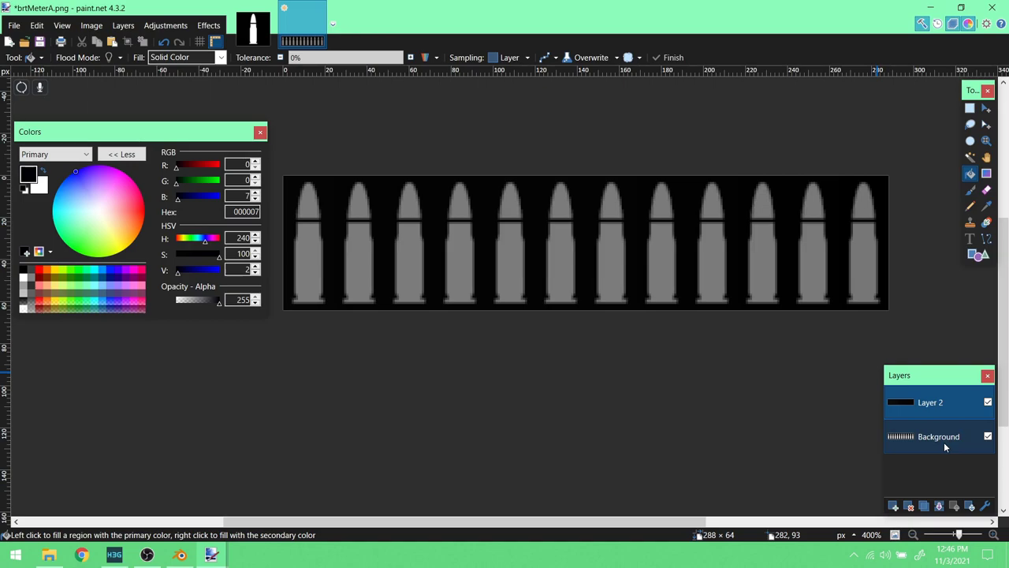
- Minimise paint.net, close the meter-test folder and move brtMeterA.png directly below brtRound.png on the desktop
left_click(930, 7)
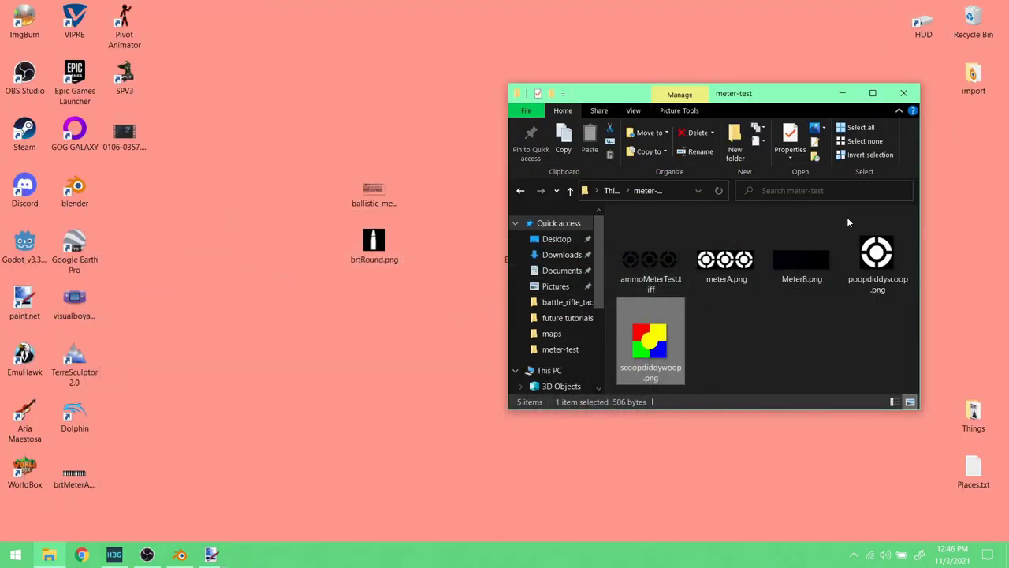
left_click(904, 93)
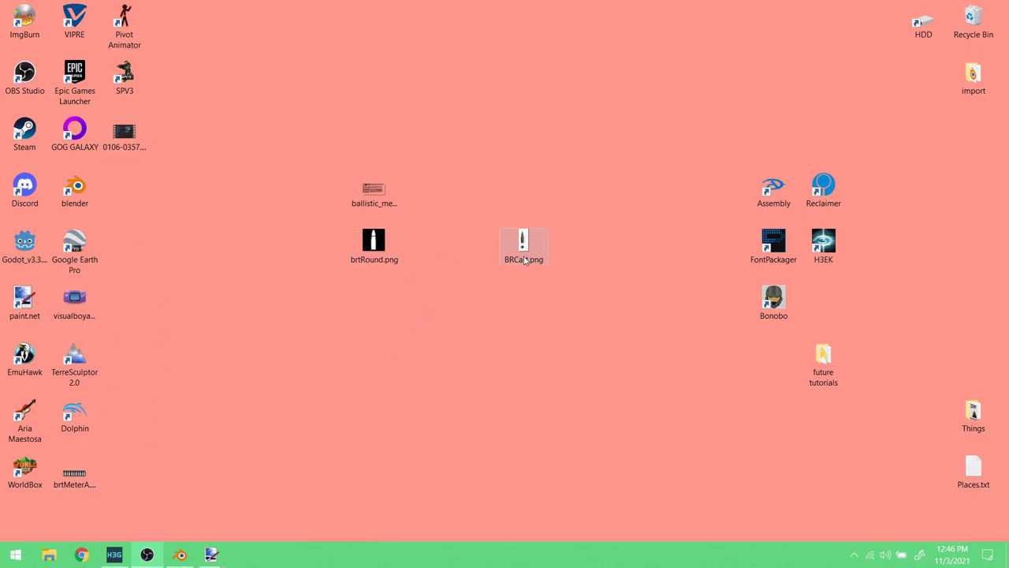
left_click_drag(79, 473, 373, 317)
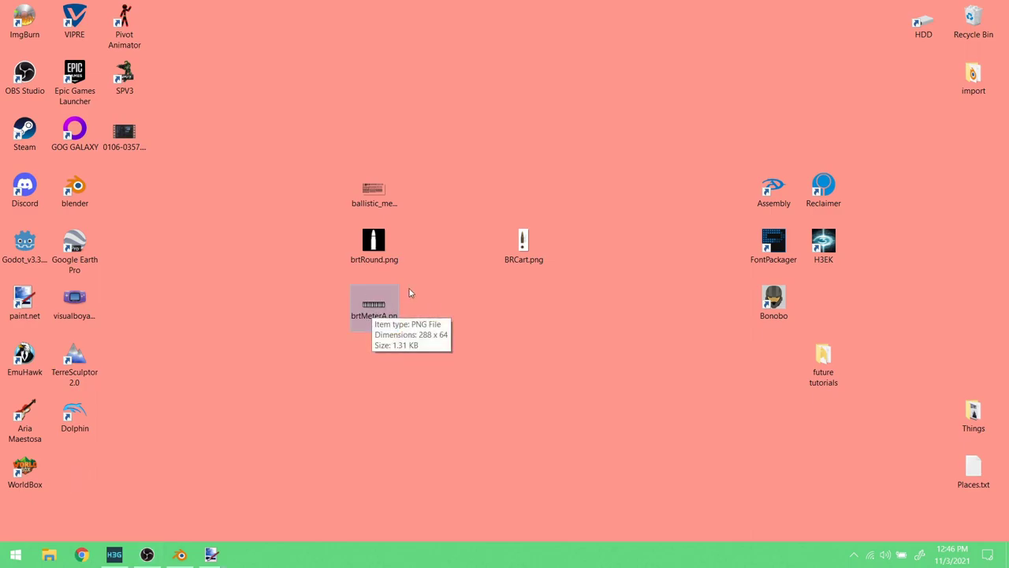
- Return to brtMeterA.png in paint.net and delete its Background layer, keeping only Layer 2
mouse_move(220, 557)
left_click(278, 508)
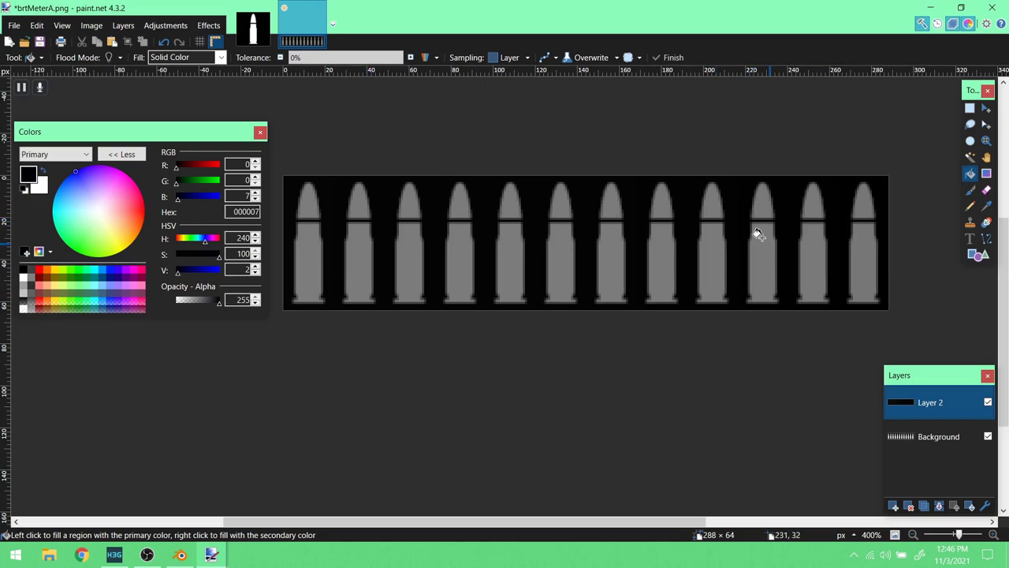
left_click(918, 438)
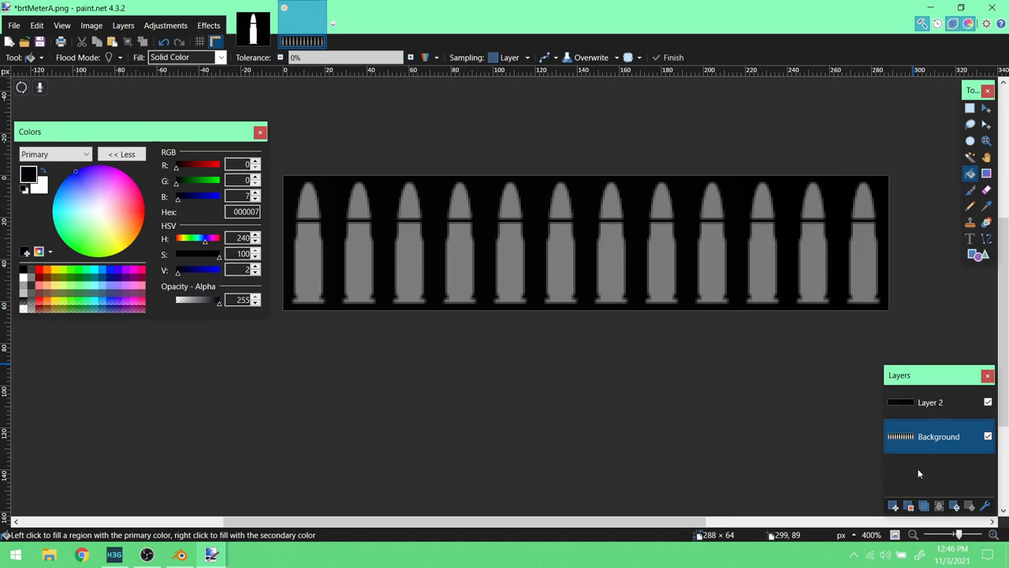
left_click(949, 417)
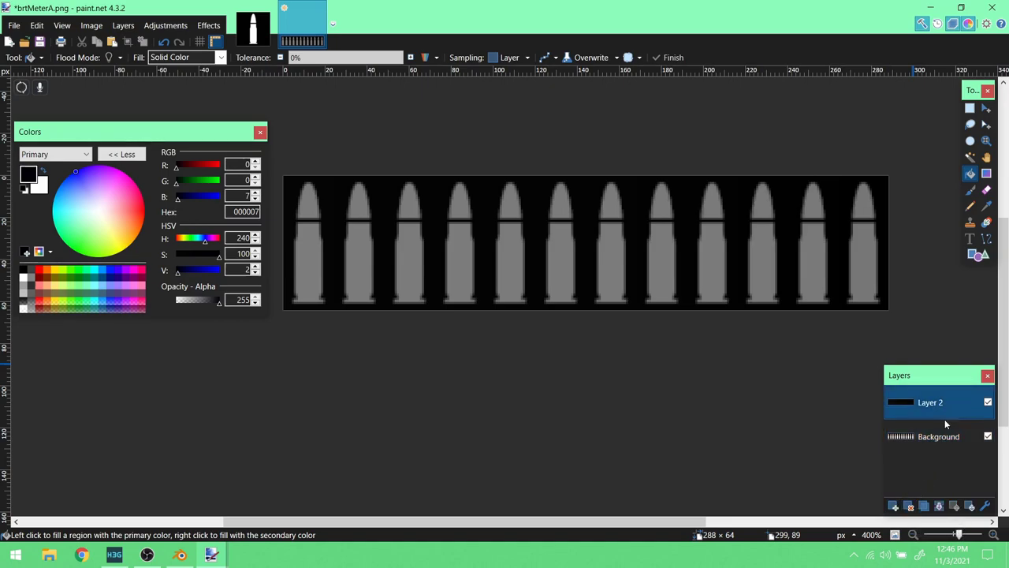
left_click(934, 448)
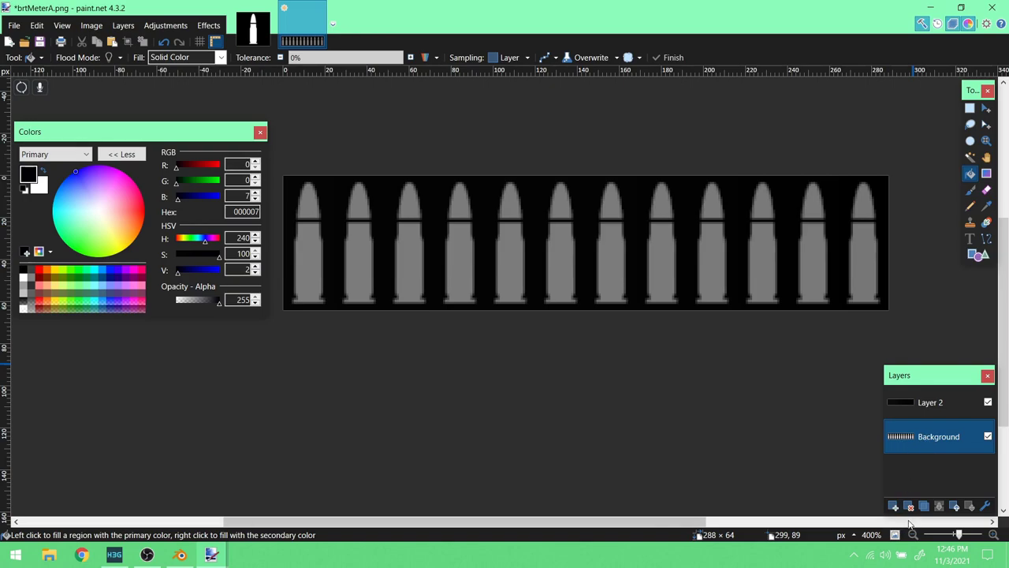
left_click(909, 507)
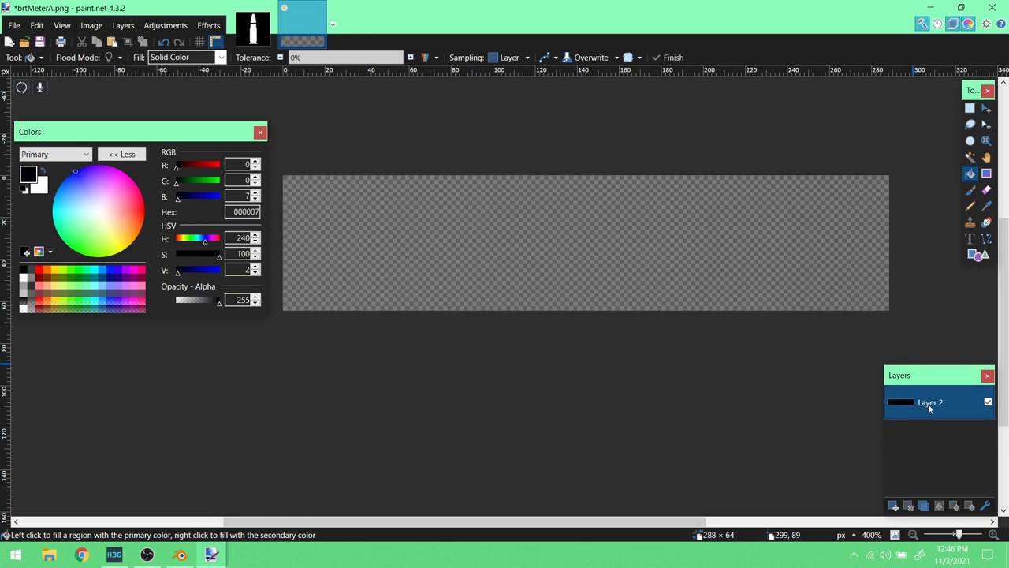
- Set Layer 2's opacity to 255 in its layer properties
left_click(985, 506)
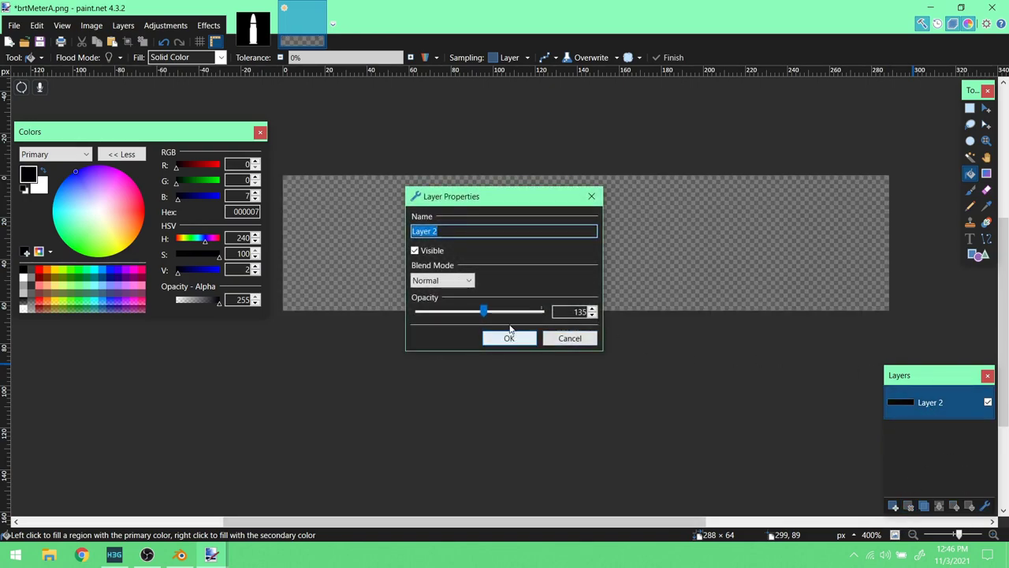
left_click(542, 312)
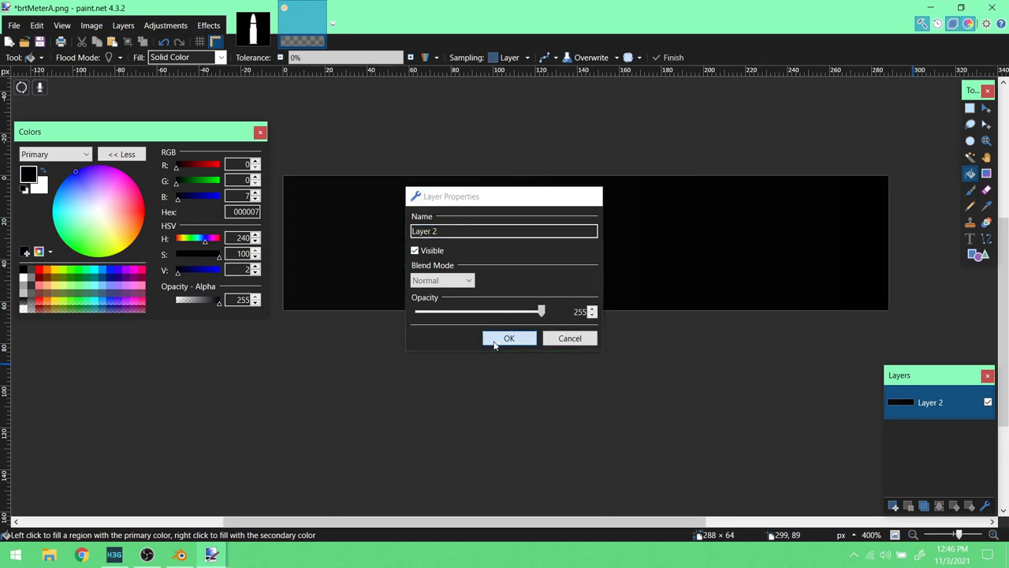
left_click(509, 339)
- Sample the dark bands across the stepped layer with the Color Picker to check their colour values
left_click(986, 206)
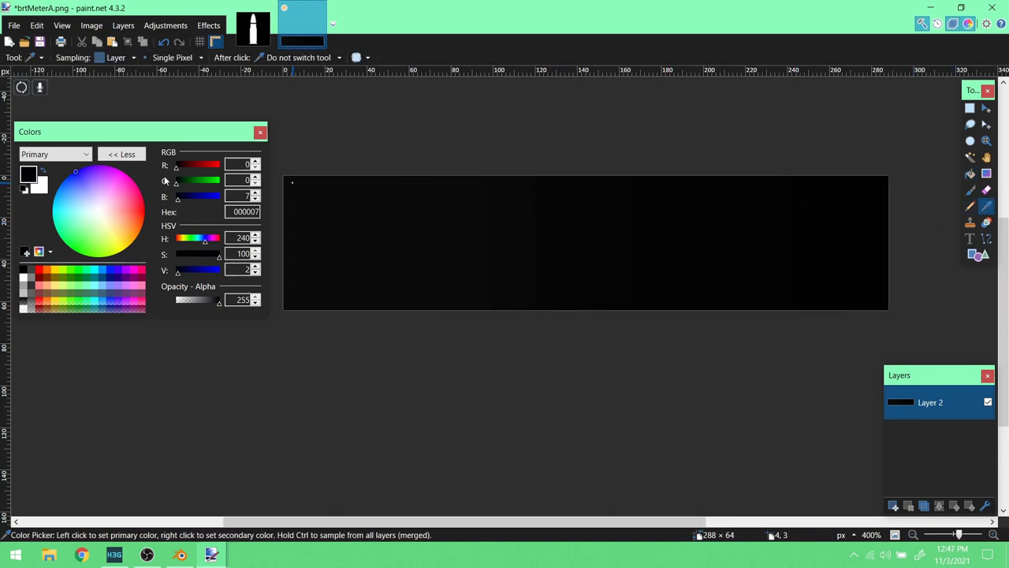
left_click(870, 231)
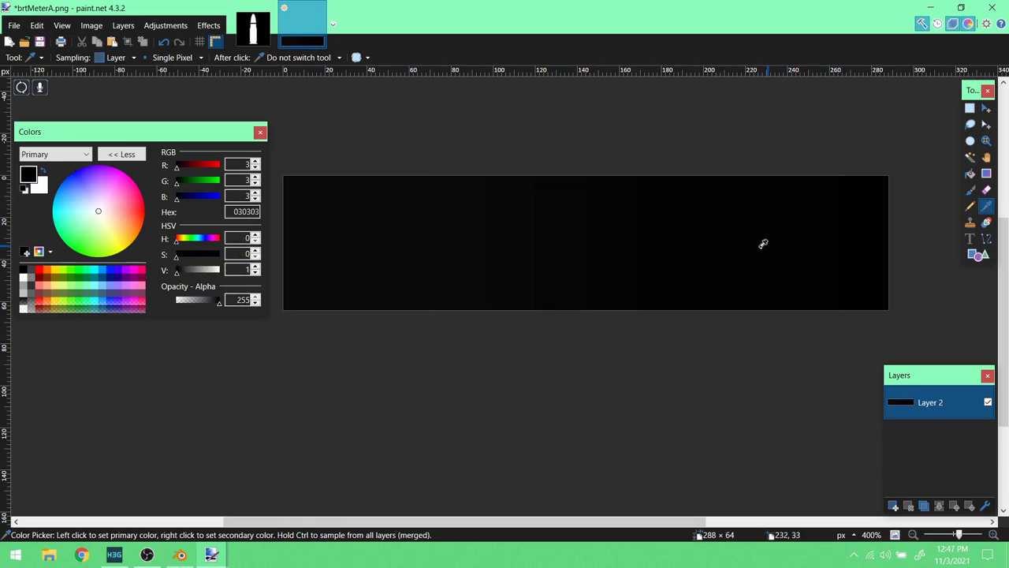
left_click_drag(473, 243, 319, 244)
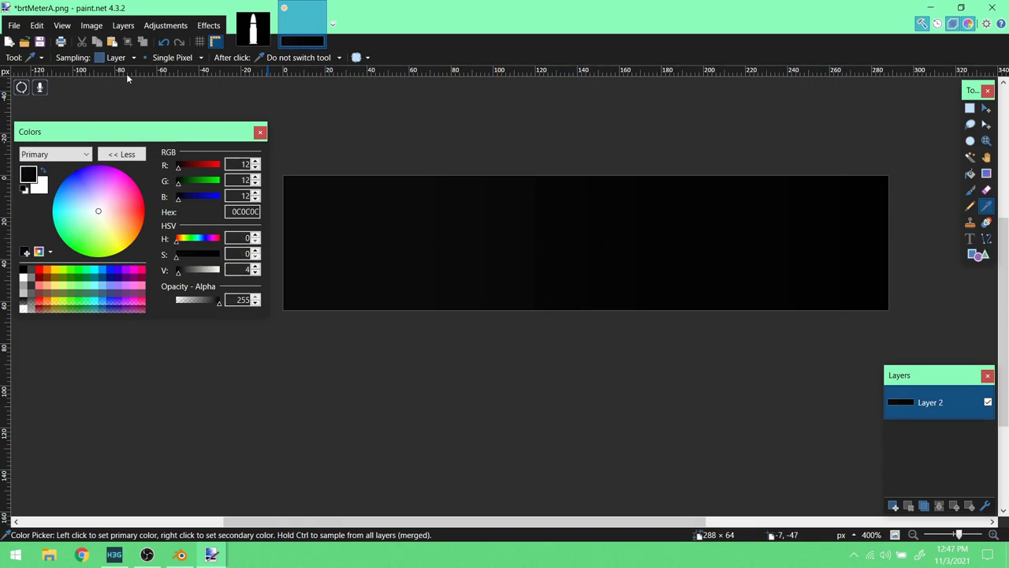
- Save the image to the desktop as a separate 32-bit PNG named brtMeterB.png
left_click(13, 25)
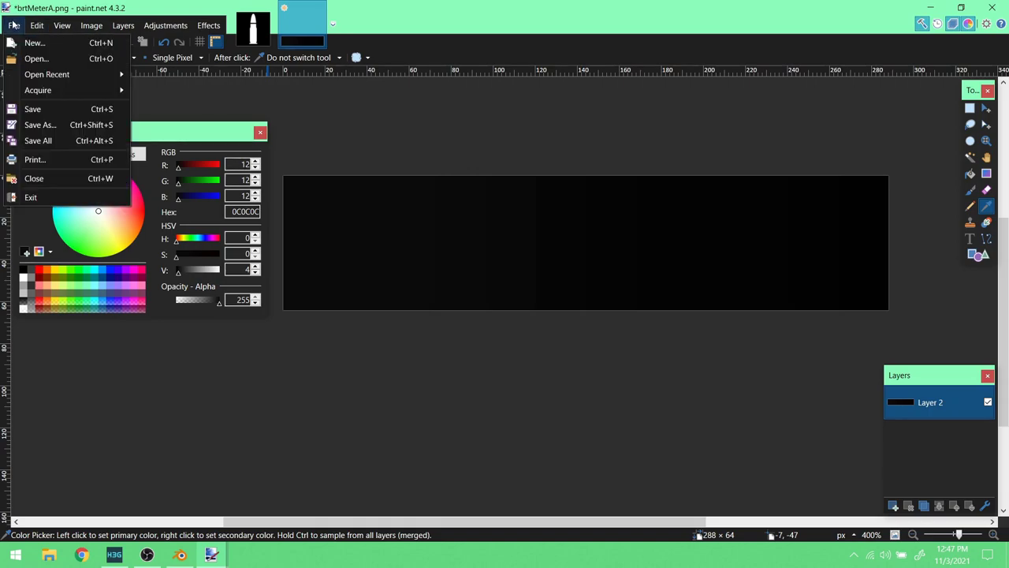
left_click(70, 128)
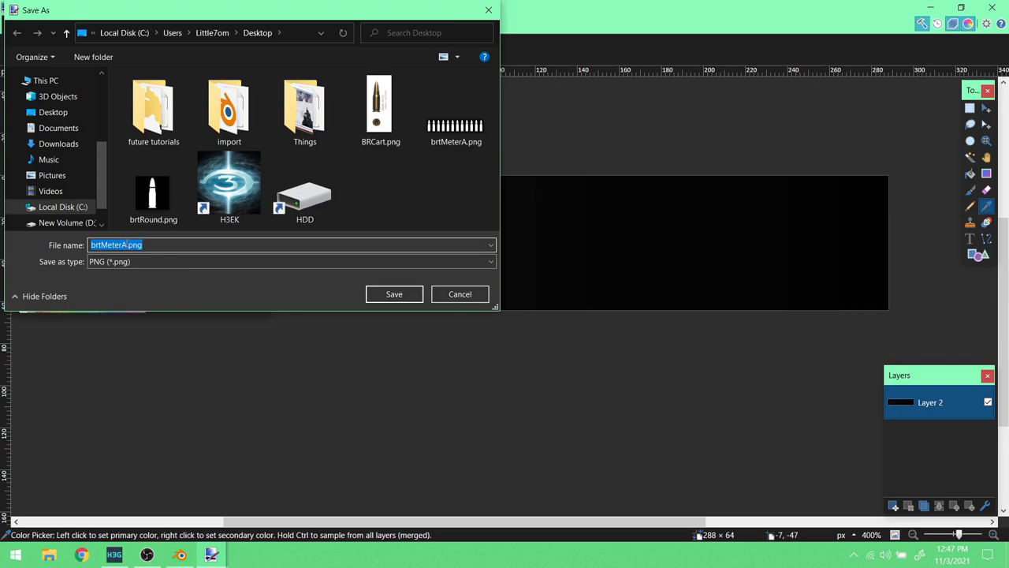
left_click_drag(126, 246, 119, 245)
key("BackSpace")
type("B")
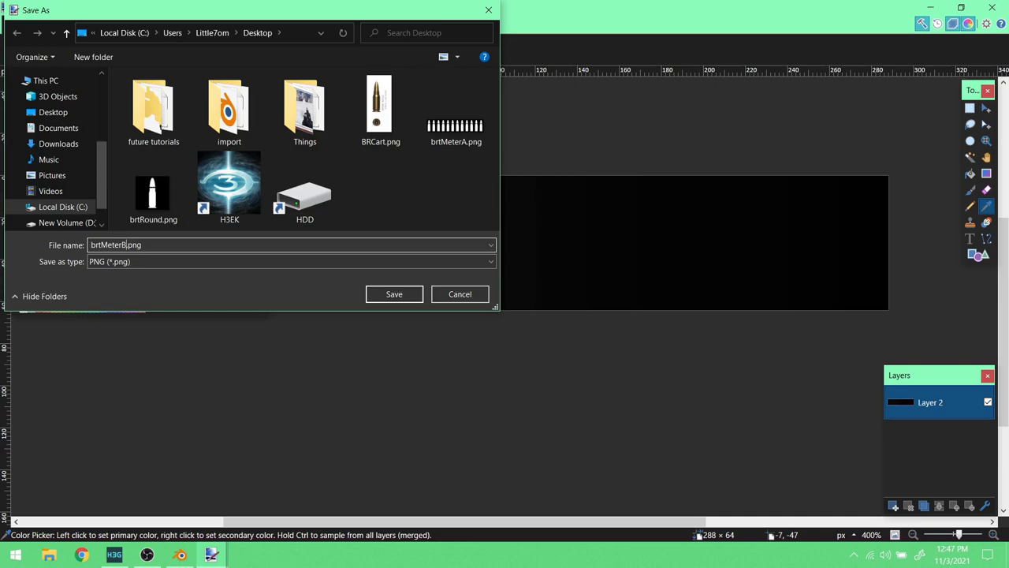
left_click(393, 297)
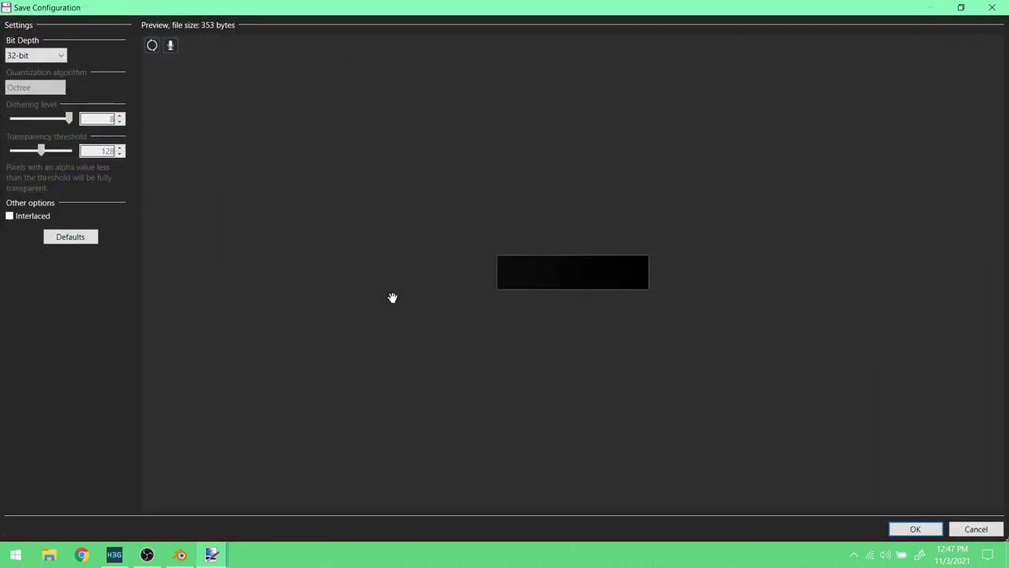
left_click(915, 528)
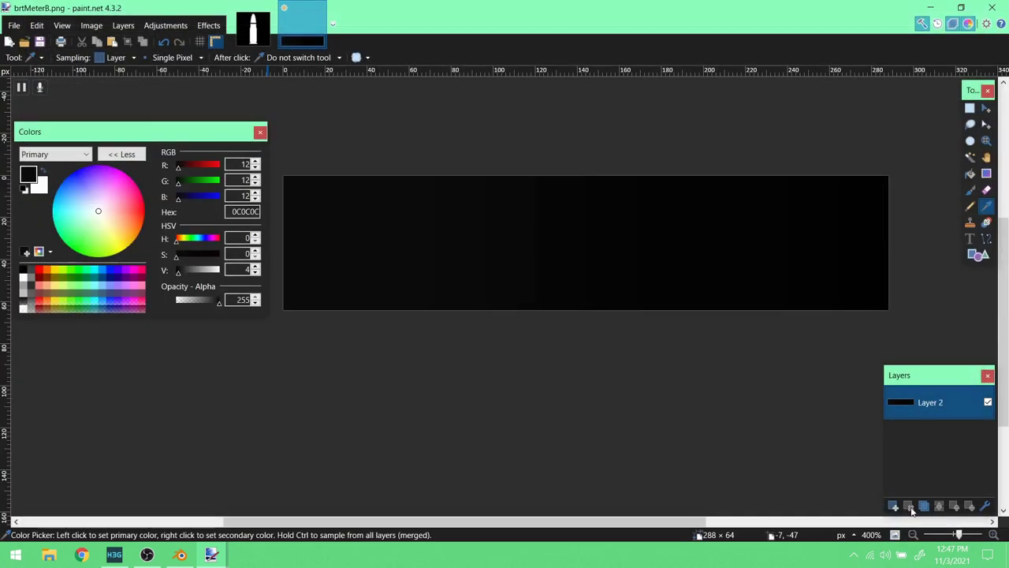
- Minimise paint.net and place brtMeterB.png directly below brtMeterA.png on the desktop, then briefly view ballistic_meters.tif for reference
left_click(930, 8)
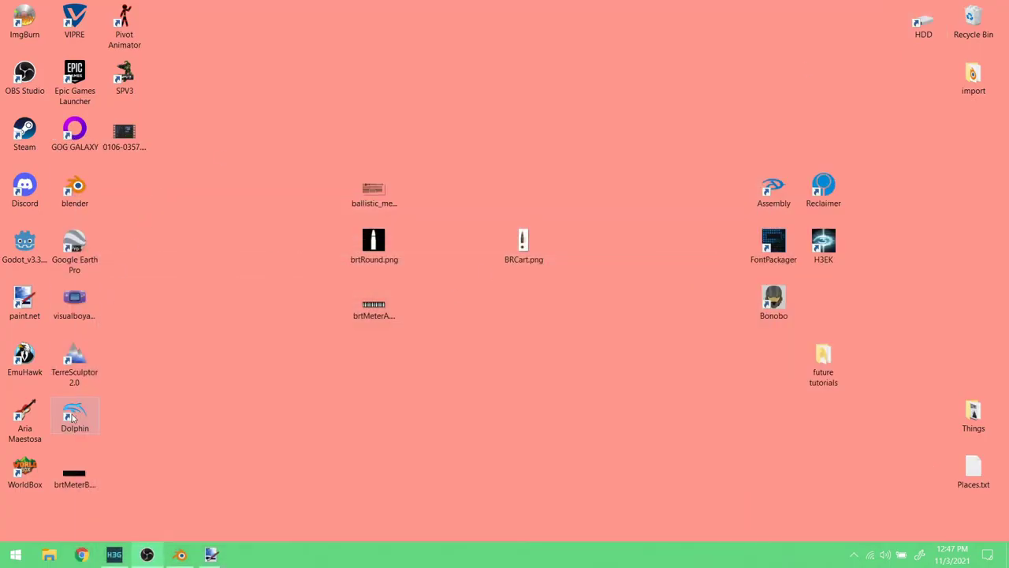
left_click_drag(377, 352, 376, 355)
left_click_drag(326, 297, 447, 364)
left_click(358, 288)
double_click(374, 189)
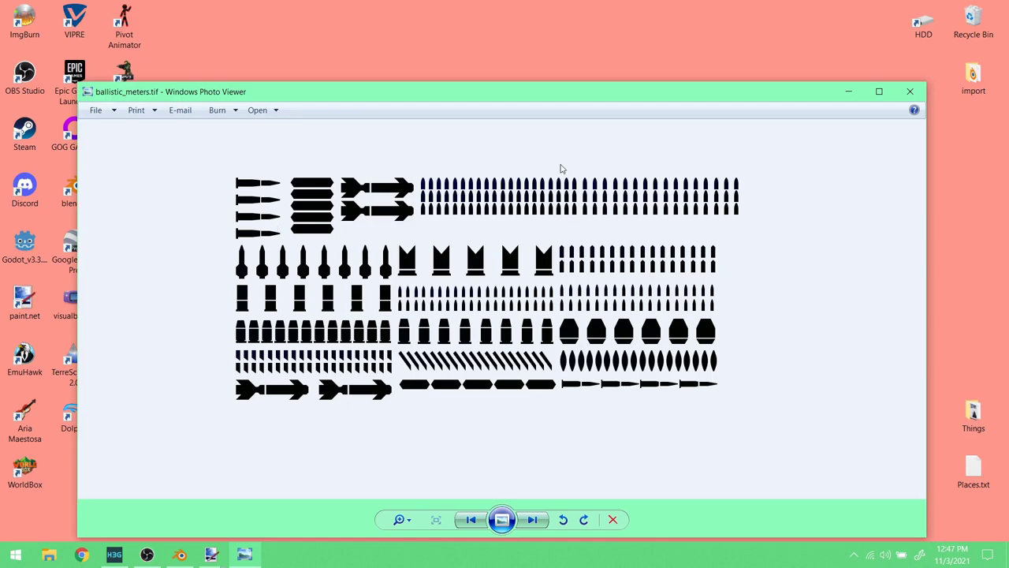
left_click(910, 92)
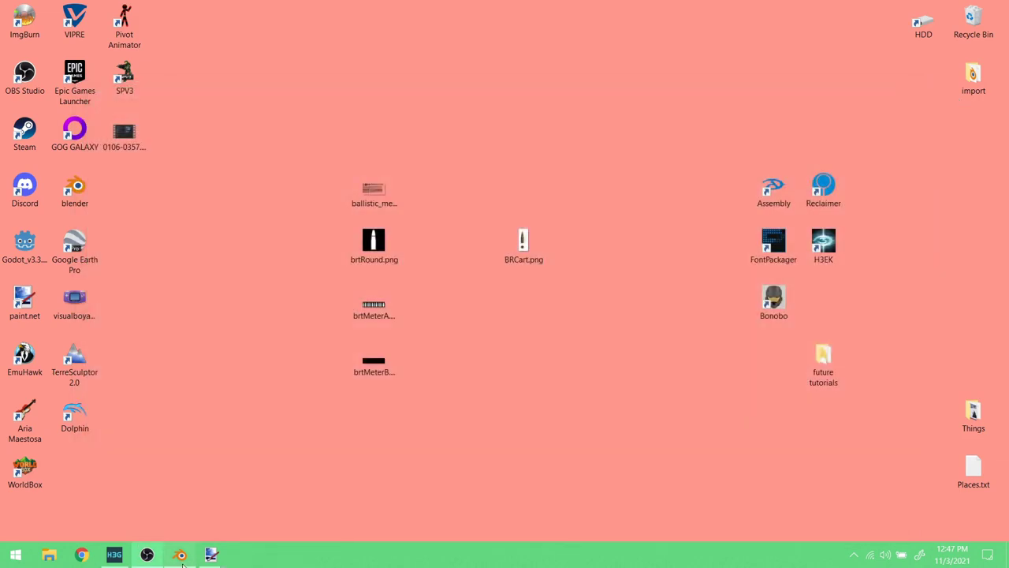
- Switch to Blender, leave the render result and open Save As with the Desktop folder as the destination
left_click(189, 557)
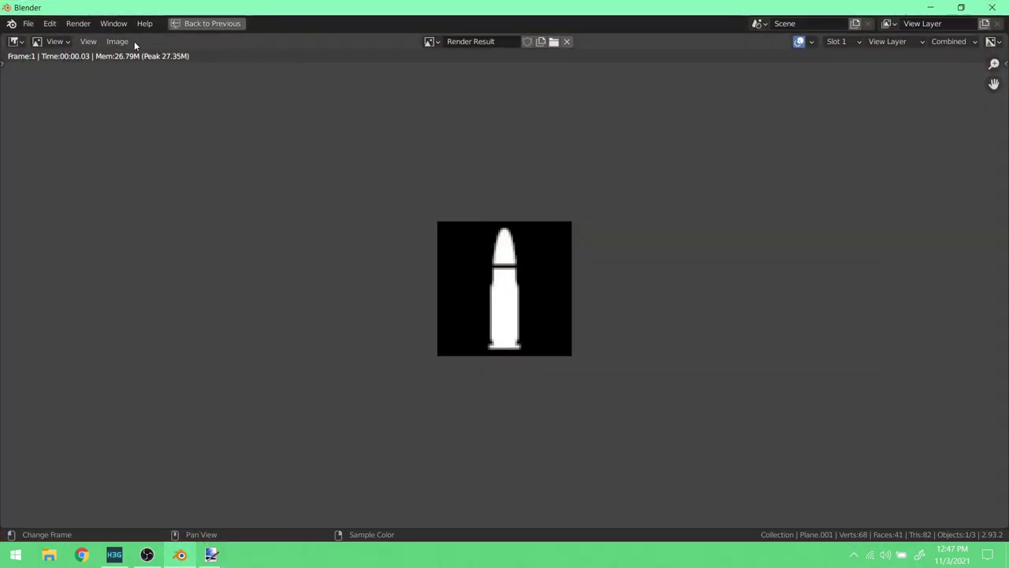
left_click(221, 26)
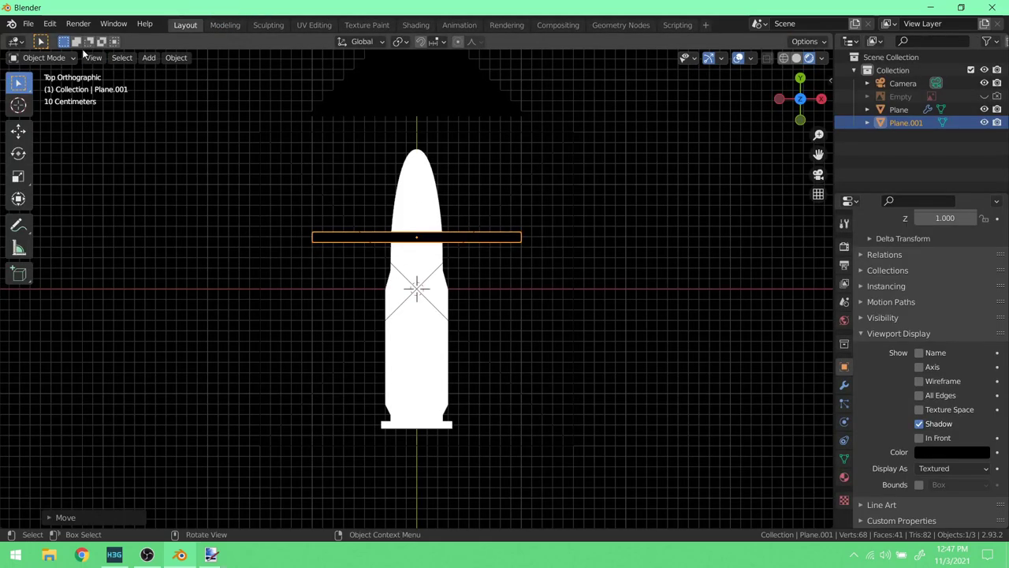
left_click(27, 23)
left_click(69, 122)
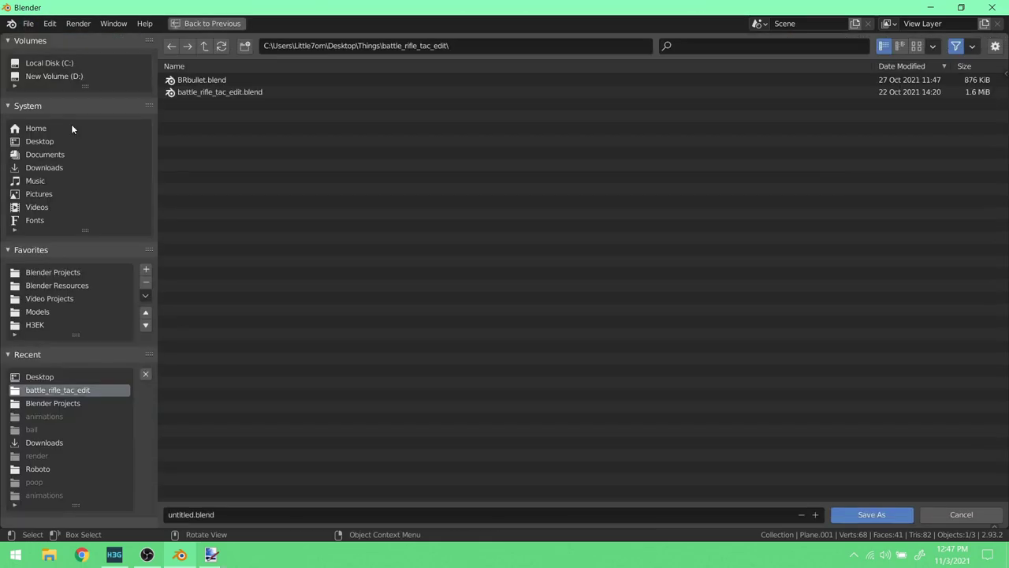
left_click(192, 515)
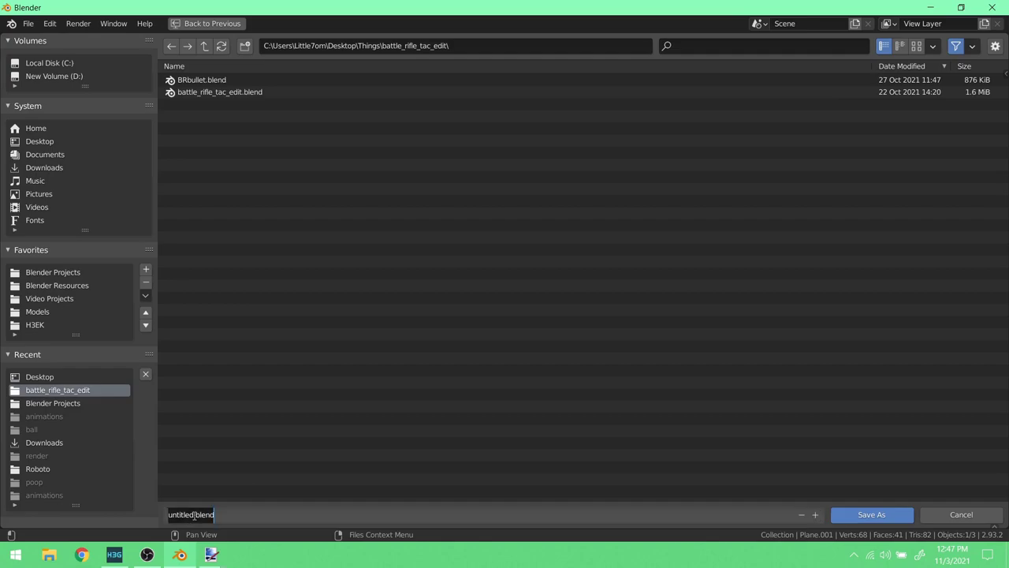
left_click(356, 195)
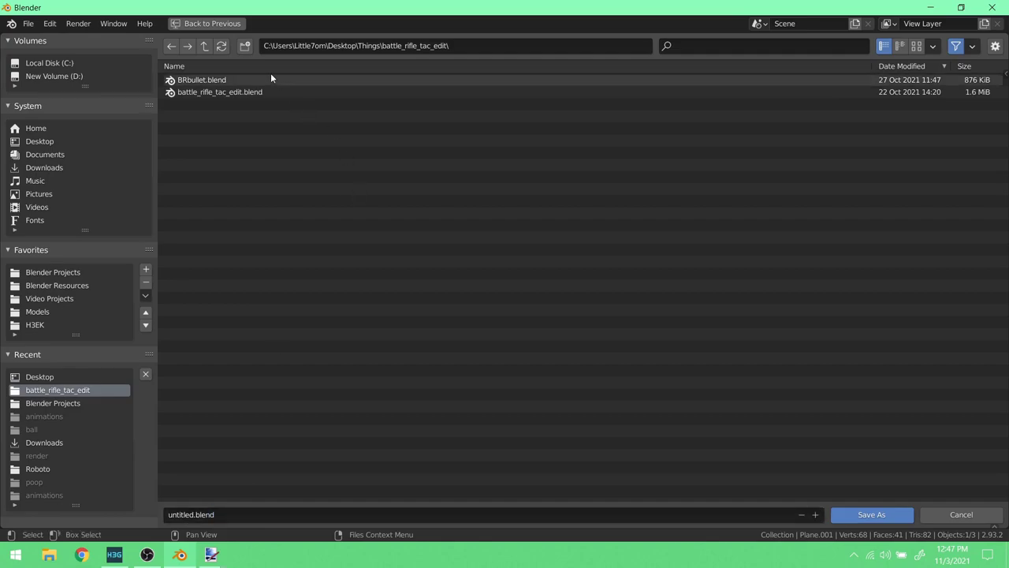
left_click(204, 46)
left_click(203, 47)
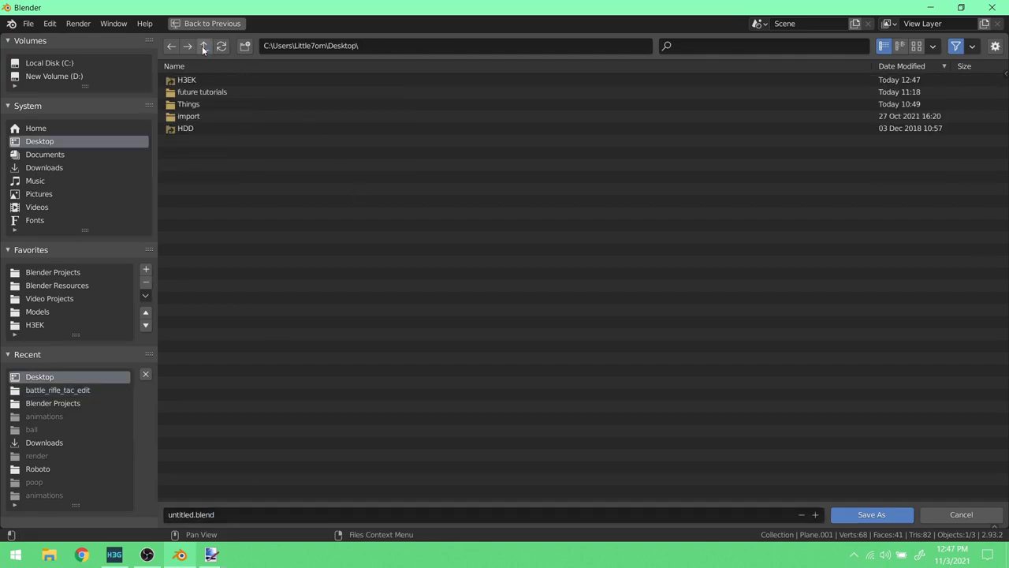
- Name the Blender file brtRound.blend and save it to the desktop
left_click(192, 516)
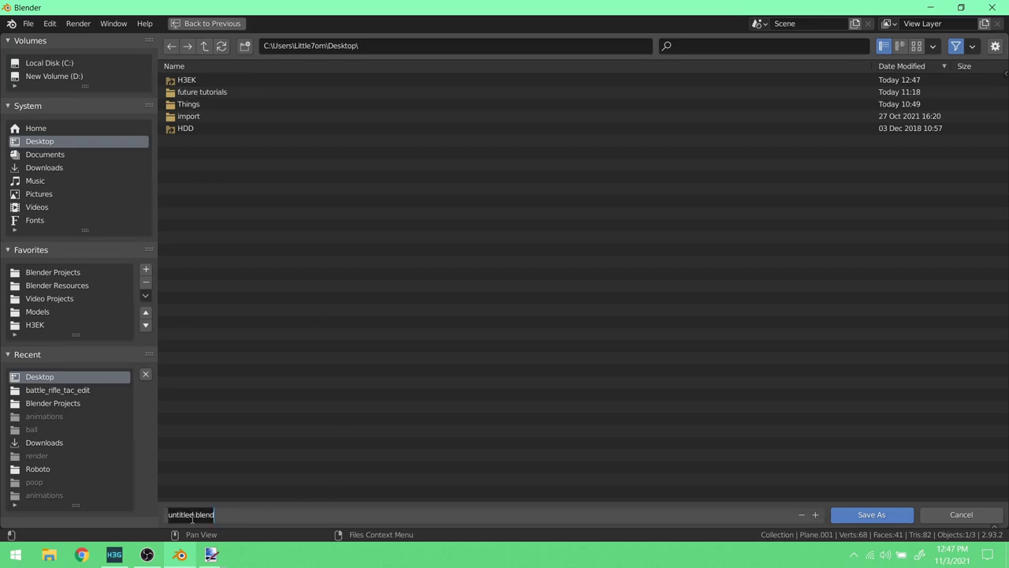
left_click_drag(191, 518, 120, 524)
type("brt")
type("_")
type("Round")
key("Return")
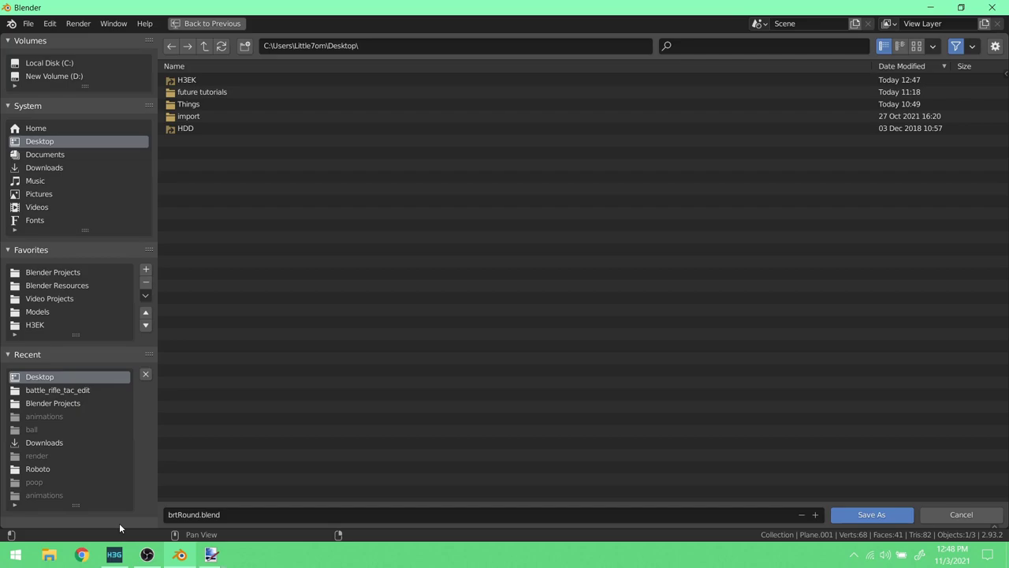
left_click(859, 516)
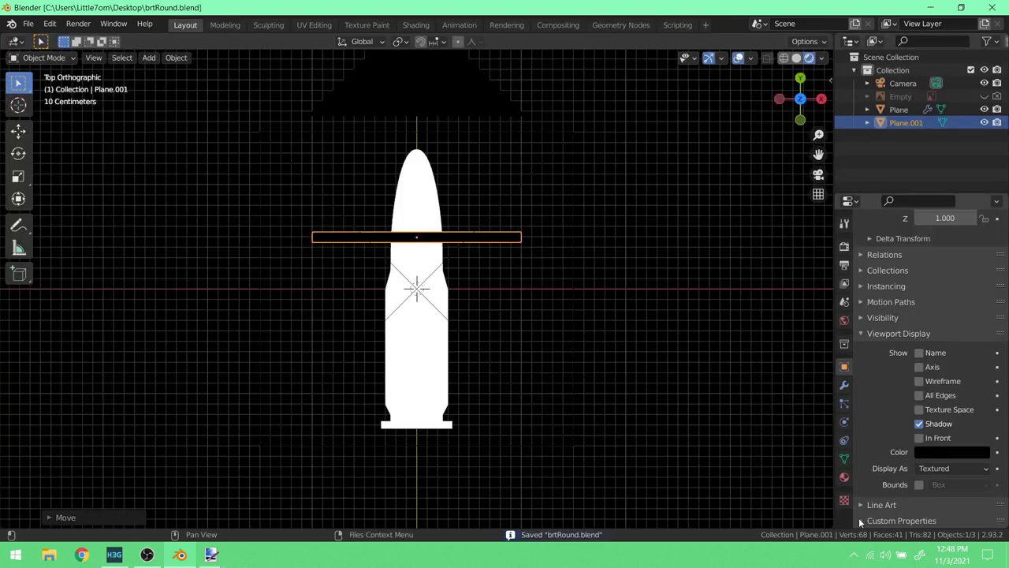
- Create a new General file and enable Use Nodes in the Compositing workspace
left_click(28, 25)
mouse_move(37, 40)
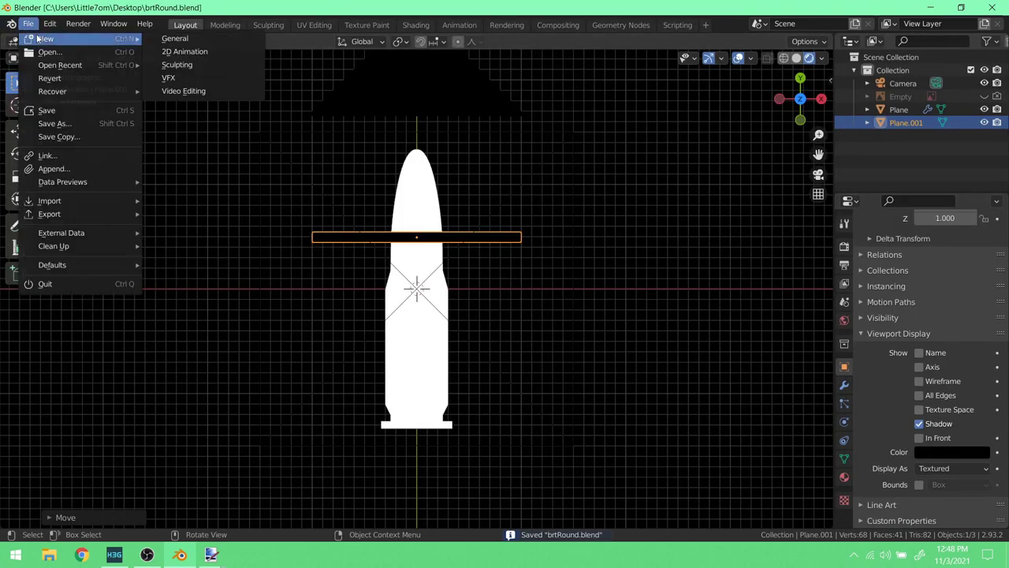
left_click(174, 38)
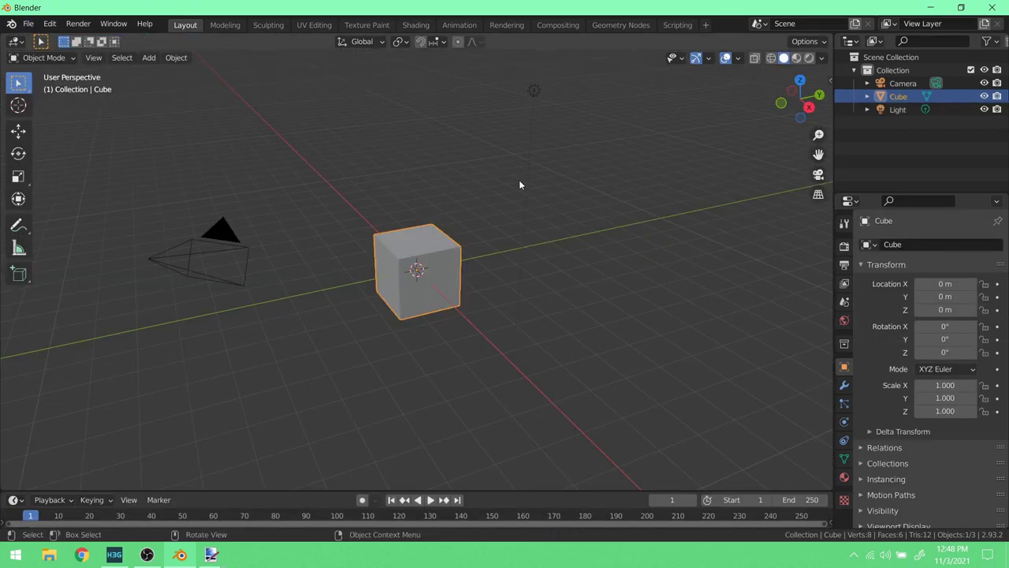
left_click(557, 25)
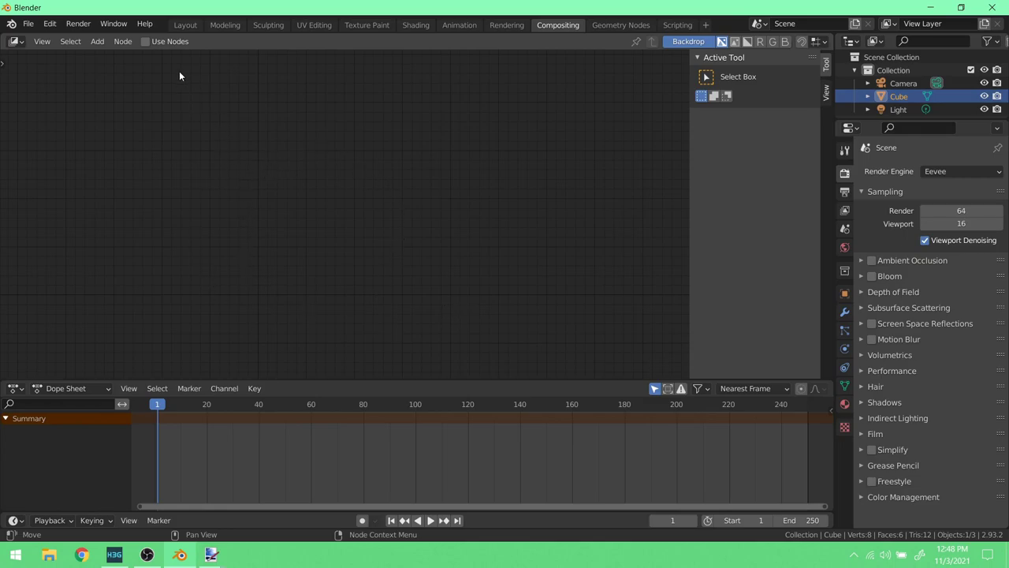
left_click(146, 41)
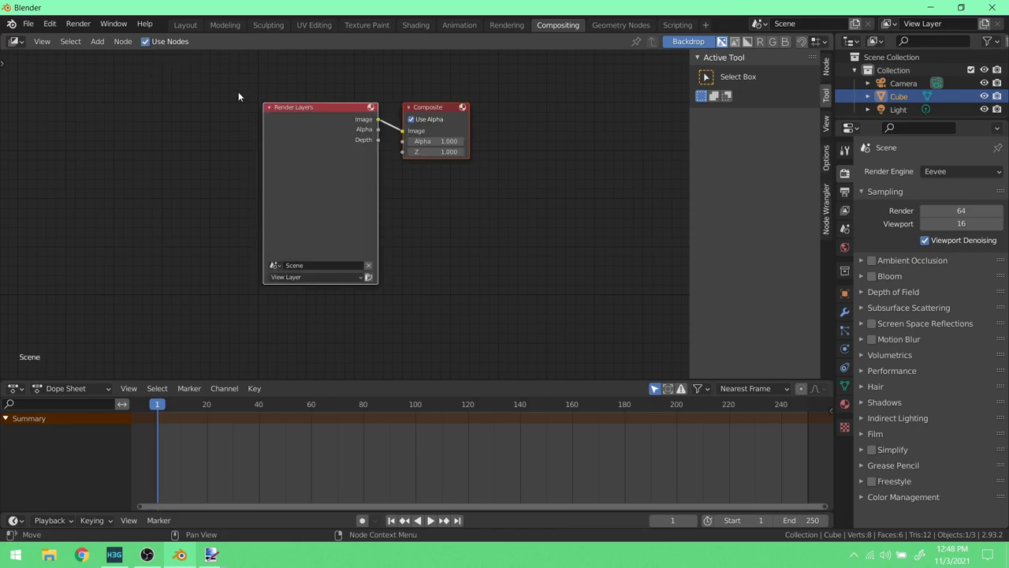
- Delete the Render Layers node and move the Composite node further right
left_click(337, 112)
key("x")
left_click_drag(426, 106, 484, 107)
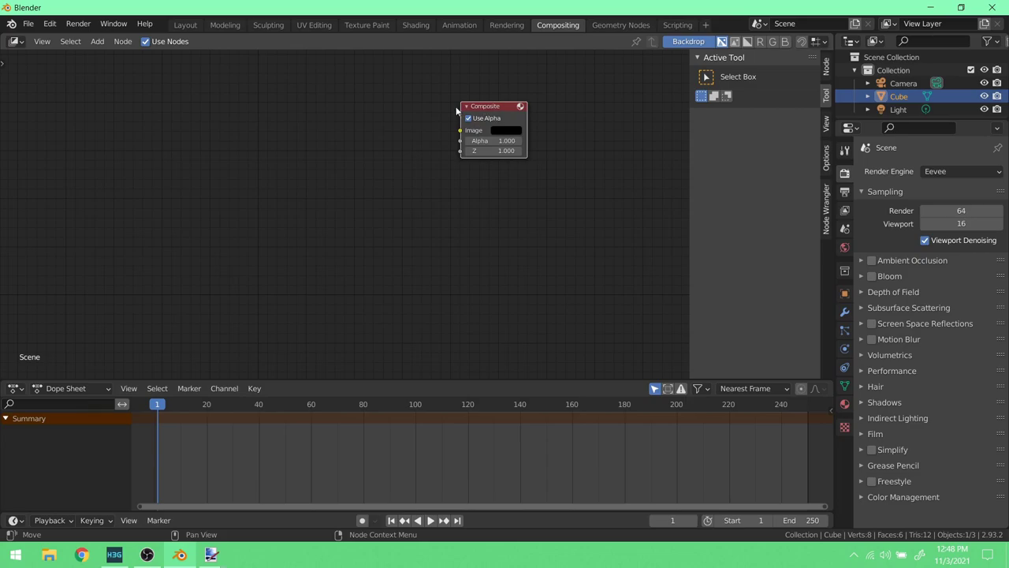
- Add a Viewer node directly below the Composite node and expand the compositor over the Dope Sheet and Timeline areas
left_click(96, 44)
mouse_move(145, 96)
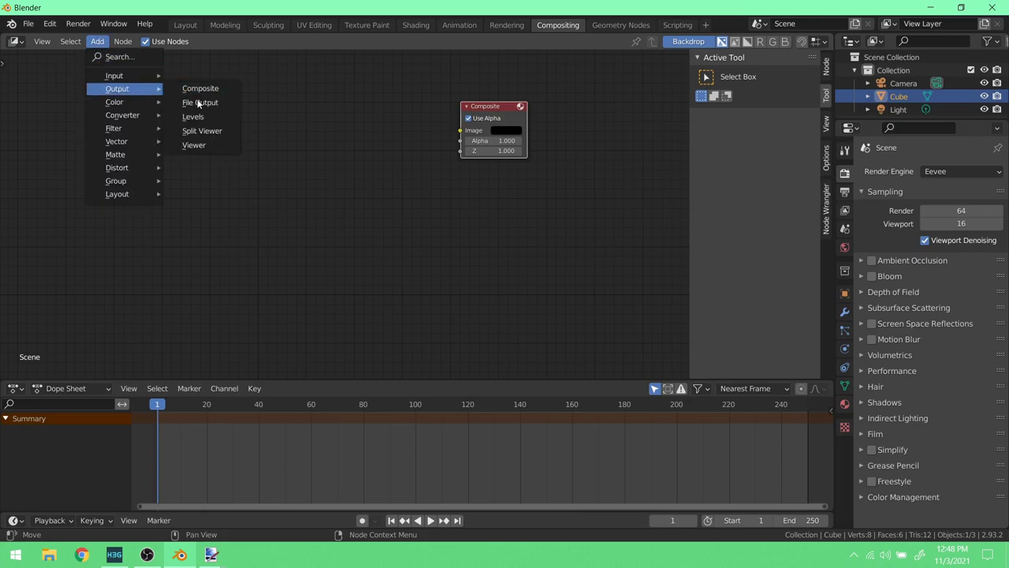
left_click(195, 145)
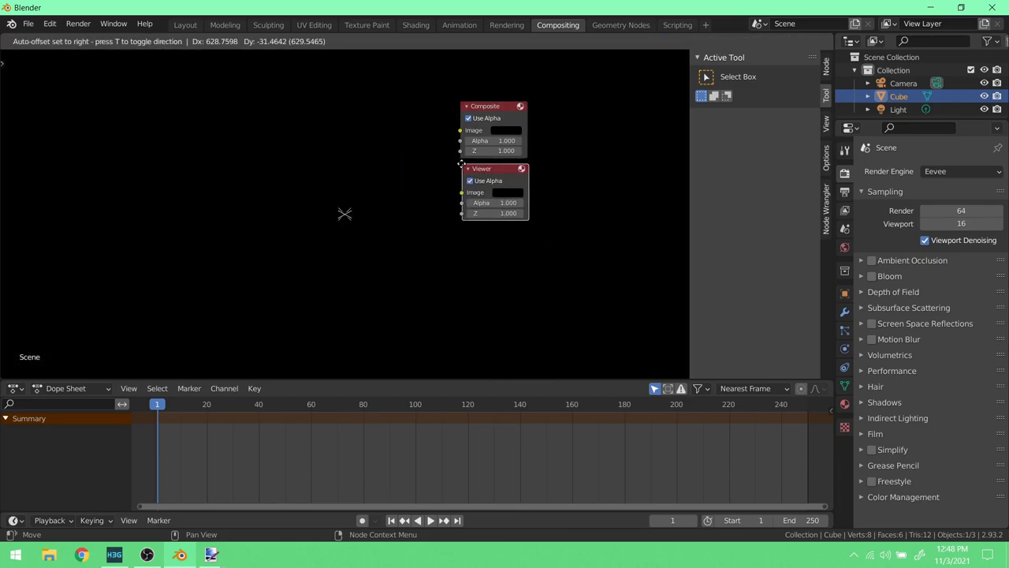
left_click(462, 164)
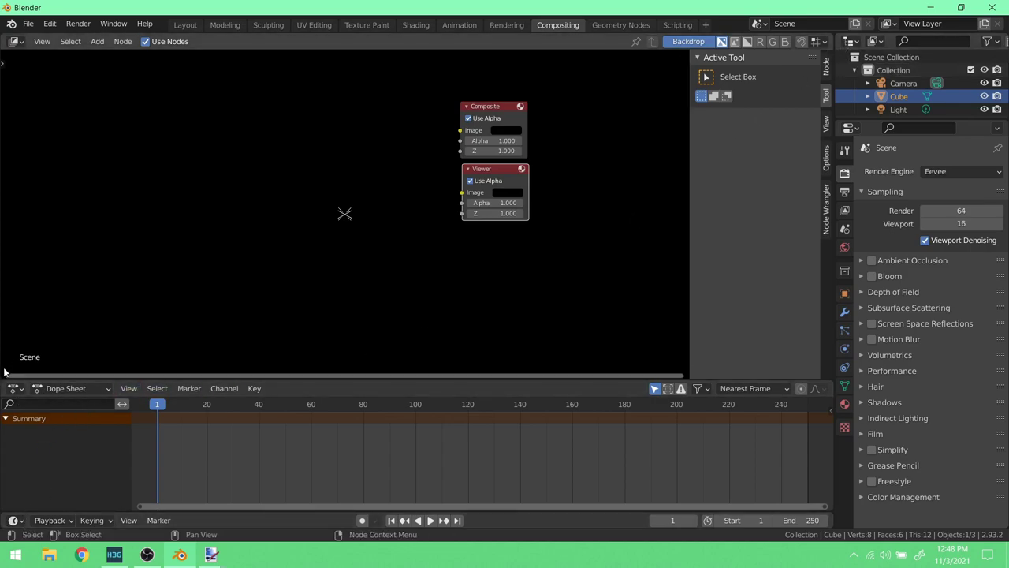
left_click_drag(7, 372, 6, 522)
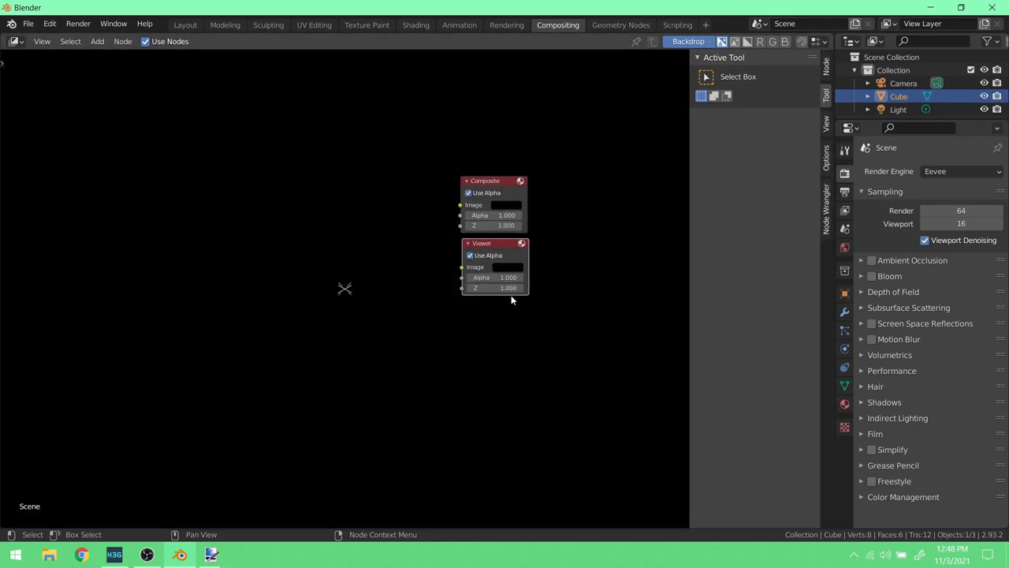
- Shrink the Blender window to expose the desktop images and bring brtMeterA.png into the compositor as an image node left of Composite
left_click(931, 9)
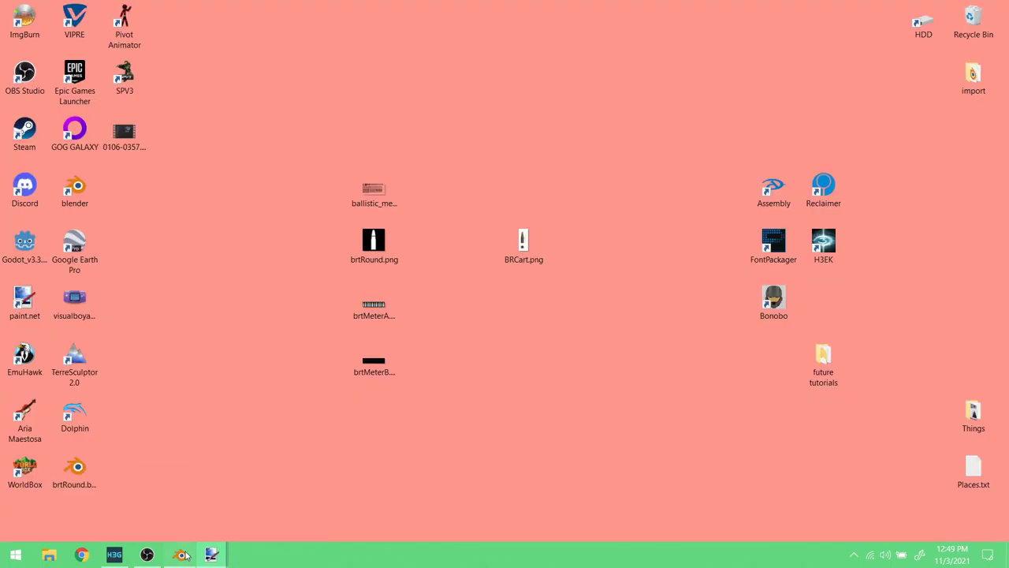
left_click(181, 555)
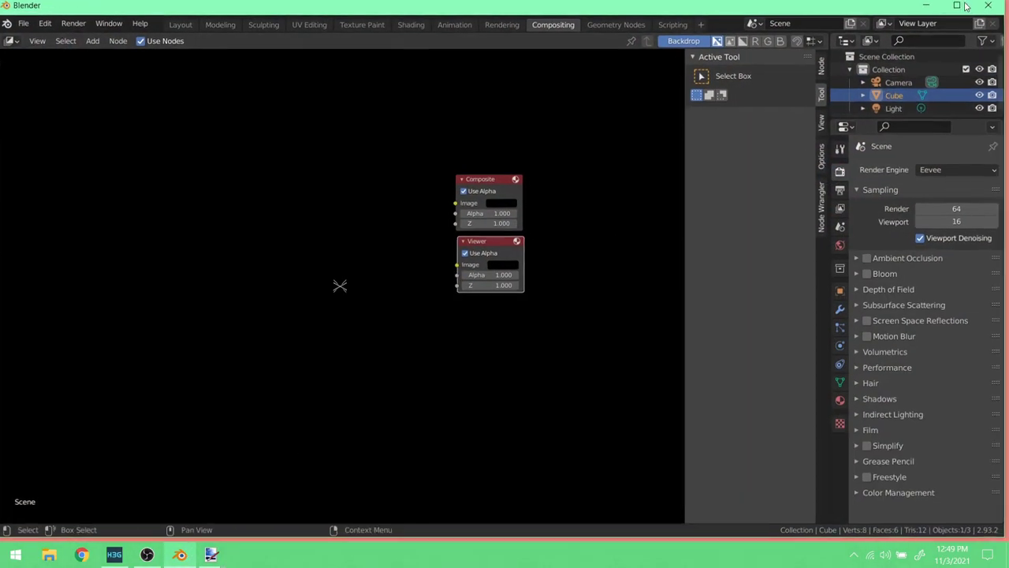
left_click(965, 5)
left_click_drag(10, 131, 414, 141)
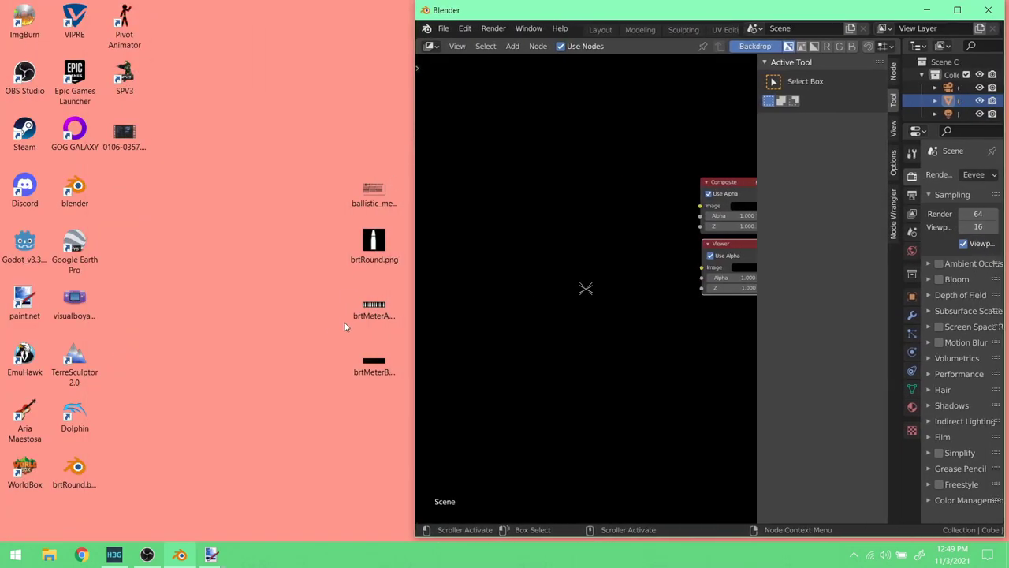
left_click(326, 297)
left_click_drag(374, 308, 540, 190)
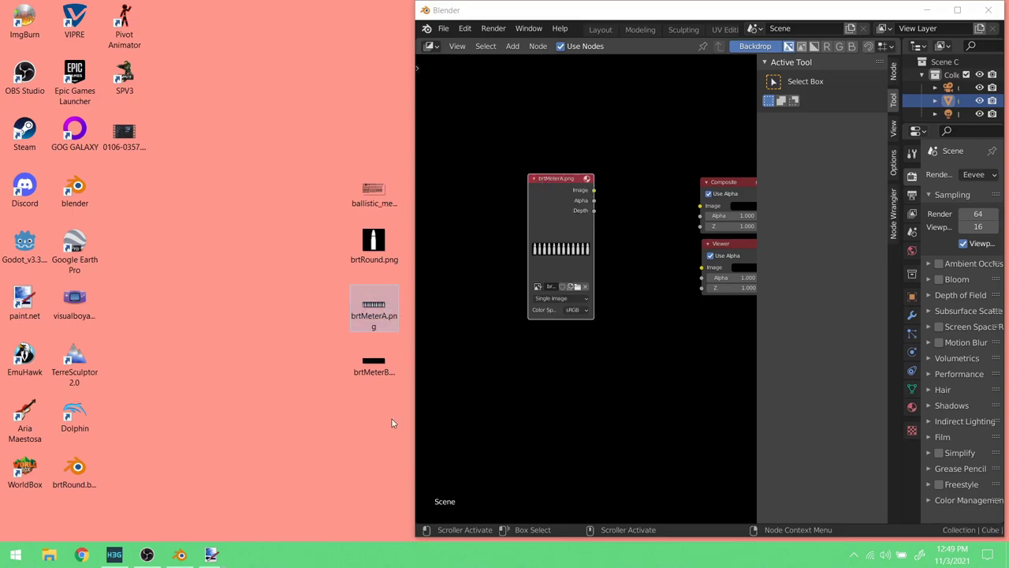
- Bring brtMeterB.png from the desktop into the compositor as an image node below brtMeterA.png and maximize the Blender window
left_click_drag(377, 372, 562, 360)
left_click_drag(587, 12, 349, 38)
left_click(720, 37)
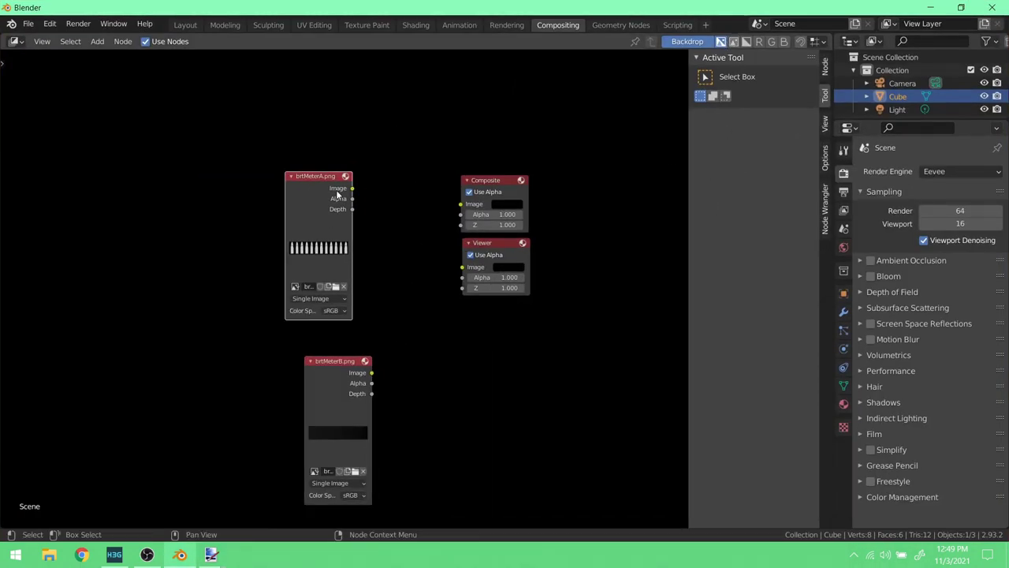
left_click(826, 124)
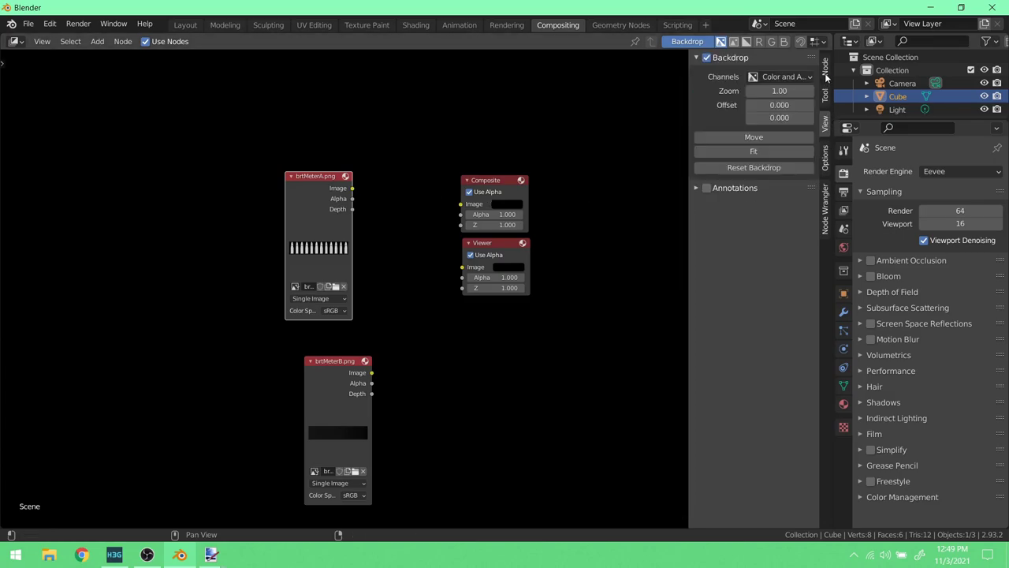
left_click(826, 67)
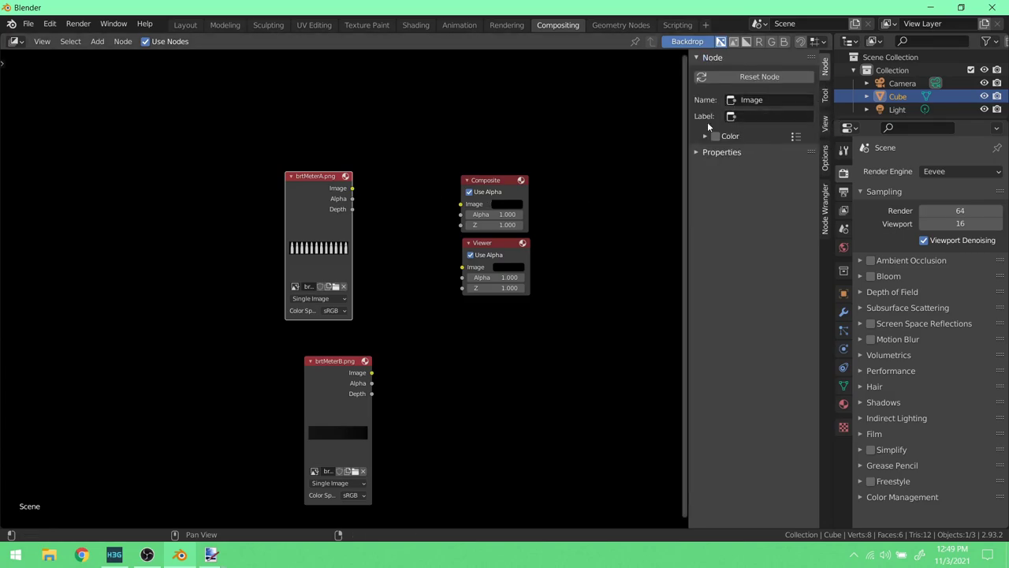
left_click(826, 97)
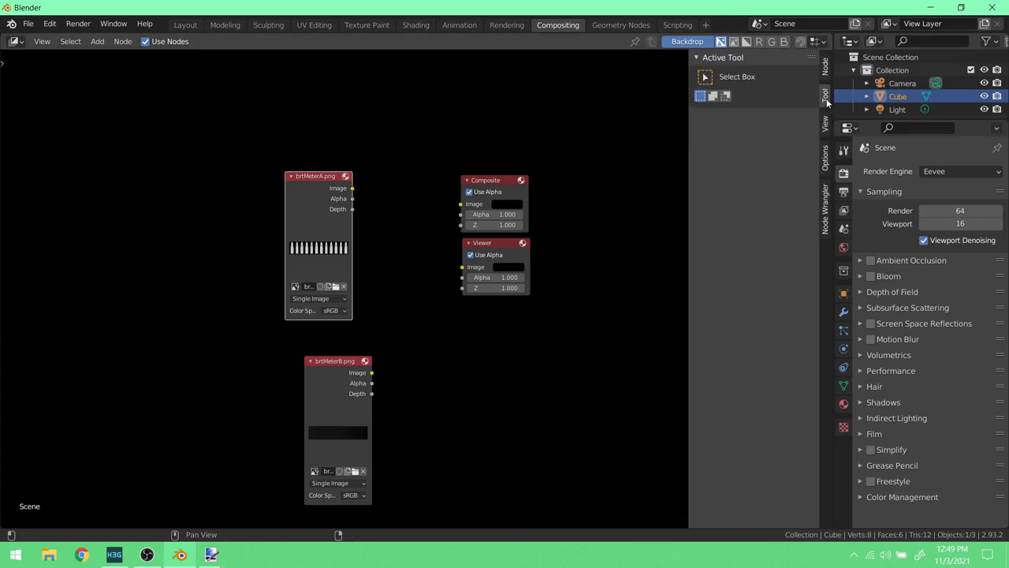
- Show the output properties and split off a lower area from the compositor as an Image Editor displaying brtMeterA.png
left_click(842, 196)
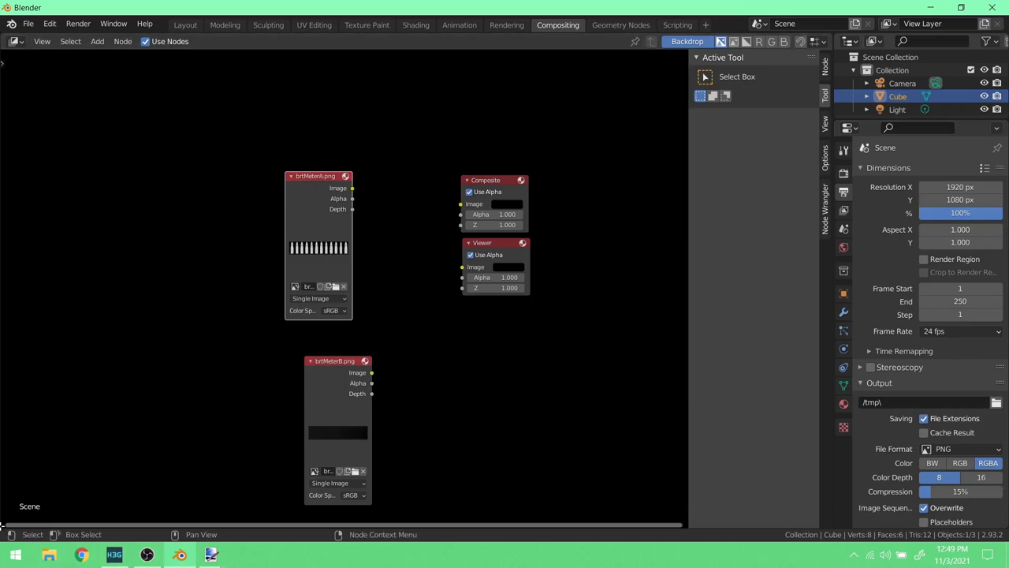
left_click_drag(4, 527, 27, 345)
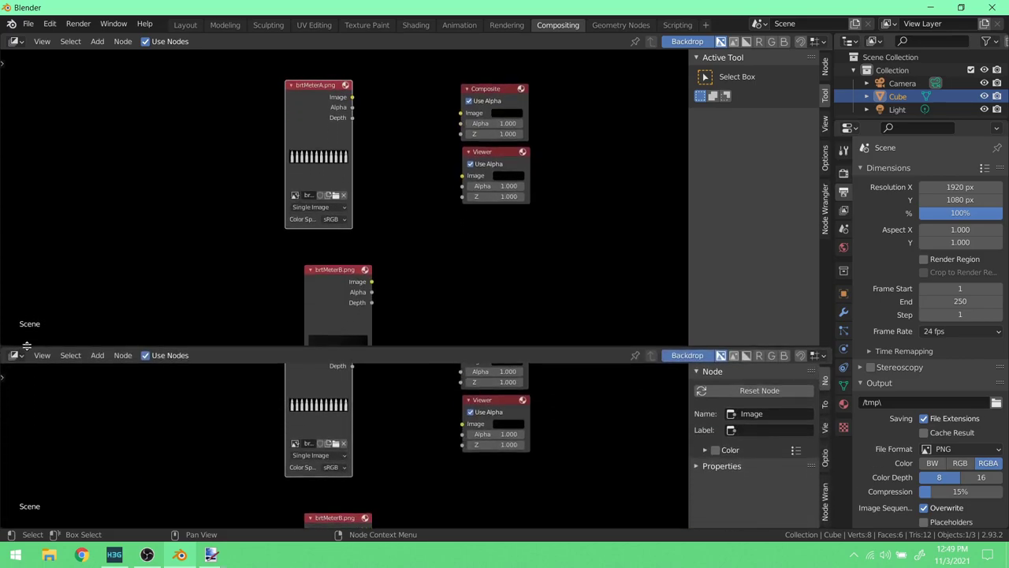
left_click(17, 356)
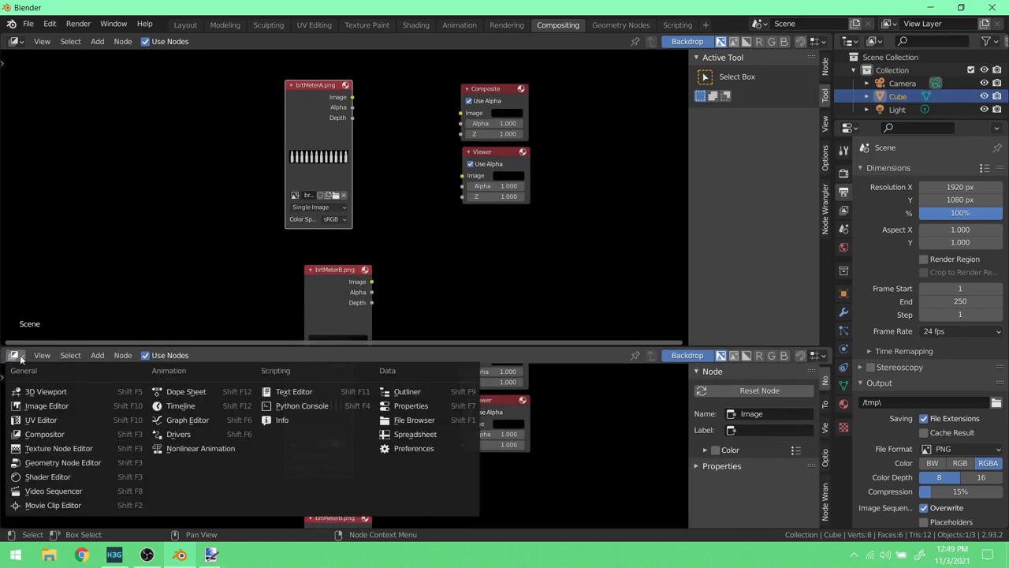
left_click(63, 405)
left_click(362, 356)
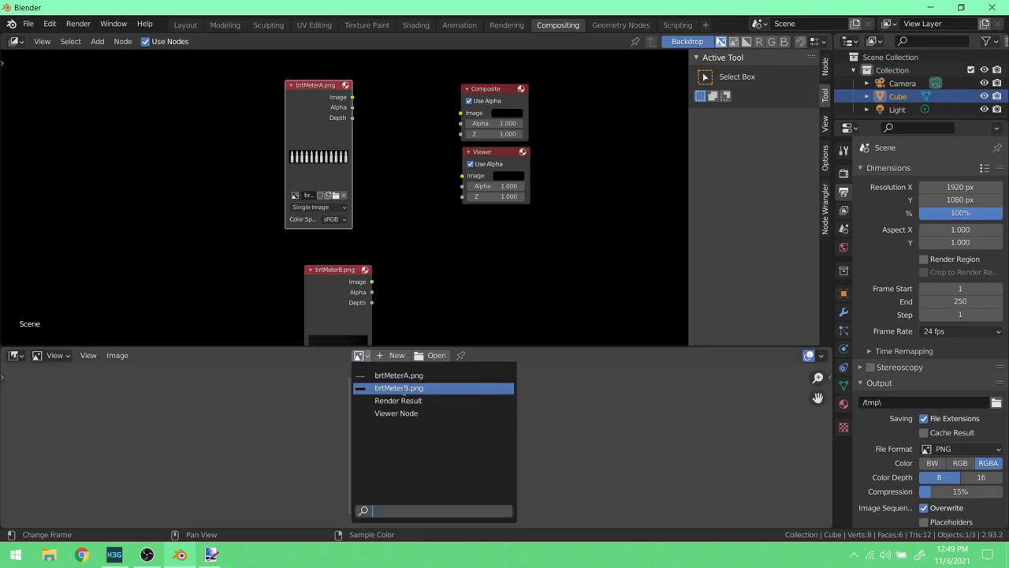
left_click(399, 375)
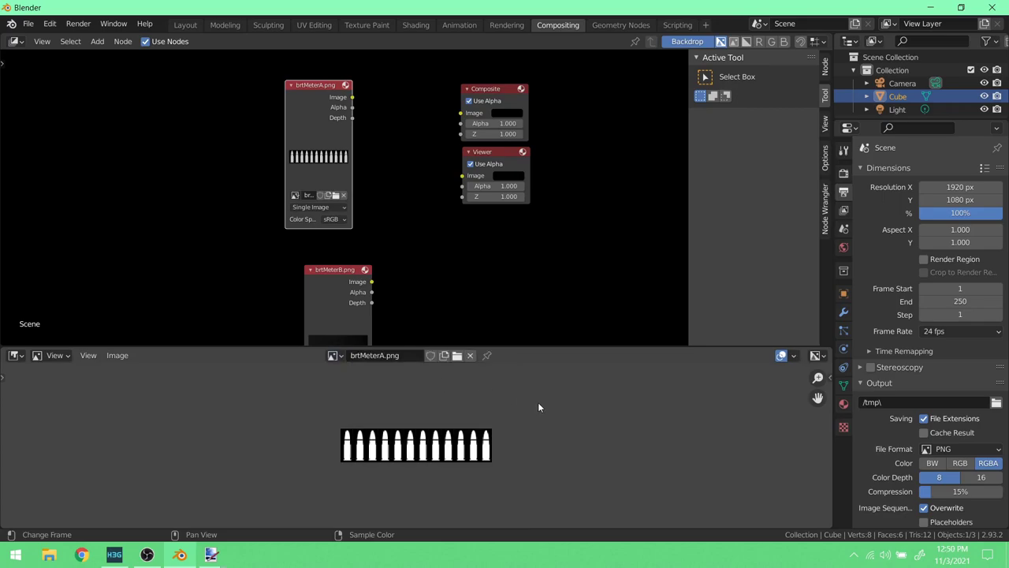
- Show brtMeterA.png's image details in the Image Editor and set the output resolution to 288 by 64 px
left_click(828, 378)
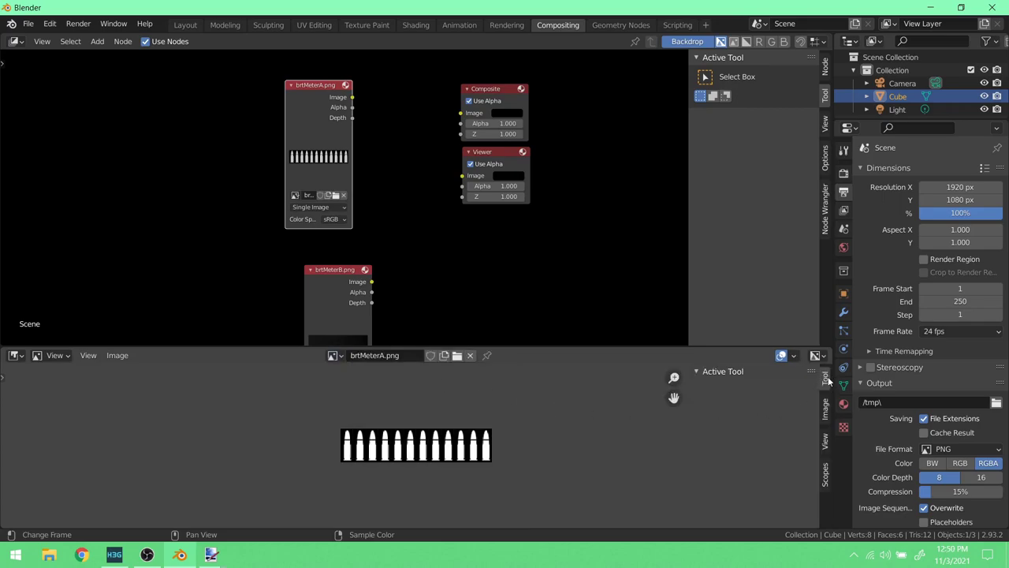
left_click(825, 409)
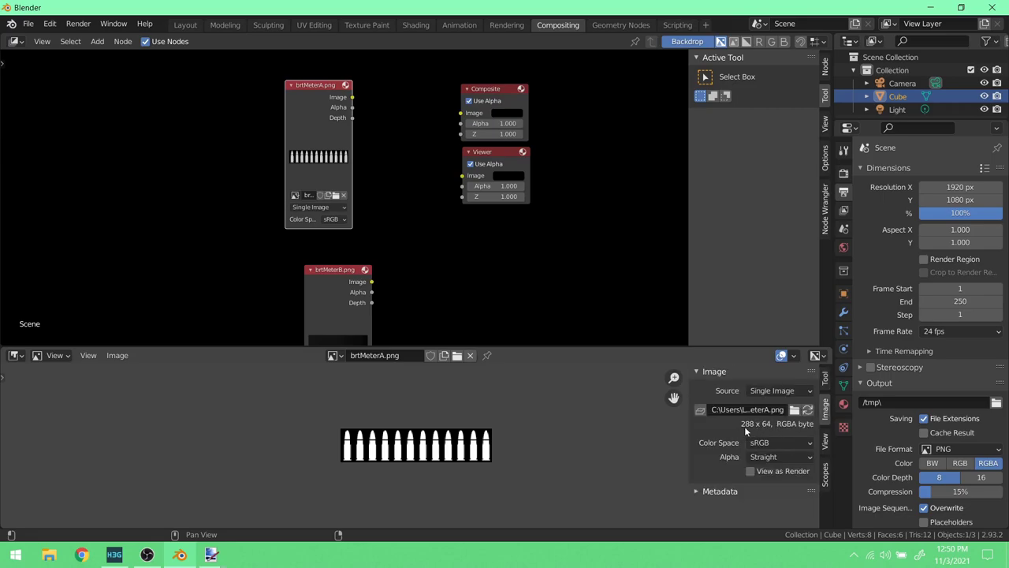
double_click(948, 187)
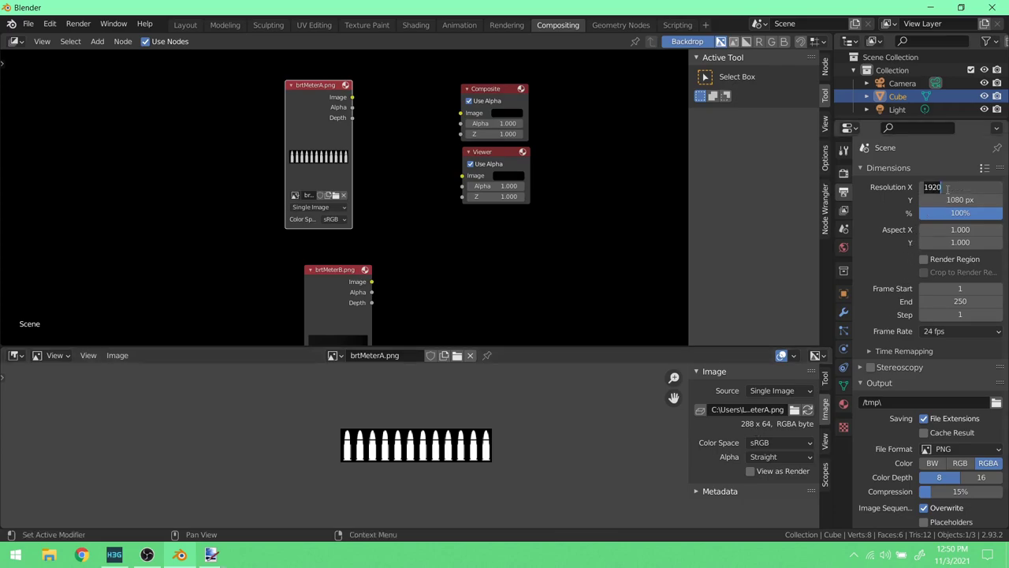
type("288")
key("Return")
double_click(940, 199)
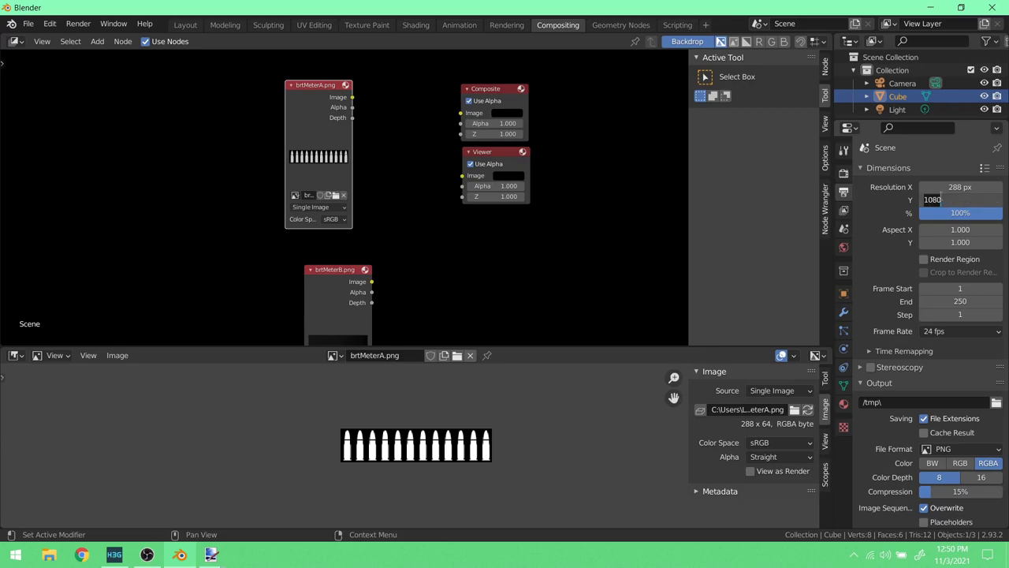
type("64")
key("Return")
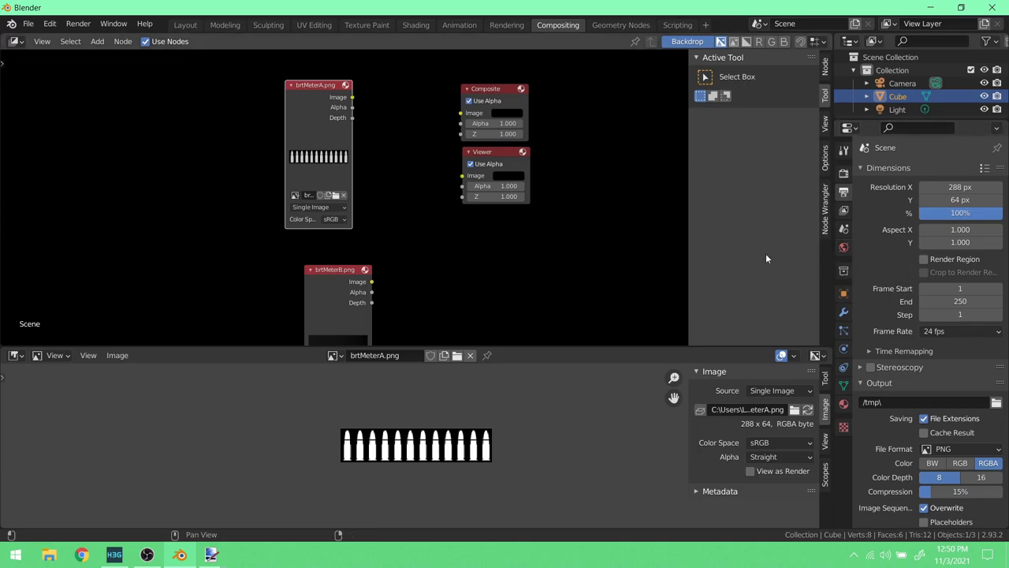
- Stack the brtMeterA.png and brtMeterB.png nodes above each other, further away from the Composite and Viewer nodes
middle_click_drag(411, 232, 473, 232)
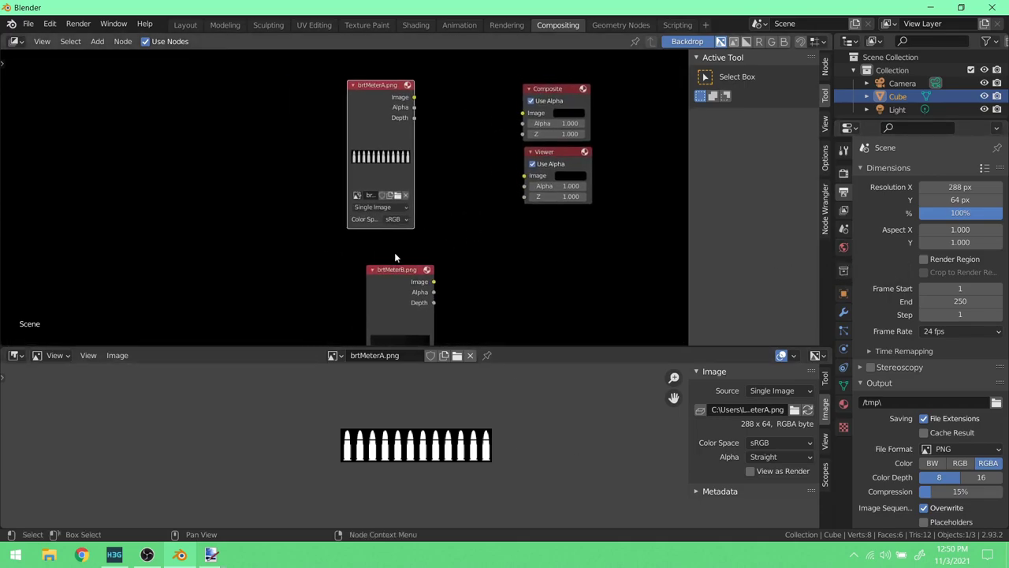
left_click_drag(395, 272, 349, 247)
left_click_drag(390, 94, 274, 80)
left_click_drag(369, 258, 260, 232)
scroll(390, 224, "down", 1)
scroll(389, 222, "down", 1)
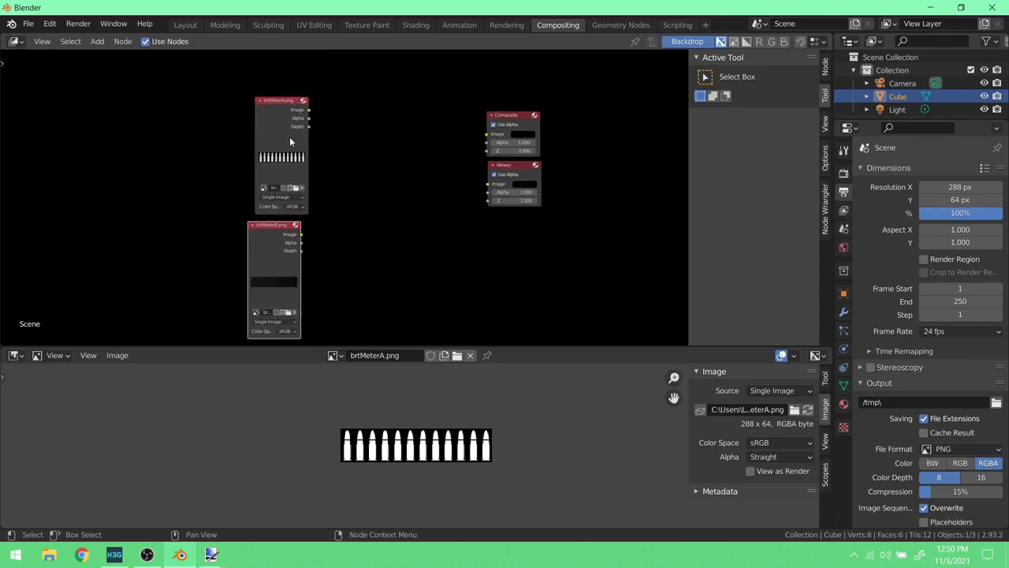
- Link brtMeterA.png's Image output to the Viewer's Image input and shift both image nodes further left
left_click(98, 42)
left_click_drag(308, 110, 488, 185)
middle_click_drag(424, 217, 370, 171)
left_click_drag(232, 183, 215, 185)
left_click_drag(246, 59, 216, 58)
left_click_drag(200, 185, 192, 187)
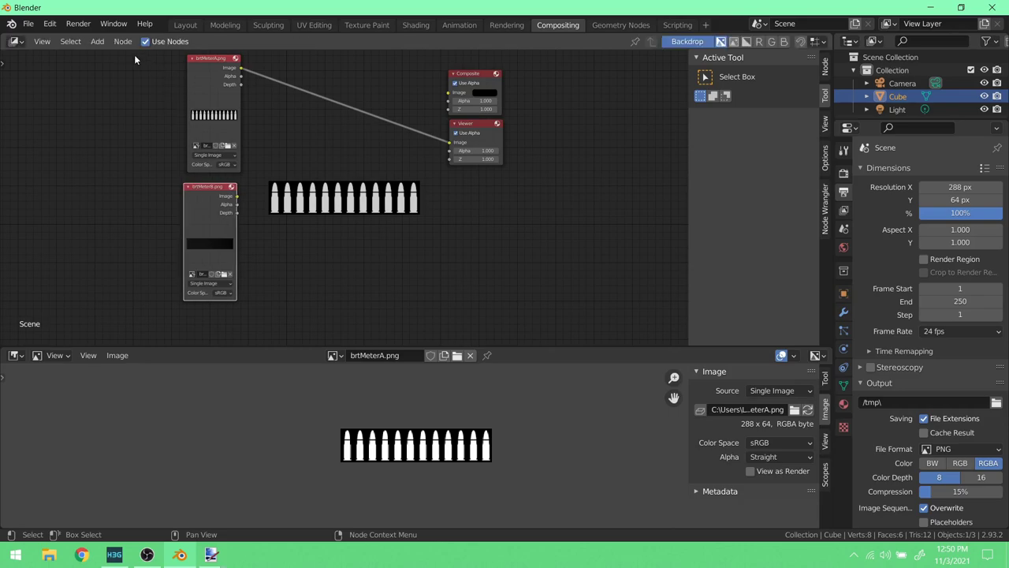
- Add a Combine RGBA node and insert it into the link between brtMeterA.png and the Viewer
left_click(98, 42)
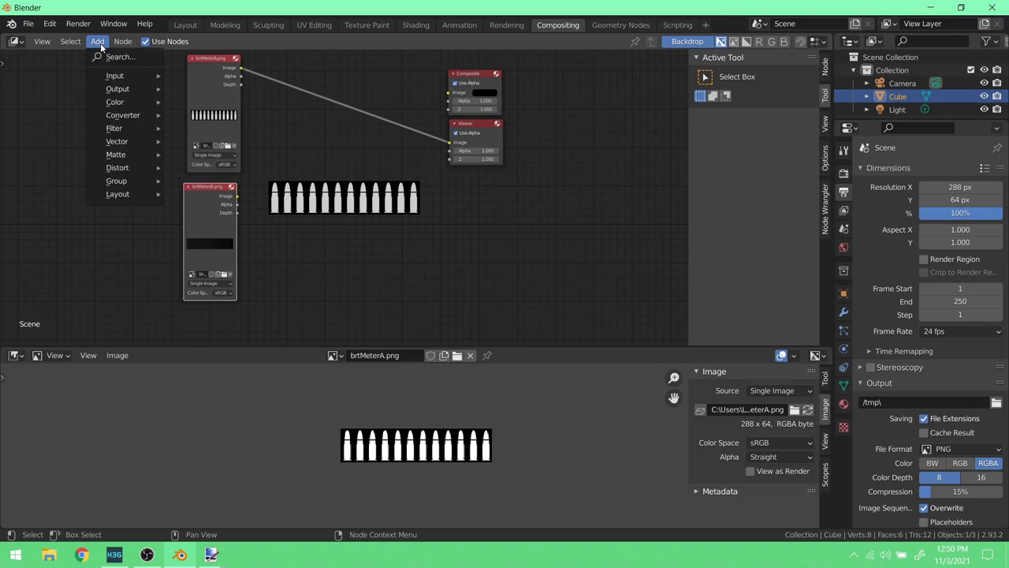
mouse_move(142, 114)
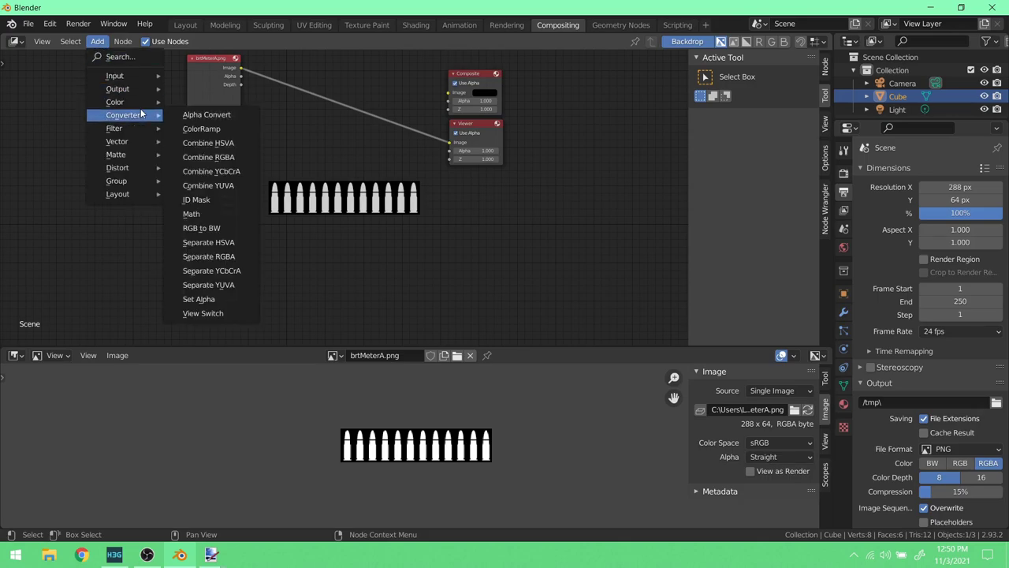
left_click(227, 157)
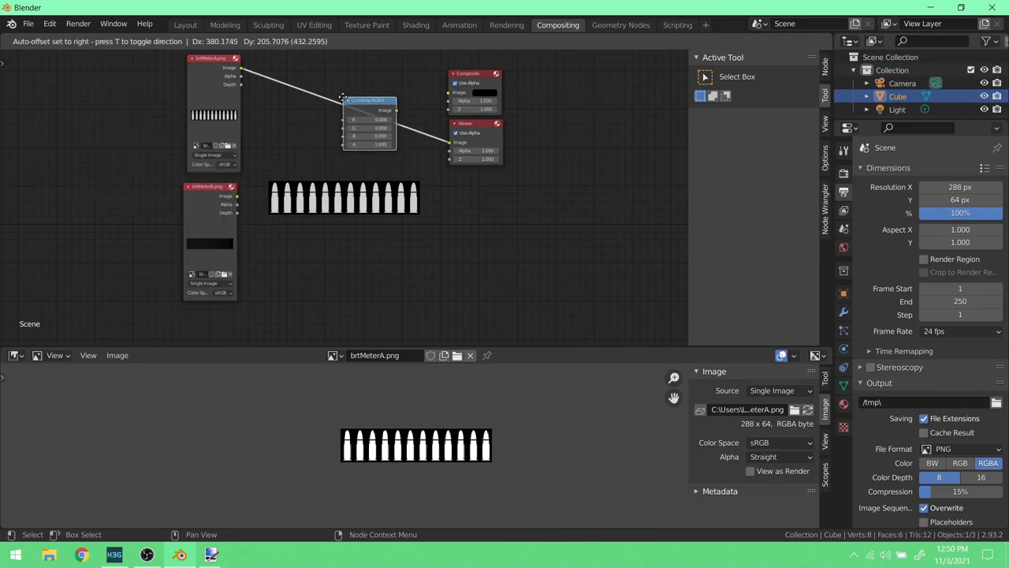
left_click(331, 84)
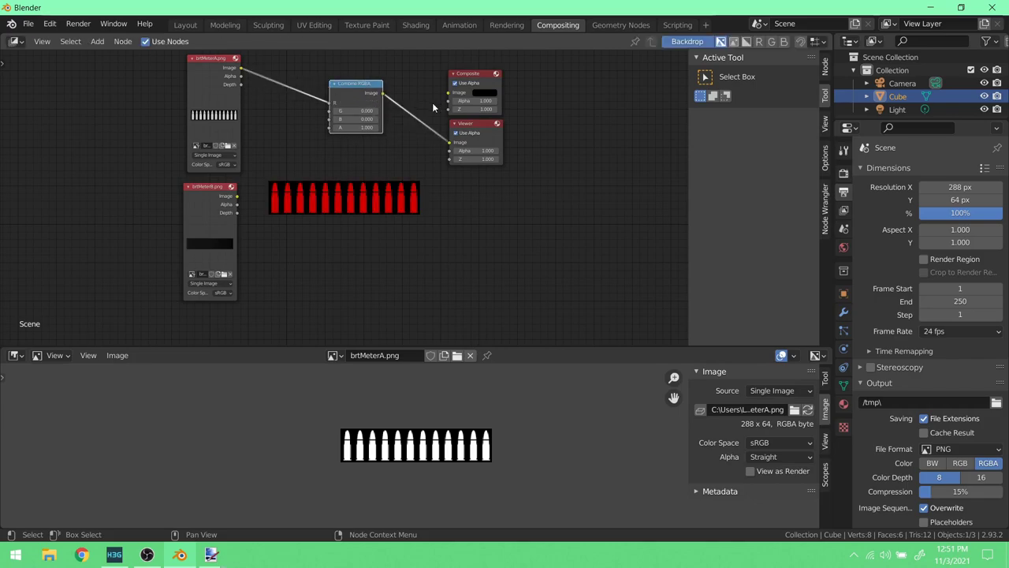
middle_click_drag(358, 167, 417, 203)
scroll(367, 219, "up", 2)
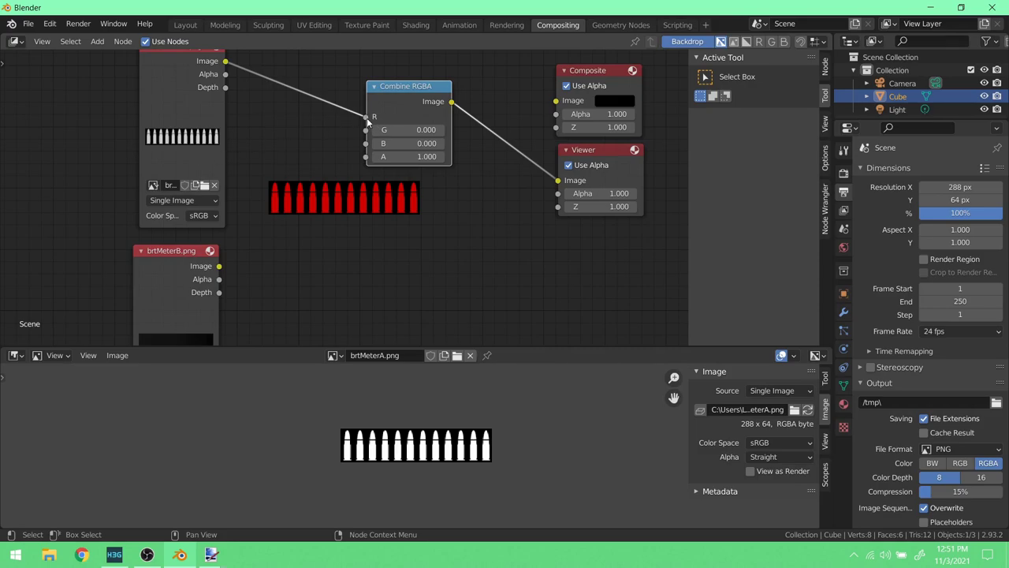
- Check the ballistic_meters.tif file on the desktop and return to Blender
left_click(929, 8)
left_click(383, 189)
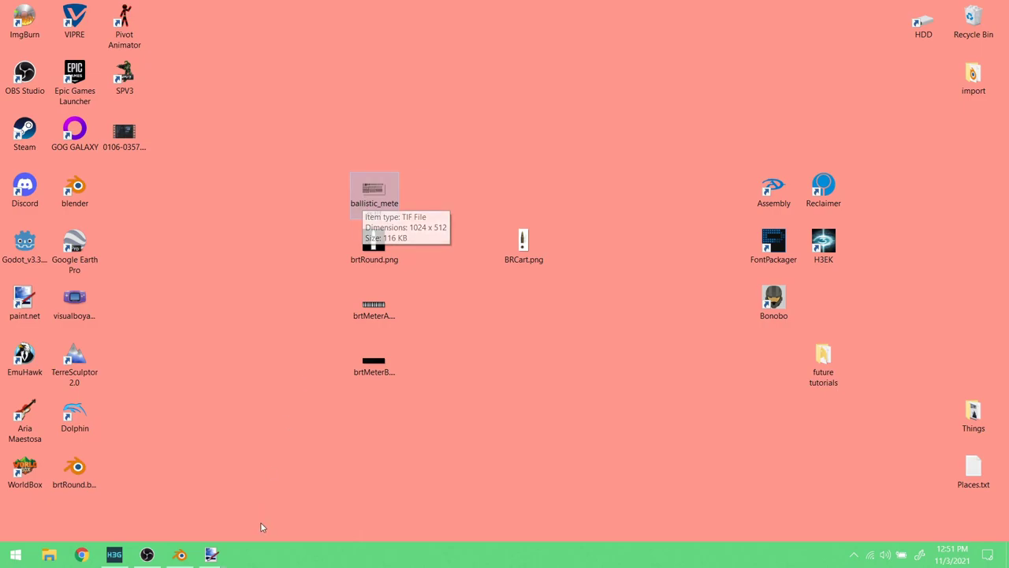
left_click(189, 557)
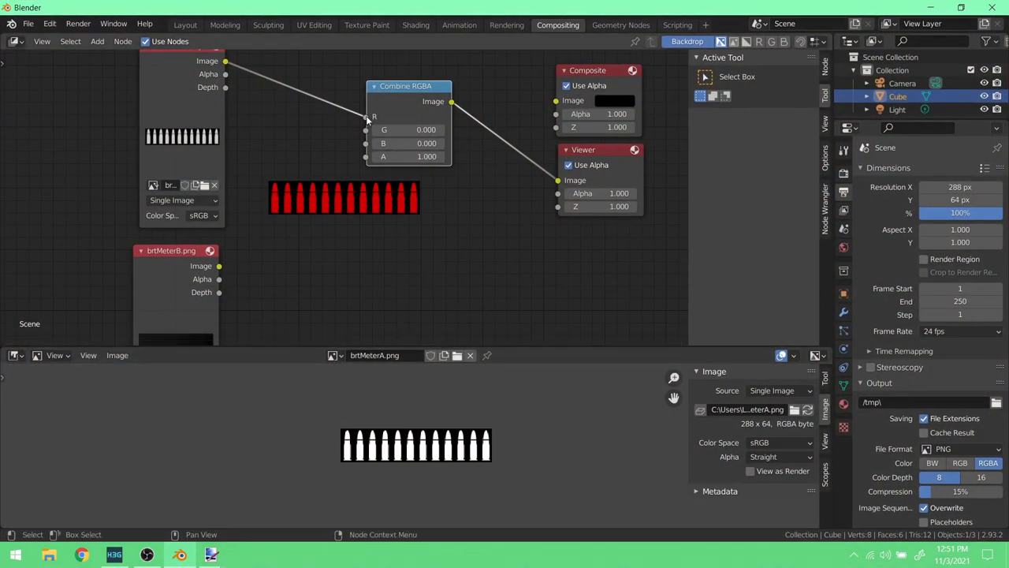
- Disconnect brtMeterA.png from the Combine RGBA node's R input and link brtMeterB.png's Image output to its B input
left_click_drag(367, 118, 394, 124)
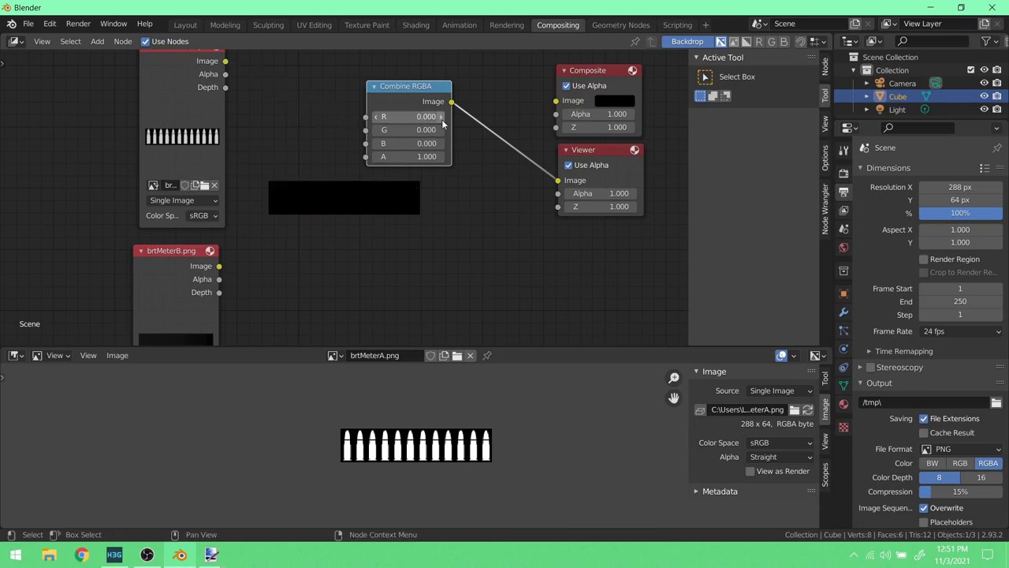
scroll(326, 175, "up", 2)
scroll(326, 174, "down", 2)
middle_click_drag(326, 174, 325, 124)
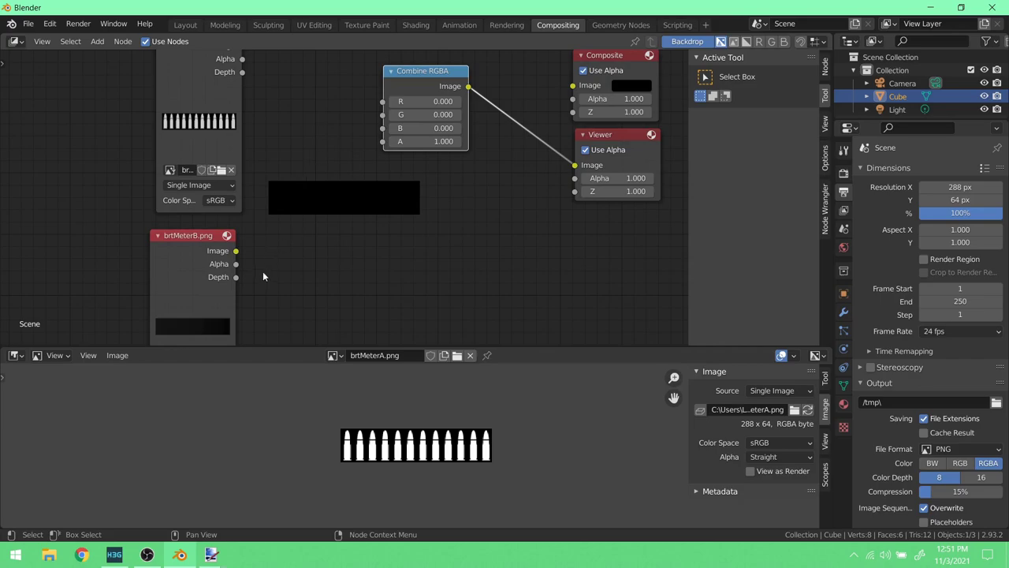
middle_click_drag(207, 296, 230, 255)
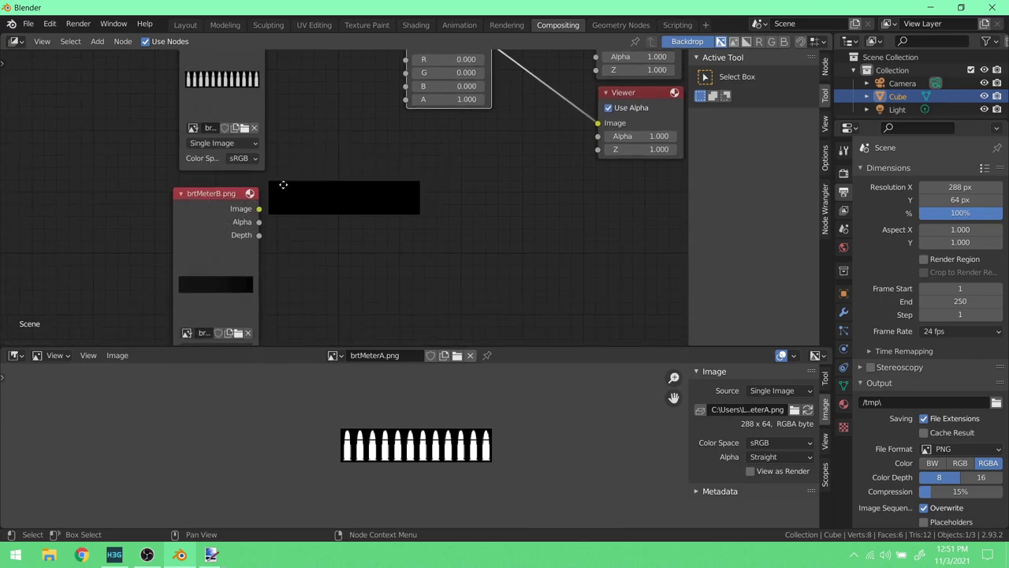
middle_click_drag(283, 185, 277, 215)
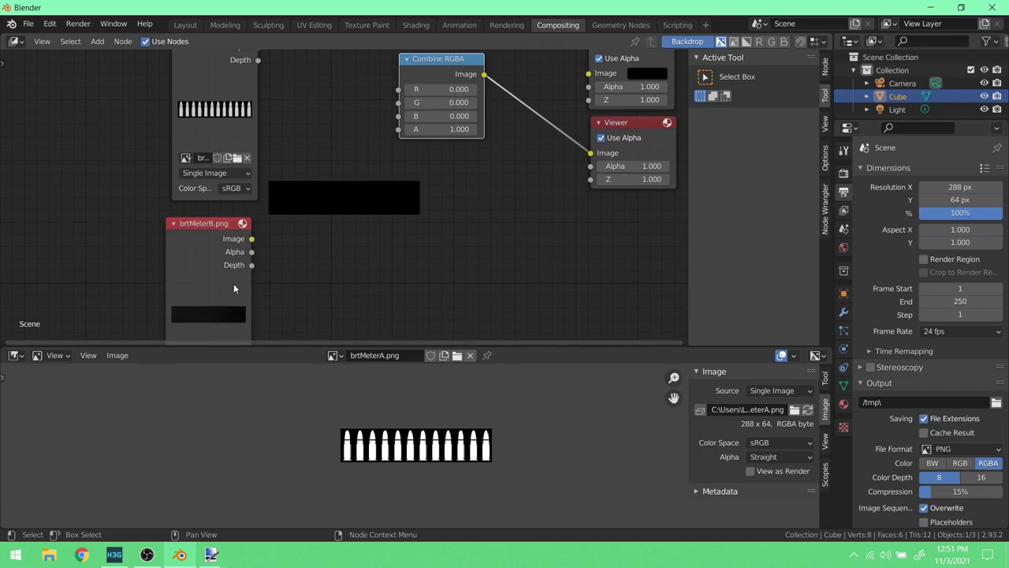
middle_click_drag(273, 263, 251, 284)
left_click_drag(230, 260, 383, 138)
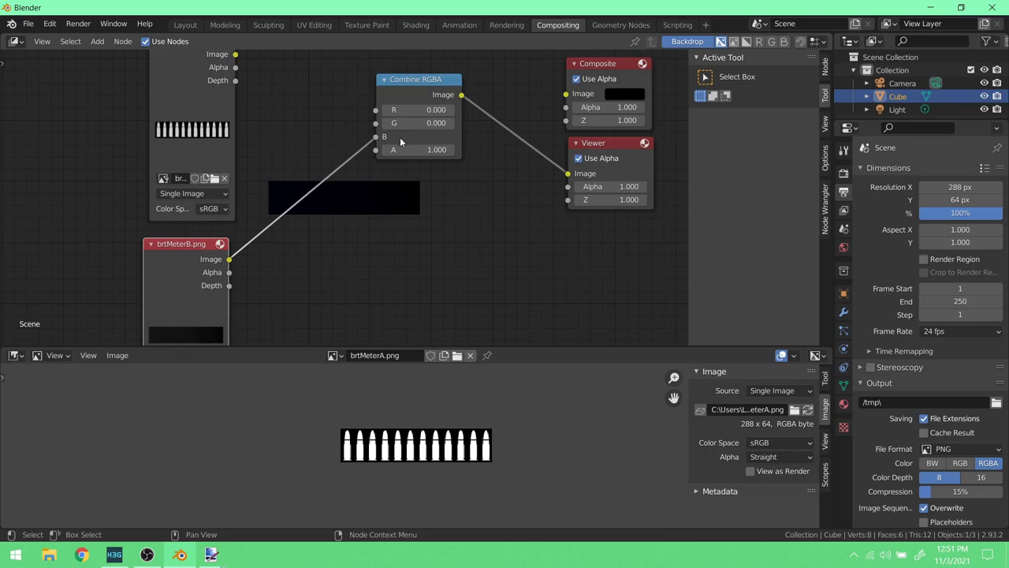
- Move the brtMeterA.png and brtMeterB.png nodes further left to make room before the Combine RGBA node
middle_click_drag(273, 134, 270, 162)
left_click_drag(158, 86, 127, 83)
scroll(236, 178, "down", 1)
scroll(236, 178, "down", 1)
middle_click_drag(236, 178, 240, 146)
left_click_drag(220, 229, 202, 232)
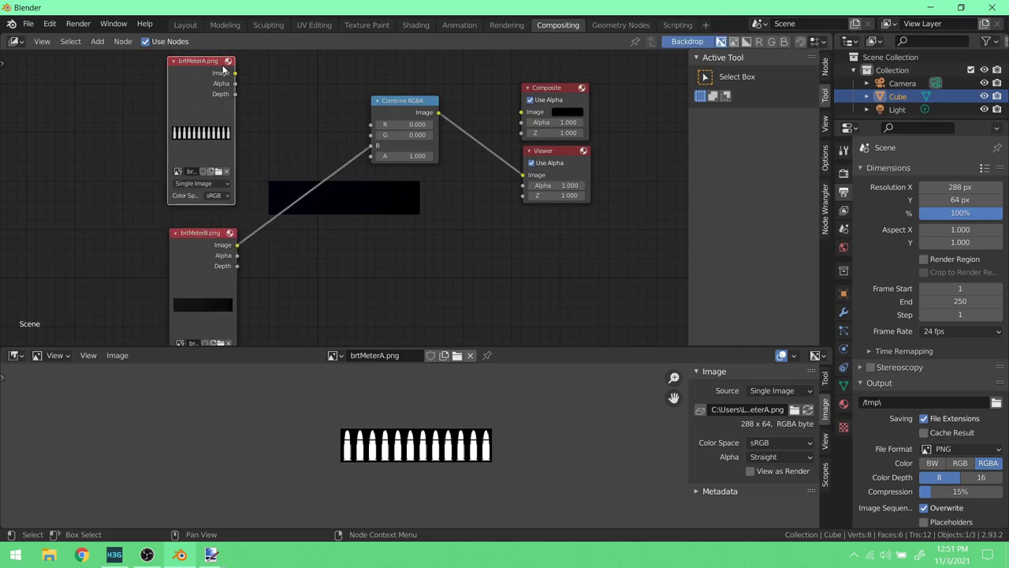
left_click_drag(212, 66, 189, 65)
- Add a ColorRamp node between brtMeterA.png and Combine RGBA, and link brtMeterA.png's Image output to its Fac input
middle_click_drag(108, 42, 145, 68)
left_click(97, 41)
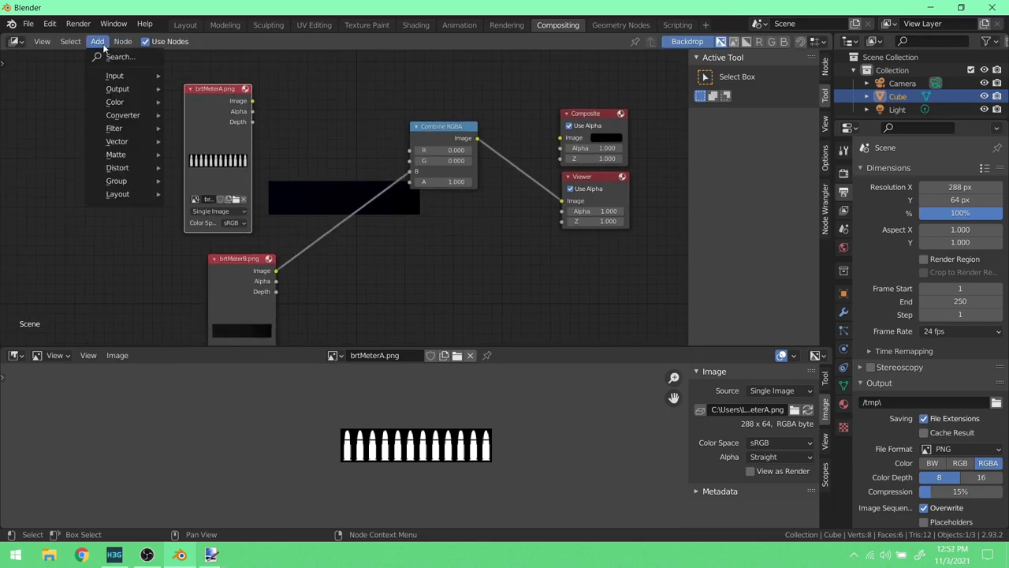
mouse_move(158, 116)
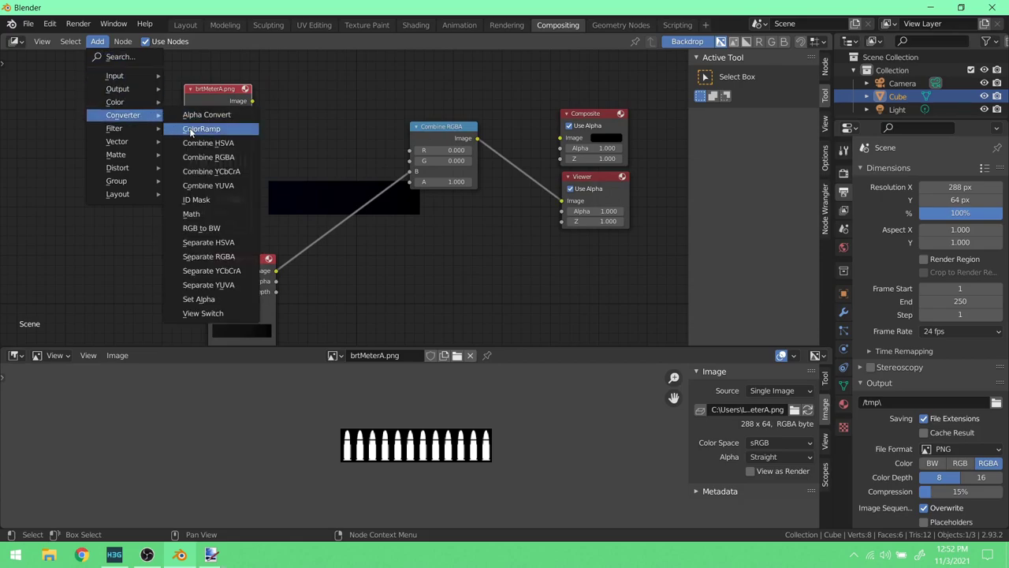
left_click(201, 129)
left_click(280, 64)
left_click_drag(210, 95, 175, 92)
left_click_drag(326, 70, 298, 66)
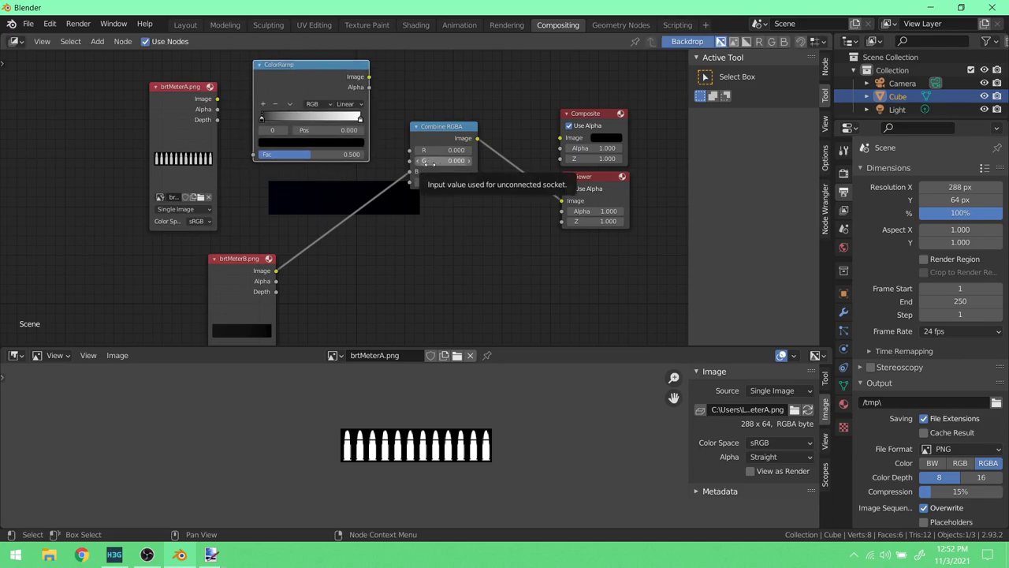
scroll(303, 227, "up", 2)
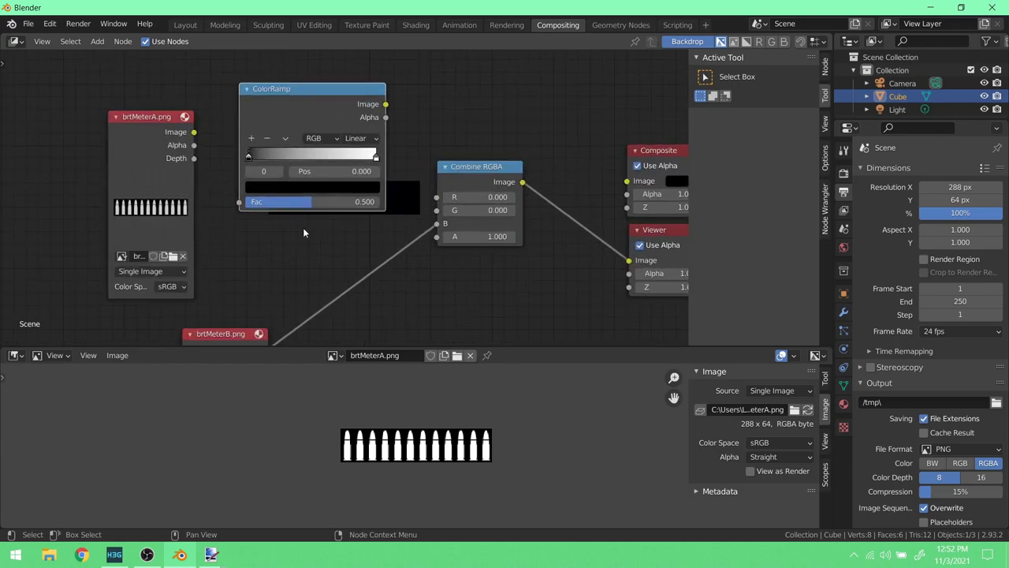
left_click_drag(196, 134, 239, 201)
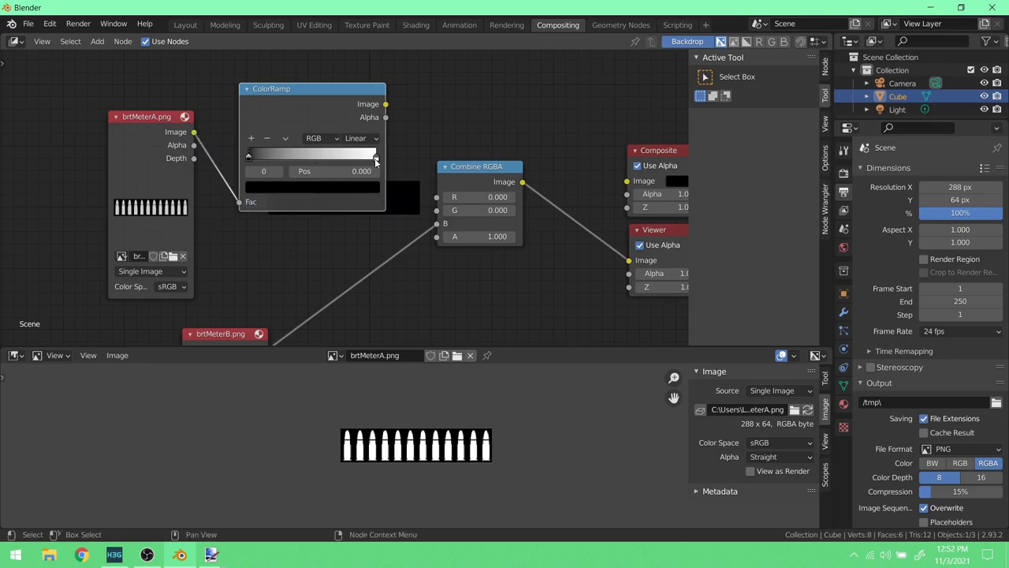
- Link the ColorRamp's Image output to the G input of the Combine RGBA node
left_click_drag(387, 105, 430, 212)
middle_click_drag(430, 211, 460, 162)
middle_click_drag(374, 214, 398, 214)
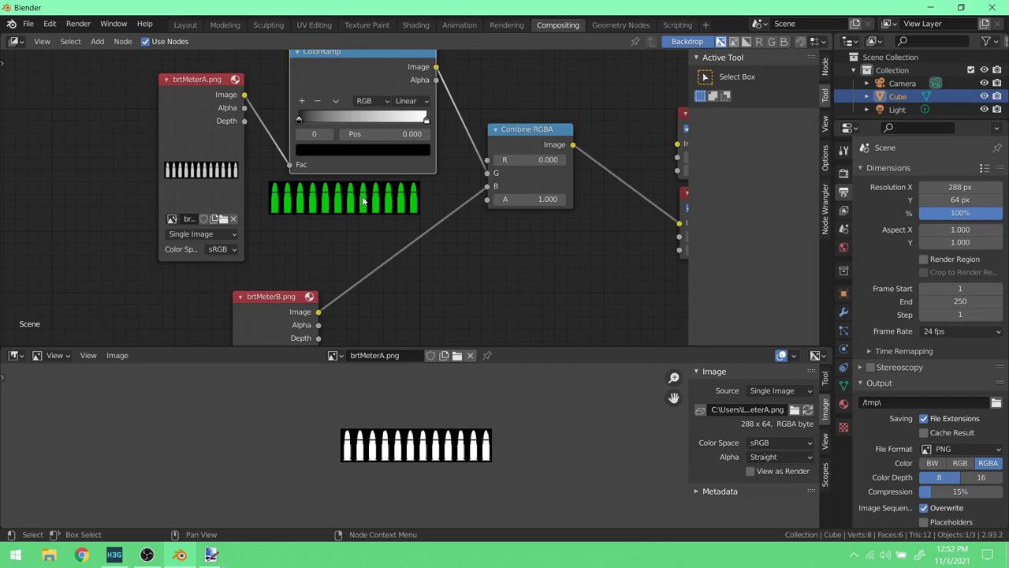
- Set the ColorRamp's white end stop to the hex color 050505
left_click(426, 119)
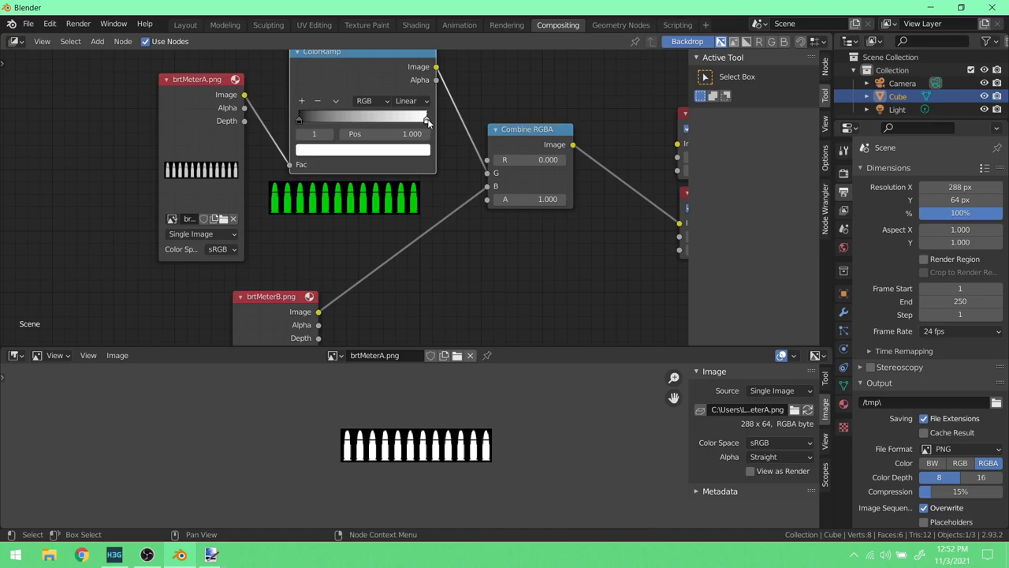
left_click(404, 154)
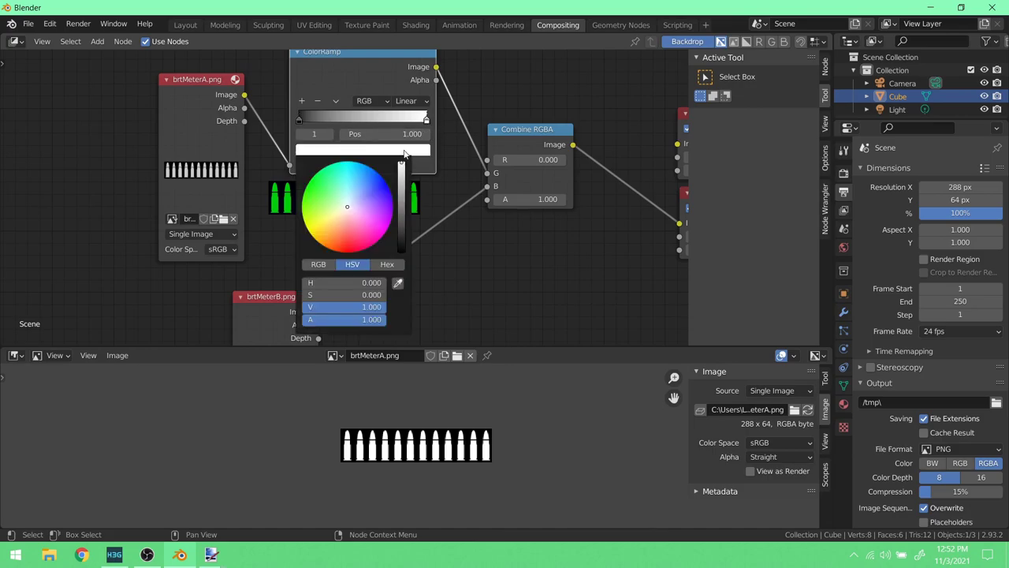
left_click(385, 265)
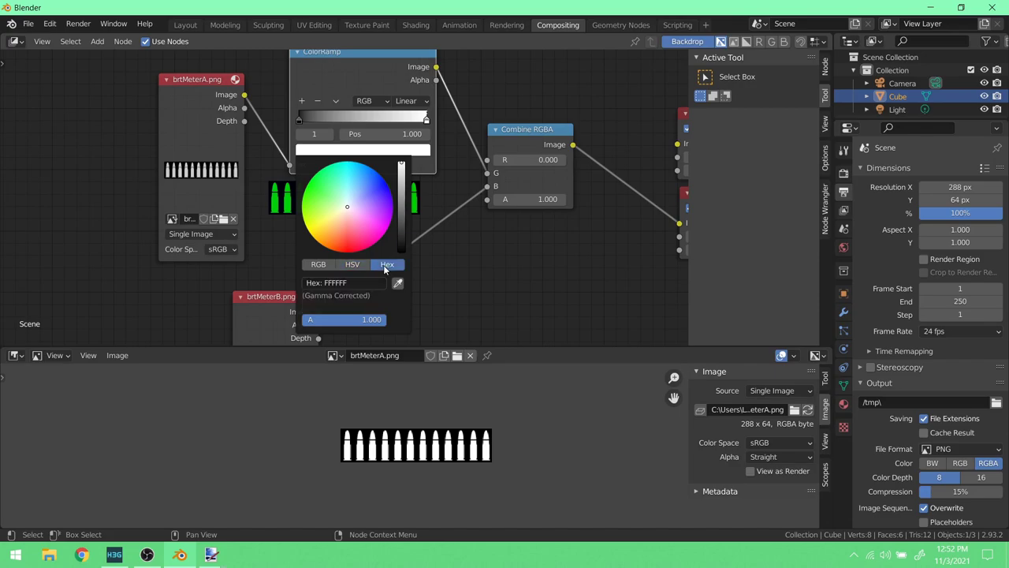
left_click(357, 281)
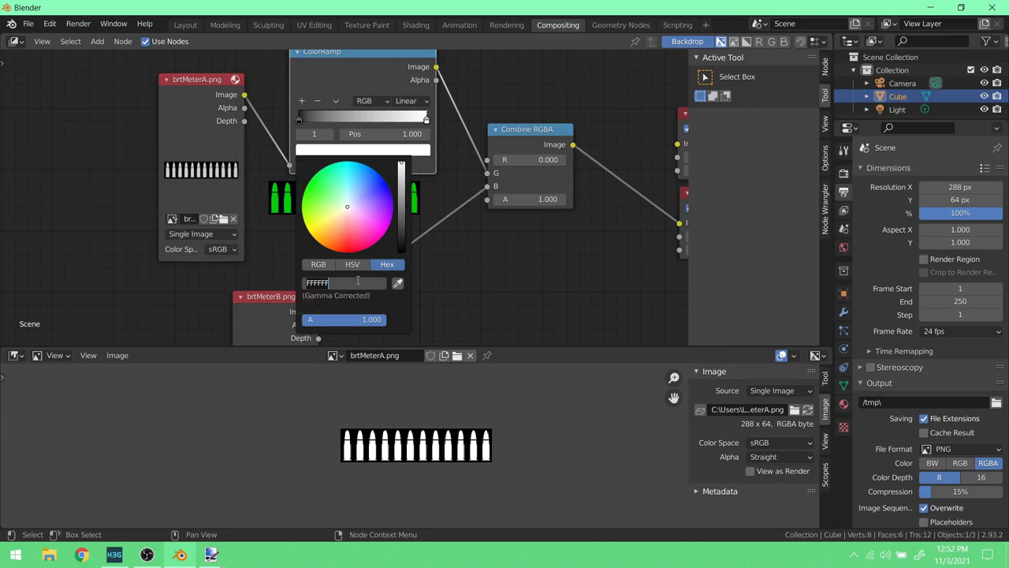
type("050505")
key("Return")
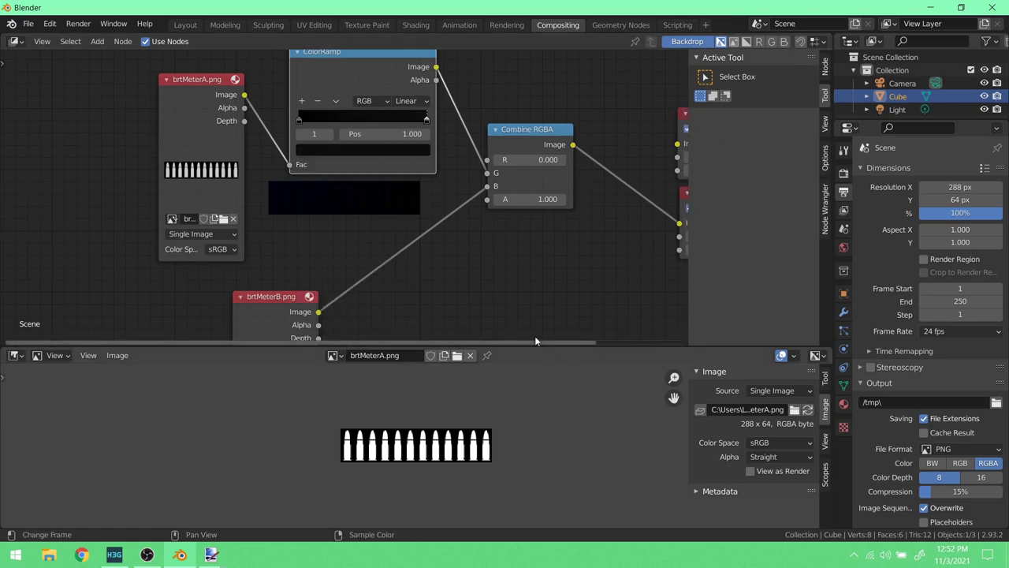
- Examine the combined meter preview in the backdrop up close, comparing it with the ColorRamp and Combine RGBA setup
scroll(351, 209, "up", 2)
middle_click_drag(323, 209, 353, 226)
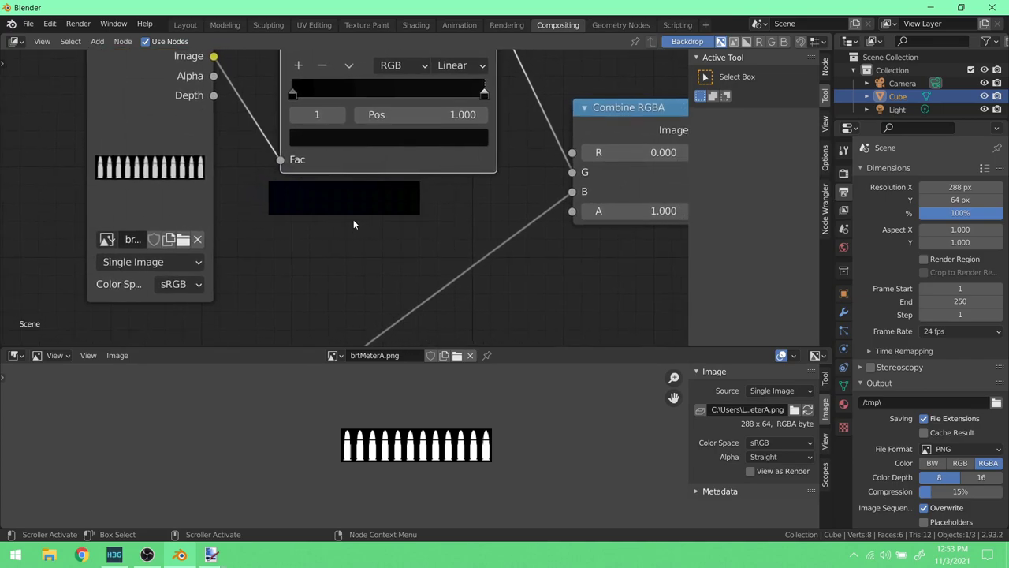
middle_click_drag(457, 96, 452, 133)
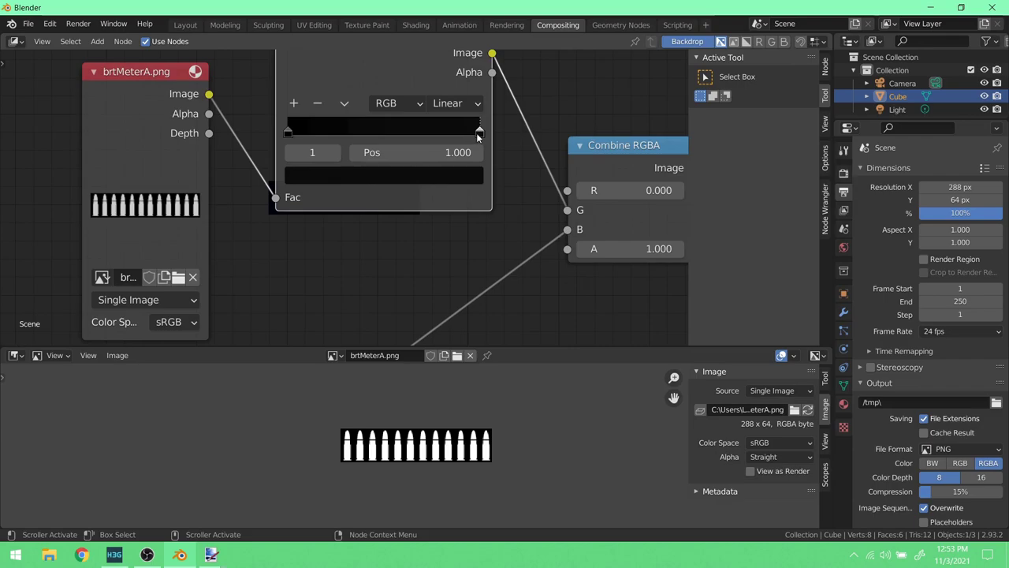
middle_click_drag(498, 187, 472, 145)
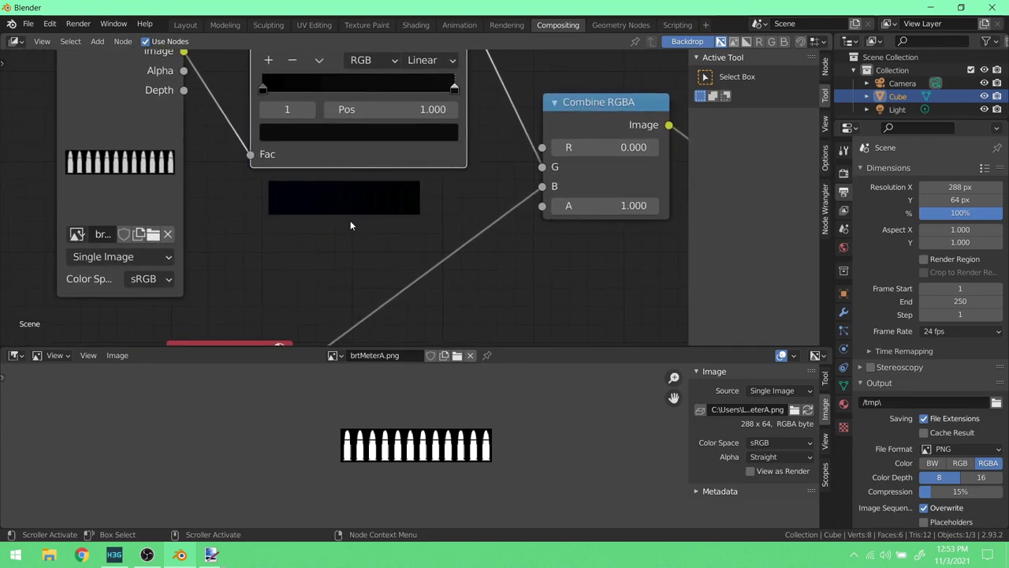
mouse_move(371, 207)
middle_mouse_down()
mouse_move(397, 192)
mouse_move(366, 191)
middle_mouse_up()
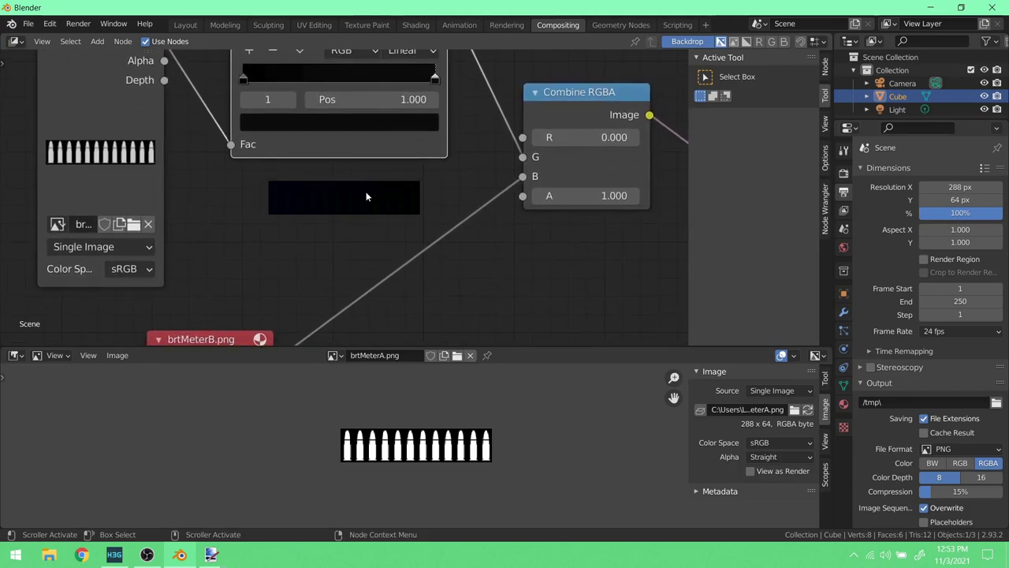
scroll(411, 220, "down", 2)
middle_click_drag(407, 227, 422, 195)
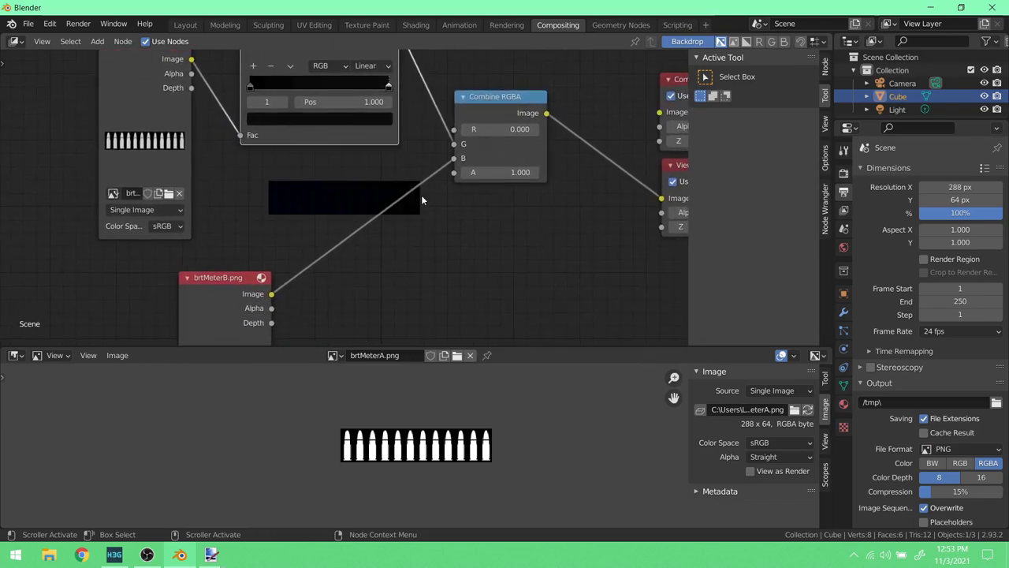
- Move the brtMeterB.png and brtMeterA.png nodes further left, and link brtMeterA.png's Image output to Combine RGBA's A input
left_click_drag(214, 287, 122, 274)
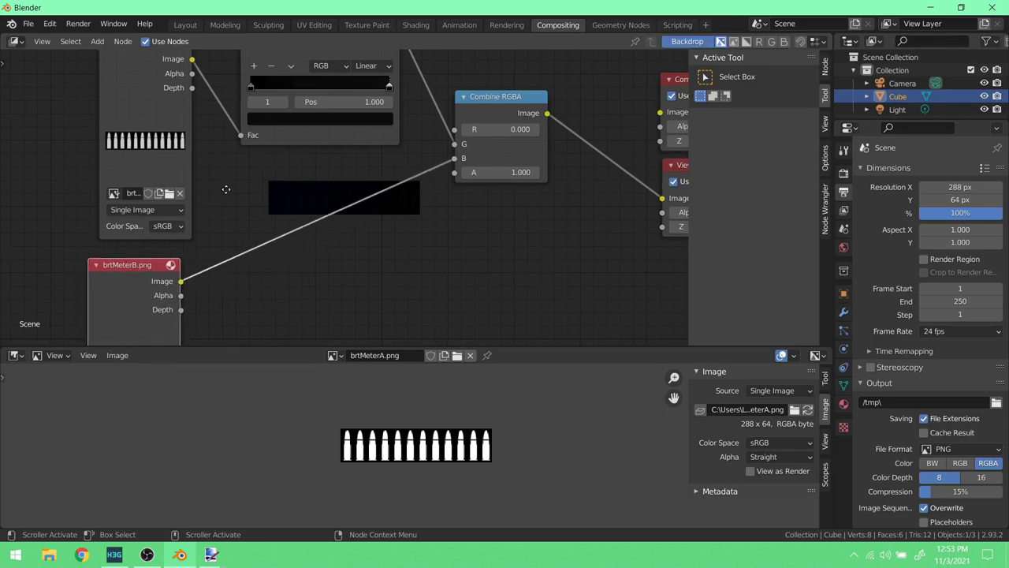
middle_click_drag(225, 193, 260, 203)
left_click_drag(184, 75, 42, 169)
middle_click_drag(93, 171, 181, 142)
left_click_drag(174, 145, 566, 151)
scroll(354, 219, "up", 2)
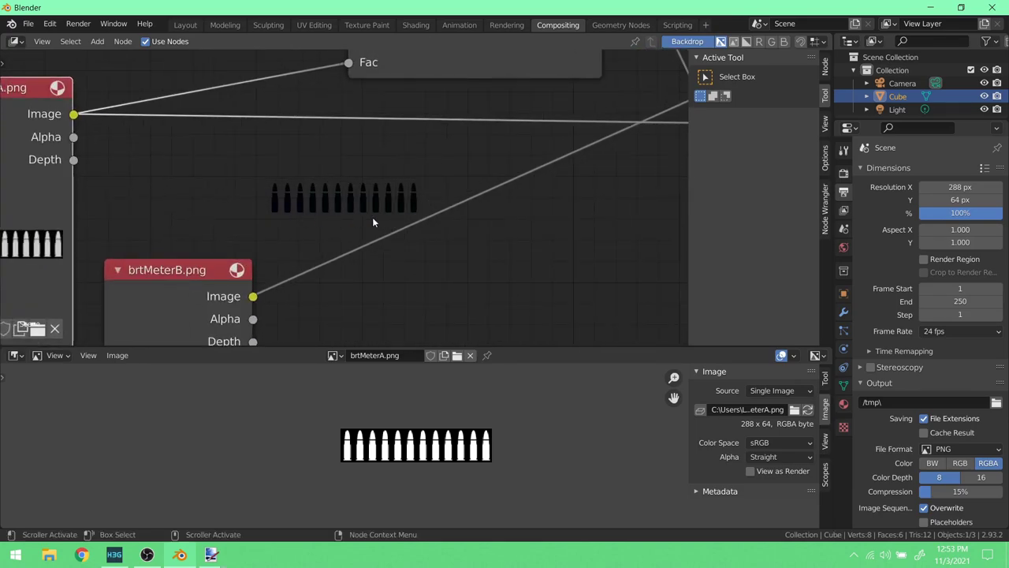
scroll(473, 233, "right", 2, "ctrl")
scroll(895, 317, "down", 2)
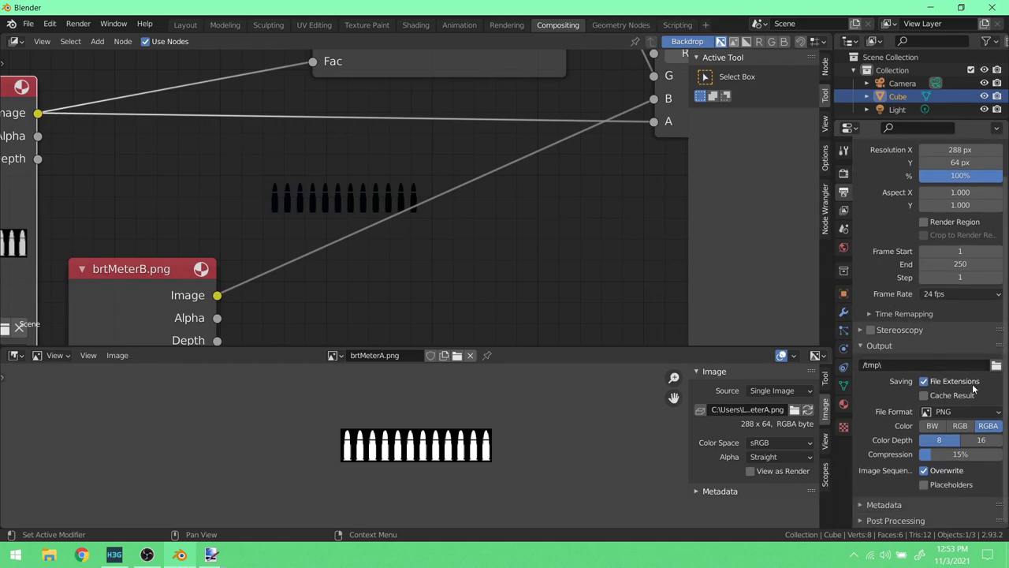
- Set the output post-processing dither to 0
left_click(883, 522)
scroll(903, 463, "down", 3)
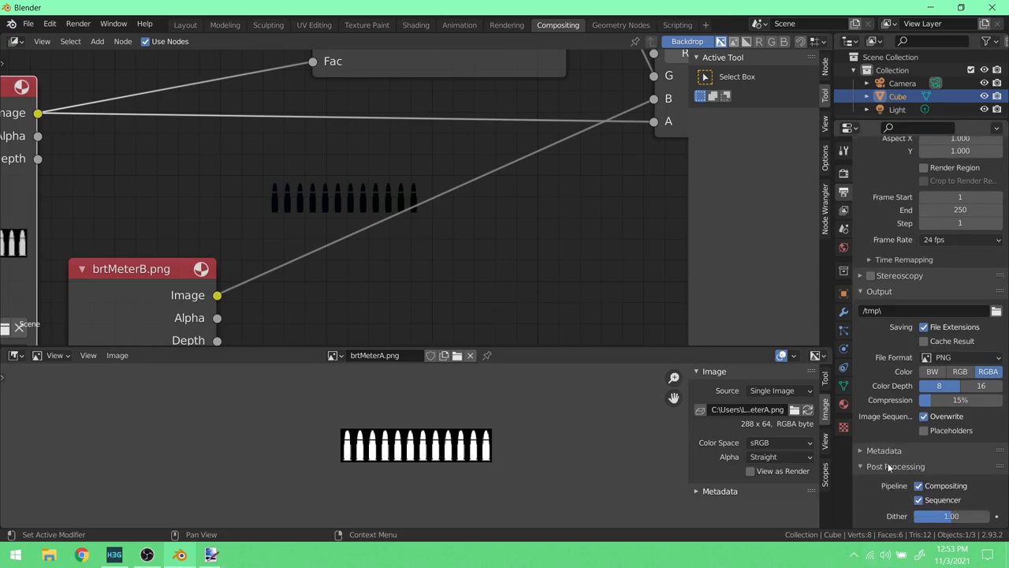
left_click(947, 517)
type("0")
key("Return")
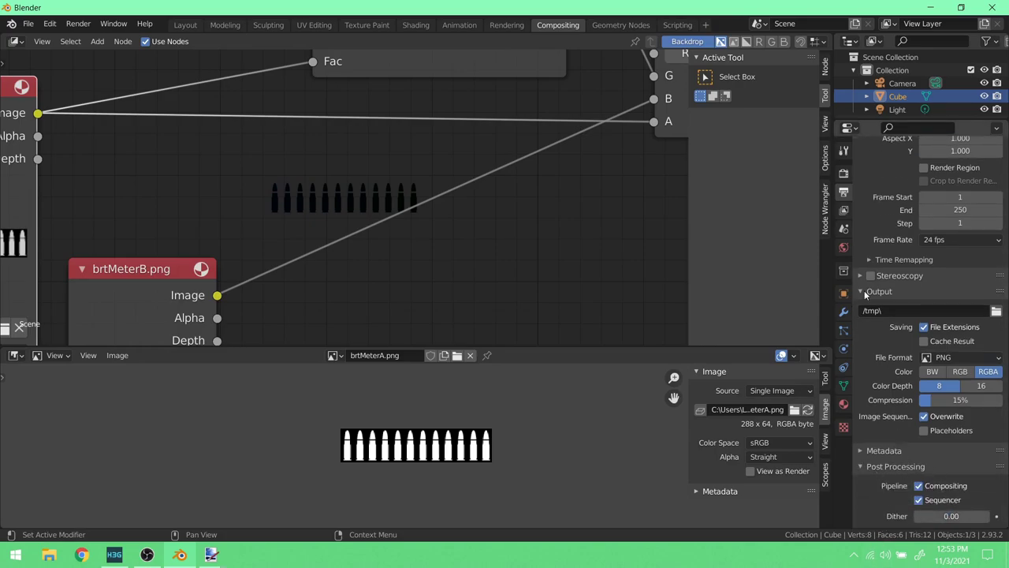
- Change the scene's color management view transform to Standard
left_click(845, 173)
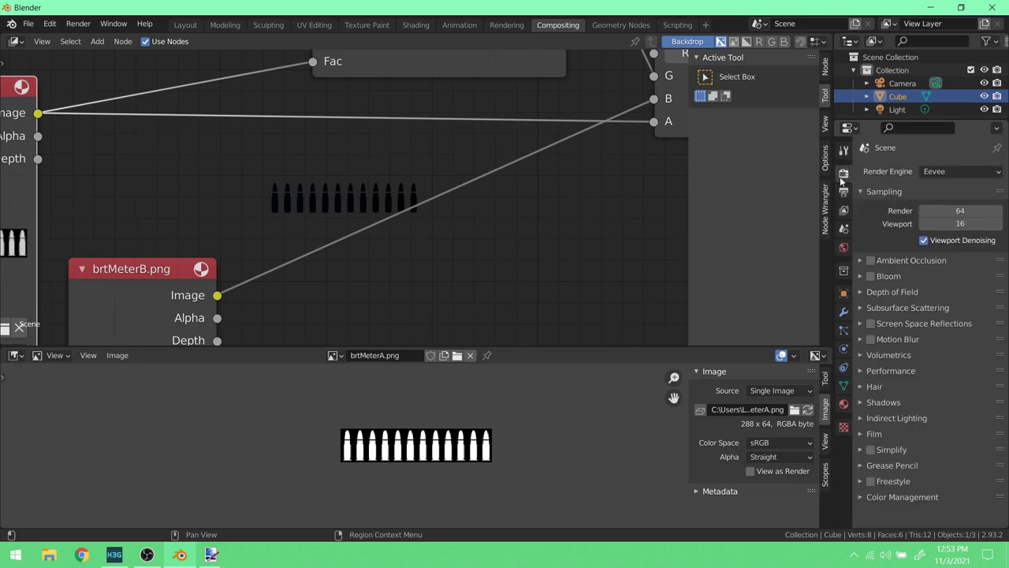
left_click(873, 497)
scroll(891, 473, "down", 3)
left_click(963, 438)
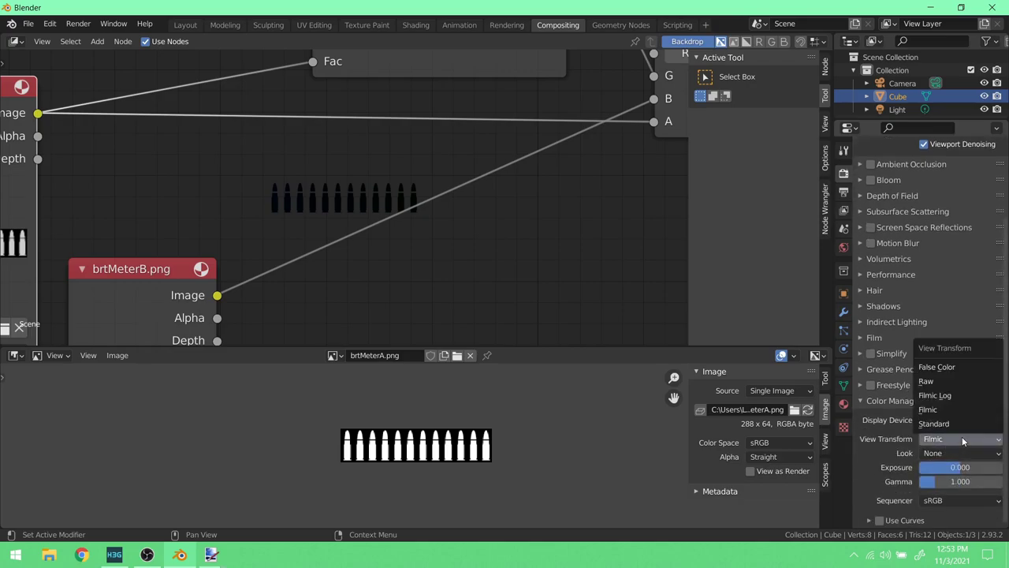
left_click(962, 425)
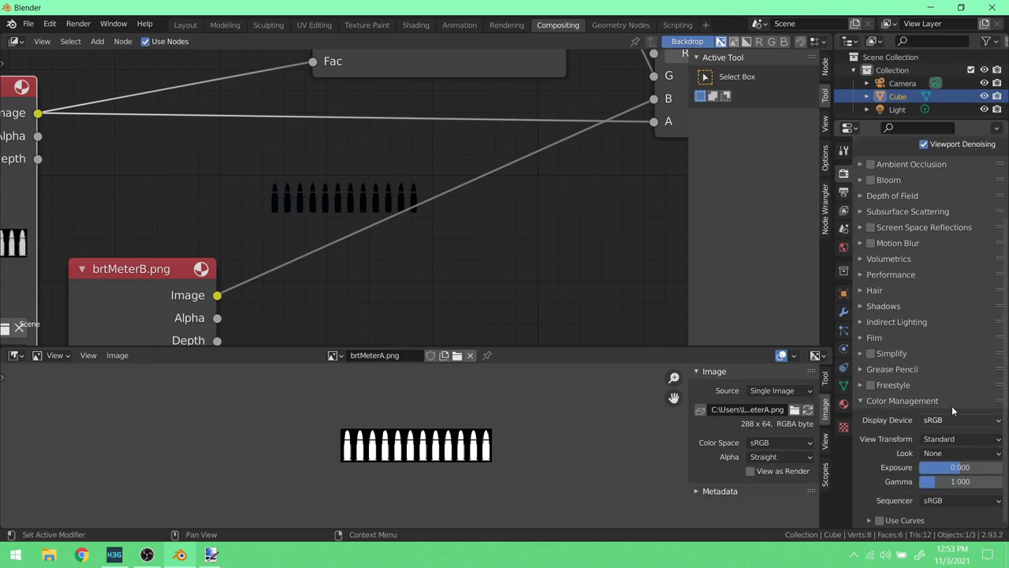
scroll(952, 436, "up", 3)
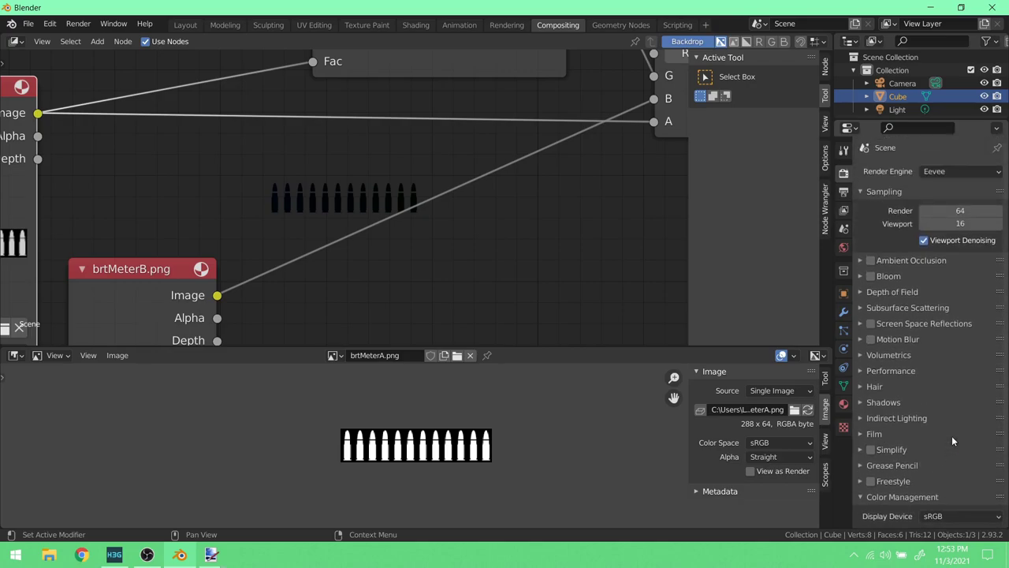
- Set the PNG output to 0% compression and 16-bit color depth
left_click(843, 190)
scroll(937, 294, "down", 3)
scroll(936, 294, "down", 2)
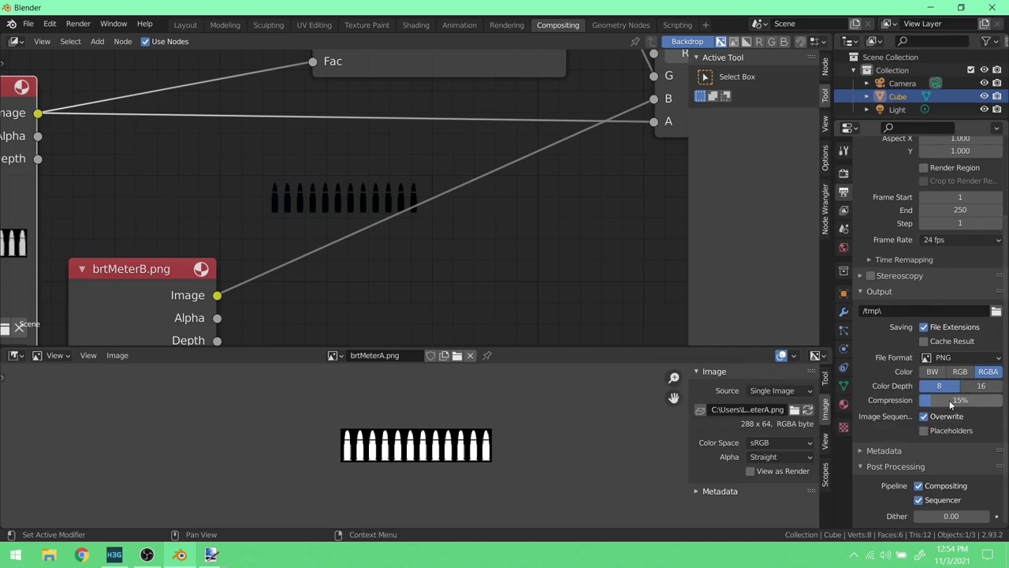
left_click_drag(940, 401, 923, 400)
left_click(986, 386)
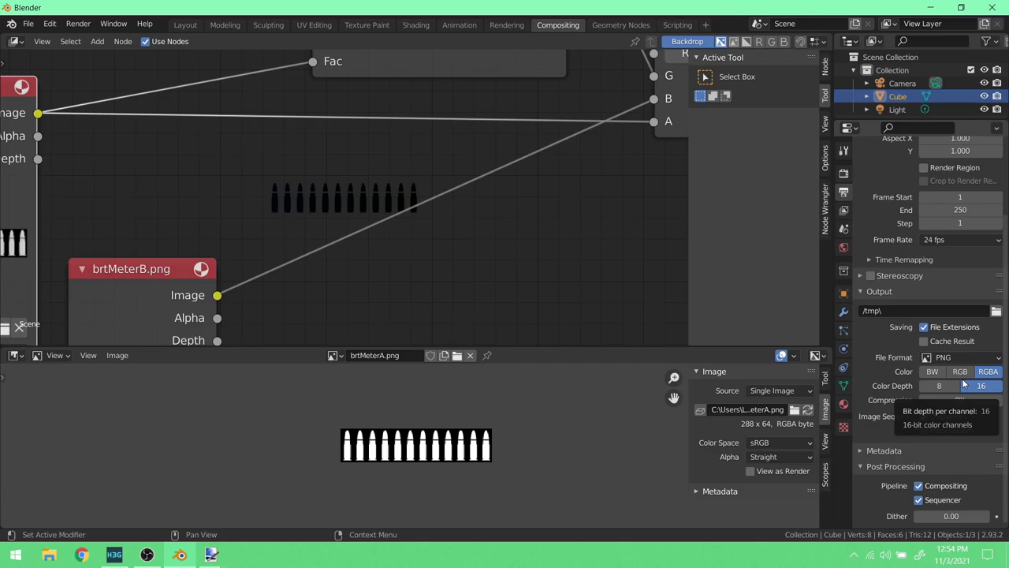
- Render the still image to check the composite, and return to the compositing nodes
left_click(71, 24)
left_click(75, 23)
left_click(78, 24)
left_click(103, 39)
scroll(529, 268, "up", 6)
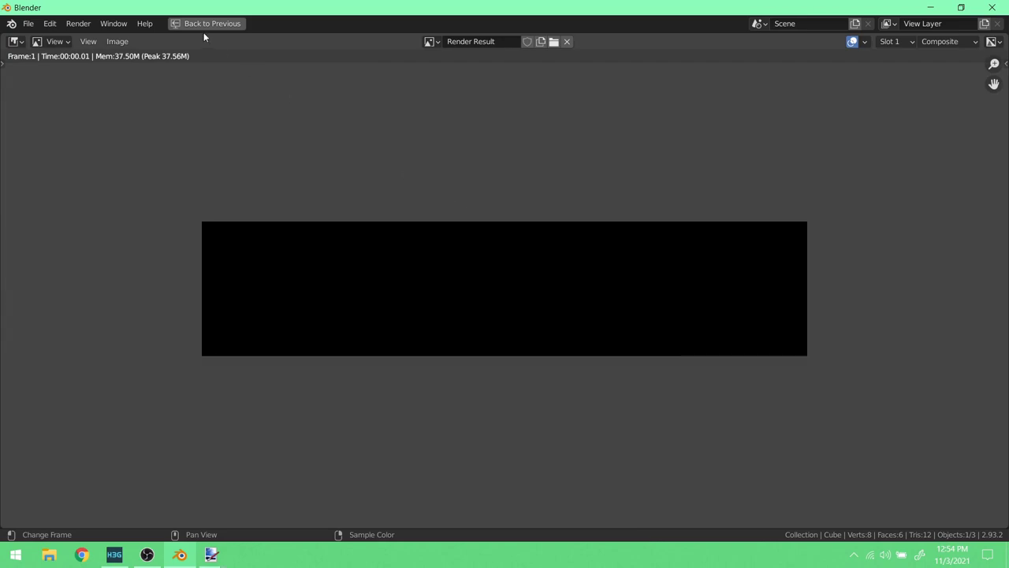
left_click(206, 23)
- Connect the Combine RGBA node's Image output to the Composite node's Image input
scroll(552, 241, "down", 3)
middle_click_drag(571, 224, 435, 237)
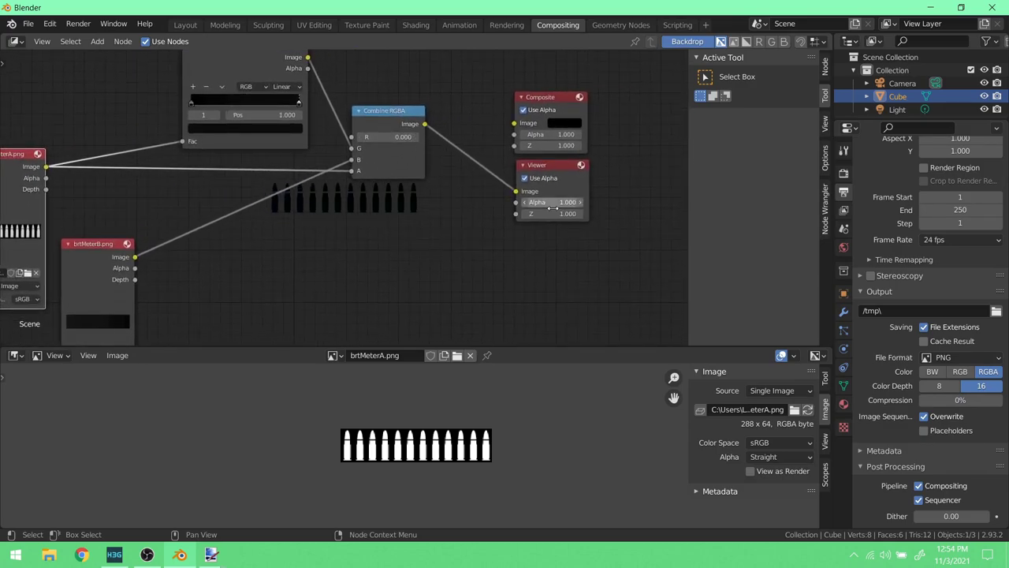
left_click_drag(425, 125, 519, 123)
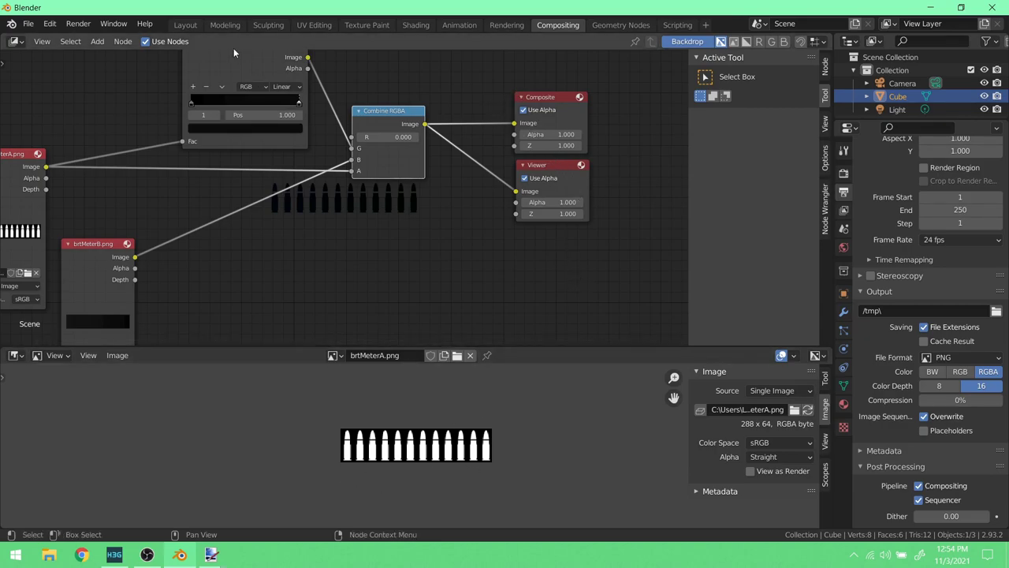
- Render the still image again and inspect the row of rounds in the result
middle_click_drag(339, 175, 343, 151)
left_click(78, 24)
left_click(95, 39)
scroll(567, 298, "up", 7)
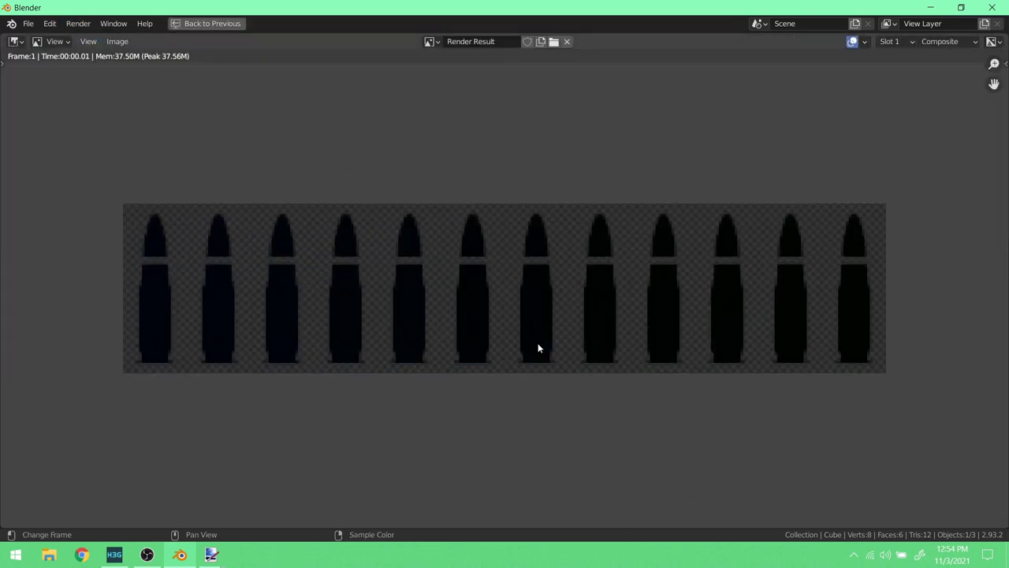
scroll(538, 345, "down", 3)
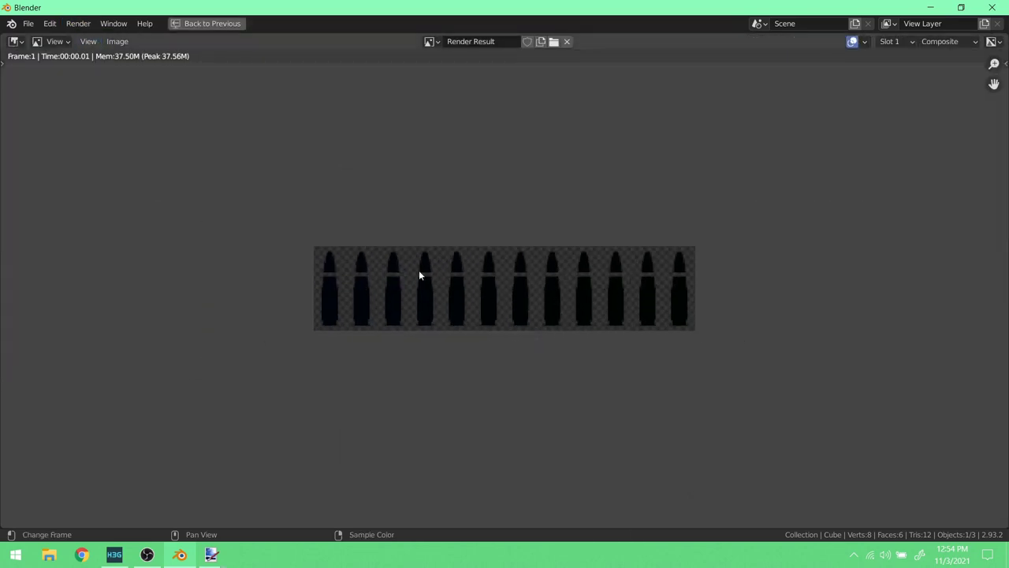
- Save the render result to the Desktop as brtAmmoMeter.png
left_click(117, 41)
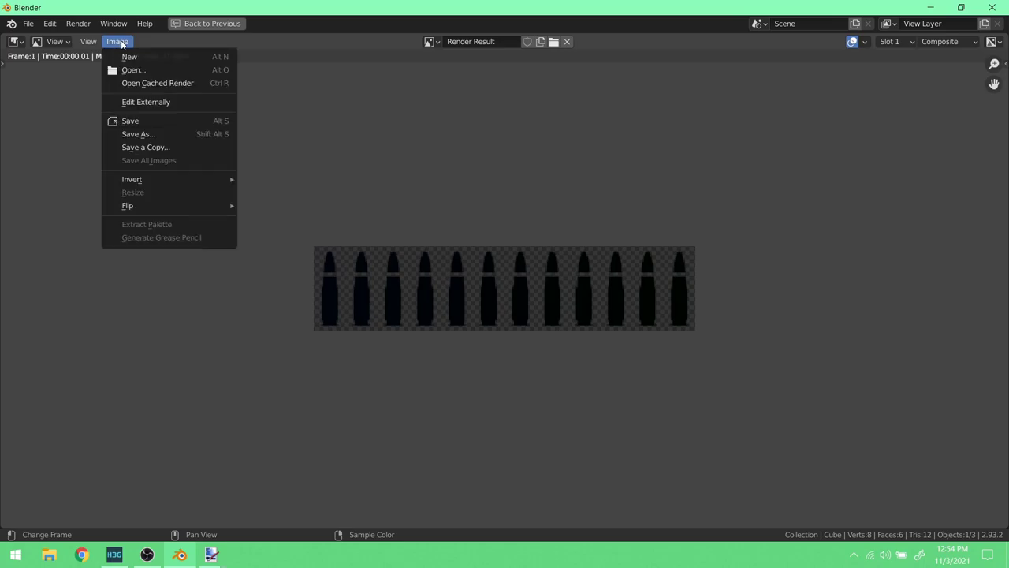
left_click(192, 133)
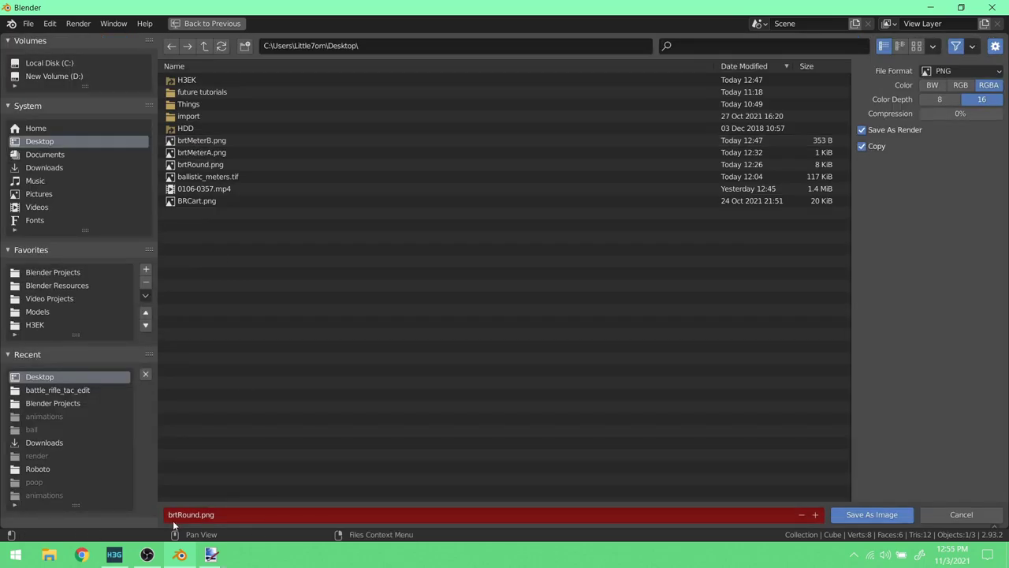
left_click(178, 516)
left_click_drag(179, 516, 199, 516)
type("AmmoMeter")
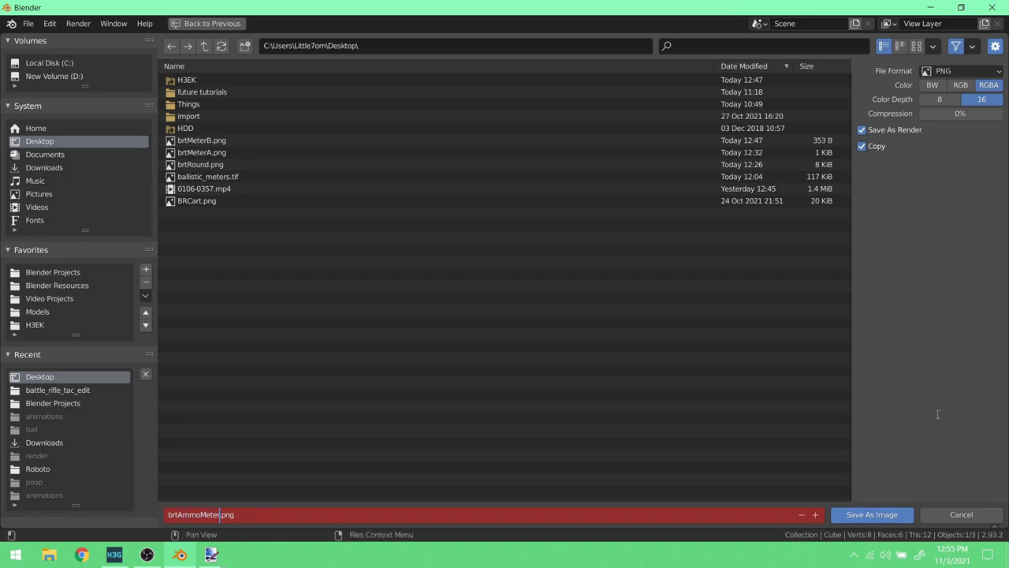
key("Return")
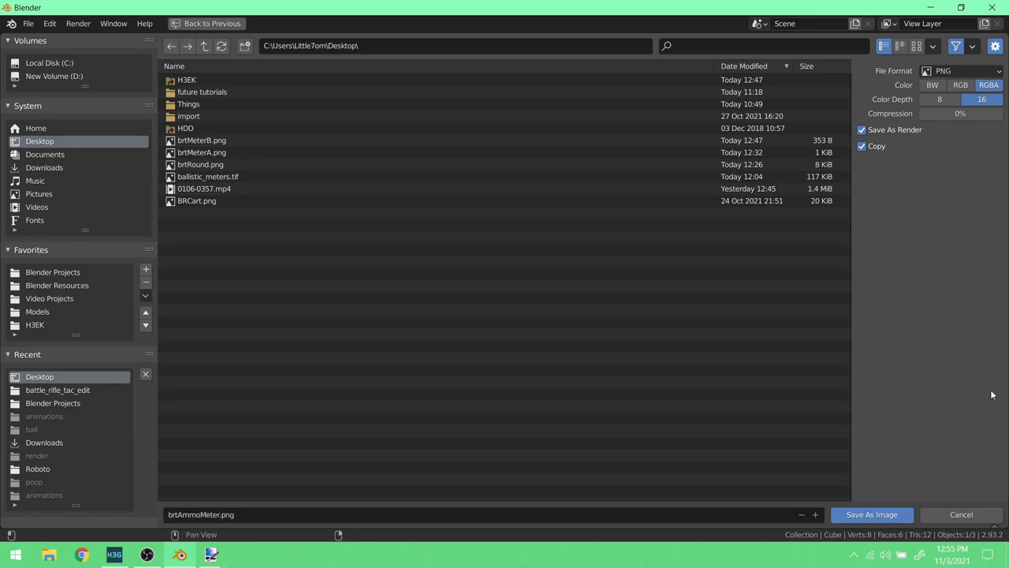
left_click(899, 518)
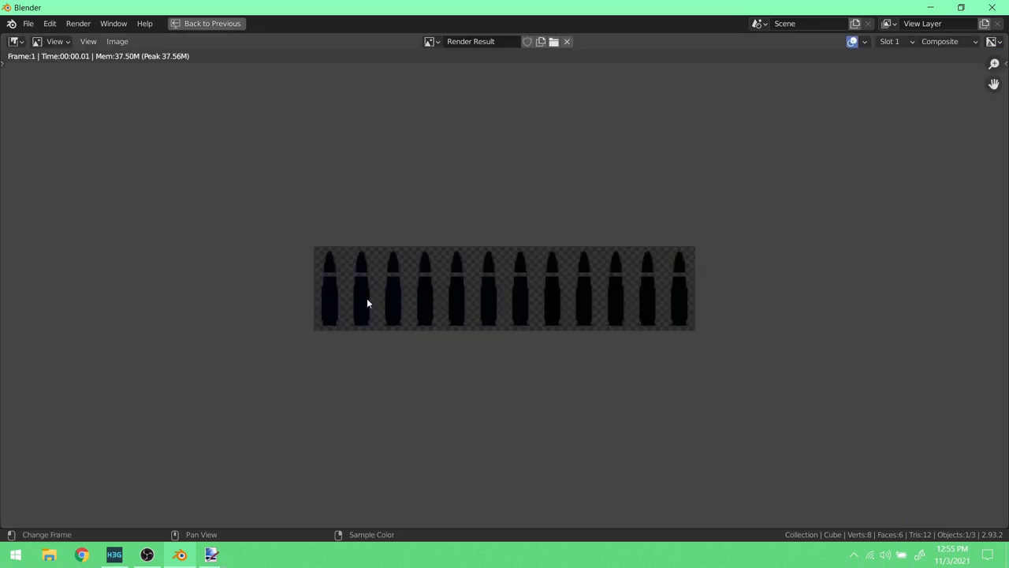
- Minimize Blender and open brtAmmoMeter.png from the desktop in paint.net
right_click_drag(337, 293, 412, 275)
left_click(931, 7)
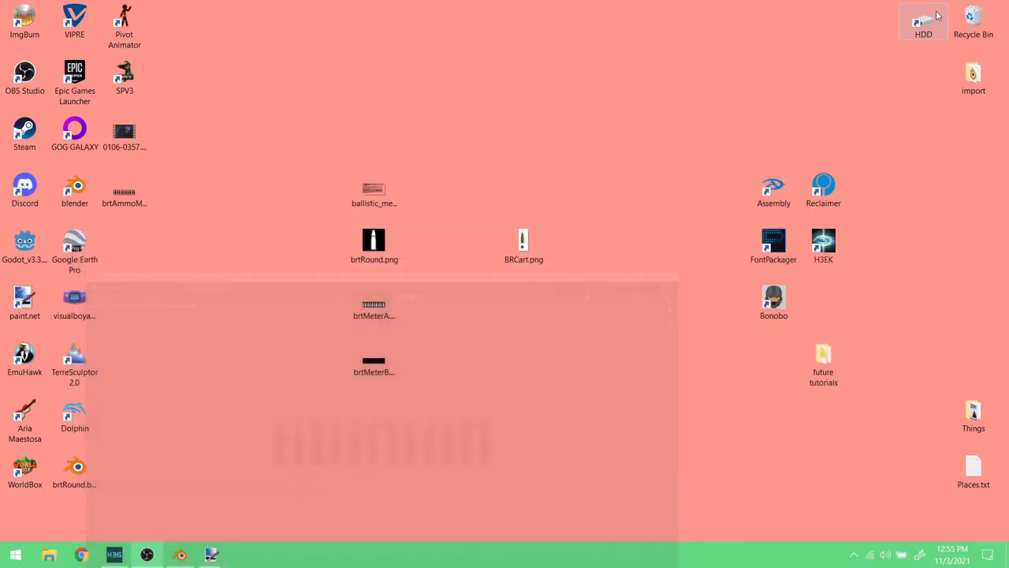
right_click(137, 191)
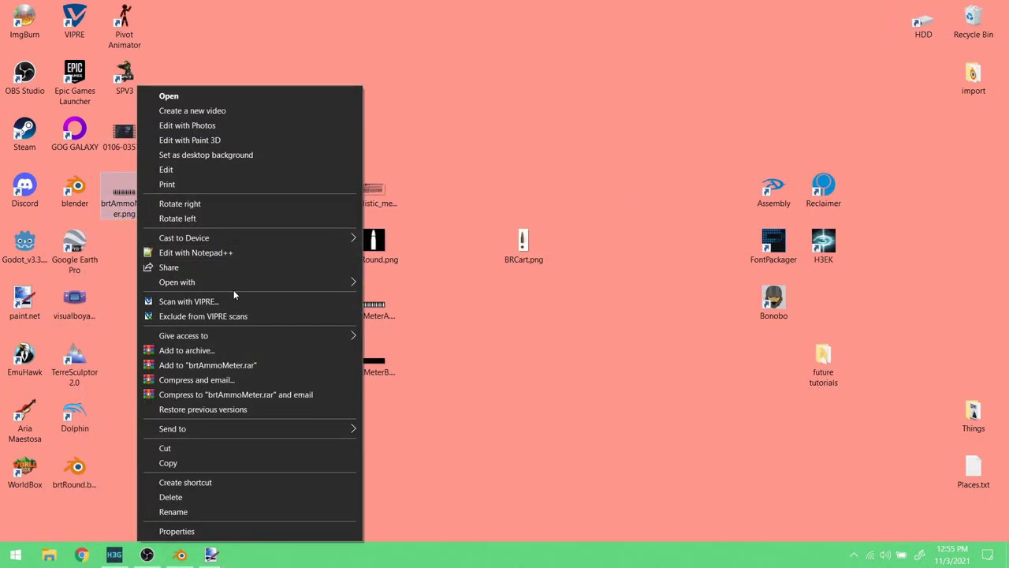
mouse_move(238, 289)
left_click(435, 325)
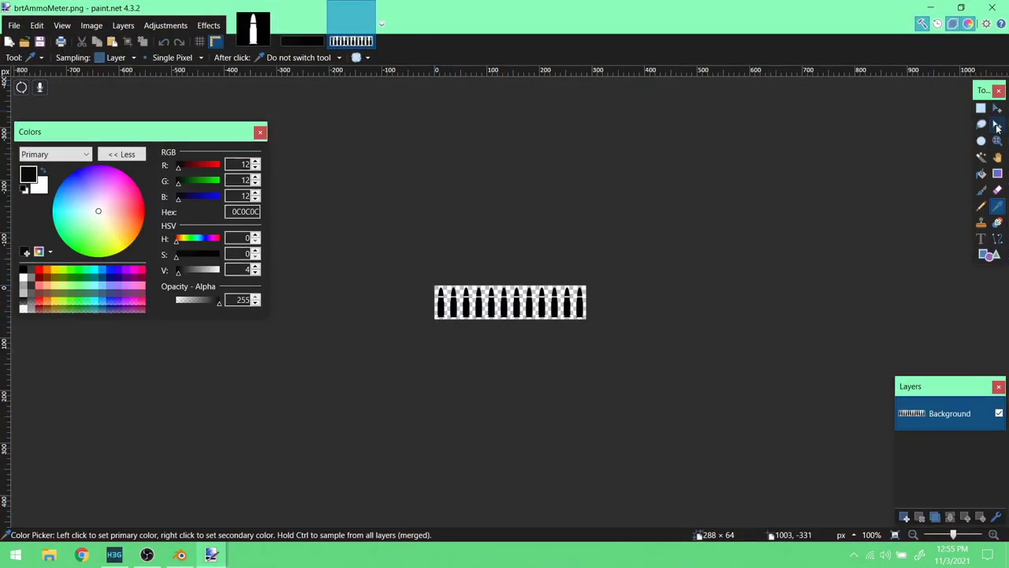
- Sample the transparent background and soft edge pixels around the first round with the Color Picker to check their RGB and alpha values
left_click(997, 141)
left_click(513, 289)
left_click(434, 275)
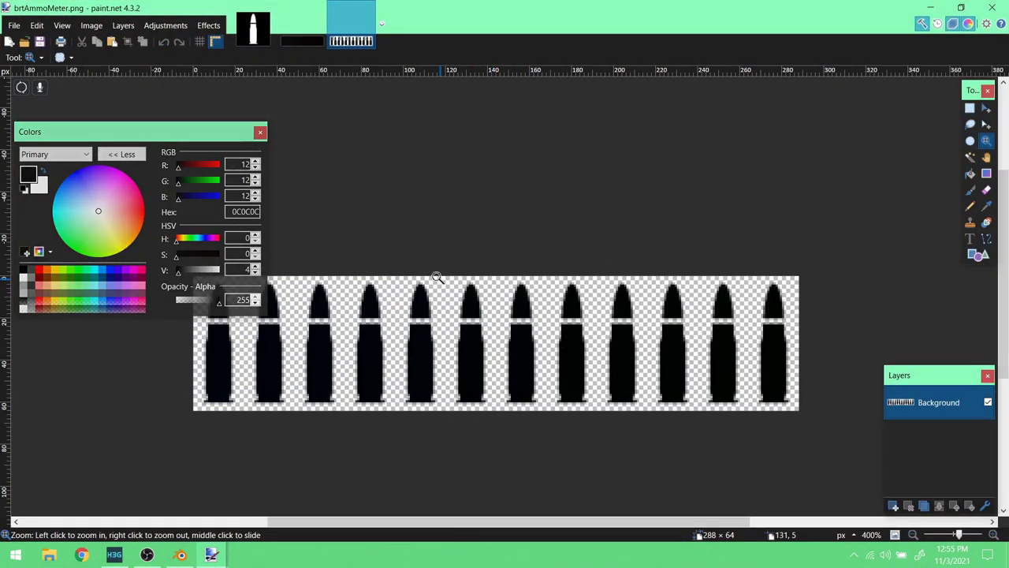
left_click_drag(459, 521, 404, 520)
left_click(400, 345)
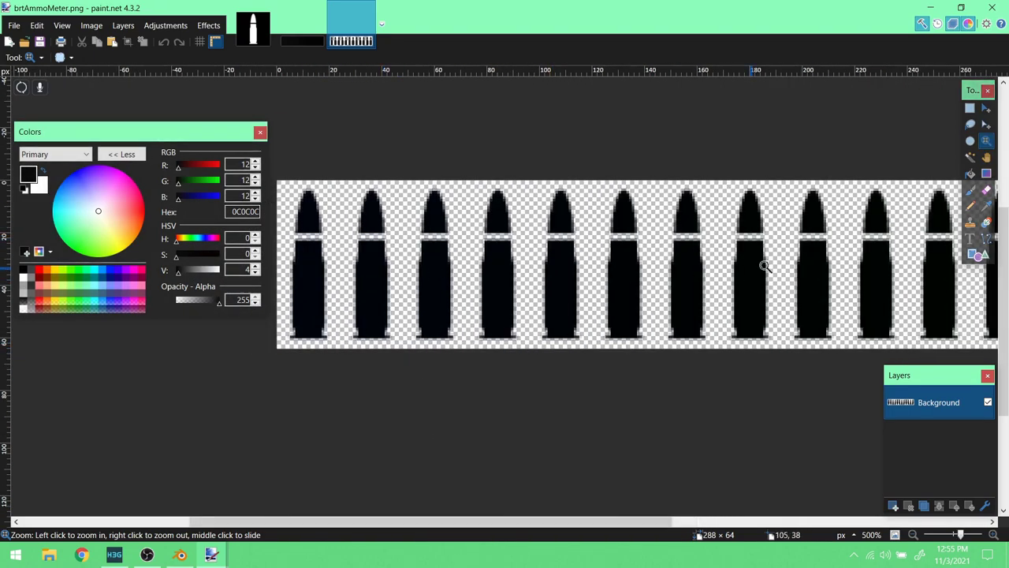
left_click(986, 206)
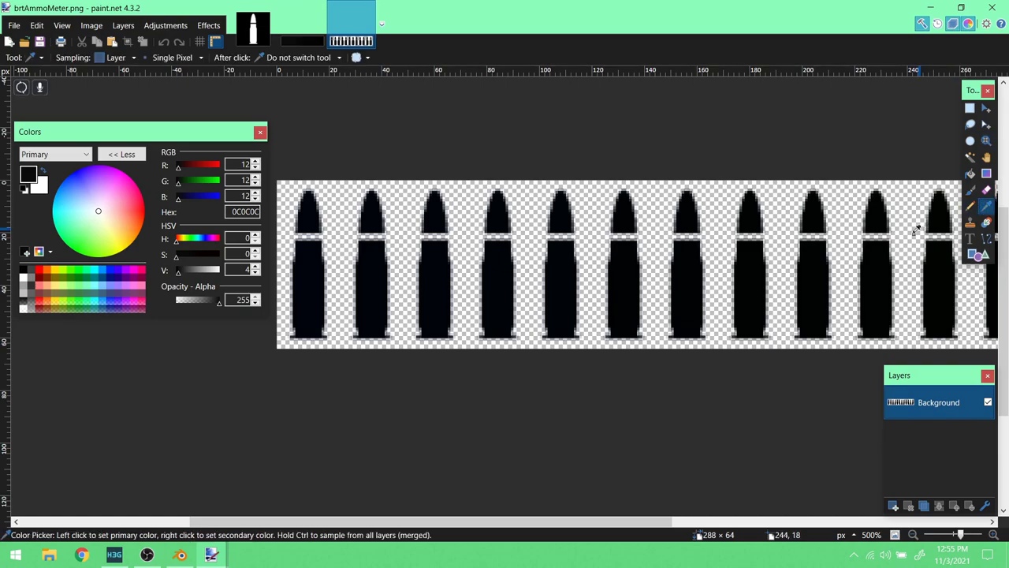
left_click_drag(568, 522, 524, 527)
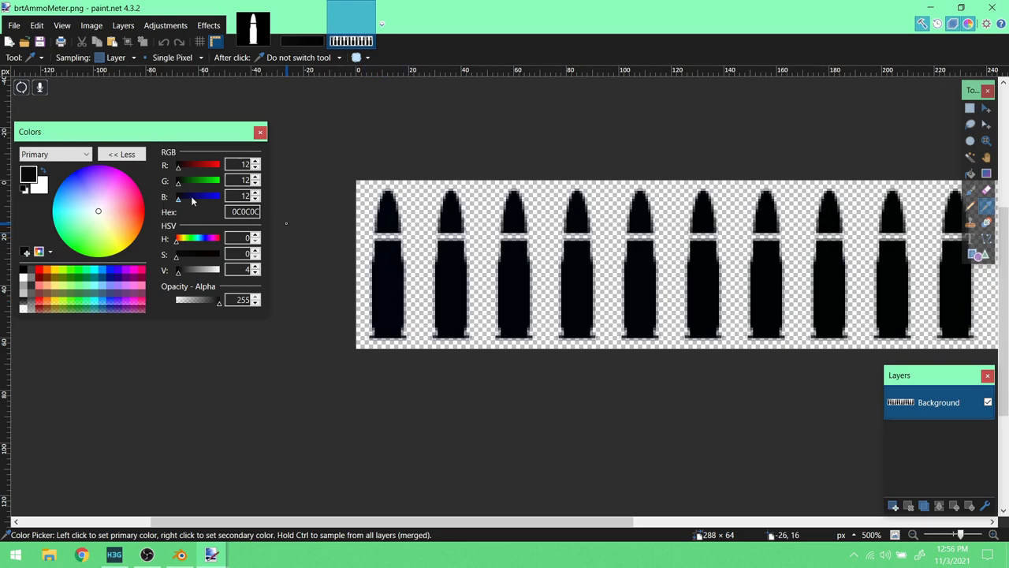
left_click(365, 239)
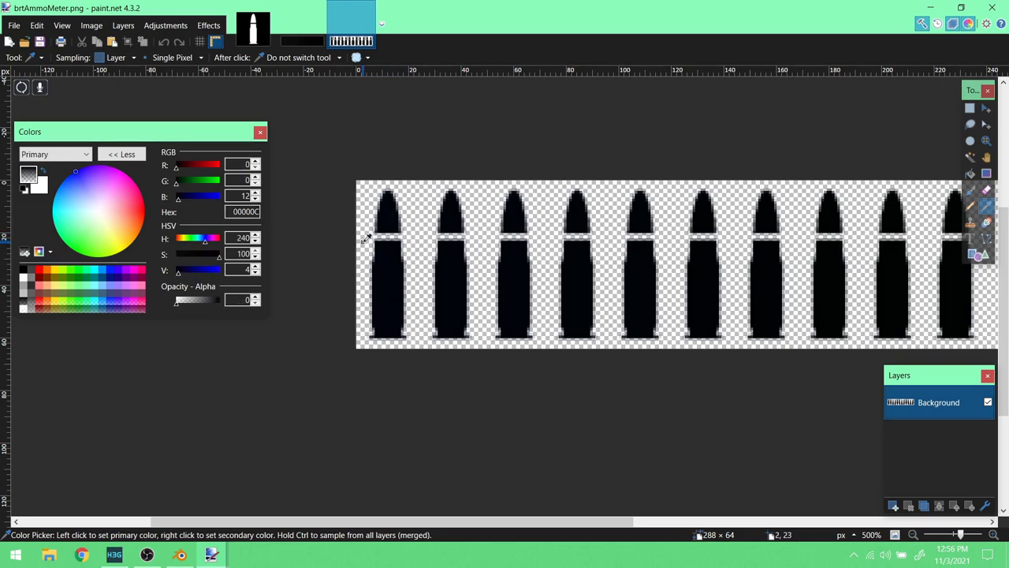
left_click(414, 272)
left_click_drag(416, 270, 410, 273)
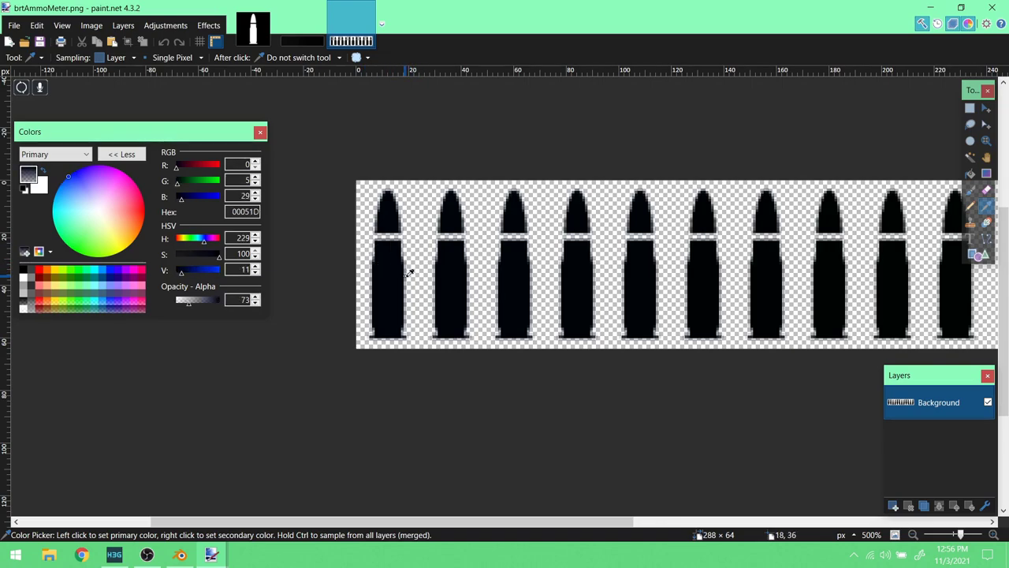
left_click(368, 254)
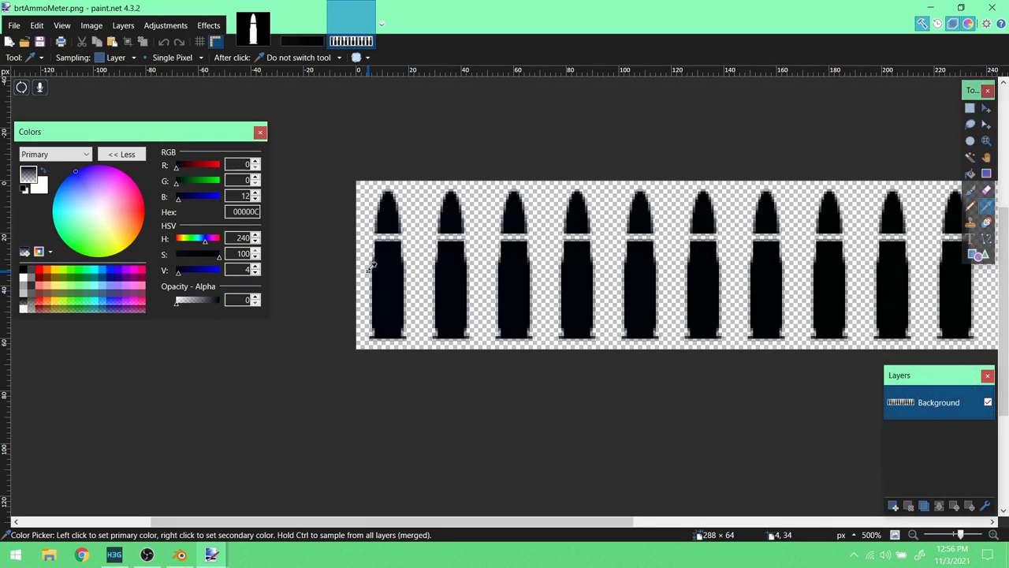
left_click(373, 269)
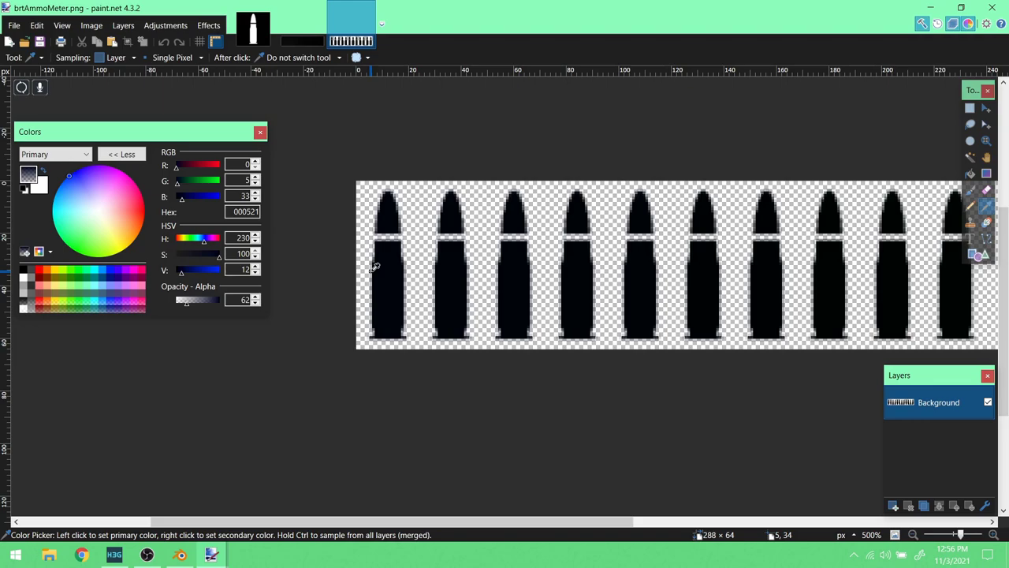
- Compare the blue and alpha values of edge pixels on the first two rounds with the adjacent background at 1200% zoom
left_click(985, 140)
left_click(355, 256)
left_click(378, 268)
left_click(394, 275)
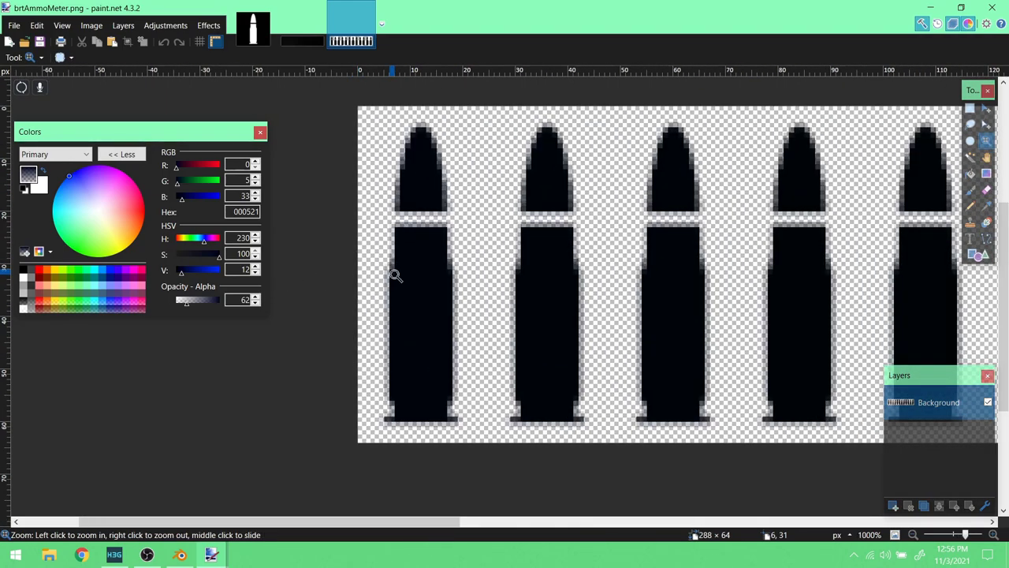
left_click(394, 275)
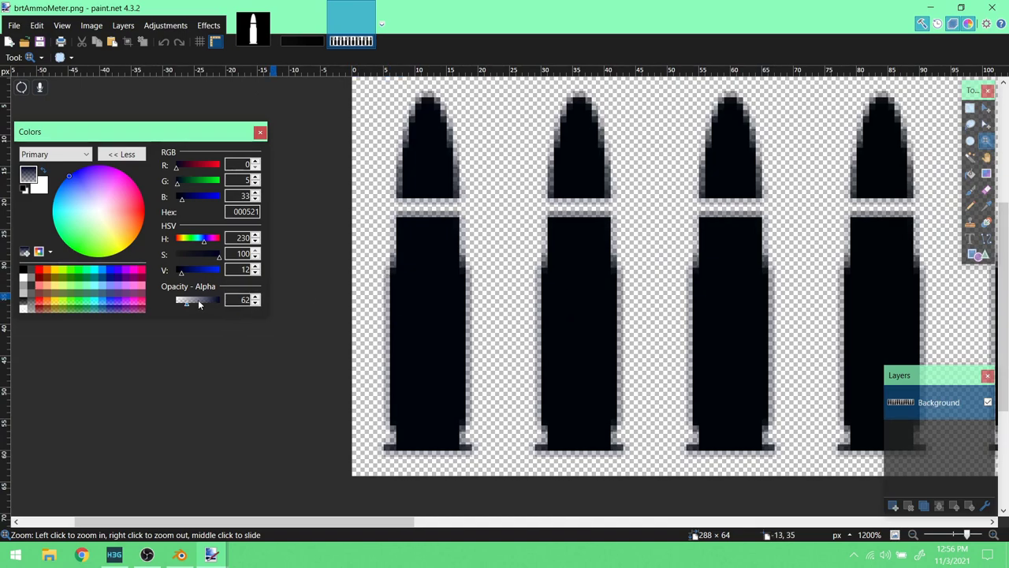
key("k")
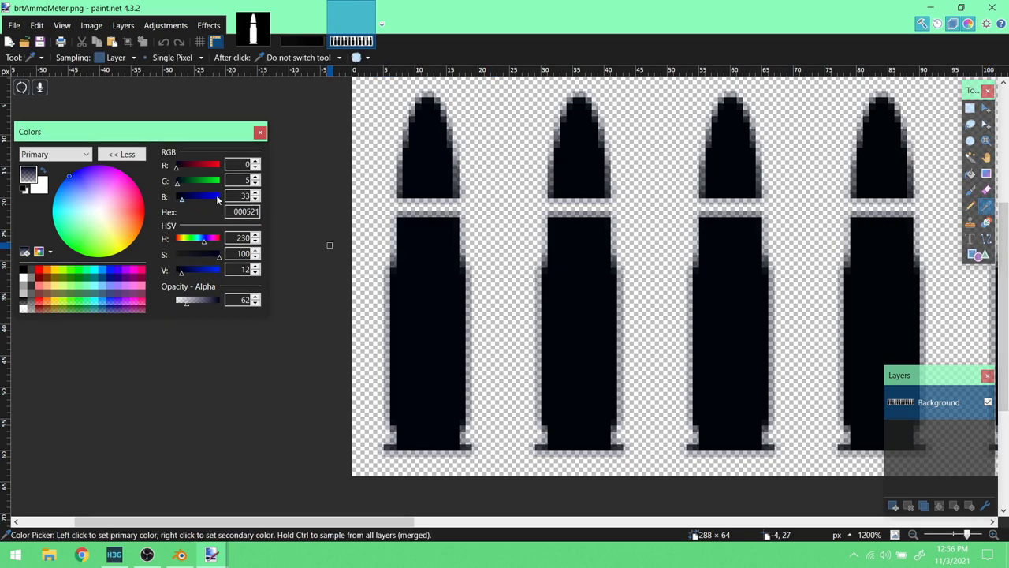
left_click(368, 282)
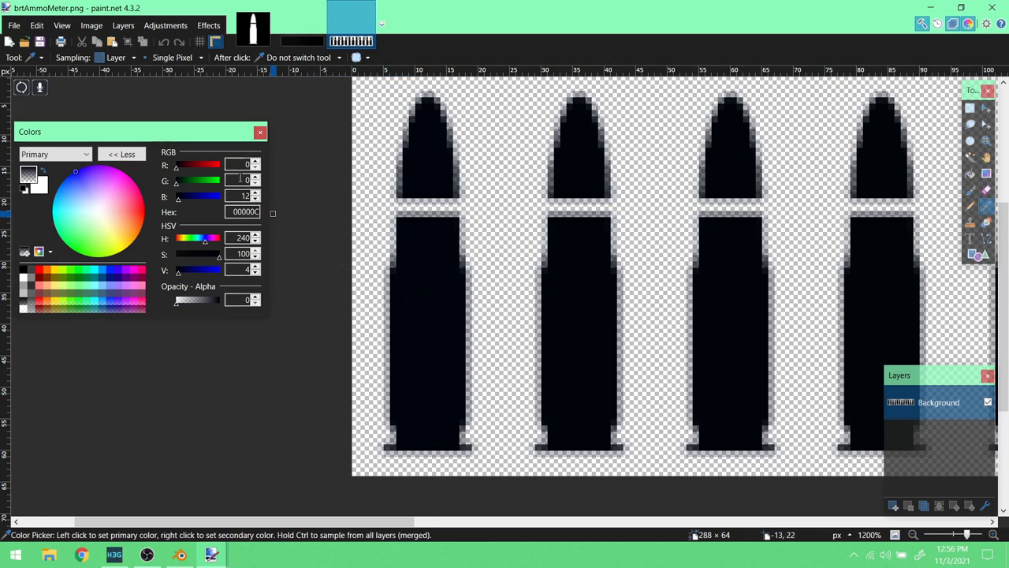
left_click(473, 293)
left_click(476, 291)
left_click(539, 298)
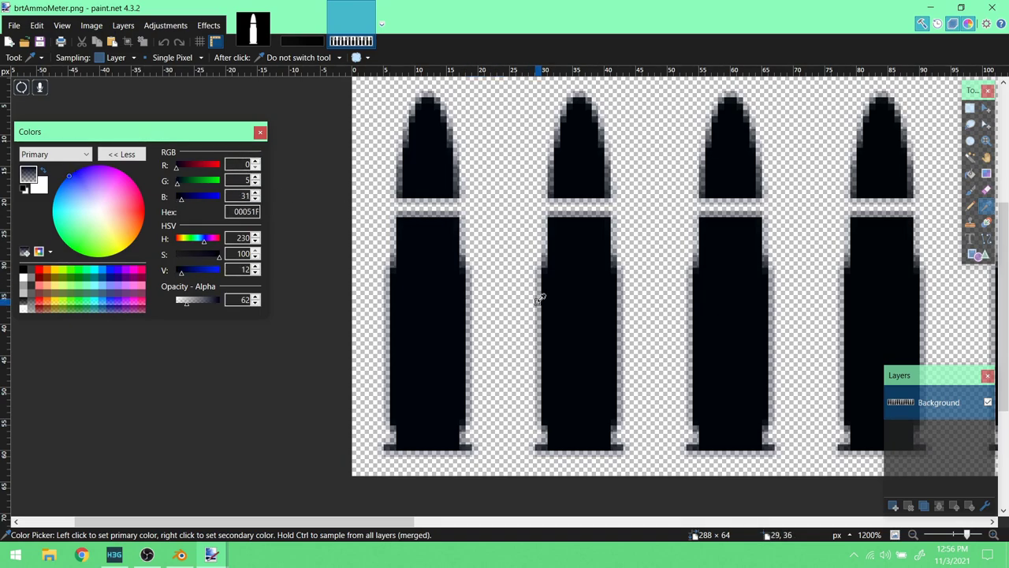
left_click(388, 305)
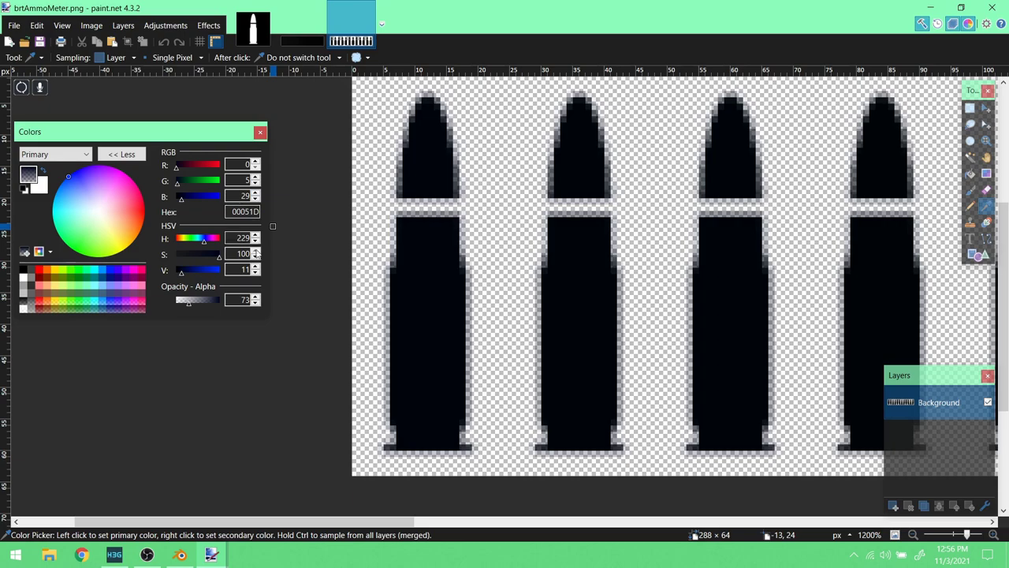
- Sample the background, the solid casing and the gap pixels below the tip of the first round to compare blue and alpha values
left_click(366, 275)
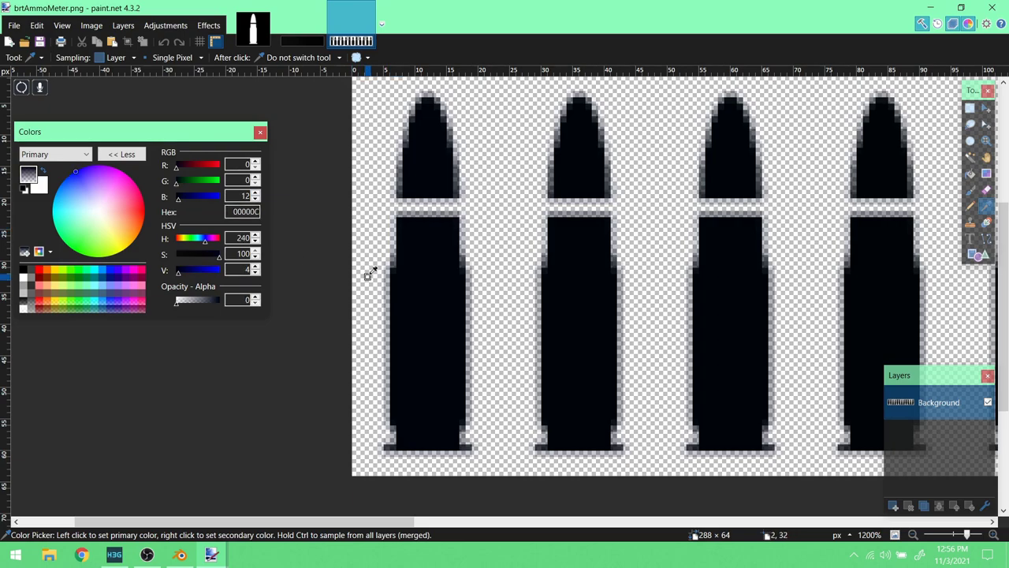
left_click(402, 275)
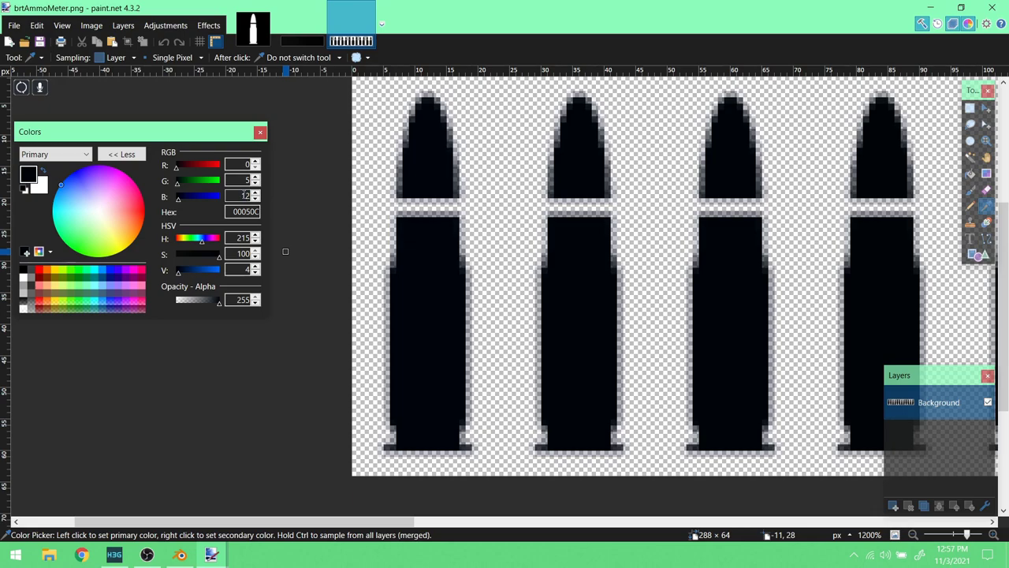
left_click(414, 212)
left_click(426, 203)
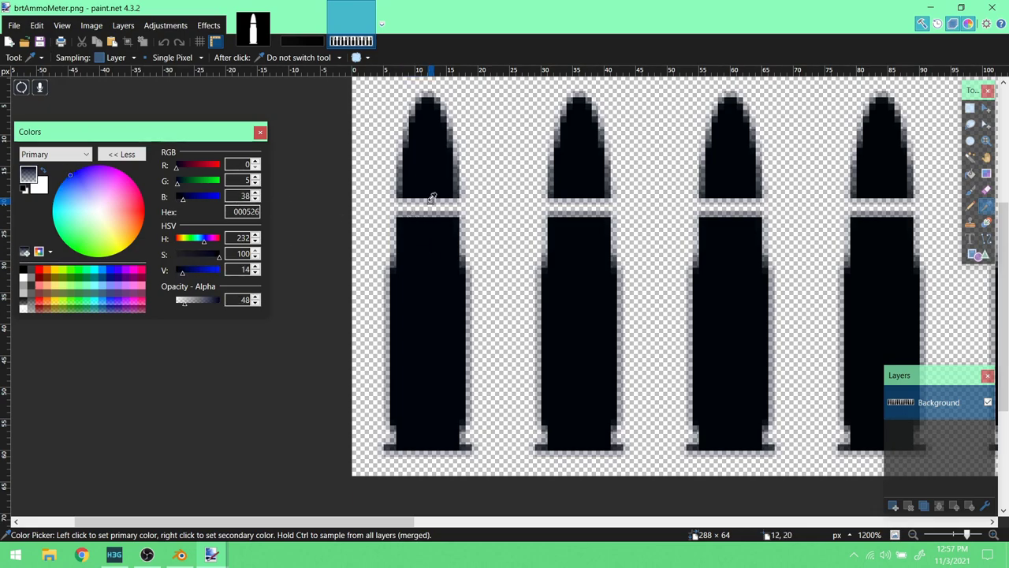
left_click(439, 211)
left_click(401, 168)
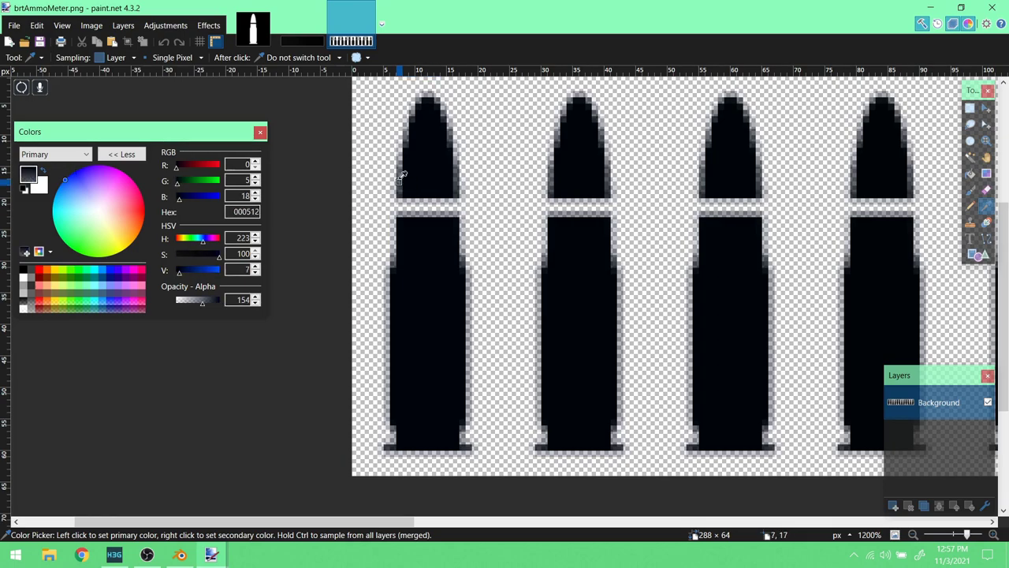
left_click(403, 188)
left_click(424, 197)
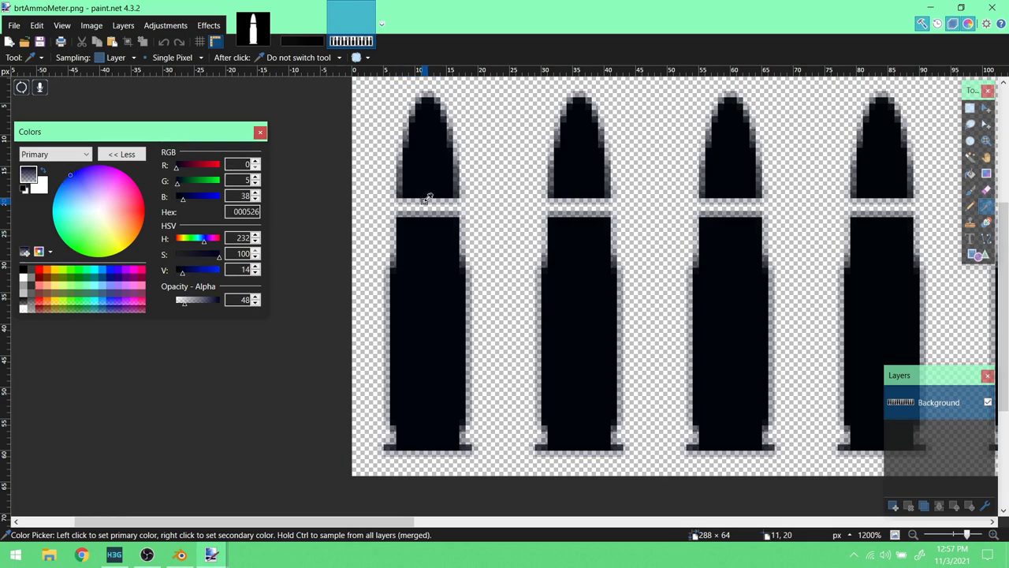
- Sample the side and lower edge pixels of the first round's tip against the transparent background beside the round
left_click(401, 191)
left_click(401, 190)
left_click(401, 162)
left_click(401, 164)
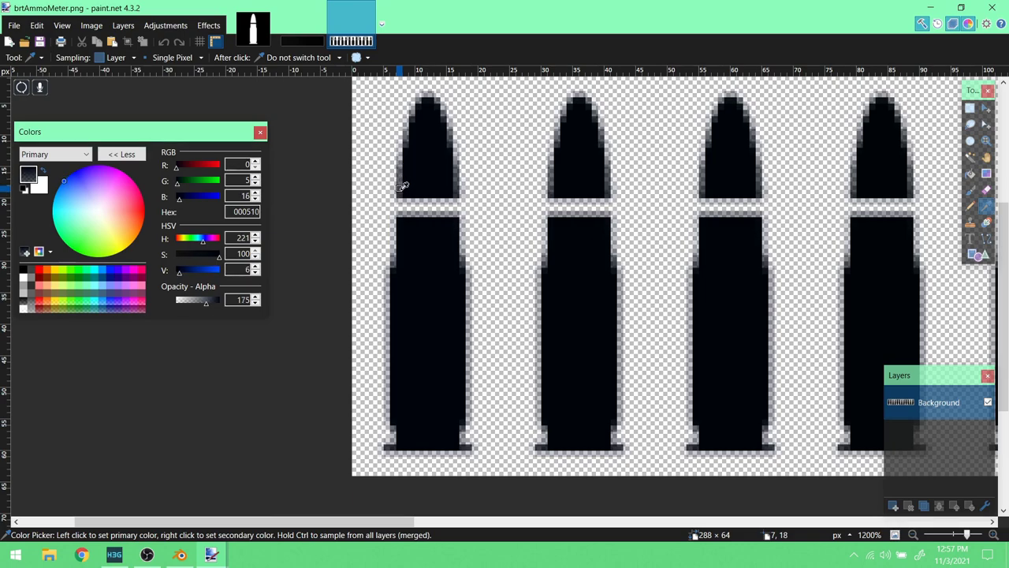
left_click(402, 194)
left_click(426, 196)
left_click(469, 198)
left_click(522, 250)
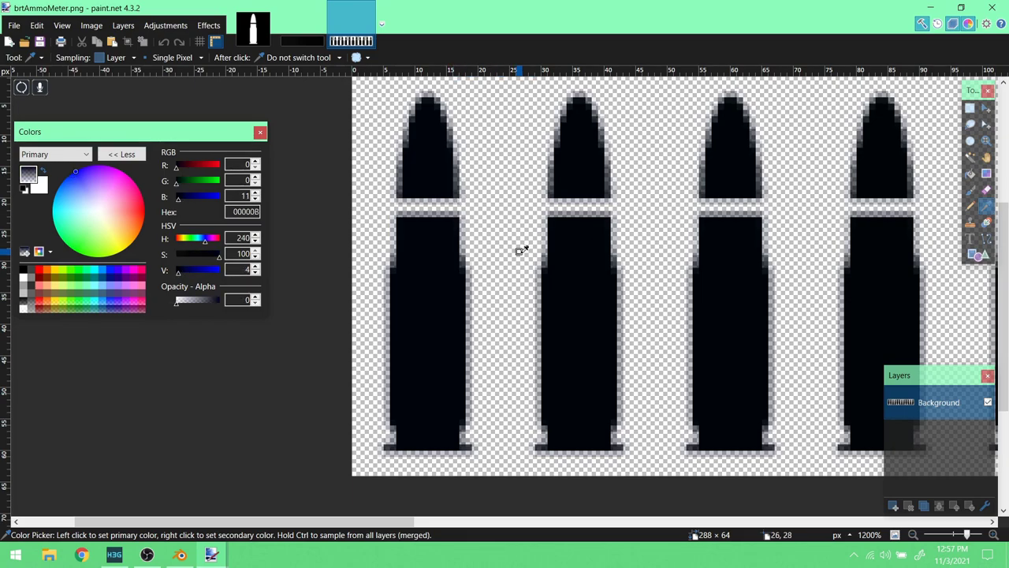
- Check the RGB and alpha values at several spots of the transparent background between the first two rounds
left_click(489, 219)
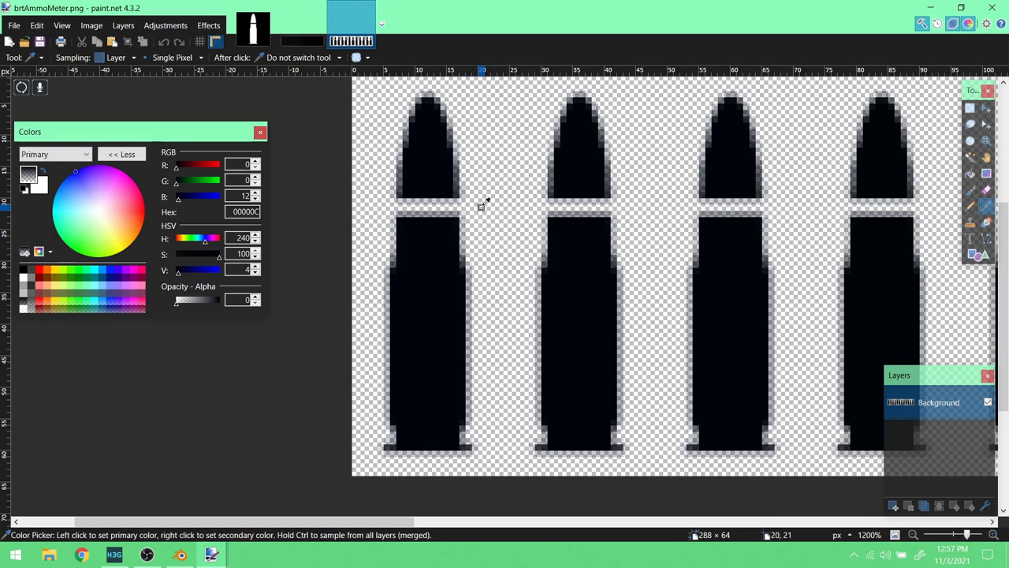
left_click(506, 191)
left_click(501, 158)
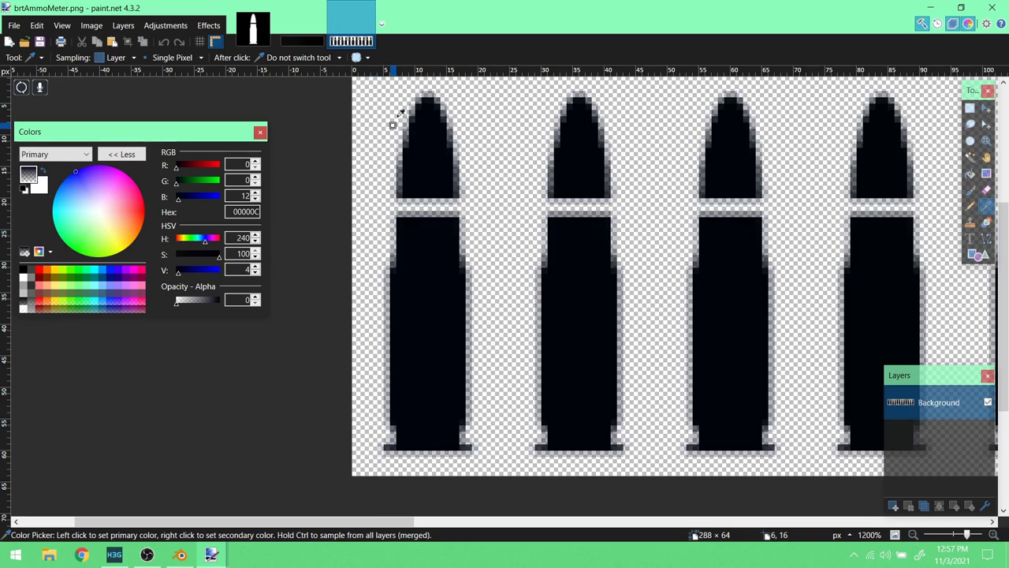
scroll(465, 93, "up", 2)
left_click(533, 274)
left_click(496, 135)
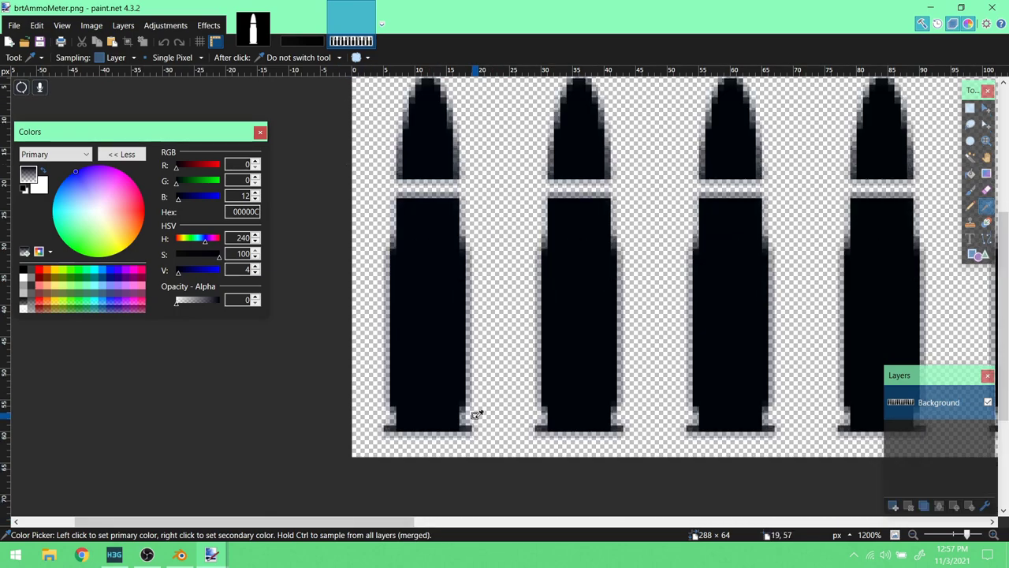
- Sample the solid tip of the first round and the background beside it to compare their channel values
scroll(475, 415, "down", 3)
scroll(489, 261, "down", 3)
scroll(477, 316, "up", 3)
scroll(534, 292, "up", 5)
left_click(450, 282)
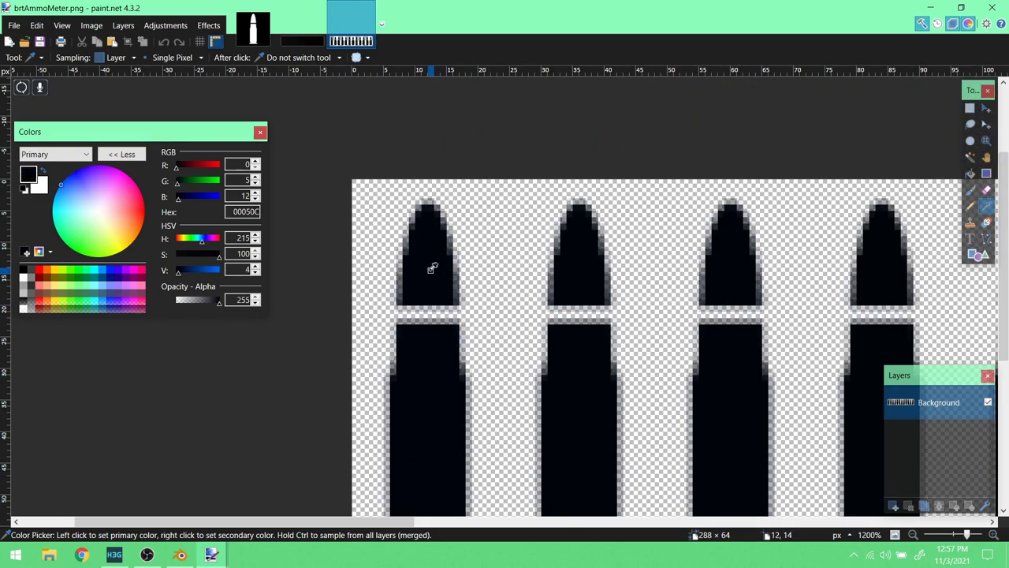
left_click(460, 243)
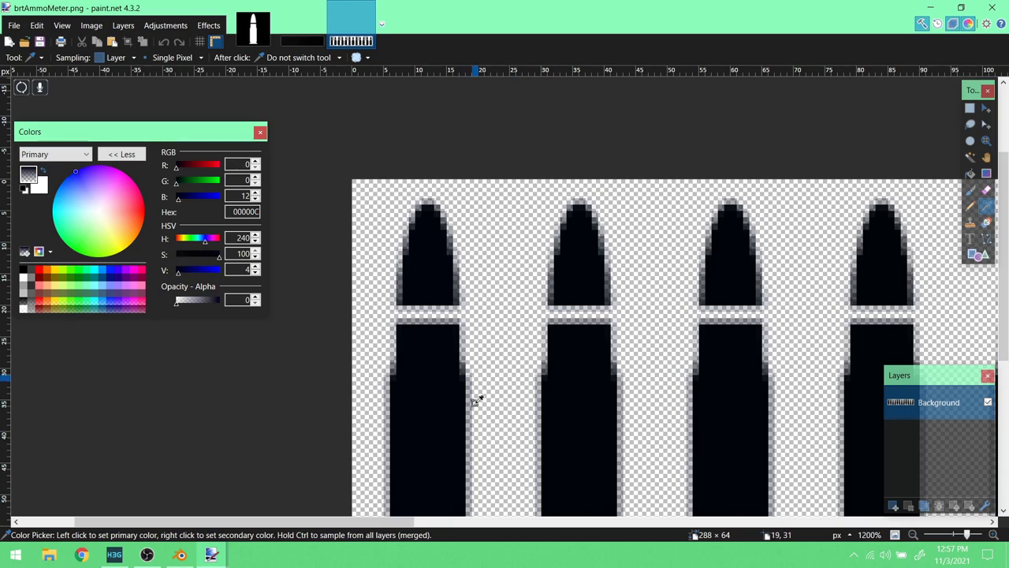
- Inspect the first round's casing down to the base and sample its edge and interior pixels for blue and alpha
scroll(479, 395, "down", 3)
scroll(469, 382, "down", 3)
scroll(469, 382, "up", 6)
scroll(469, 381, "down", 9)
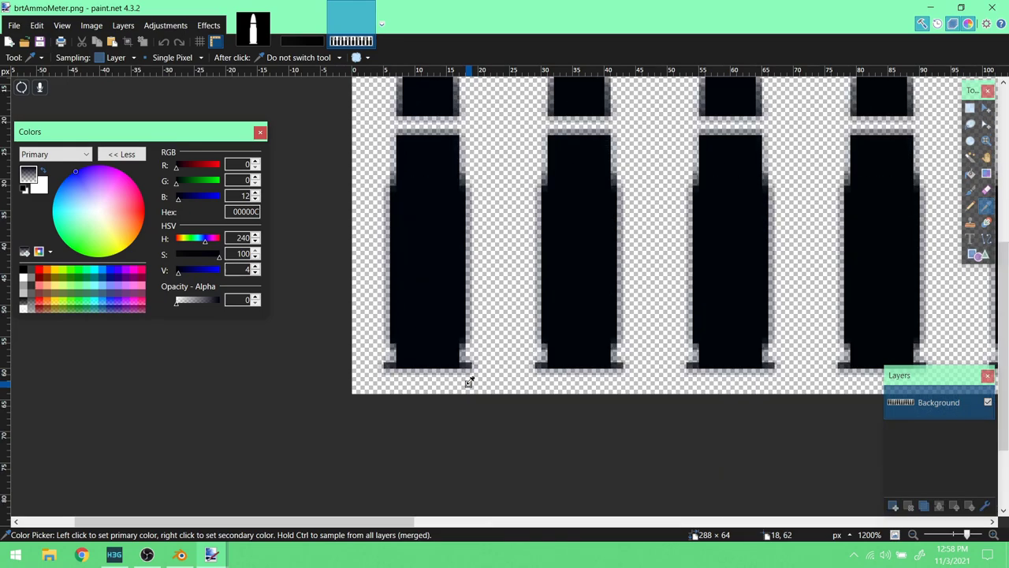
scroll(469, 381, "down", 2)
scroll(468, 377, "up", 8)
left_click(470, 339)
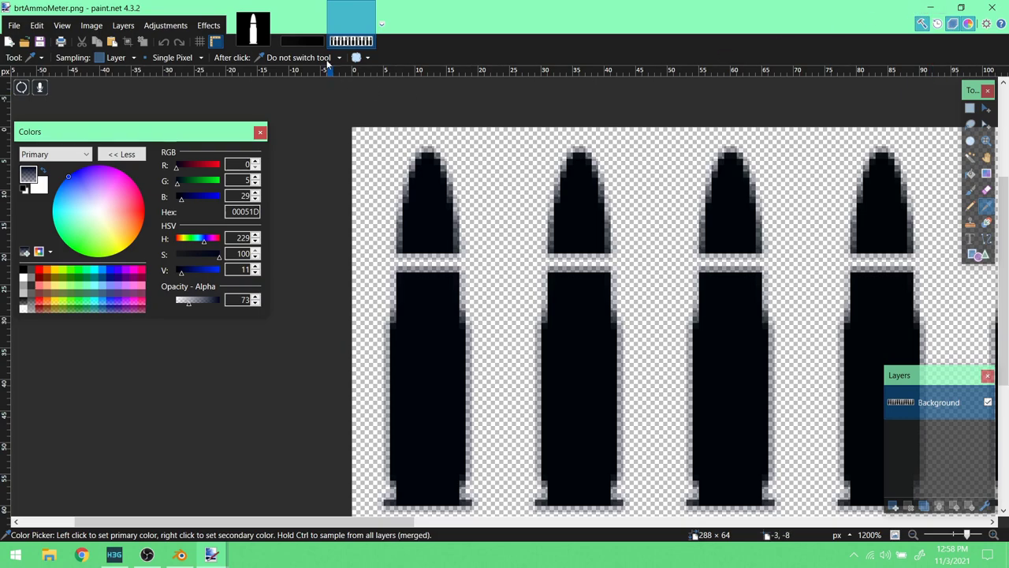
left_click(383, 359)
left_click(384, 375)
left_click(389, 407)
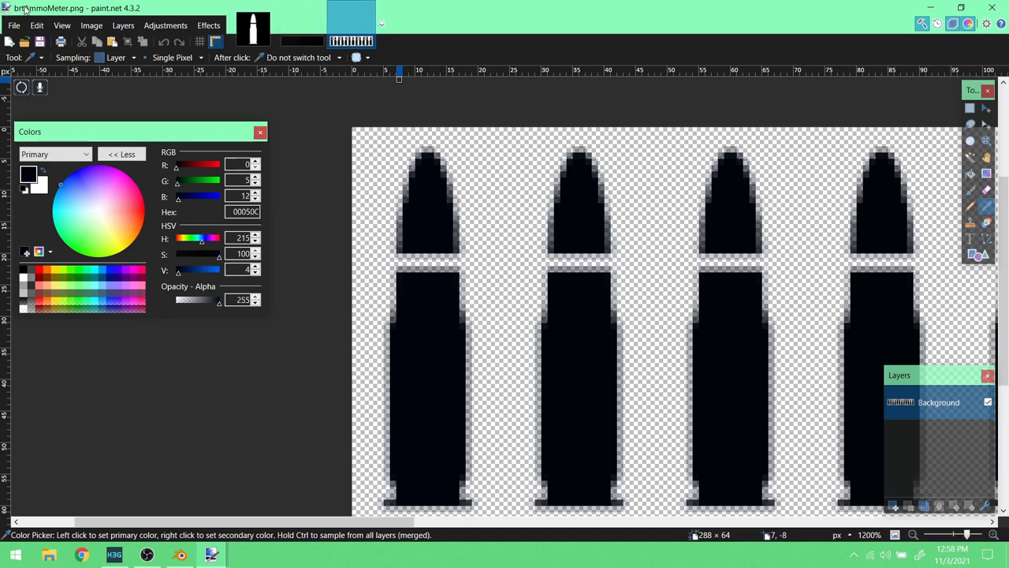
- Close all three open images in paint.net and minimize the program
left_click(367, 13)
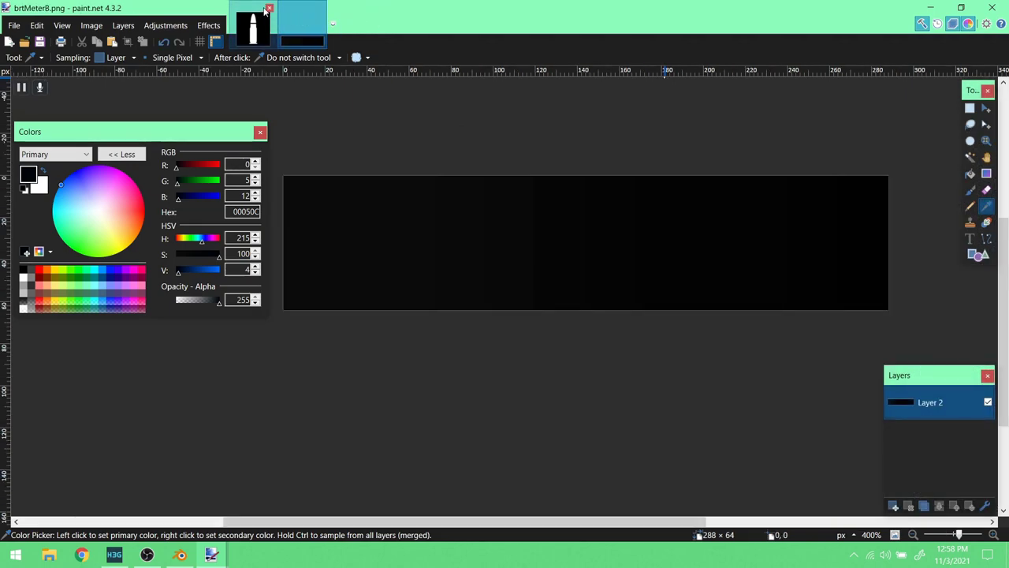
left_click(269, 9)
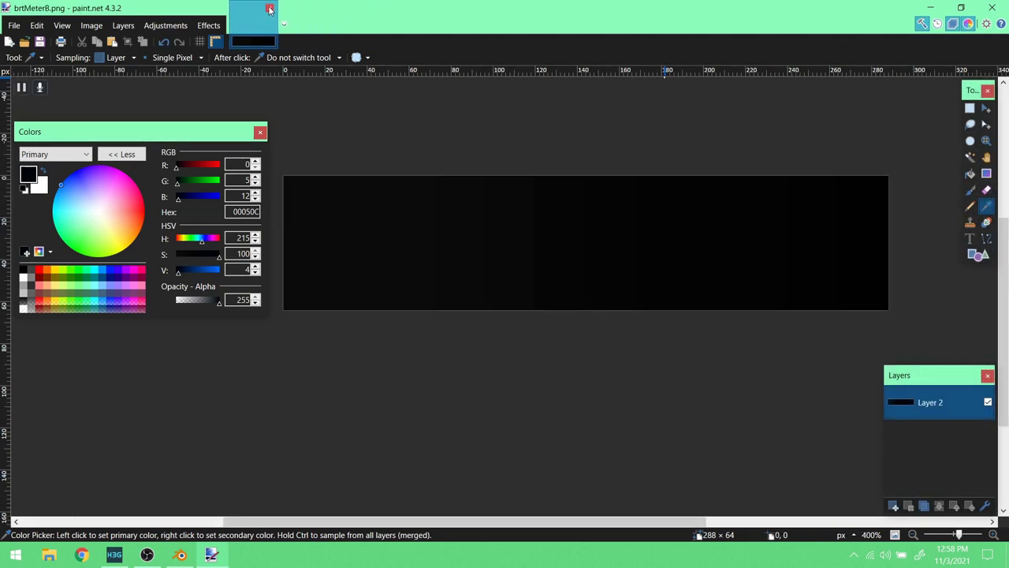
left_click(270, 9)
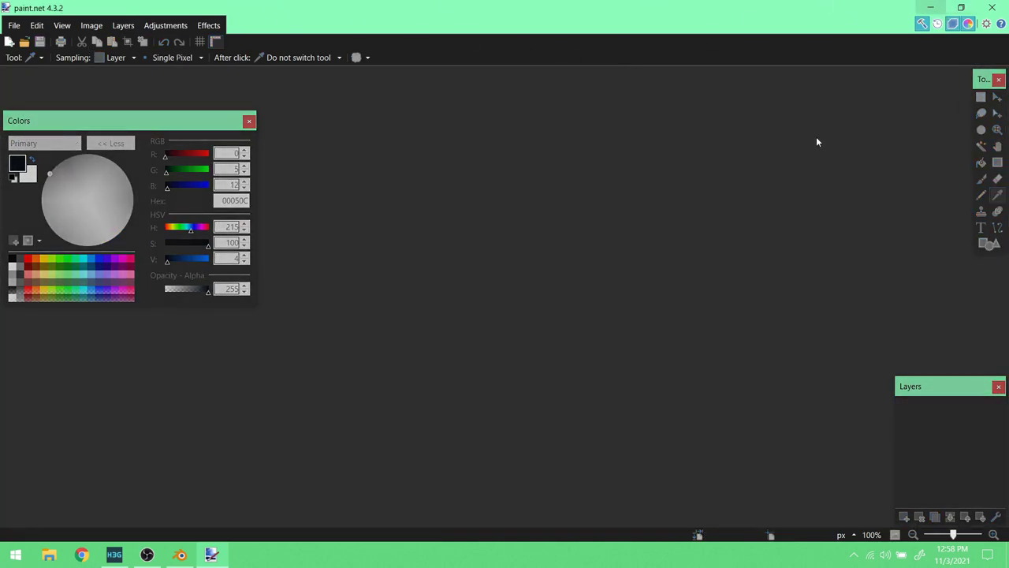
left_click(932, 10)
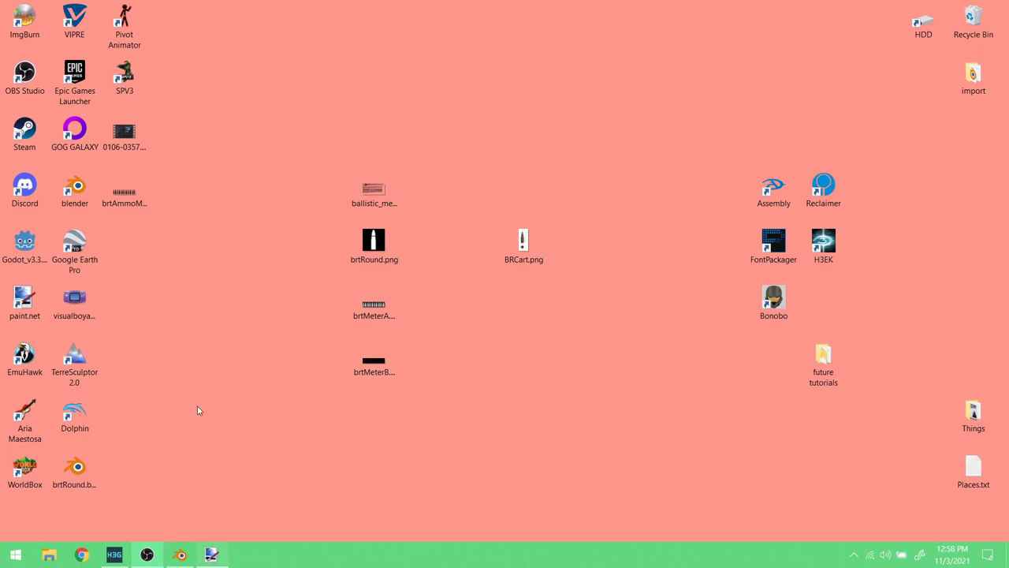
- Switch to Blender and disconnect the brtMeterA.png image from the alpha input of the Combine RGBA node
left_click(134, 177)
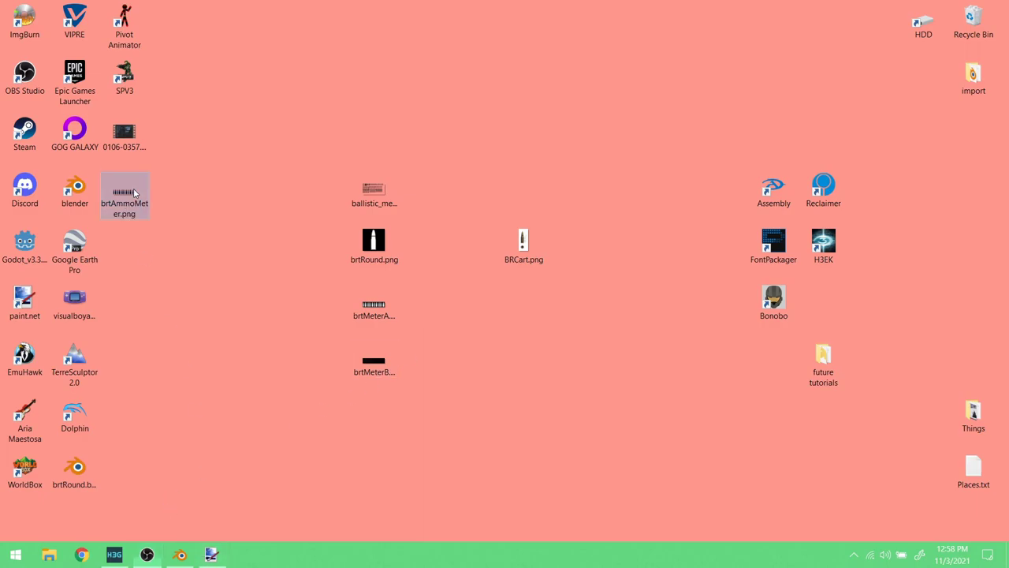
left_click(181, 554)
left_click(211, 24)
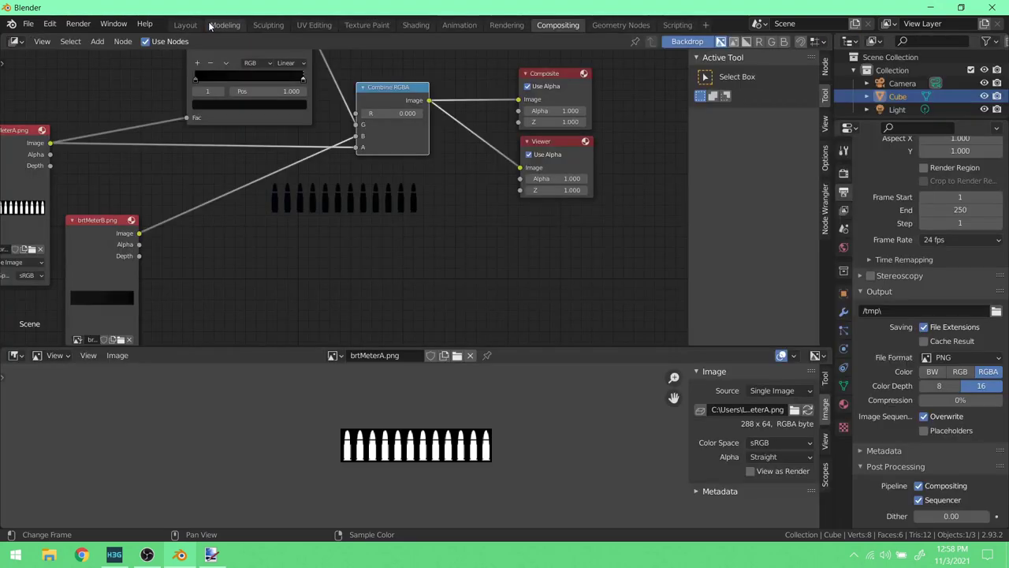
middle_click_drag(333, 226, 386, 230)
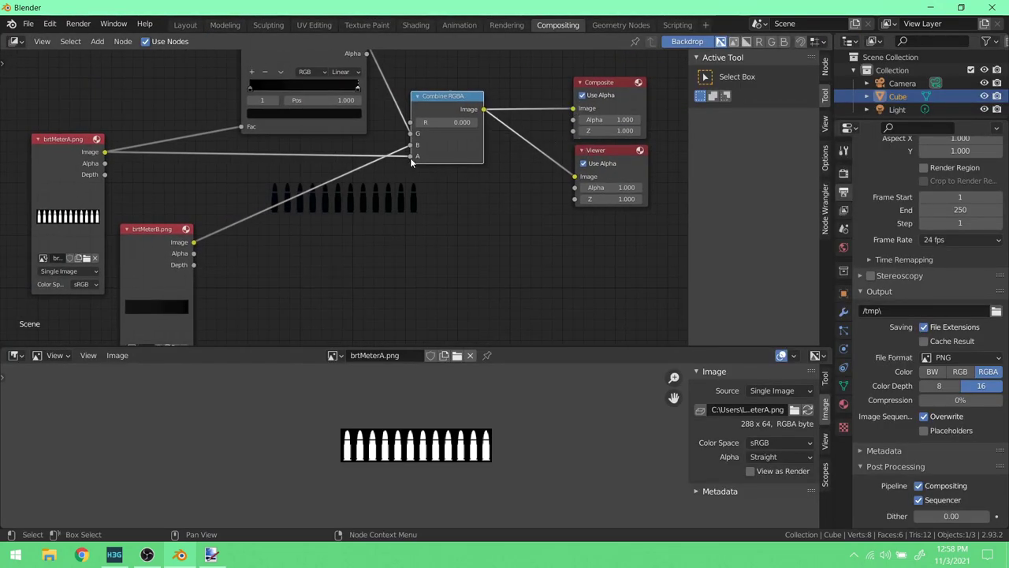
left_click_drag(412, 157, 260, 172)
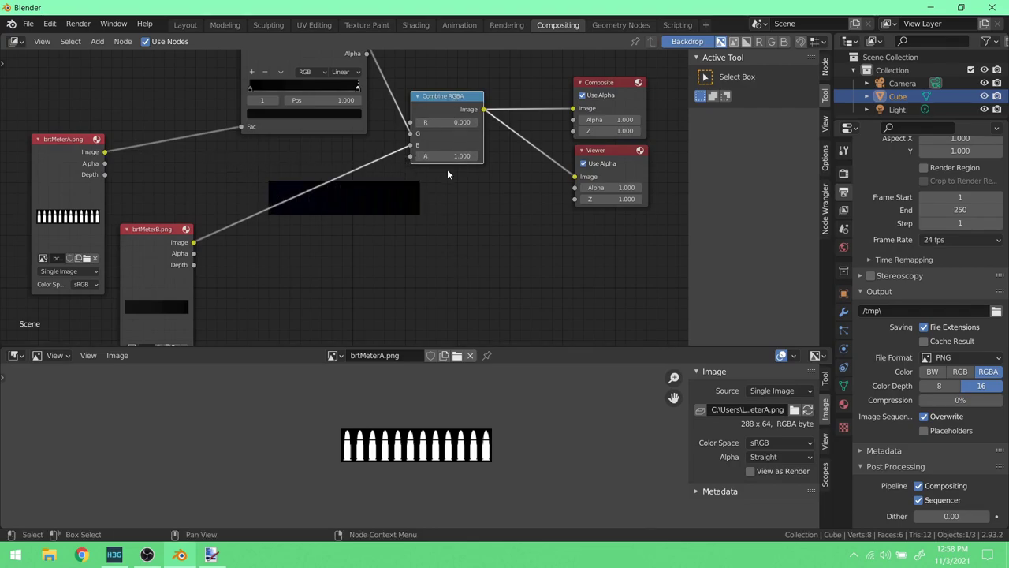
middle_click_drag(447, 173, 432, 206)
- Render the image with the updated compositing nodes
left_click(75, 24)
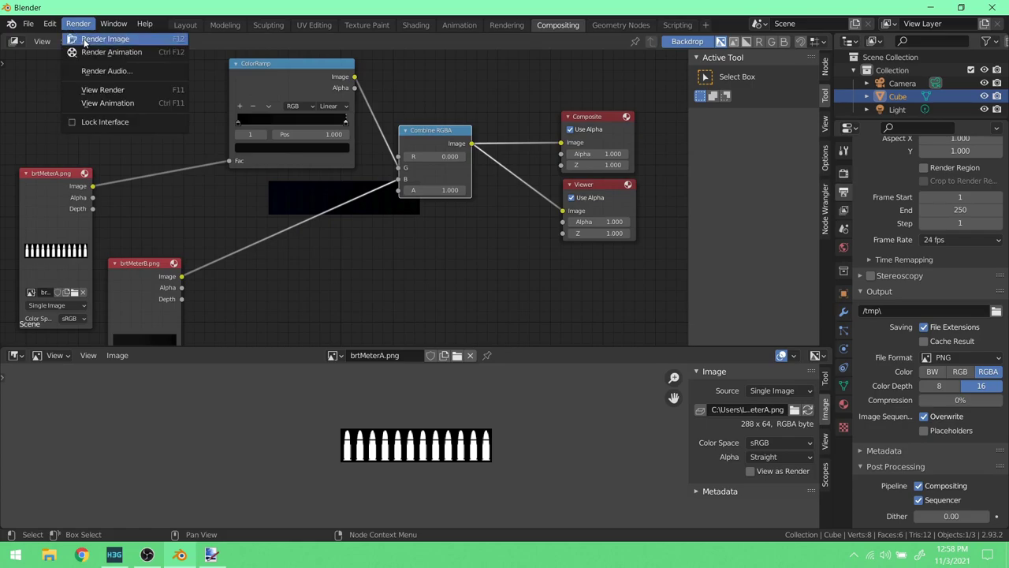
left_click(85, 39)
scroll(449, 317, "up", 6)
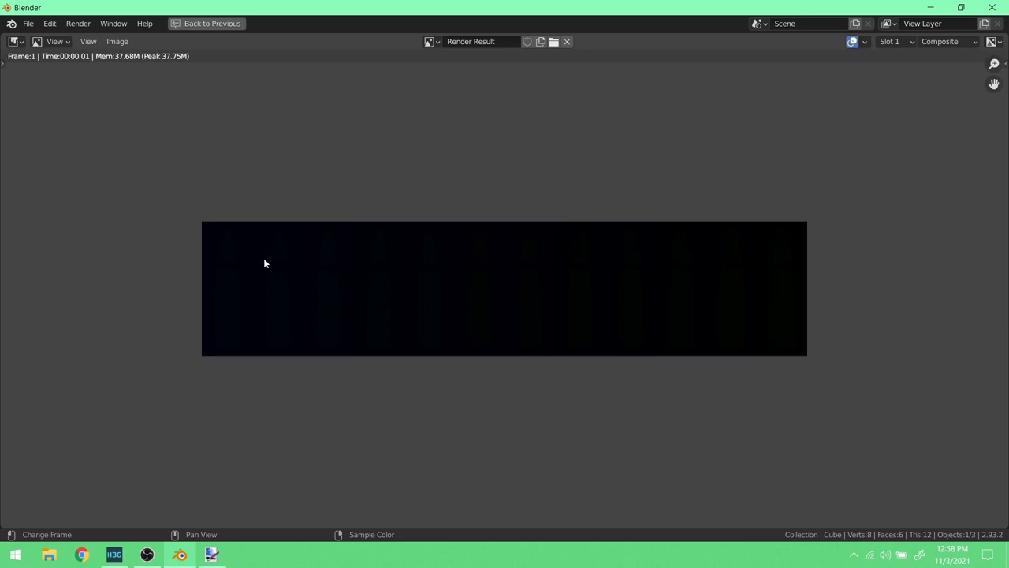
- Save the render result as a 16-bit RGBA PNG, overwriting brtAmmoMeter.png on the Desktop
left_click(117, 41)
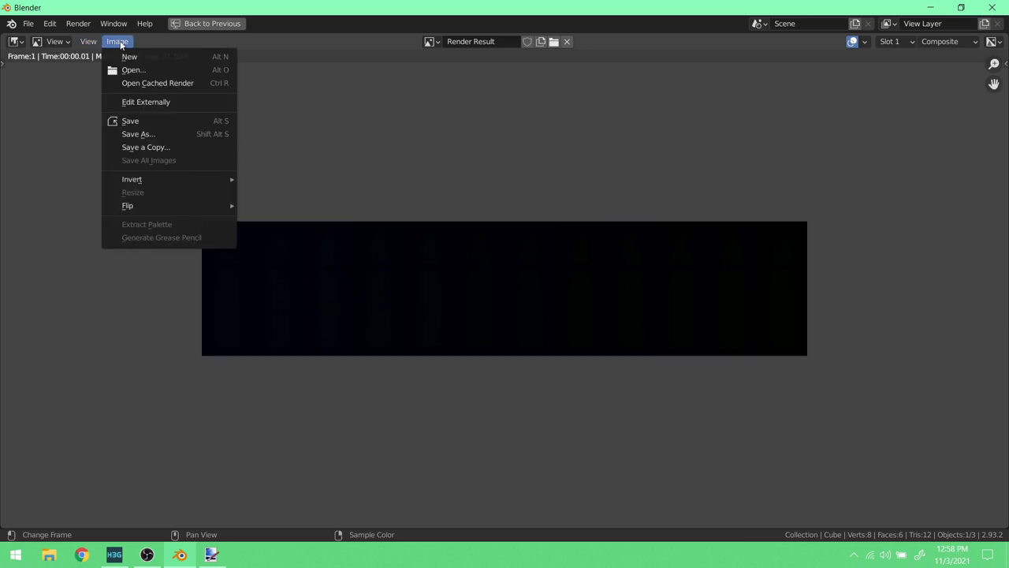
left_click(164, 133)
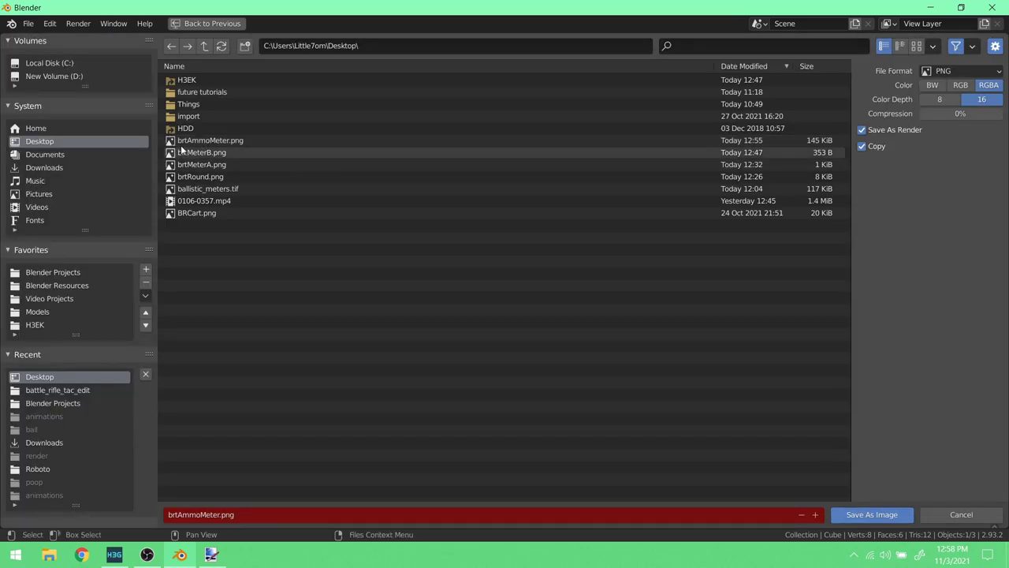
left_click(196, 144)
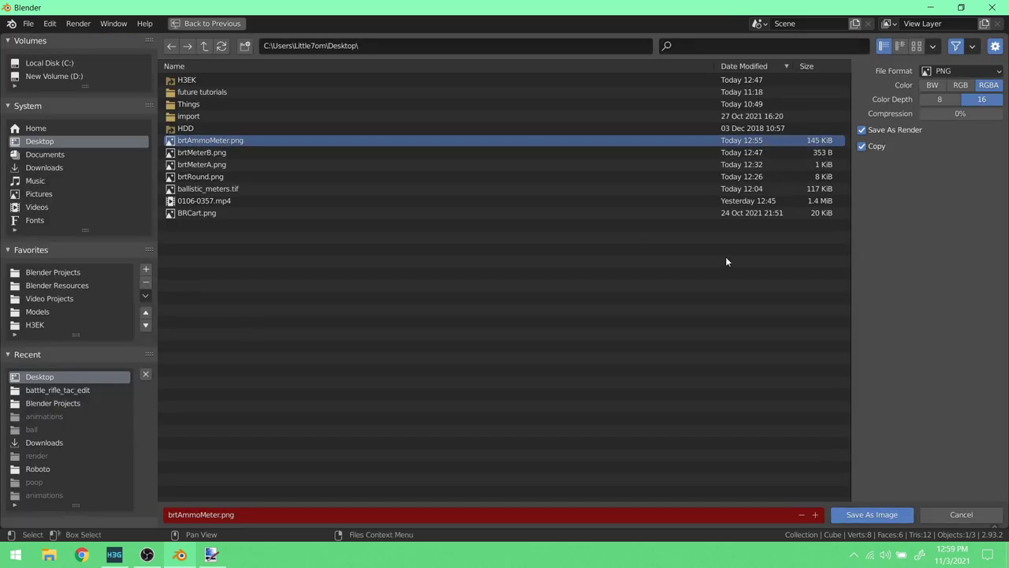
left_click(872, 514)
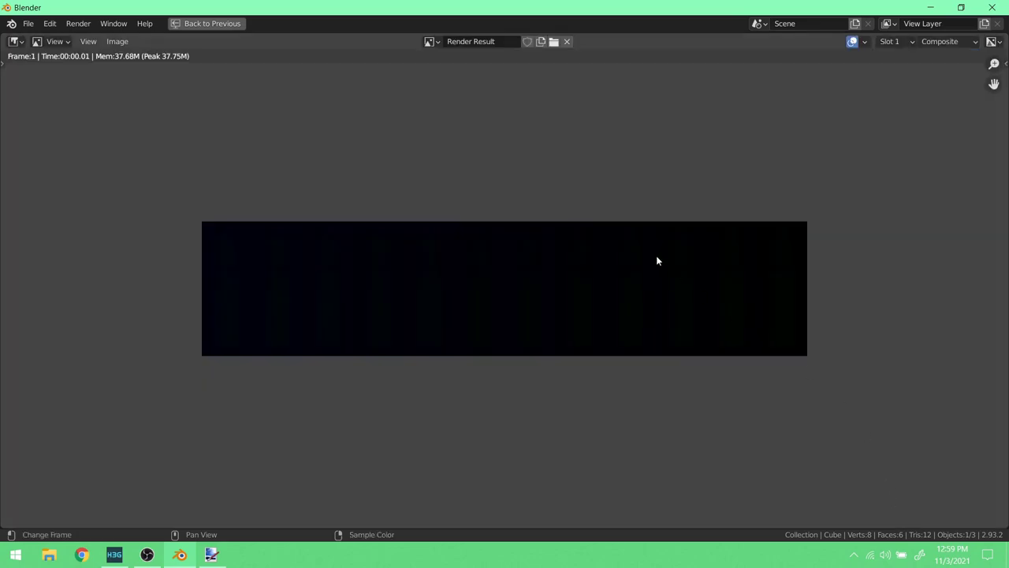
- Minimize Blender and open the overwritten brtAmmoMeter.png from the desktop in paint.net
left_click(931, 8)
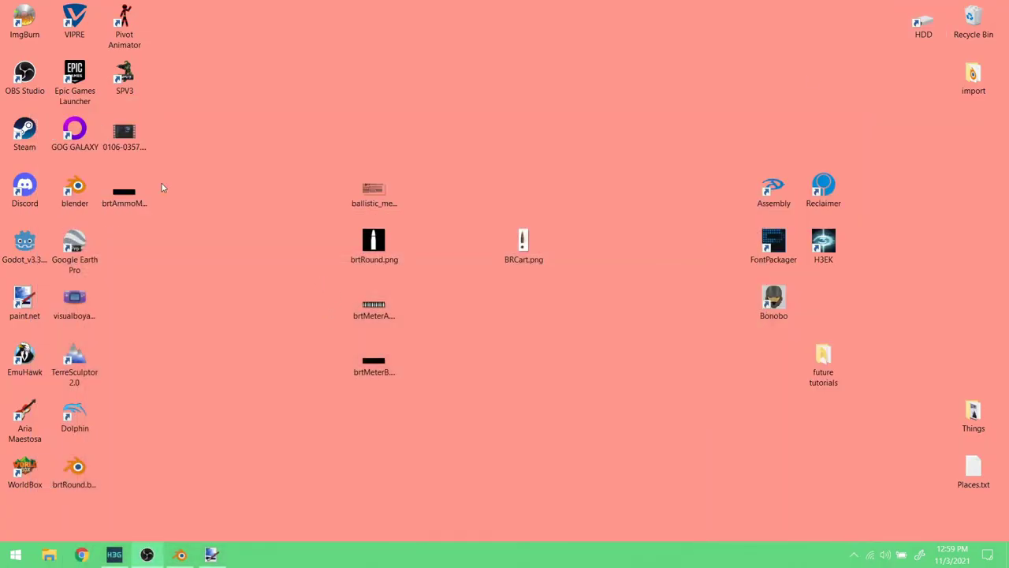
right_click(126, 199)
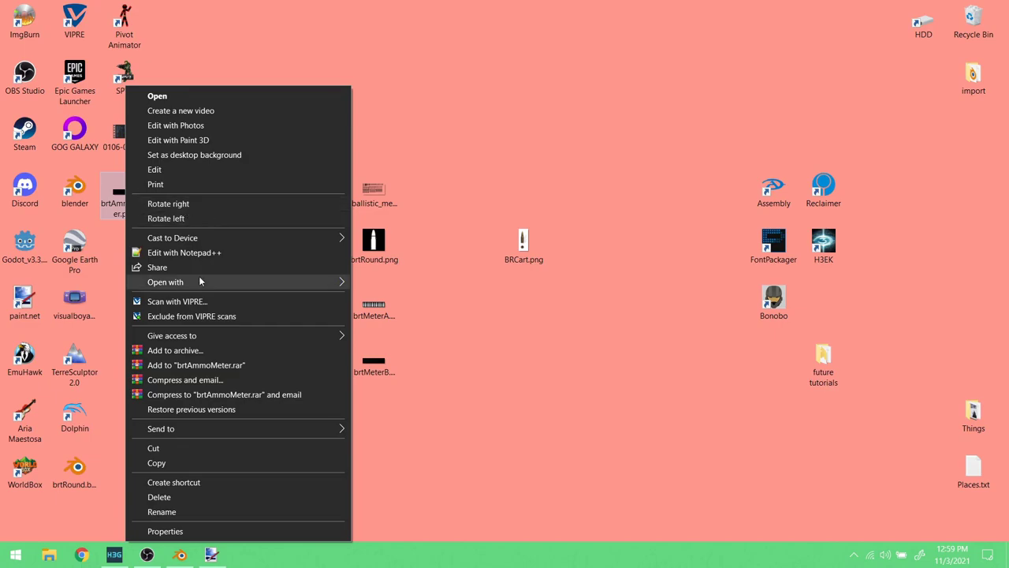
mouse_move(212, 282)
left_click(397, 328)
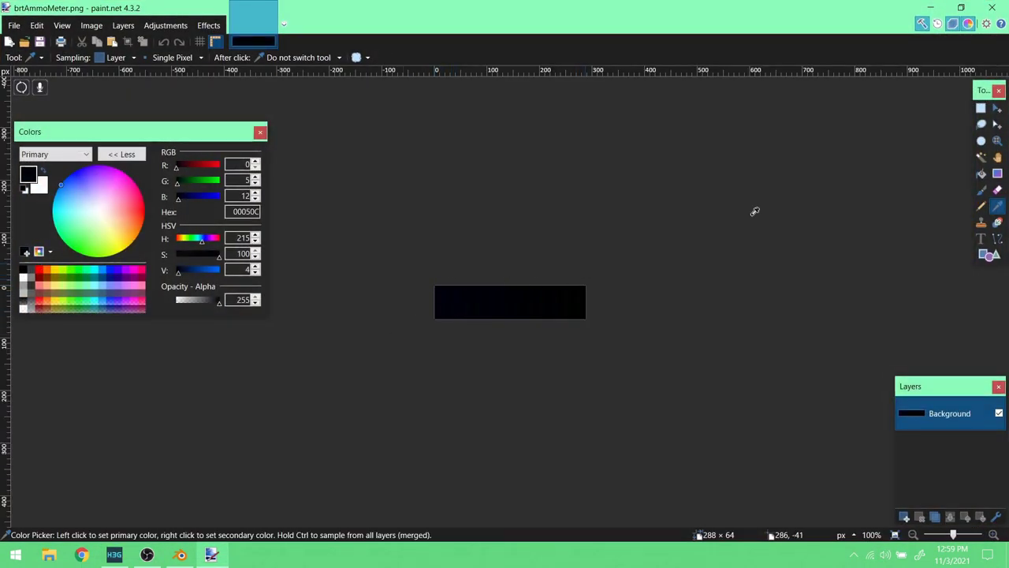
- Zoom in on the first rounds of the opaque meter at 1200% and sample the first round with the Color Picker
left_click(997, 140)
left_click_drag(408, 293, 448, 318)
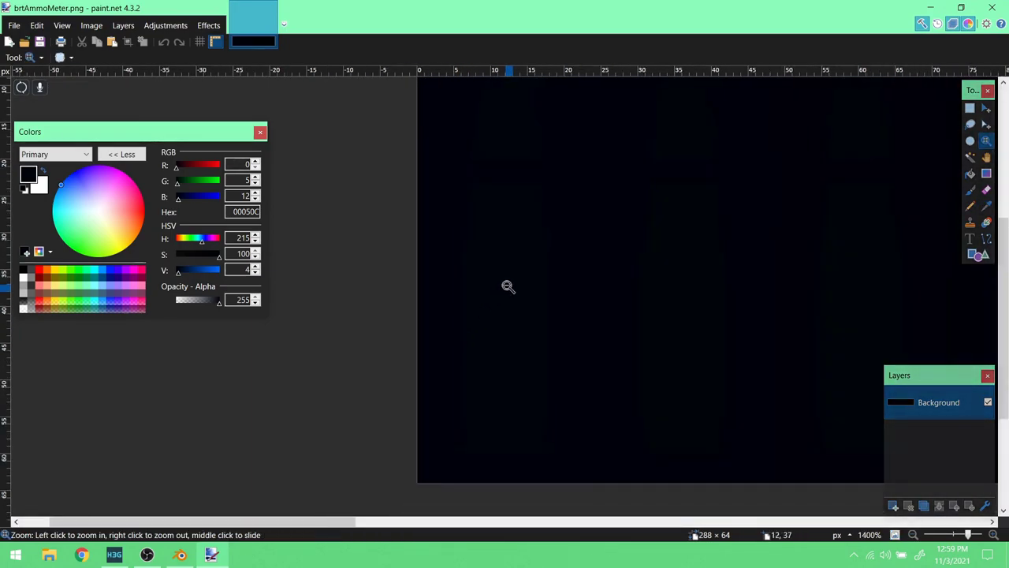
left_click(987, 205)
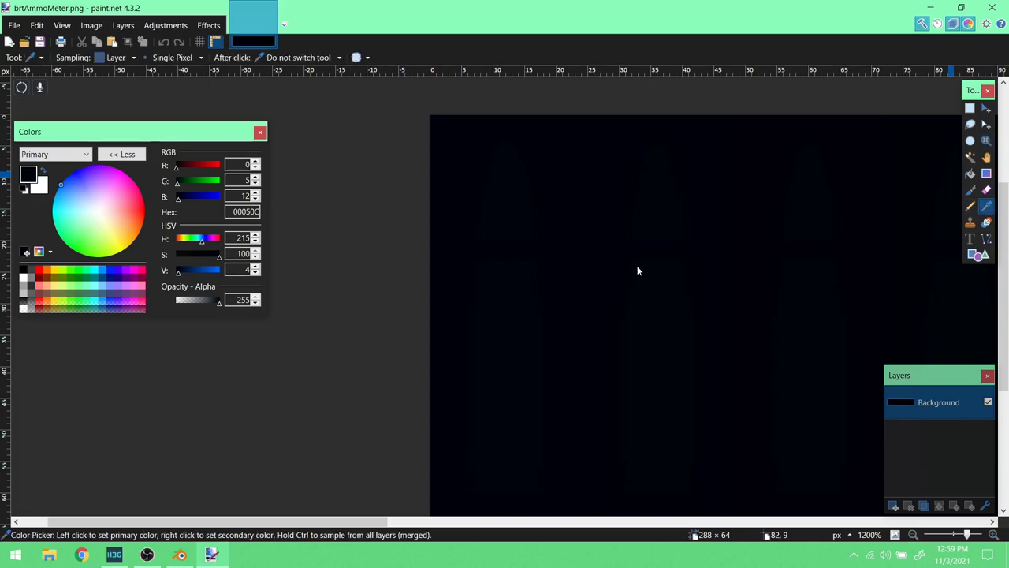
left_click_drag(439, 288, 500, 316)
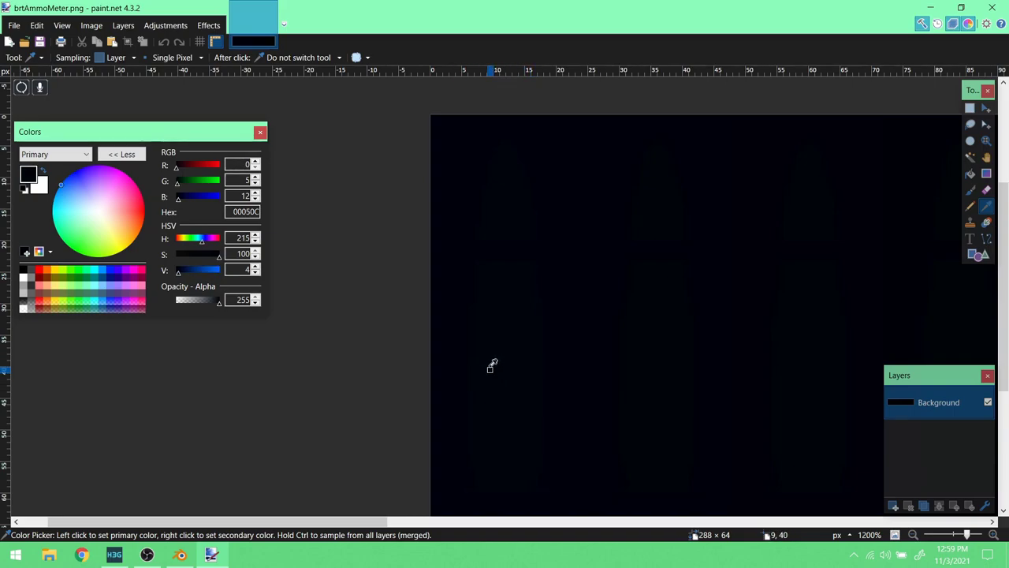
- Sample the gap beside the first round and the pixels across the neighbouring rounds of the opaque meter with the Color Picker
left_click(544, 367)
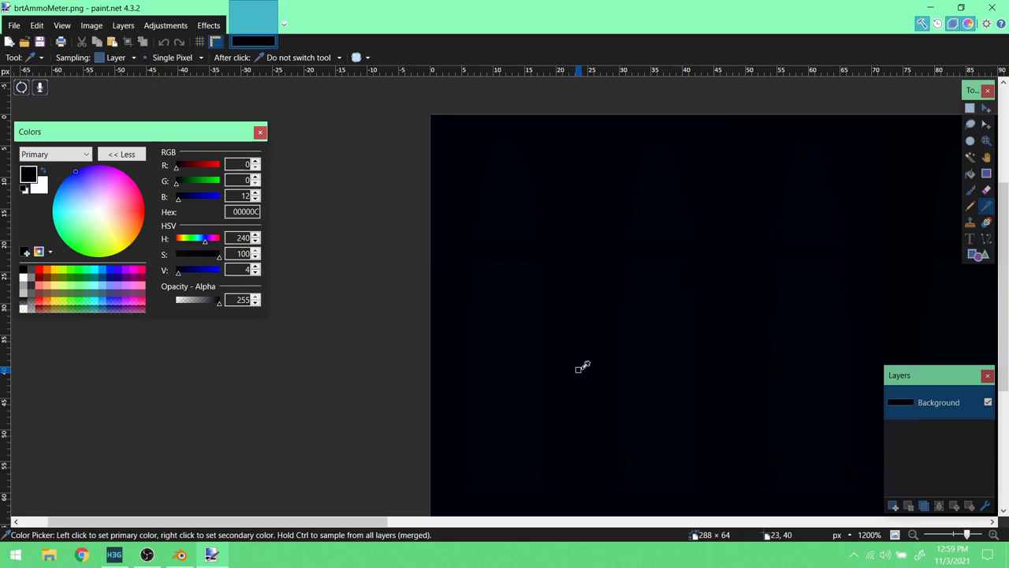
left_click_drag(612, 368, 906, 380)
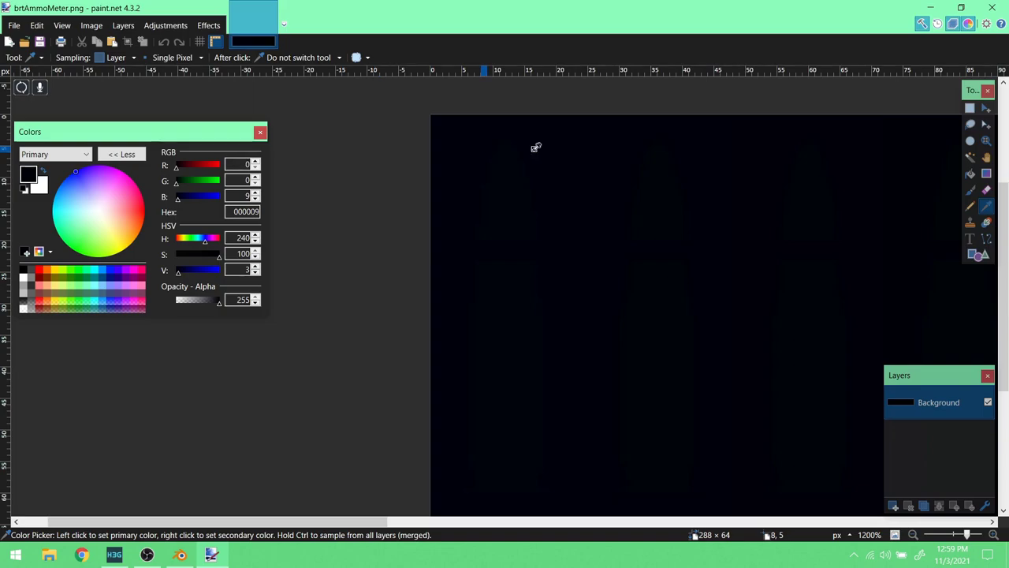
left_click(985, 140)
right_click(698, 266)
left_click_drag(425, 522, 562, 500)
right_click(571, 338)
right_click(570, 338)
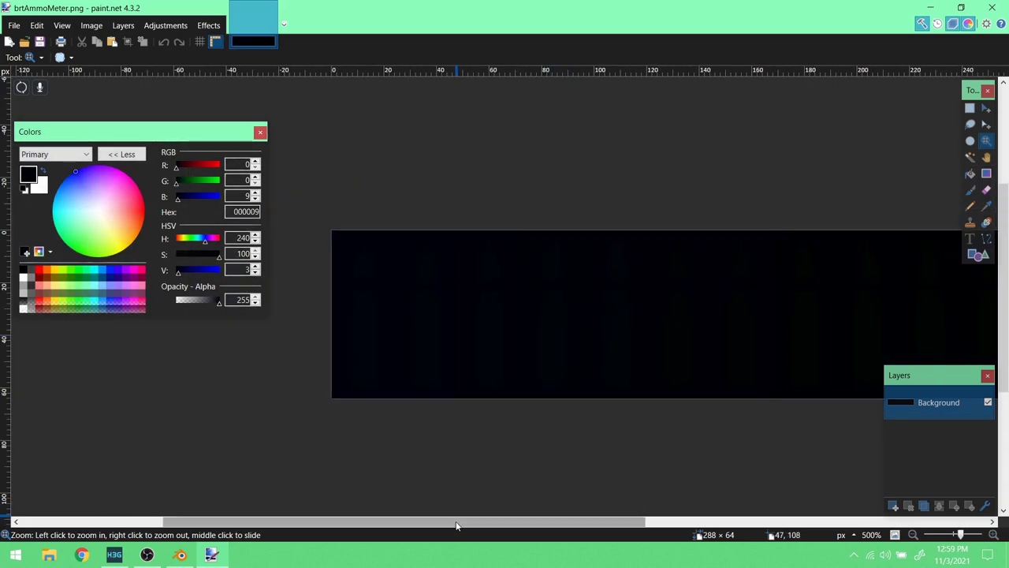
left_click_drag(457, 519, 471, 519)
- Minimize paint.net, open brtMeterA.png from the desktop in paint.net, and view it at 300%
left_click(932, 11)
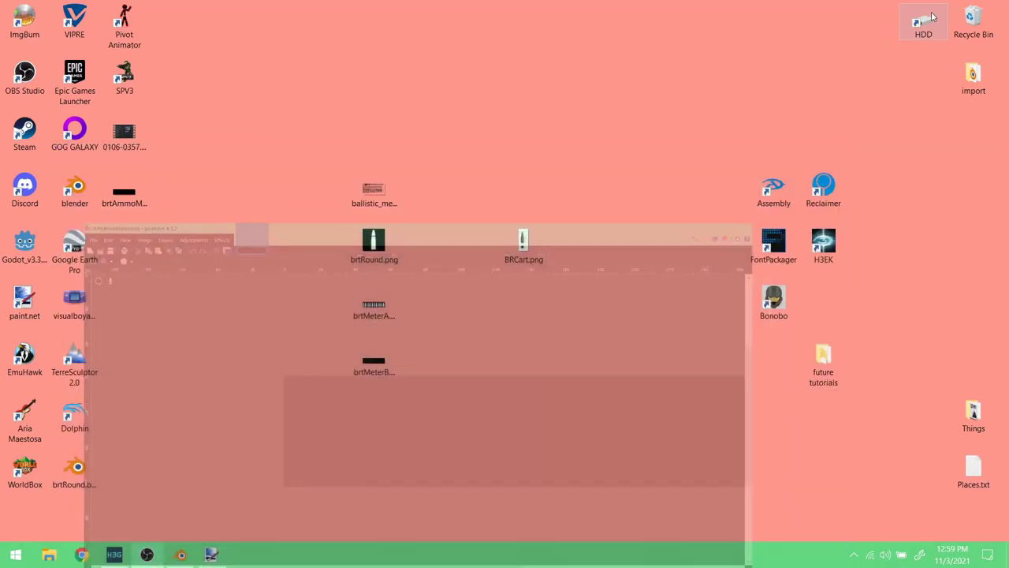
left_click(376, 316)
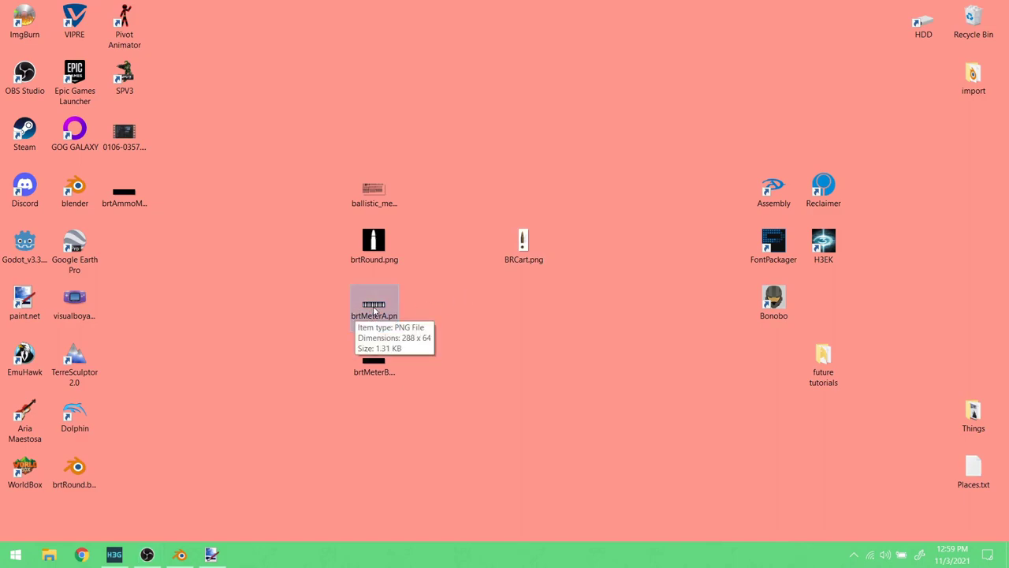
right_click(376, 314)
mouse_move(552, 282)
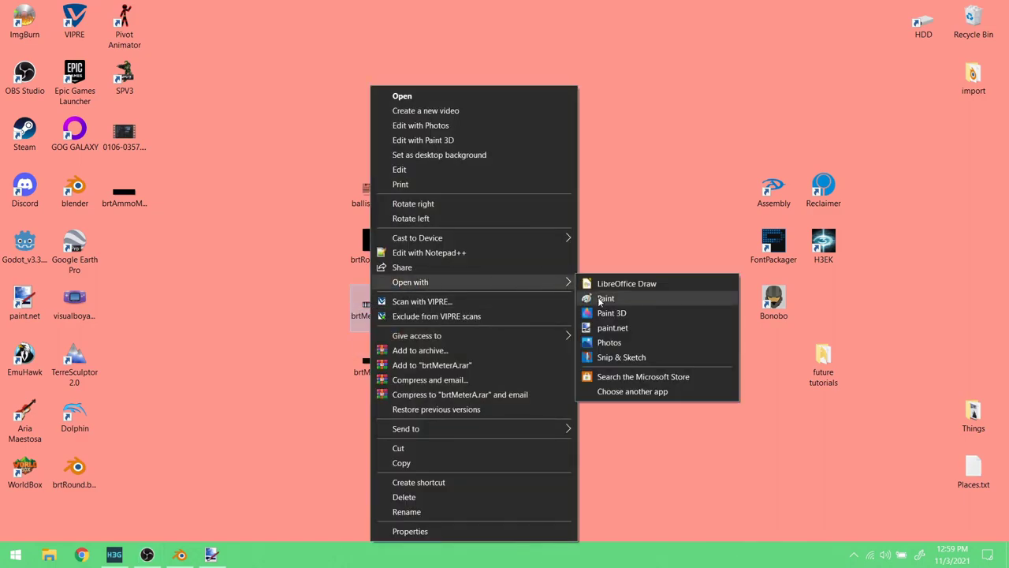
left_click(622, 326)
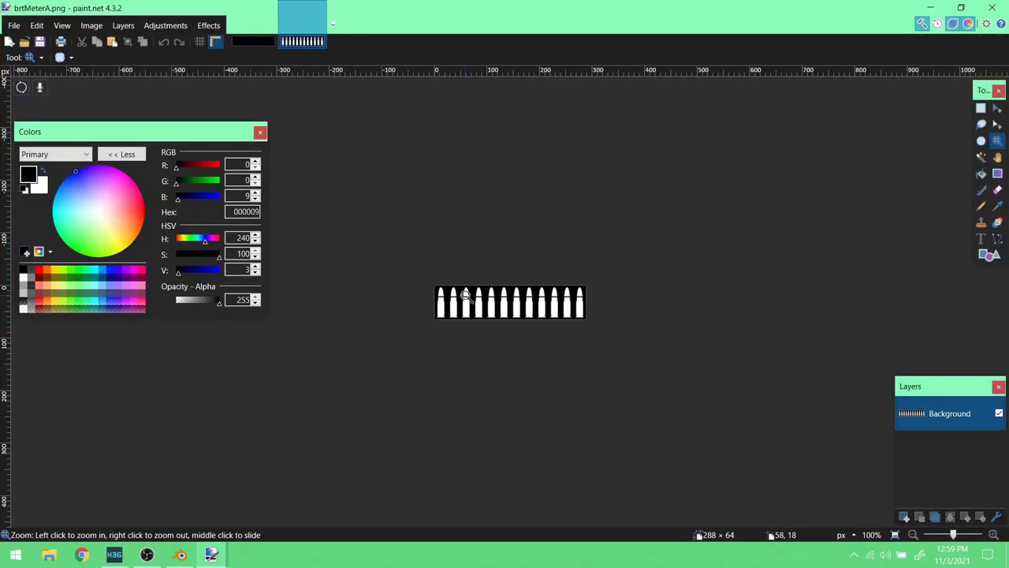
left_click(466, 295)
left_click(466, 296)
left_click(646, 327)
right_click(646, 327)
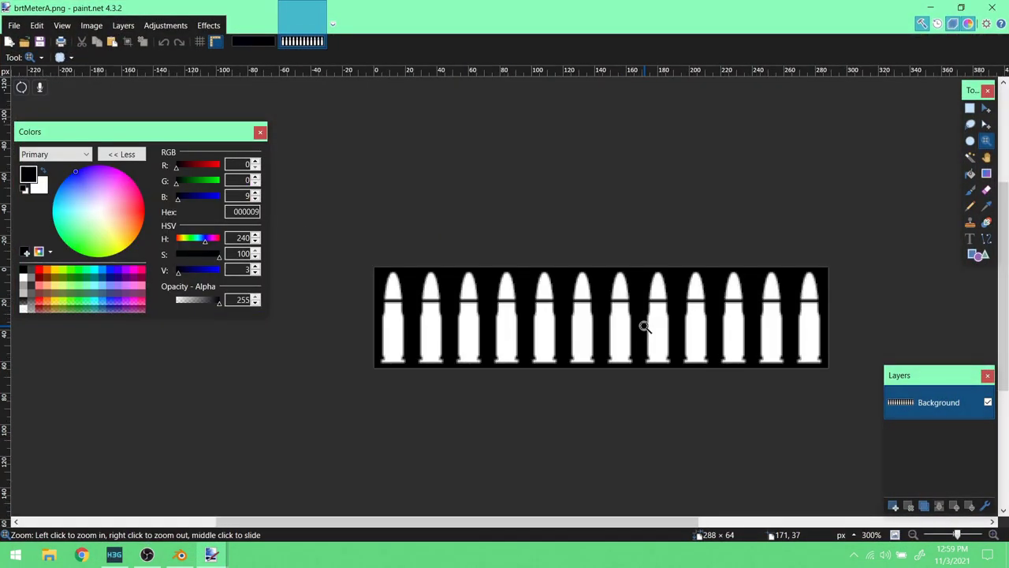
- Look through the available adjustments and effects to locate the Paste Alpha object effect
left_click(181, 27)
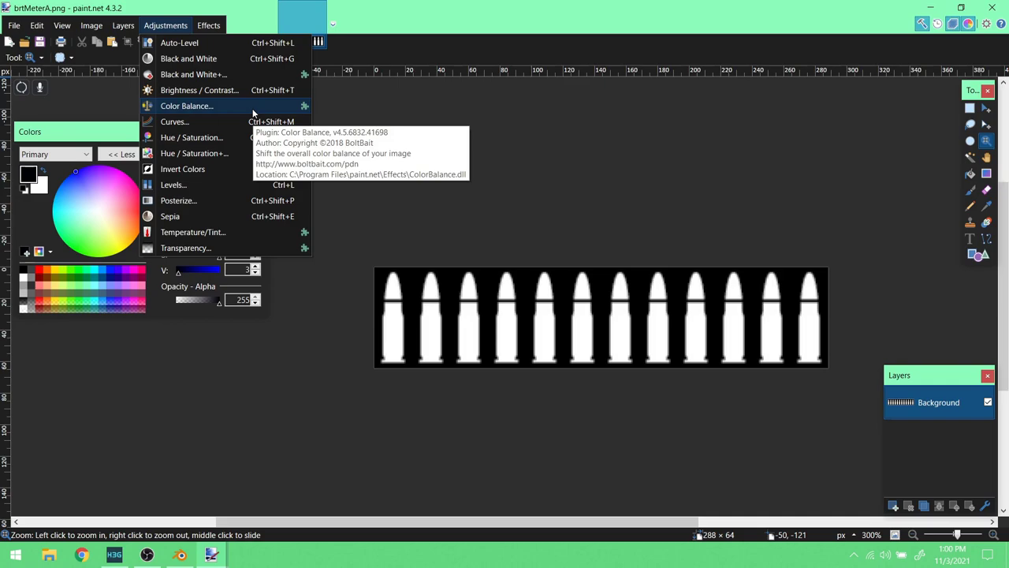
mouse_move(210, 24)
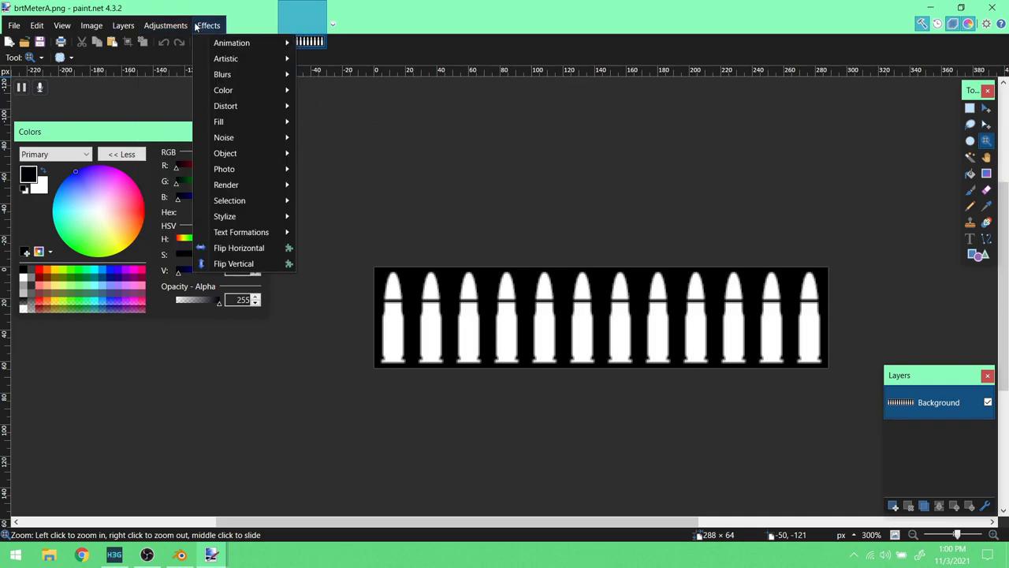
mouse_move(166, 25)
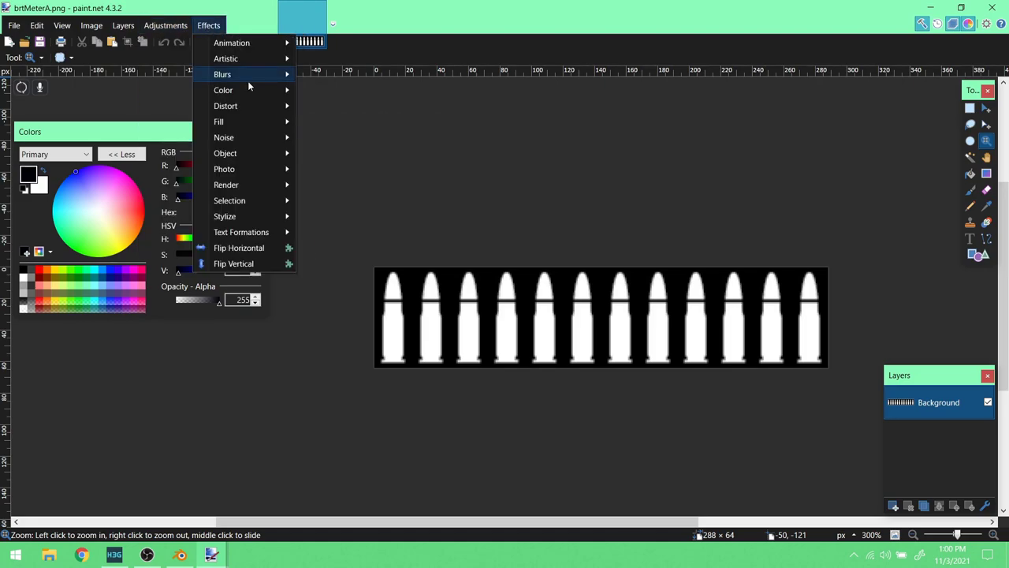
mouse_move(247, 81)
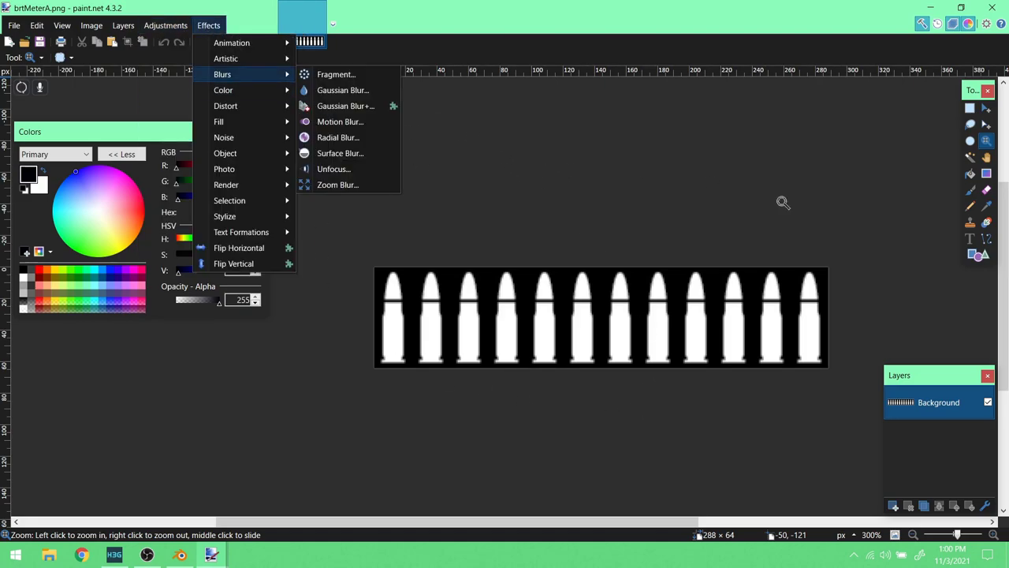
mouse_move(240, 105)
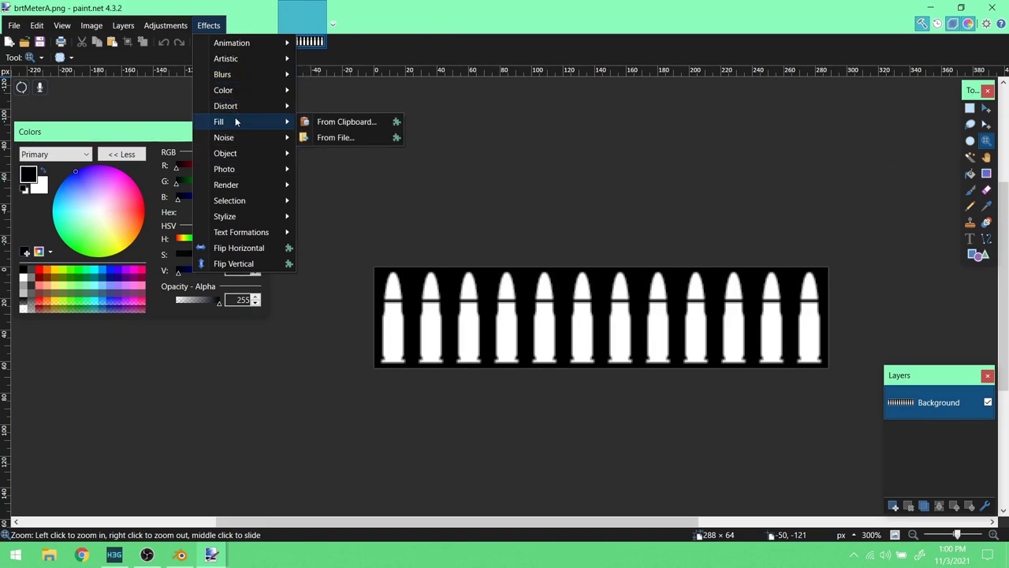
mouse_move(236, 156)
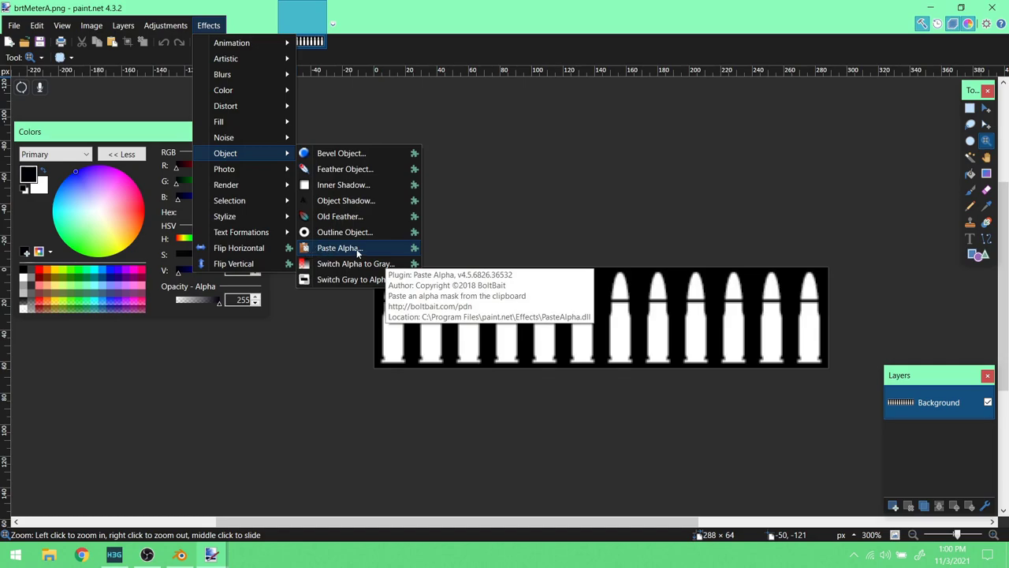
left_click(615, 257)
right_click(615, 257)
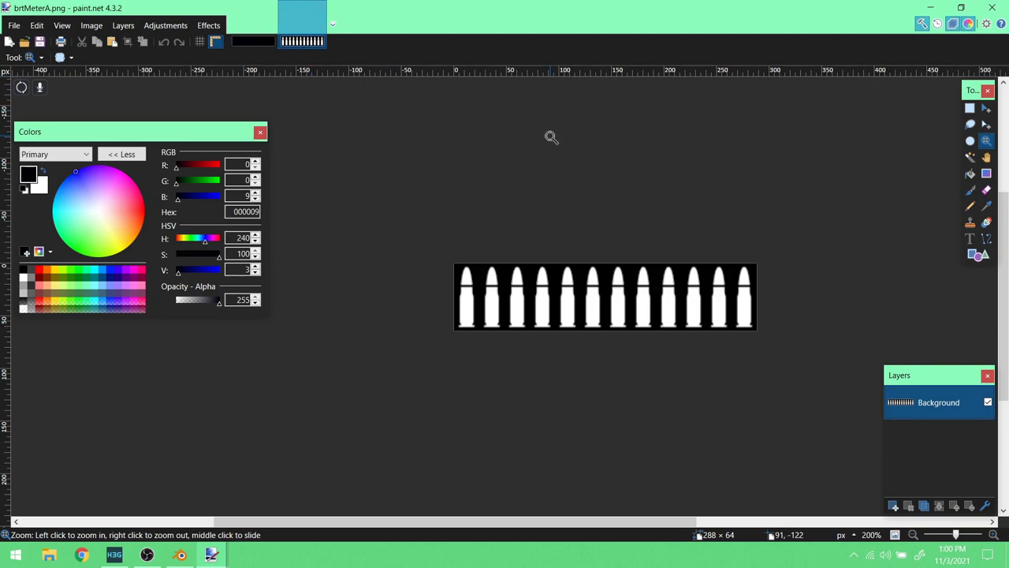
- Select the entire 288 × 64 brtMeterA.png image with Rectangle Select and copy it to the clipboard
left_click(971, 109)
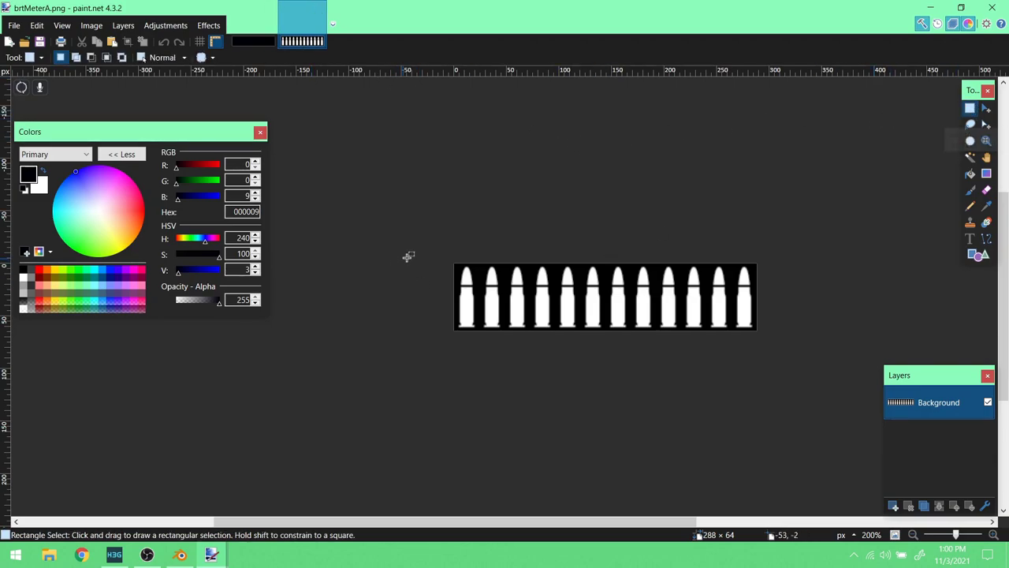
left_click_drag(443, 255, 476, 286)
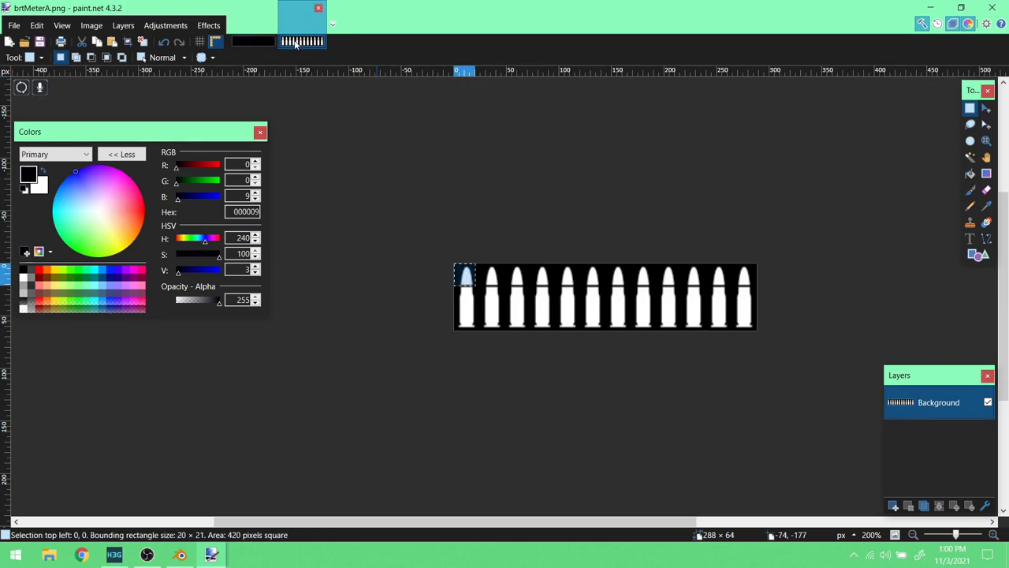
left_click_drag(440, 249, 863, 378)
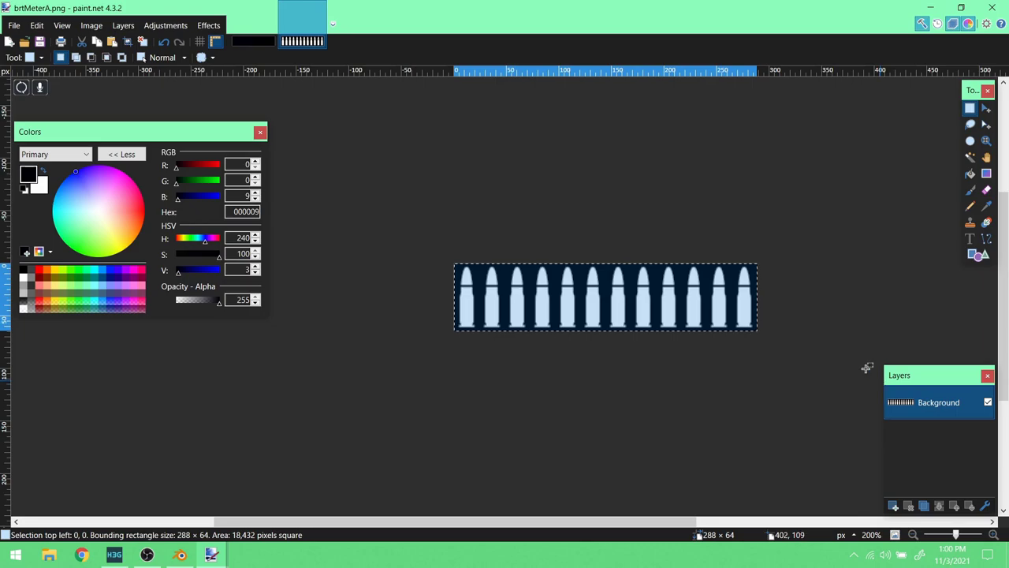
left_click(97, 43)
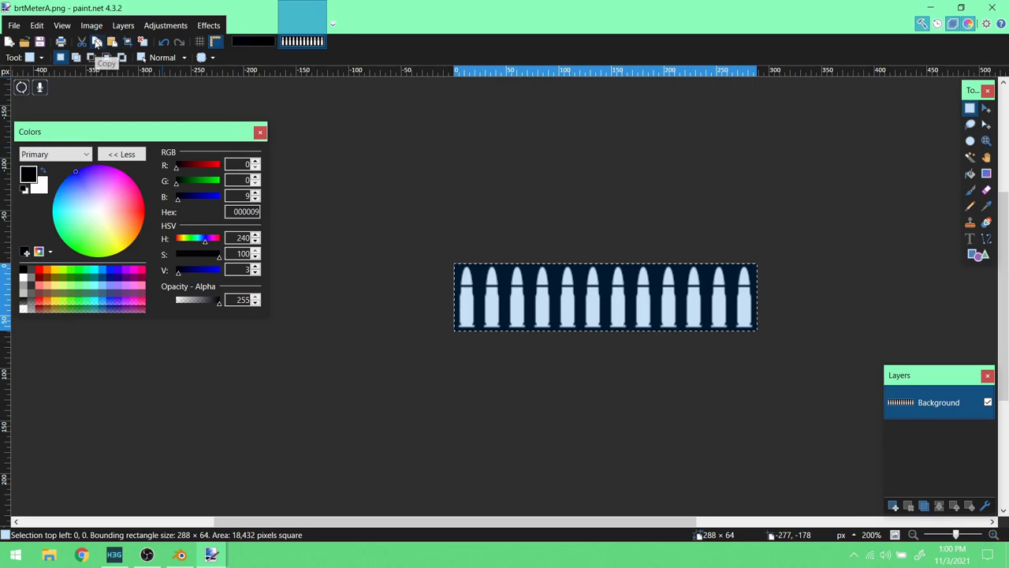
- Apply Paste Alpha to brtAmmoMeter.png, replacing the current alpha with the shades of gray on the clipboard
left_click(239, 45)
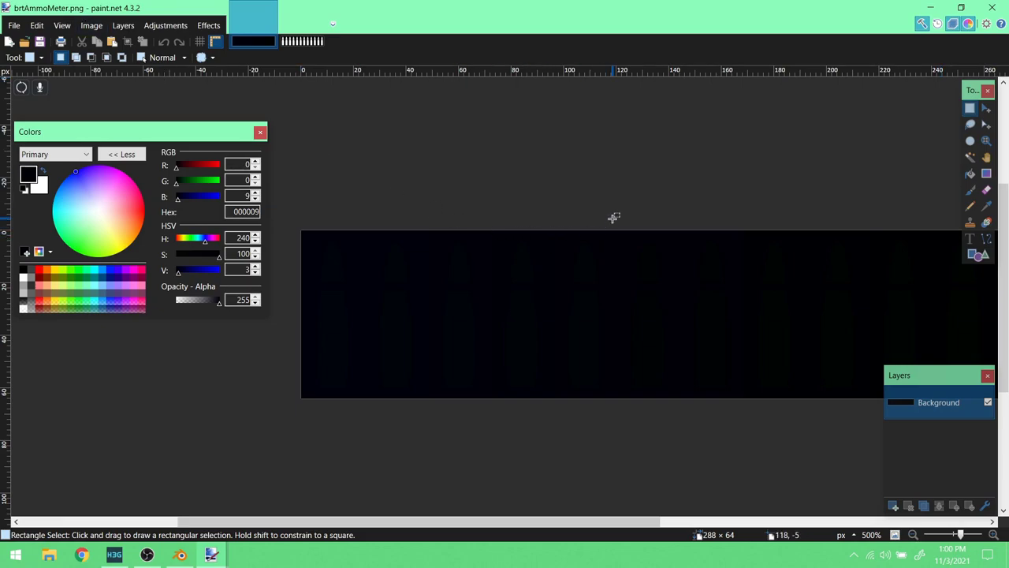
left_click(209, 26)
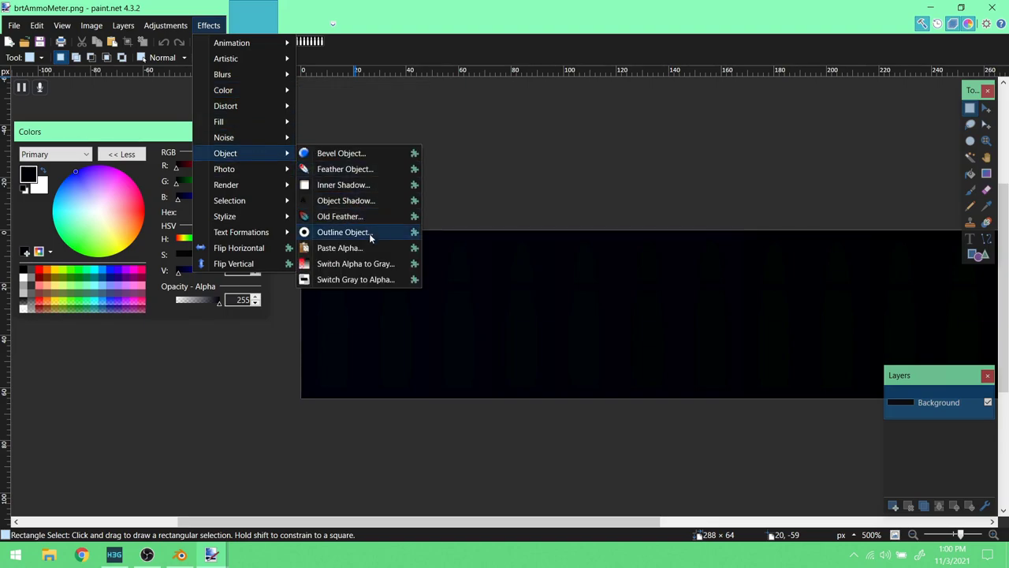
left_click(375, 251)
left_click_drag(506, 171, 746, 134)
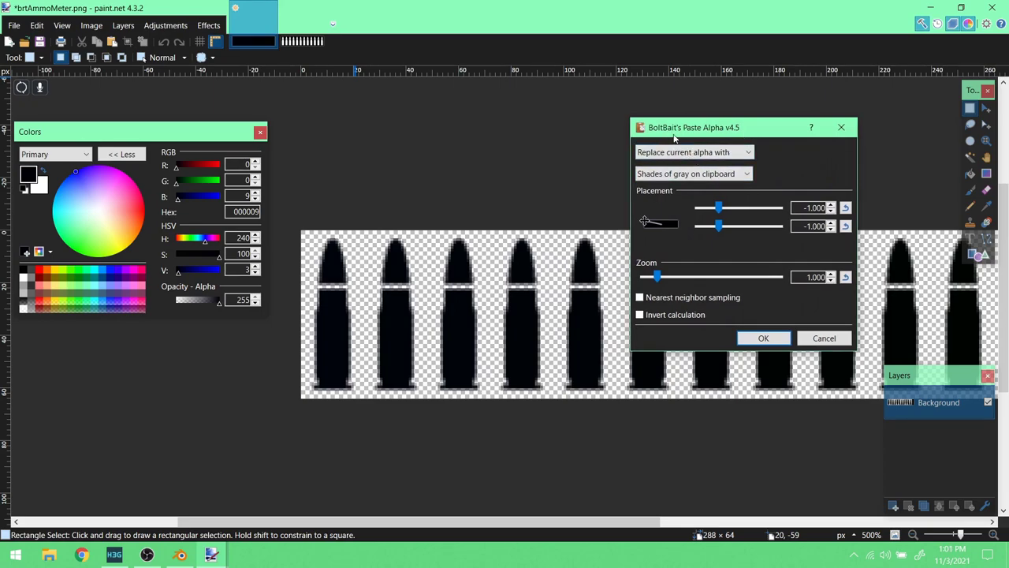
left_click(713, 155)
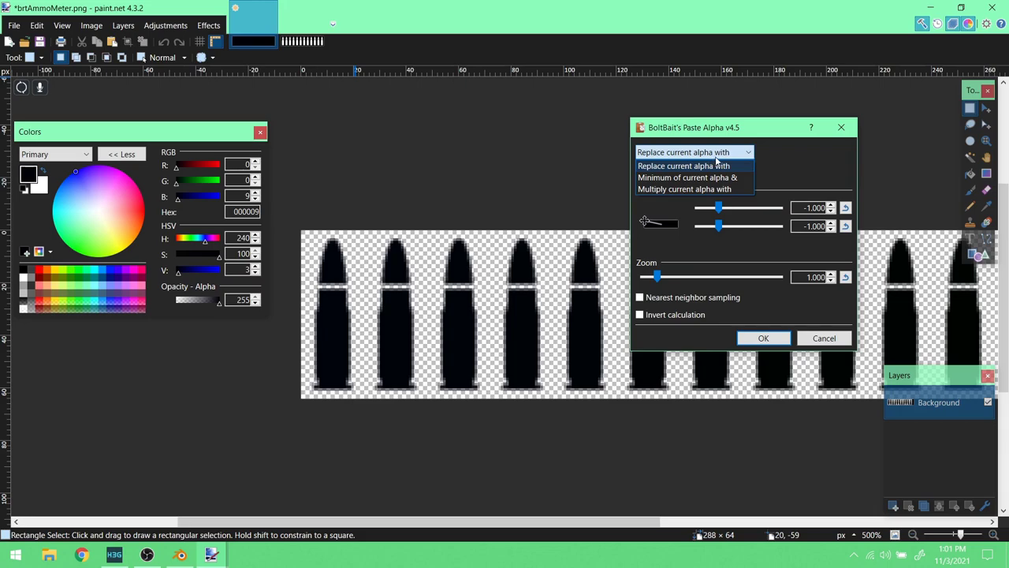
left_click(718, 157)
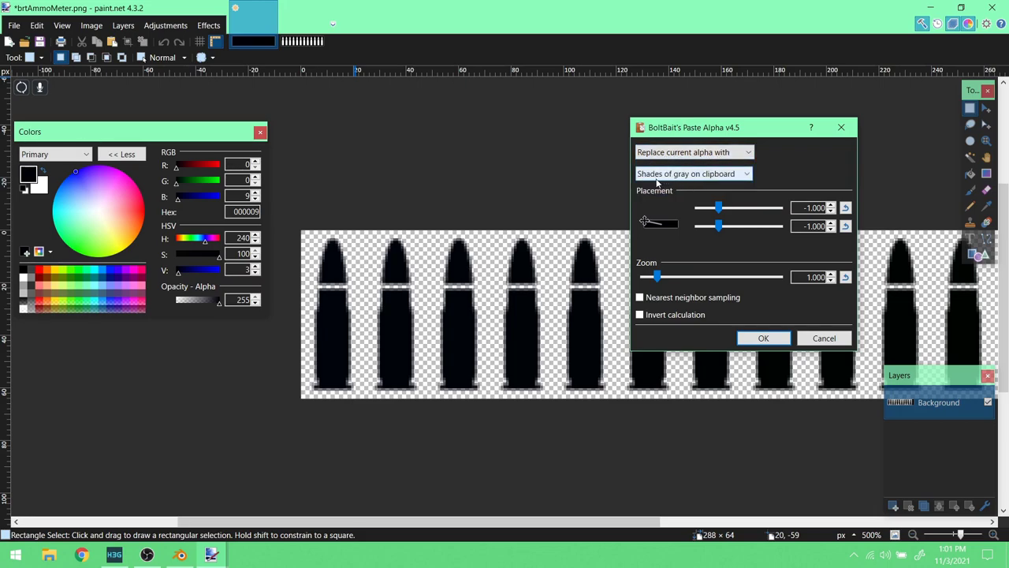
left_click(722, 176)
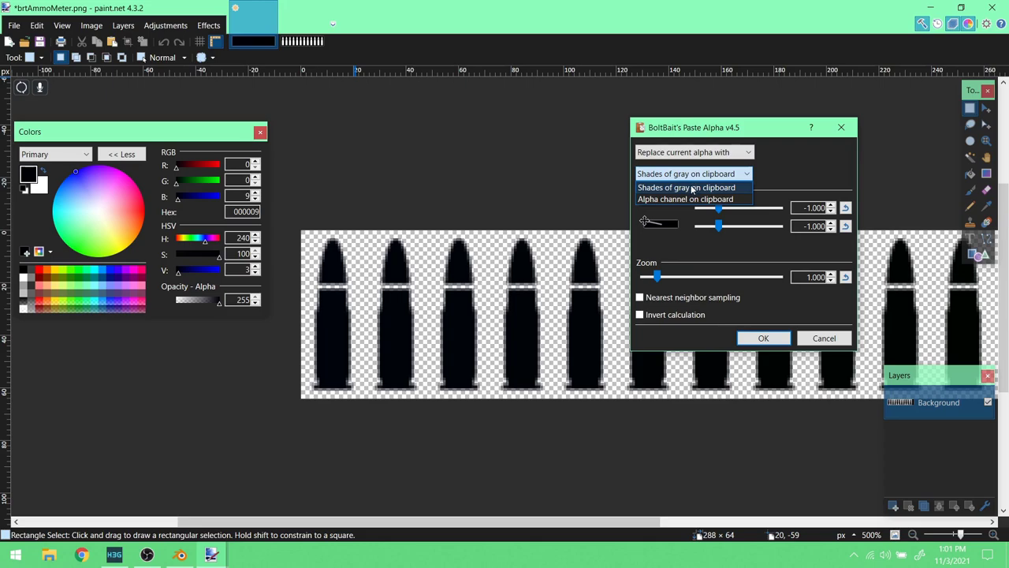
left_click(693, 189)
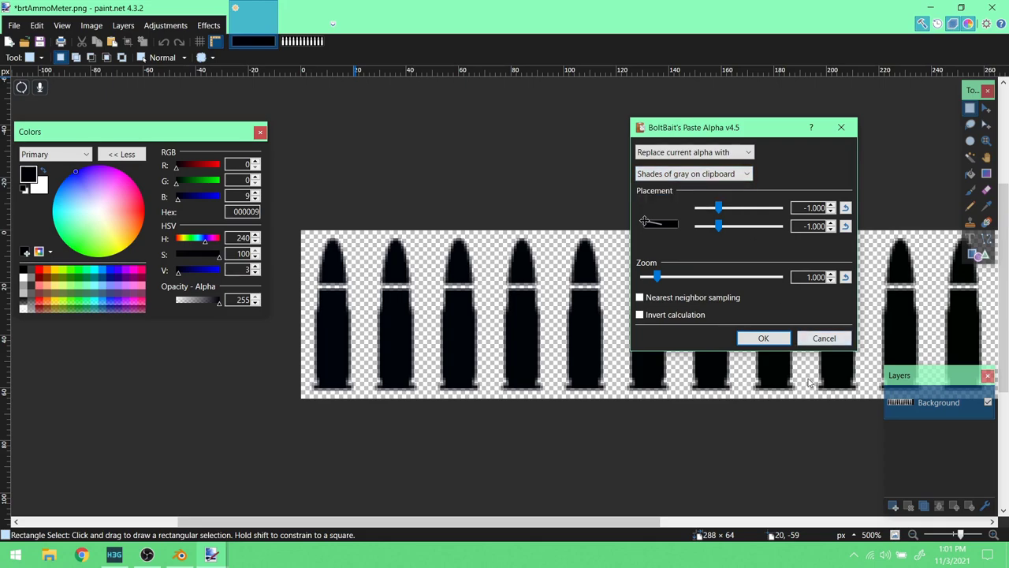
left_click(762, 337)
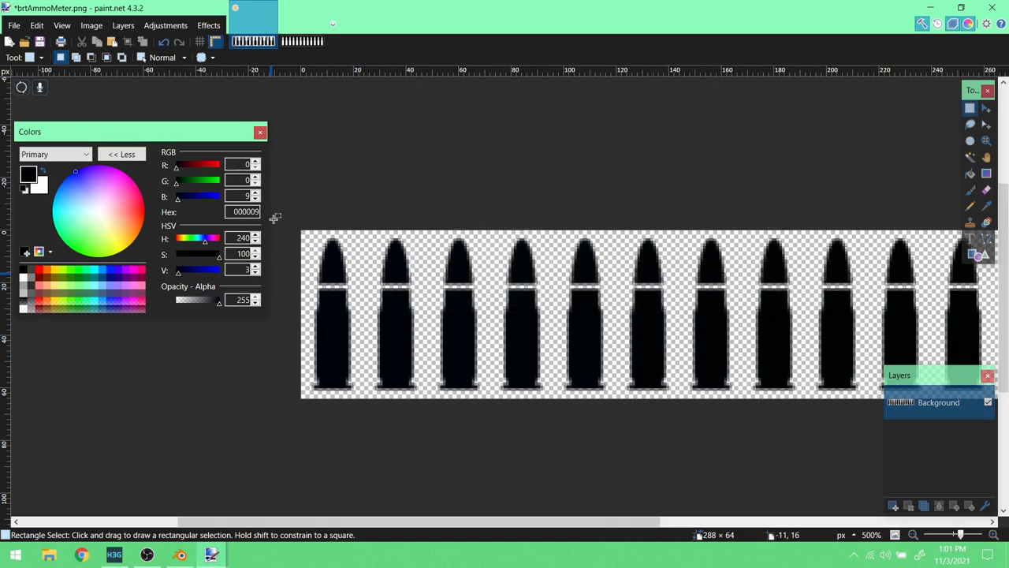
- Sample the transparent background and the soft edges of the first round with the Color Picker at 1000% to check color and alpha
left_click(986, 140)
left_click(304, 353)
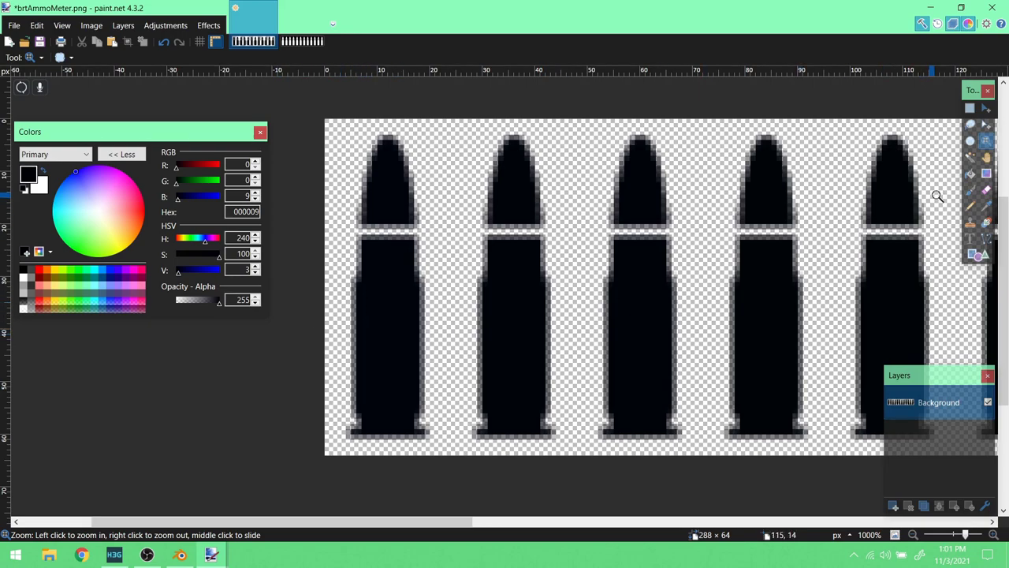
left_click(986, 206)
left_click(335, 313)
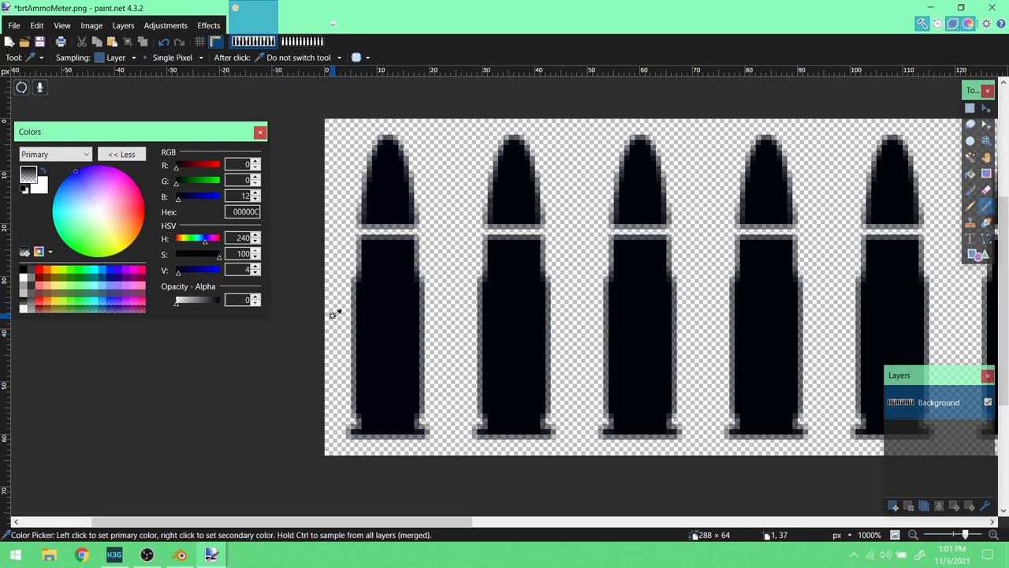
left_click(351, 316)
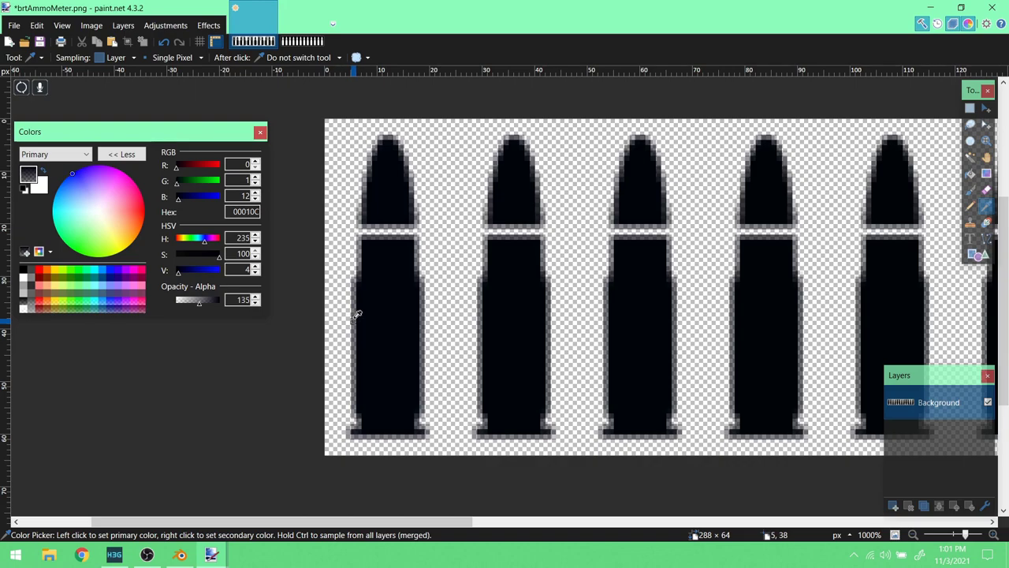
left_click(346, 320)
left_click(352, 317)
left_click(422, 315)
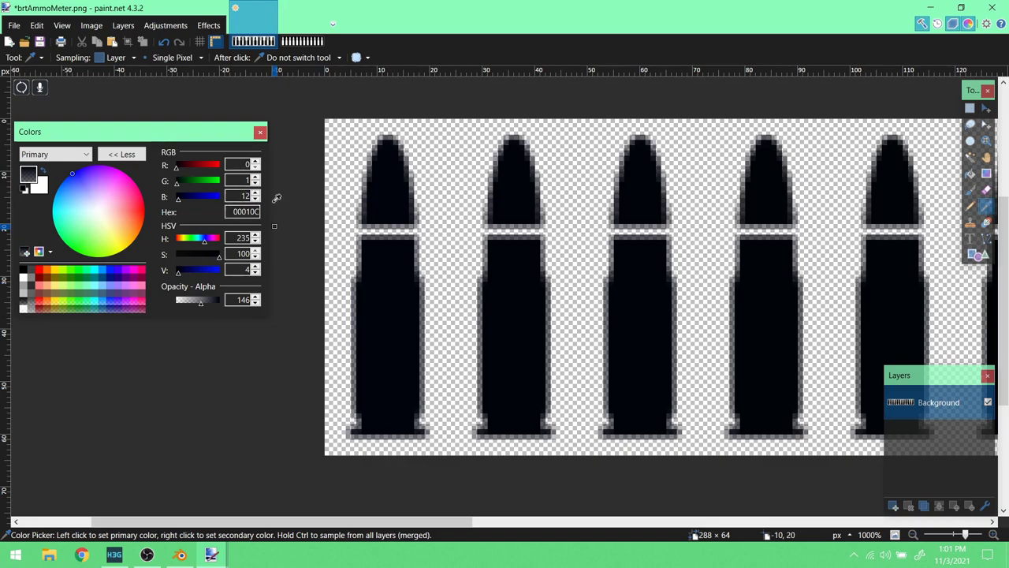
left_click(411, 235)
left_click(407, 224)
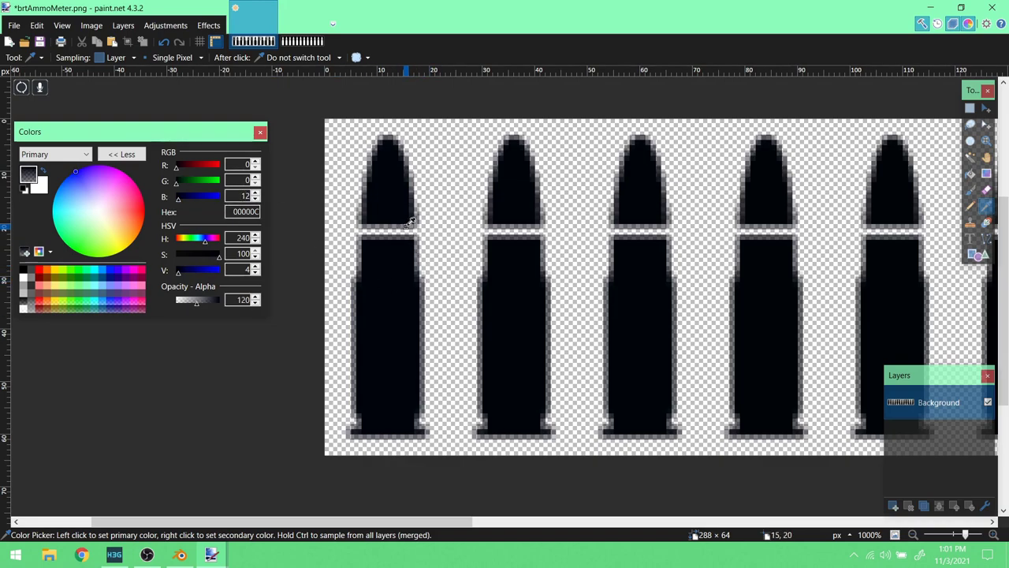
- Start saving the finished ammo meter as a new file on the Desktop with TIFF as the file type
left_click(986, 142)
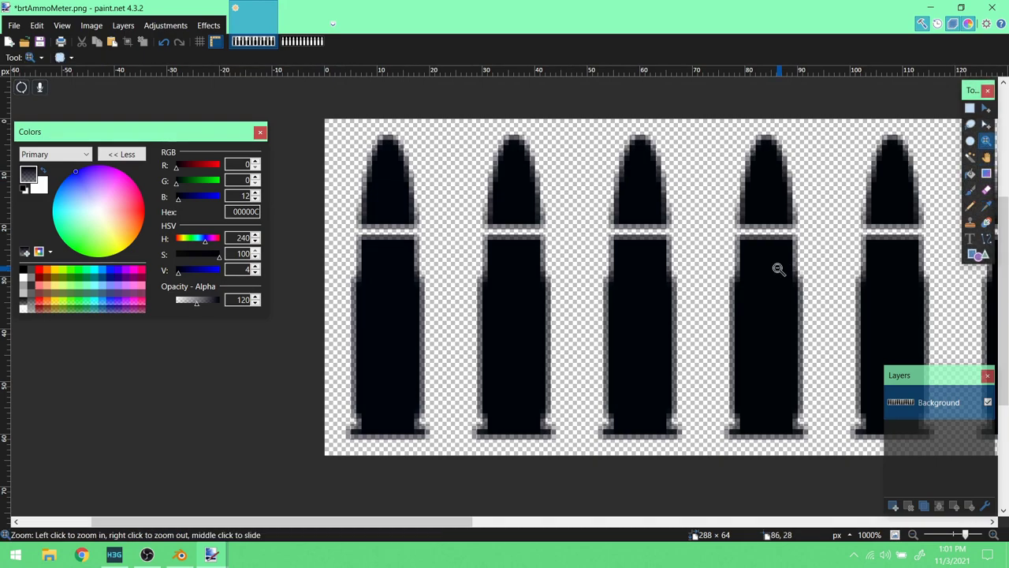
right_click(777, 268)
left_click_drag(398, 522, 606, 518)
right_click(581, 254)
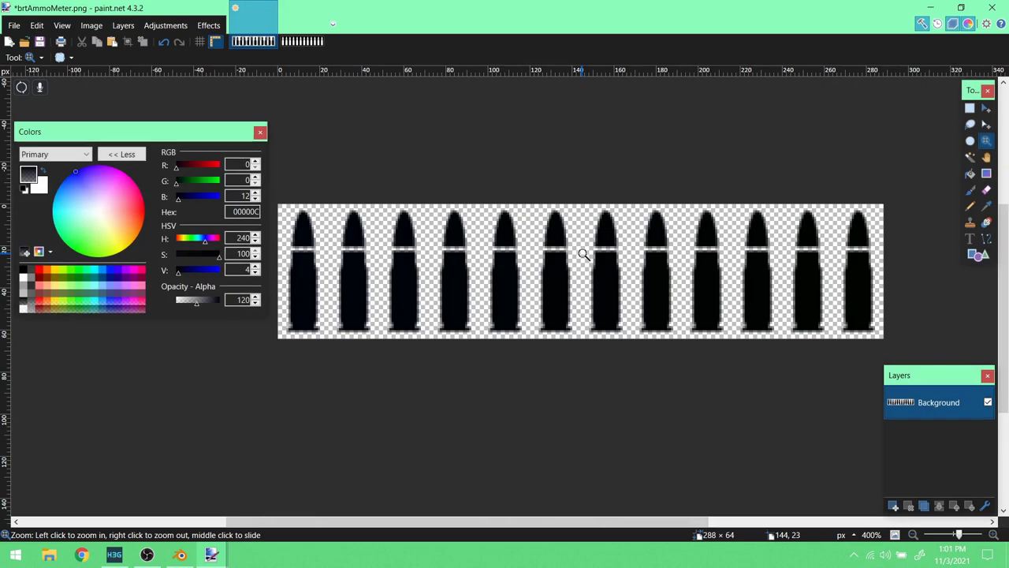
left_click(15, 26)
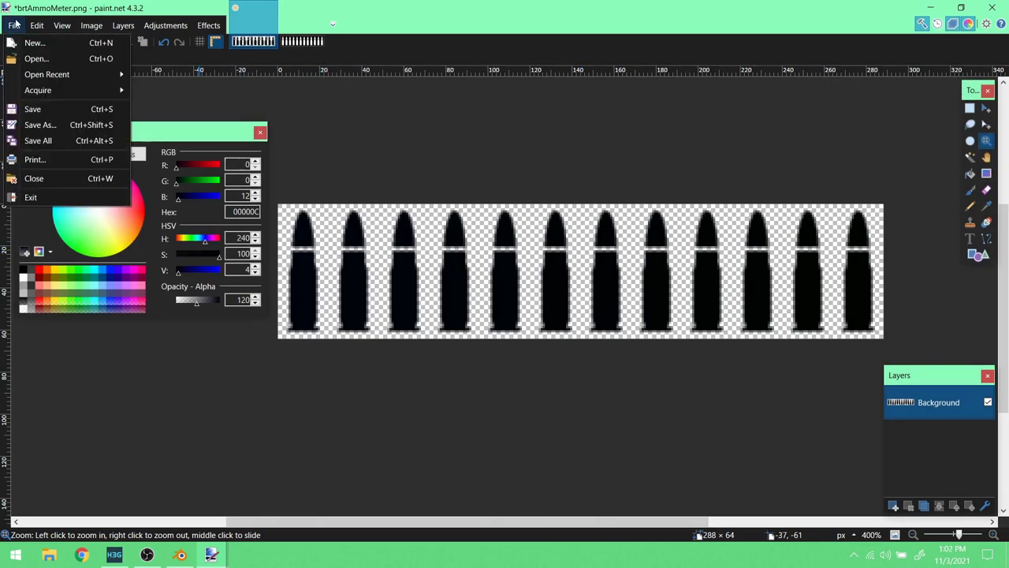
left_click(46, 125)
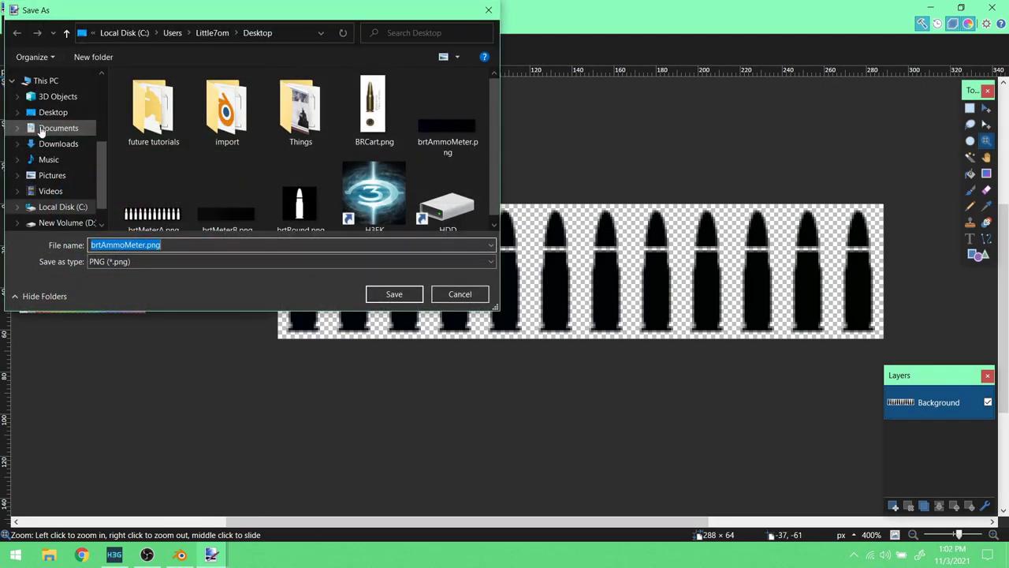
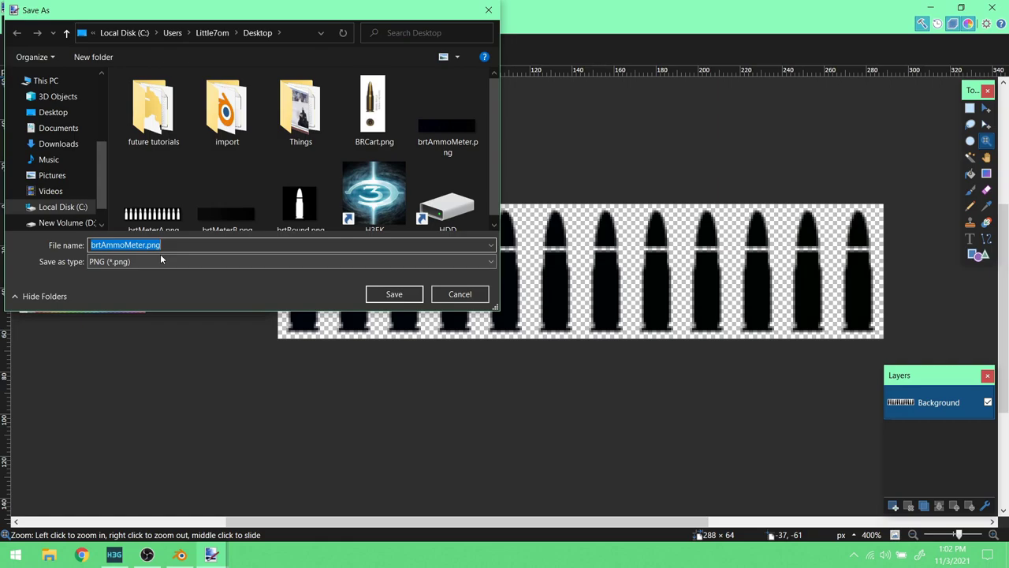
left_click(152, 262)
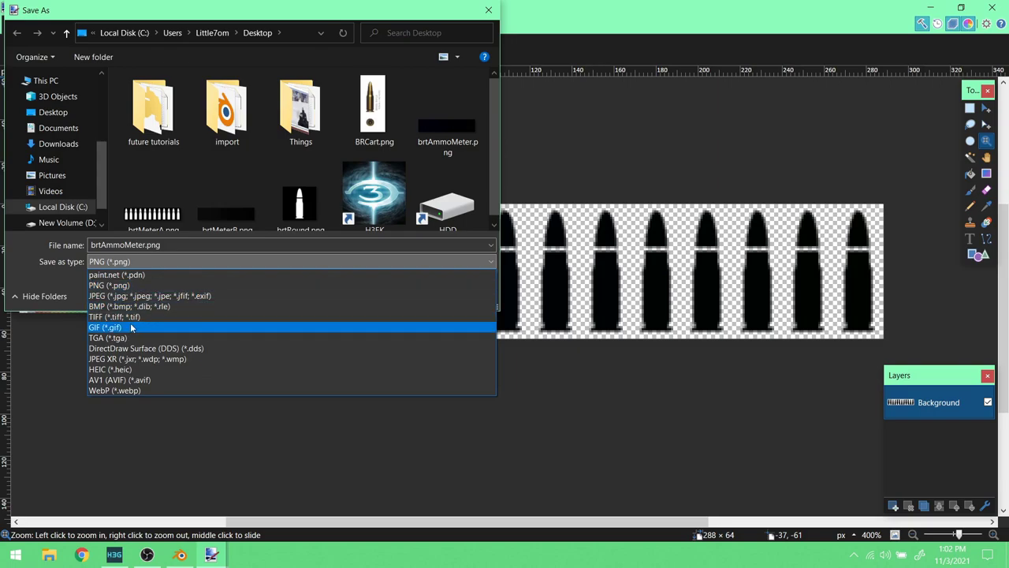
left_click(124, 316)
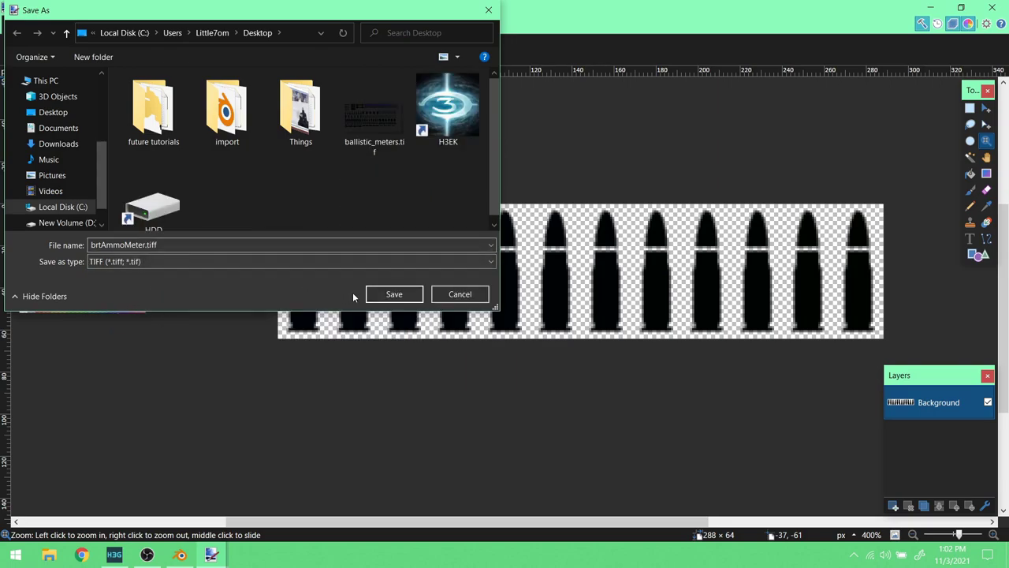
- Name the TIFF file brt_meter.tiff and save it with 32-bit depth
double_click(103, 245)
left_click(103, 245)
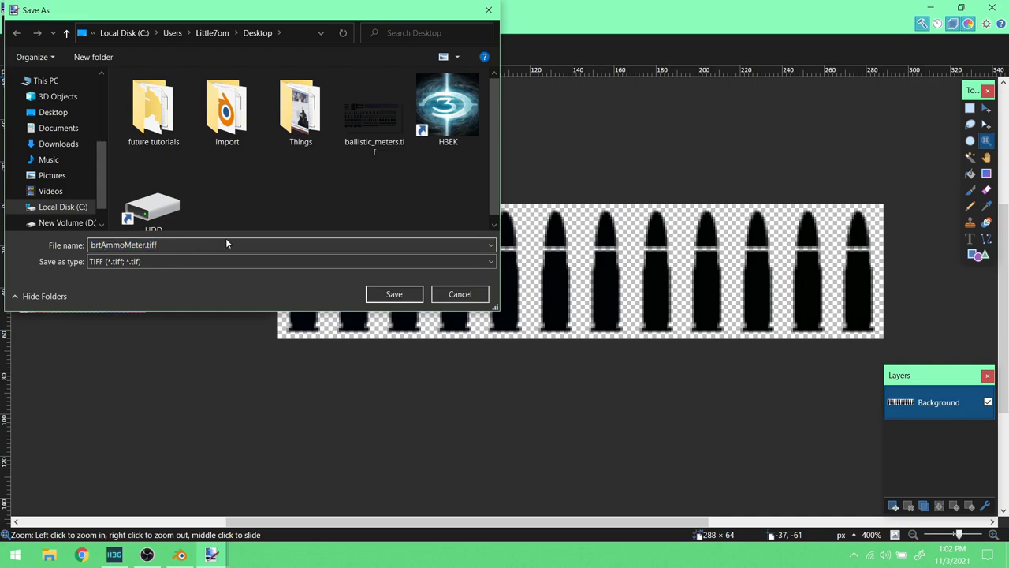
left_click_drag(123, 245, 107, 245)
key("Delete")
key("Delete")
type("_")
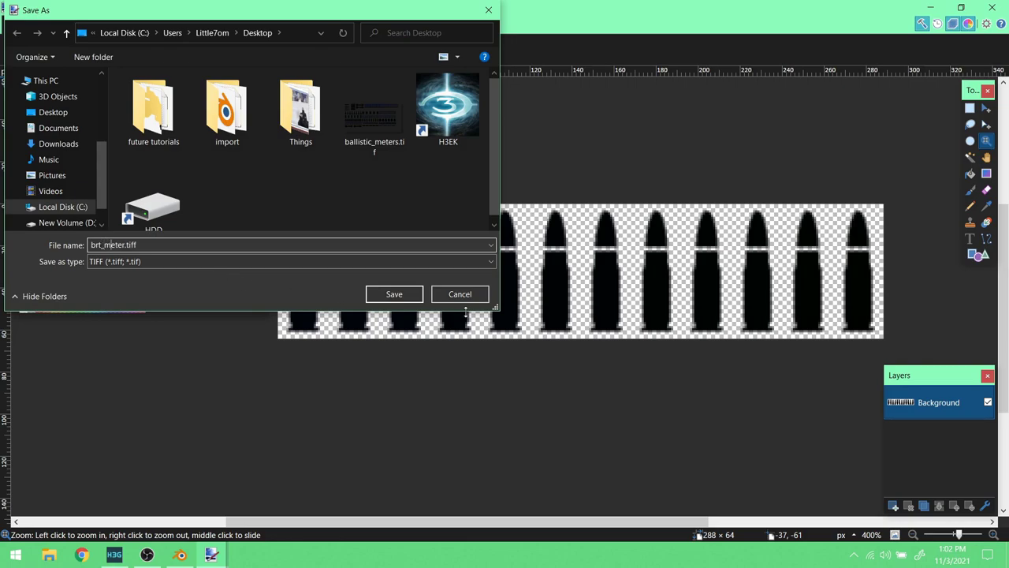
left_click(394, 294)
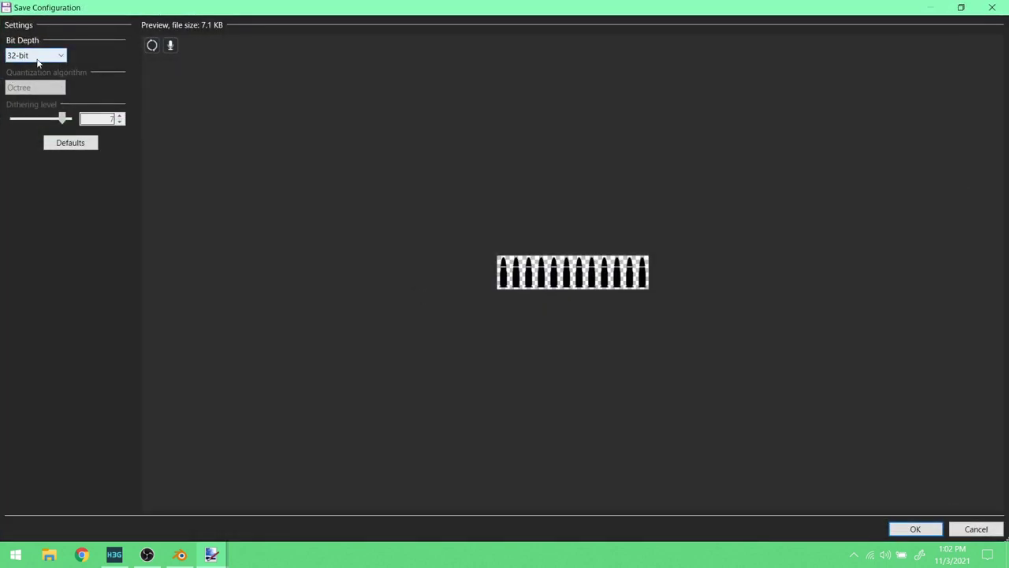
left_click(926, 530)
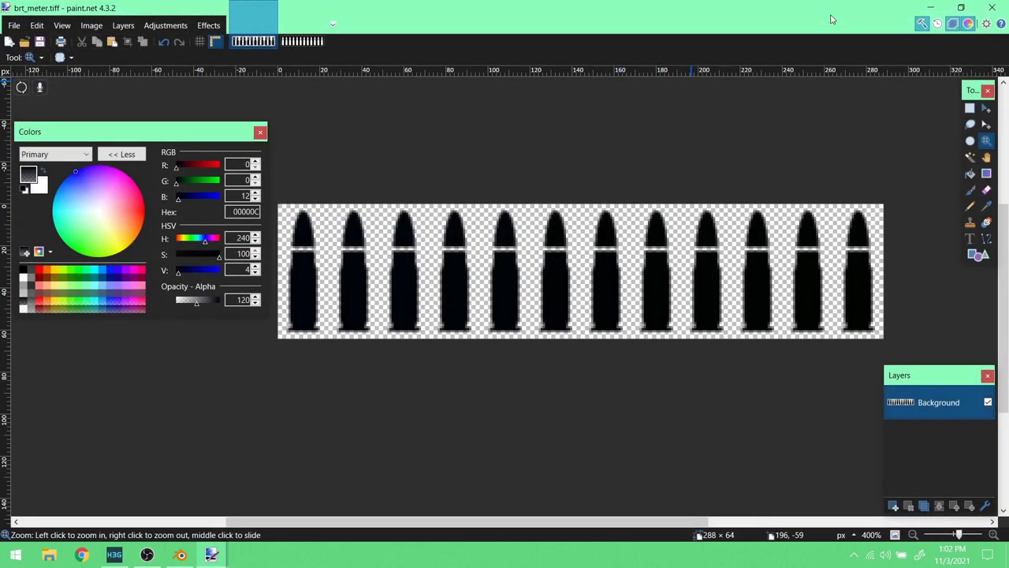
- Close paint.net, set brt_meter.tiff apart on the desktop and move brtAmmoMeter.png below the other working images
left_click(992, 7)
left_click(992, 7)
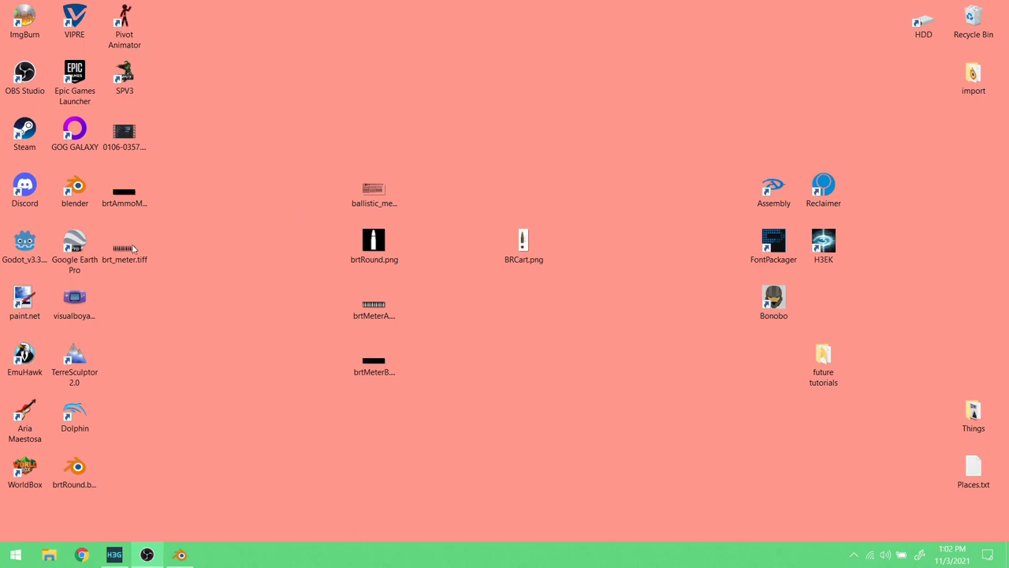
left_click_drag(123, 251, 268, 161)
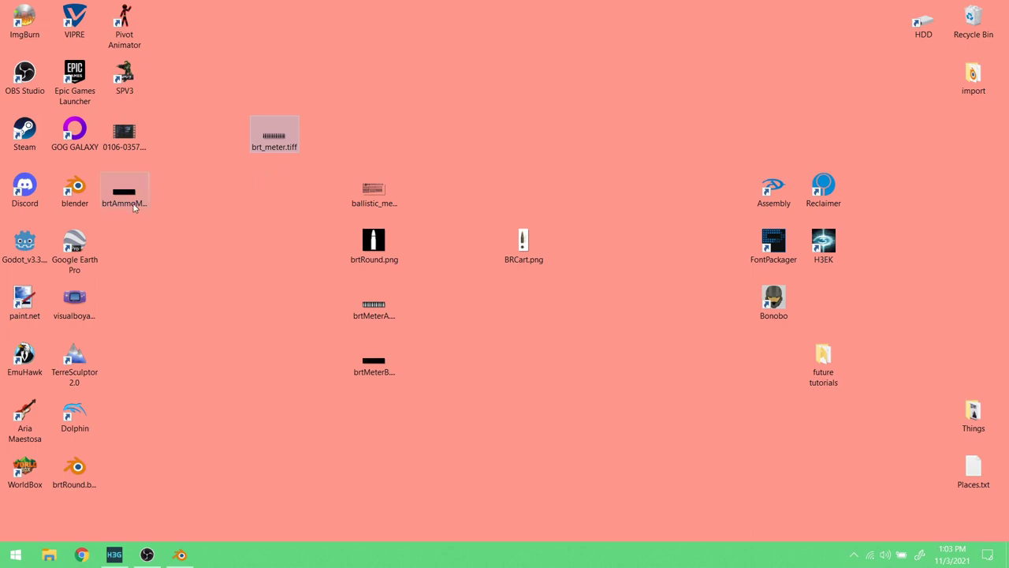
left_click_drag(135, 201, 377, 430)
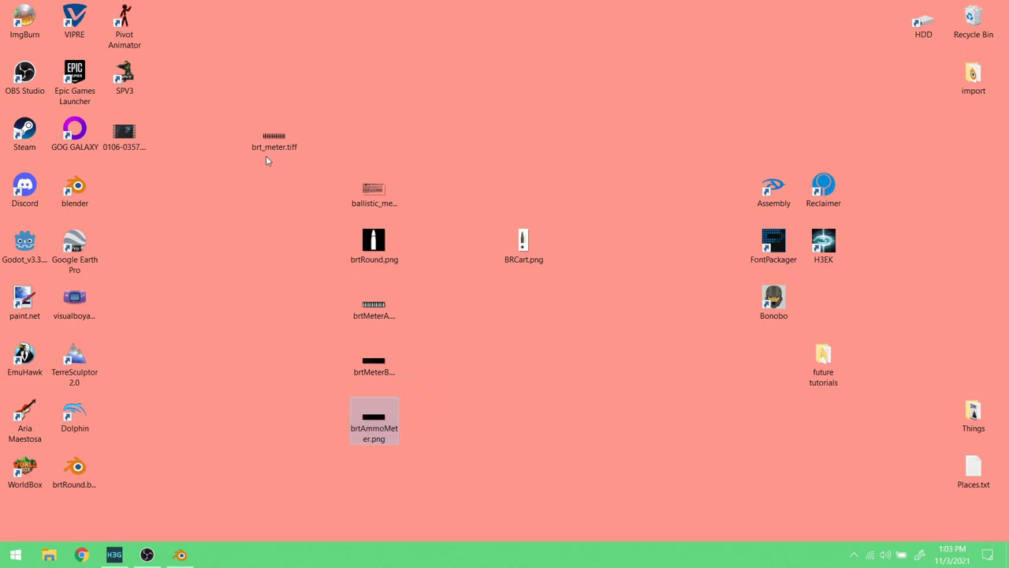
- Open the H3EK folder from the desktop and close Blender
double_click(824, 246)
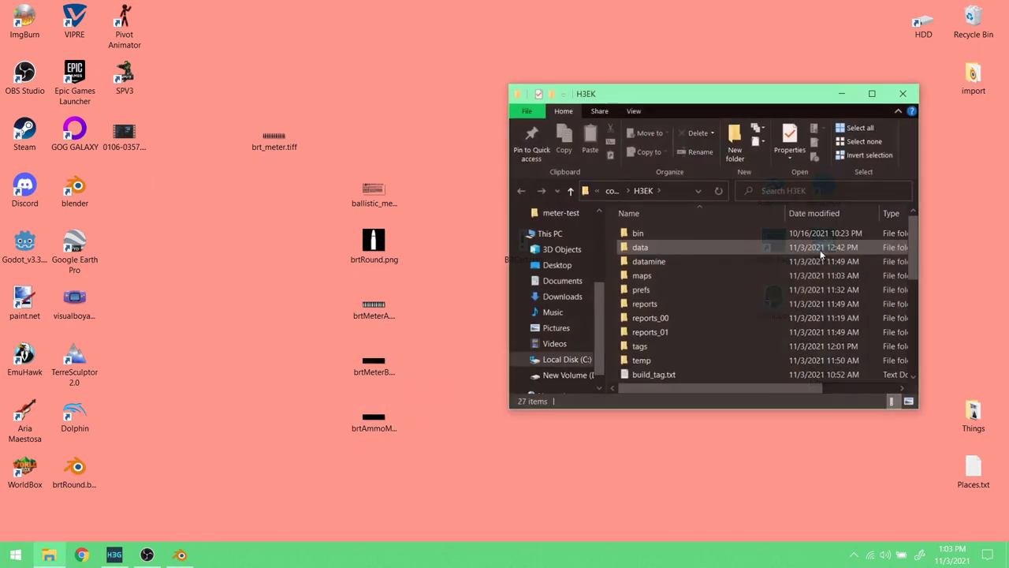
left_click(187, 558)
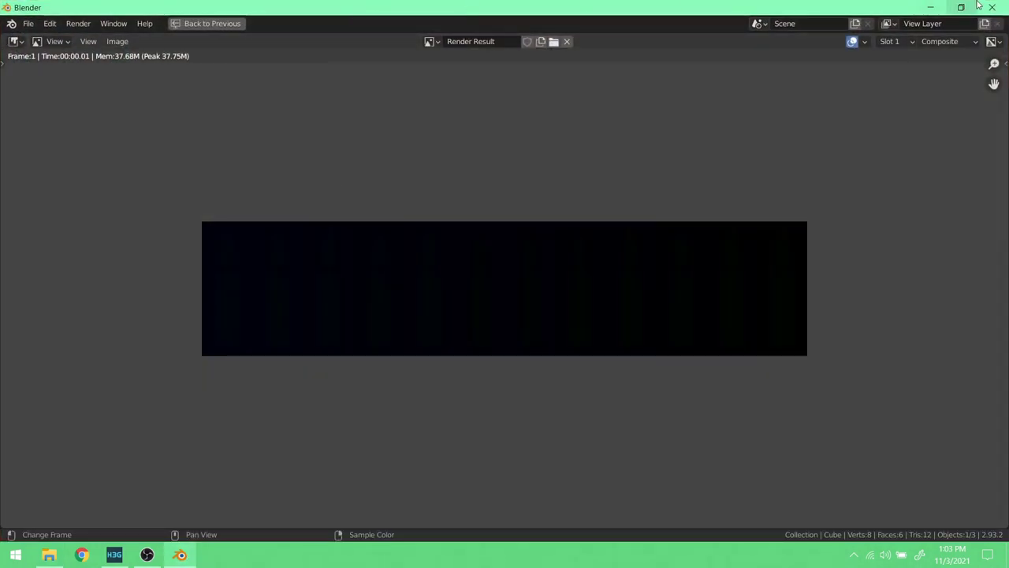
left_click(992, 7)
left_click(535, 298)
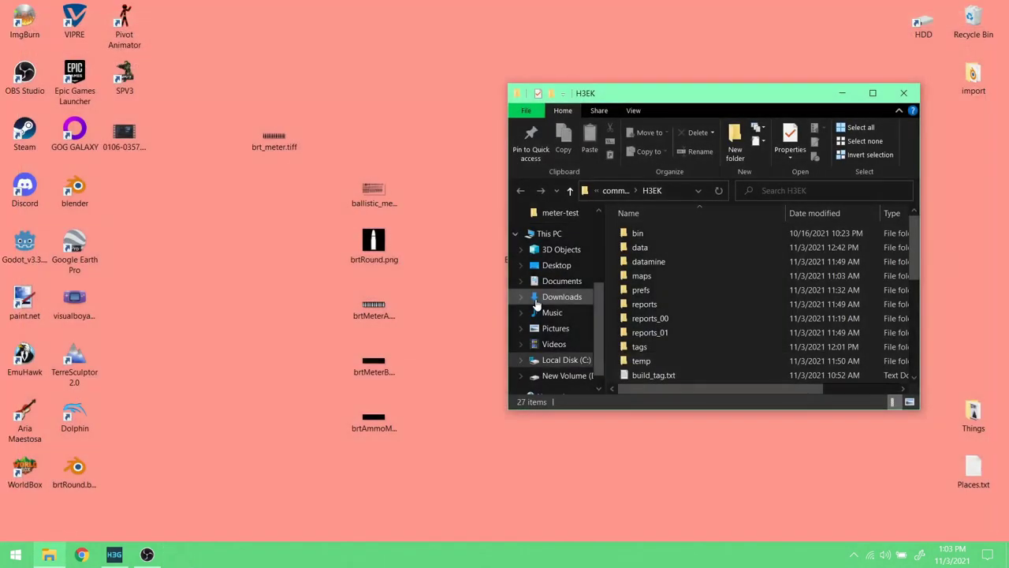
- Look through the H3EK data folder, the tags folder and its giraffics subfolder
scroll(702, 279, "down", 1)
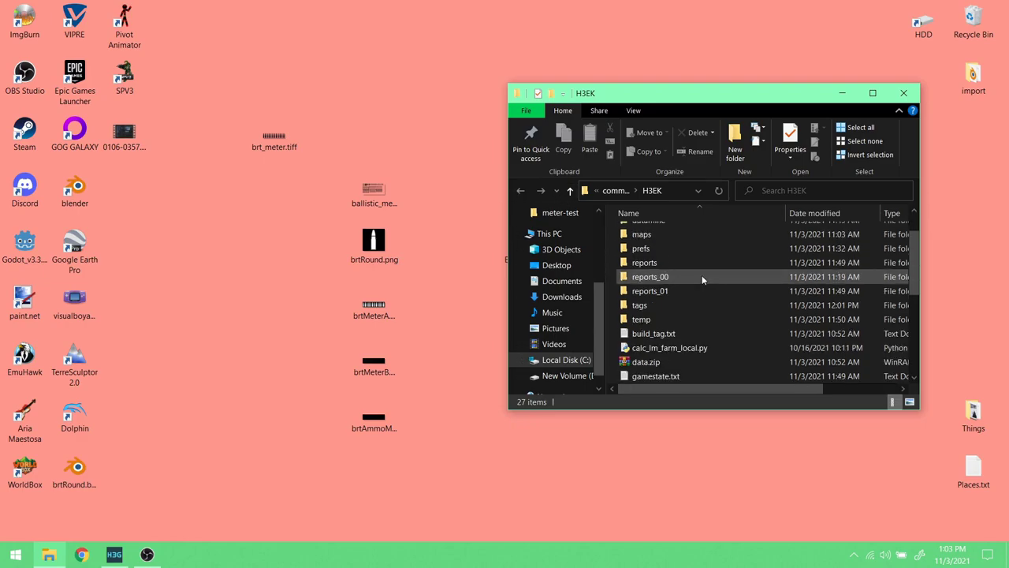
scroll(703, 279, "up", 1)
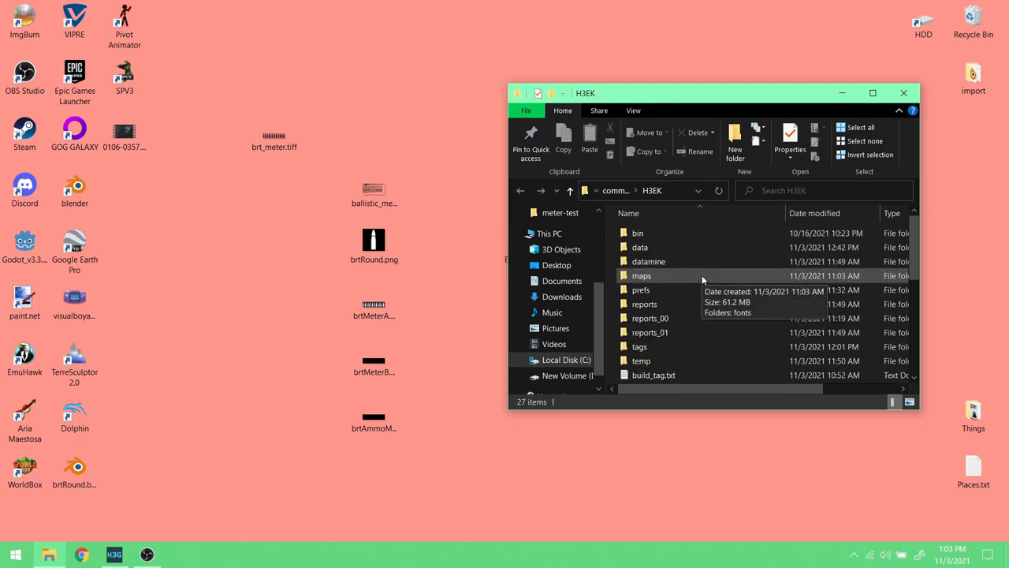
double_click(672, 249)
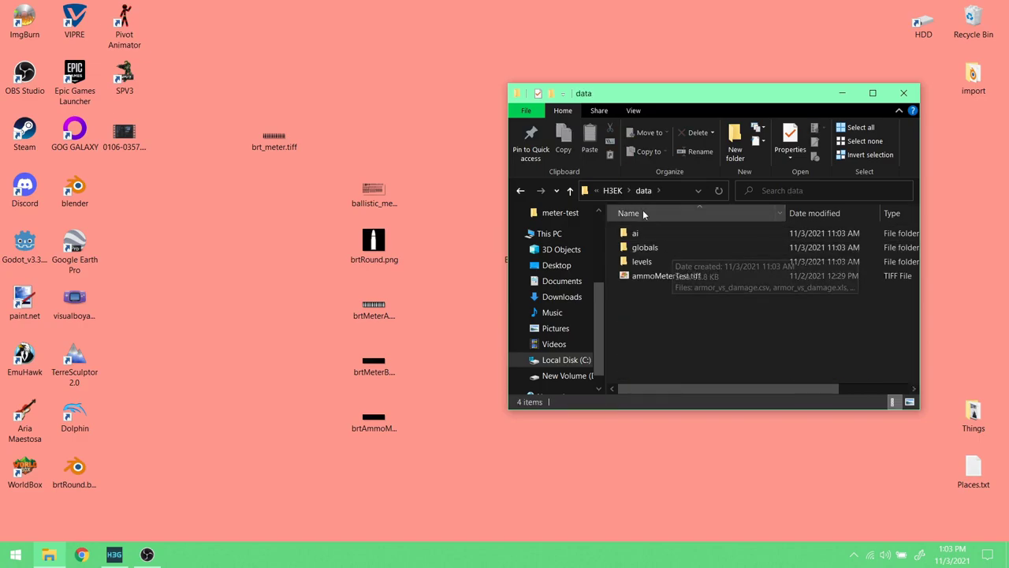
left_click(613, 190)
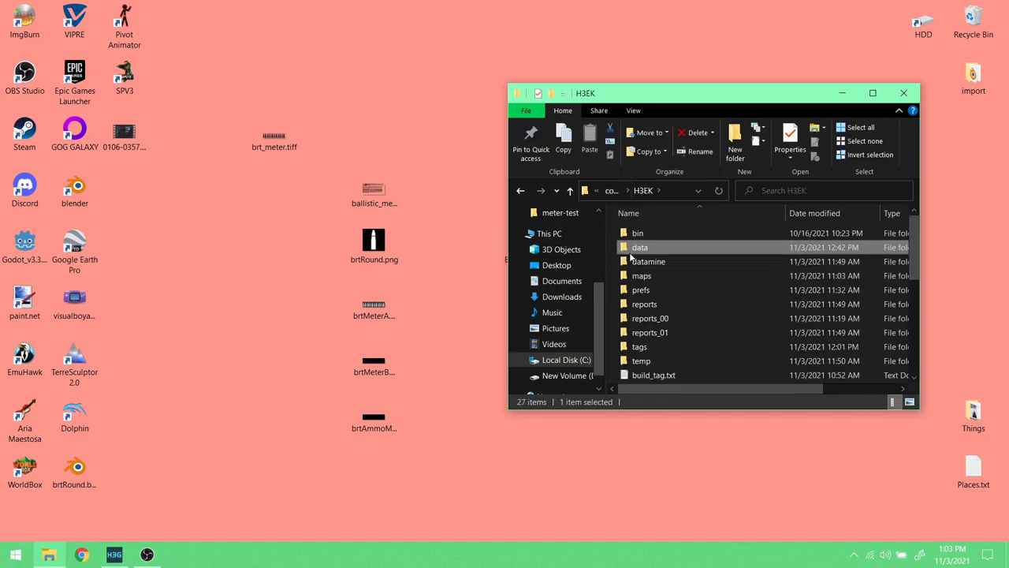
double_click(653, 347)
scroll(675, 309, "down", 1)
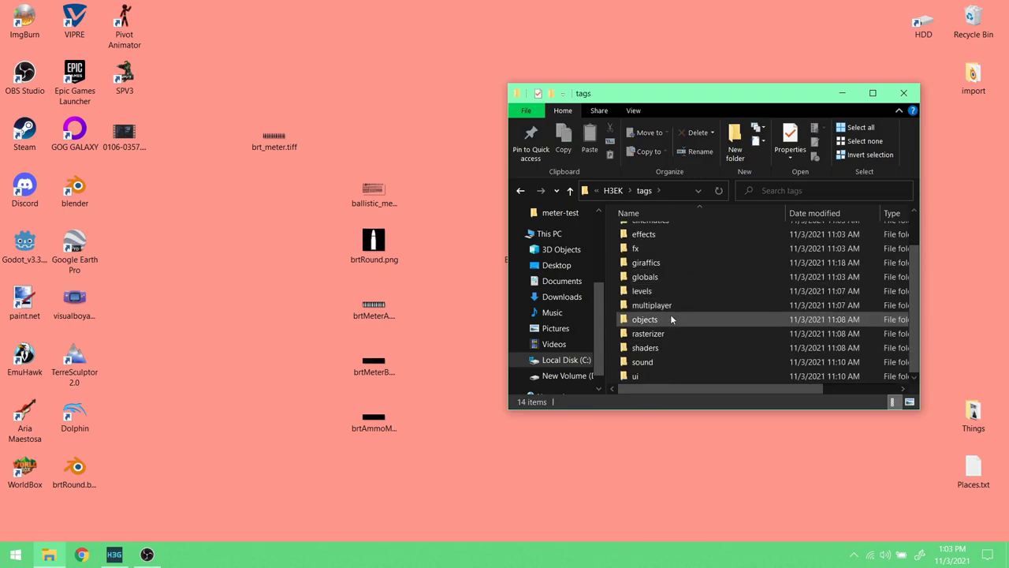
scroll(670, 315, "up", 1)
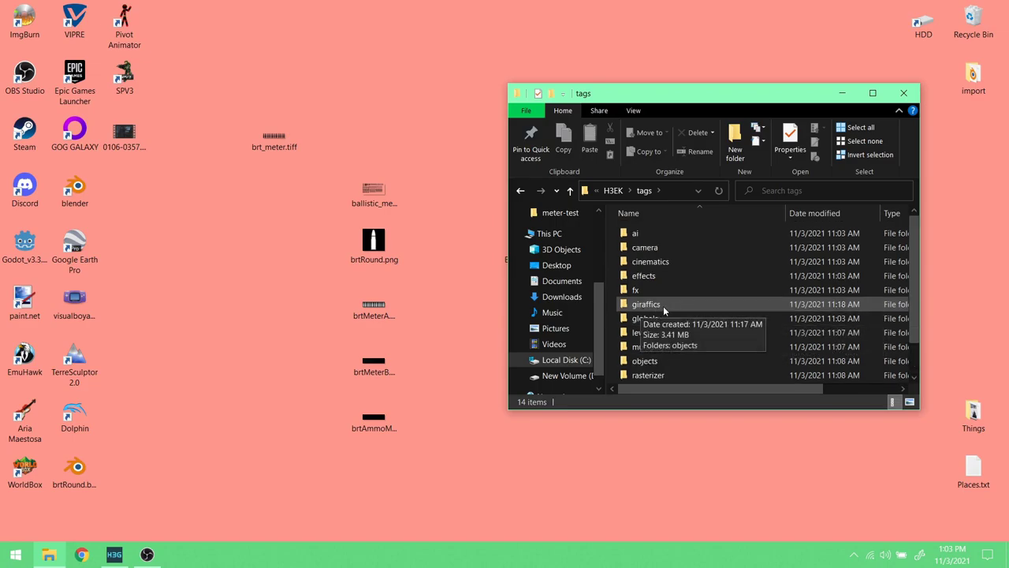
double_click(661, 306)
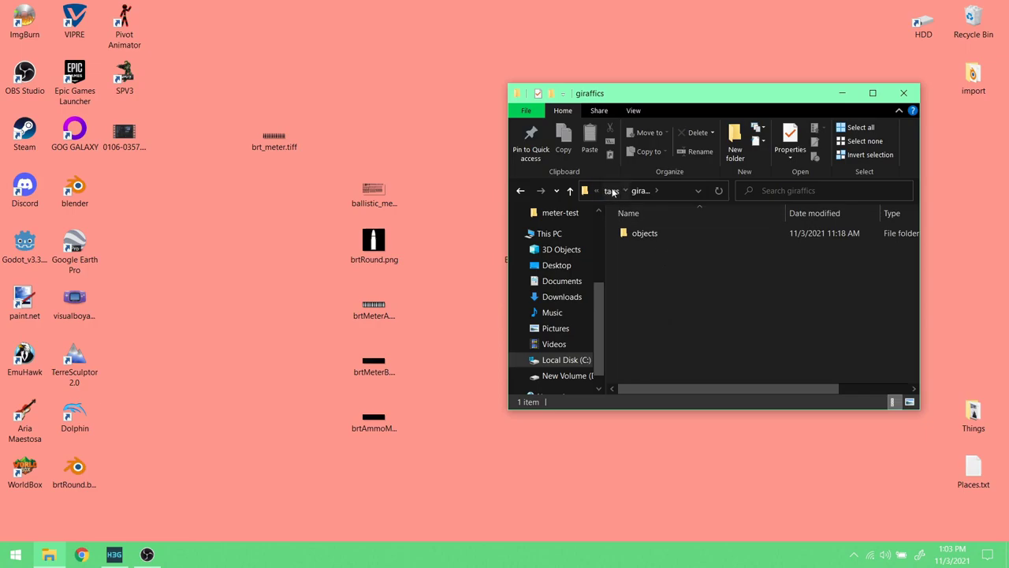
left_click(613, 191)
- Examine the stock ui\chud folder inside tags for its subfolder structure and return to tags
scroll(681, 358, "down", 1)
left_click(660, 375)
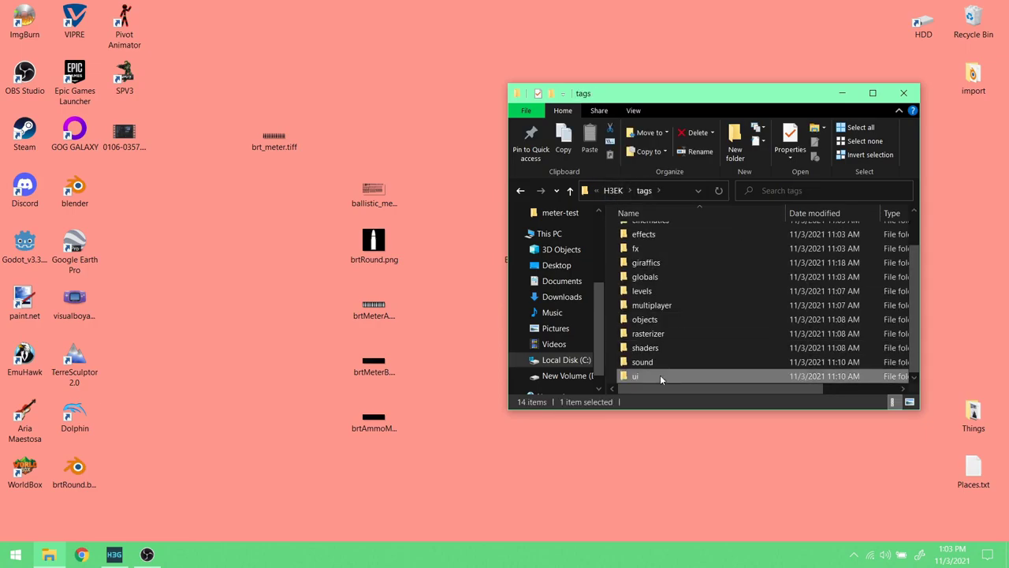
double_click(660, 375)
double_click(665, 249)
double_click(665, 249)
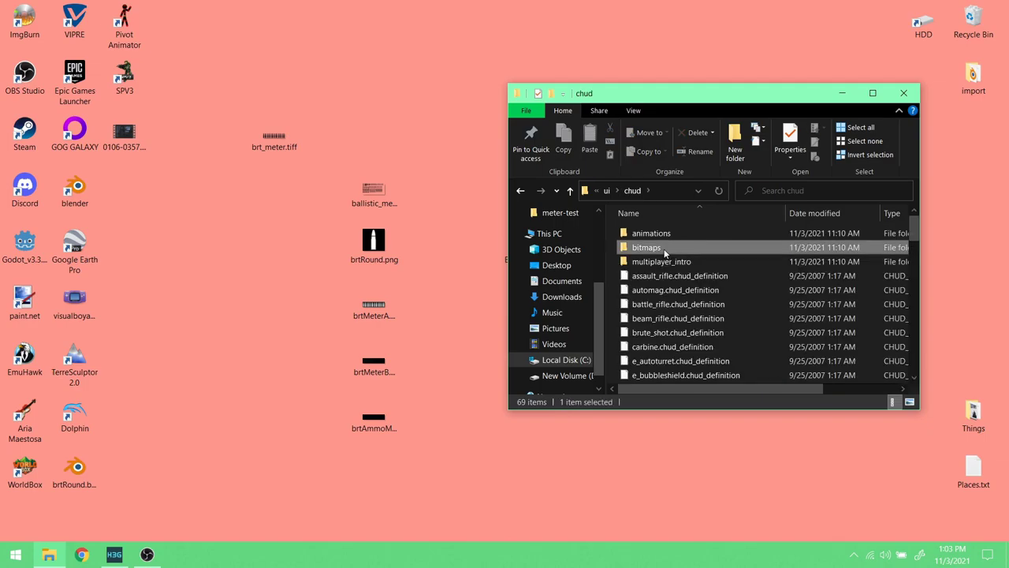
left_click(611, 192)
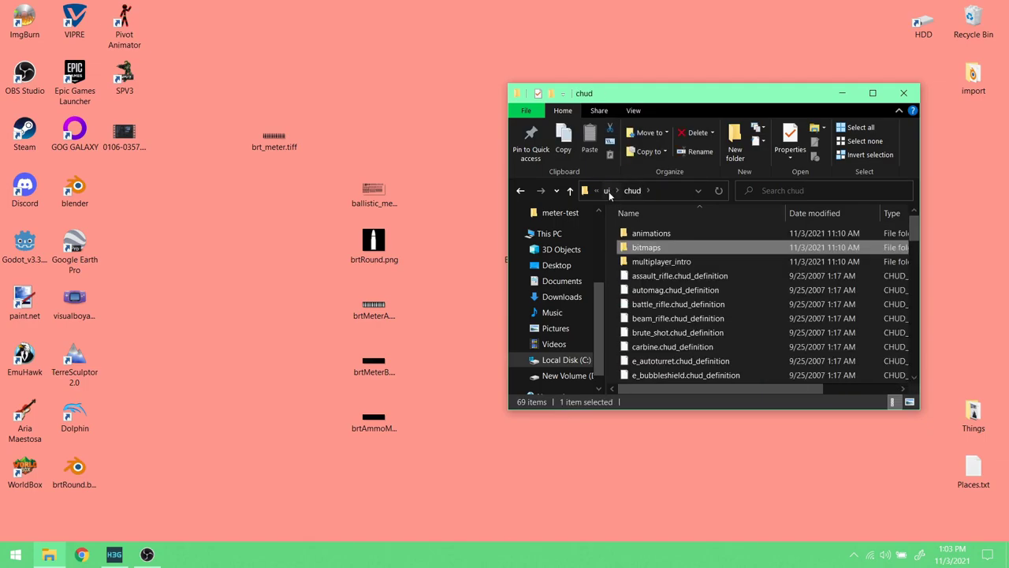
left_click(608, 191)
left_click(610, 192)
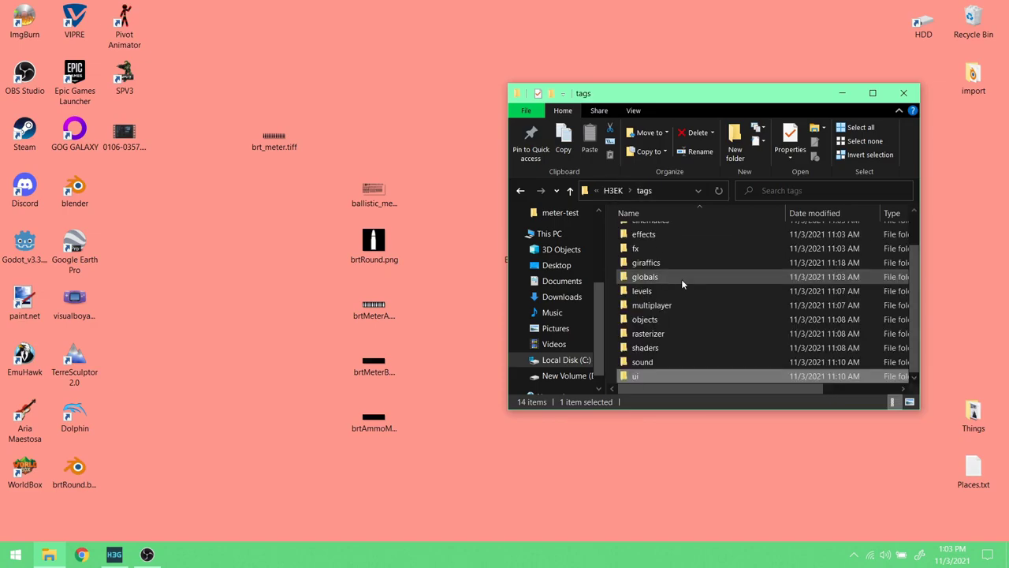
- Create a new folder named ui inside tags\giraffics
double_click(678, 265)
right_click(683, 318)
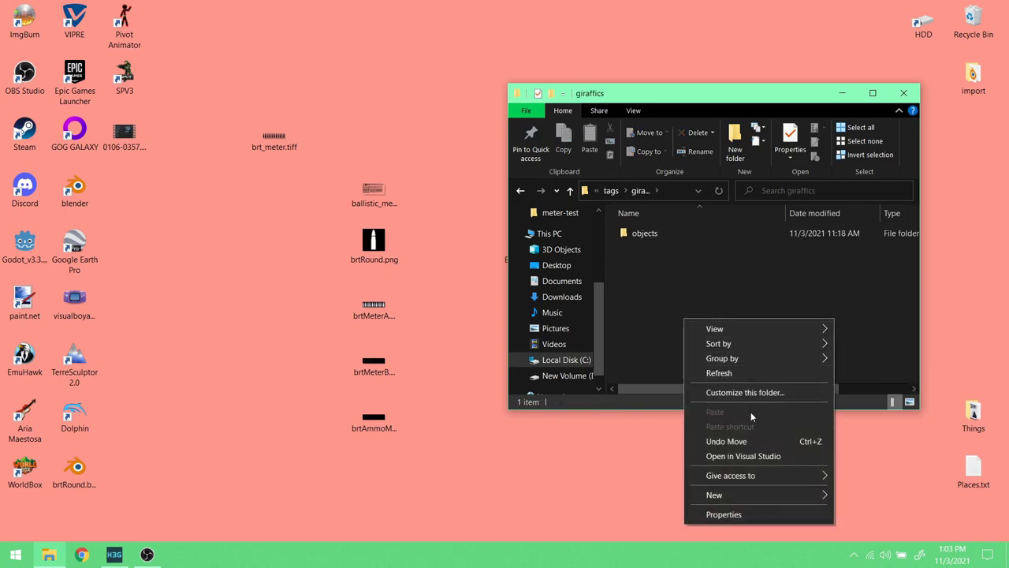
mouse_move(765, 495)
left_click(856, 339)
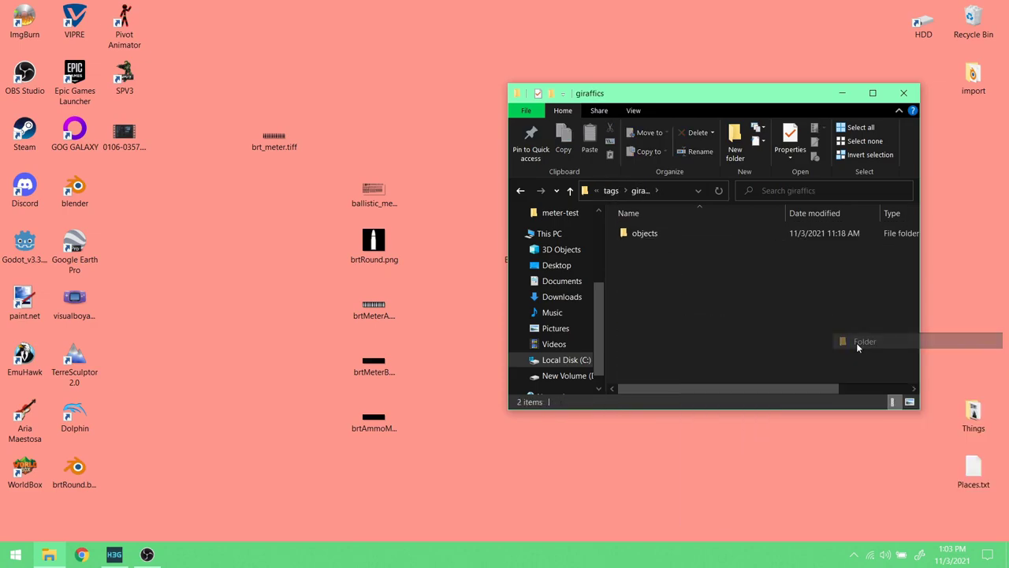
type("ui")
key("Return")
- Create a new folder named chud inside giraffics\ui
double_click(664, 247)
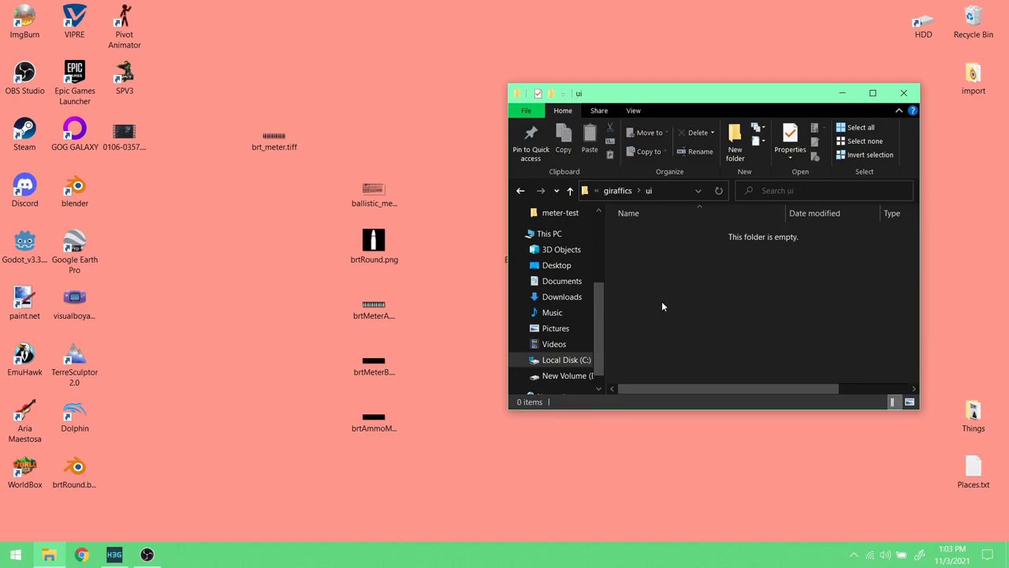
right_click(661, 302)
mouse_move(738, 478)
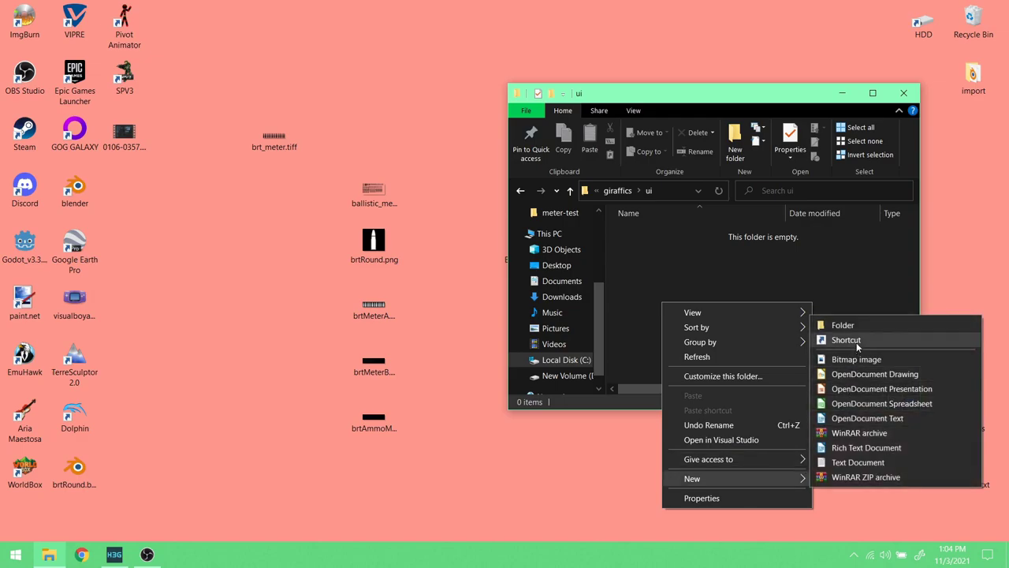
left_click(857, 323)
type("chud")
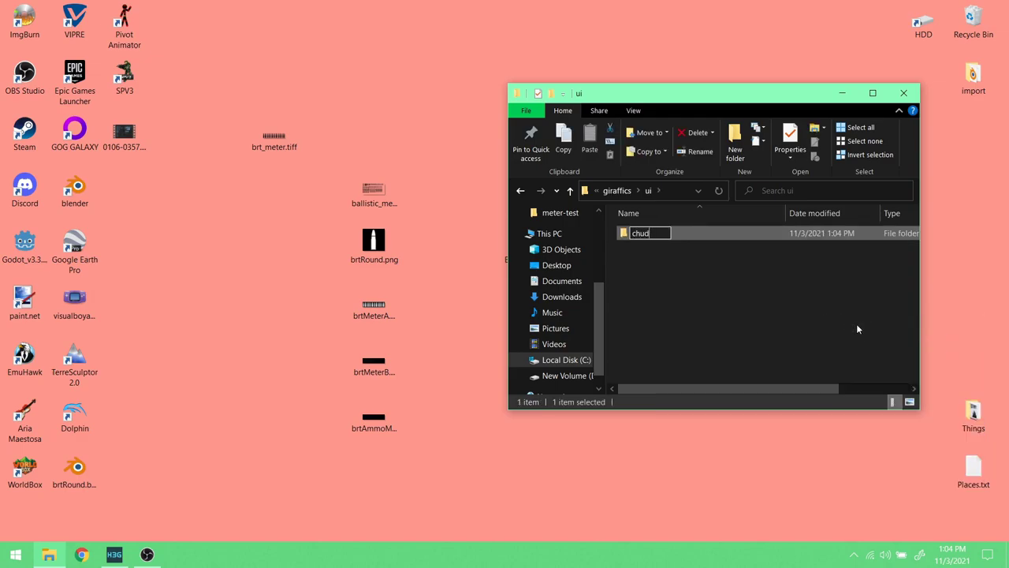
key("Return")
- Create a new folder named bitmaps inside giraffics\ui\chud
double_click(655, 237)
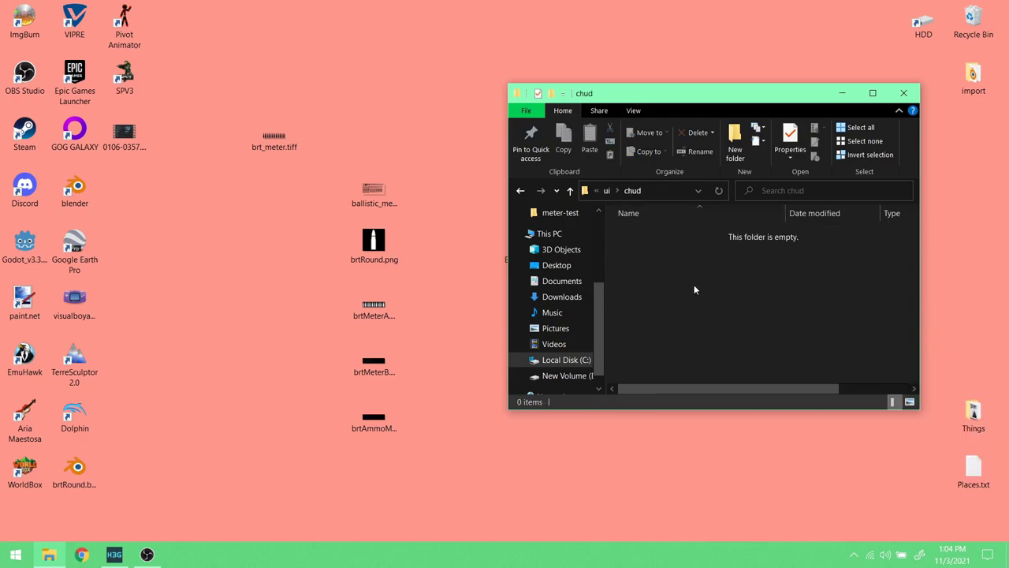
right_click(694, 286)
mouse_move(758, 455)
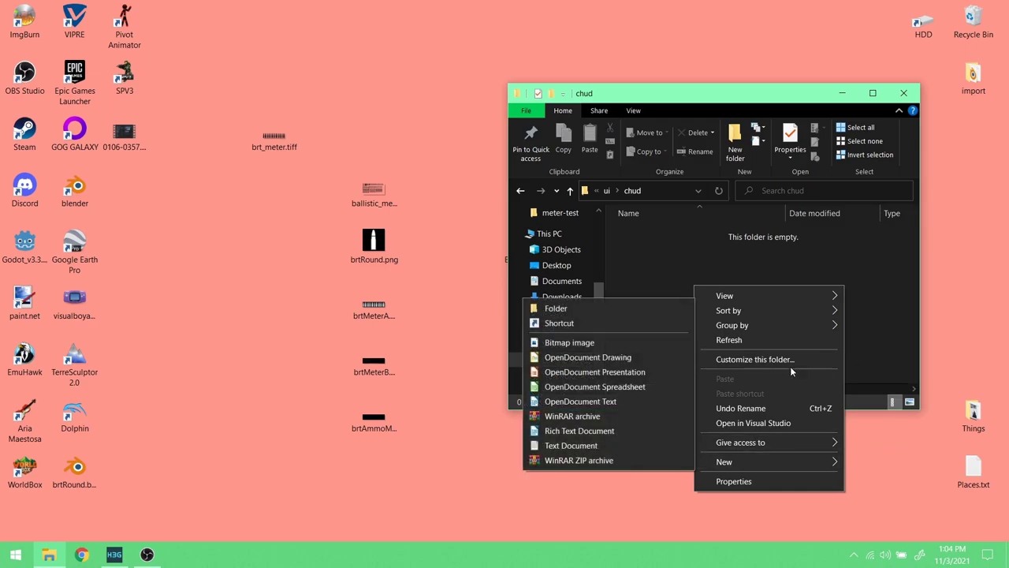
left_click(591, 311)
type("bitmaps")
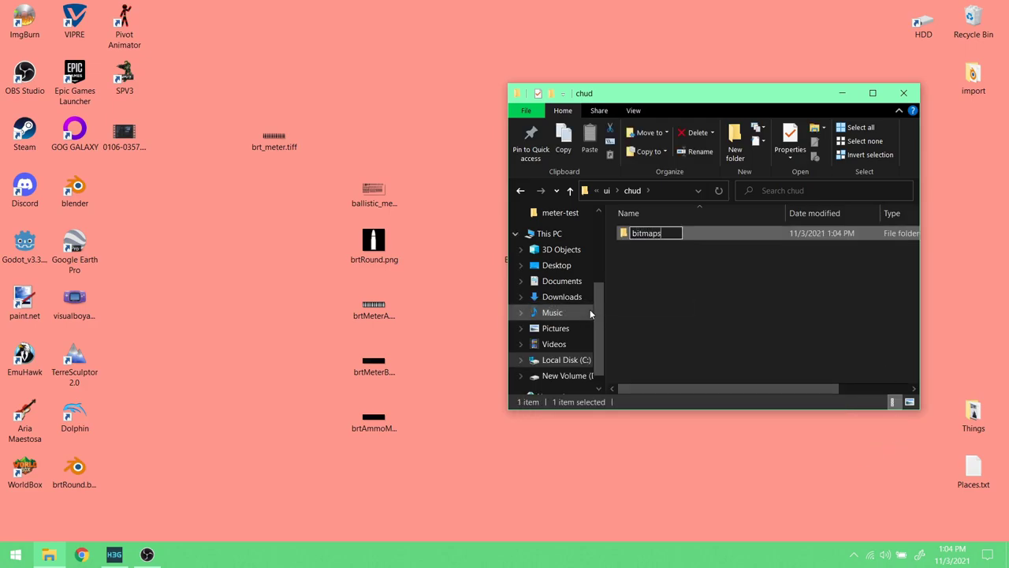
key("Return")
- Examine the stock ui\chud\bitmaps folder inside tags for its bitmap files and return to tags
left_click(607, 191)
left_click(611, 191)
left_click(609, 192)
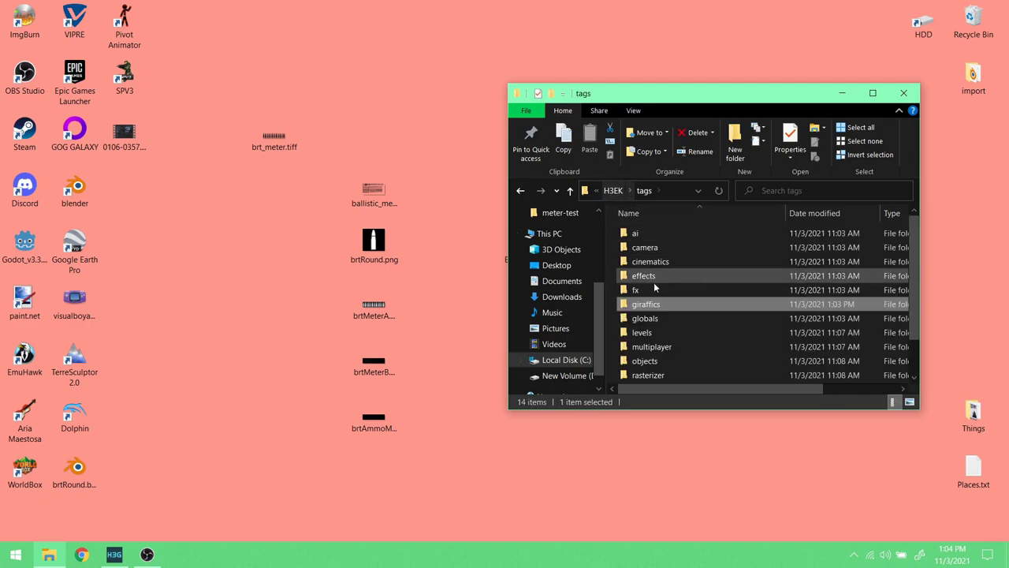
scroll(660, 370, "down", 1)
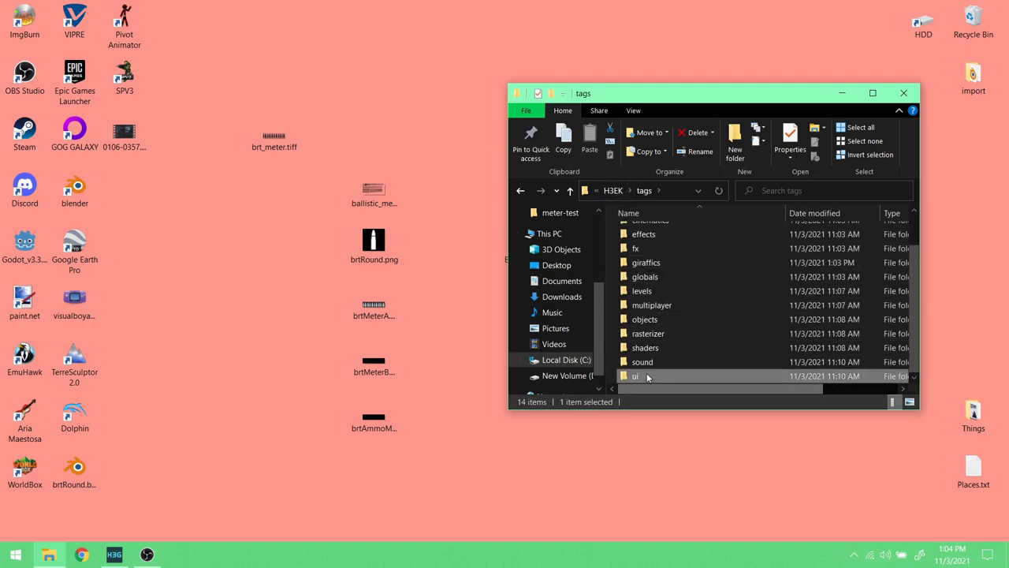
double_click(641, 375)
double_click(660, 247)
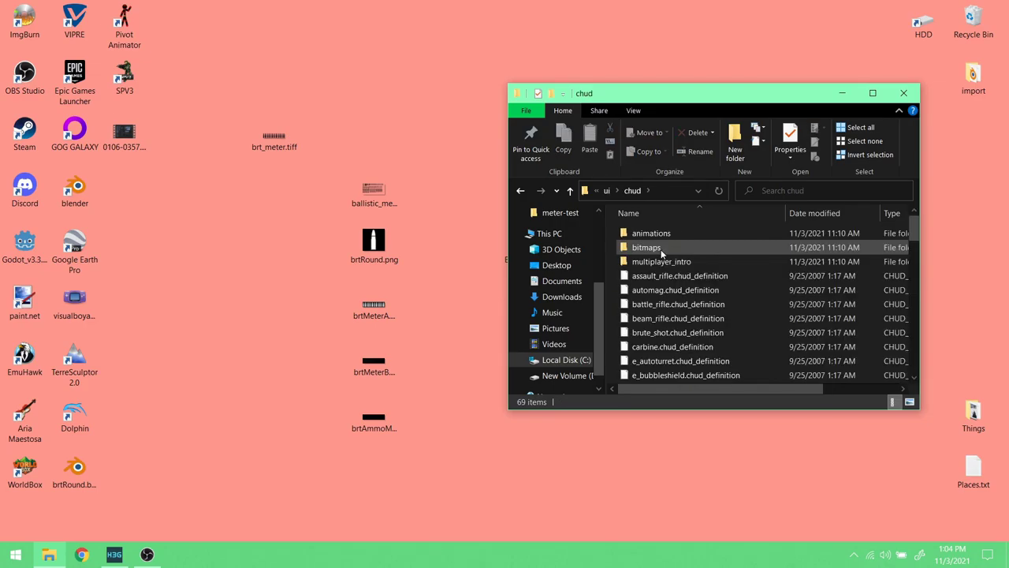
double_click(661, 249)
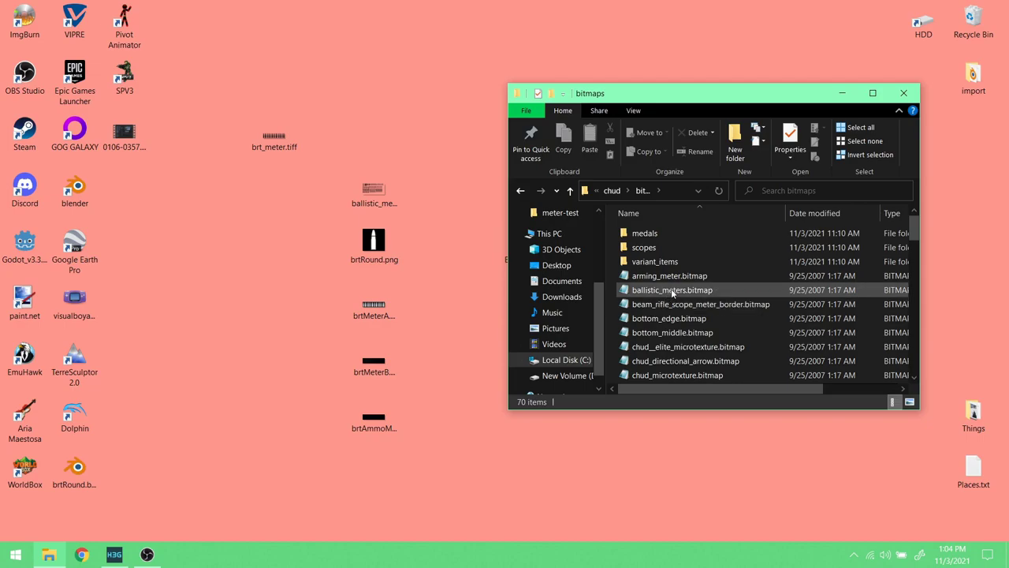
left_click(612, 191)
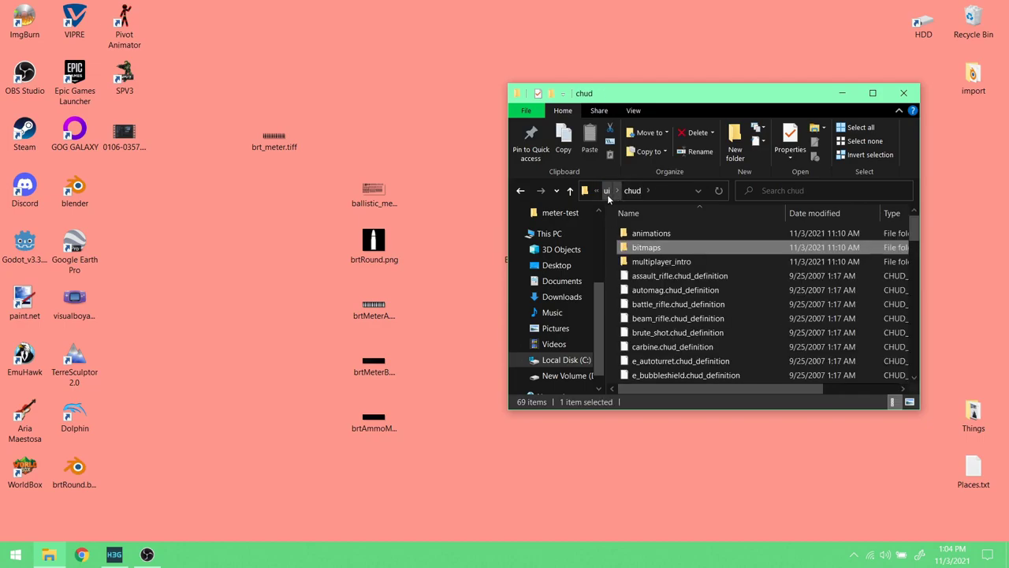
left_click(607, 194)
left_click(610, 191)
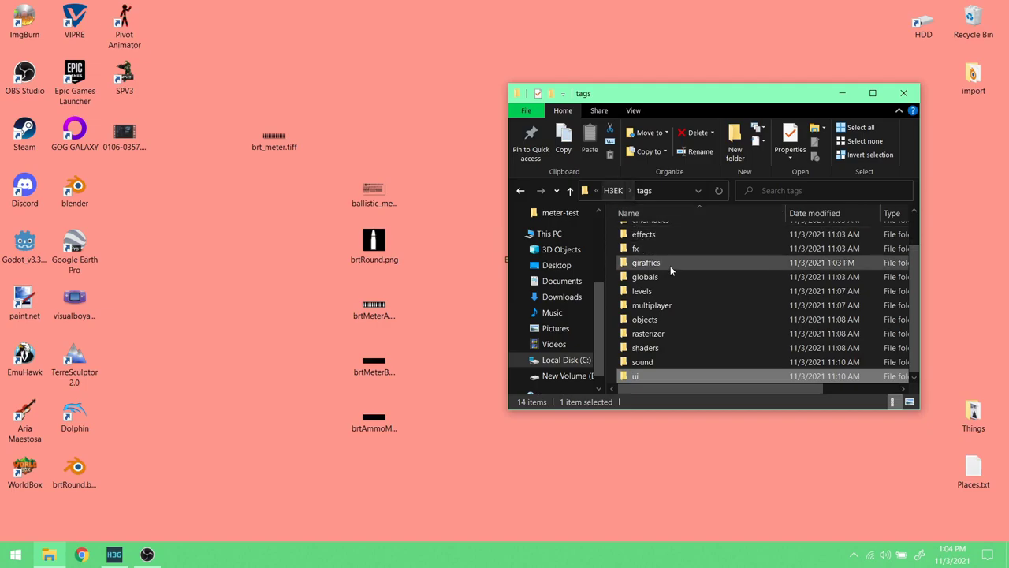
- Check the nested giraffics\ui\chud\bitmaps folders inside tags and return to tags
double_click(669, 263)
double_click(646, 247)
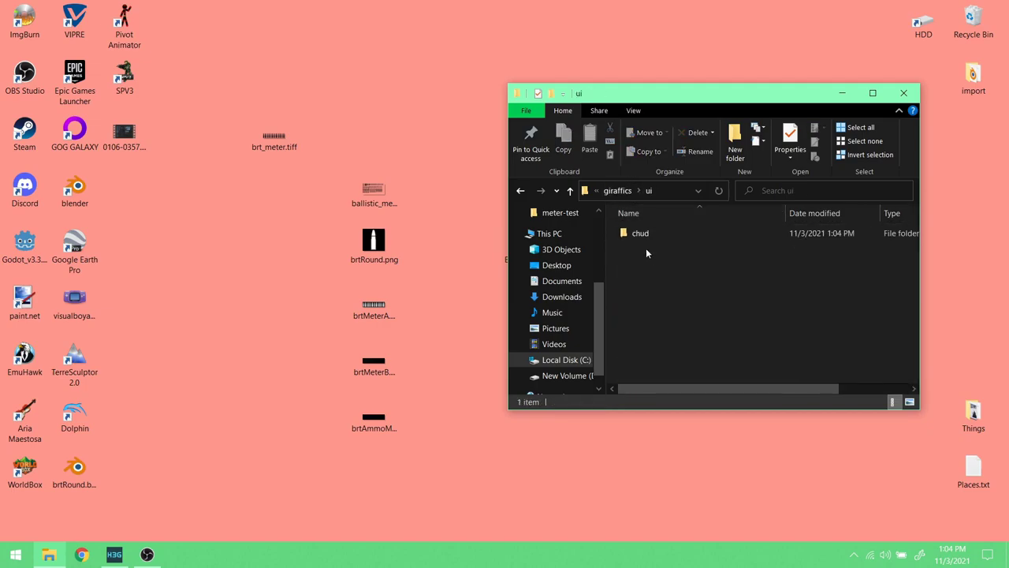
double_click(652, 234)
double_click(646, 234)
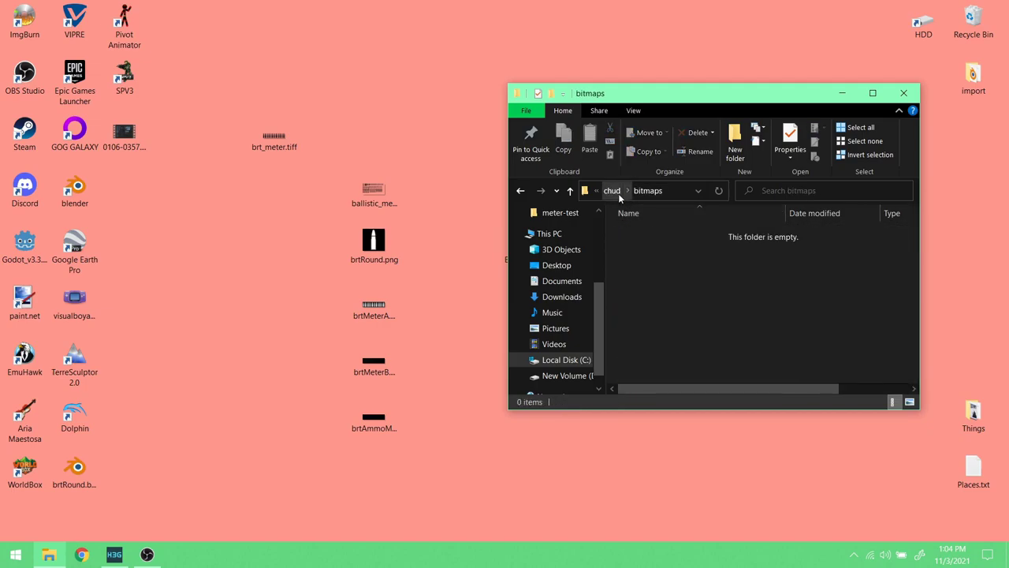
left_click(612, 191)
left_click(612, 191)
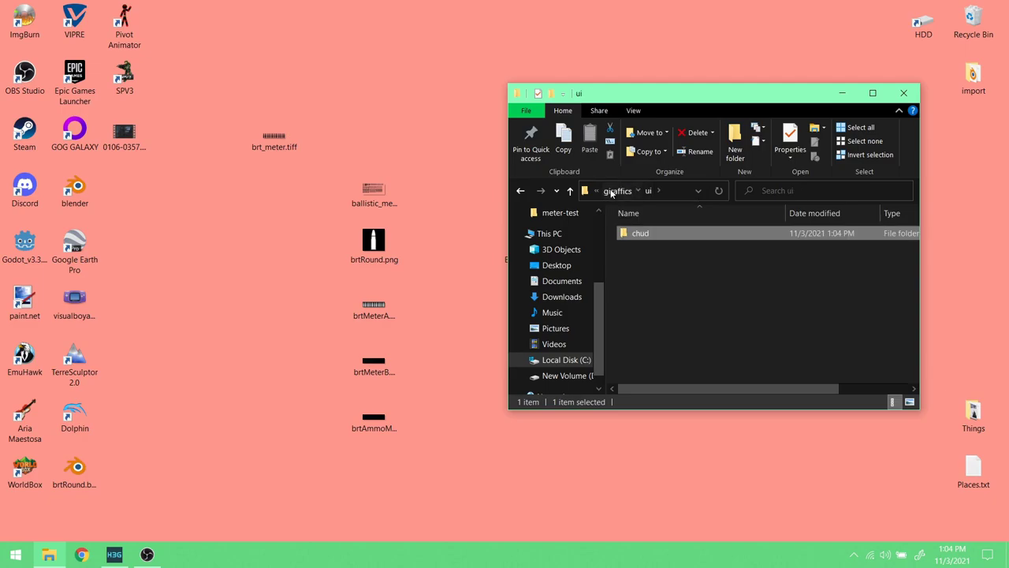
left_click(611, 191)
left_click(612, 190)
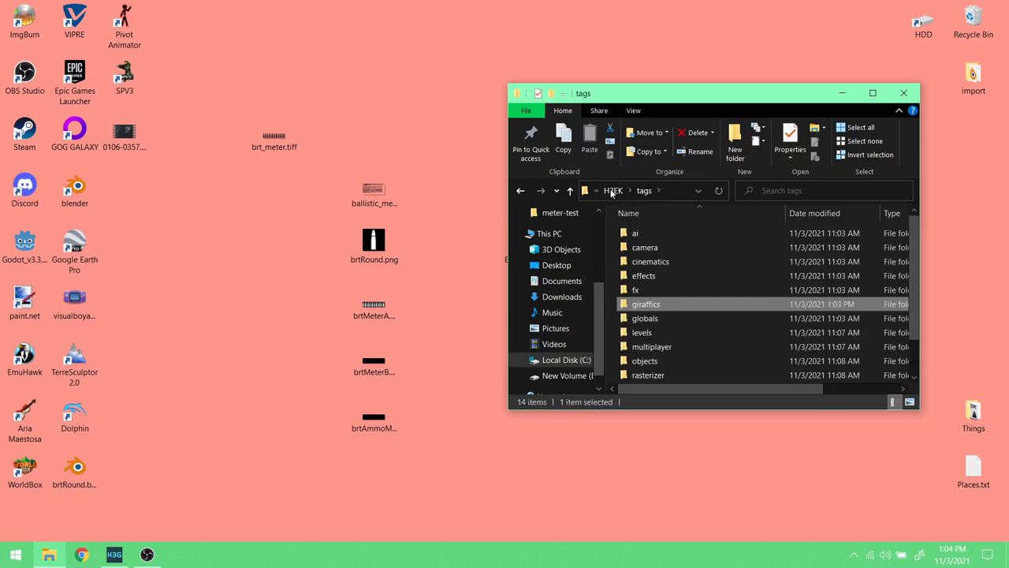
- Copy the ui folder from tags\giraffics
double_click(670, 306)
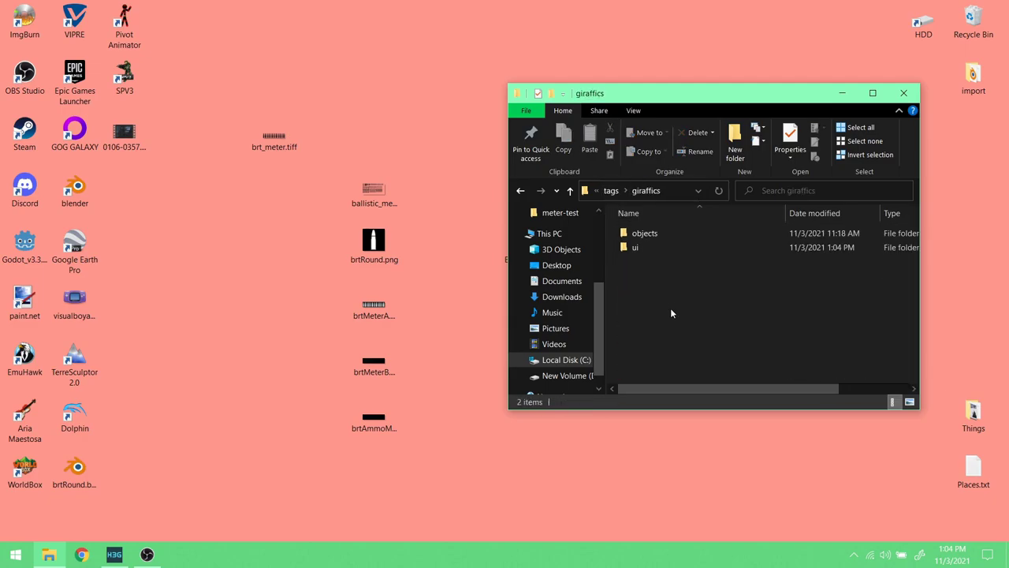
left_click(636, 249)
right_click(638, 246)
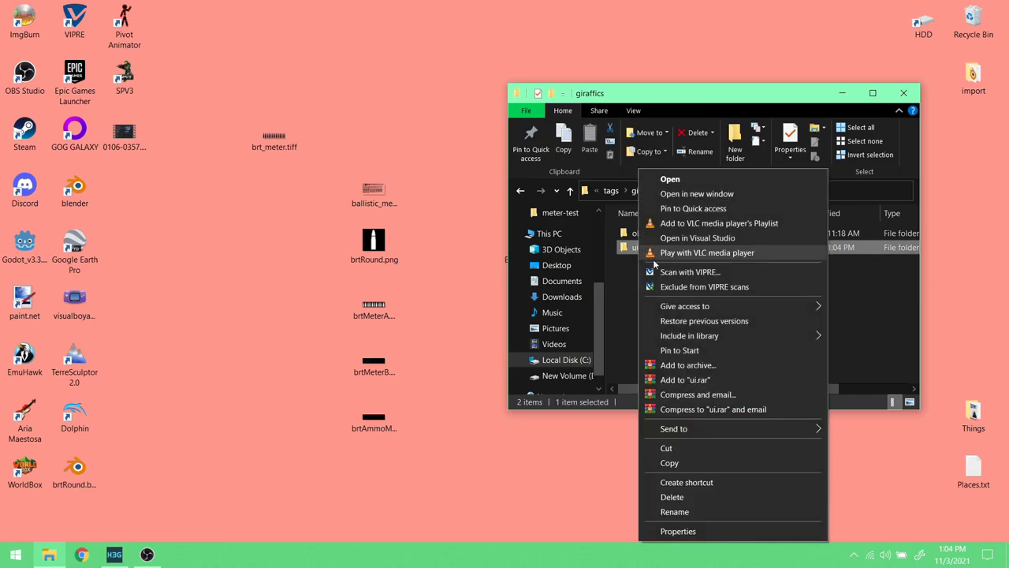
left_click(697, 465)
- Delete ammoMeterTest.tiff from the H3EK data folder
left_click(612, 191)
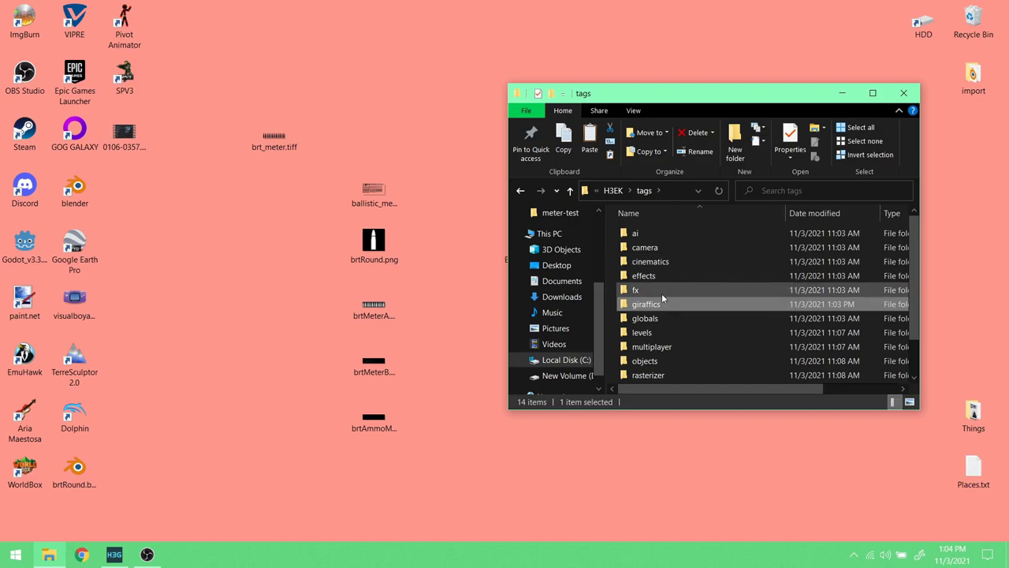
left_click(613, 191)
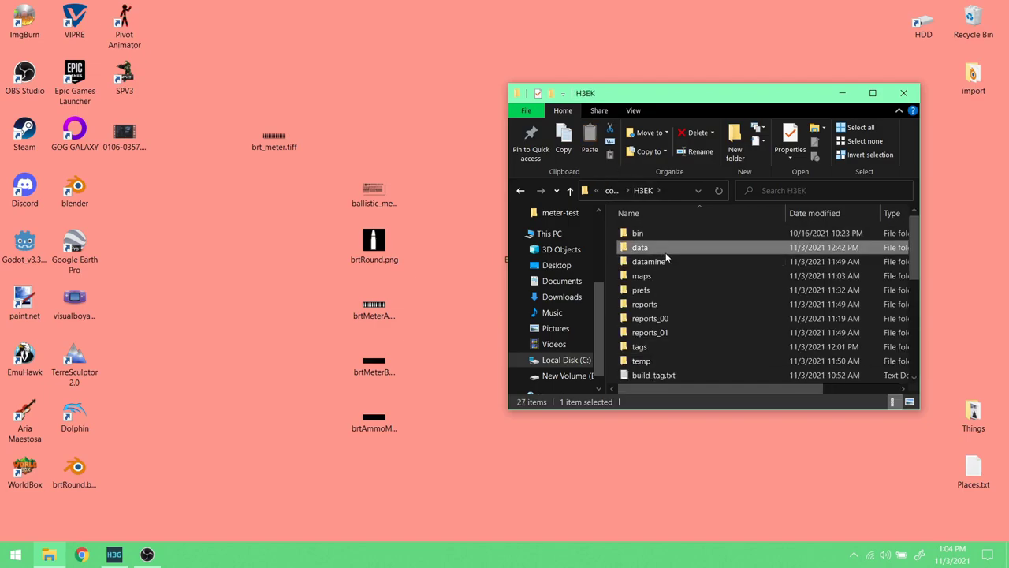
double_click(666, 251)
right_click(663, 311)
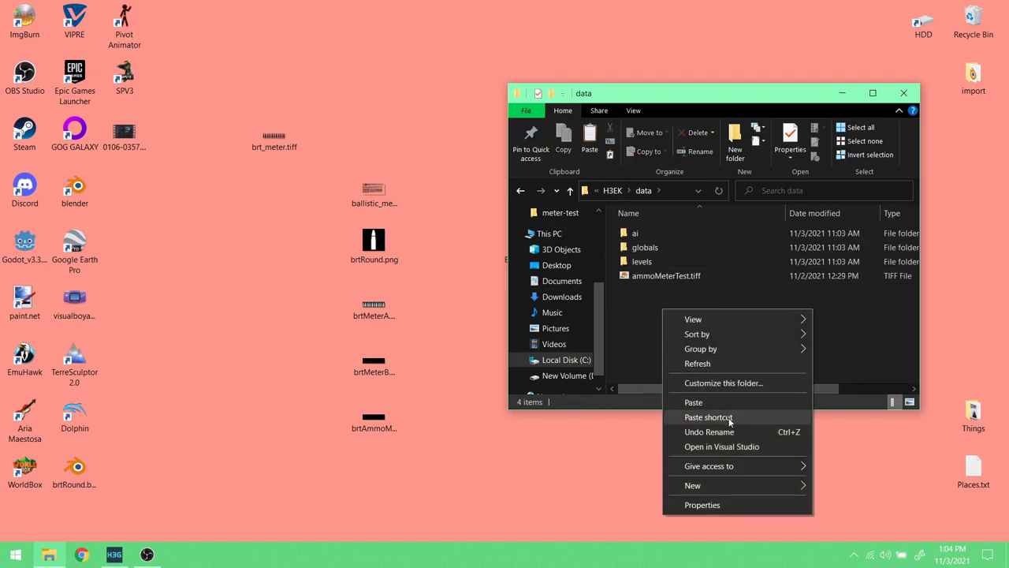
mouse_move(718, 487)
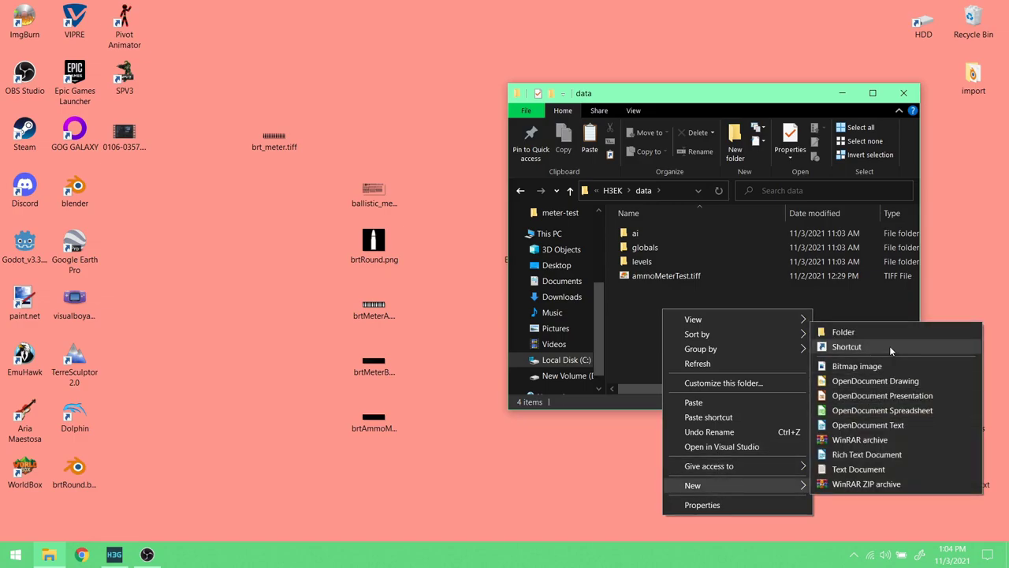
left_click(660, 280)
right_click(660, 280)
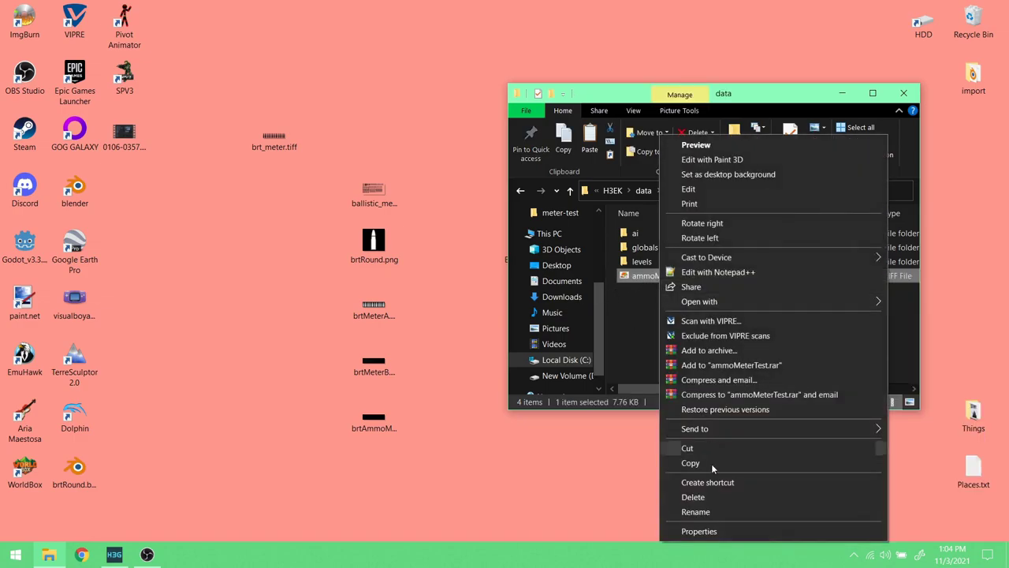
left_click(693, 497)
- Create a new folder named giraffics inside the H3EK data folder
right_click(651, 313)
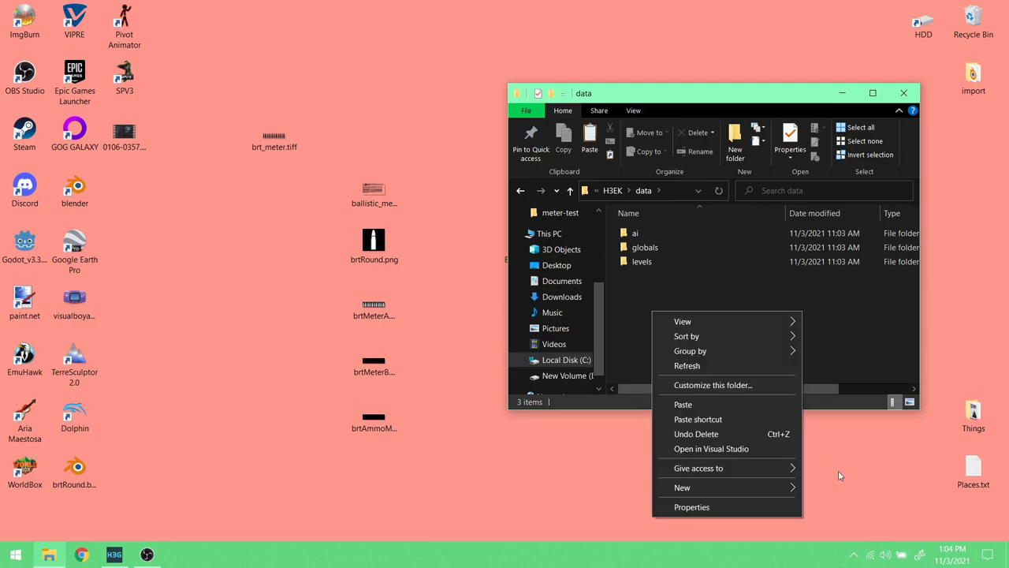
mouse_move(755, 488)
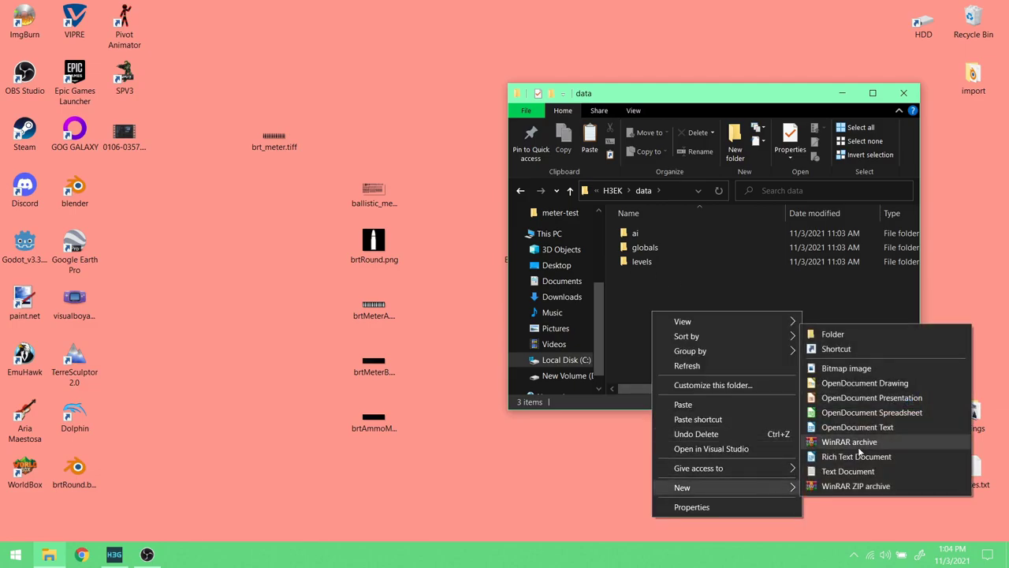
left_click(892, 339)
type("giraffics")
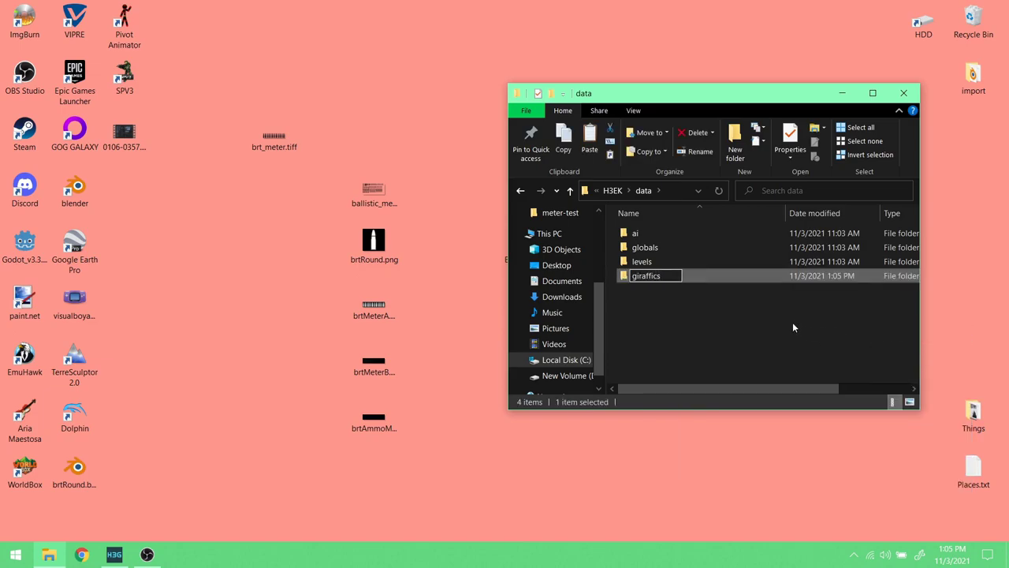
key("Return")
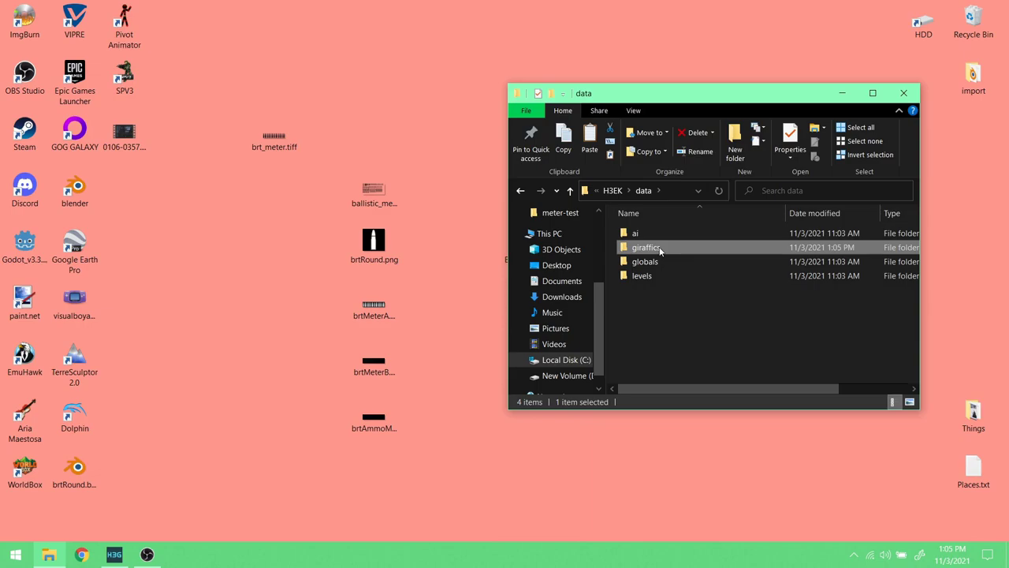
- Paste the copied ui folder into data\giraffics
double_click(660, 250)
right_click(680, 277)
left_click(743, 369)
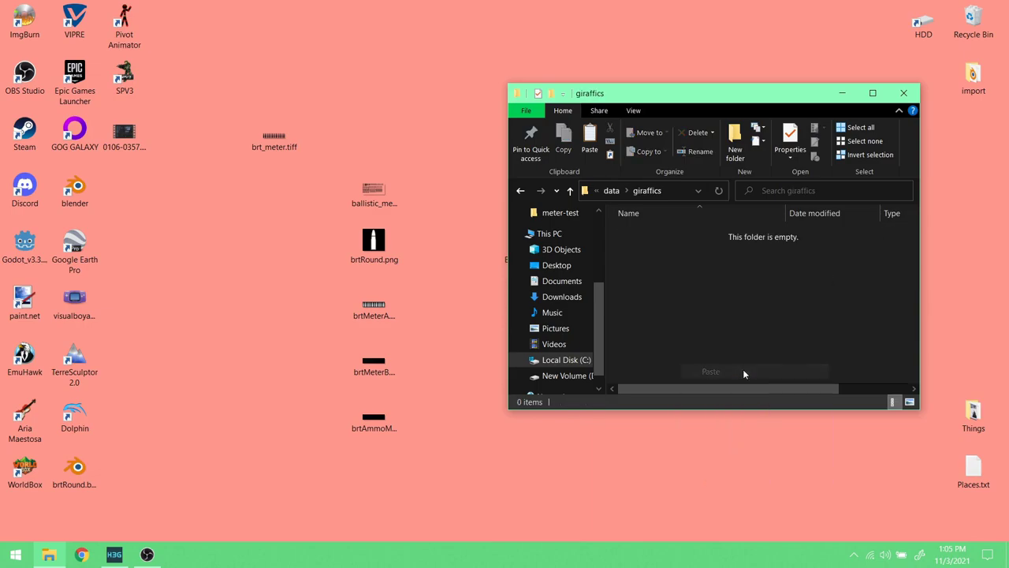
- Copy brt_meter.tiff from the desktop into data\giraffics\ui\chud\bitmaps
double_click(644, 232)
double_click(644, 232)
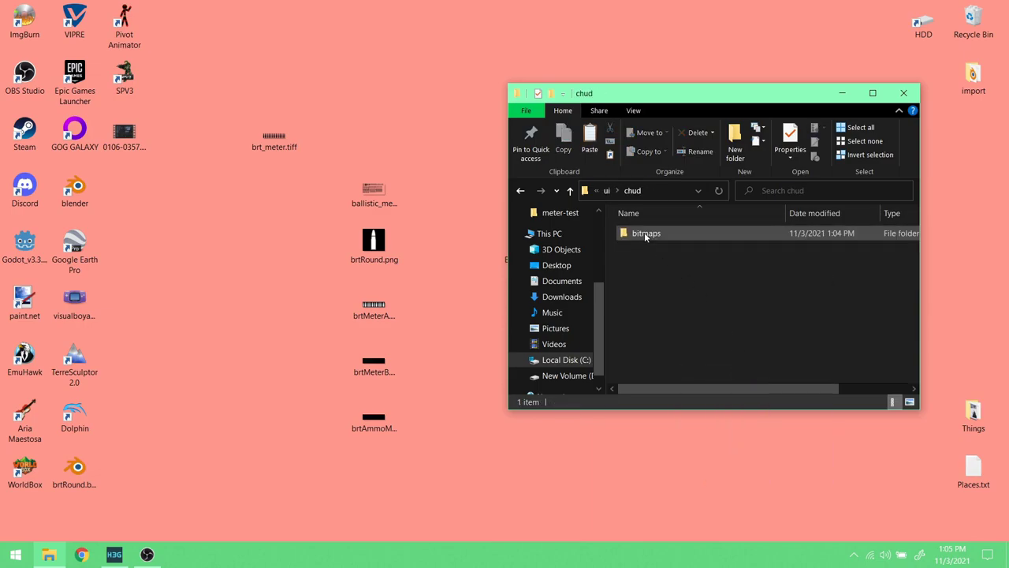
double_click(661, 241)
left_click(280, 136)
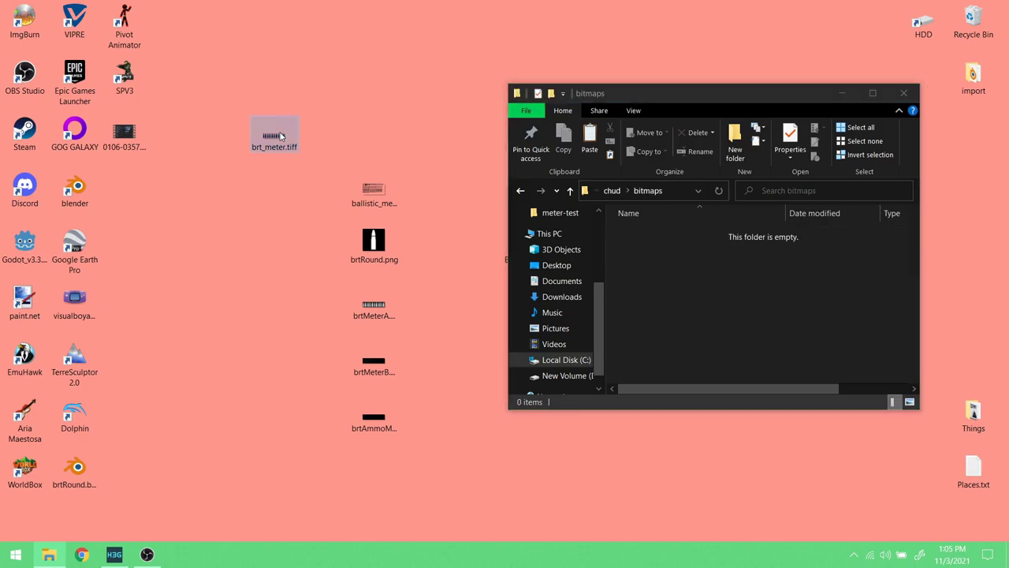
right_click(275, 144)
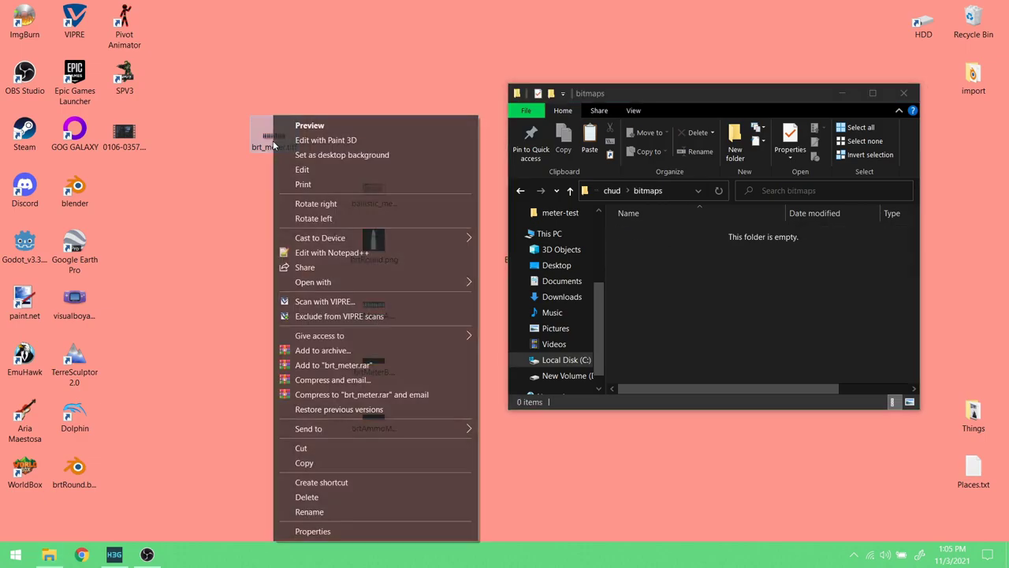
left_click(376, 462)
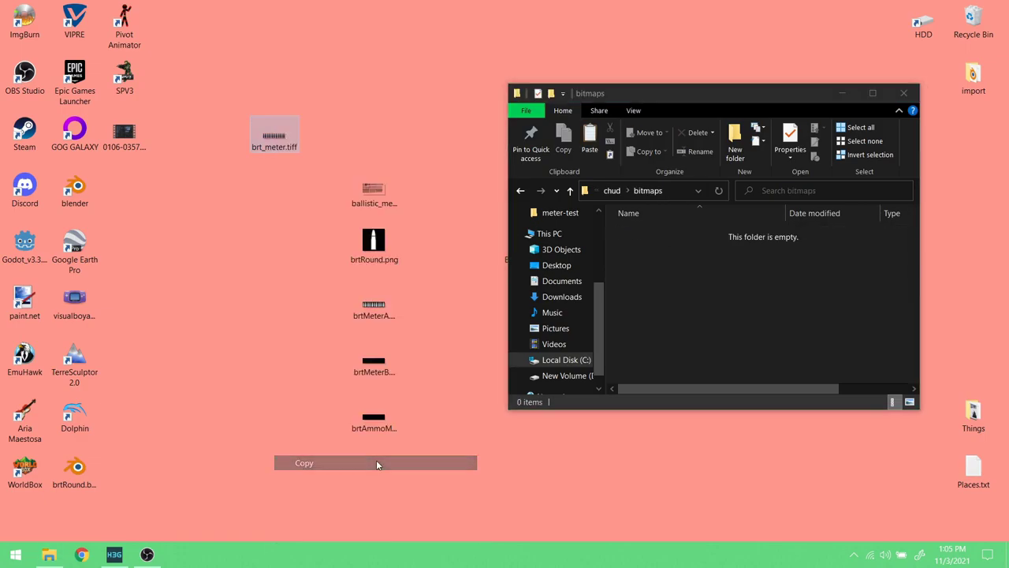
left_click(743, 297)
right_click(678, 277)
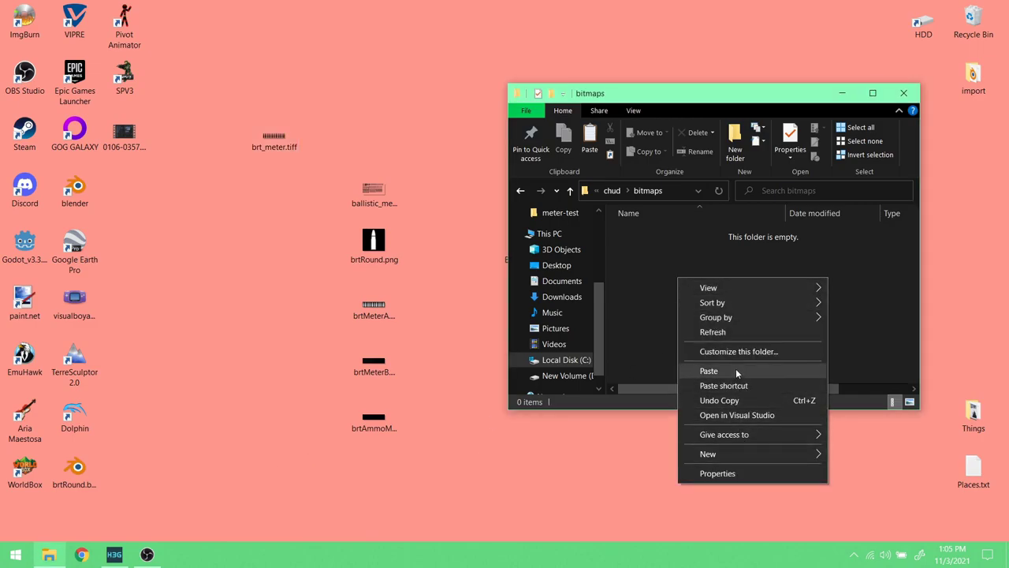
left_click(736, 369)
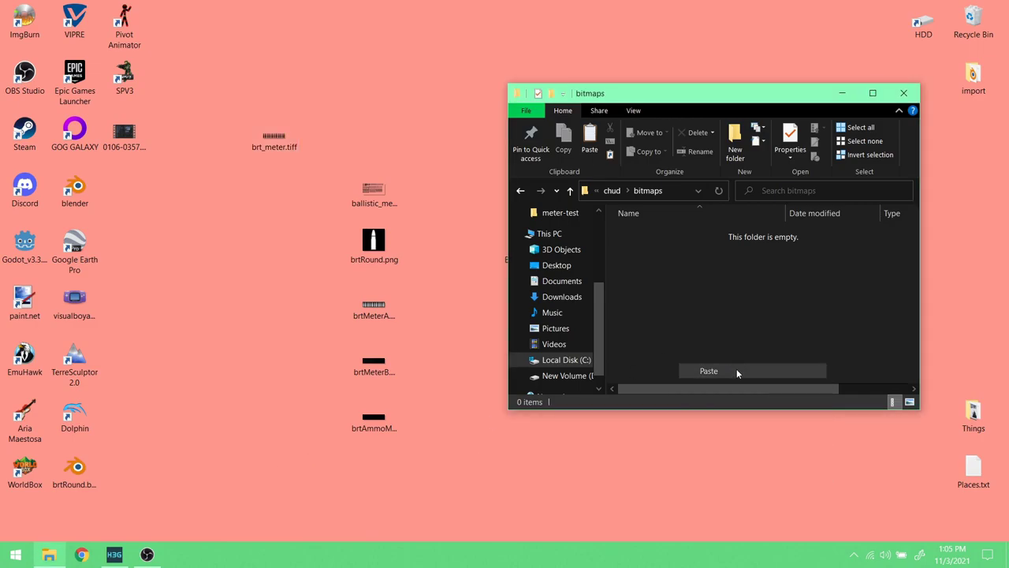
- Return to the main H3EK folder and open a command prompt in it
left_click(611, 190)
left_click(608, 191)
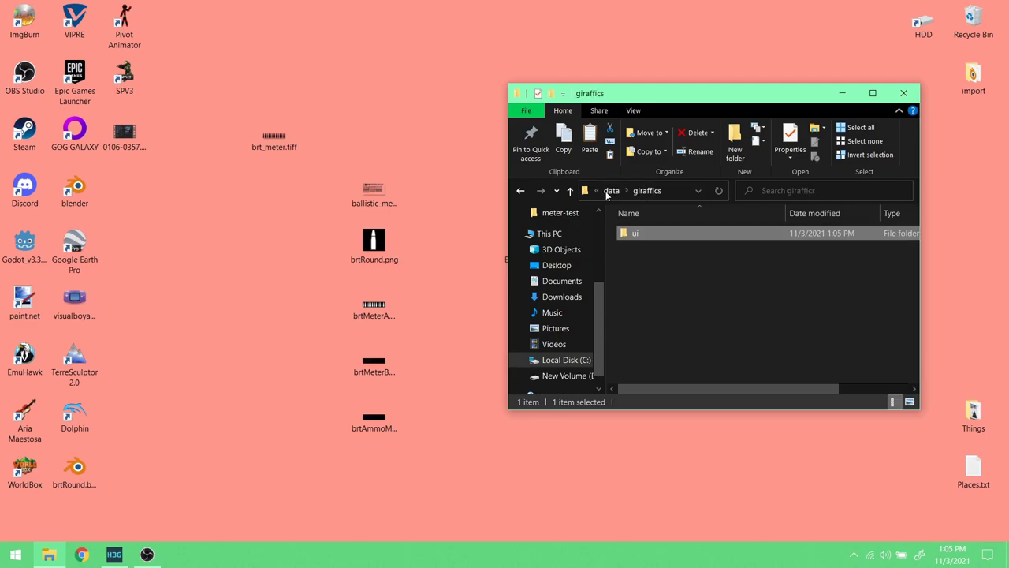
left_click(609, 191)
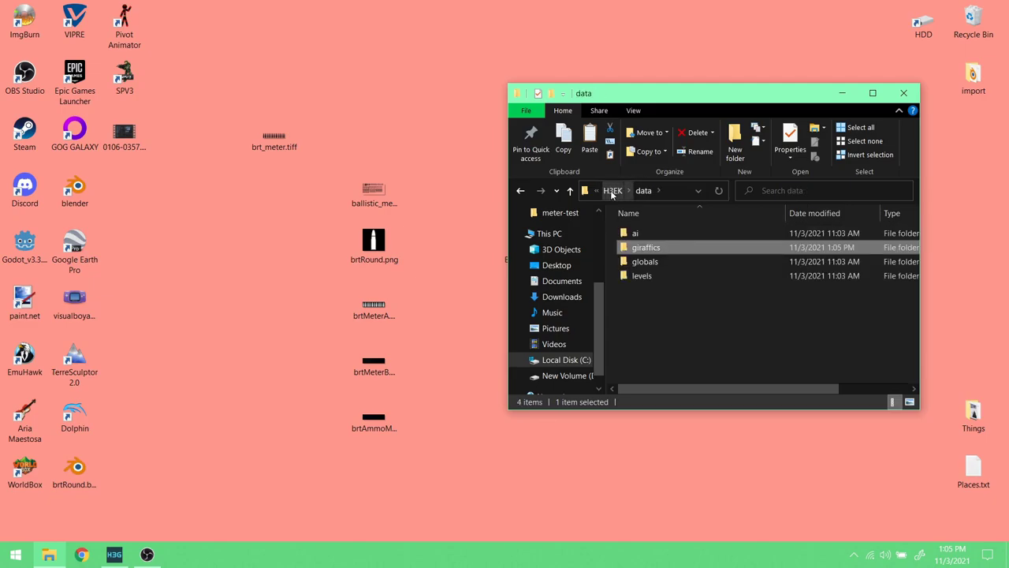
left_click(612, 191)
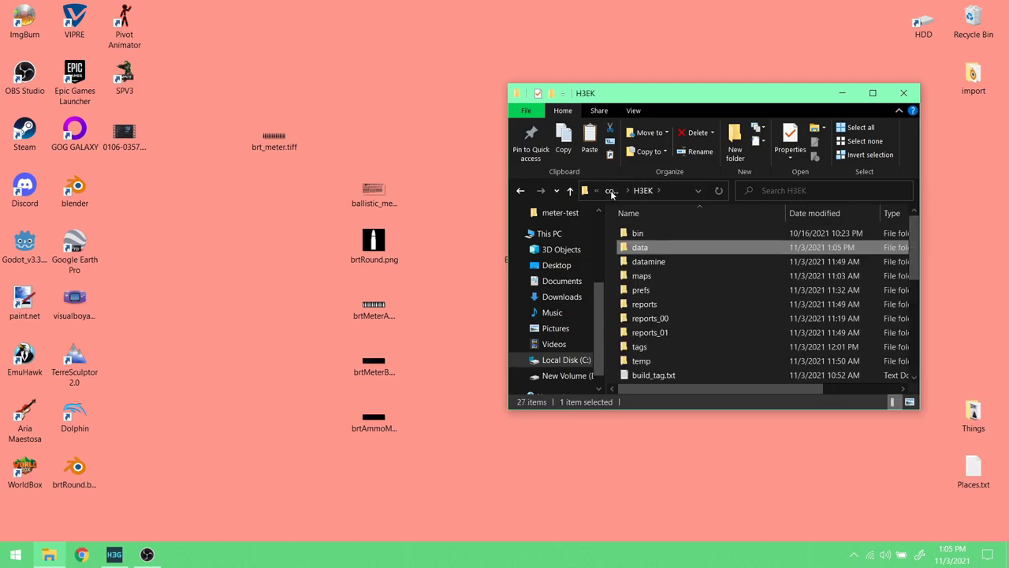
left_click_drag(508, 213, 380, 213)
left_click(662, 193)
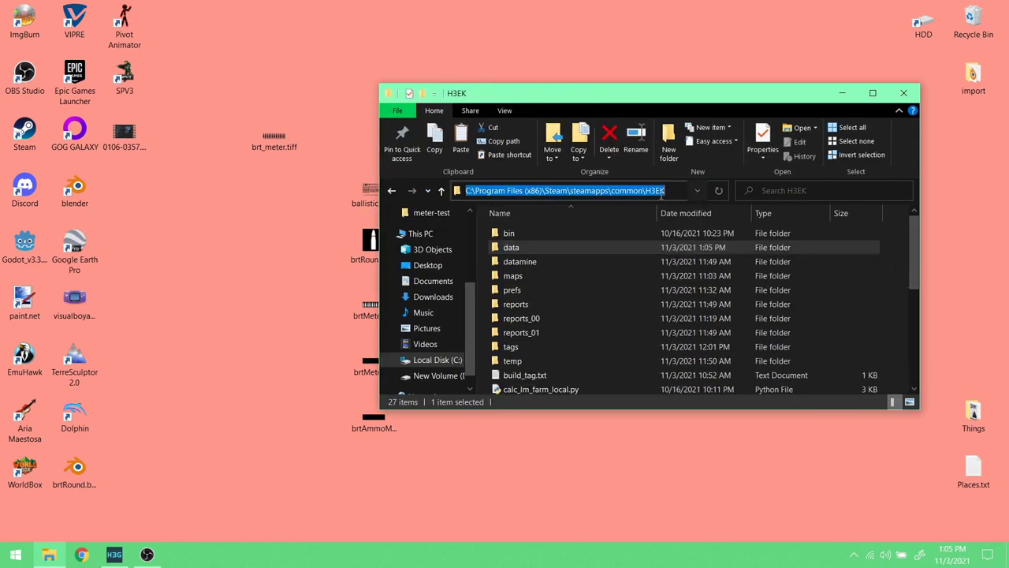
type("cmd")
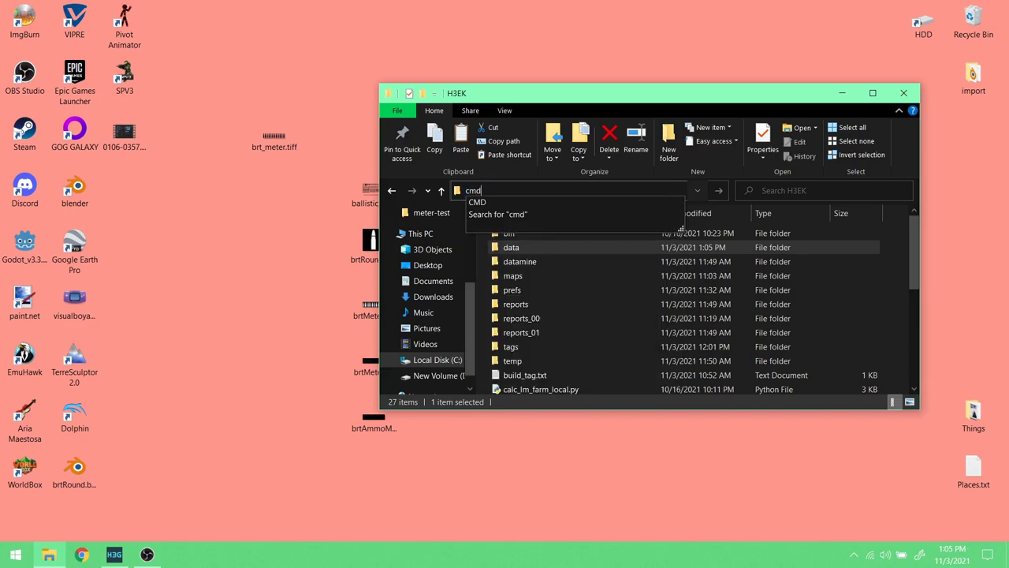
key("Return")
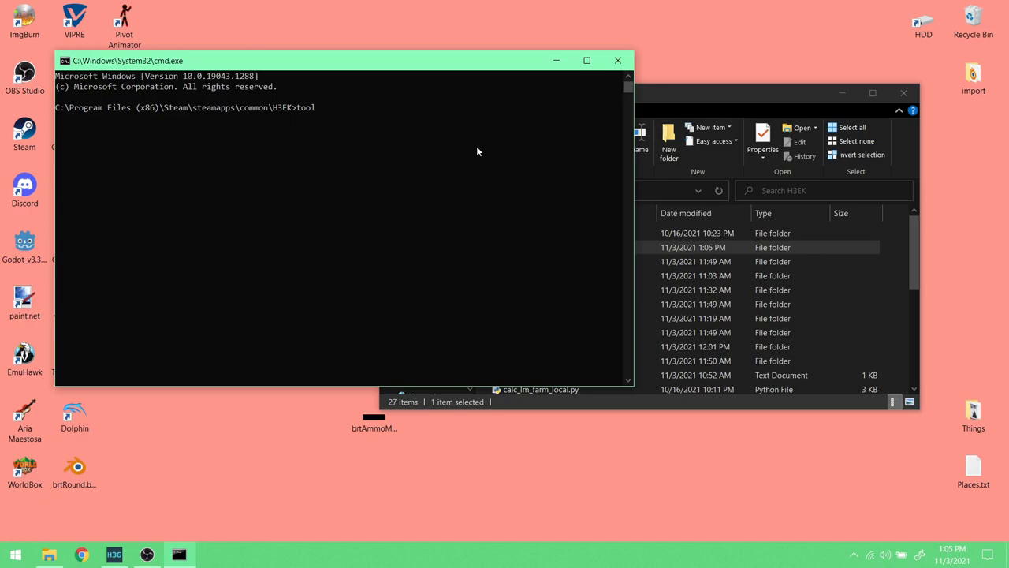
- Run "tool s" to list the tool commands starting with s and look through them
type("s")
key("Return")
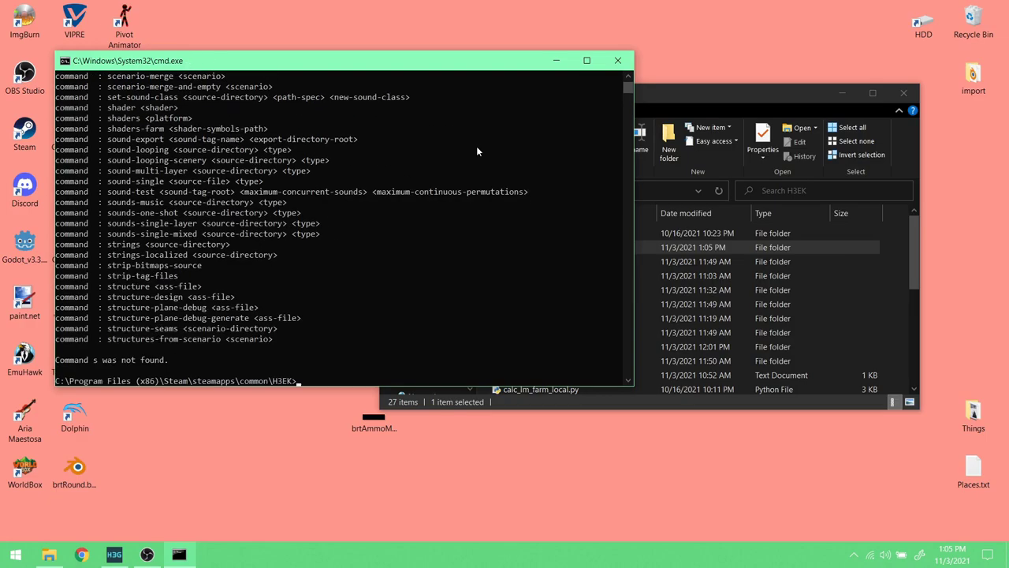
scroll(288, 163, "up", 3)
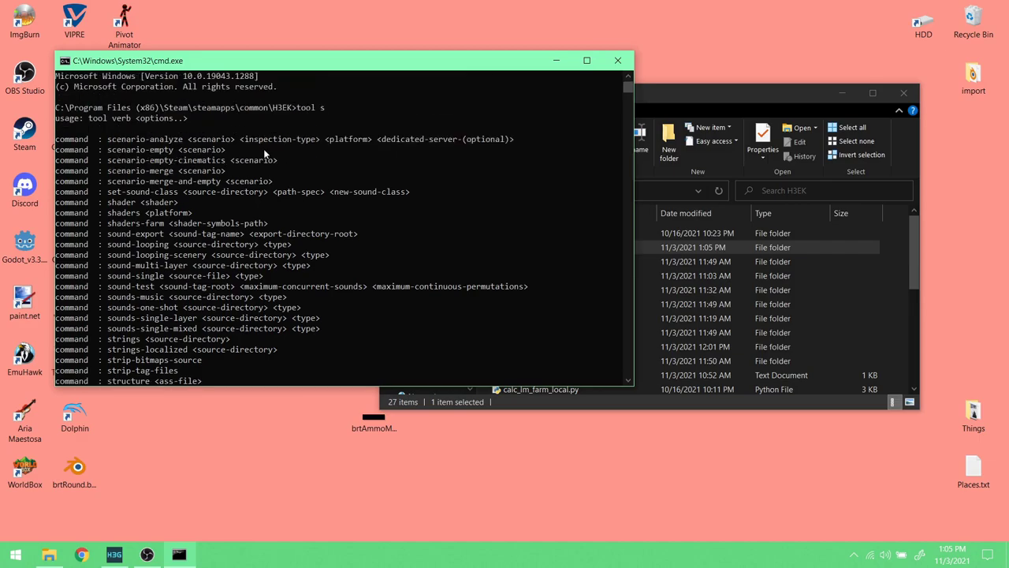
scroll(146, 203, "down", 2)
scroll(145, 203, "up", 1)
scroll(146, 204, "down", 2)
scroll(145, 200, "up", 3)
scroll(146, 203, "down", 5)
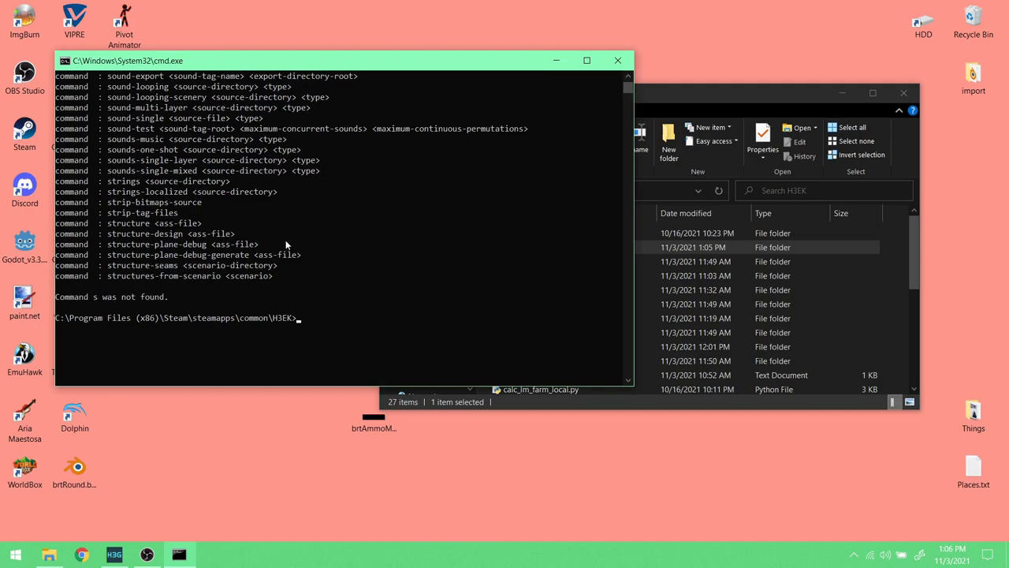
scroll(183, 158, "up", 5)
- Run "tool b" to list the tool commands starting with b and examine the bitmap import commands
type("b")
key("Return")
scroll(443, 299, "up", 10)
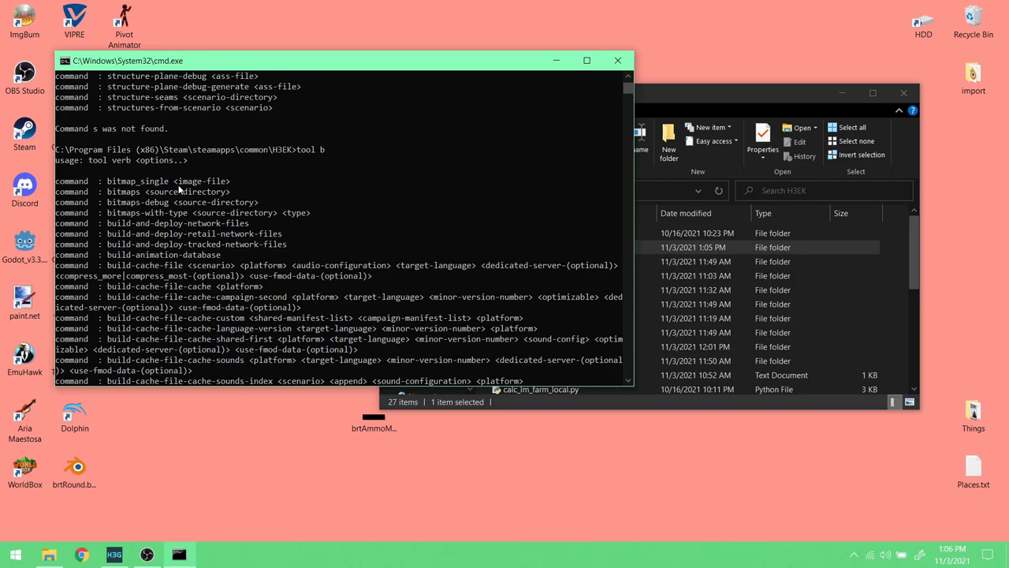
scroll(134, 192, "down", 20)
scroll(339, 236, "up", 5)
scroll(375, 242, "up", 2)
- Check the exact spelling of the single-bitmap command and run "tool bitmap_single" without a file to show its usage
type("to")
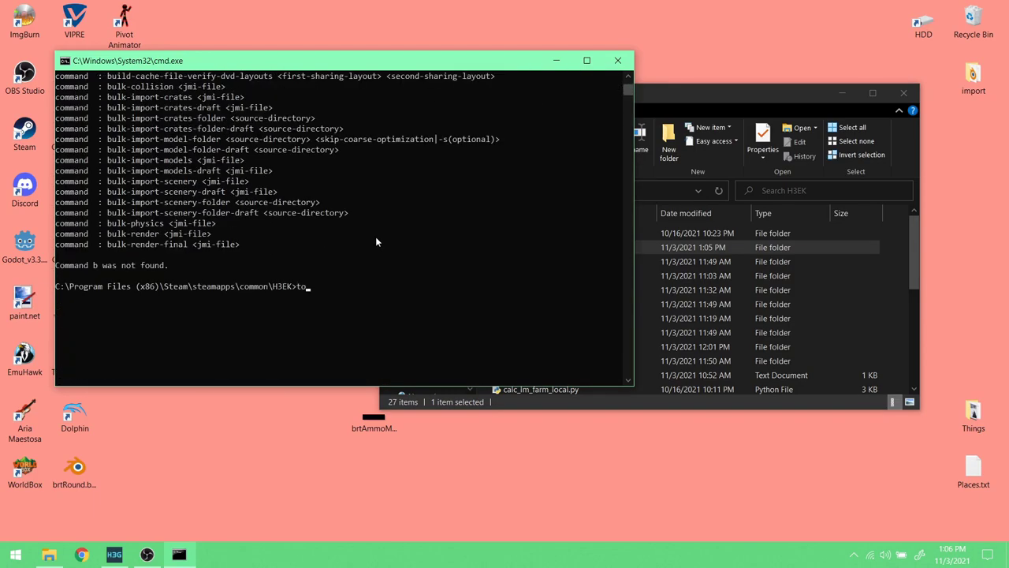
type("ol bitmap-")
key("BackSpace")
scroll(341, 290, "up", 5)
scroll(183, 117, "up", 15)
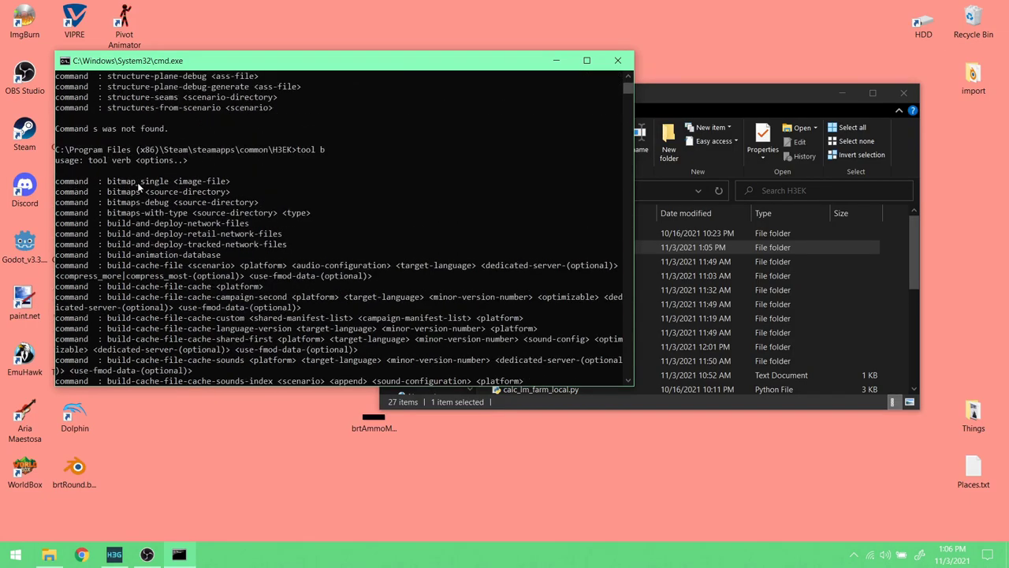
scroll(366, 243, "down", 15)
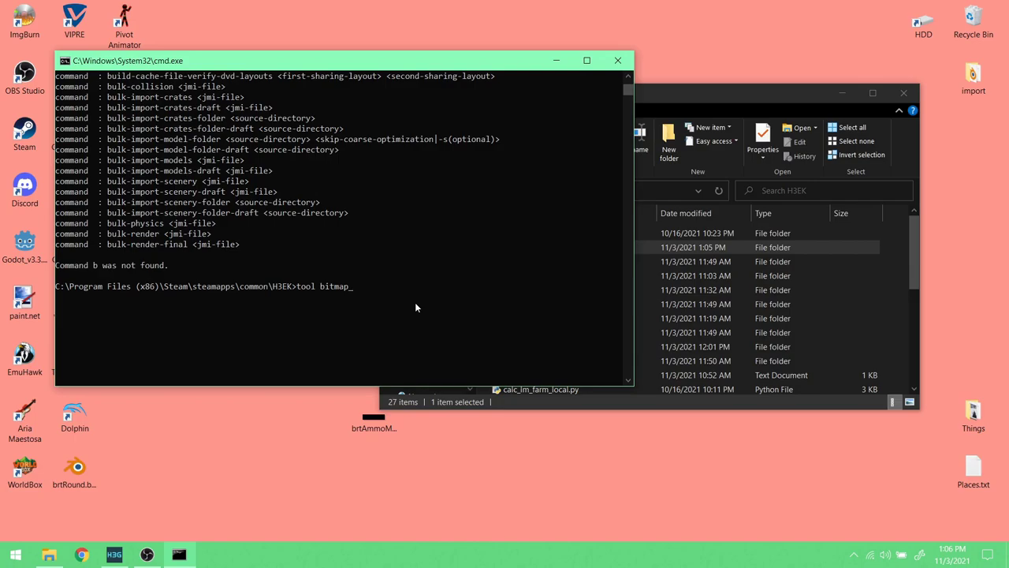
type("single")
key("Return")
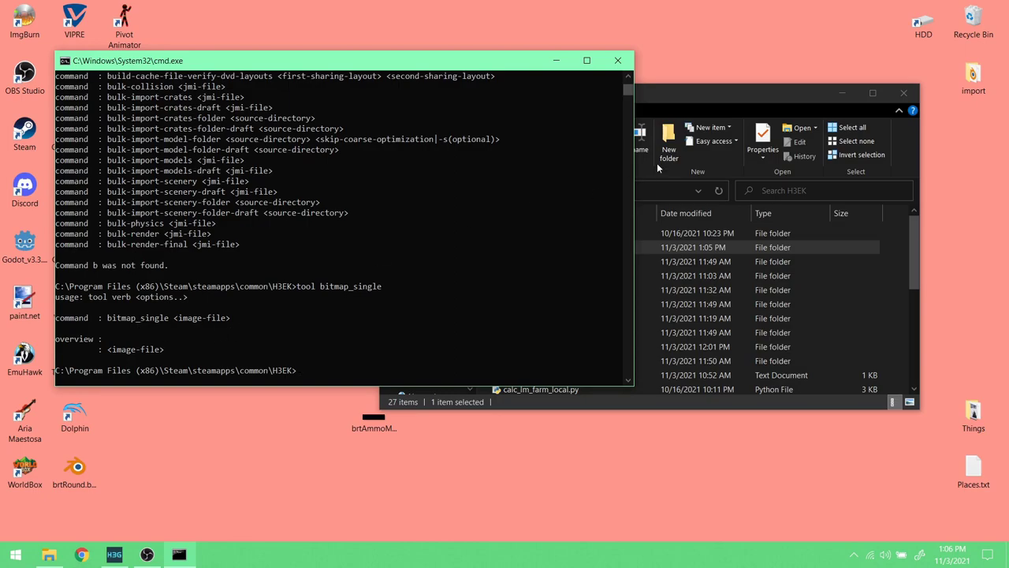
- Open data\giraffics\ui\chud\bitmaps and arrange the folder and command prompt windows so the path and prompt are both readable
left_click_drag(690, 101, 728, 90)
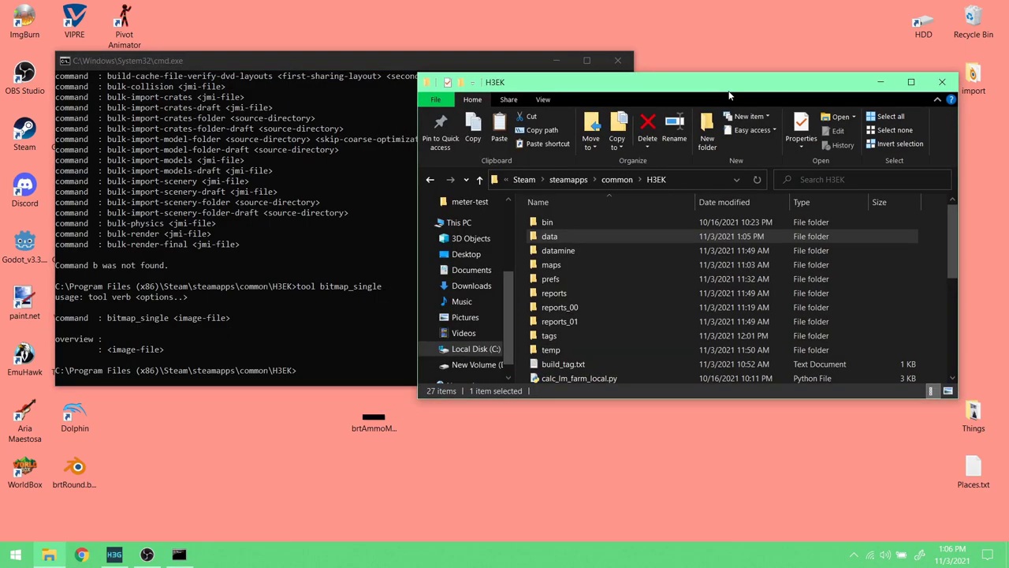
double_click(557, 238)
double_click(576, 238)
double_click(567, 221)
double_click(567, 221)
double_click(566, 223)
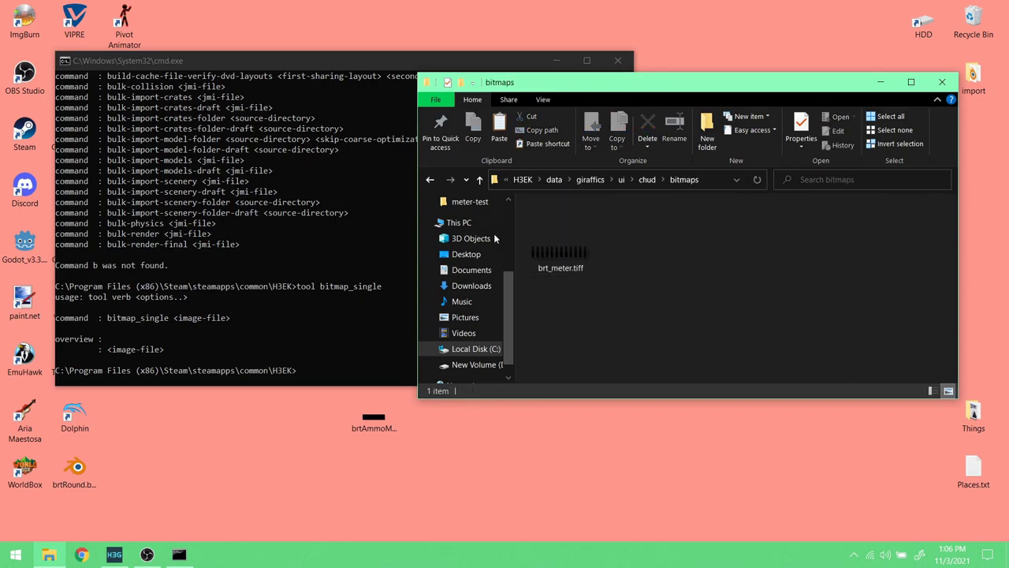
left_click_drag(419, 225, 386, 225)
left_click_drag(369, 67, 339, 59)
left_click_drag(604, 203, 489, 214)
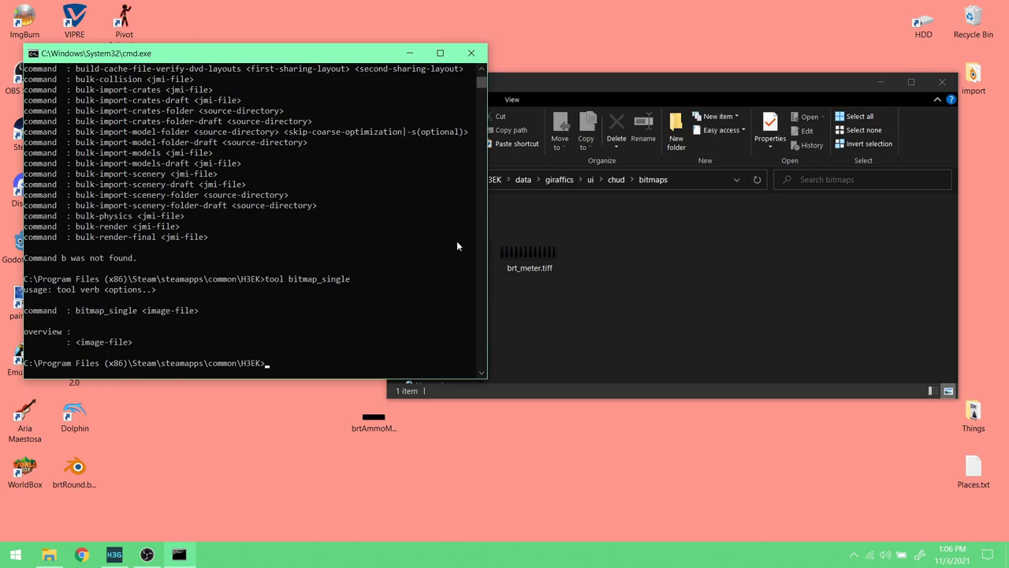
left_click_drag(294, 57, 287, 41)
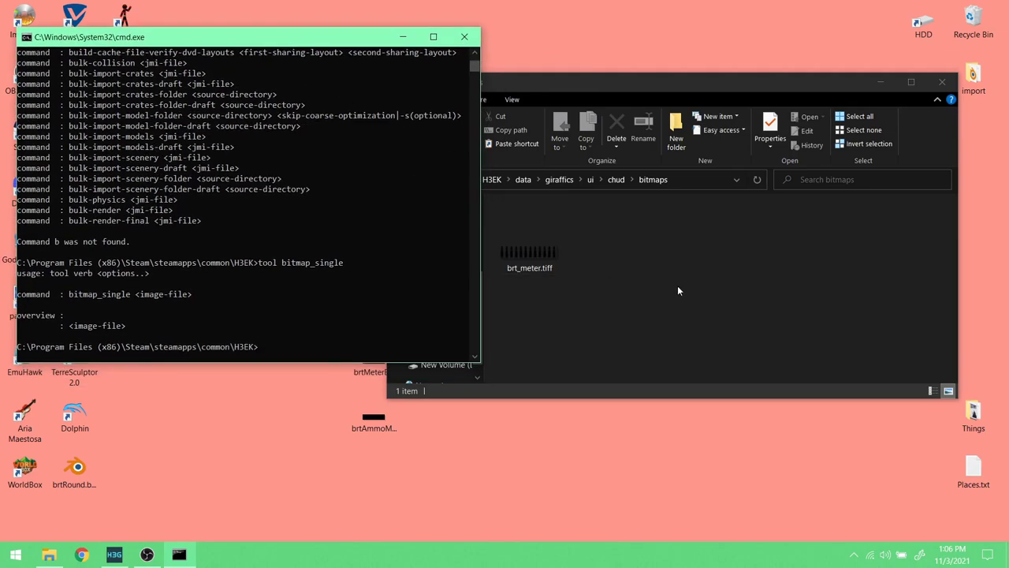
- Import the meter image by running tool bitmap_single "giraffics\ui\chud\bitmaps\brt_meter.tiff"
key("Up")
type("\"giraffics")
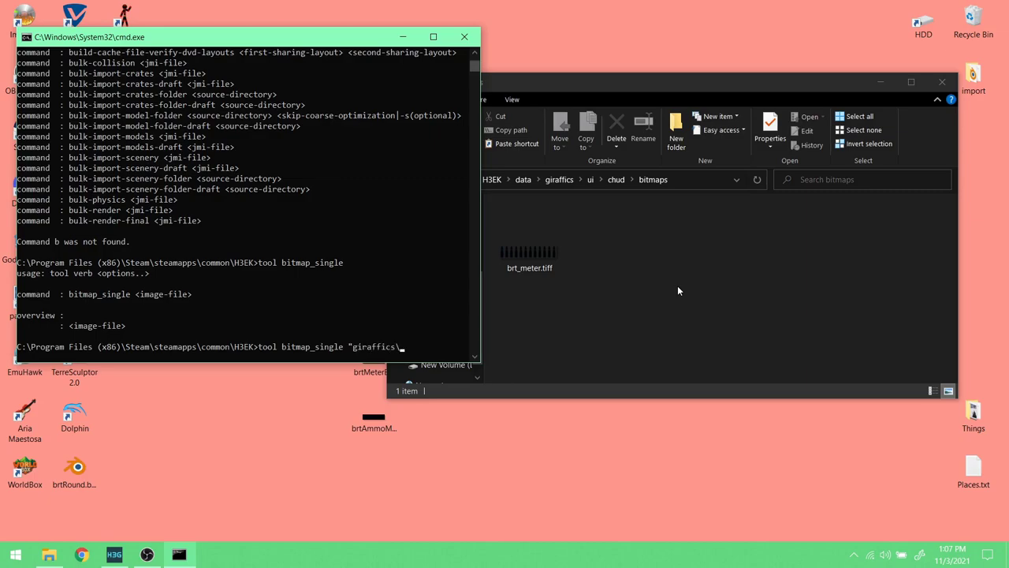
type("\\ui\\chud\\bitmap")
type("s\\brt_meter.ti")
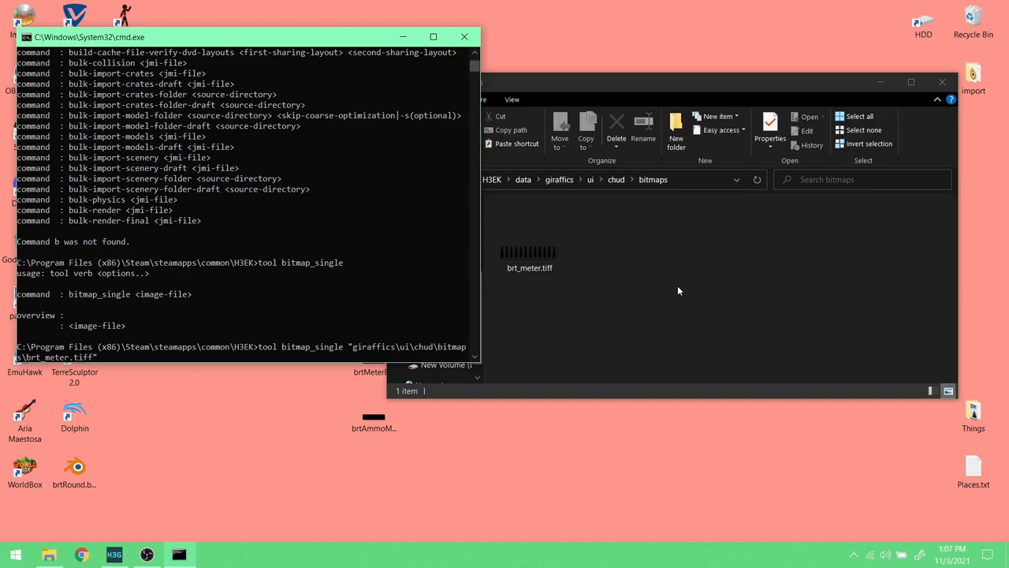
type("ff\"")
key("Return")
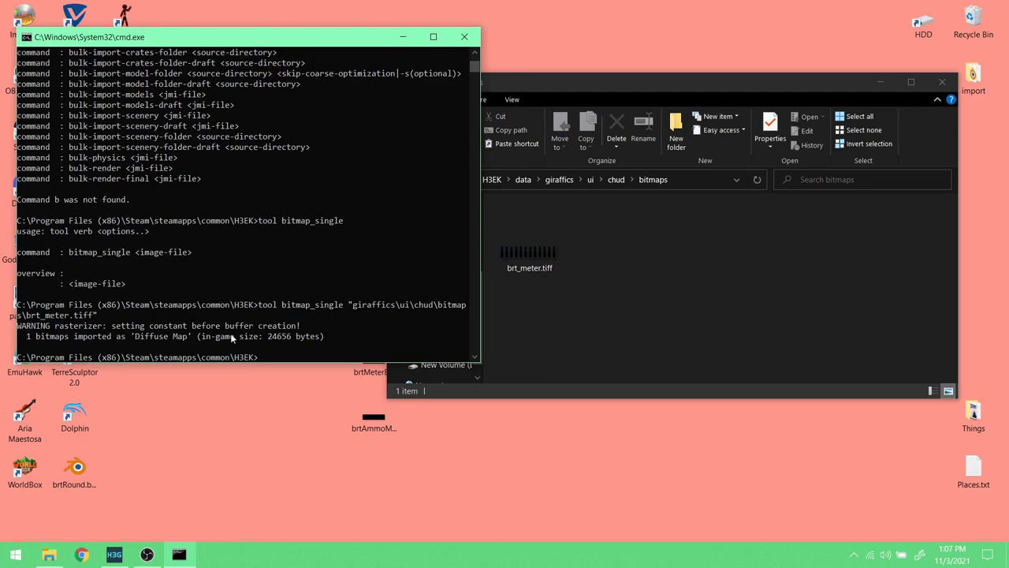
- Close the command prompt and go back to the main H3EK folder in the file window
left_click_drag(505, 82, 521, 55)
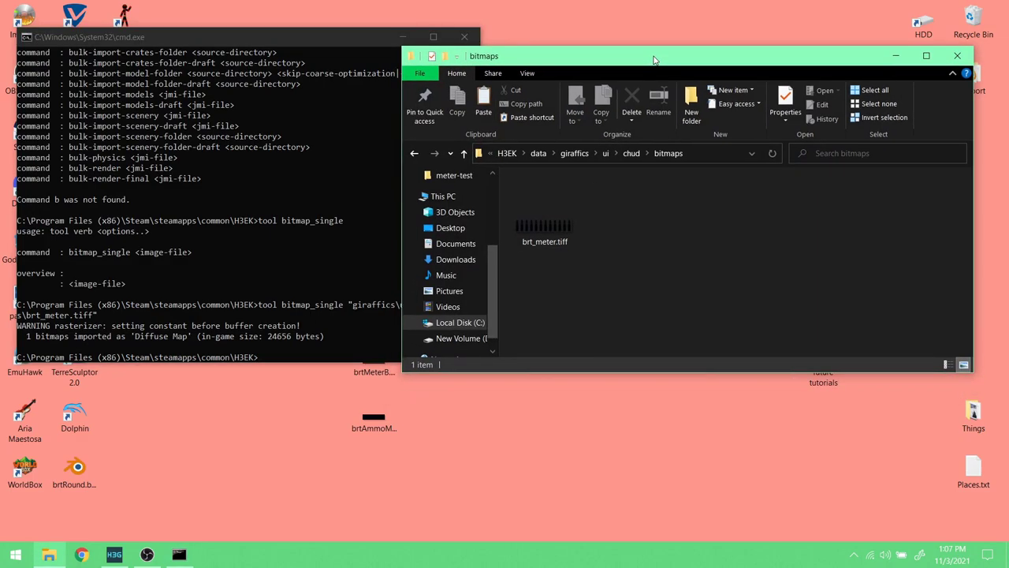
left_click(465, 37)
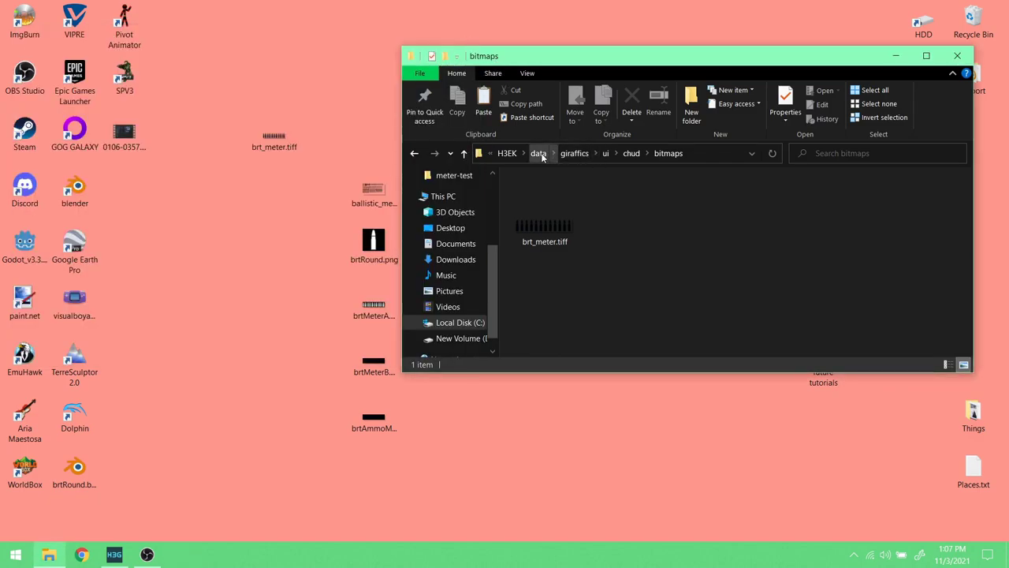
left_click(507, 154)
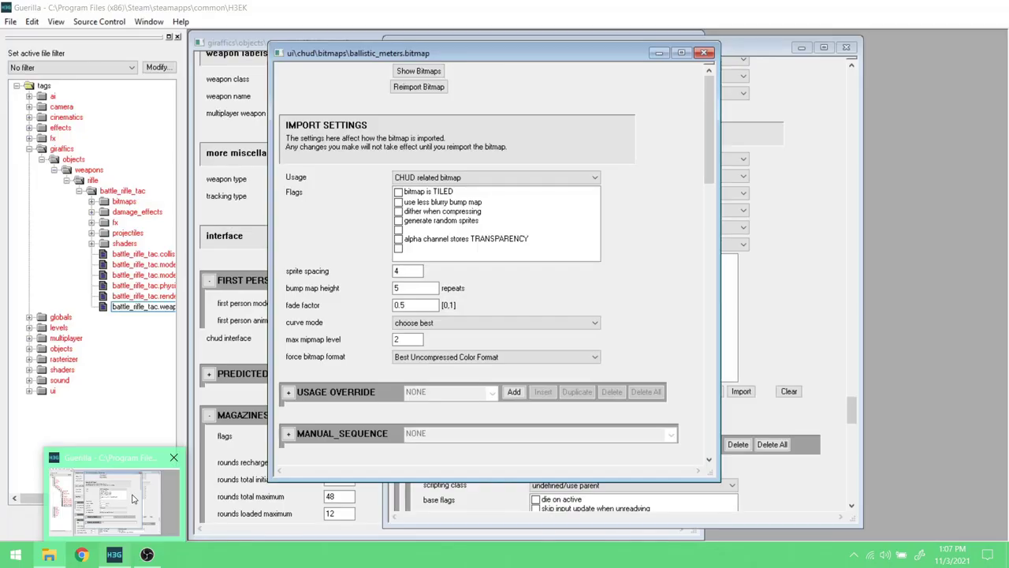
- Switch to Guerilla, close the ballistic_meters bitmap and battle_rifle chud_definition tags, and exit the program
left_click(116, 493)
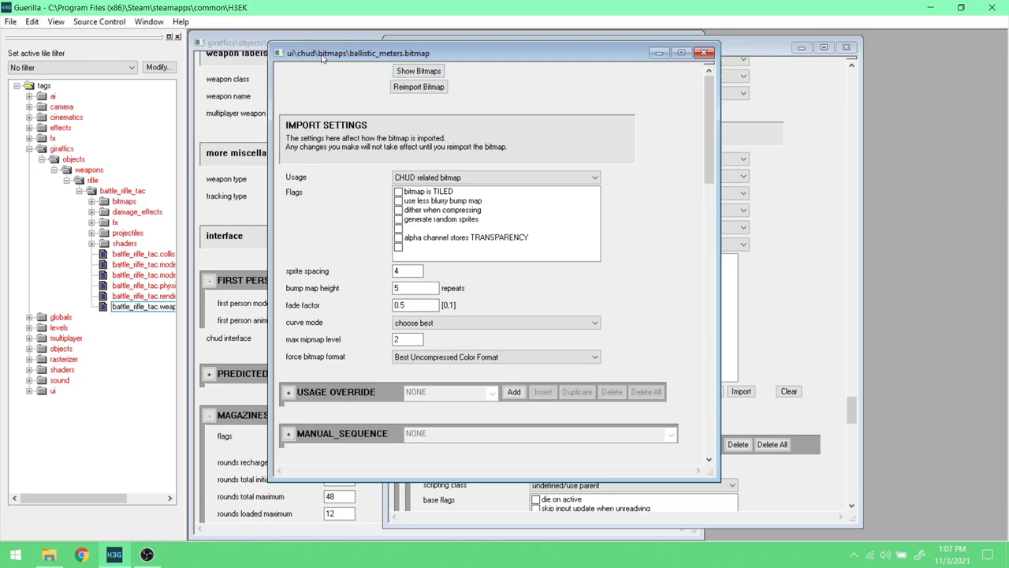
left_click(703, 53)
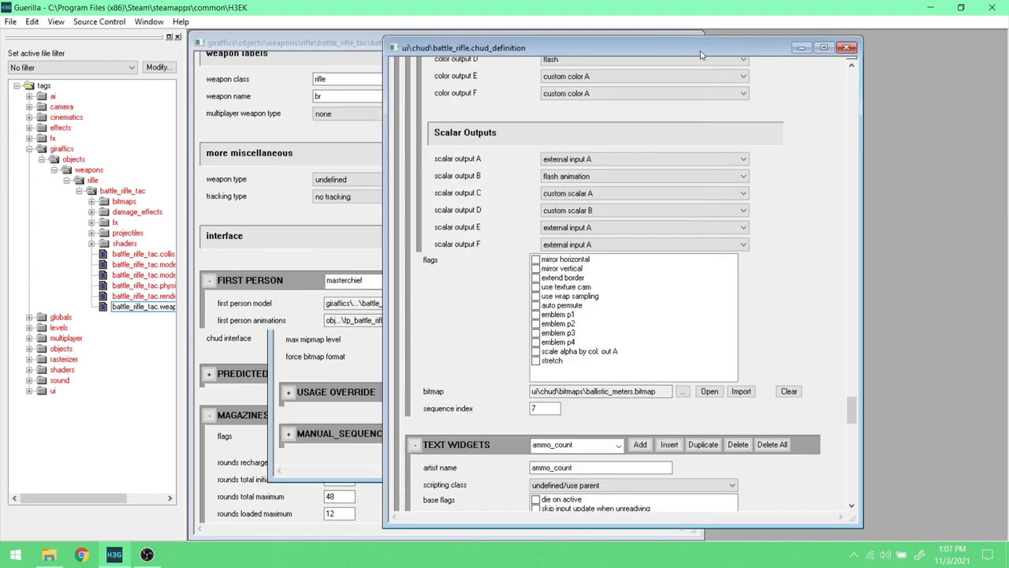
left_click_drag(456, 49, 495, 46)
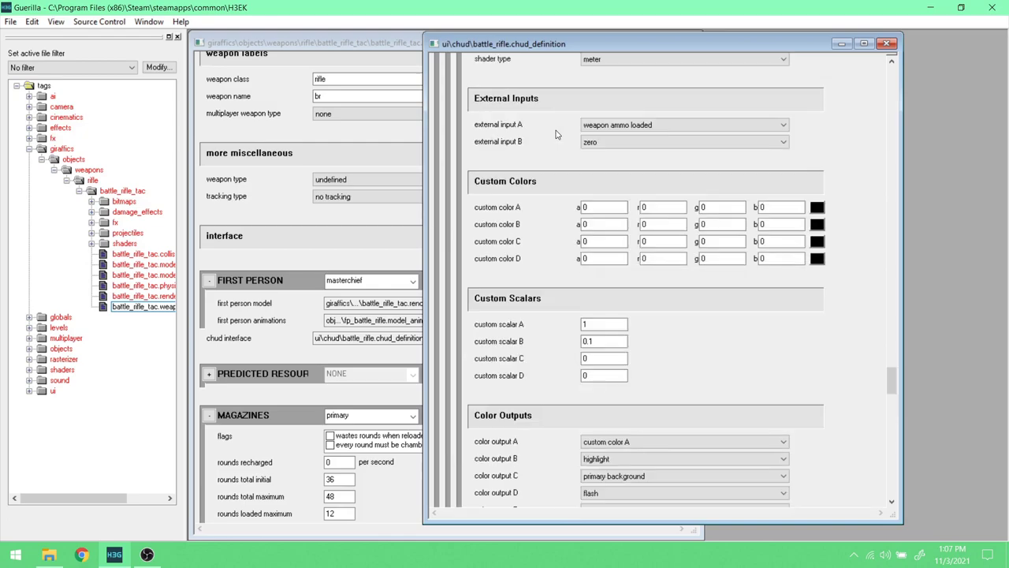
left_click(886, 43)
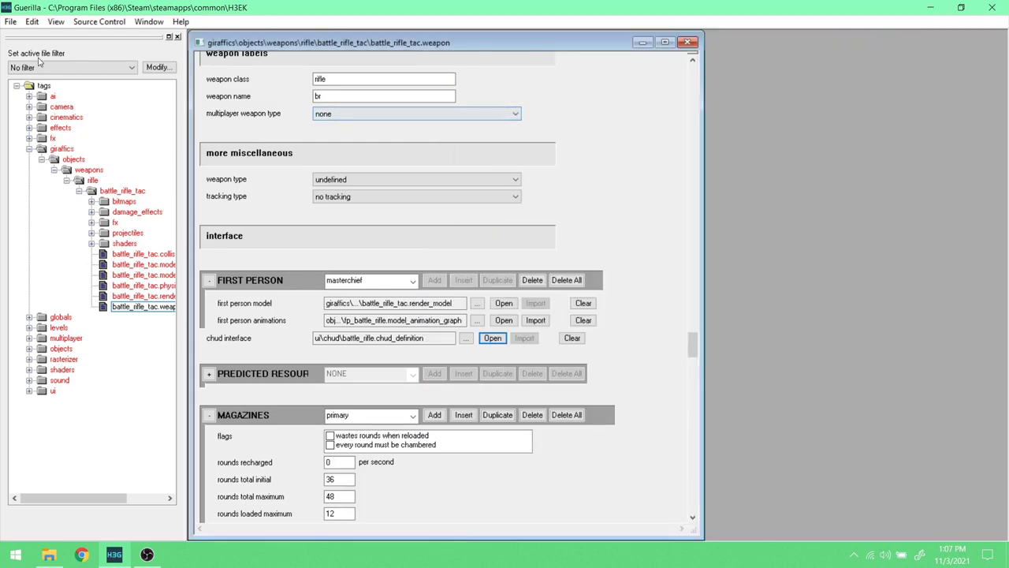
left_click(992, 7)
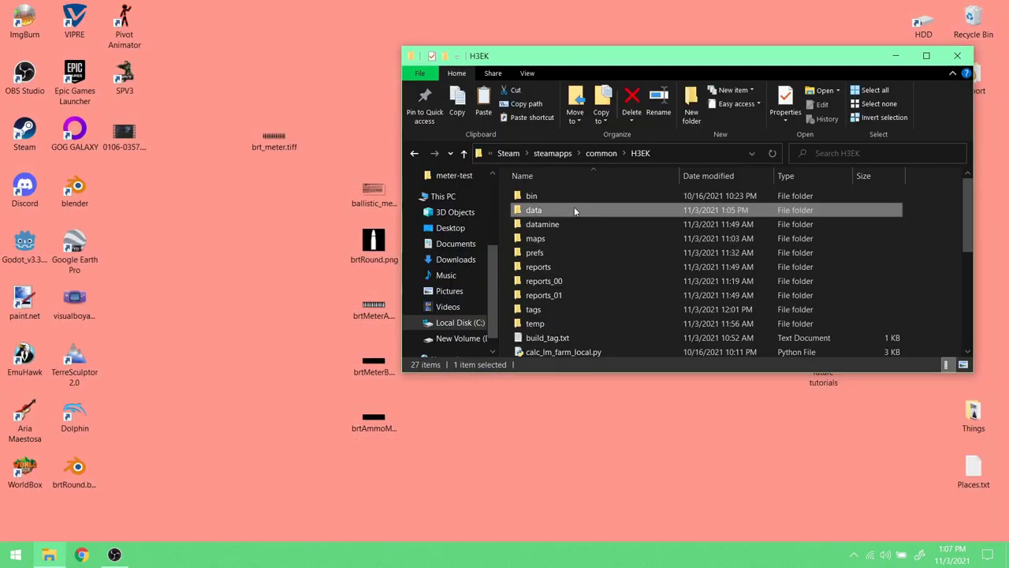
- Open the tags folder inside H3EK and look through its subfolders
double_click(549, 311)
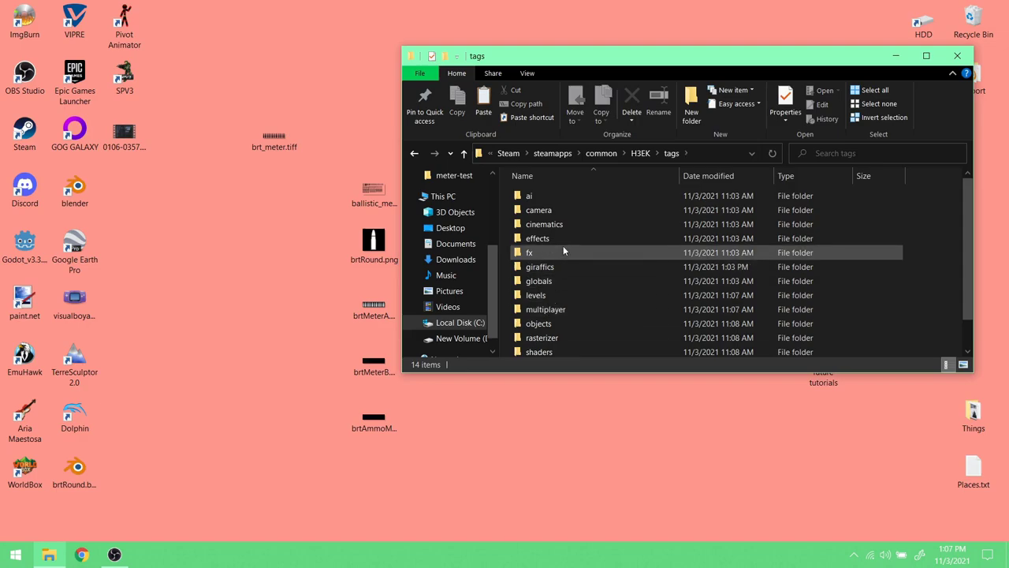
scroll(542, 333, "down", 1)
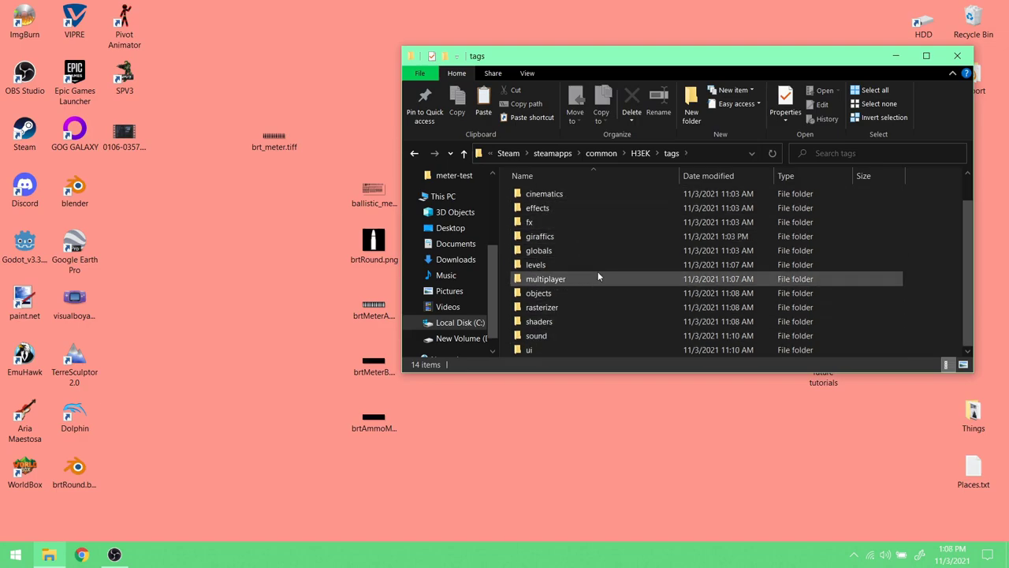
scroll(593, 320, "up", 1)
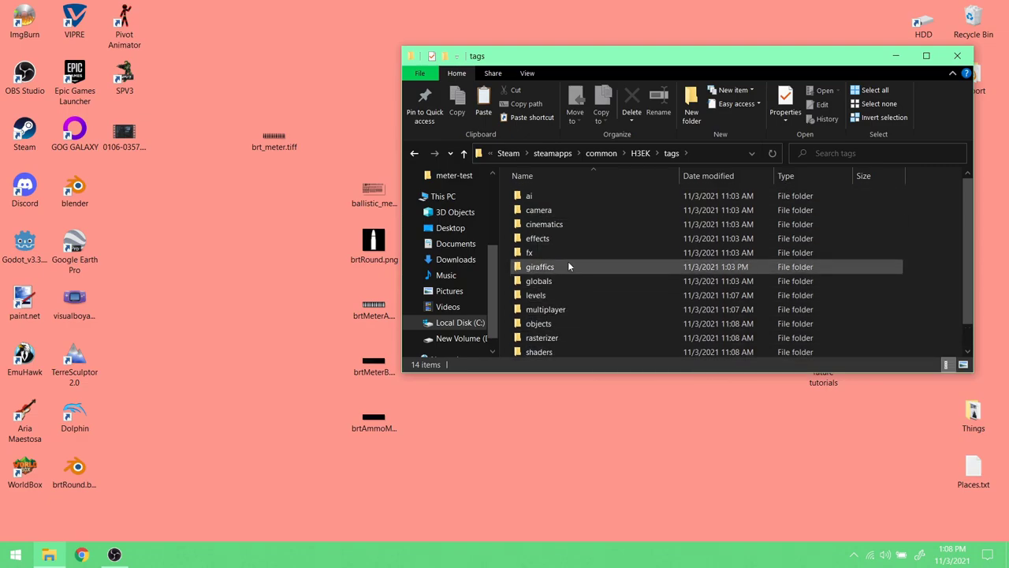
double_click(563, 325)
scroll(577, 345, "down", 3)
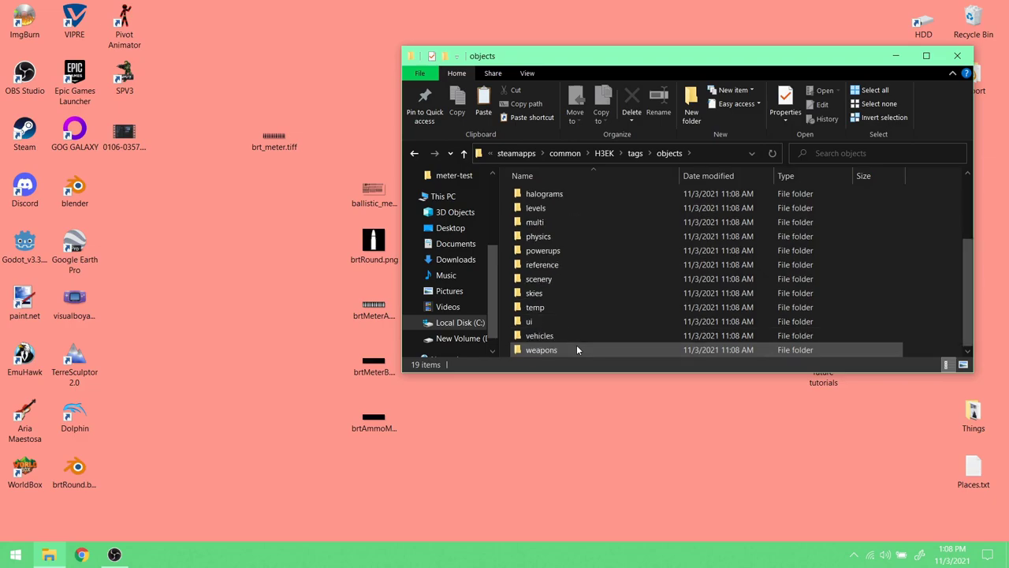
double_click(584, 321)
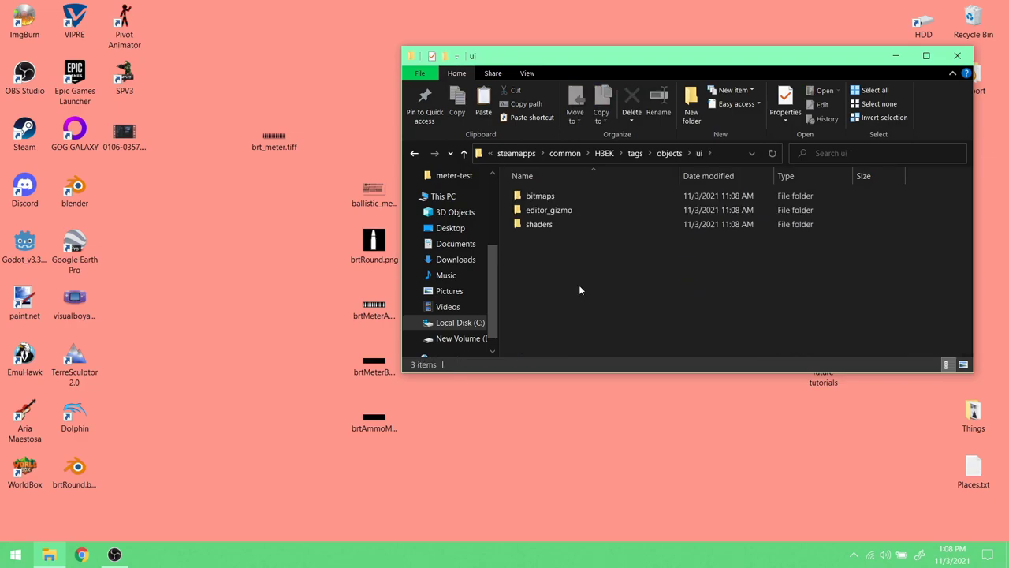
left_click(670, 155)
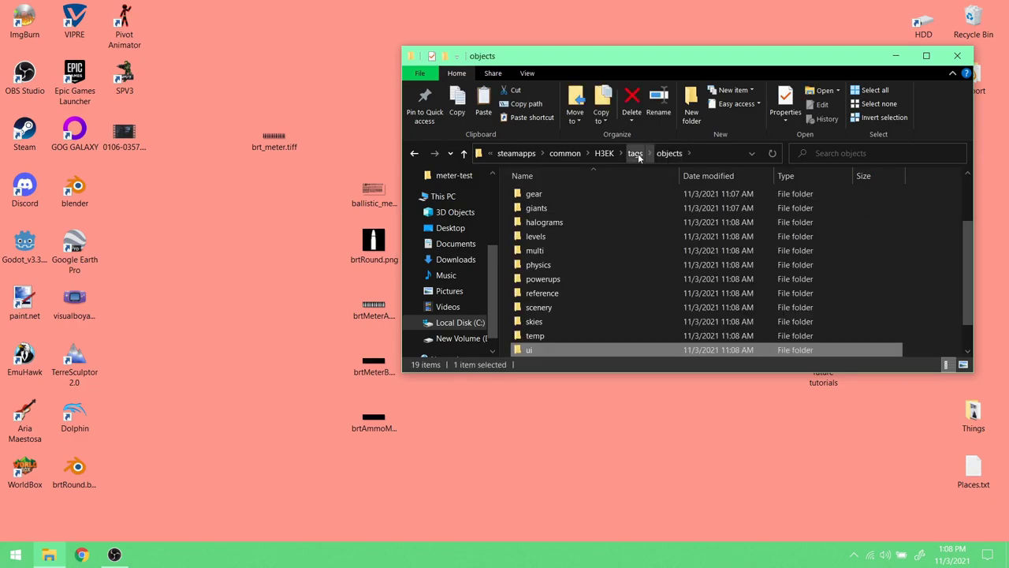
- Copy the battle_rifle.chud_definition file from the tags\ui\chud folder
scroll(619, 255, "down", 1)
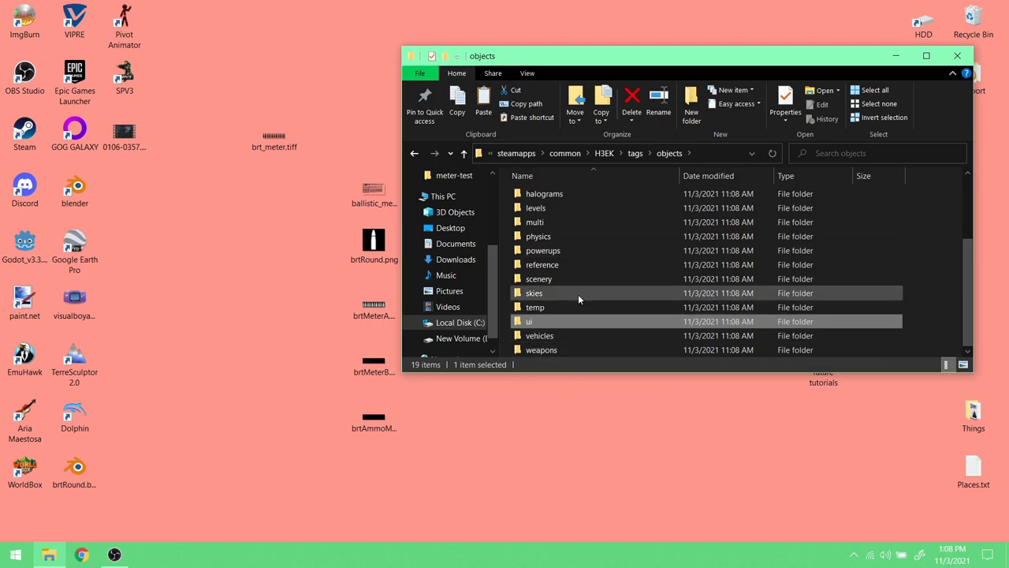
left_click(635, 153)
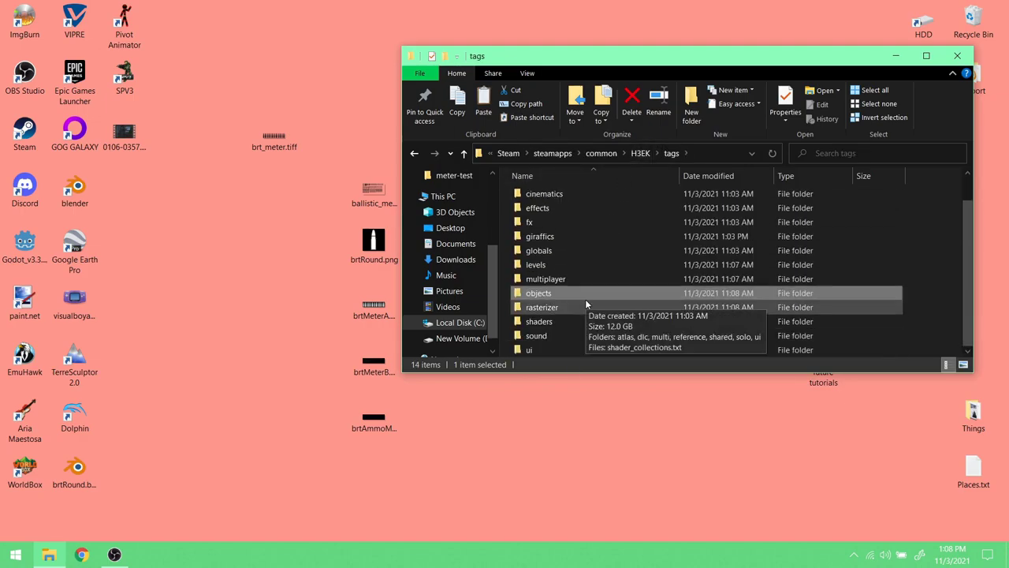
double_click(554, 350)
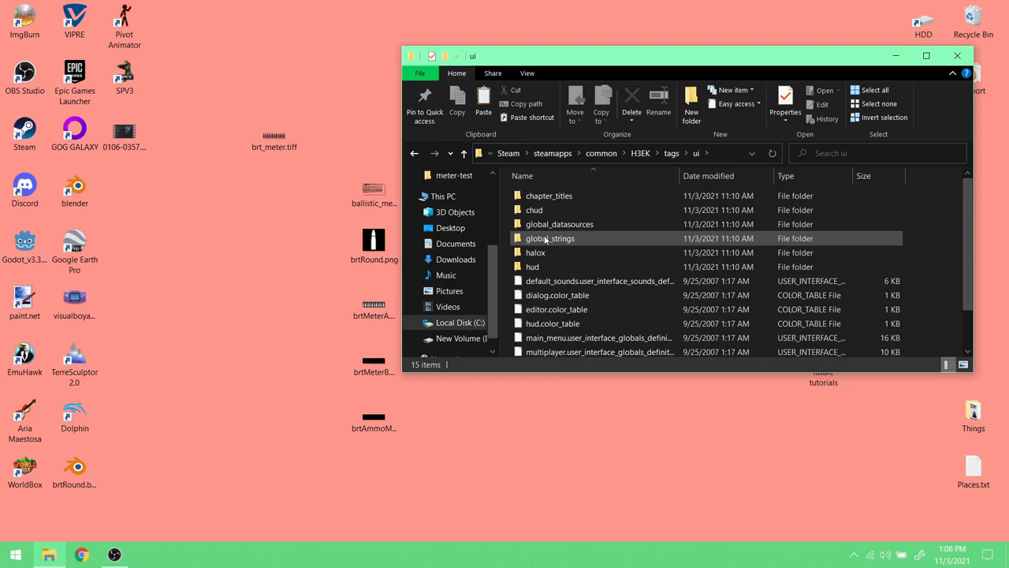
double_click(557, 211)
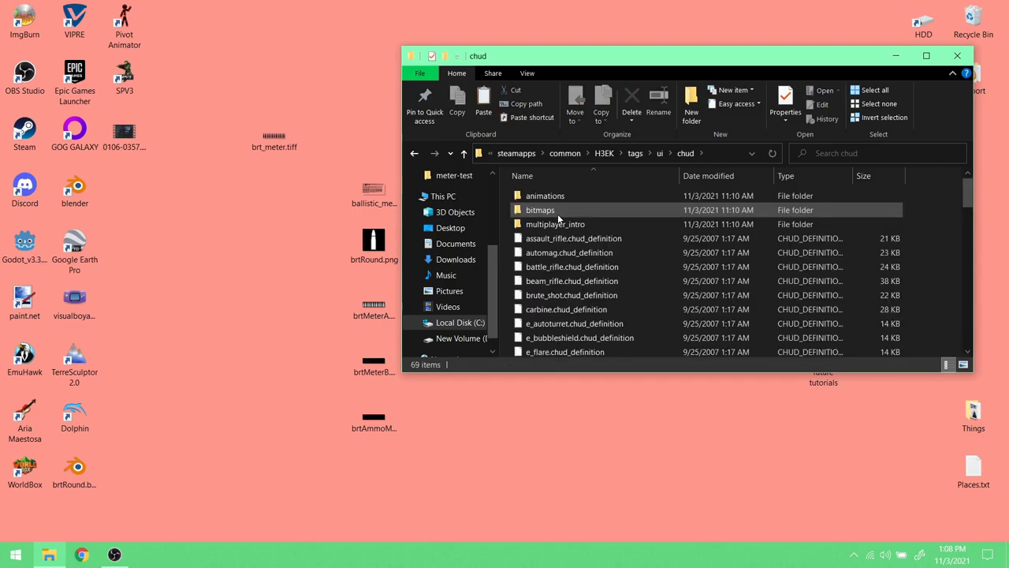
left_click(560, 270)
right_click(560, 271)
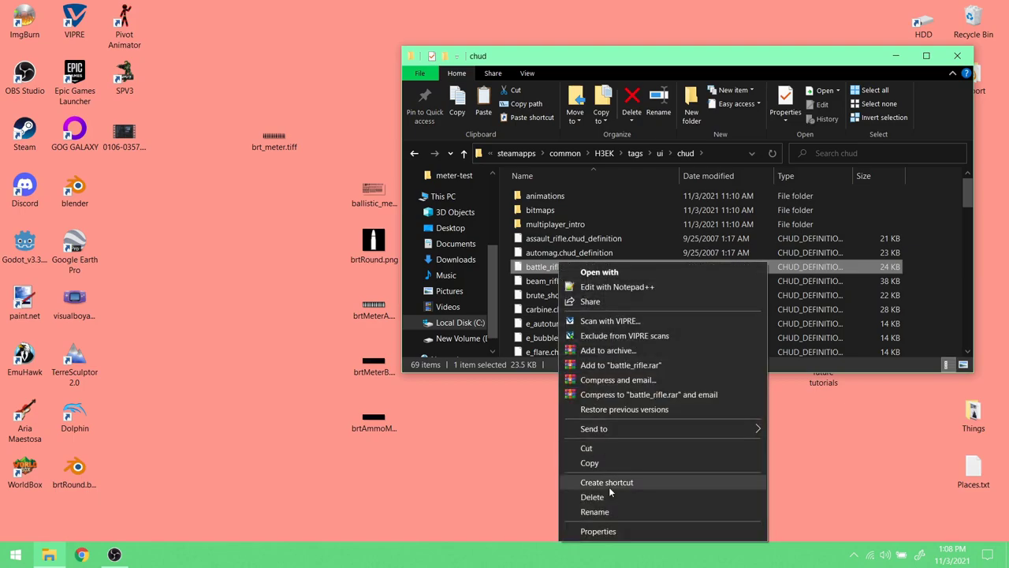
left_click(604, 466)
- Paste the copied chud definition file into the tags\giraffics\ui\chud folder
left_click(636, 152)
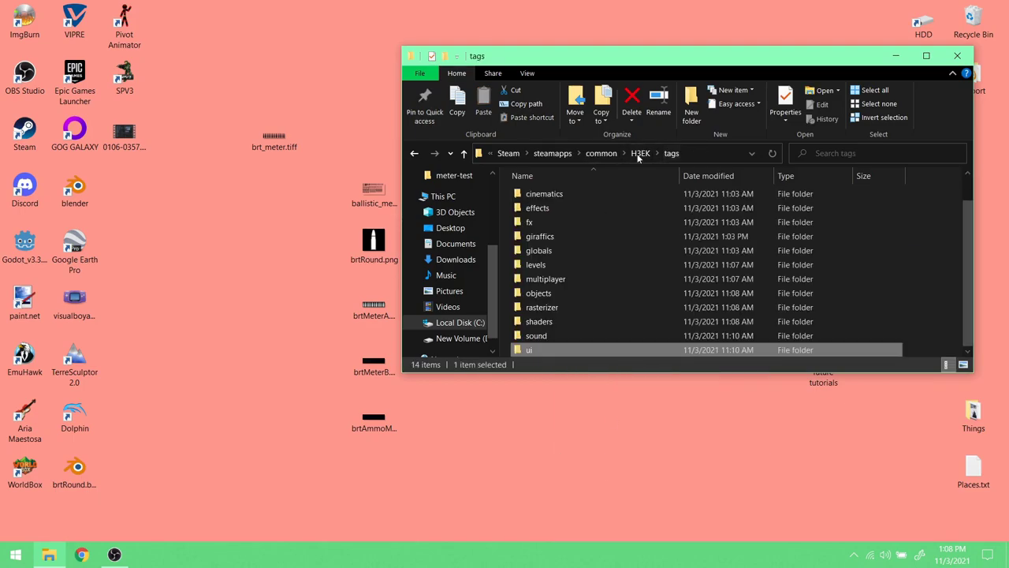
double_click(579, 233)
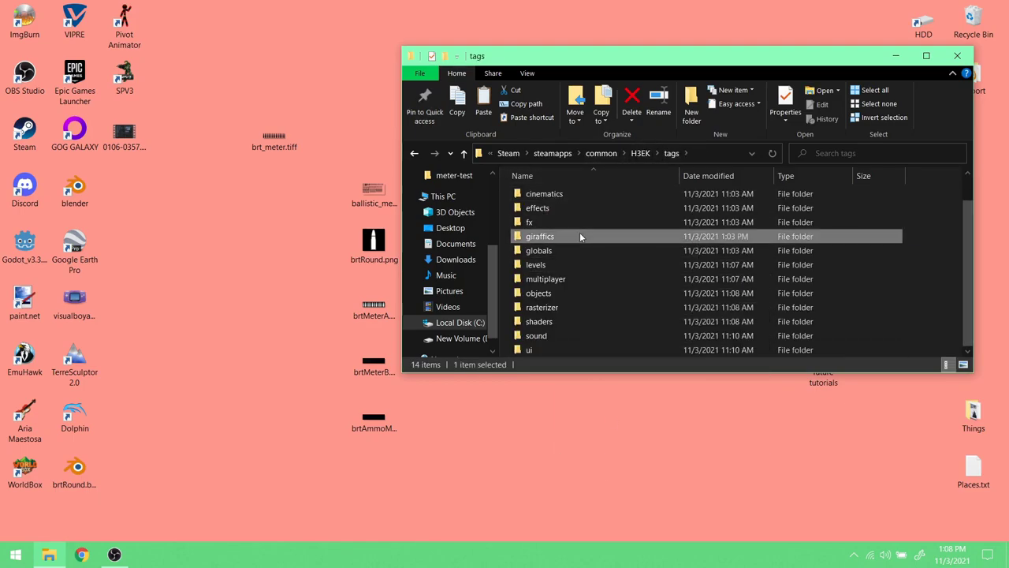
double_click(549, 210)
double_click(552, 197)
right_click(571, 243)
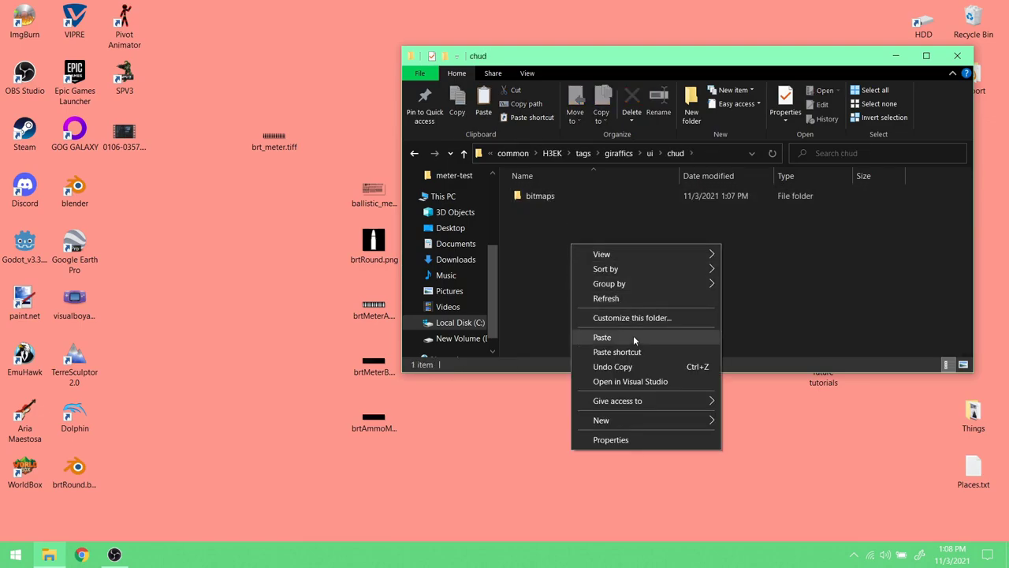
left_click(633, 332)
- Check the contents of the bitmaps folder inside giraffics\ui\chud and return to the ui folder
double_click(568, 196)
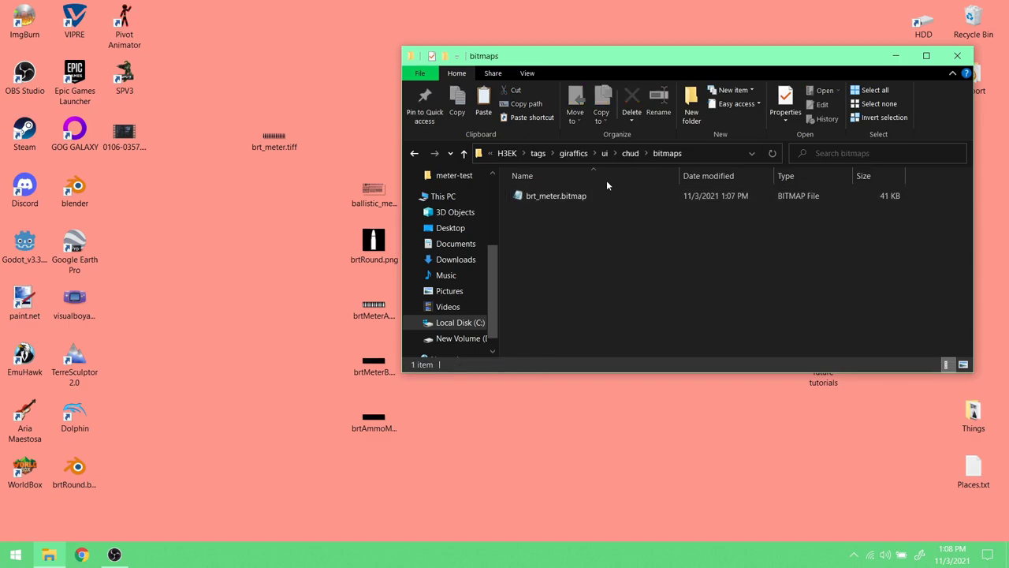
left_click(629, 154)
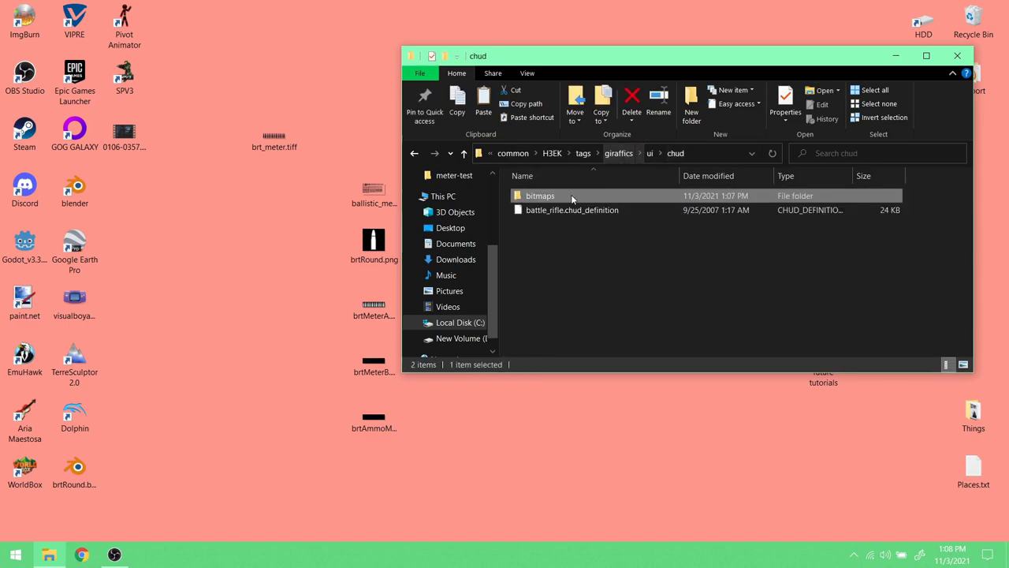
left_click(650, 154)
left_click(614, 234)
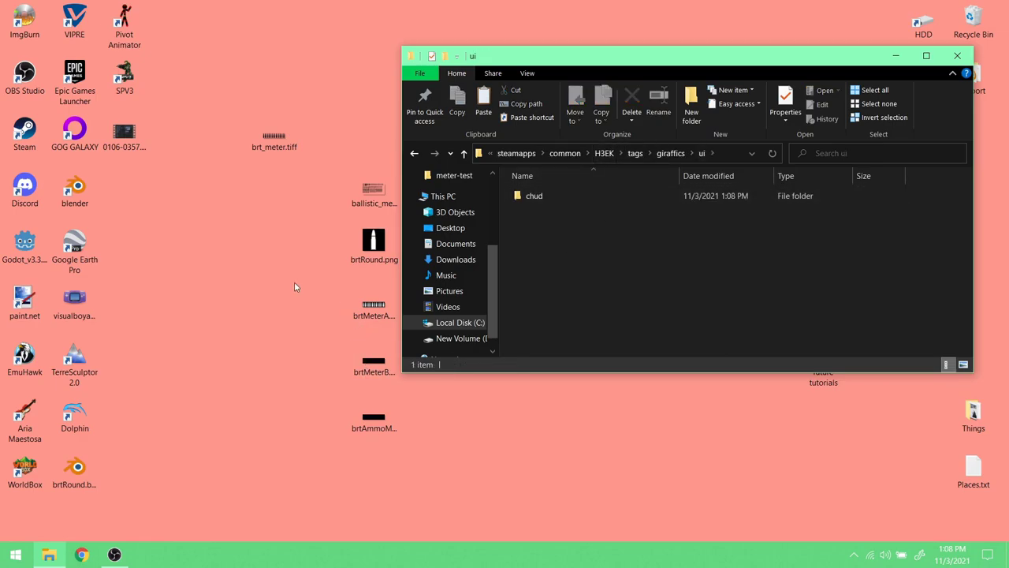
- Go back to the main H3EK folder and launch guerilla.exe
left_click(600, 153)
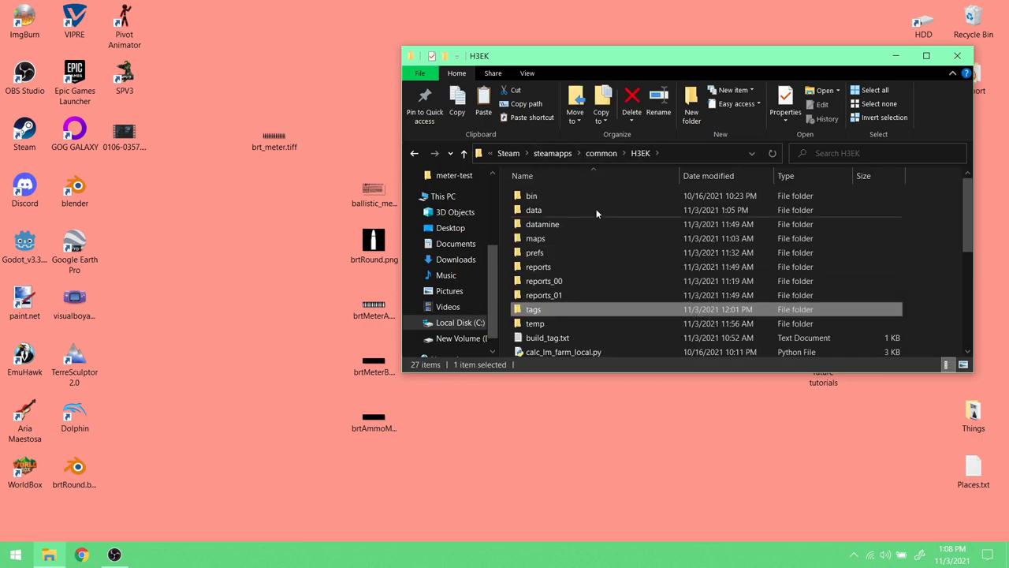
scroll(615, 276, "down", 4)
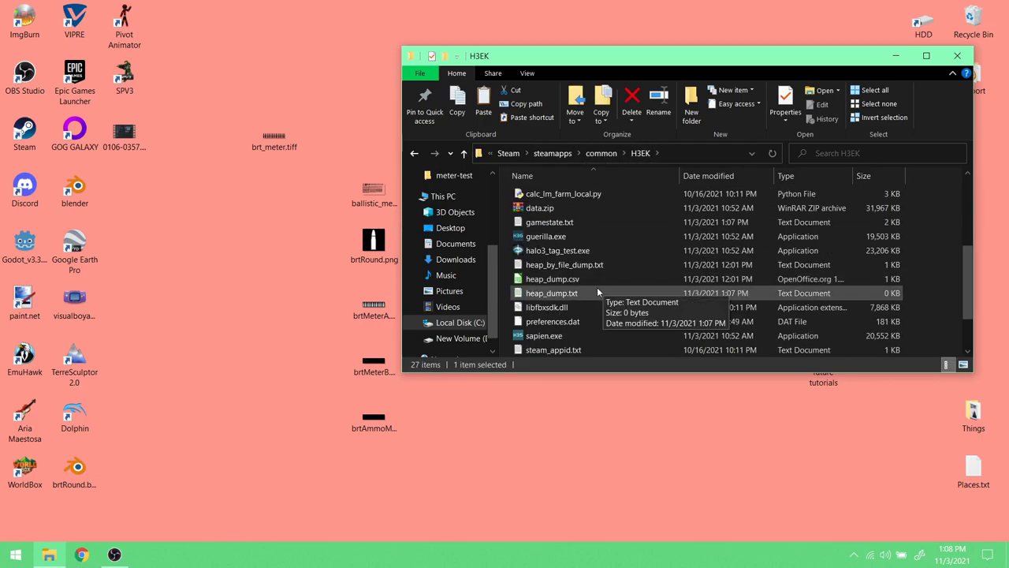
double_click(570, 237)
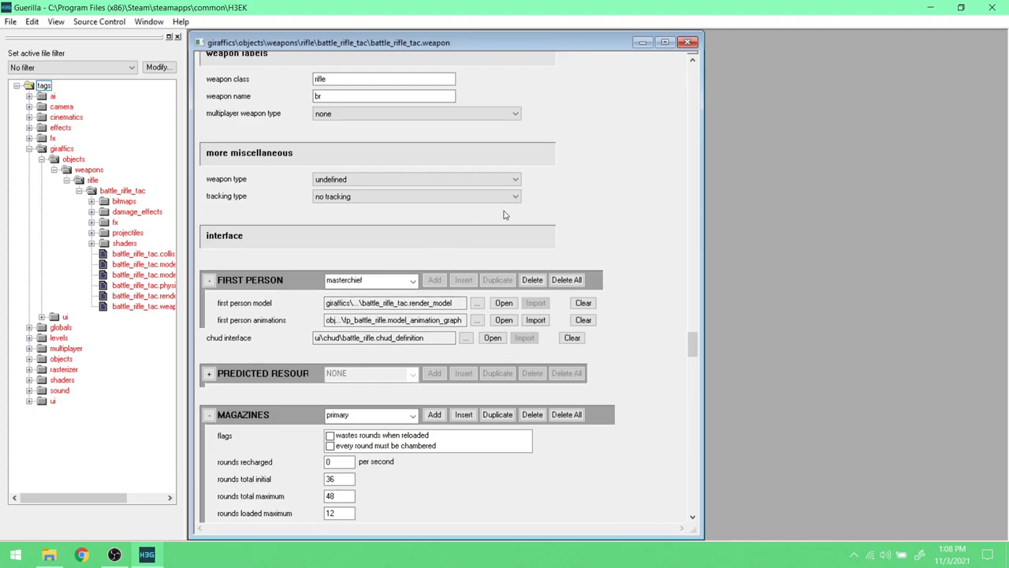
- Switch back to the file window and open the tags\giraffics\ui\chud folder
right_click(114, 414)
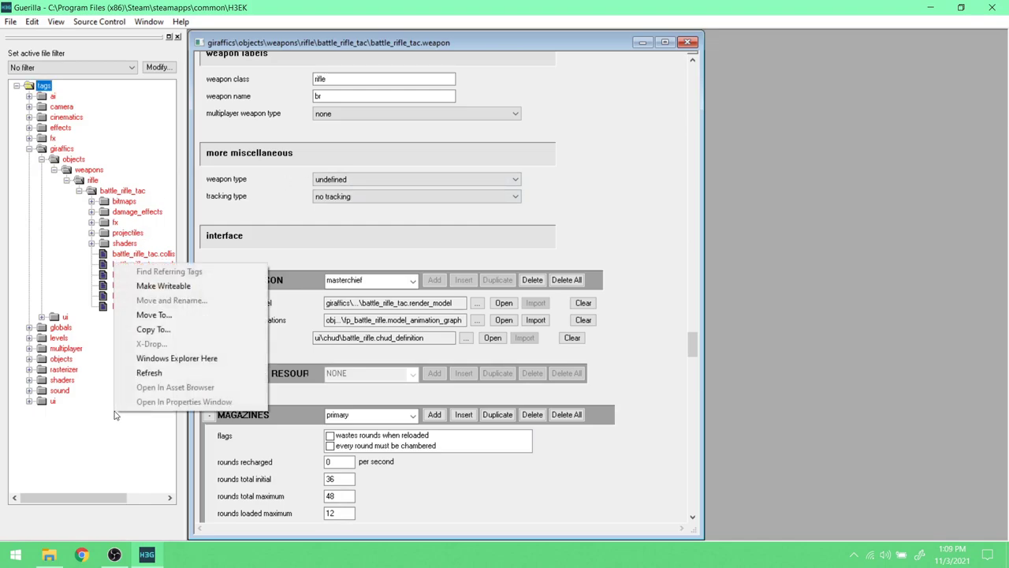
left_click(49, 555)
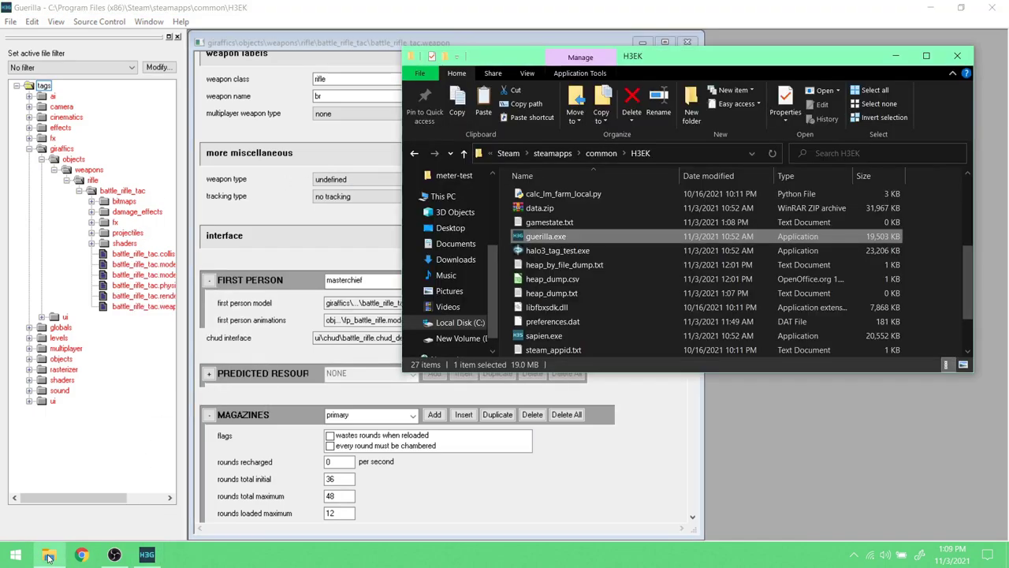
scroll(583, 284, "up", 4)
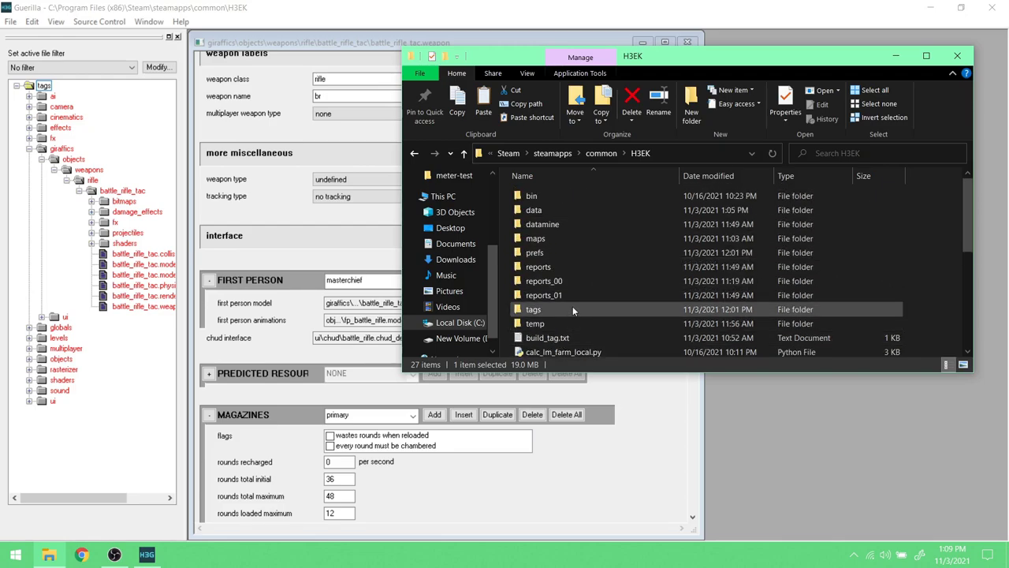
left_click(573, 309)
double_click(573, 307)
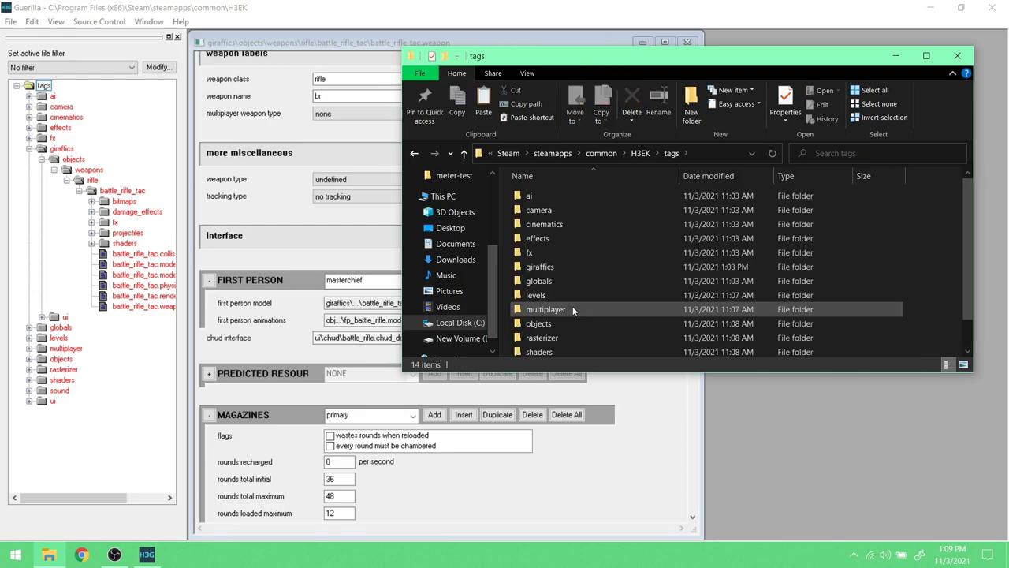
double_click(568, 266)
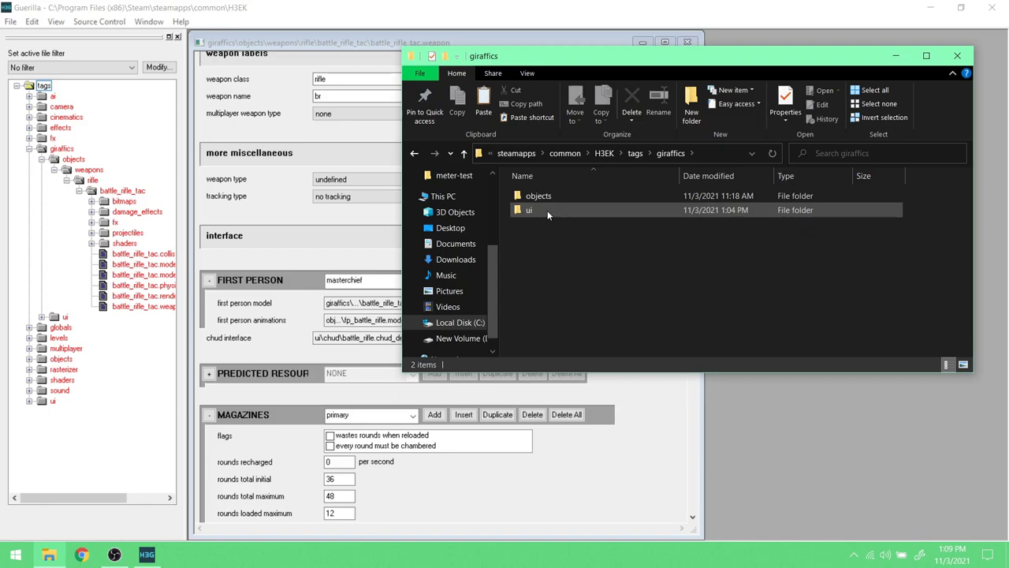
double_click(547, 211)
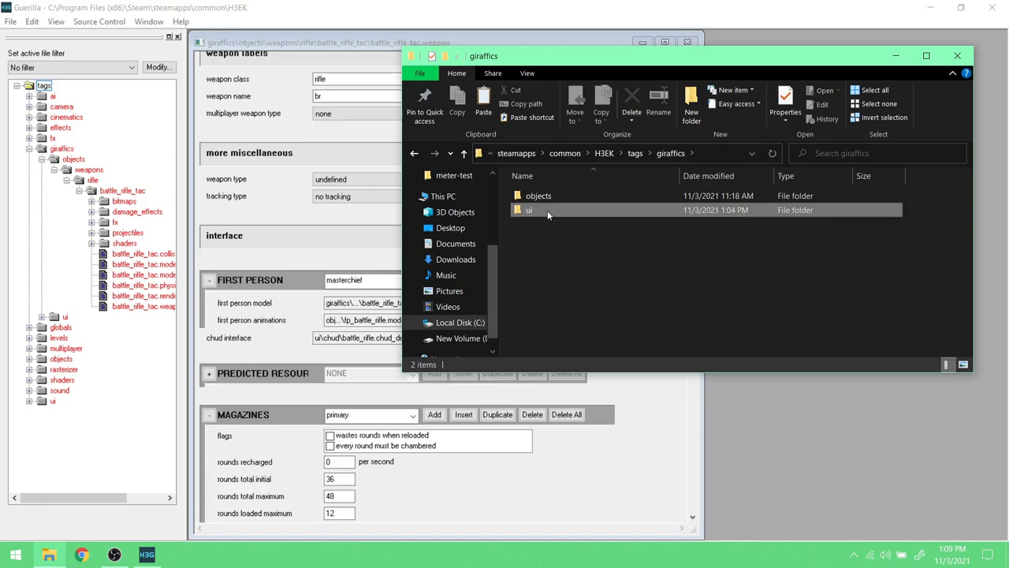
double_click(618, 200)
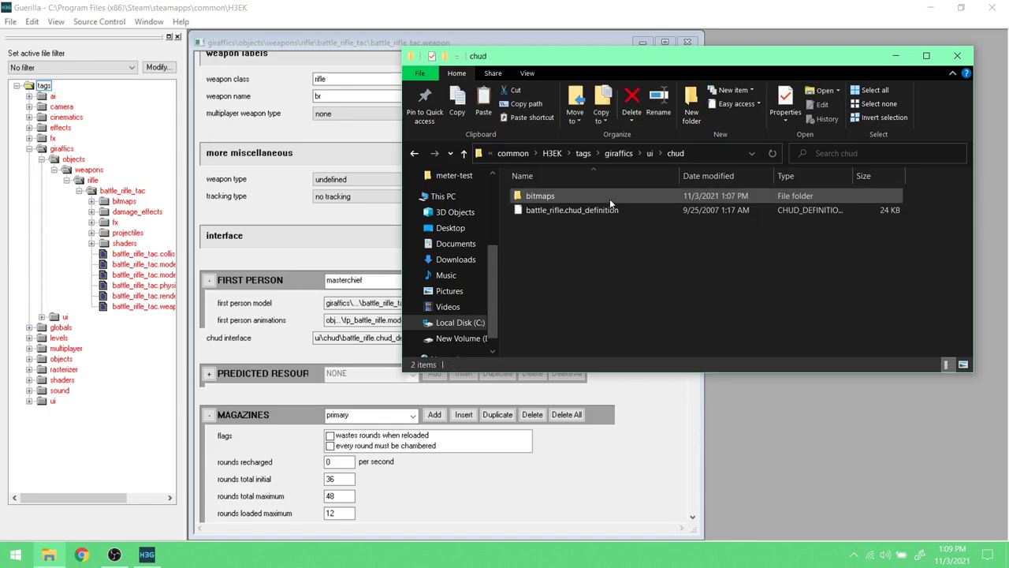
- Rename the copied battle_rifle chud definition file as battle_rifle_tac.chud_definition
right_click(569, 214)
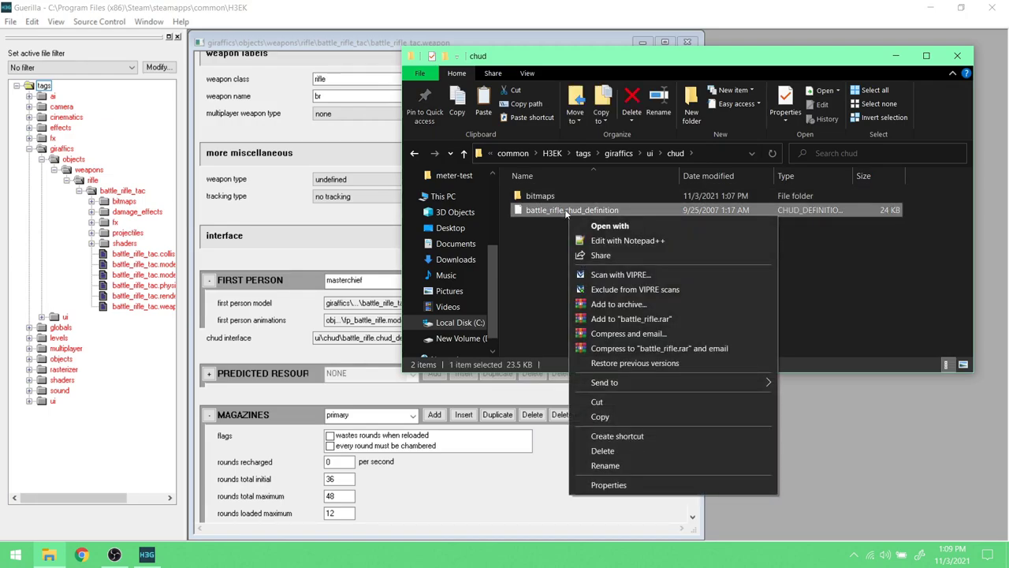
left_click(655, 465)
key("Right")
type("_tac")
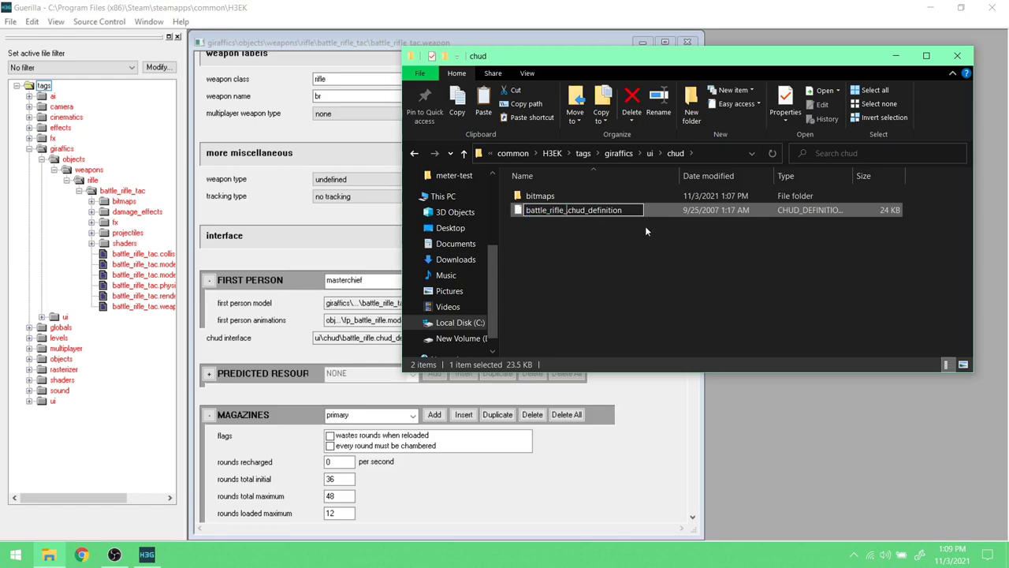
key("Return")
left_click(612, 230)
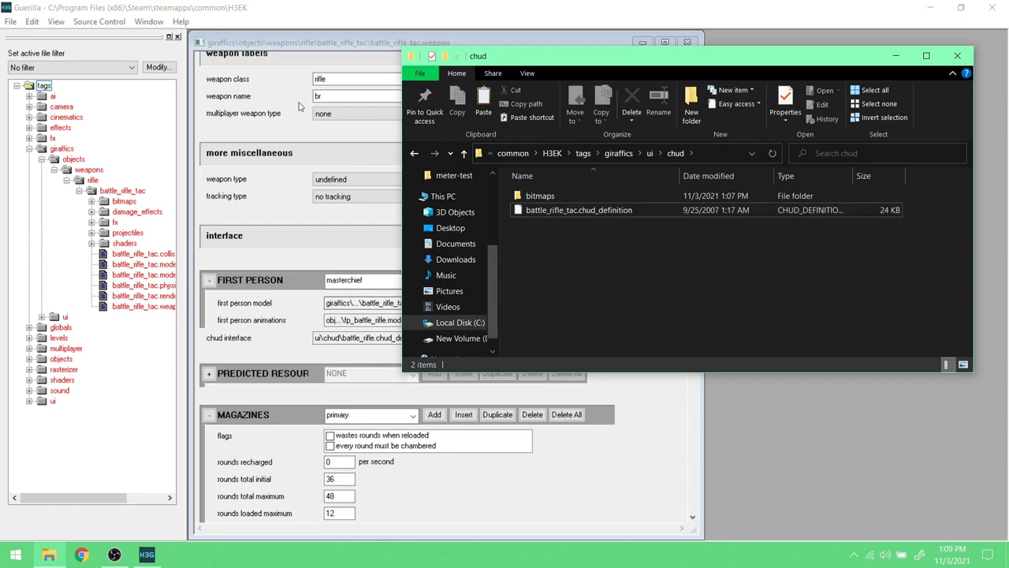
- Switch to Guerilla, collapse giraffics\objects, refresh the tag tree and expand it down to giraffics\ui\chud
left_click(149, 410)
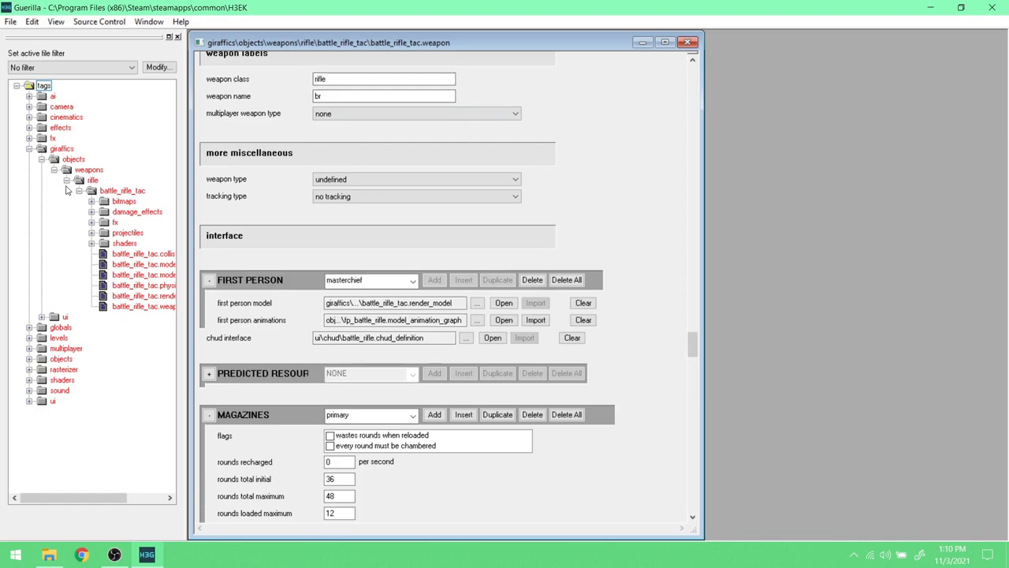
left_click(42, 161)
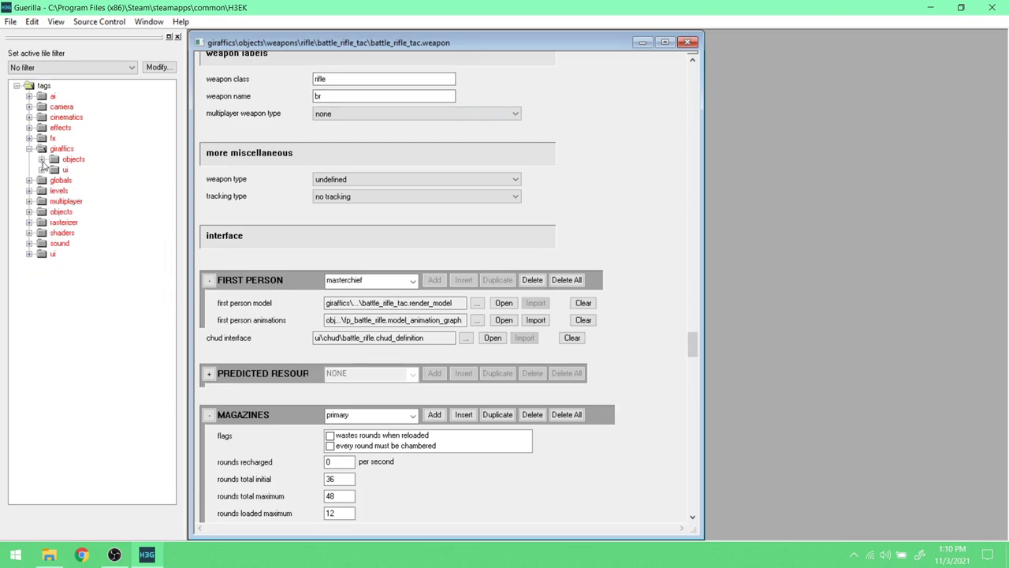
right_click(84, 361)
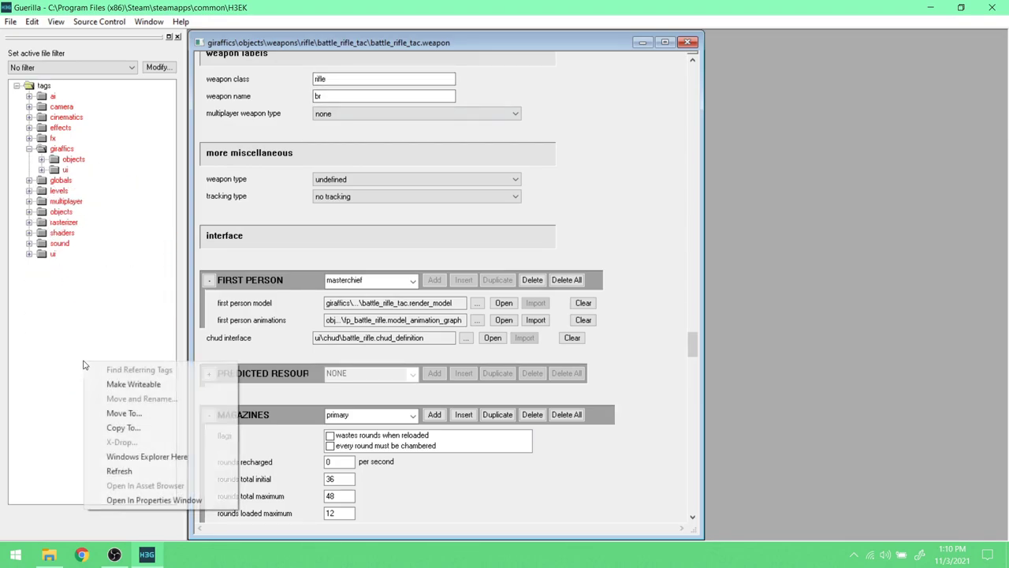
left_click(120, 471)
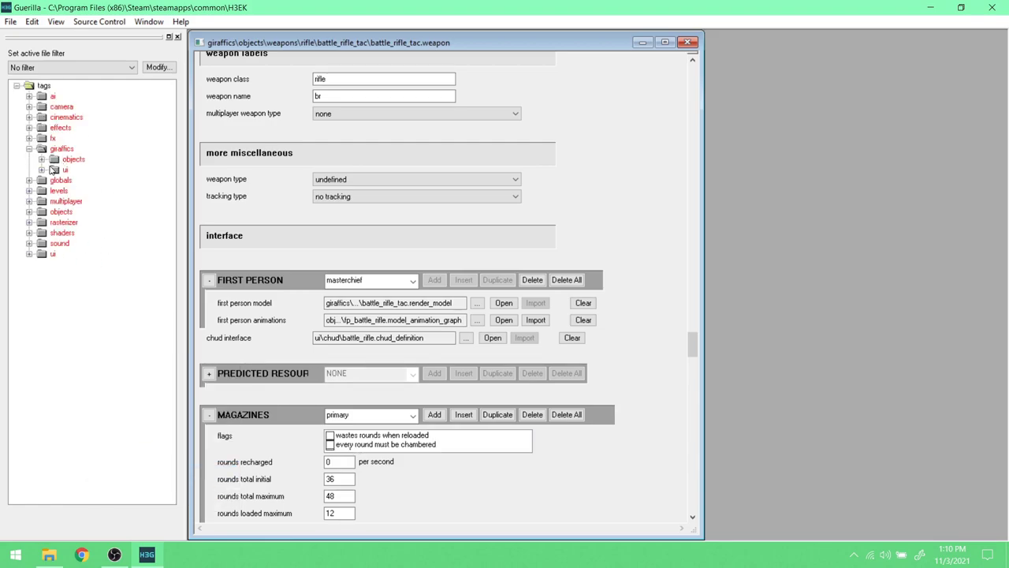
left_click(43, 170)
left_click(53, 181)
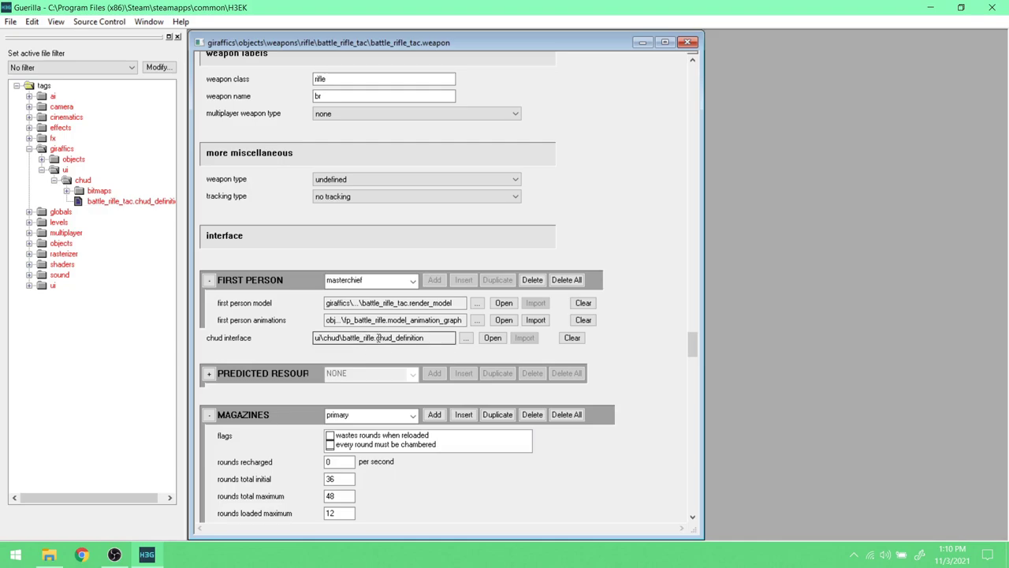
- Set the weapon's chud interface to battle_rifle_tac.chud_definition from the tags\giraffics\ui\chud folder
left_click(466, 338)
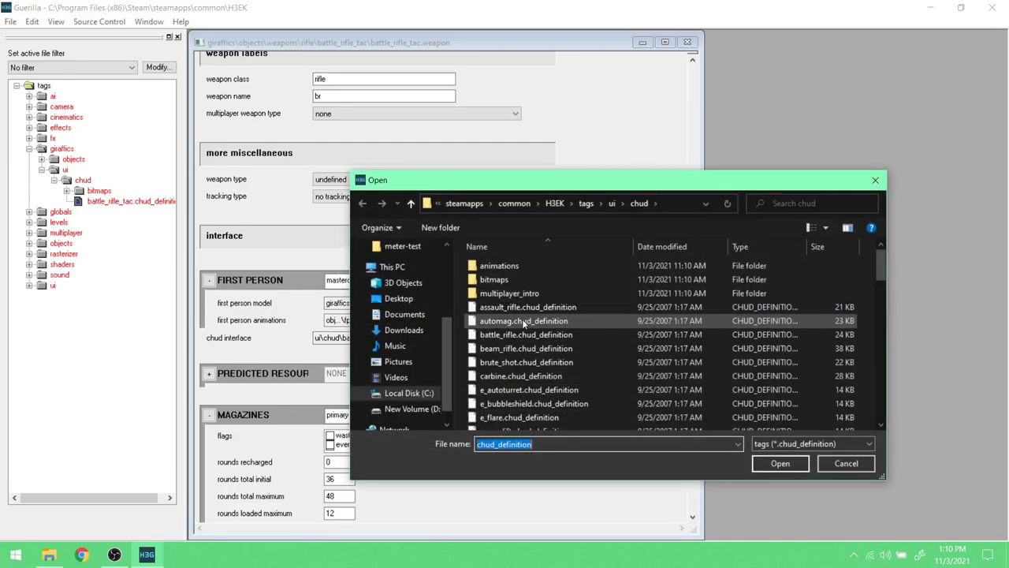
left_click(585, 202)
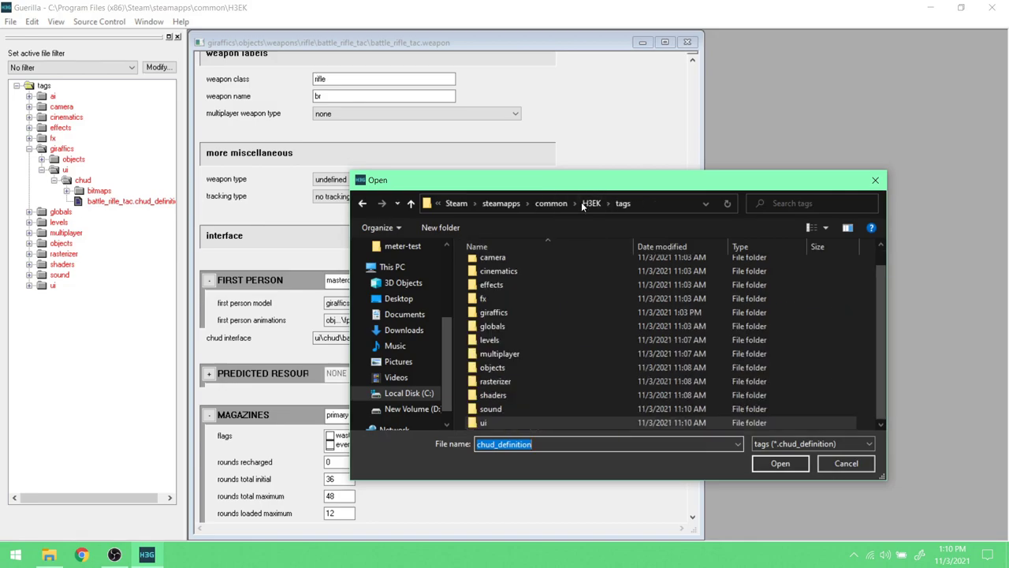
double_click(497, 313)
double_click(495, 280)
double_click(505, 268)
left_click(512, 279)
left_click(761, 462)
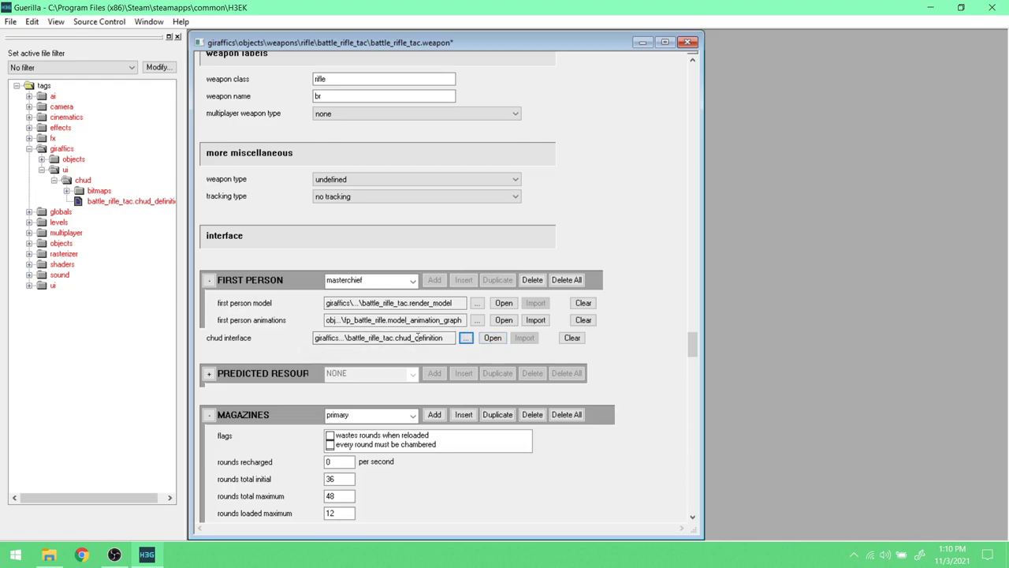
- Open the weapon's battle_rifle_tac chud definition and go to the meter bitmap setting in its ammo_area widget collection
left_click(498, 339)
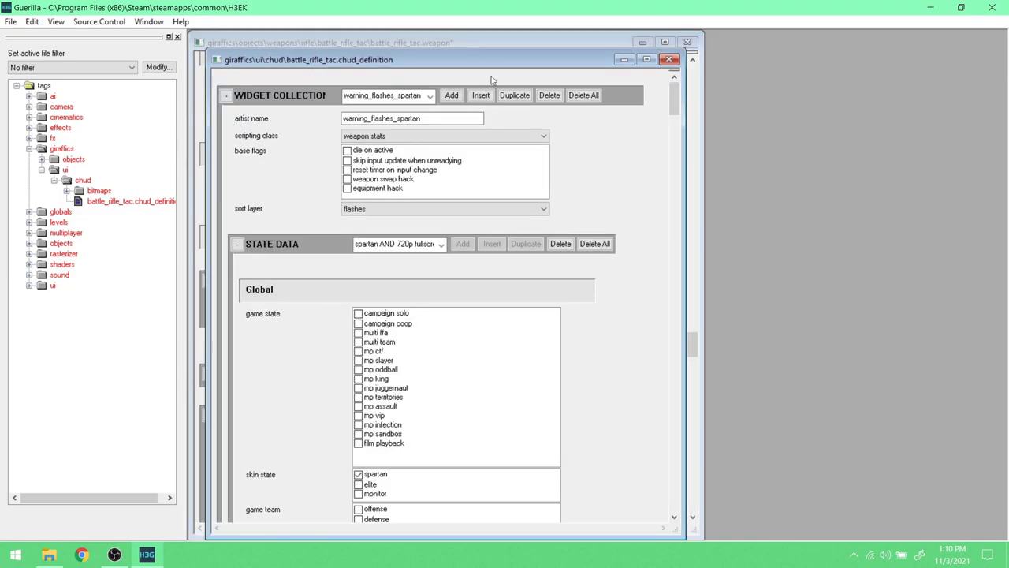
left_click_drag(488, 61, 687, 50)
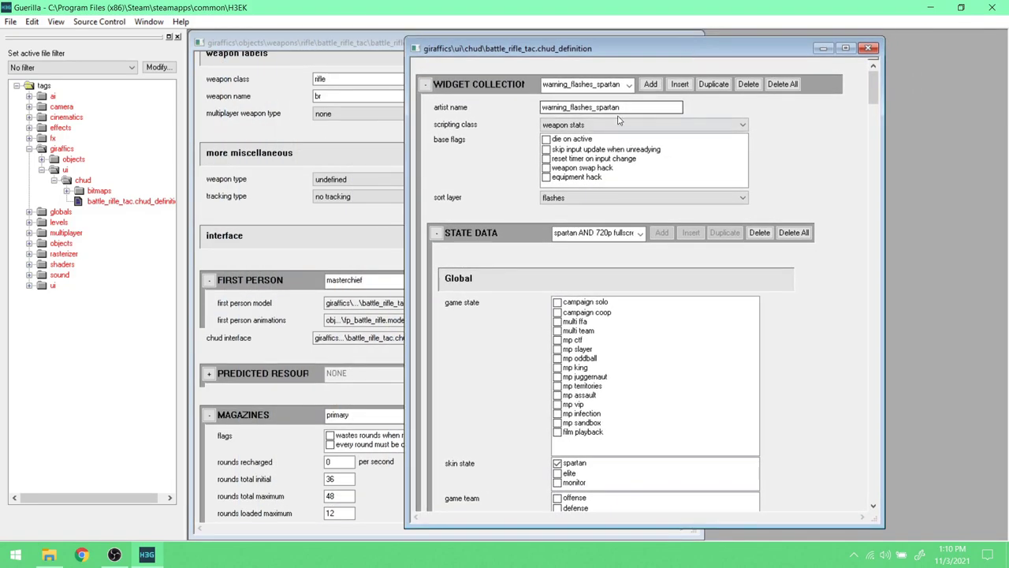
left_click(629, 84)
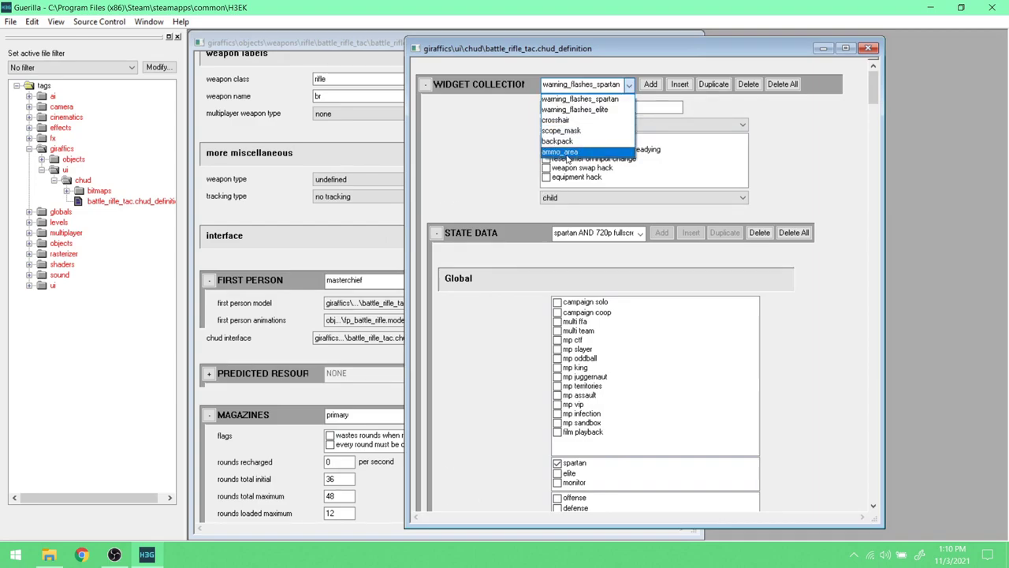
left_click(567, 154)
left_click_drag(873, 85, 871, 410)
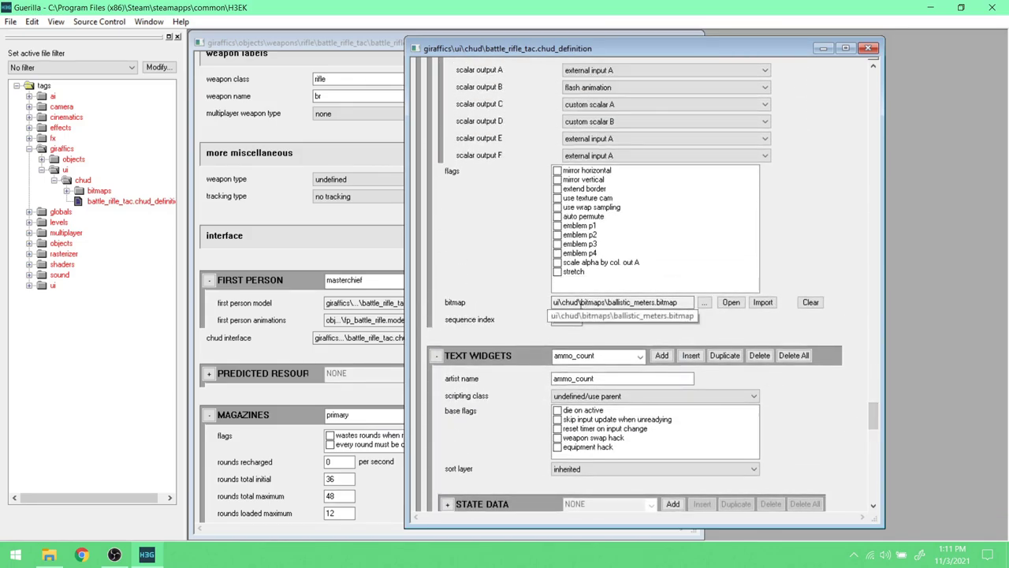
- Replace the ammo meter widget's bitmap with brt_meter.bitmap from the tags\giraffics\ui\chud\bitmaps folder
left_click(705, 302)
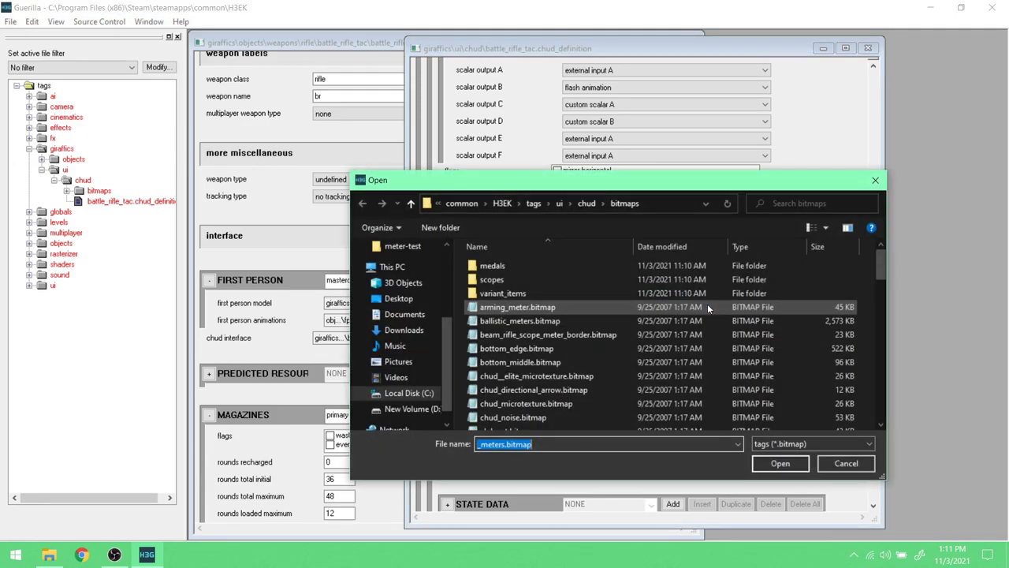
left_click(534, 204)
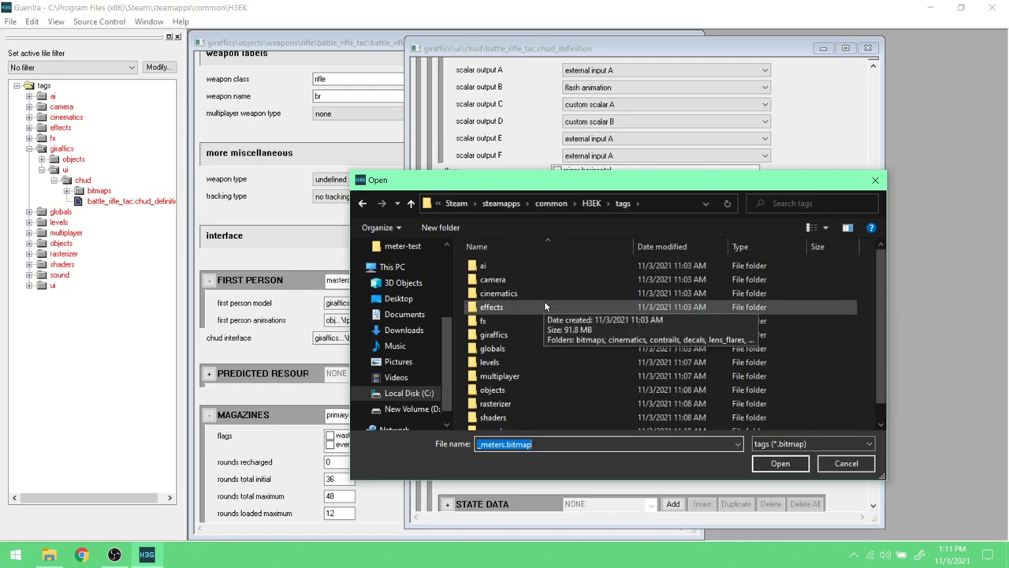
double_click(522, 334)
double_click(525, 279)
double_click(525, 266)
double_click(525, 265)
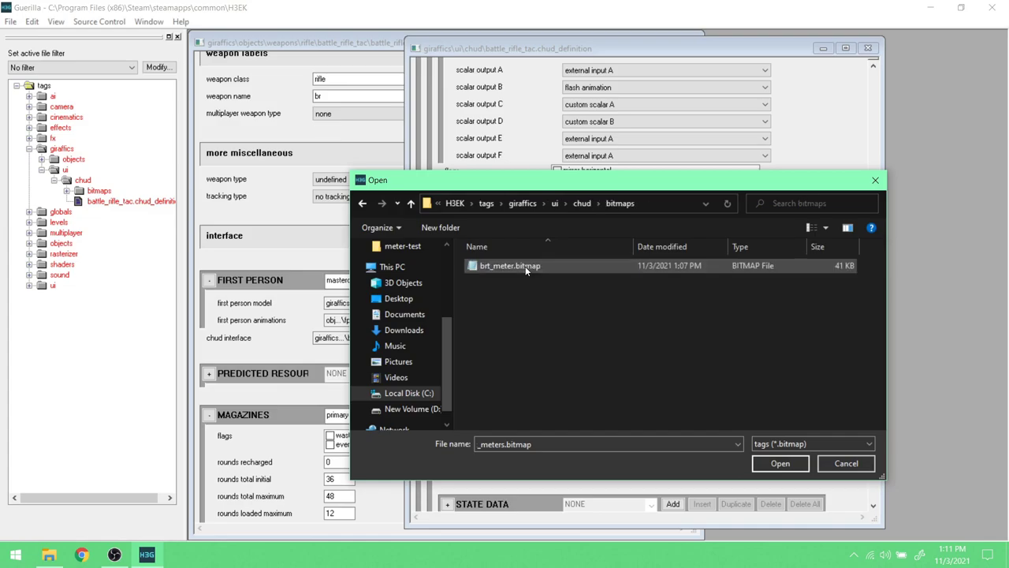
left_click(500, 266)
left_click(781, 463)
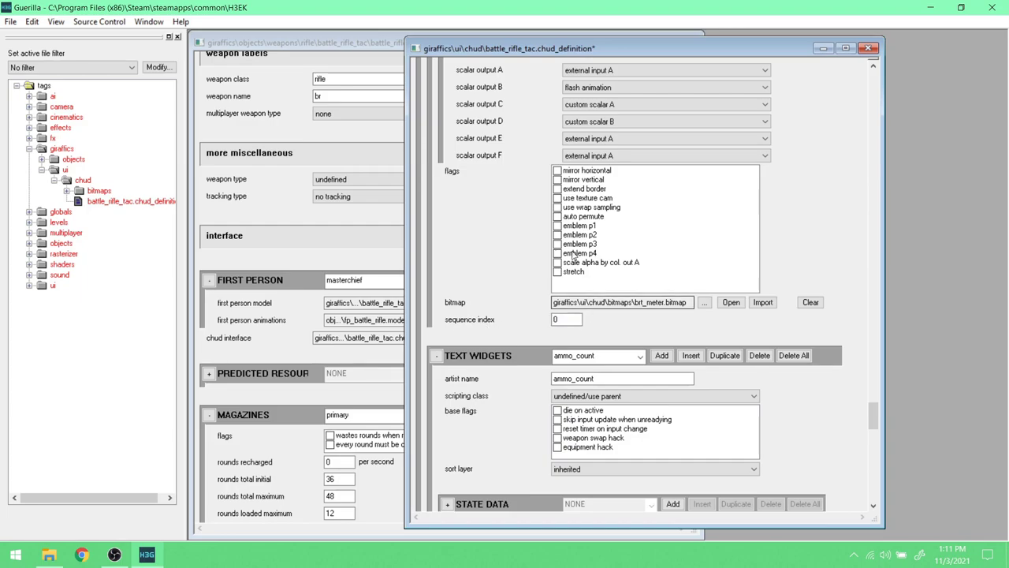
- Save both the battle_rifle_tac chud definition and the battle_rifle_tac weapon tag
left_click(10, 21)
left_click(68, 88)
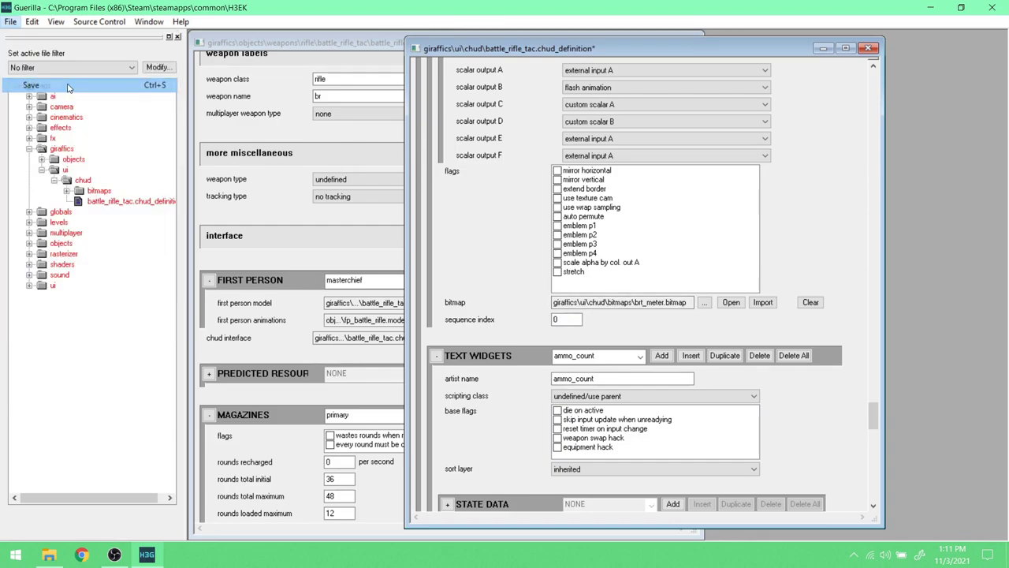
left_click(286, 50)
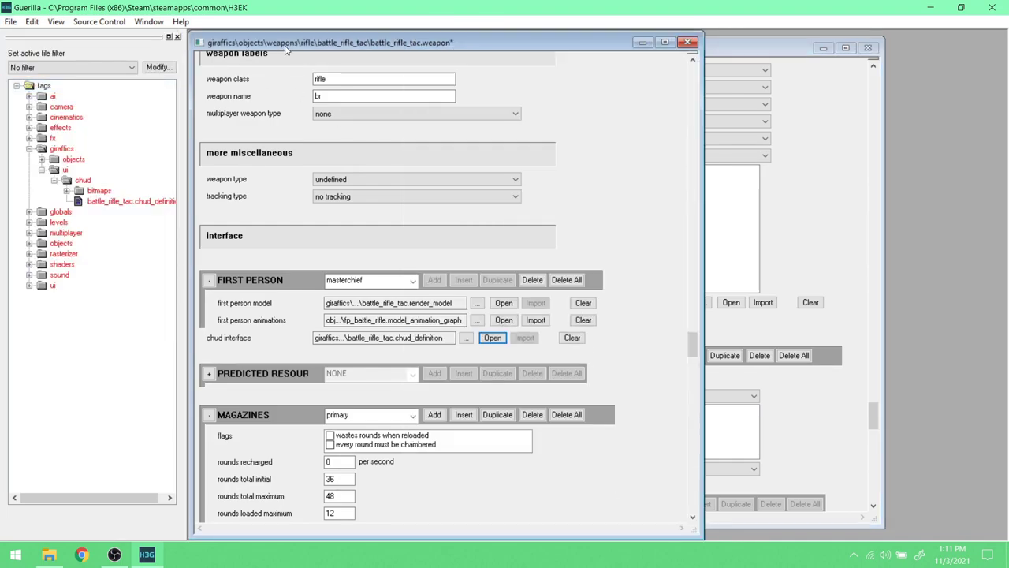
left_click(10, 21)
left_click(48, 85)
left_click(761, 49)
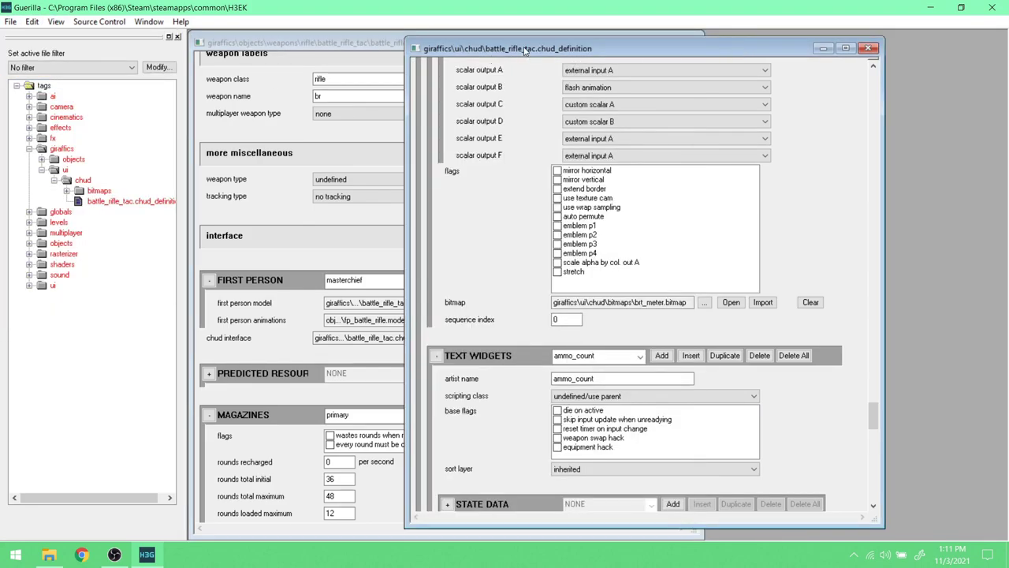
- Launch sapien.exe from the H3EK folder and load isolation.scenario
left_click(49, 555)
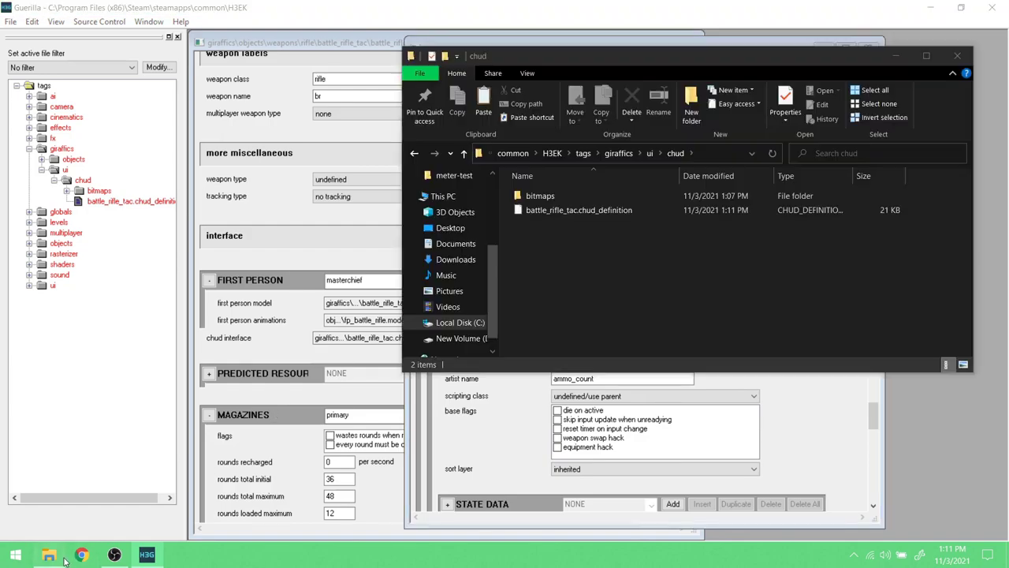
left_click(551, 153)
scroll(596, 303, "down", 2)
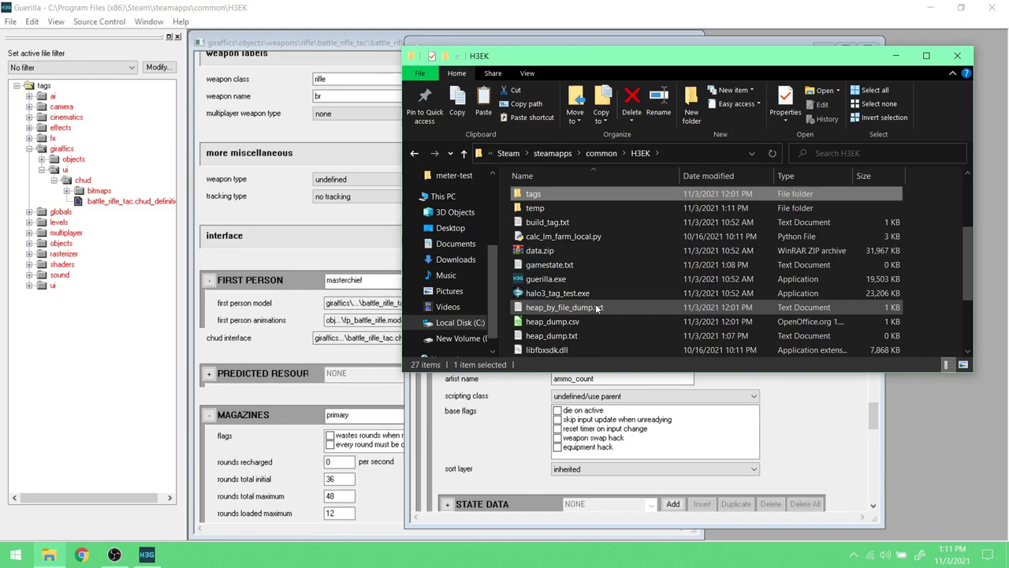
scroll(598, 290, "down", 2)
scroll(593, 315, "up", 1)
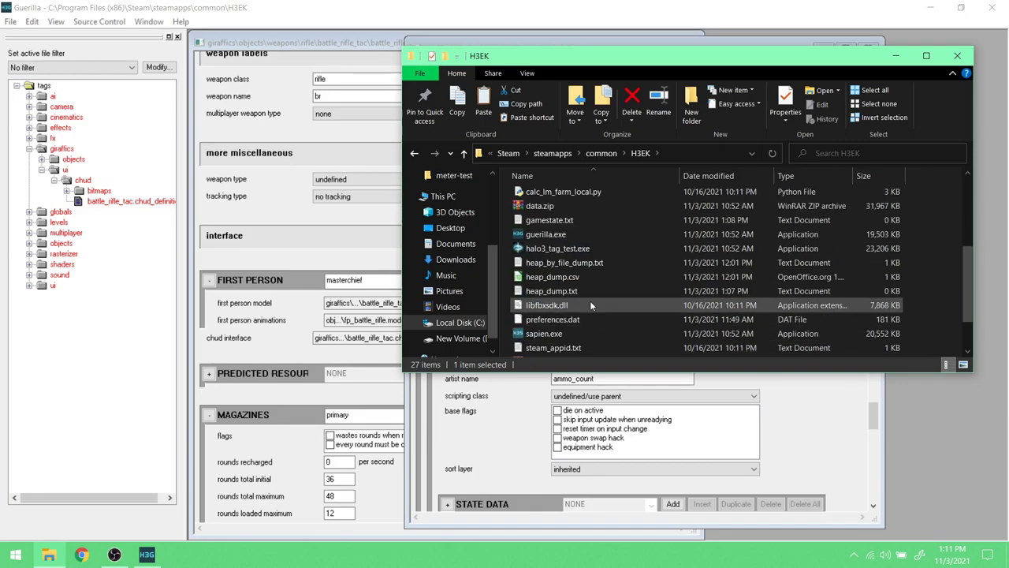
double_click(576, 333)
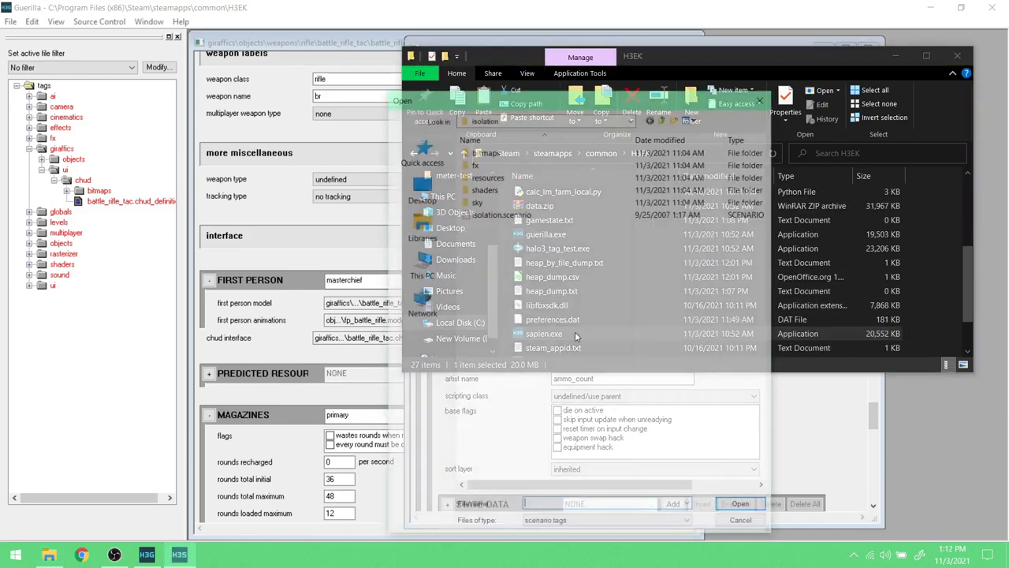
left_click(512, 214)
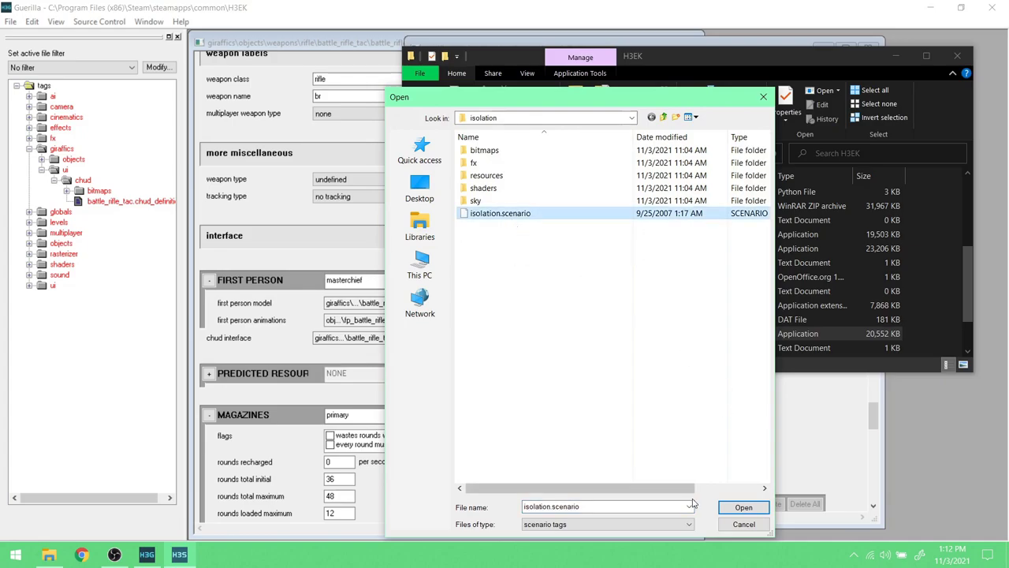
left_click(742, 508)
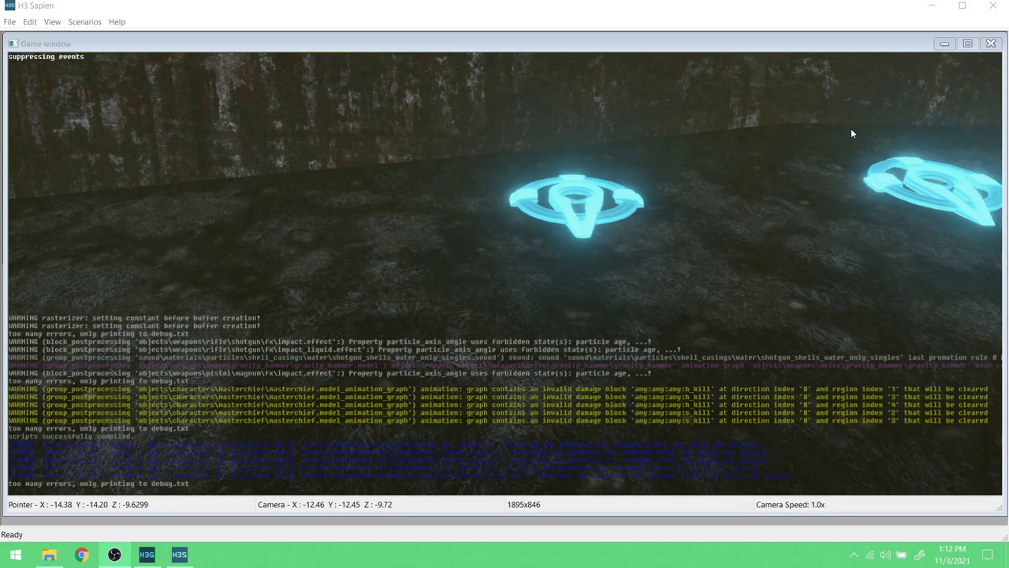
- Shrink the game window to uncover the hierarchy and properties views, and fly the camera out to the open grassy area
left_click_drag(1003, 32, 629, 252)
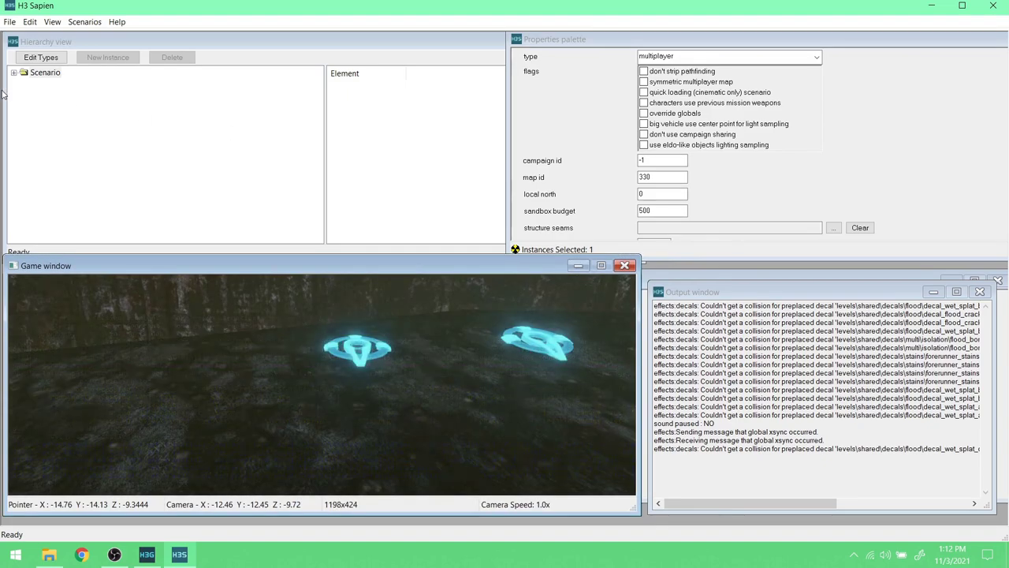
middle_click_drag(437, 410, 552, 399)
key("w")
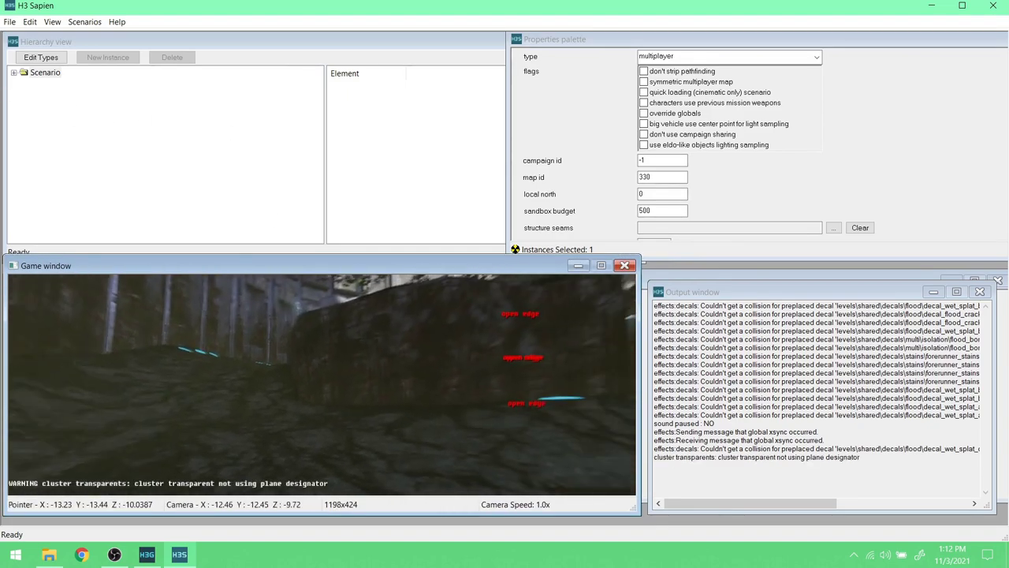
key("w")
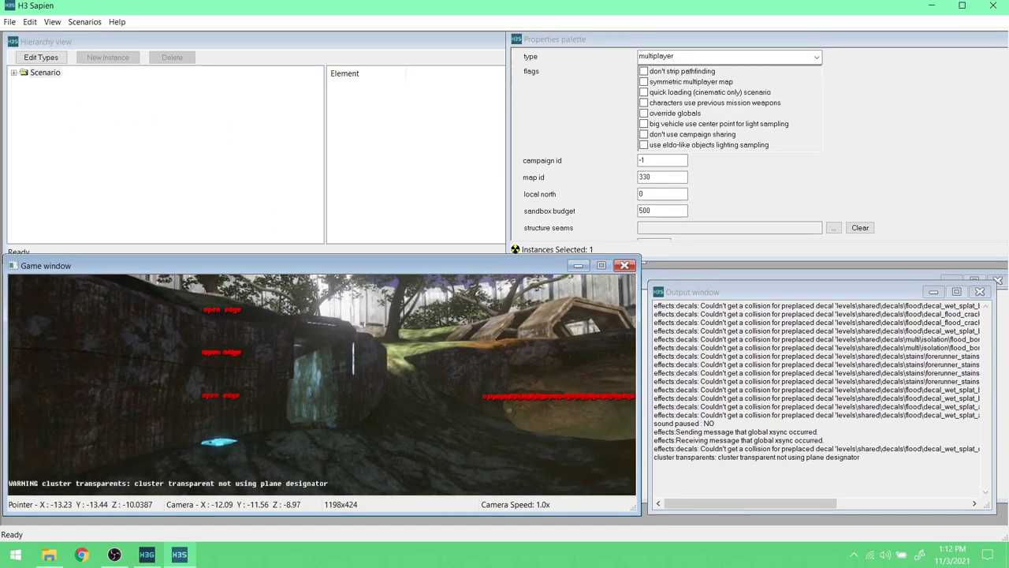
key("w")
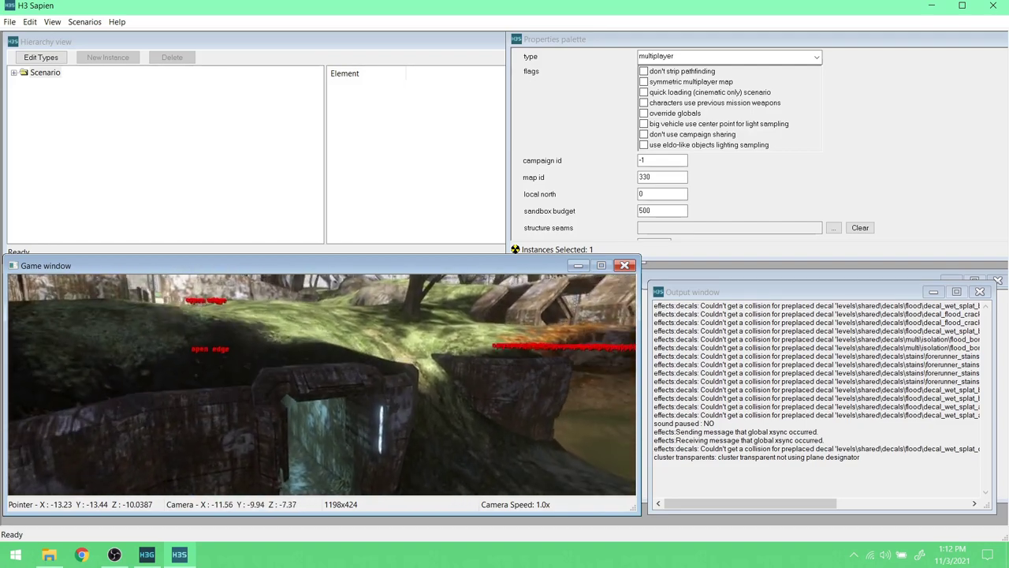
key("w")
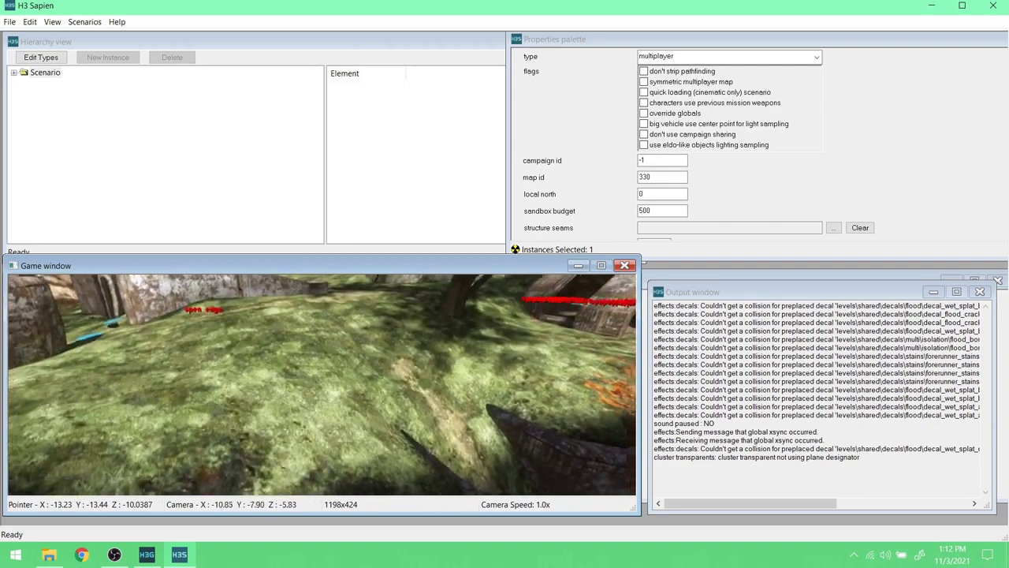
key("w")
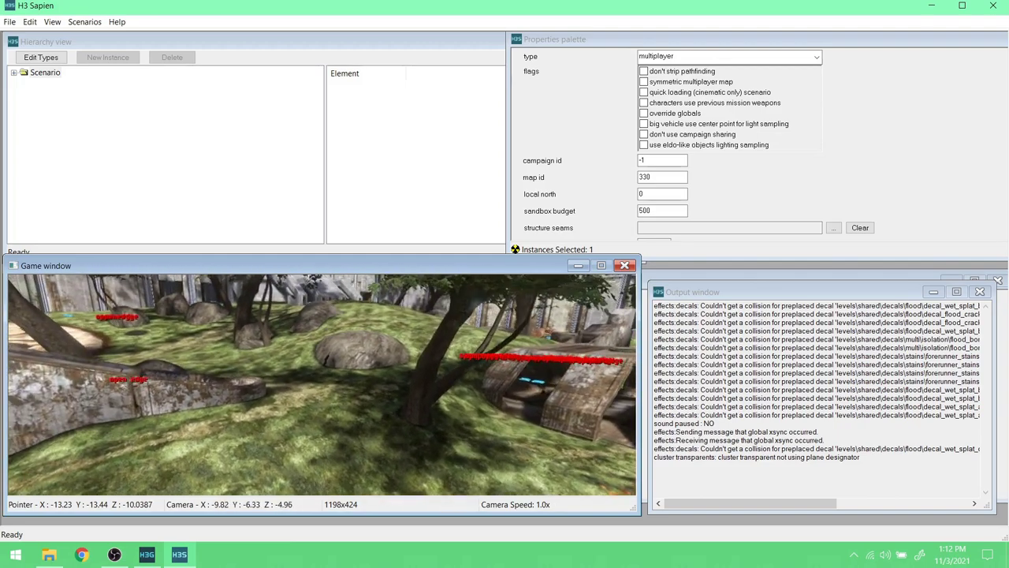
middle_click_drag(442, 393, 427, 398)
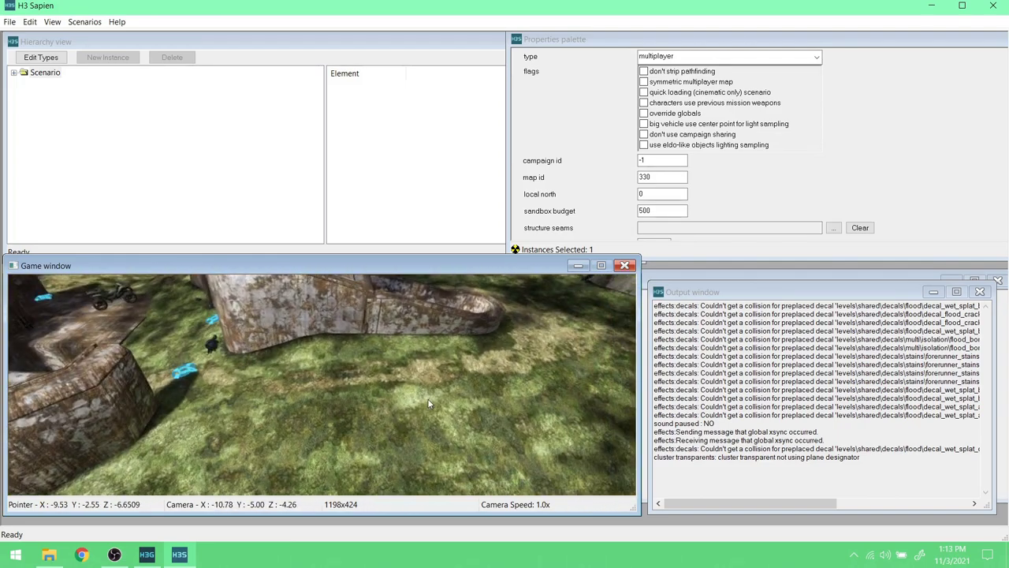
- Open the type editor for Weapons under the scenario's Objects > Items and start adding a weapon tag
left_click(14, 72)
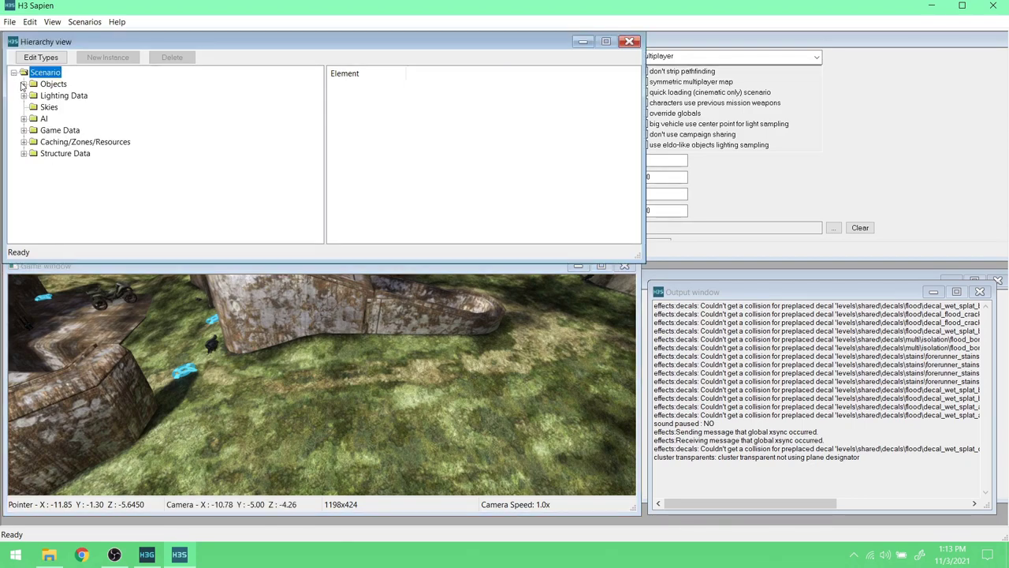
left_click(24, 85)
left_click(34, 107)
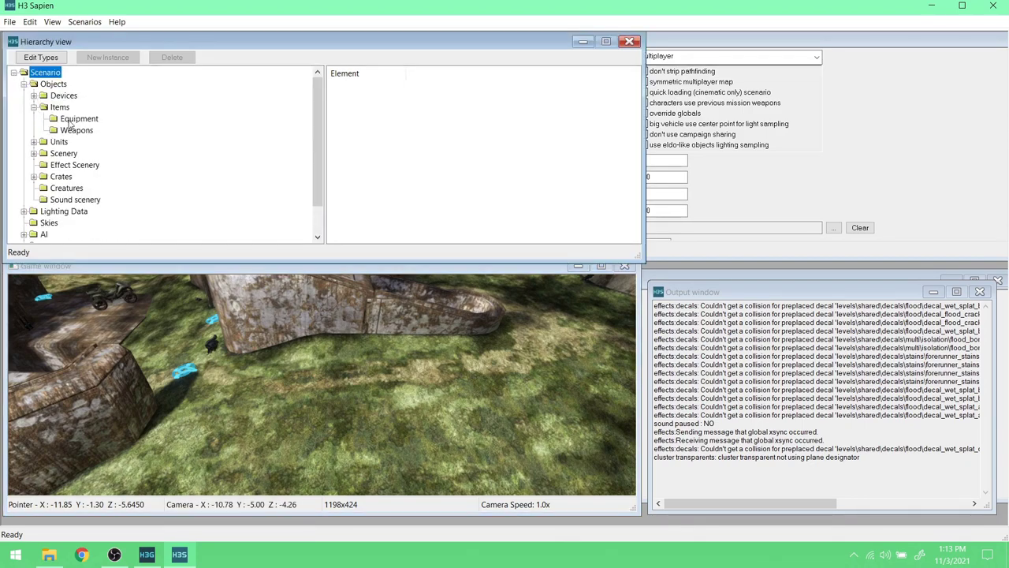
left_click(77, 130)
left_click(43, 61)
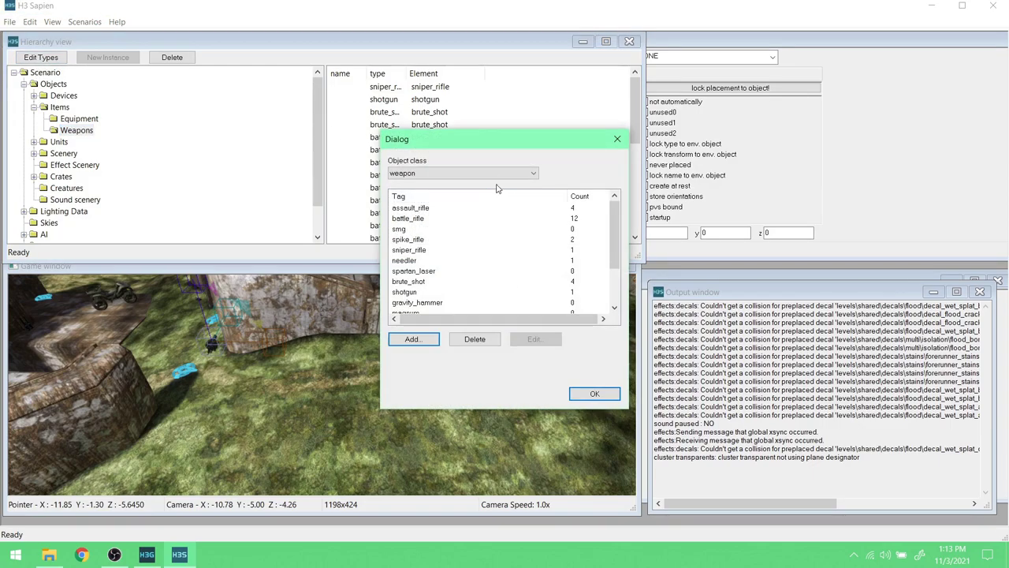
left_click(413, 339)
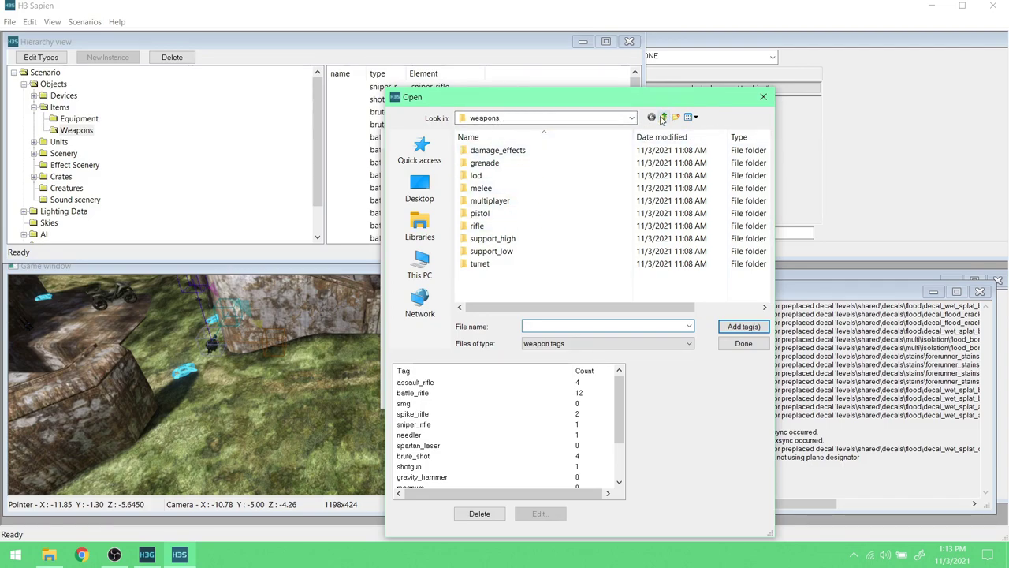
double_click(490, 236)
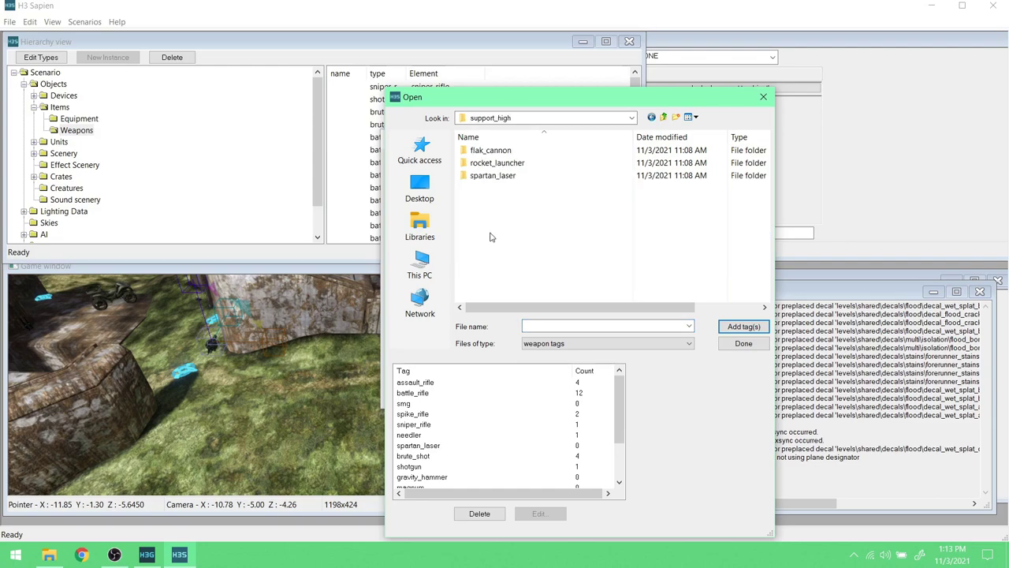
double_click(495, 226)
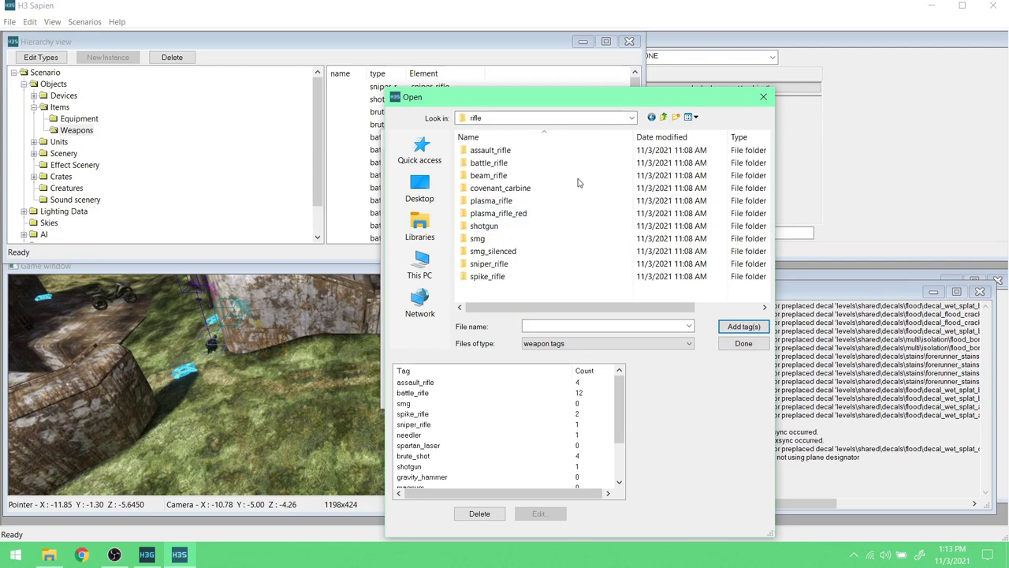
left_click(665, 118)
- Add battle_rifle_tac.weapon from giraffics\objects\weapons\rifle\battle_rifle_tac to the scenario's weapon types
left_click(665, 118)
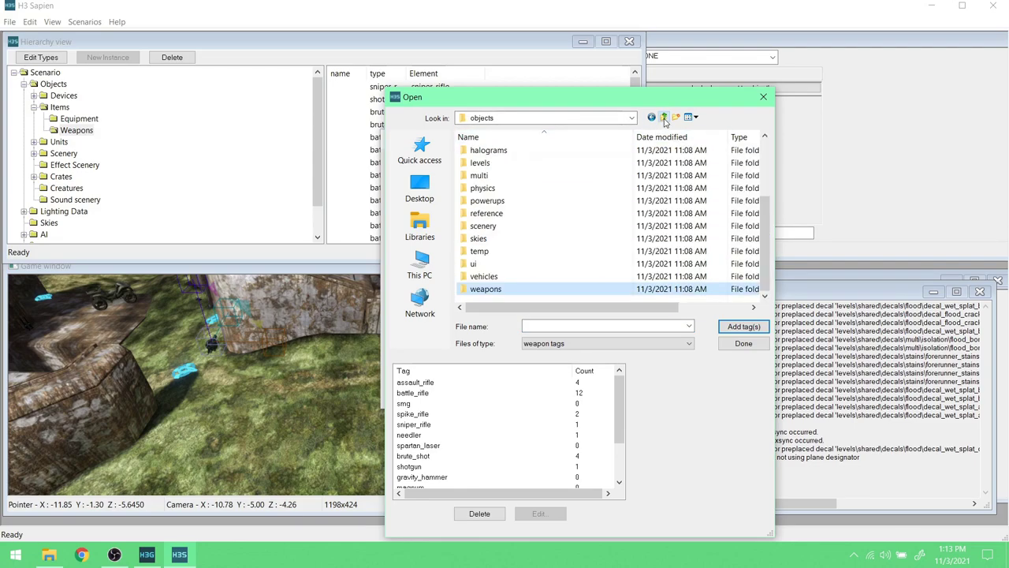
left_click(664, 118)
double_click(530, 215)
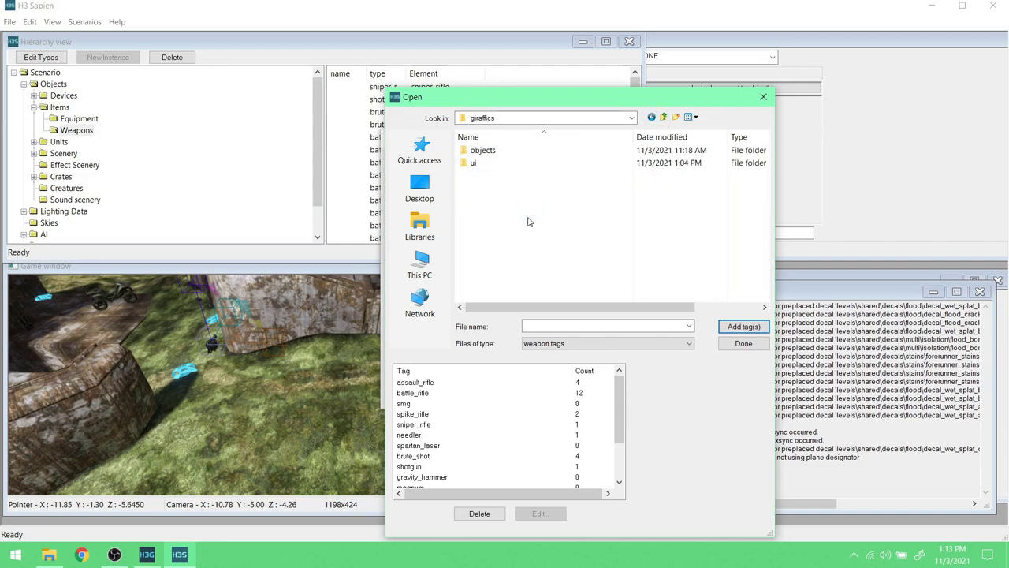
double_click(533, 154)
double_click(532, 154)
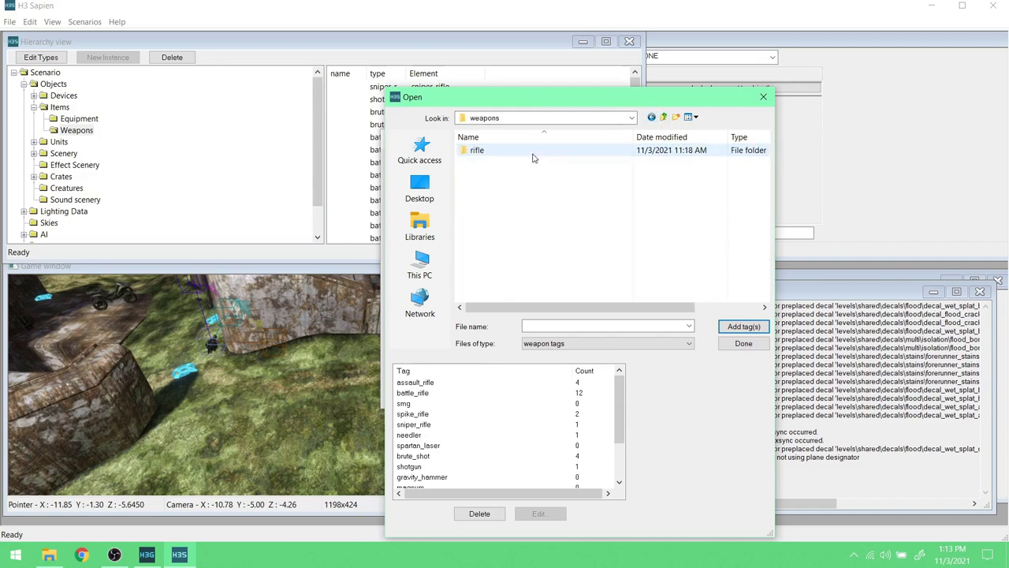
double_click(532, 153)
double_click(530, 151)
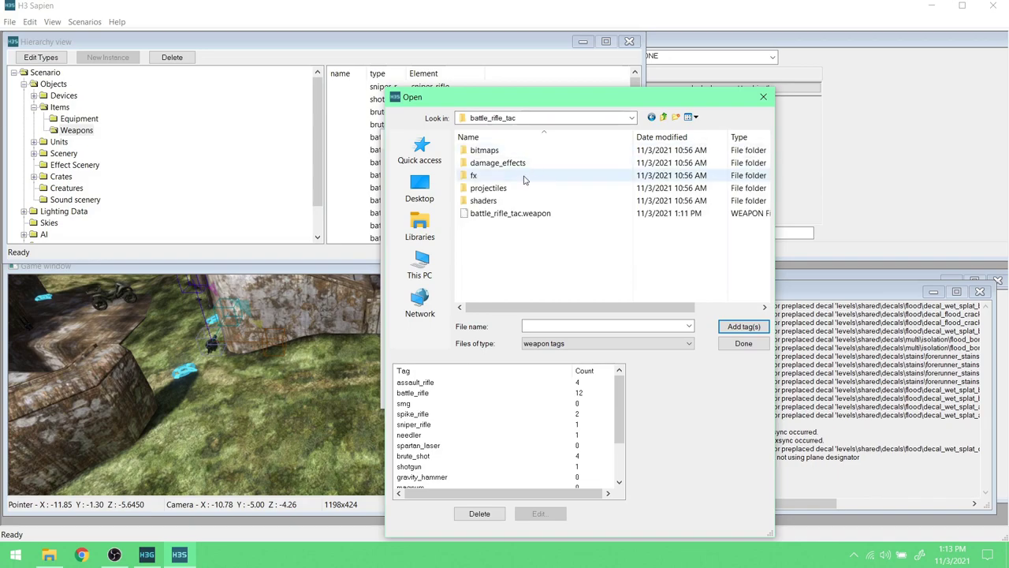
left_click(512, 213)
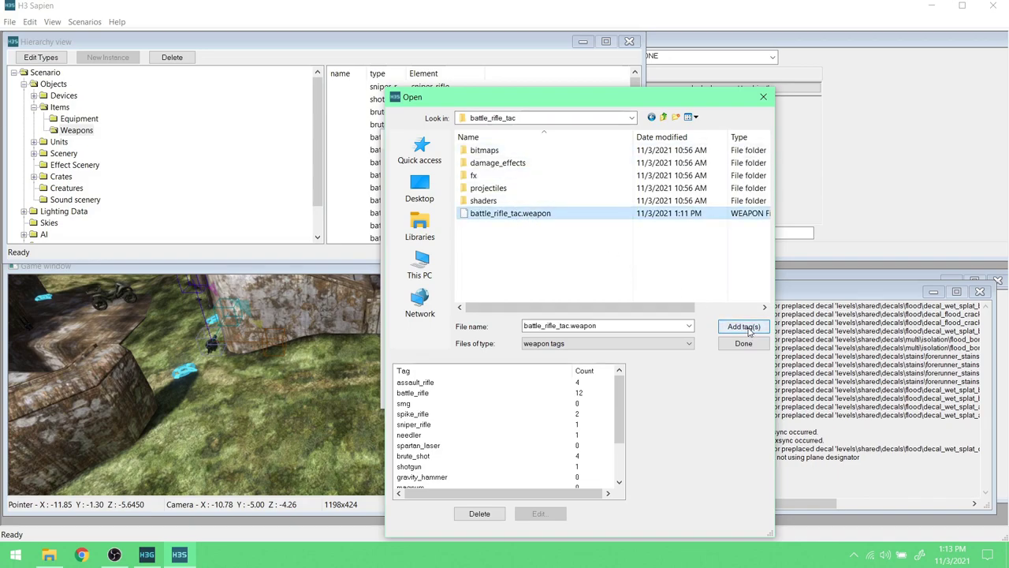
left_click(745, 326)
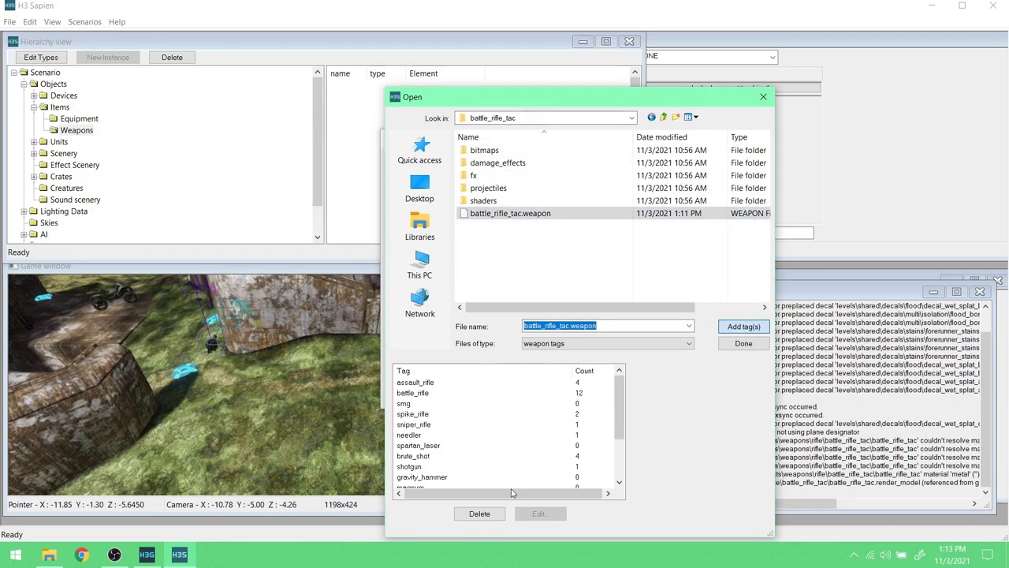
left_click(742, 344)
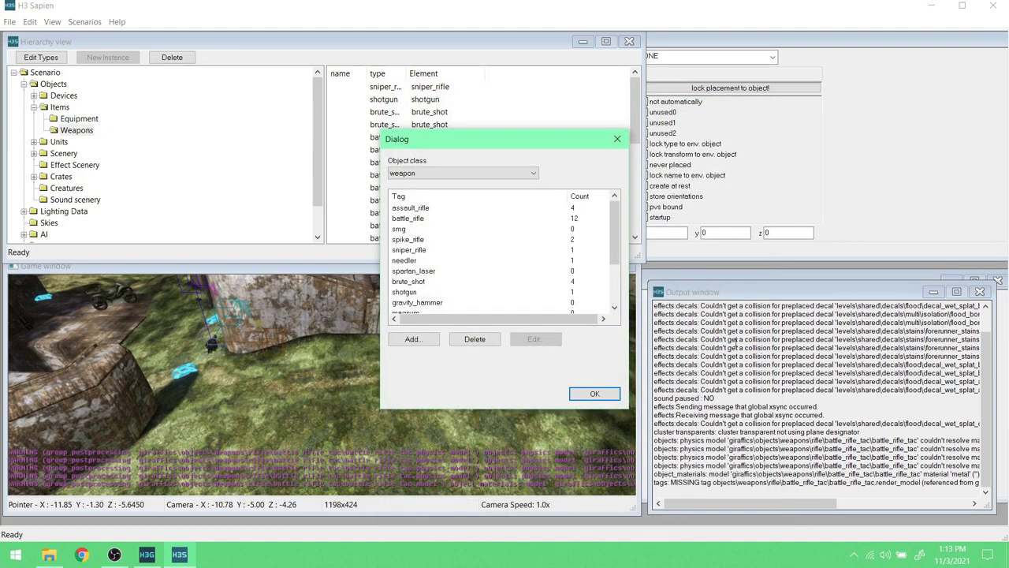
left_click(595, 390)
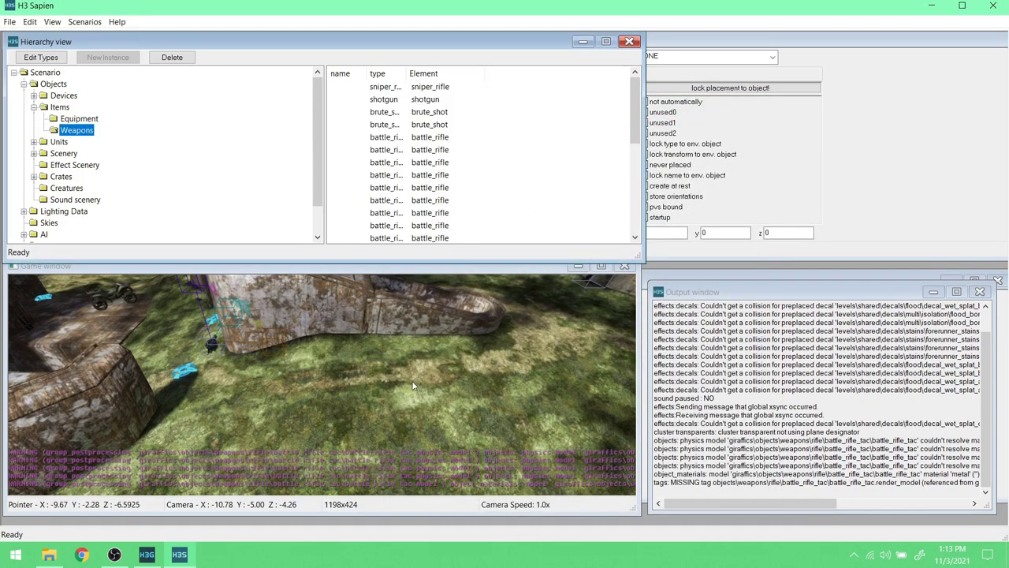
- Place a new weapon instance on the open grass and set its type to battle_rifle_tac
right_click(384, 386)
left_click(710, 56)
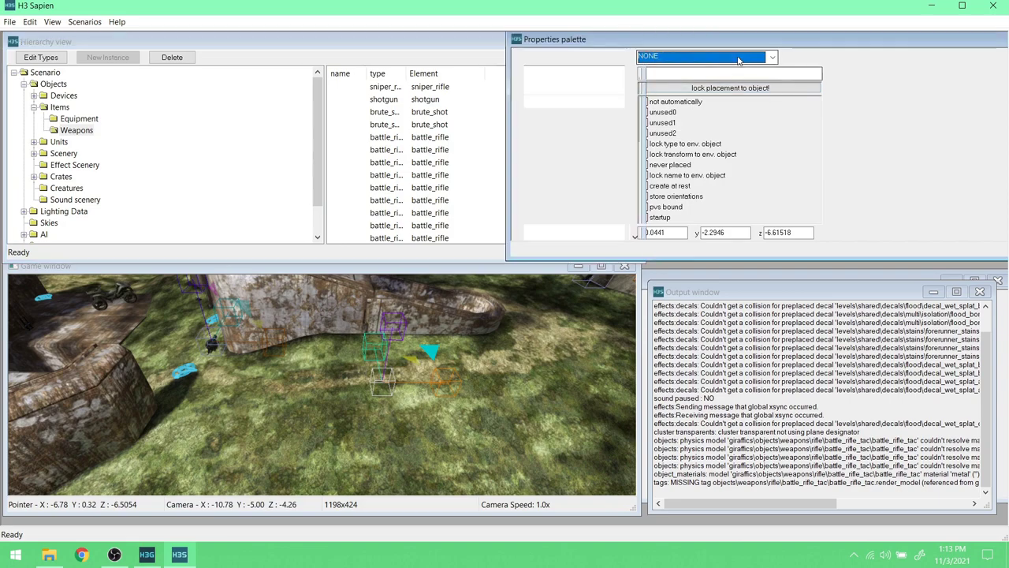
left_click(691, 239)
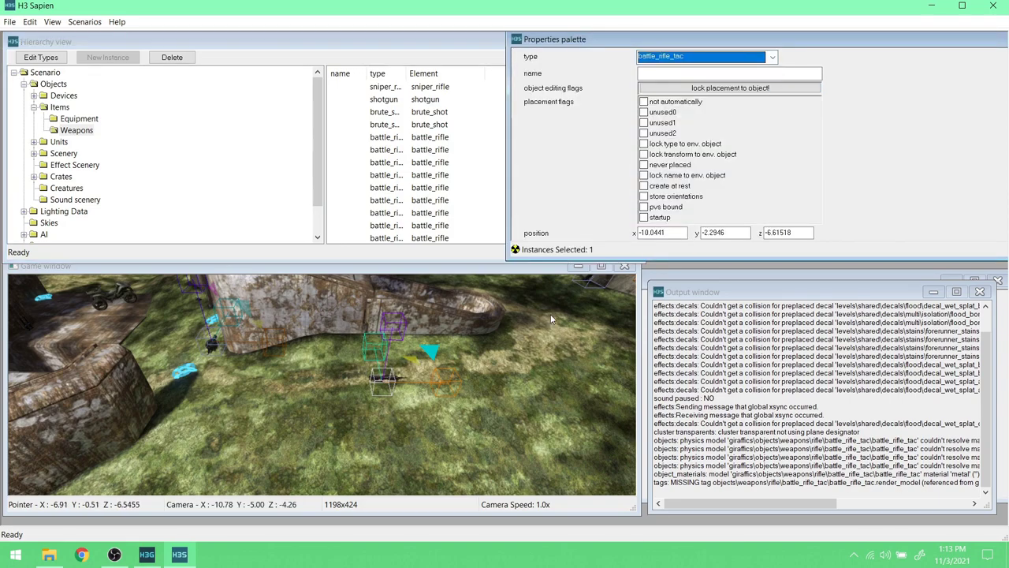
middle_click_drag(550, 314, 514, 287)
left_click(514, 288)
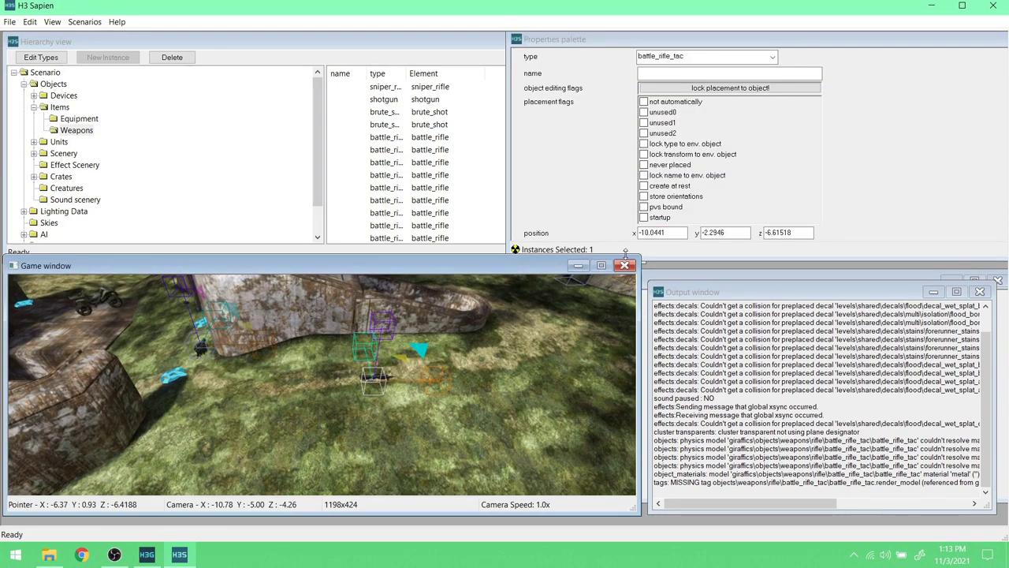
- Enlarge the game window, switch to playing as the character, and pick up the placed battle_rifle_tac
left_click_drag(641, 253, 1004, 33)
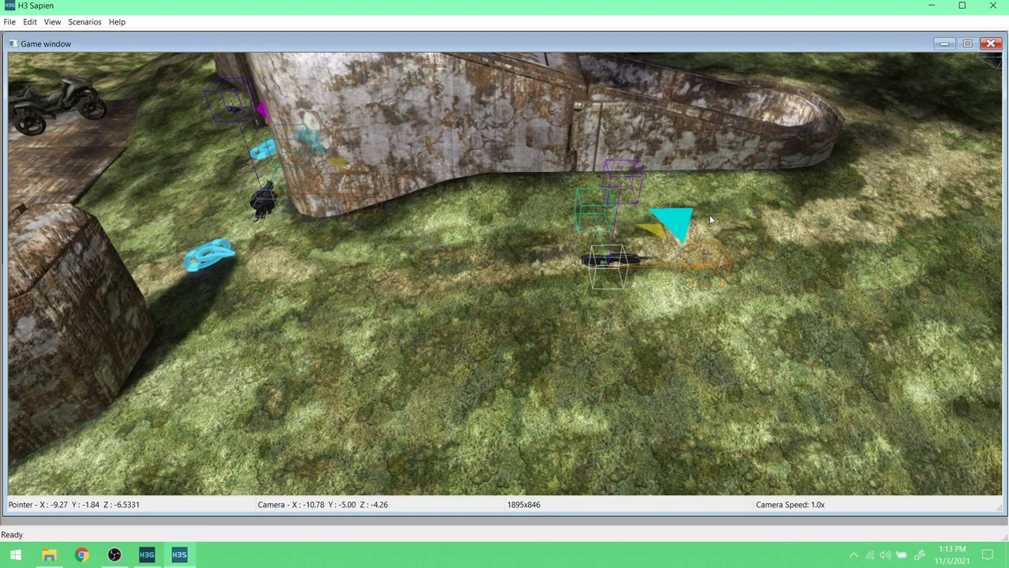
key("Tab")
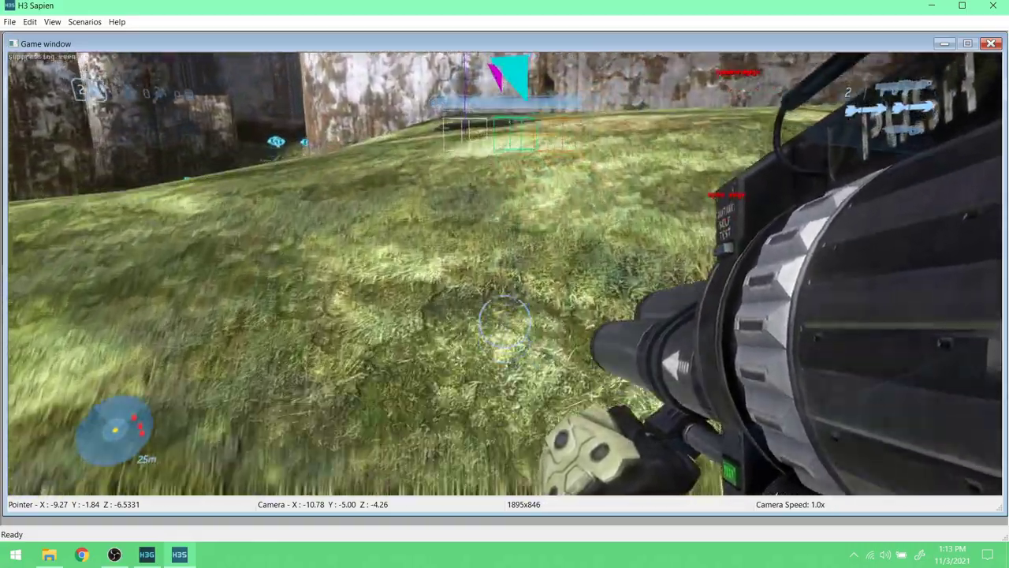
key("e")
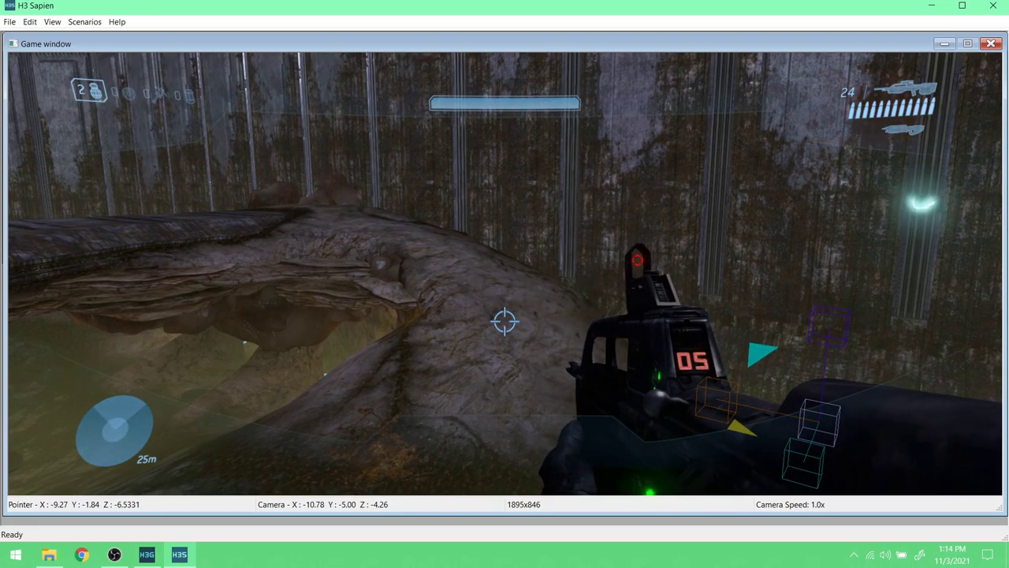
- Fire and reload the battle_rifle_tac to check its HUD ammo meter, and return to the editor camera
left_click(505, 321)
left_click(504, 321)
left_click(505, 321)
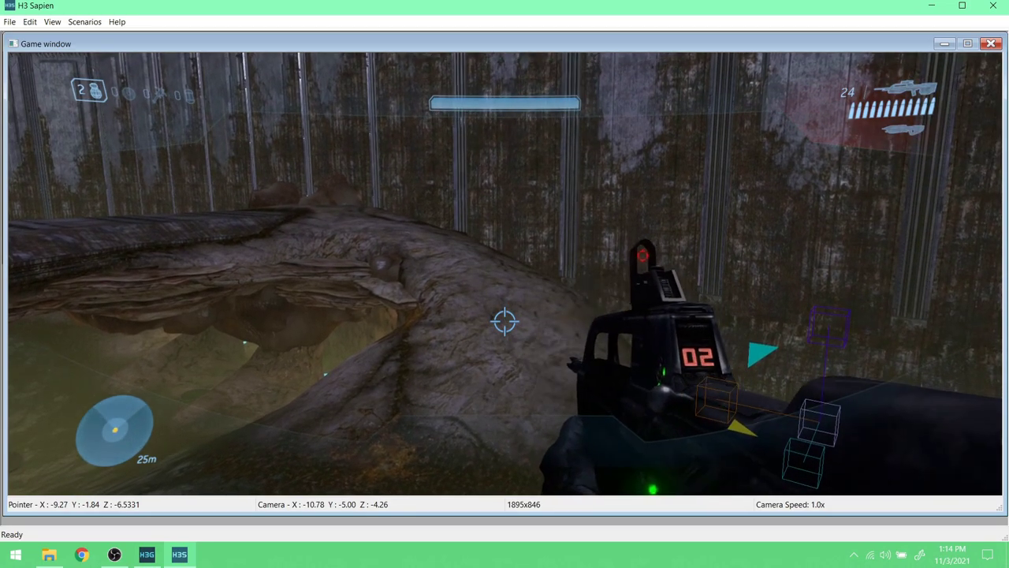
left_click(505, 321)
left_click(504, 321)
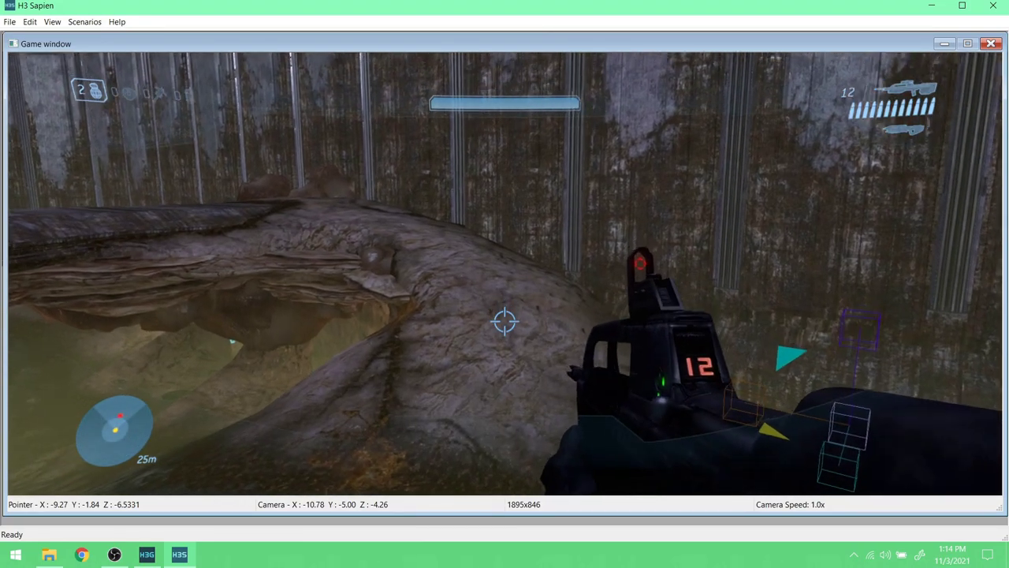
mouse_move(505, 321)
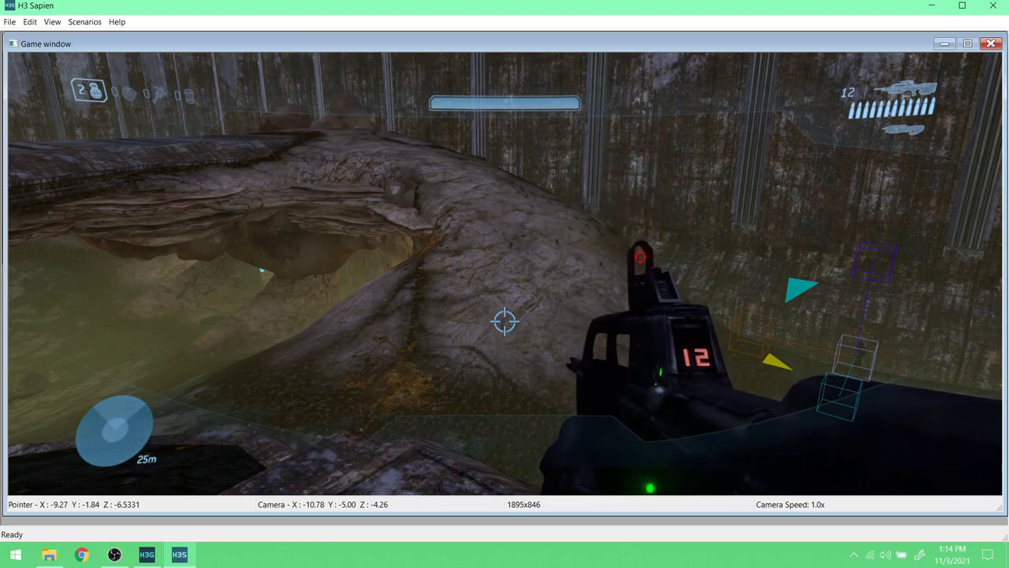
middle_click_drag(505, 321, 741, 319)
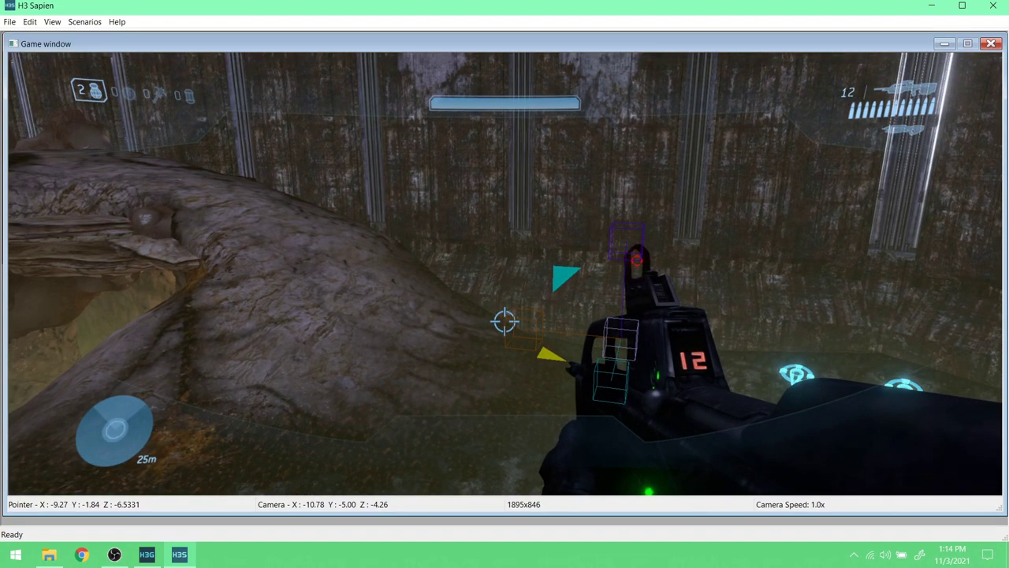
key("Tab")
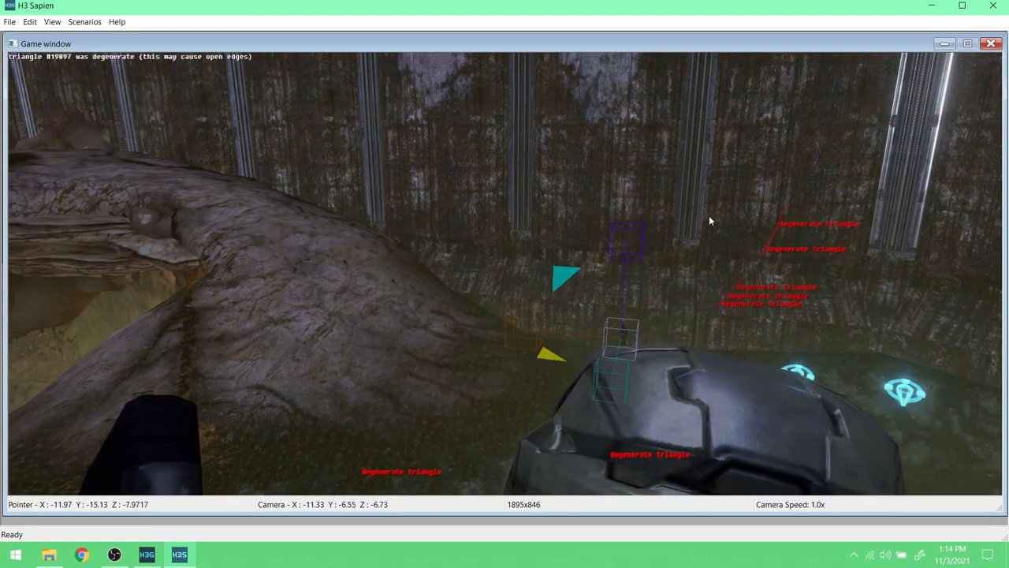
- Switch to Guerilla, open brt_meter.bitmap from the chud definition's bitmap reference, and preview it with different alpha channel displays
left_click(150, 555)
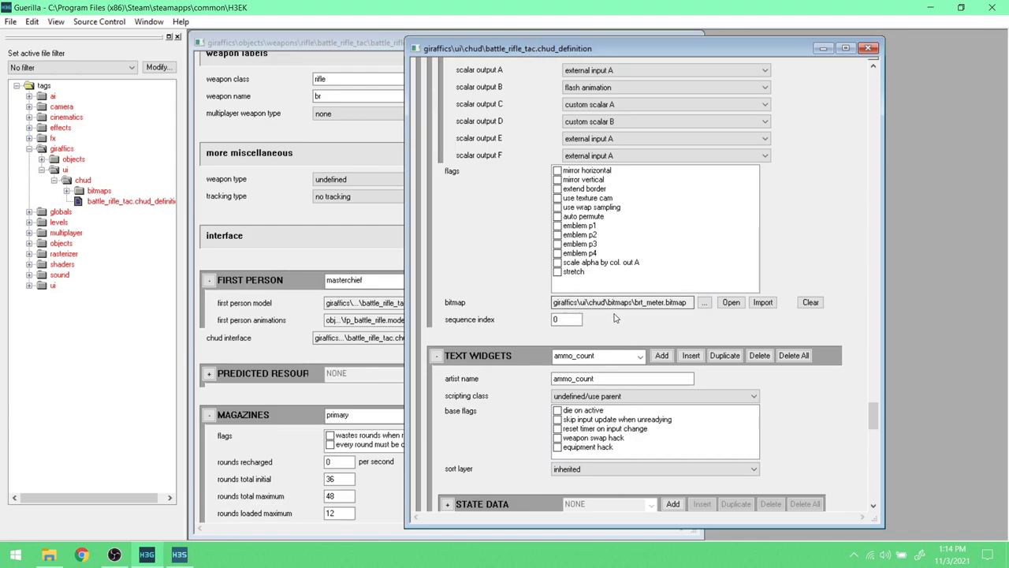
left_click(730, 303)
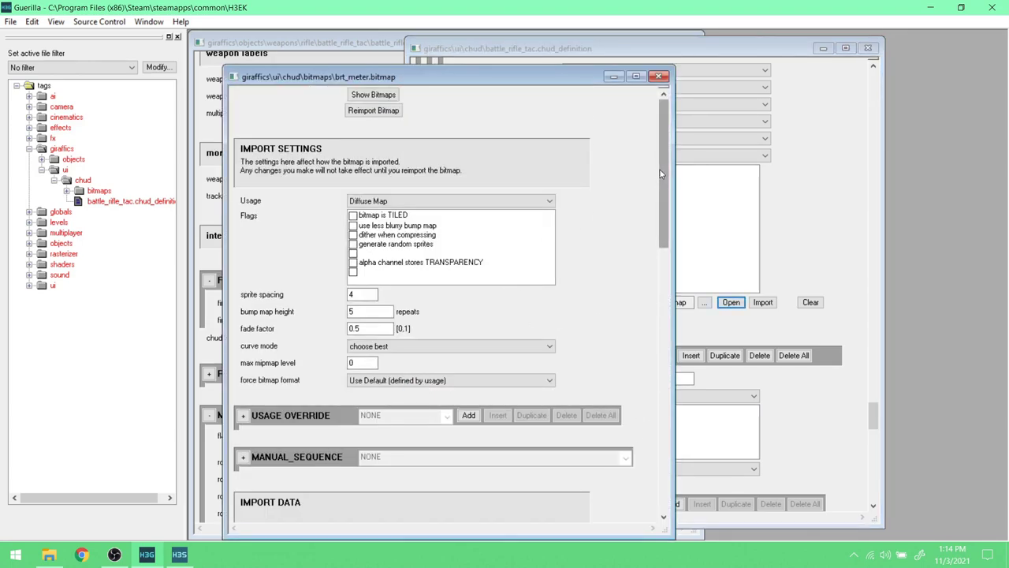
left_click(378, 95)
left_click(351, 134)
left_click(351, 157)
left_click(351, 134)
left_click(347, 148)
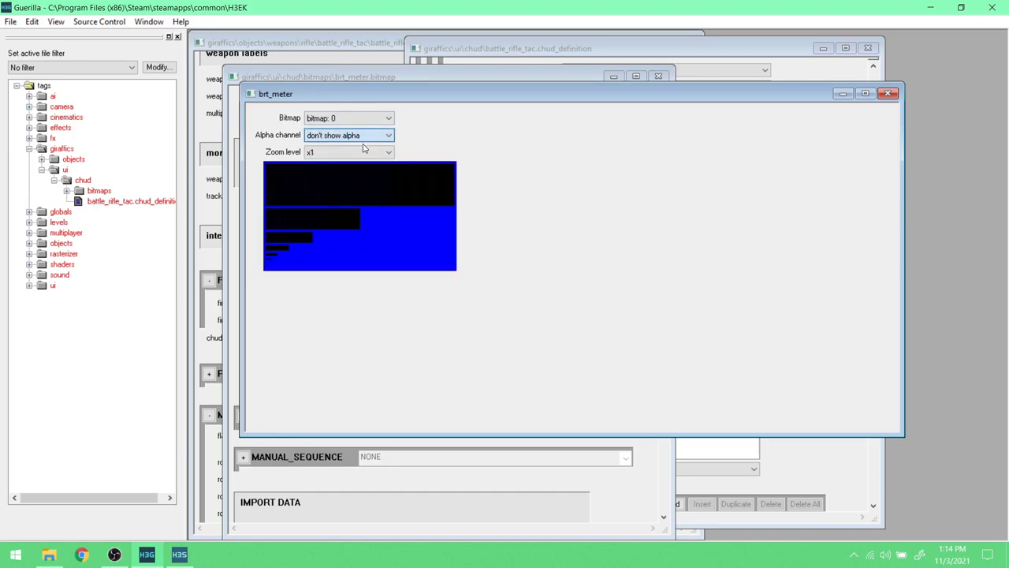
left_click(886, 95)
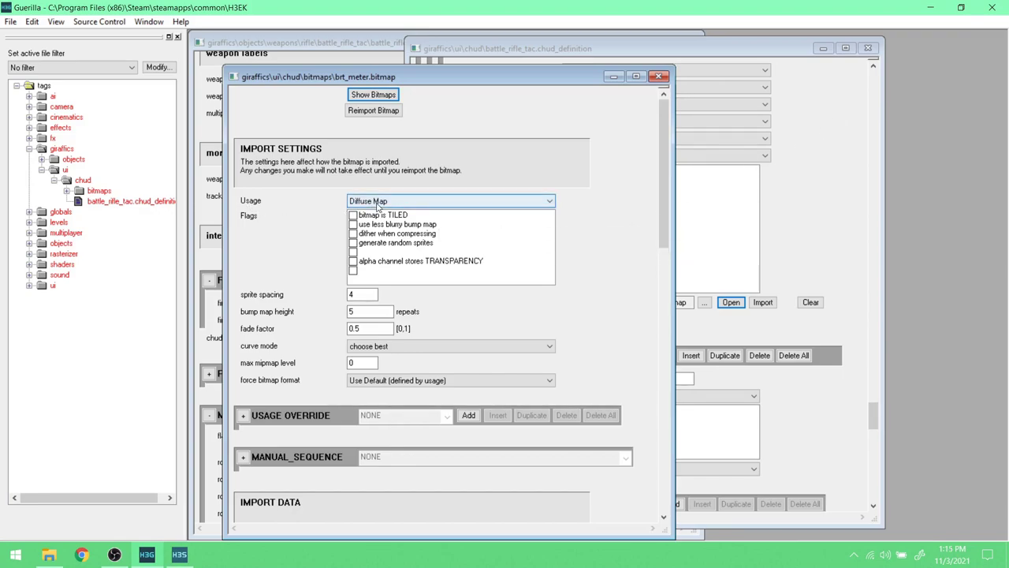
- Set the usage of brt_meter.bitmap to CHUD related bitmap
left_click(381, 201)
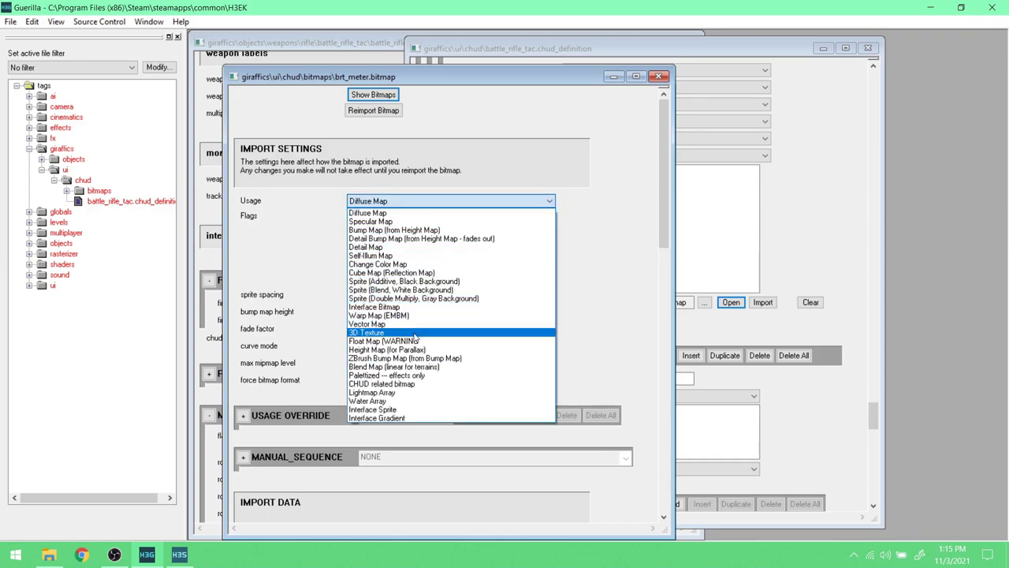
left_click(380, 384)
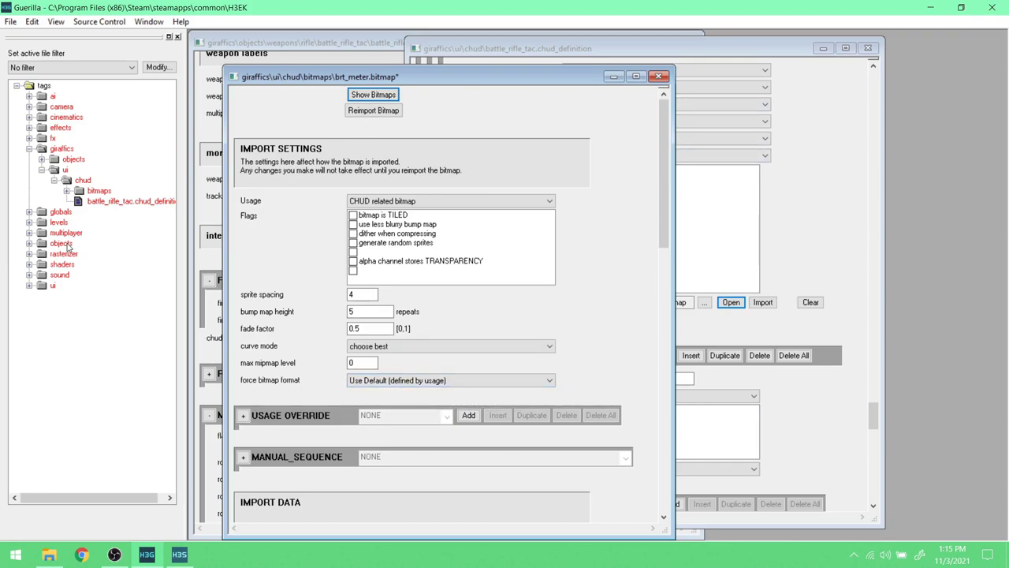
- Open the stock ballistic_meters.bitmap tag from ui\chud\bitmaps as a reference
left_click(29, 285)
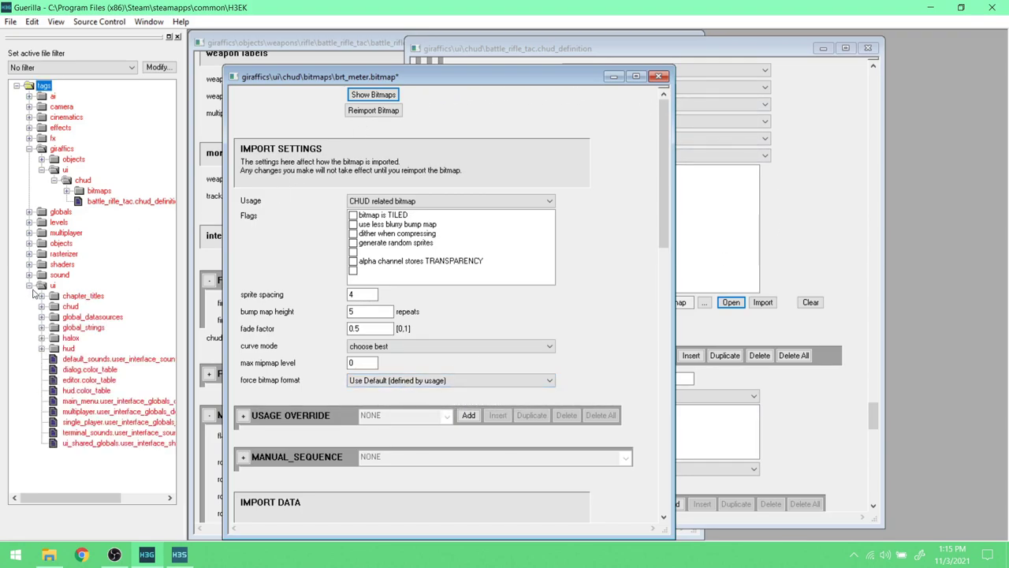
left_click(42, 307)
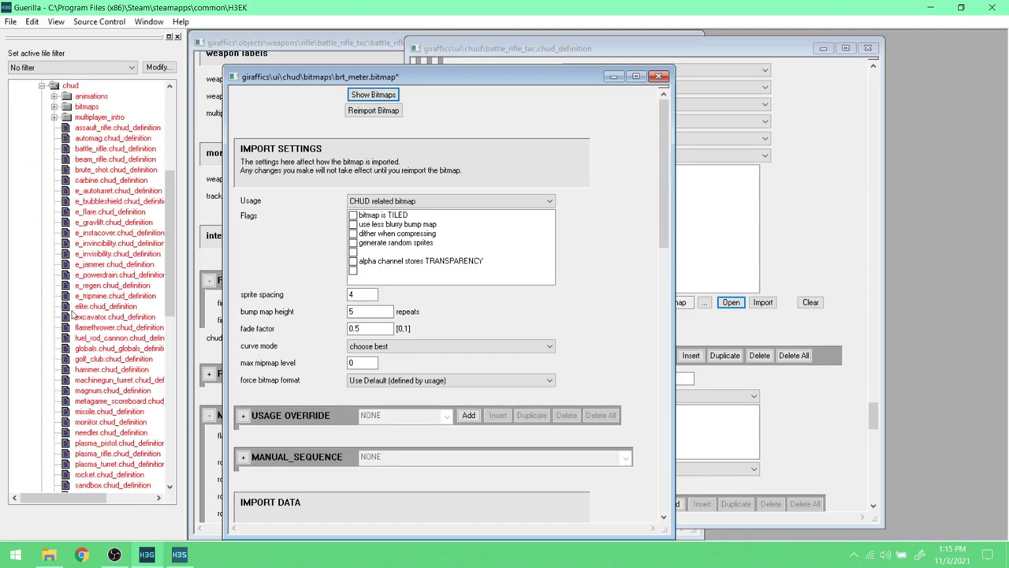
left_click(133, 149)
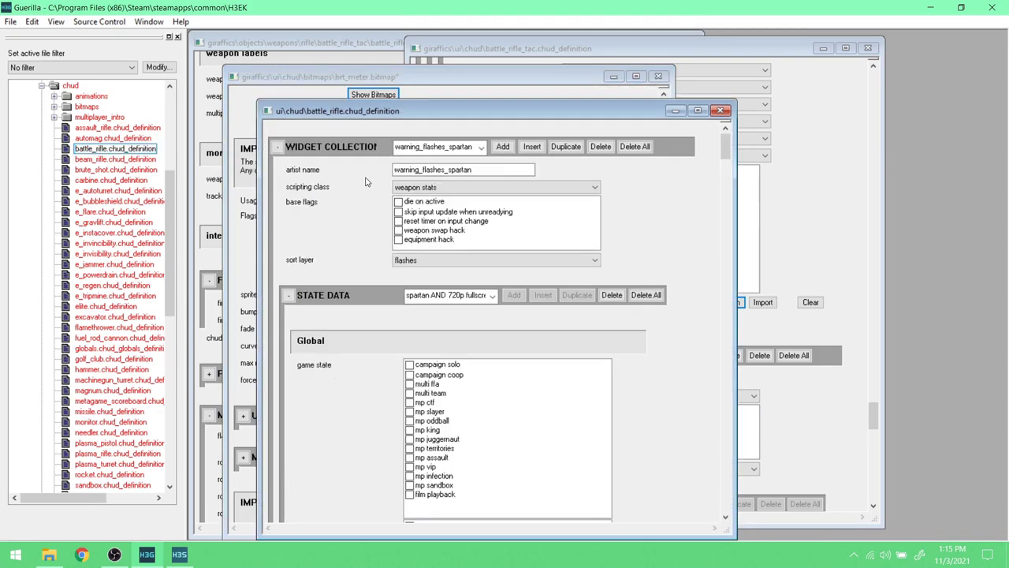
left_click(720, 111)
left_click(53, 107)
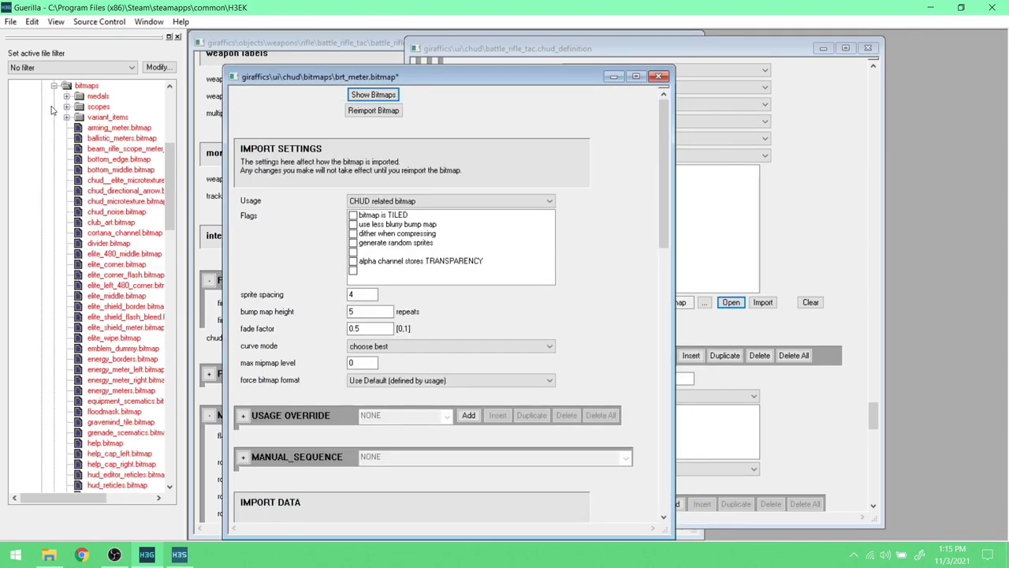
double_click(93, 141)
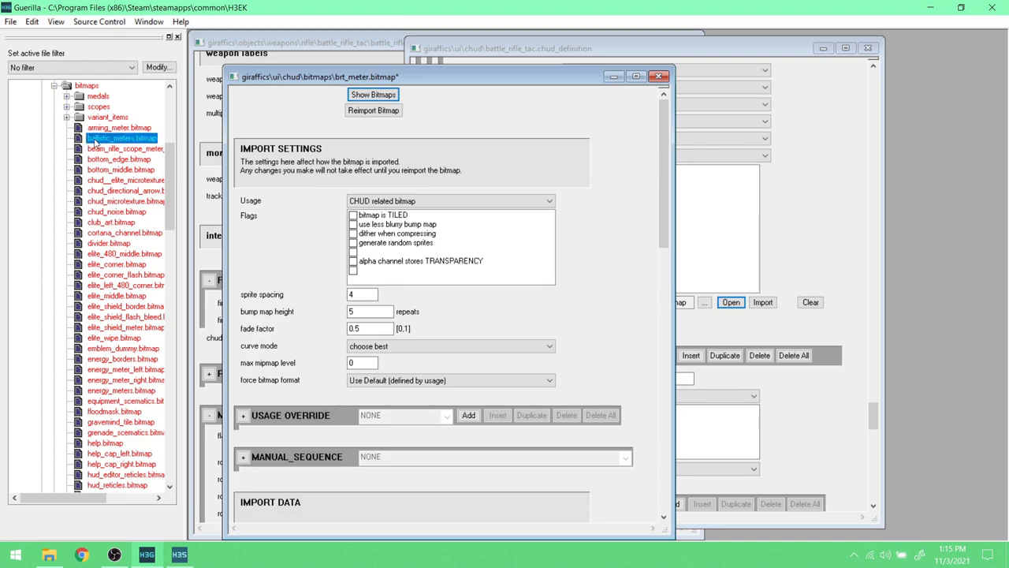
- Collapse the stock ui folder and arrange brt_meter.bitmap and ballistic_meters.bitmap side by side to compare their import settings
left_click_drag(473, 132, 685, 73)
left_click(54, 86)
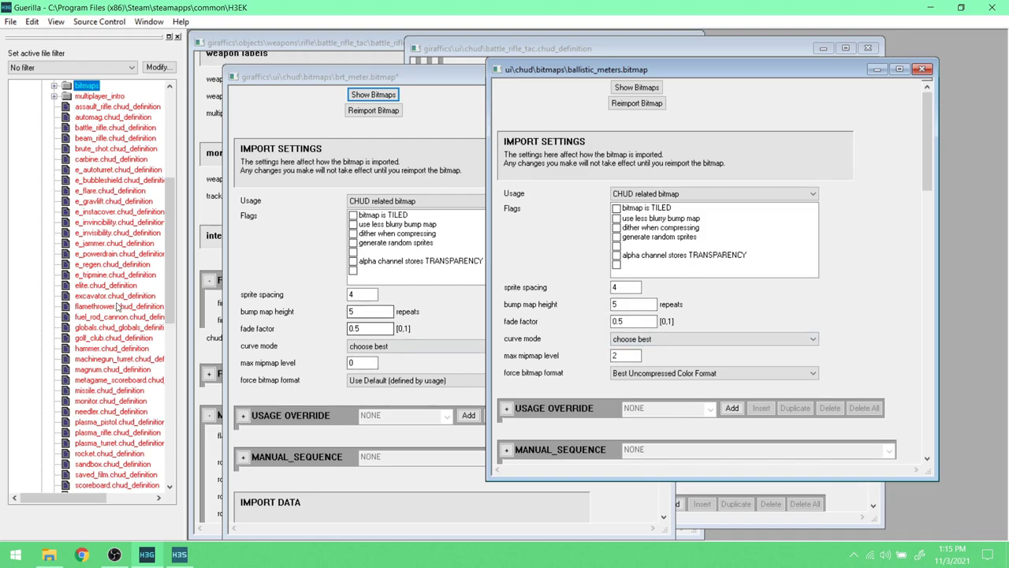
scroll(76, 269, "up", 3)
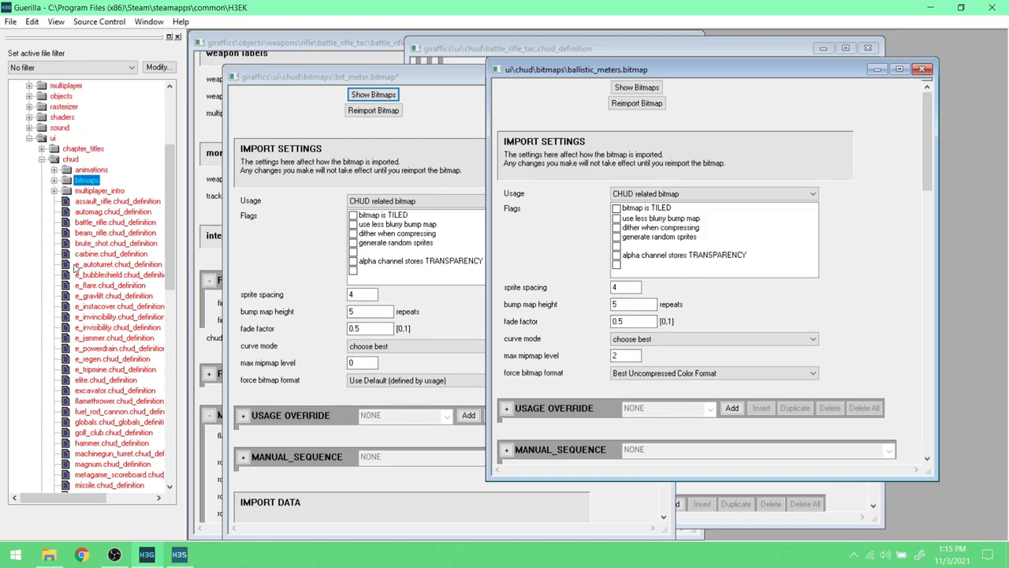
left_click(29, 139)
left_click_drag(649, 76, 714, 73)
left_click_drag(473, 84, 448, 58)
left_click_drag(655, 141, 580, 141)
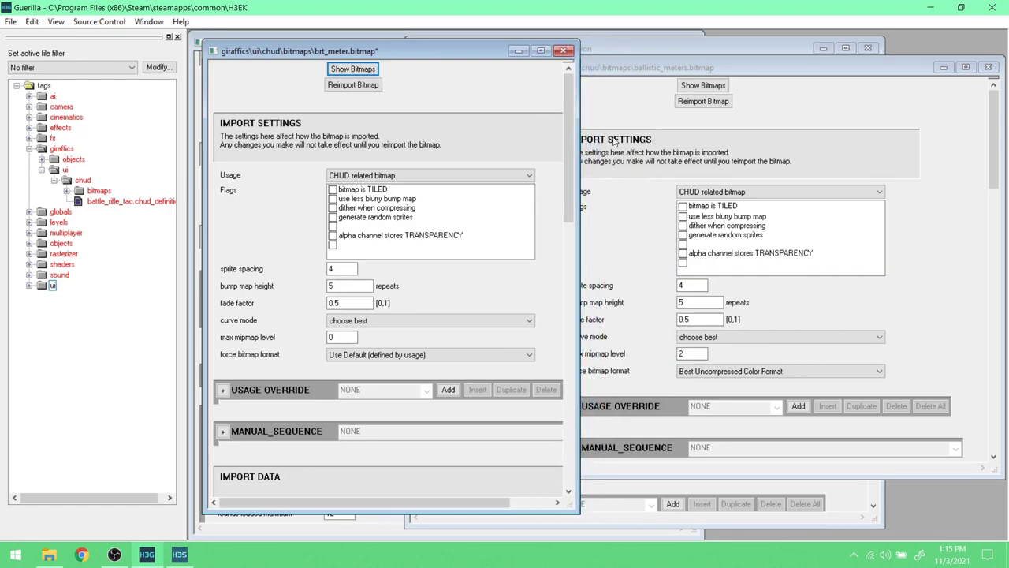
left_click(688, 68)
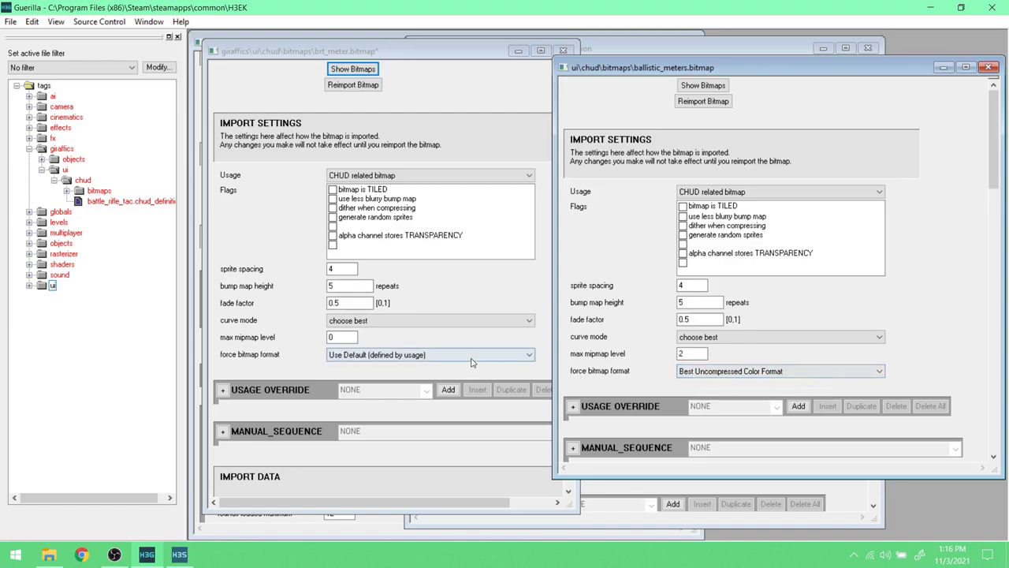
- Set the force bitmap format of brt_meter.bitmap to Best Uncompressed Color Format, save it, and close the ballistic_meters.bitmap reference
left_click(397, 357)
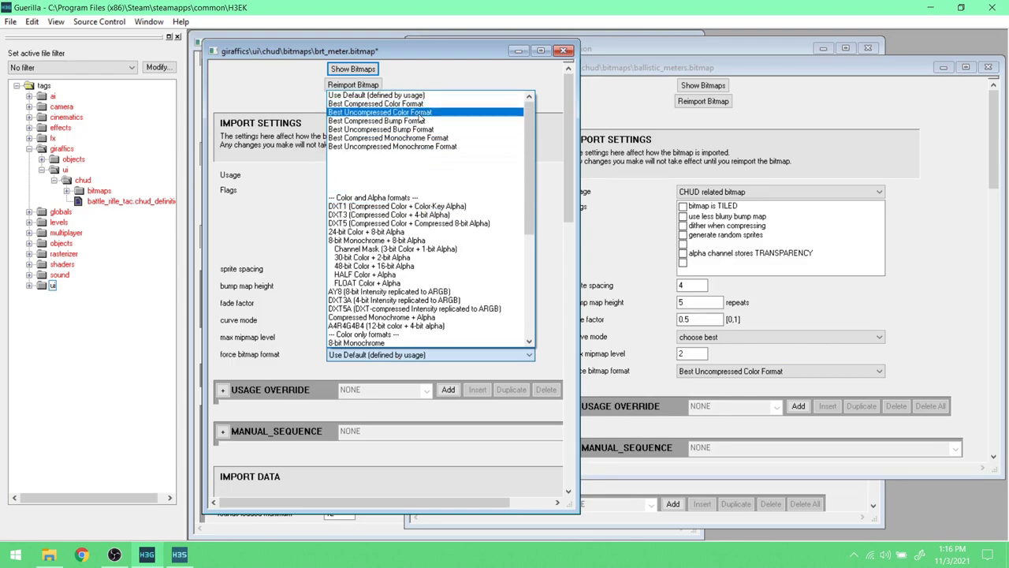
left_click(419, 114)
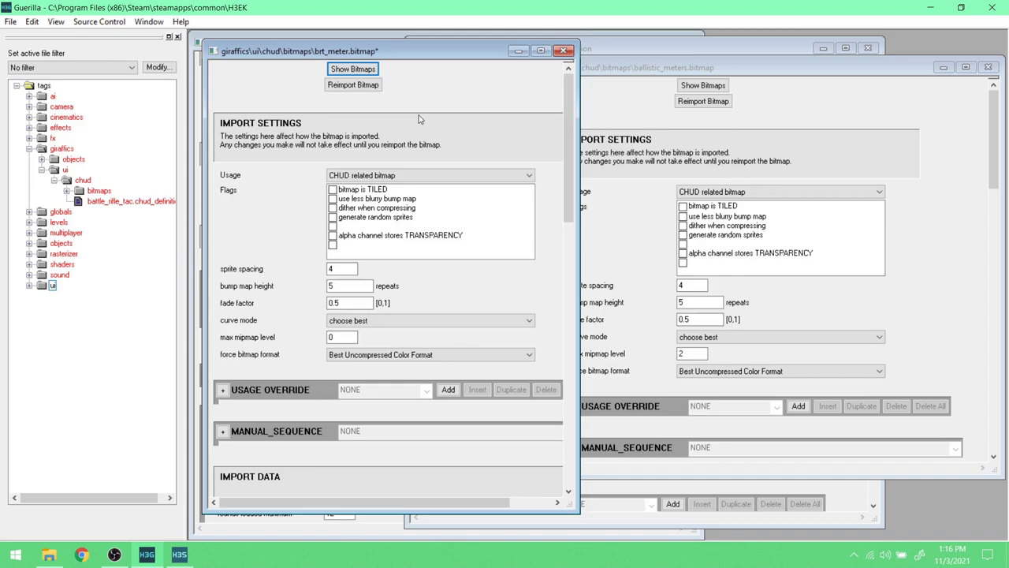
left_click(11, 21)
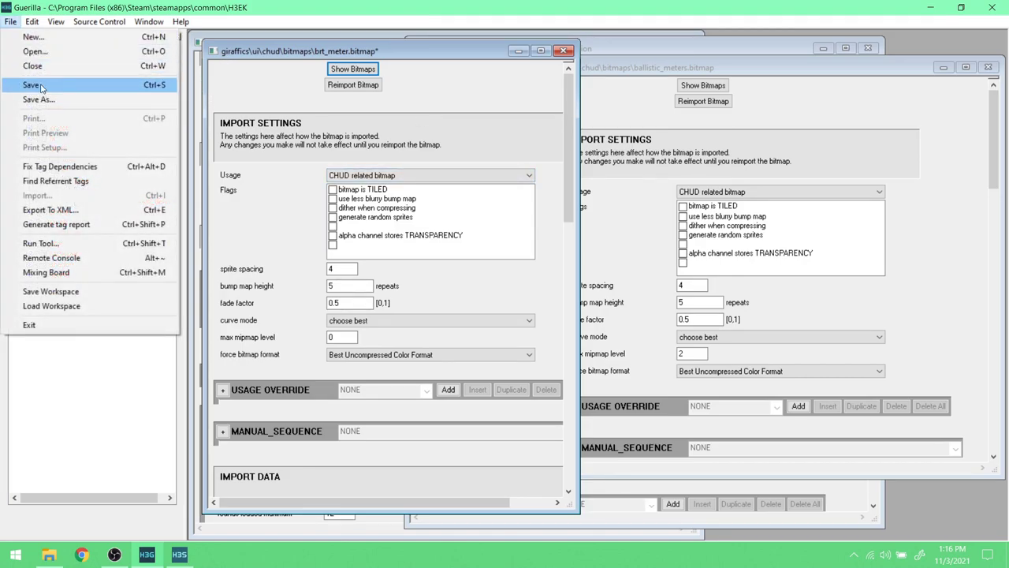
left_click(31, 84)
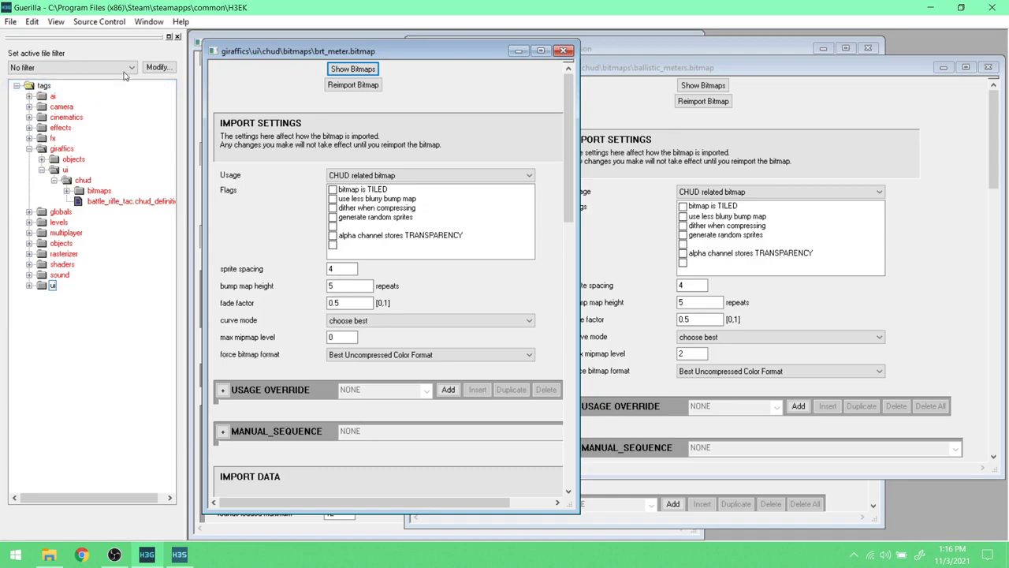
left_click(875, 77)
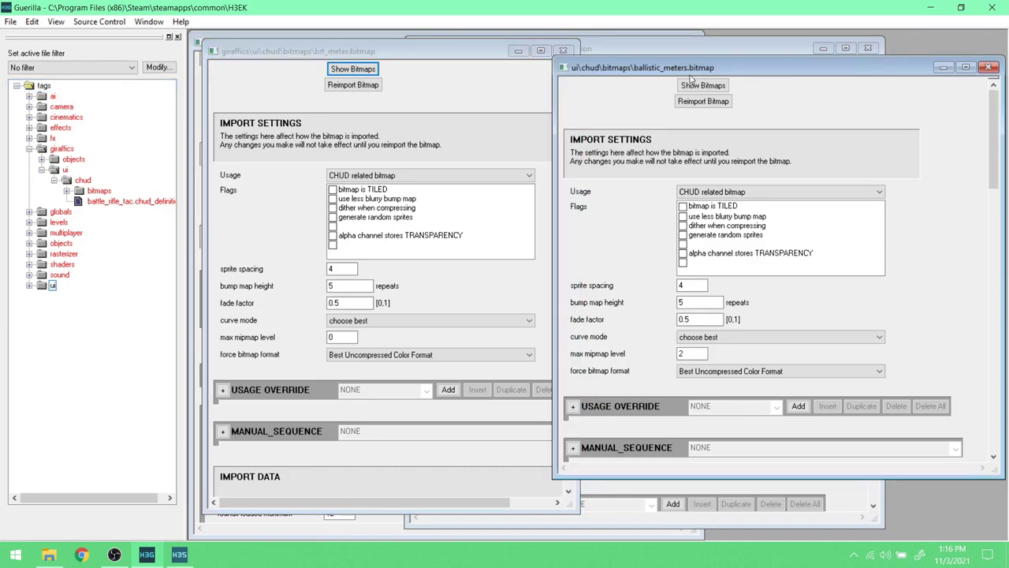
left_click(988, 67)
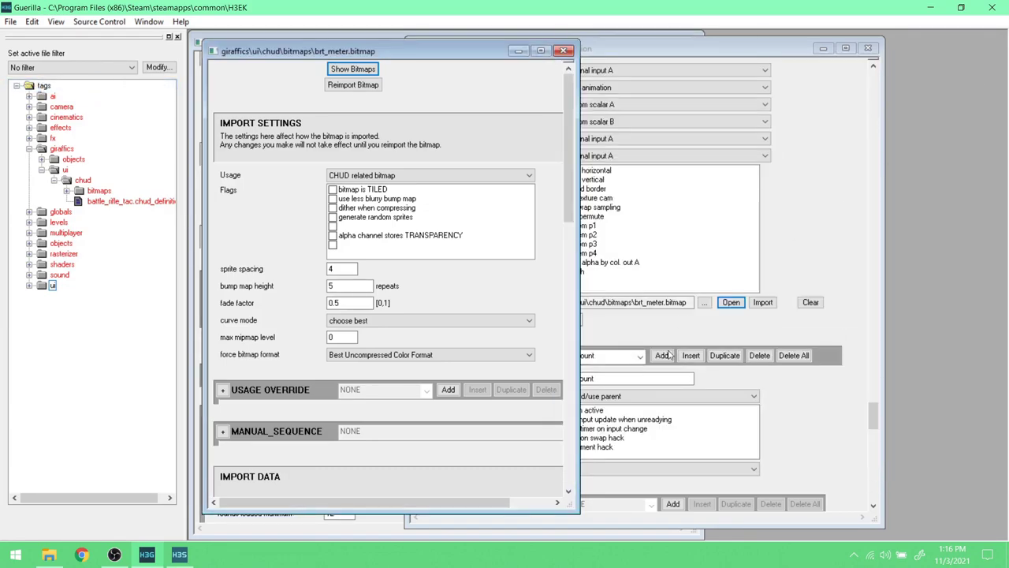
- Switch to Sapien and fire and reload the battle rifle in play mode to check its ammo meter
left_click(180, 554)
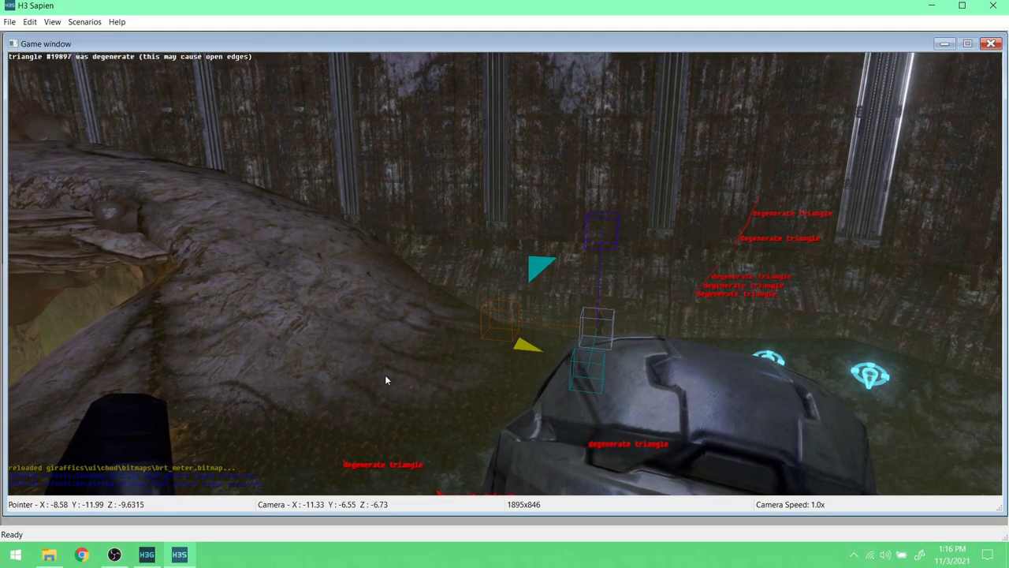
key("Tab")
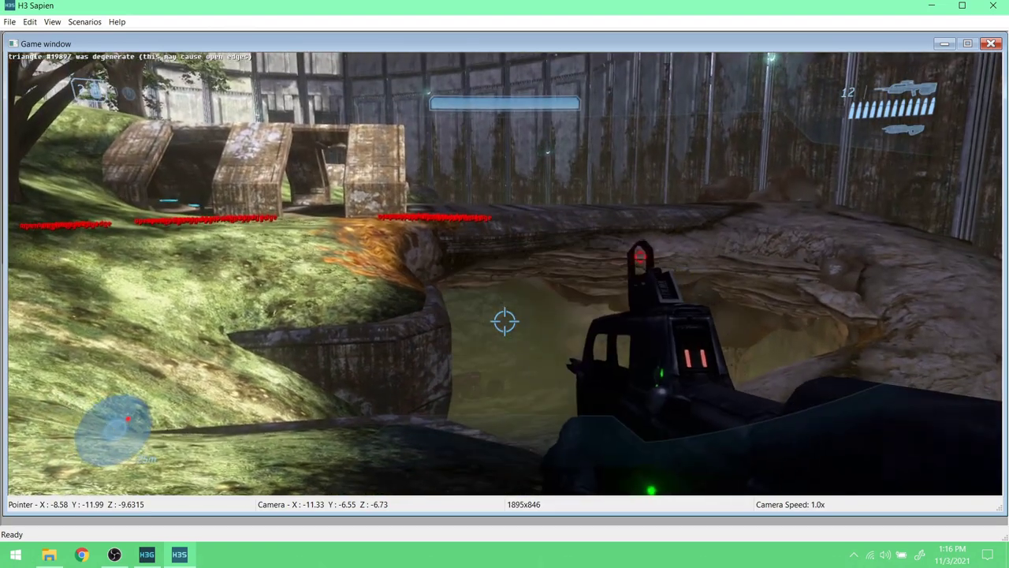
left_click(505, 321)
left_click(505, 321)
left_click(505, 321)
left_click(505, 321)
key("r")
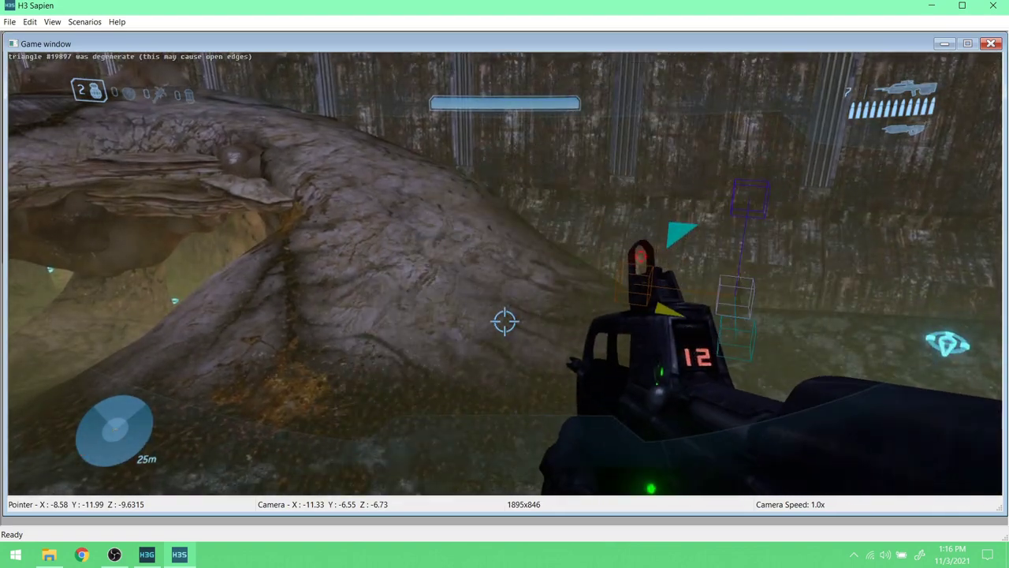
key("Tab")
- Switch to Guerilla and reimport brt_meter.bitmap with its new import settings, closing the tool output when done
left_click(144, 557)
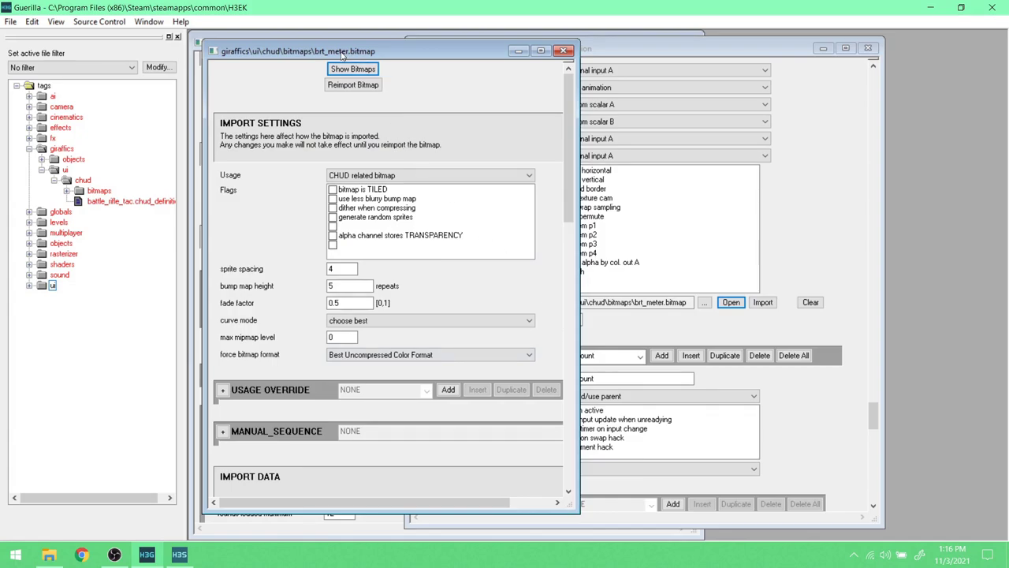
left_click_drag(364, 52, 378, 50)
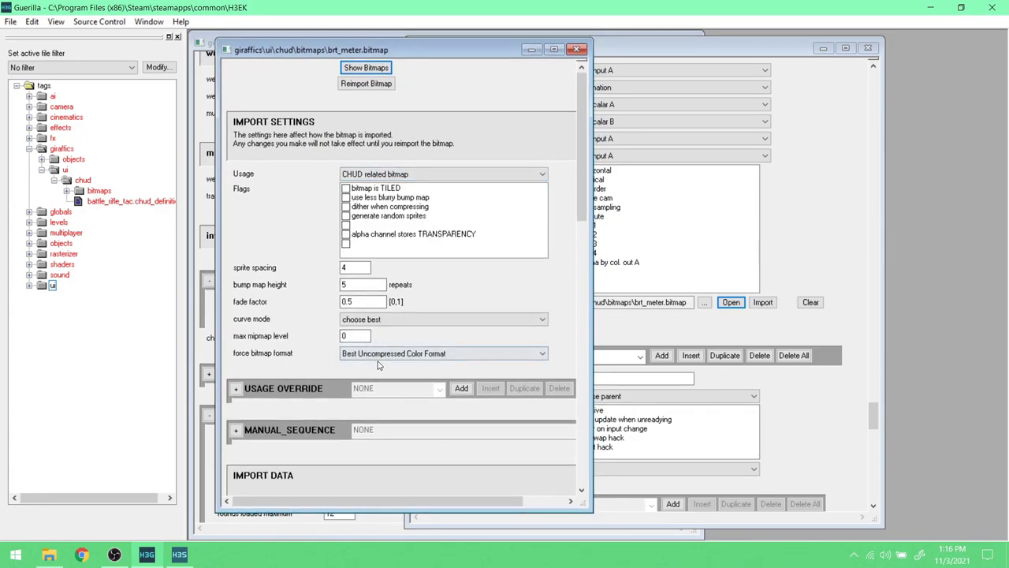
left_click(366, 83)
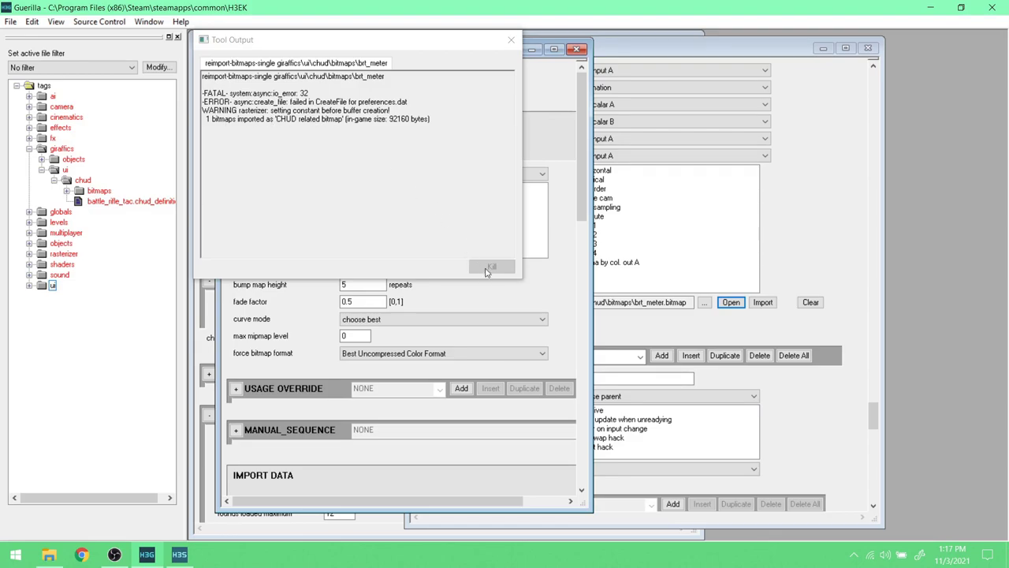
left_click(511, 39)
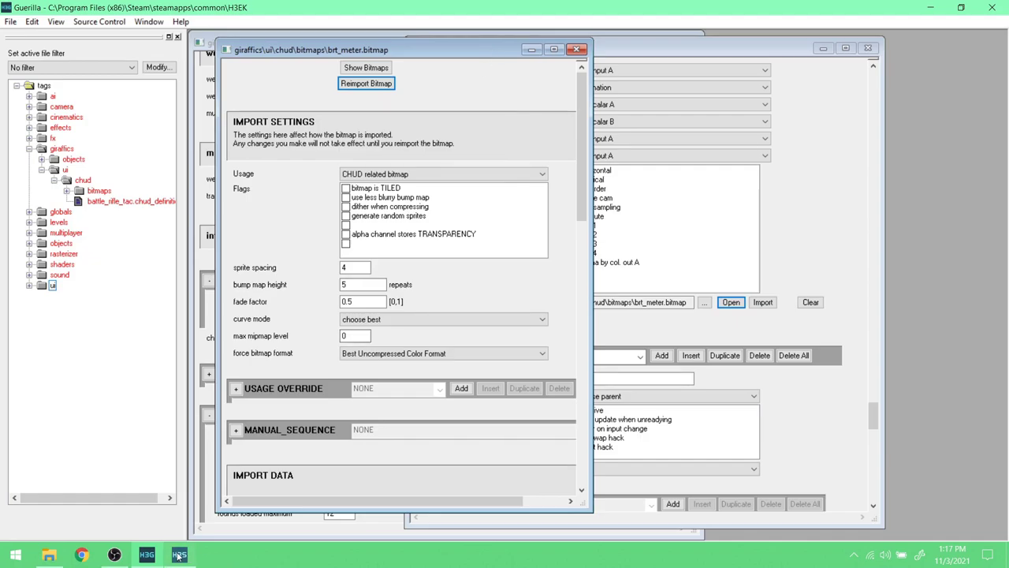
- Switch to Sapien and fire the battle rifle to examine how the reimported ammo meter depletes and flashes
key("alt+Tab")
key("Tab")
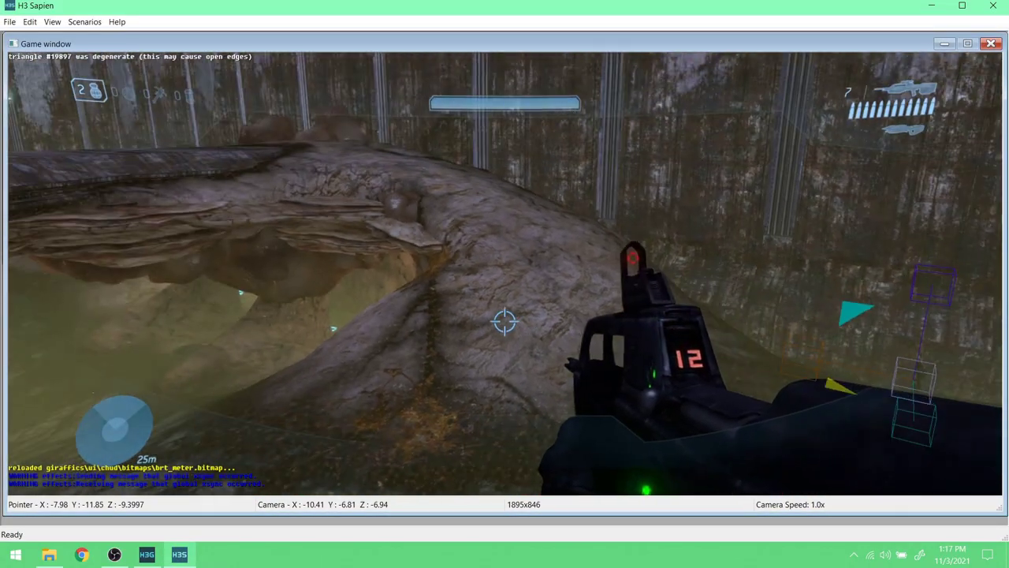
left_click(505, 321)
left_click(505, 321)
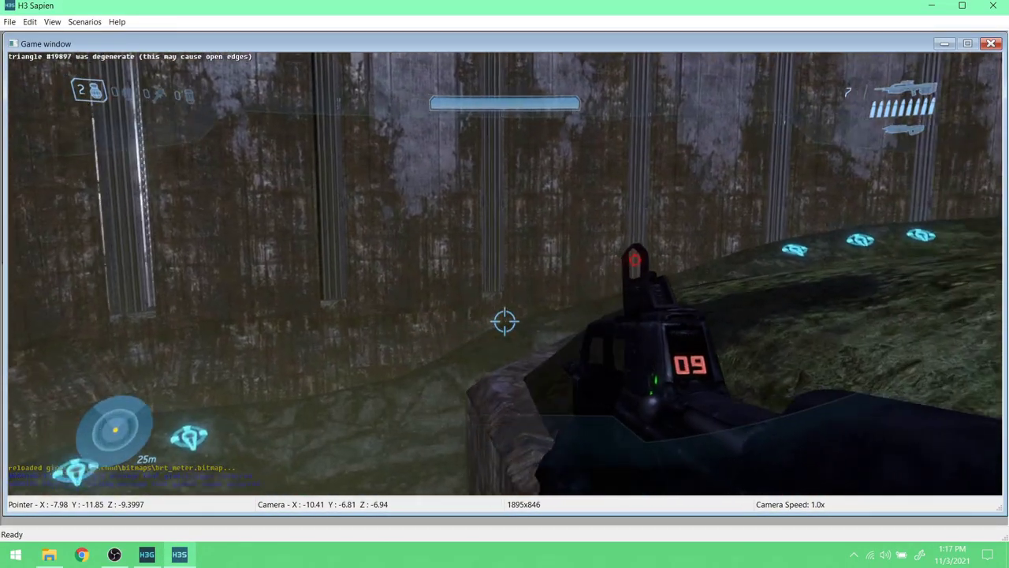
left_click(505, 321)
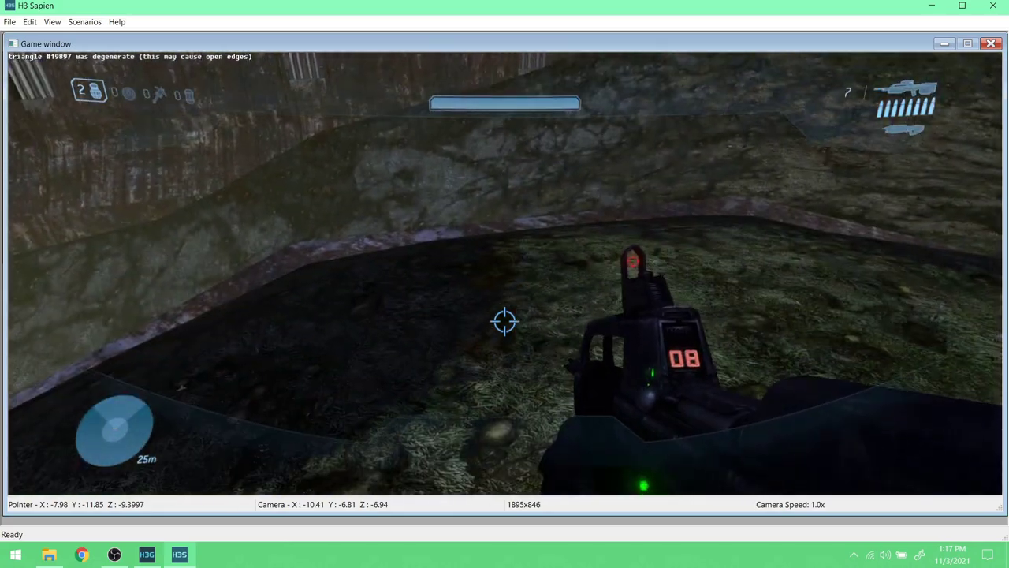
left_click(505, 321)
left_click(504, 321)
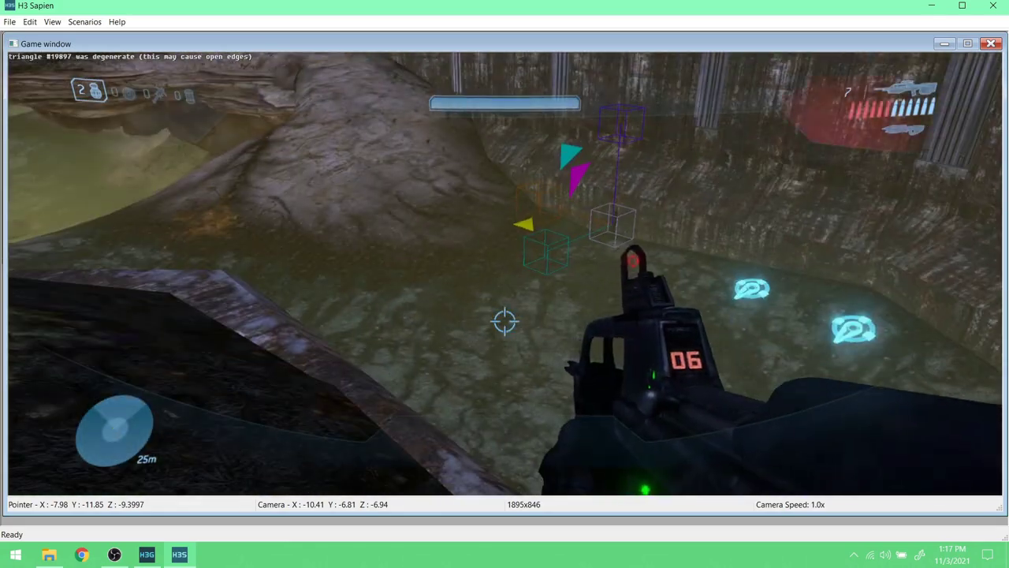
key("q")
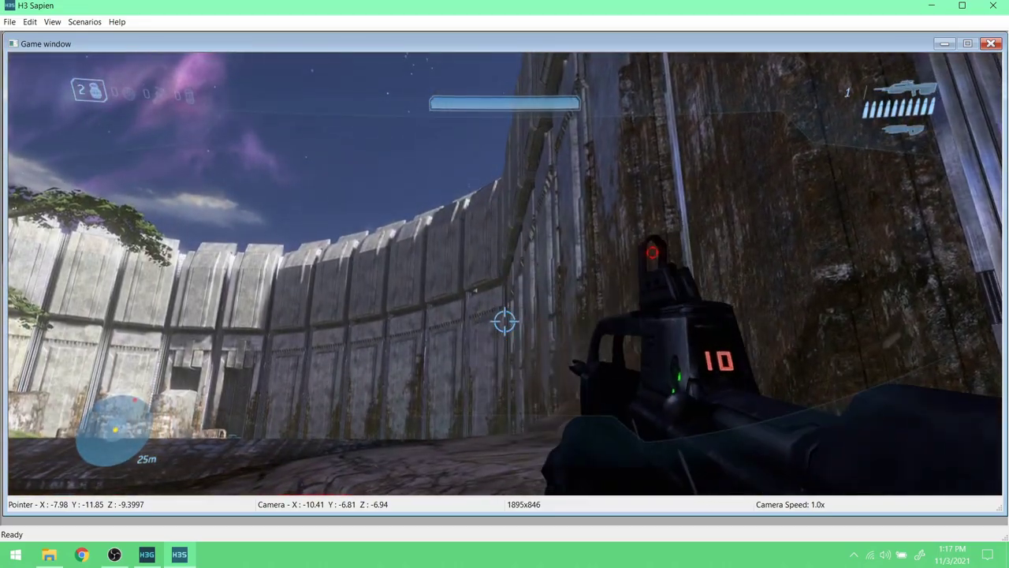
left_click(504, 320)
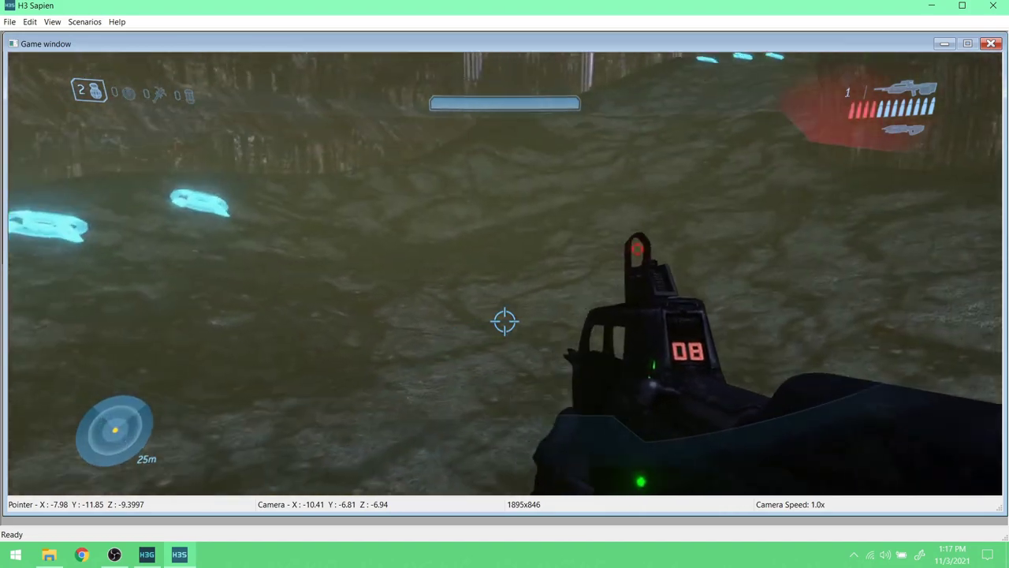
key("Tab")
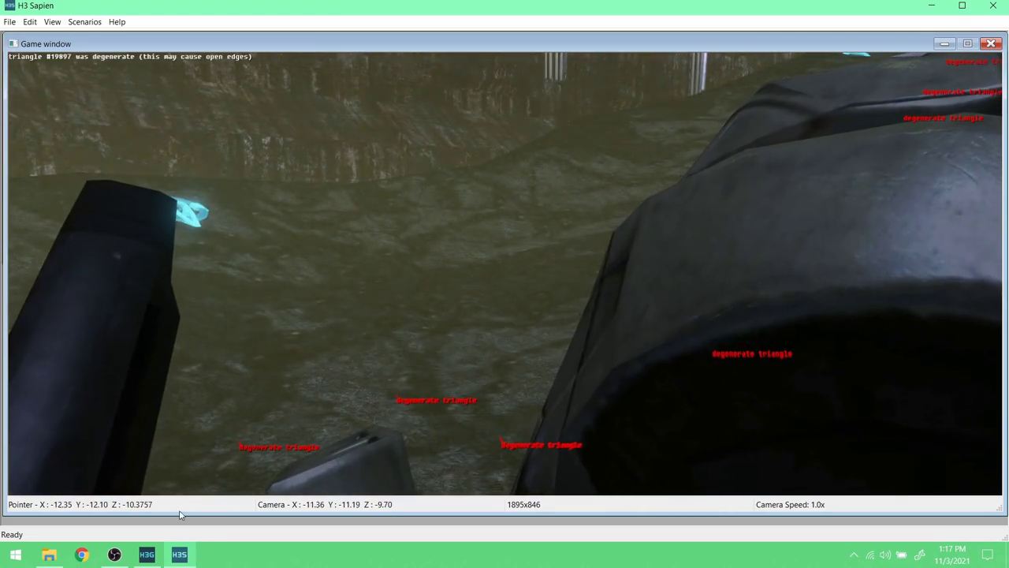
- Back in Guerilla, close brt_meter.bitmap, set the low ammo loaded threshold in battle_rifle_tac.chud_definition to 3, and save the tag
left_click(154, 557)
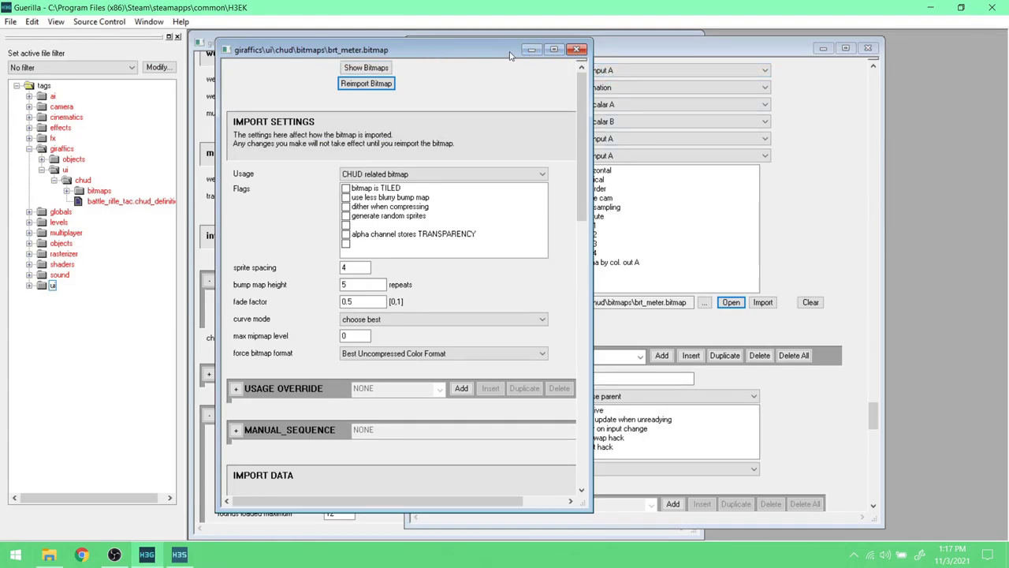
left_click(577, 49)
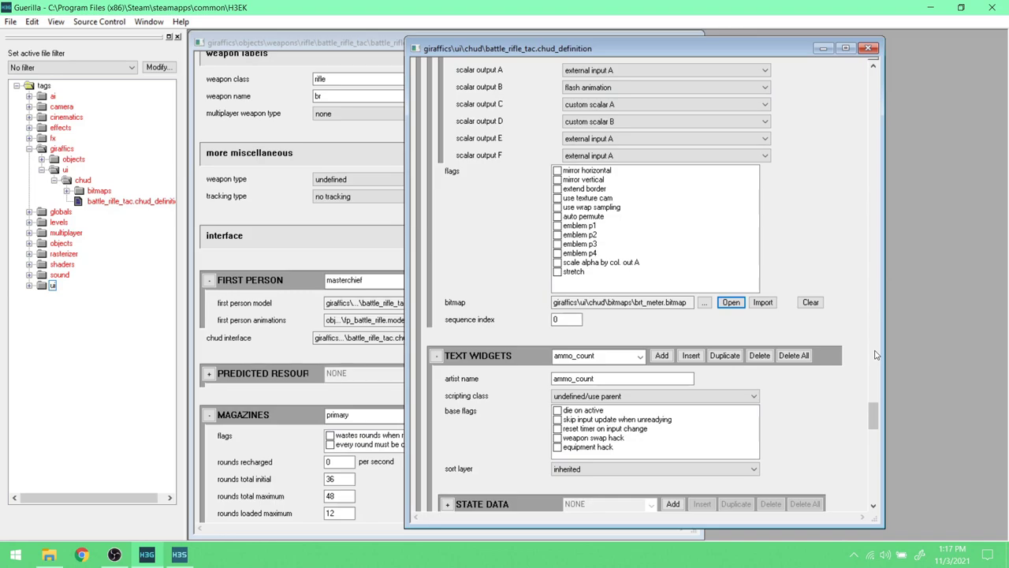
left_click_drag(879, 408, 868, 489)
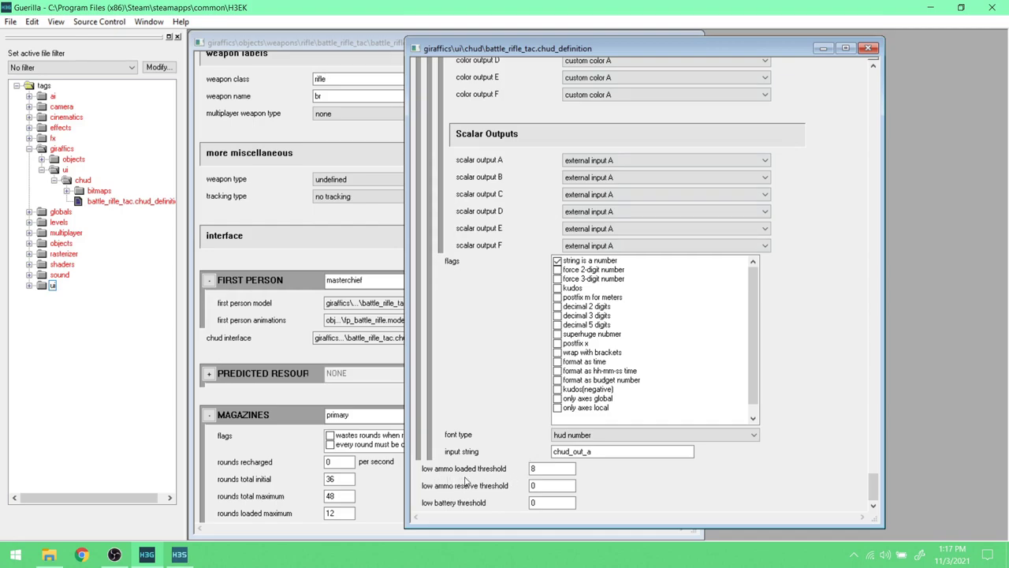
left_click(534, 469)
left_click(11, 21)
left_click(34, 99)
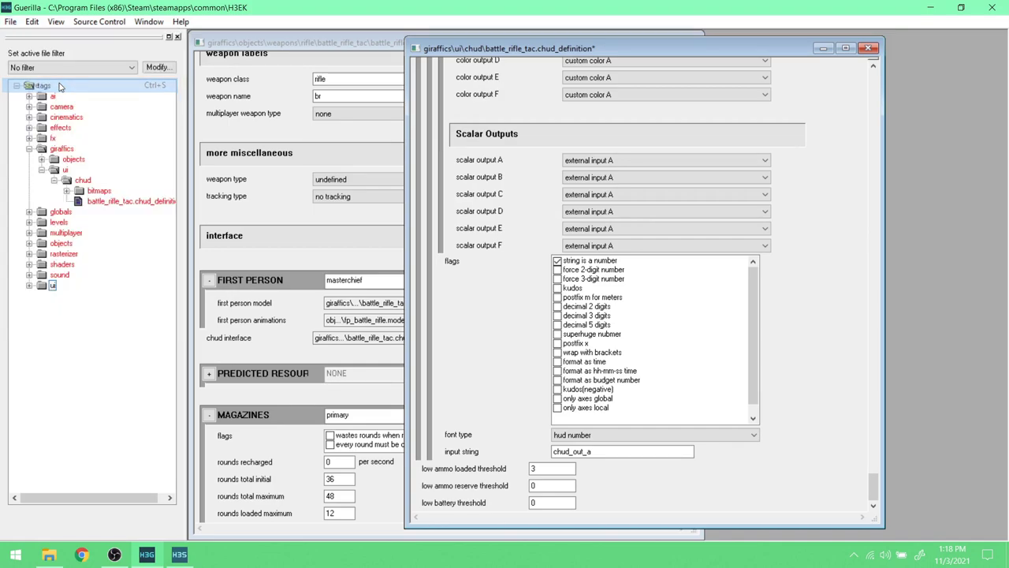
- Switch to Sapien and fire the battle rifle through its remaining ammo to test the low ammo warning on the meter
left_click(178, 559)
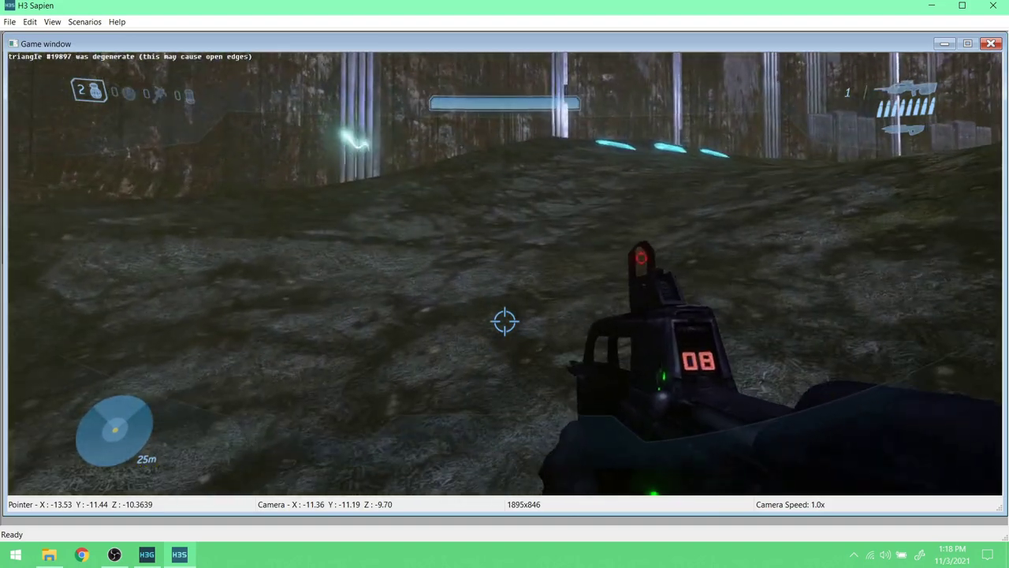
left_click(504, 321)
left_click(504, 321)
left_click(505, 321)
left_click(504, 321)
left_click(505, 321)
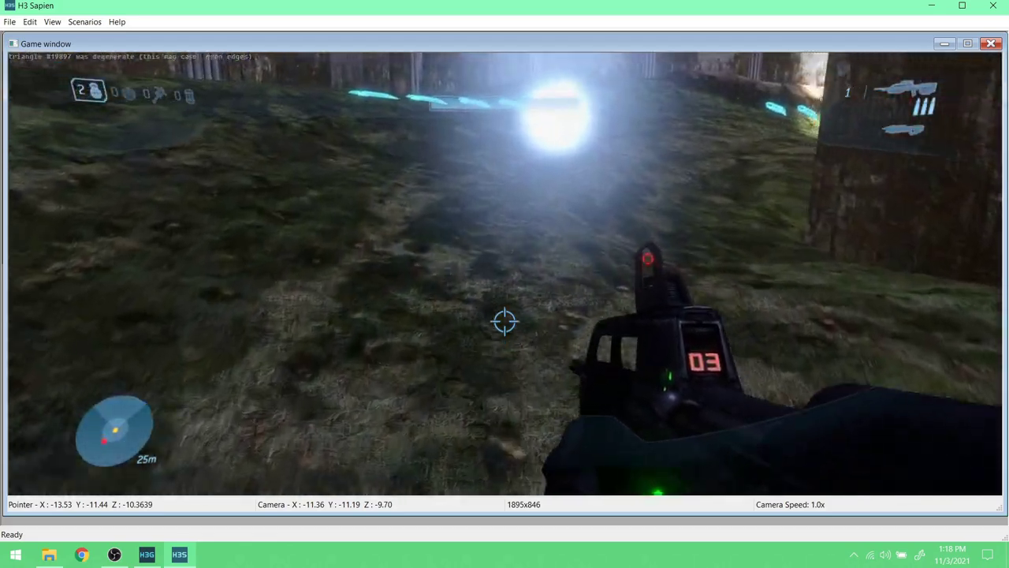
key("r")
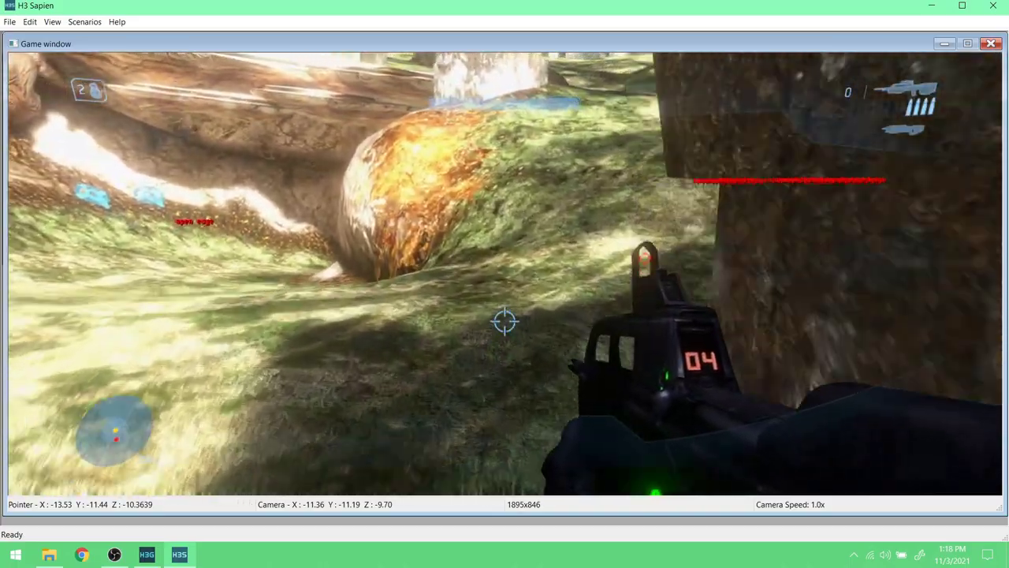
left_click(503, 321)
left_click(504, 322)
left_click(504, 321)
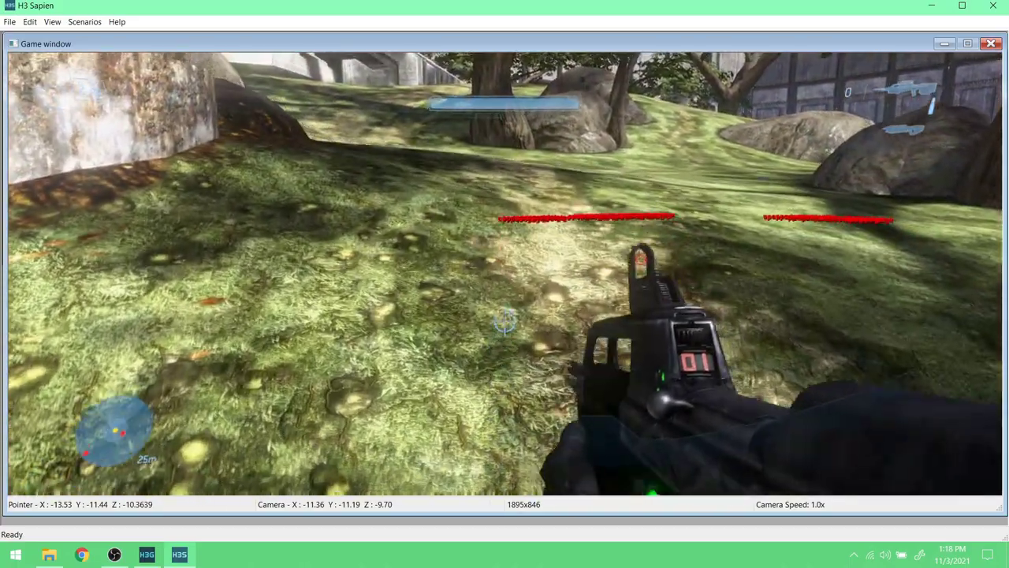
- Re-enter play mode and swap the held weapon for ones on the ground to compare their HUD ammo displays
key("Tab")
key("Tab")
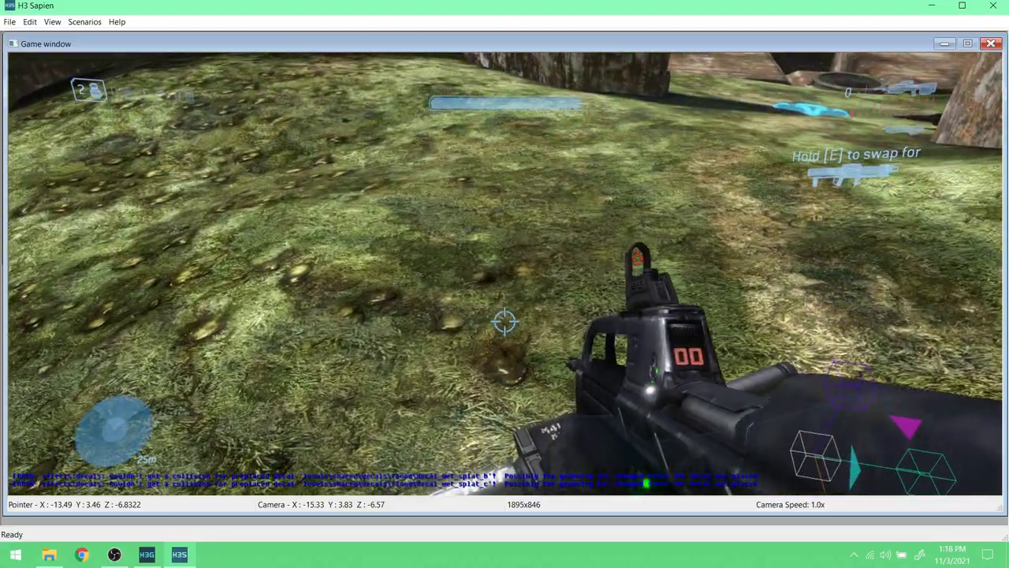
key("e")
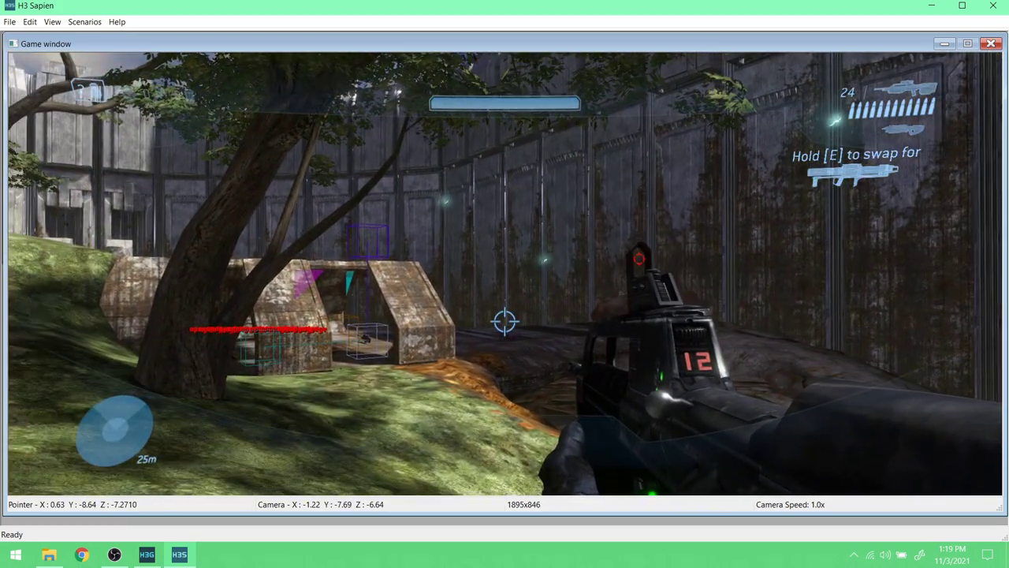
key("e")
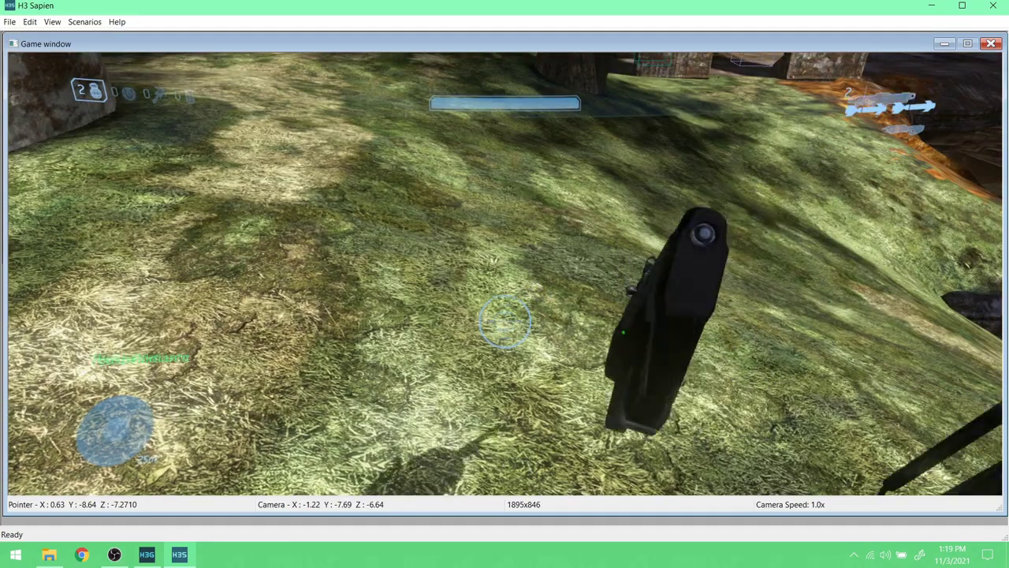